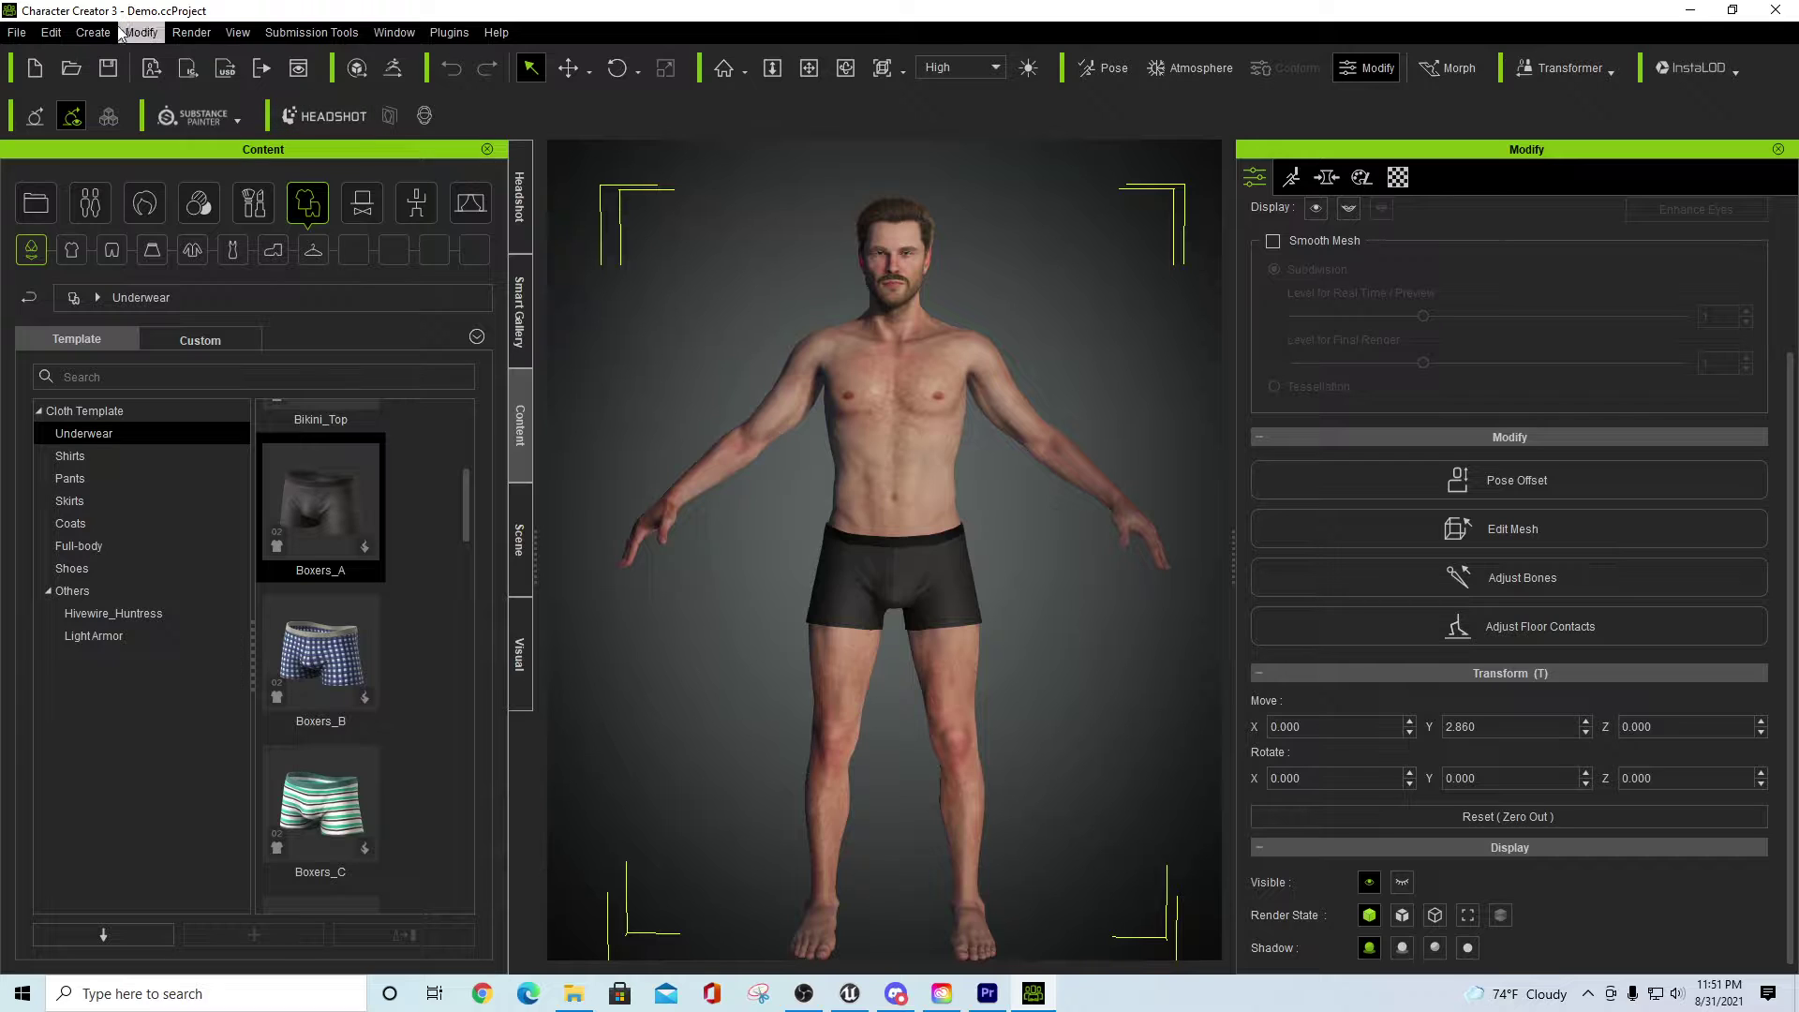
left_click(448, 33)
mouse_move(558, 65)
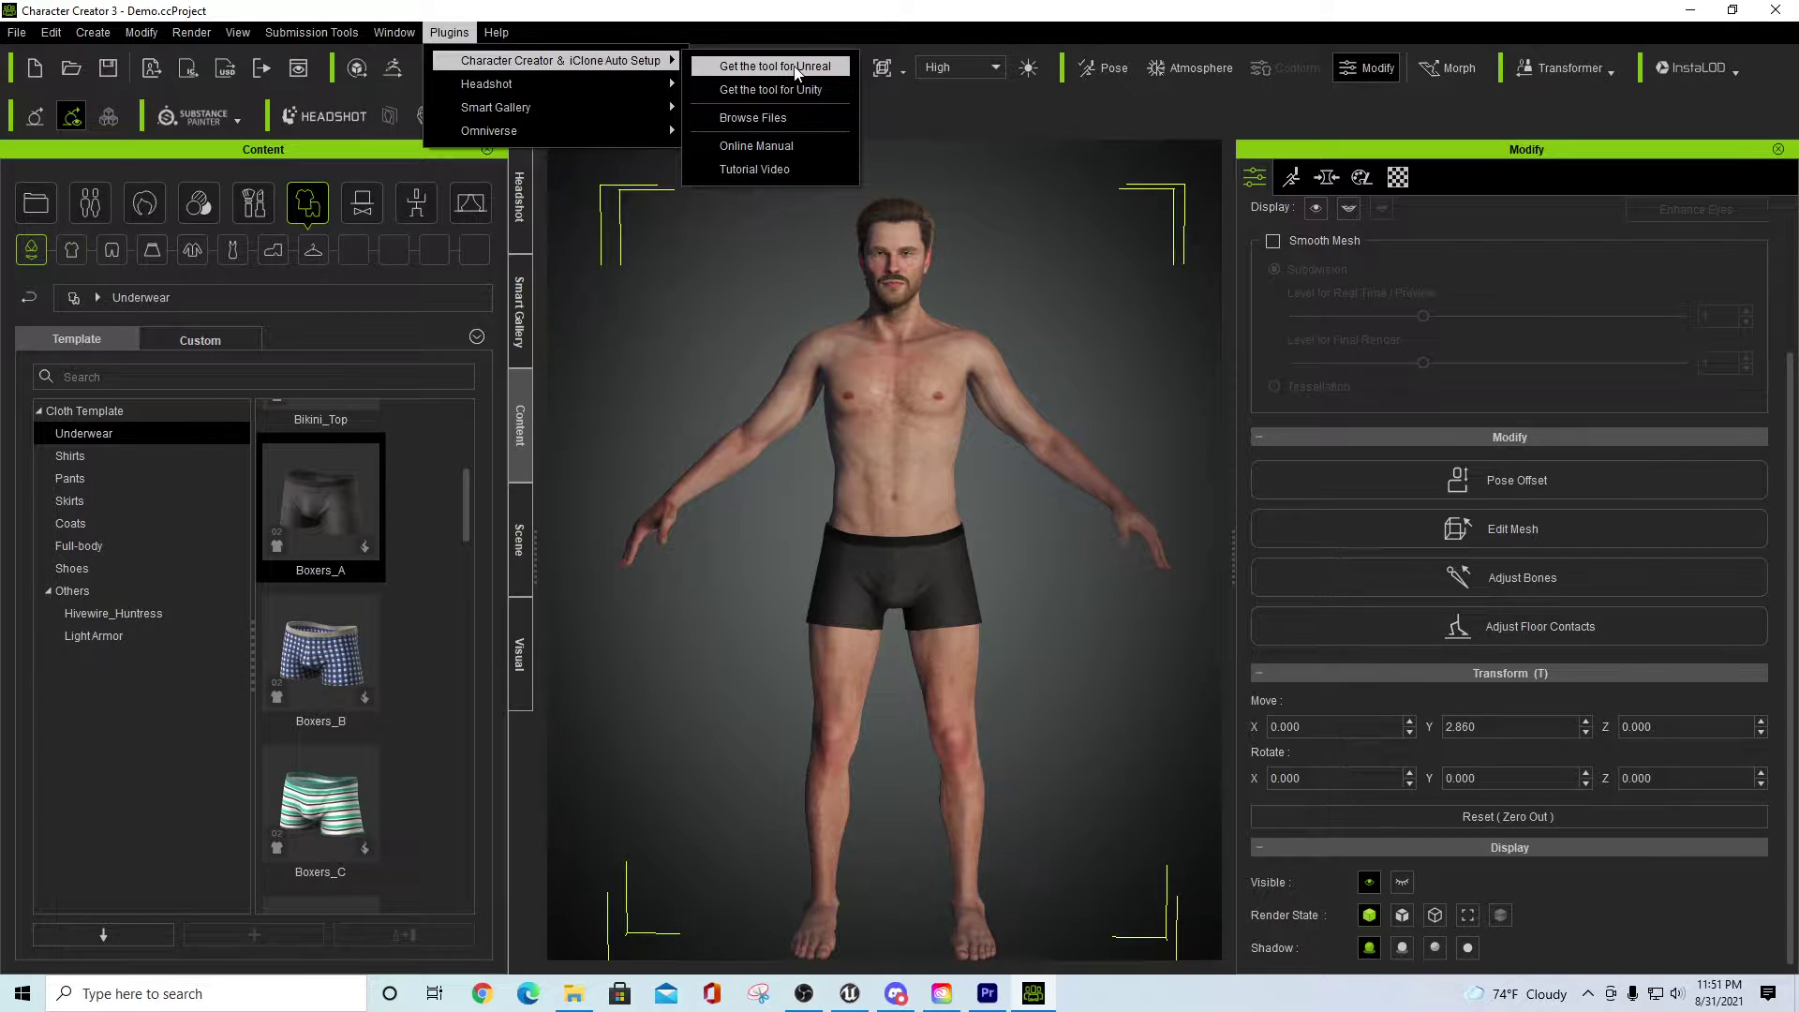
key("Escape")
key("Escape")
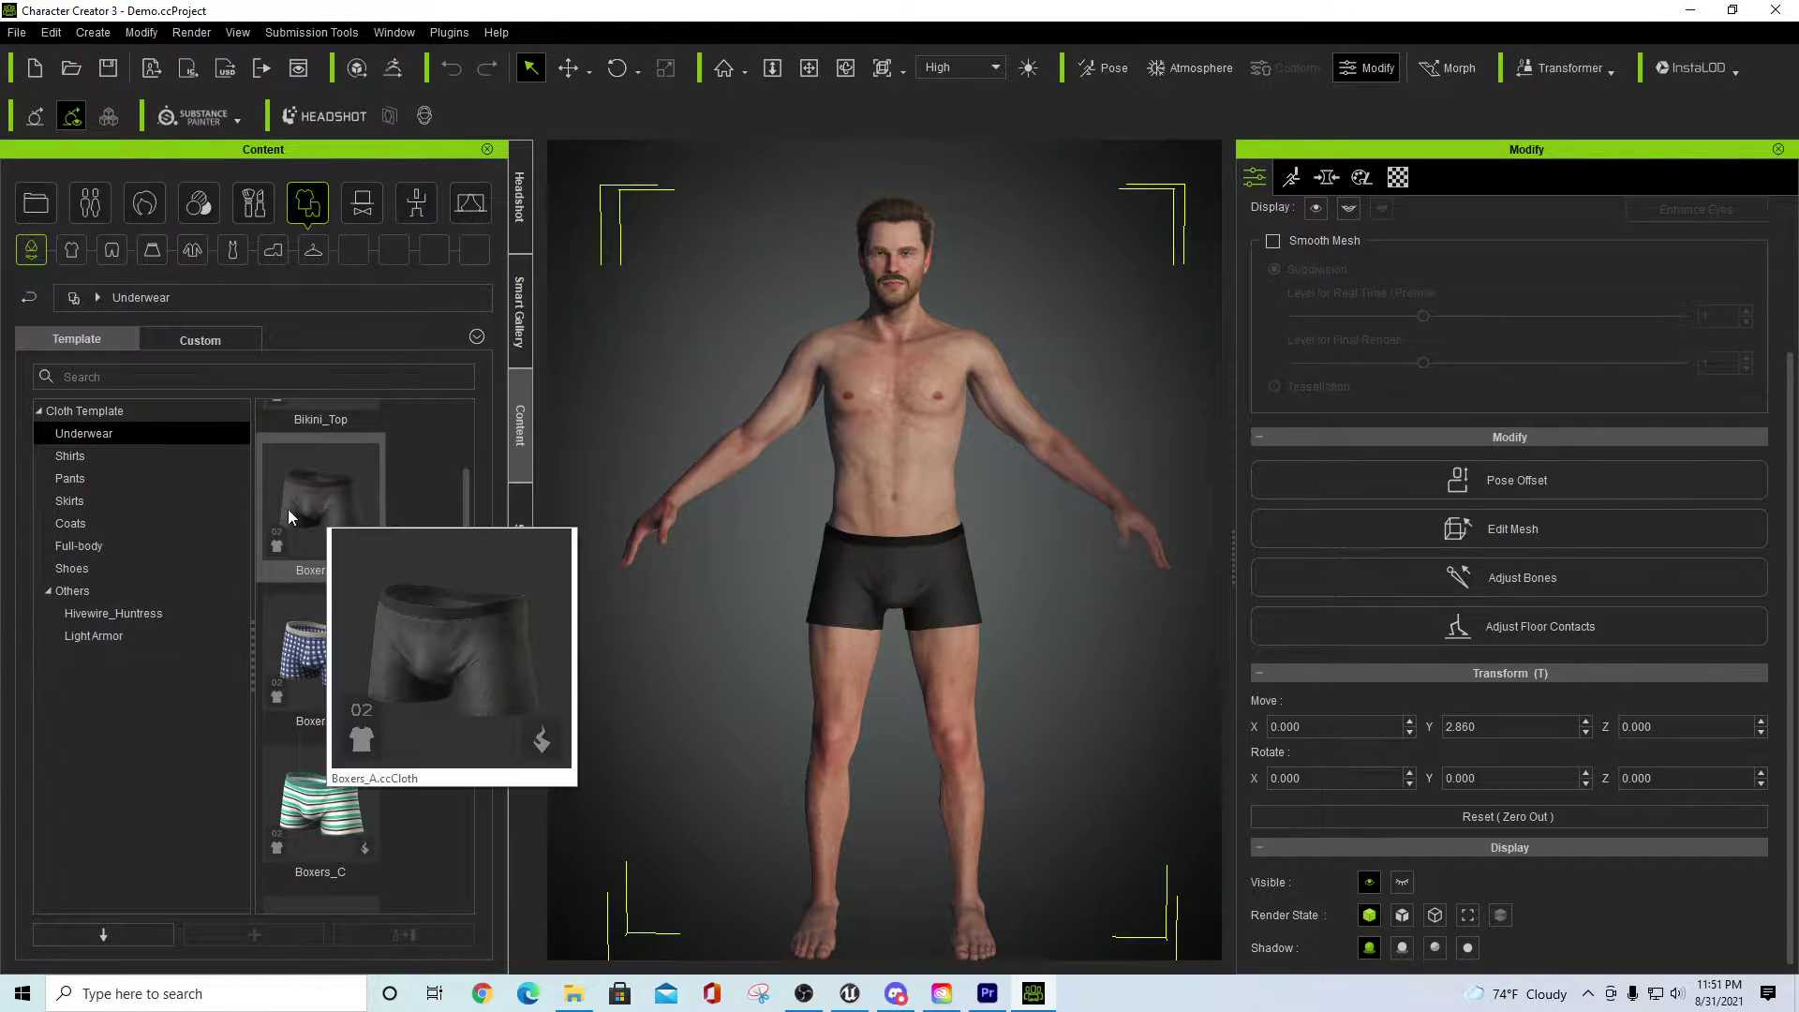
- Use the Hide Body Mesh tool on the boxers to hide the torso, arms, hands, legs and feet, leaving only the head
left_click_drag(290, 509, 946, 573)
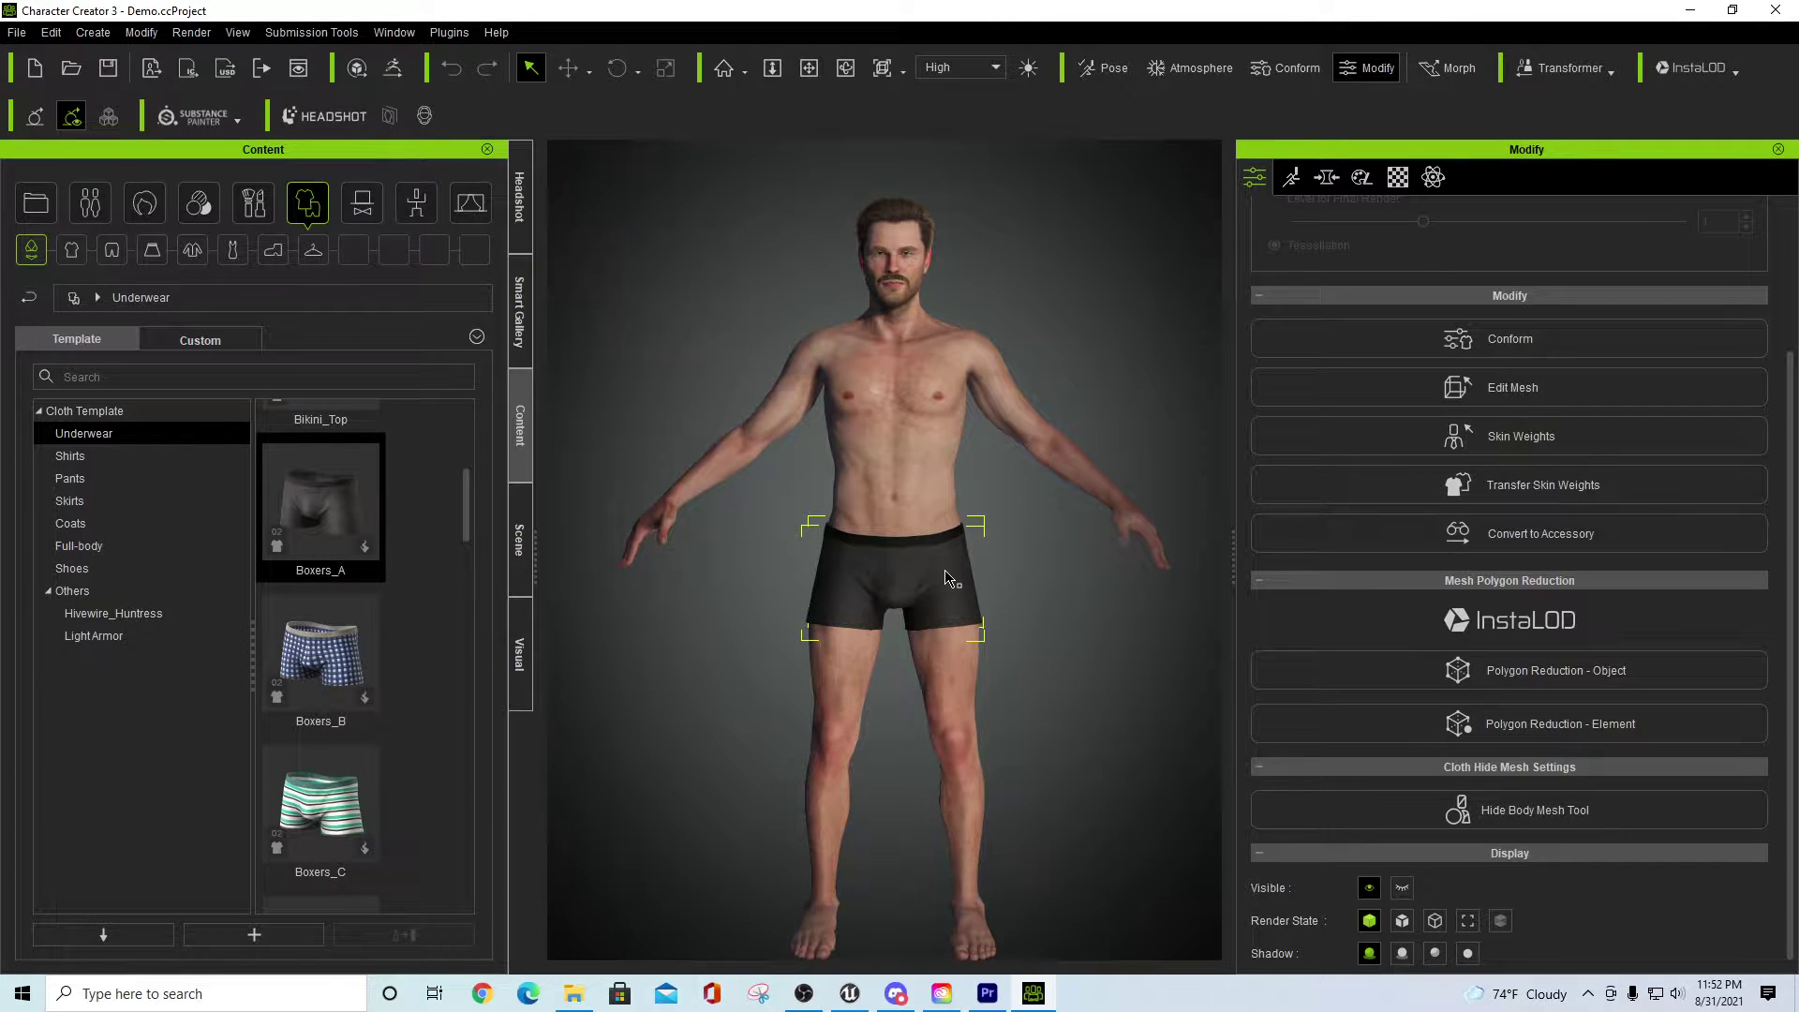
left_click(1523, 813)
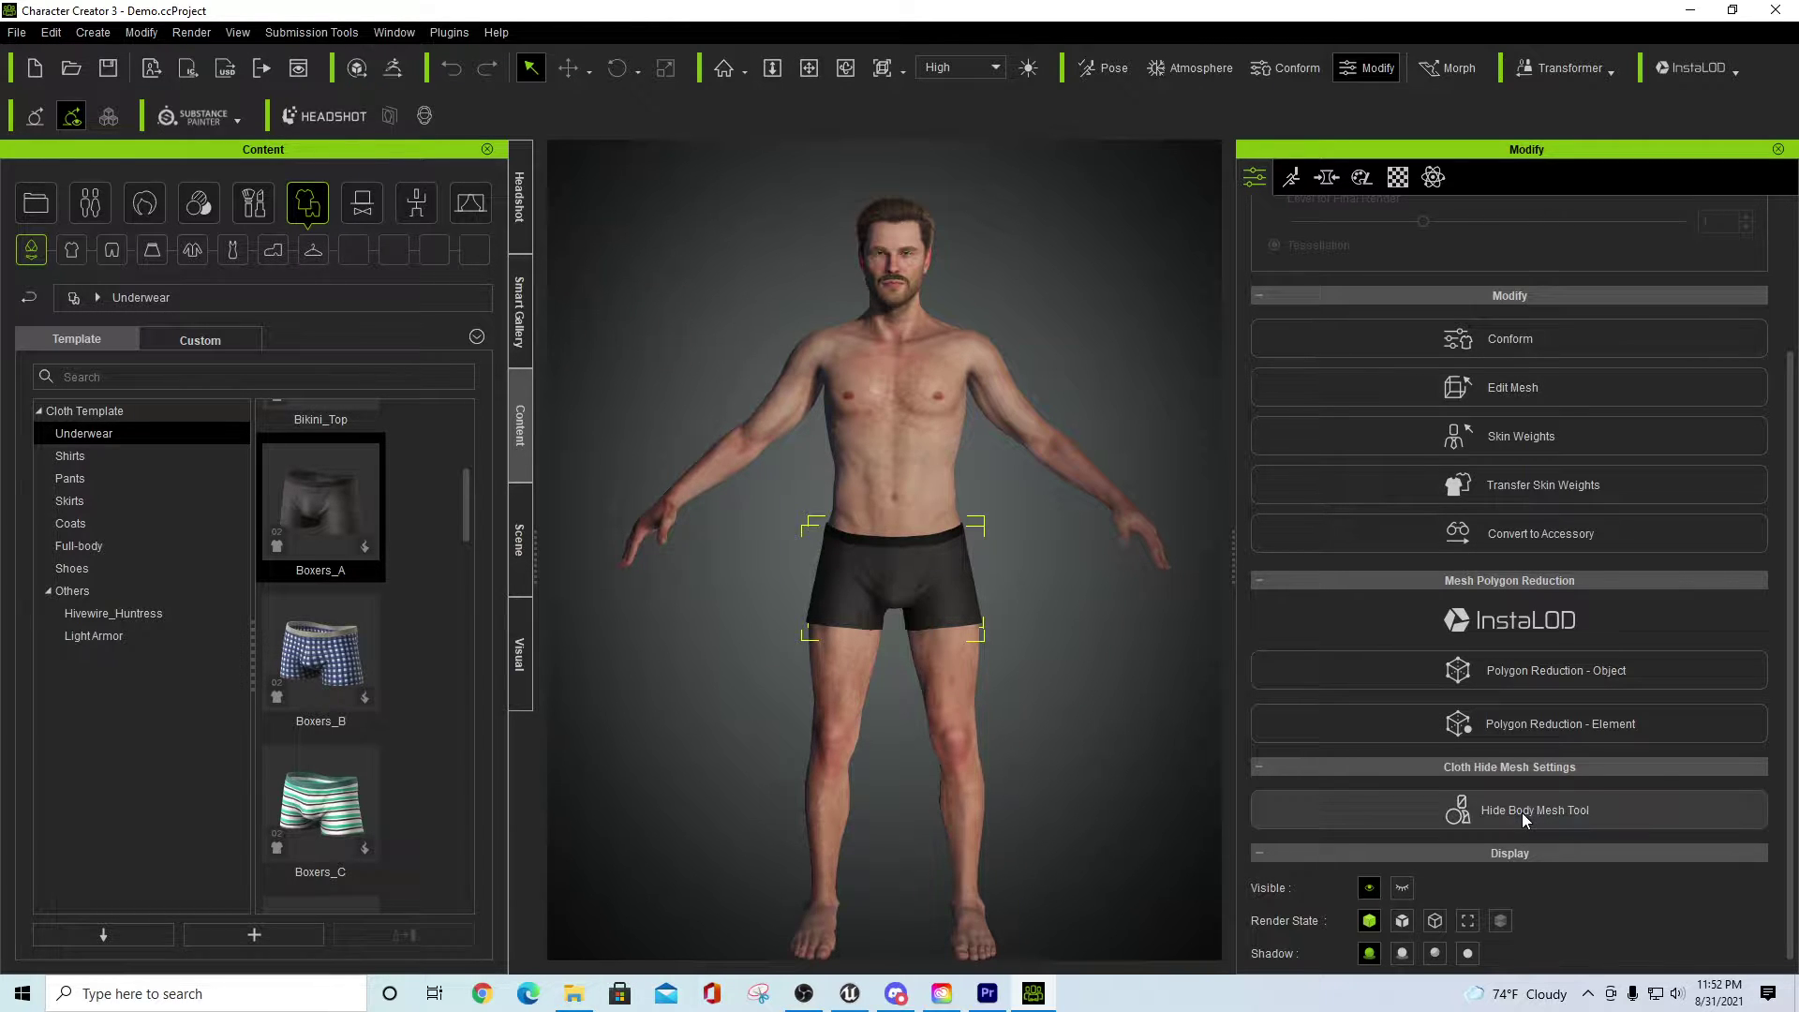
left_click(930, 545)
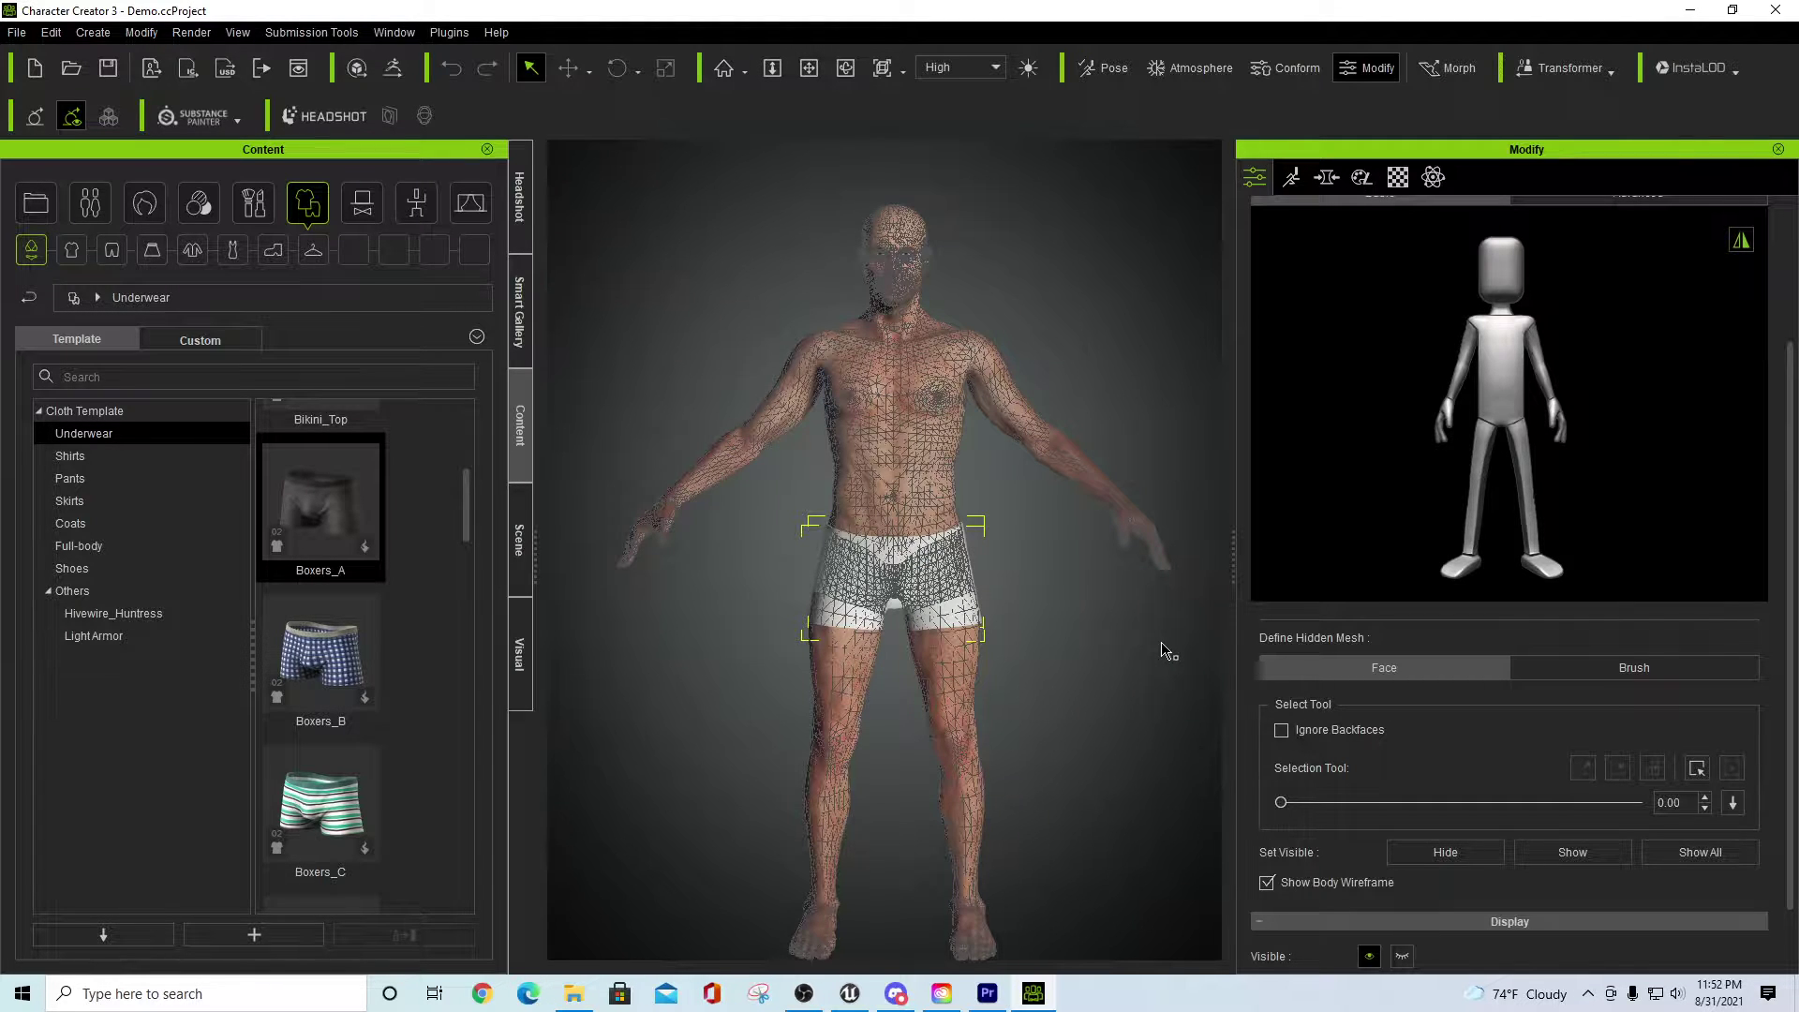
left_click(1511, 347)
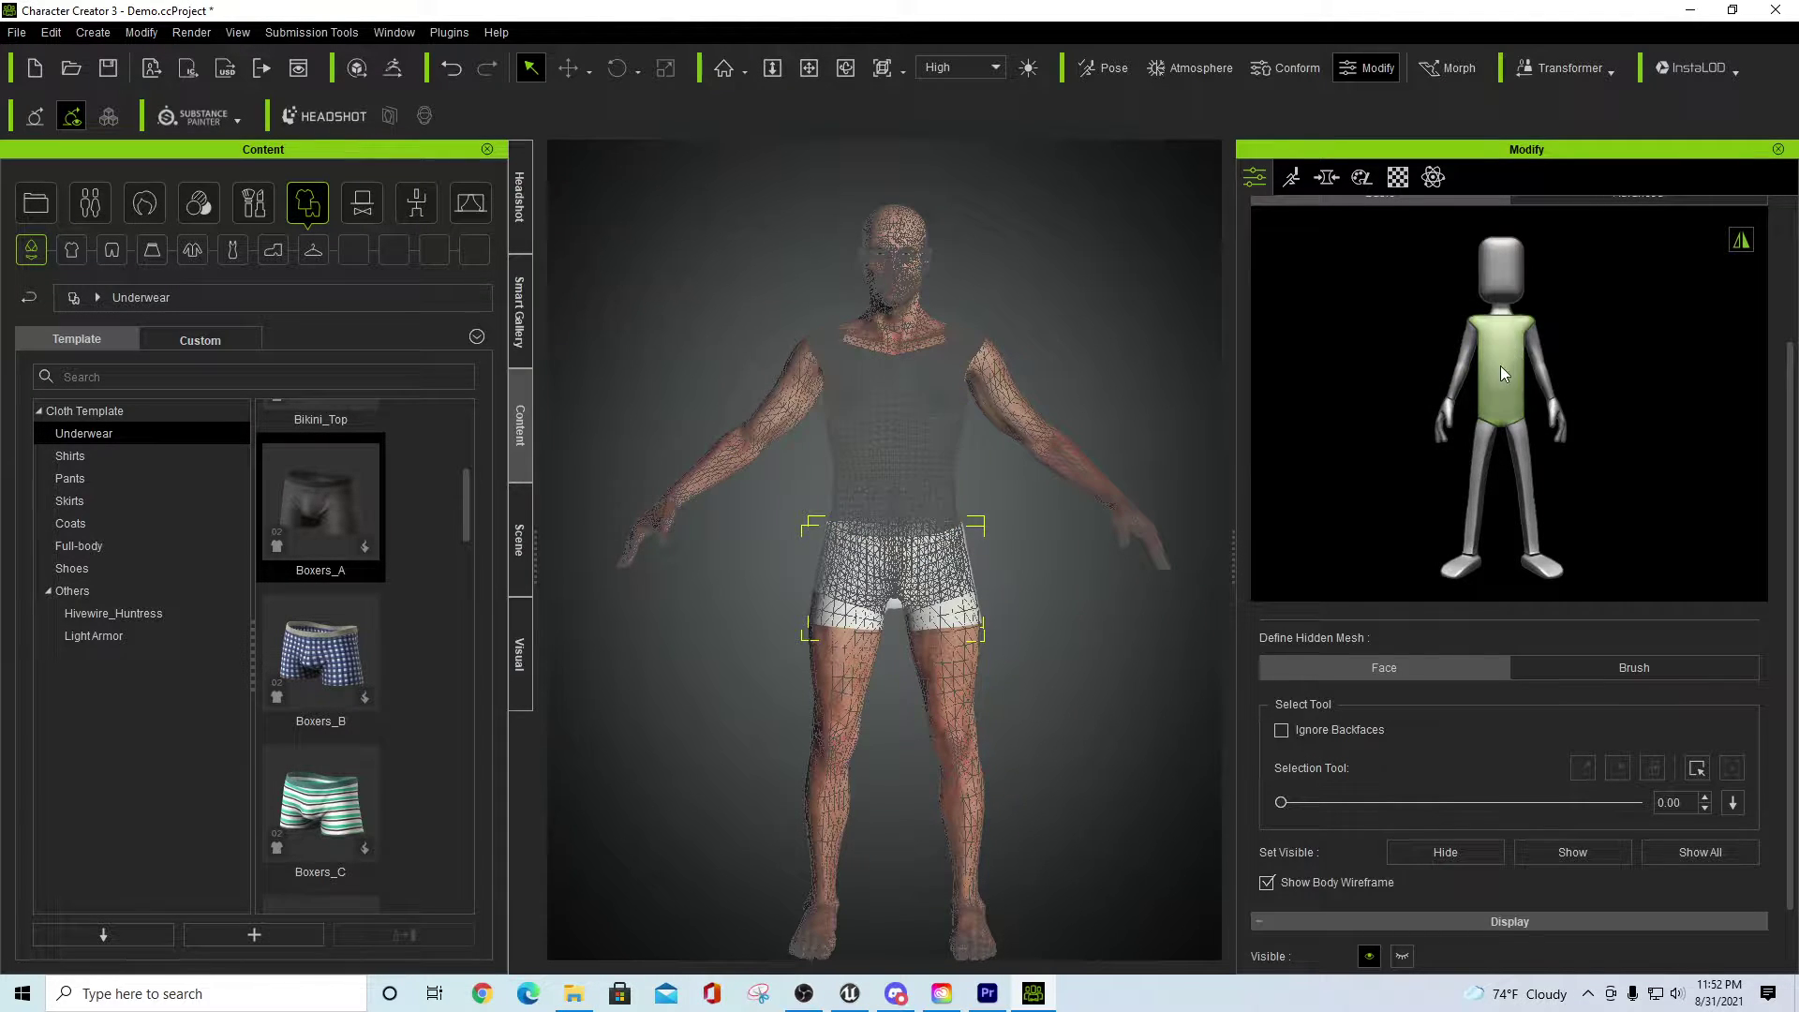
left_click(1464, 369)
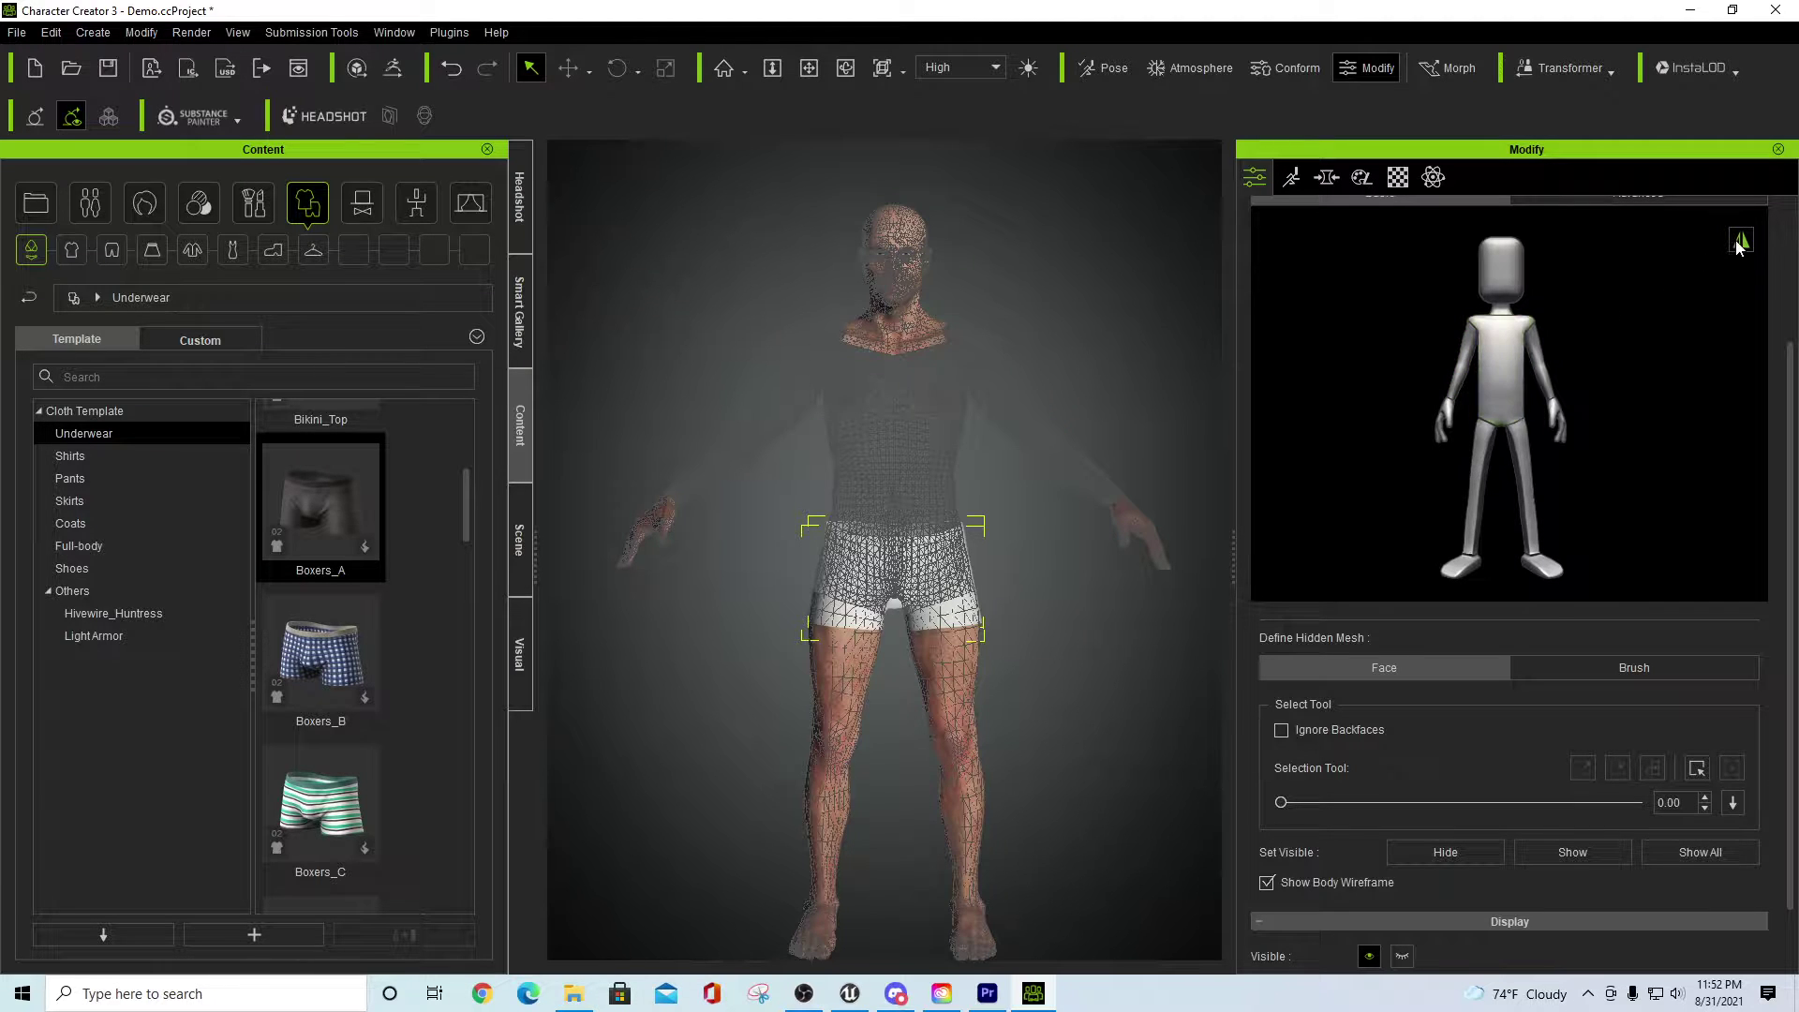
left_click(1448, 413)
left_click(1475, 469)
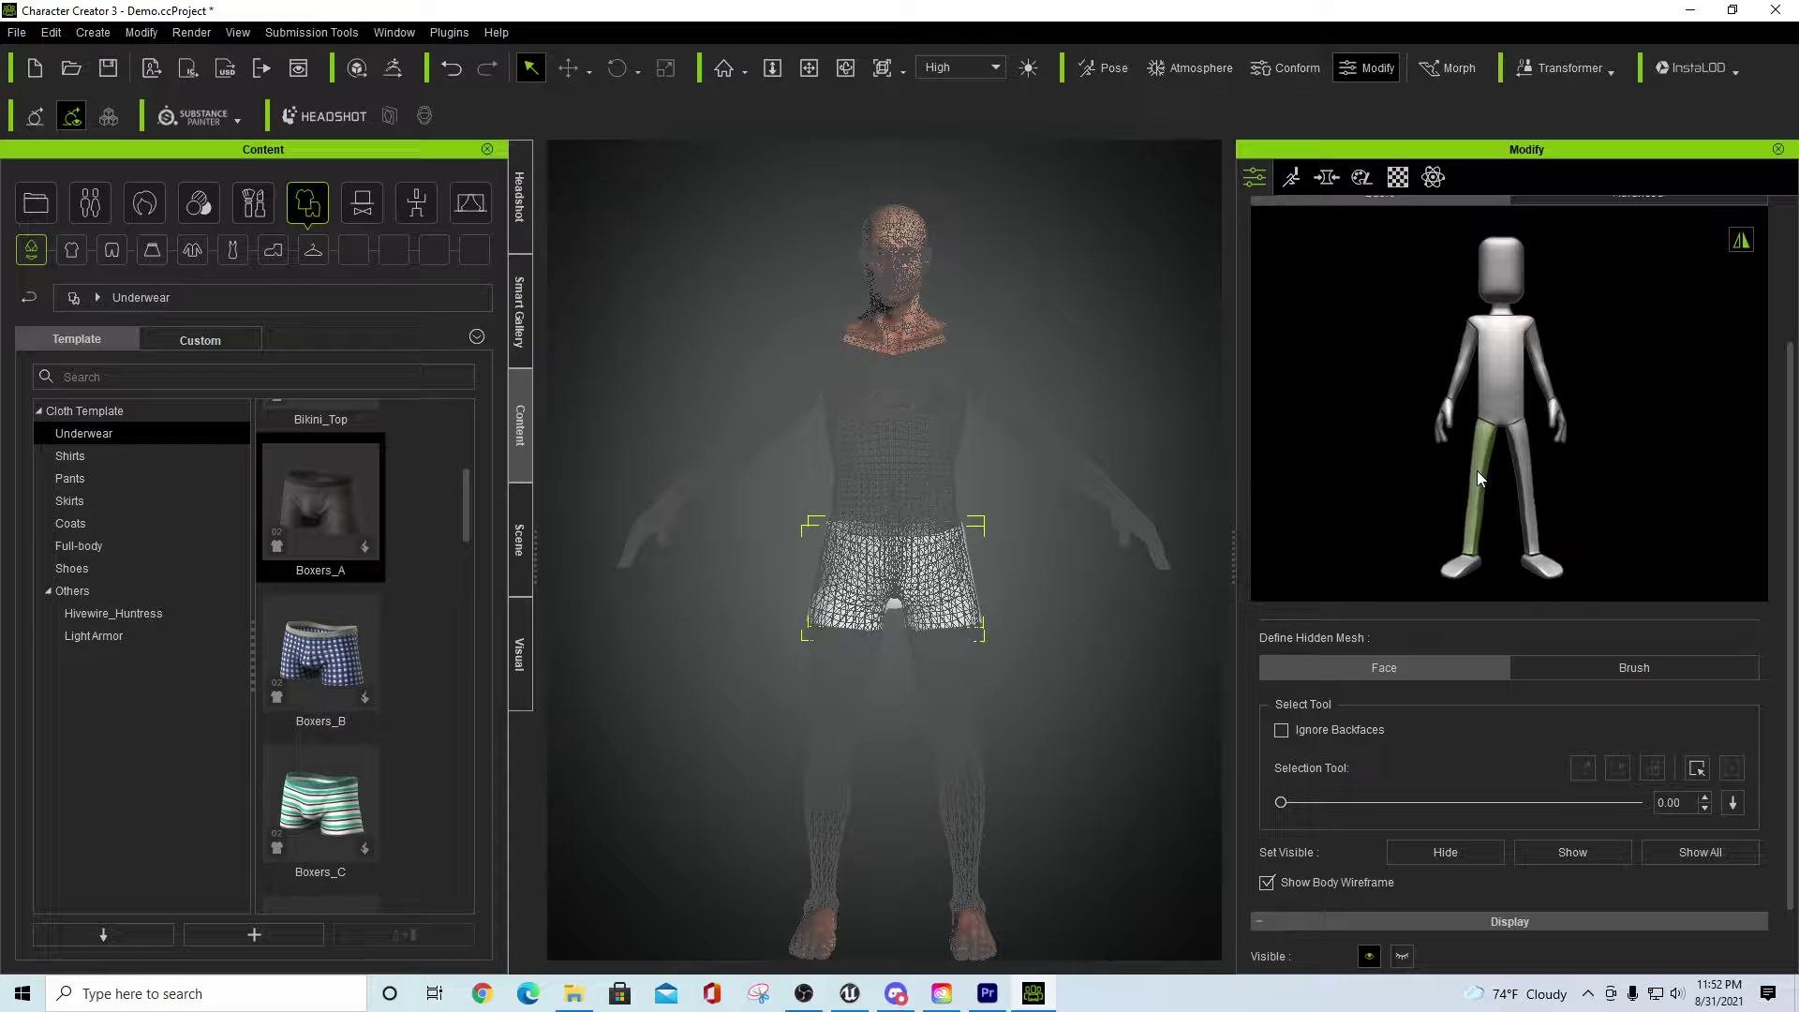
left_click(1462, 567)
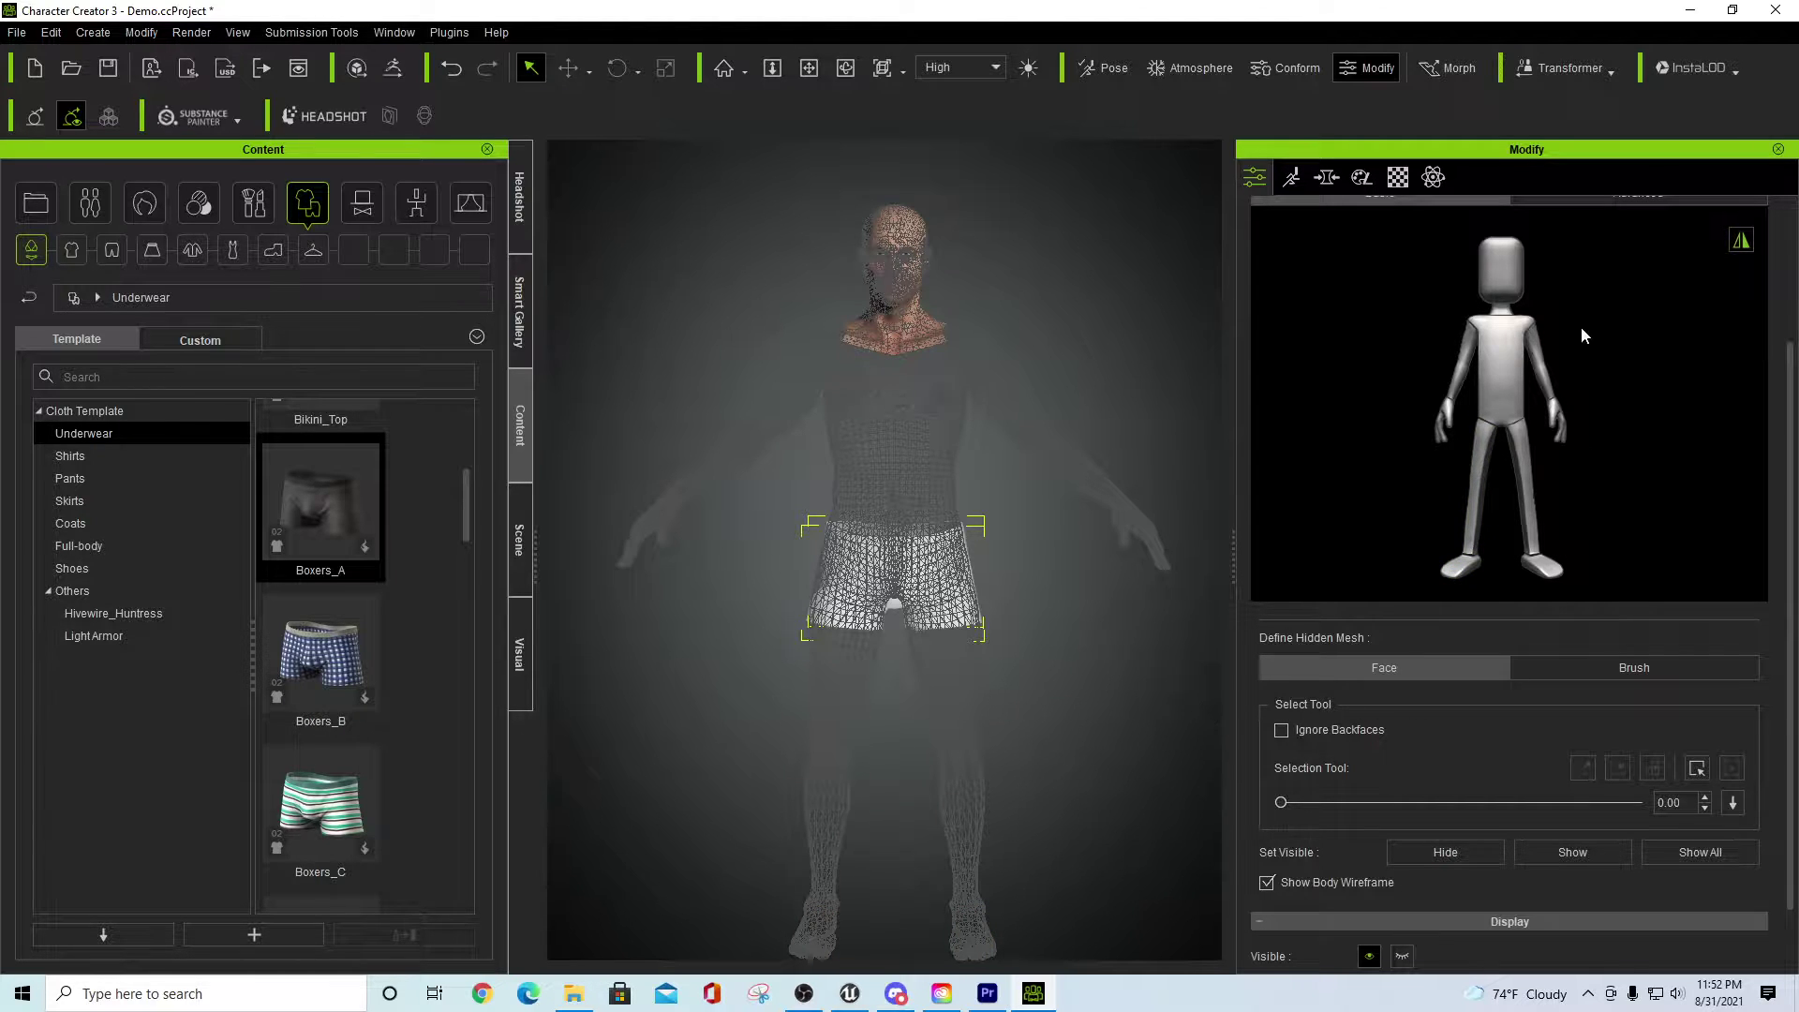
scroll(1578, 314, "up", 3)
left_click(1507, 257)
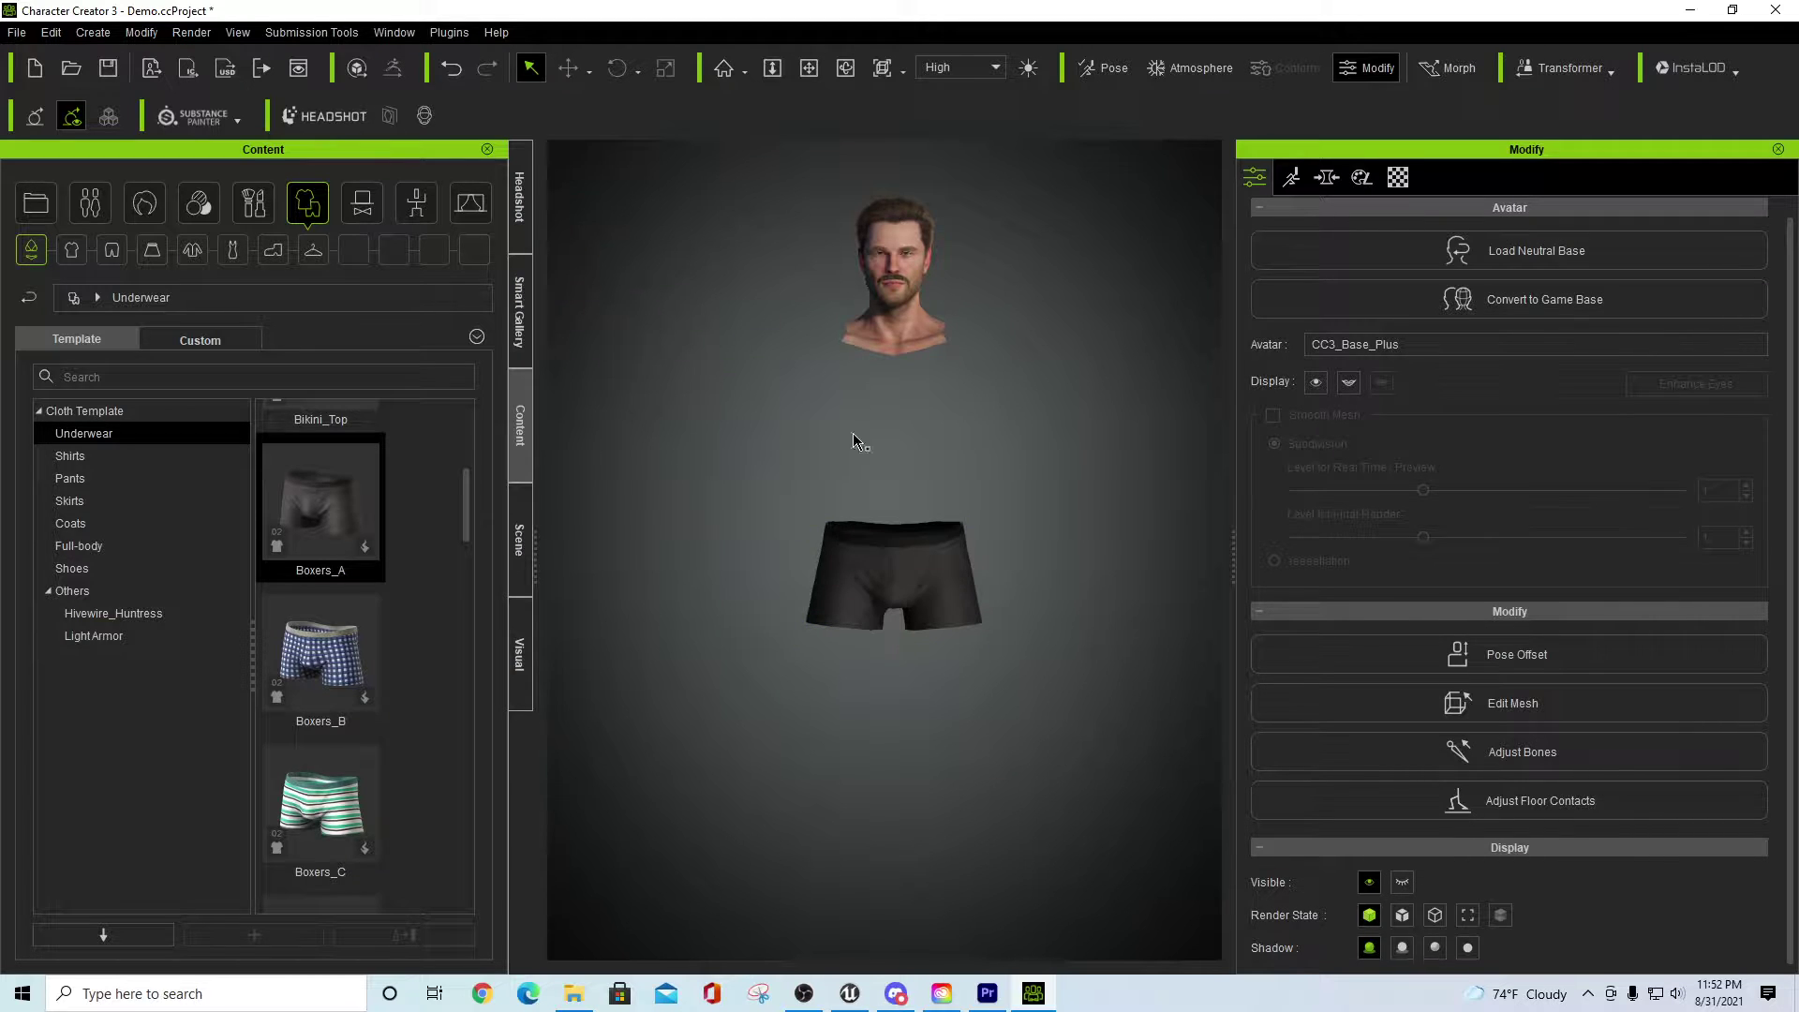
- Select all faces of the boxers in Edit Mesh, hide them, and leave mesh editing
left_click(895, 581)
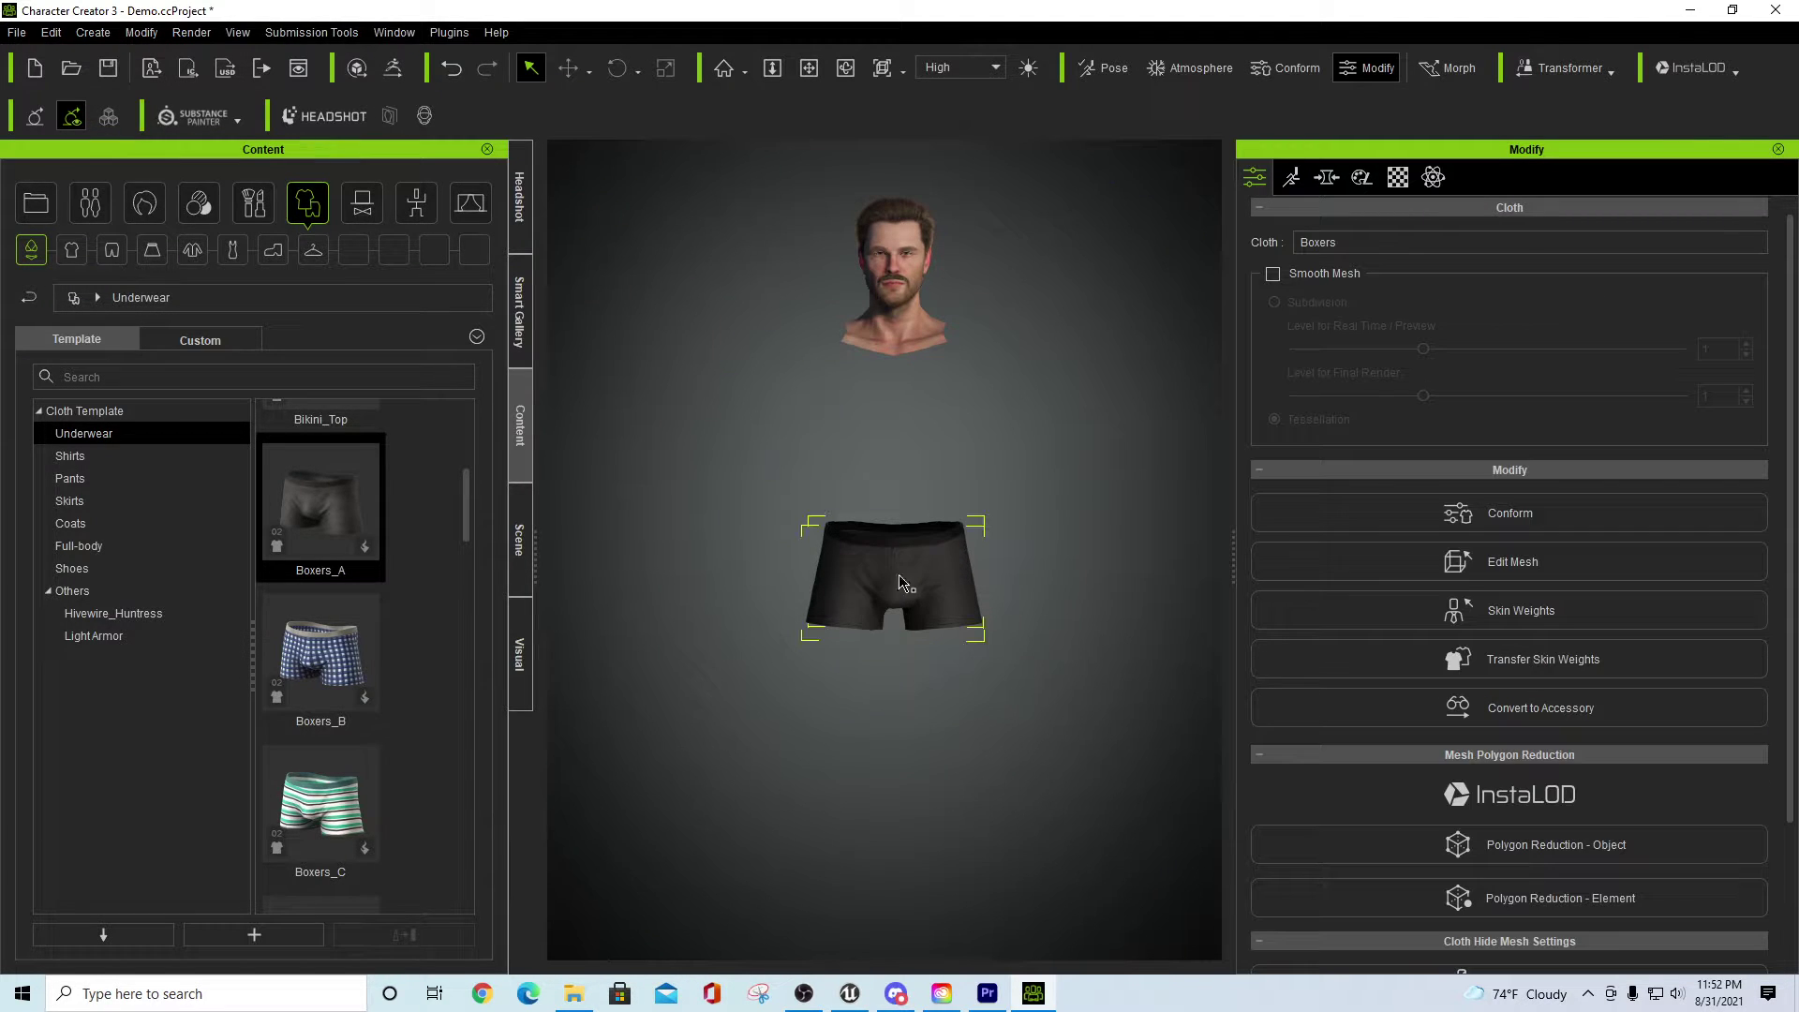
left_click(1455, 564)
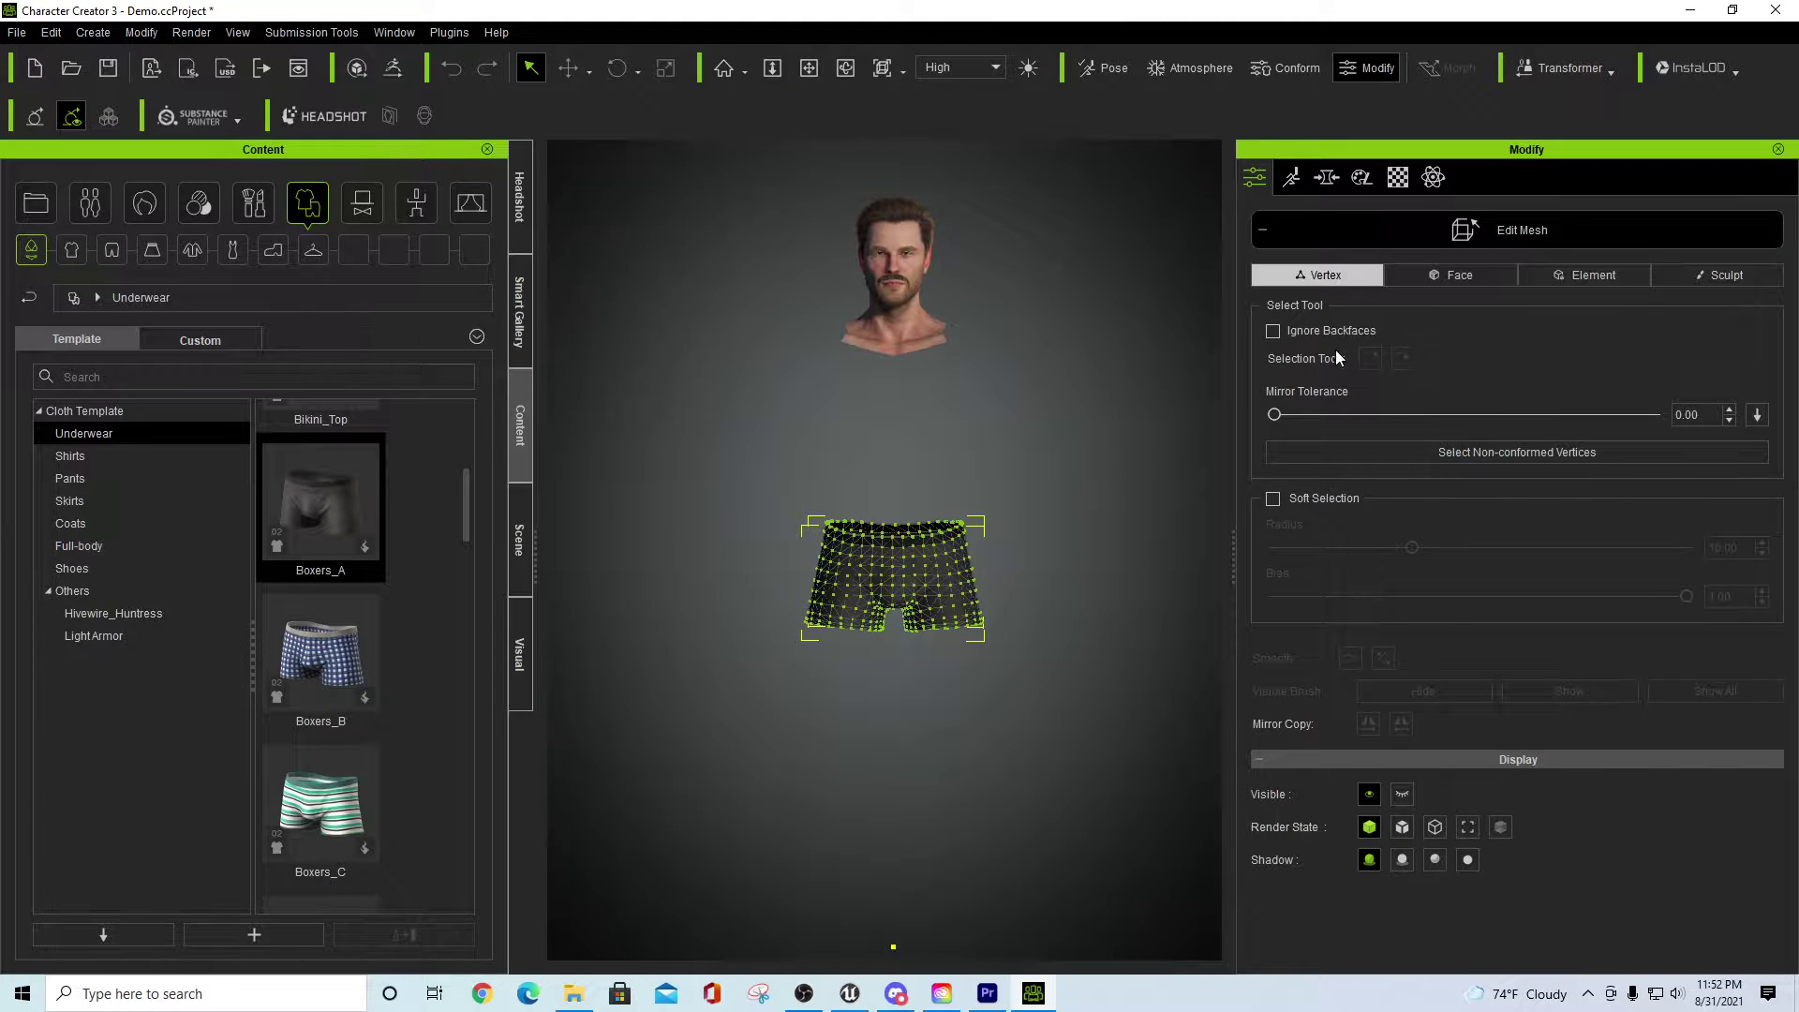
left_click(1434, 277)
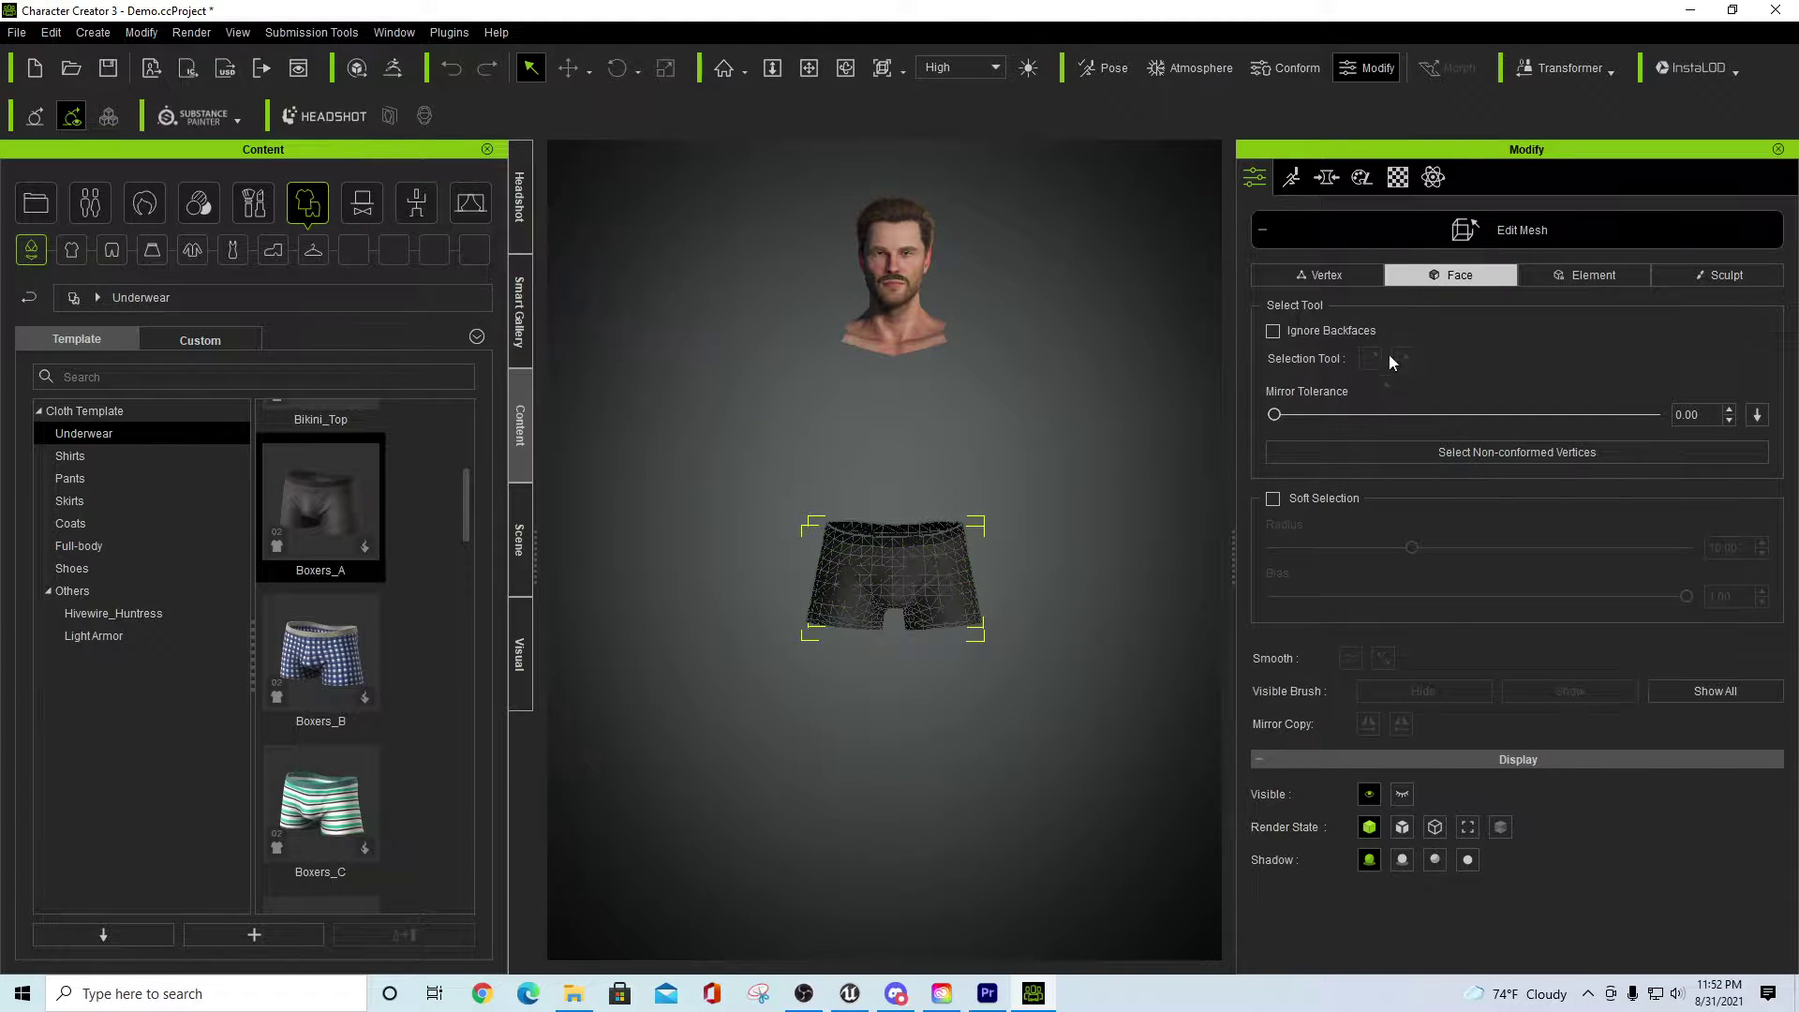
left_click_drag(788, 508, 1001, 646)
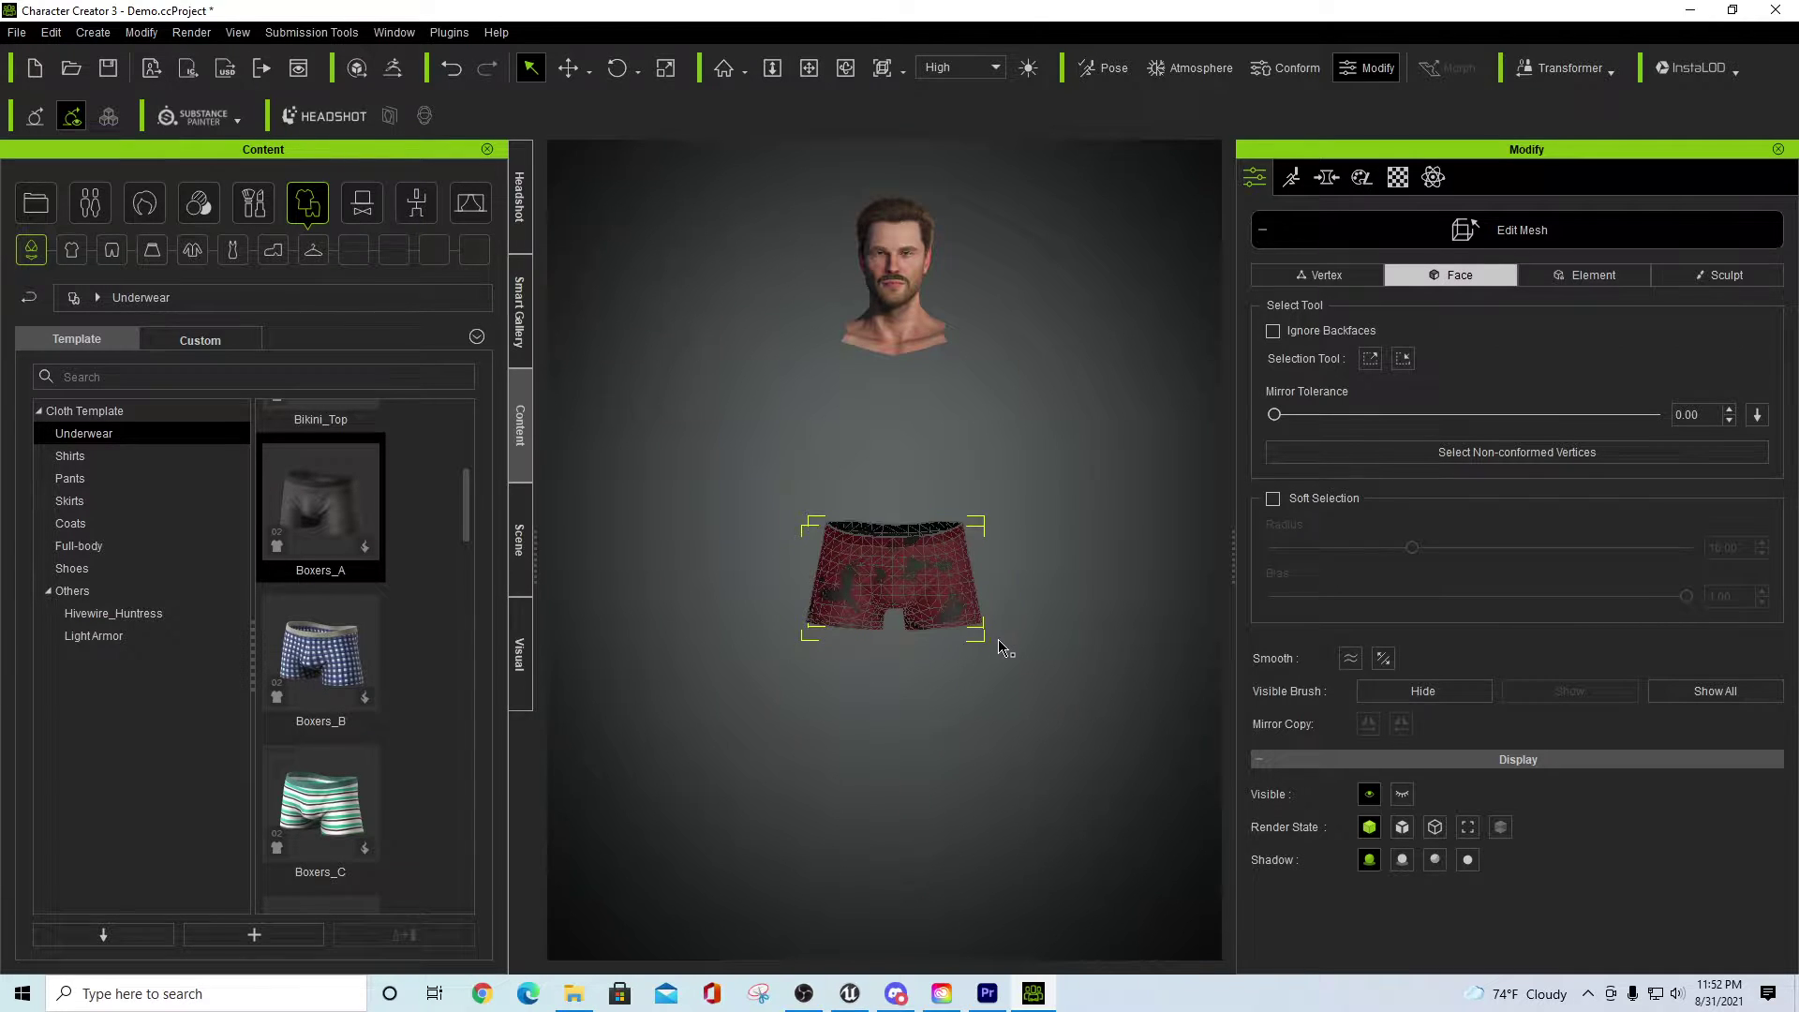
left_click(1406, 694)
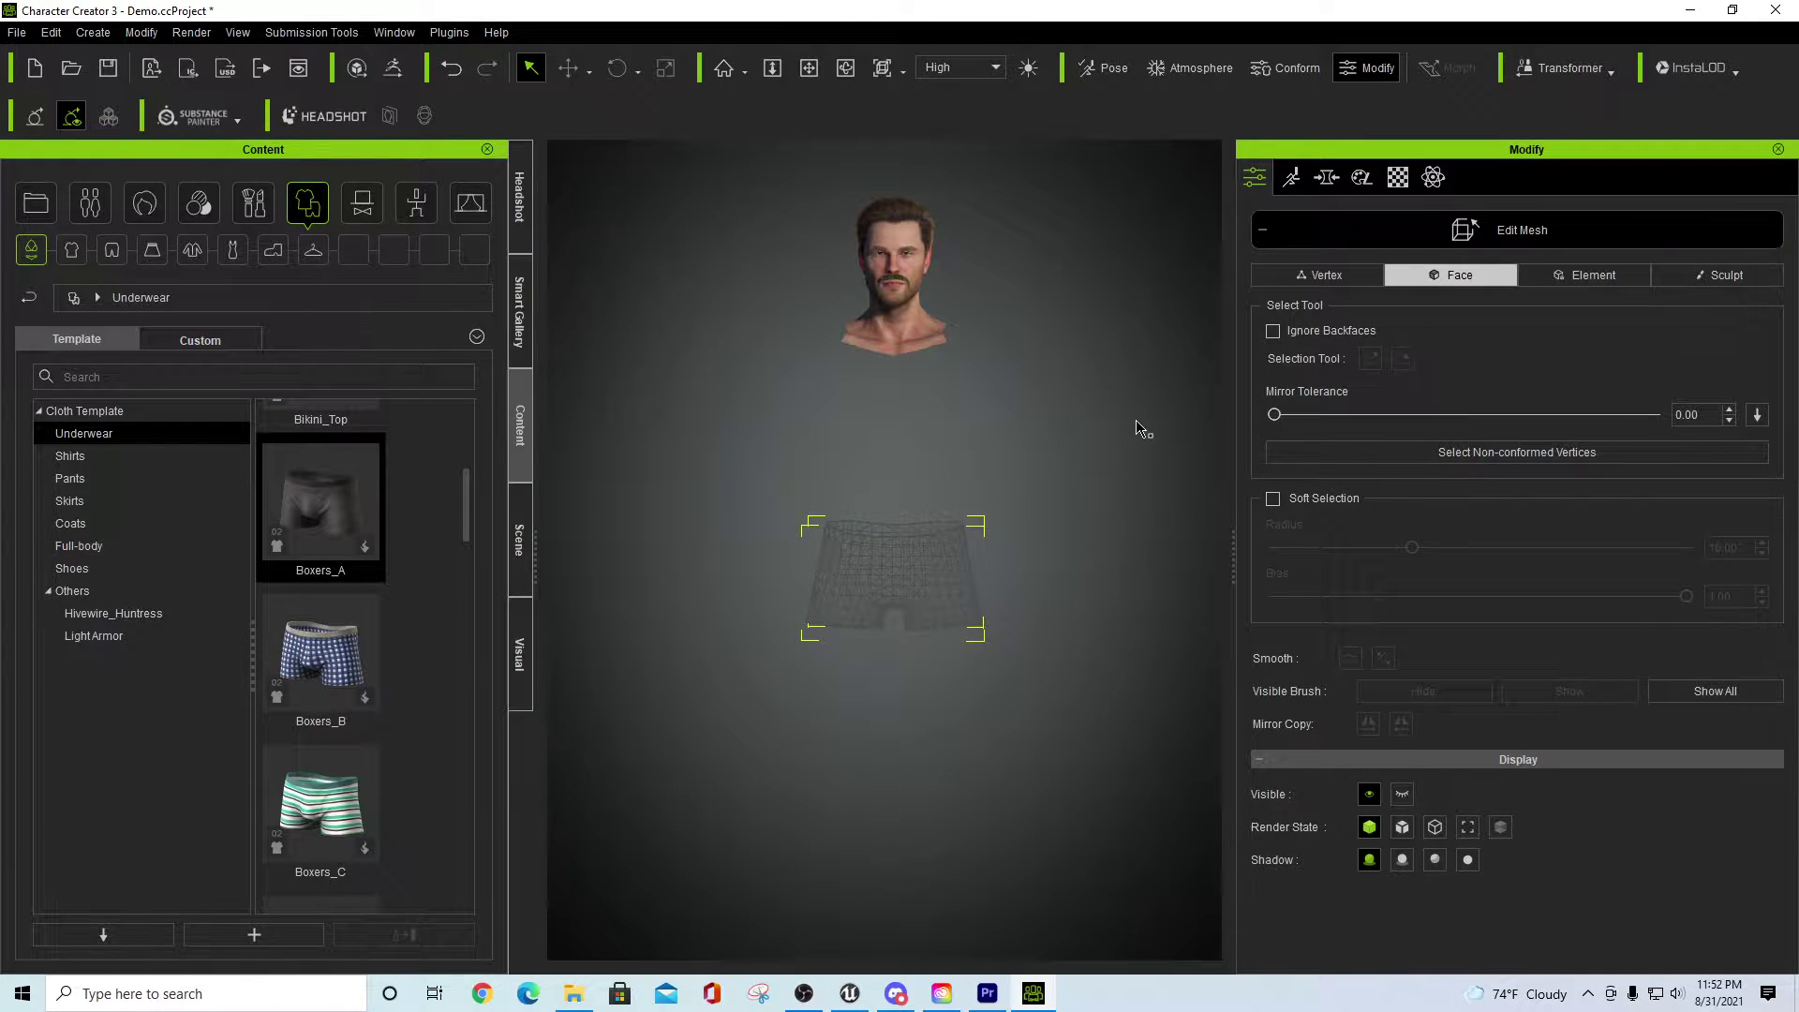
key("Escape")
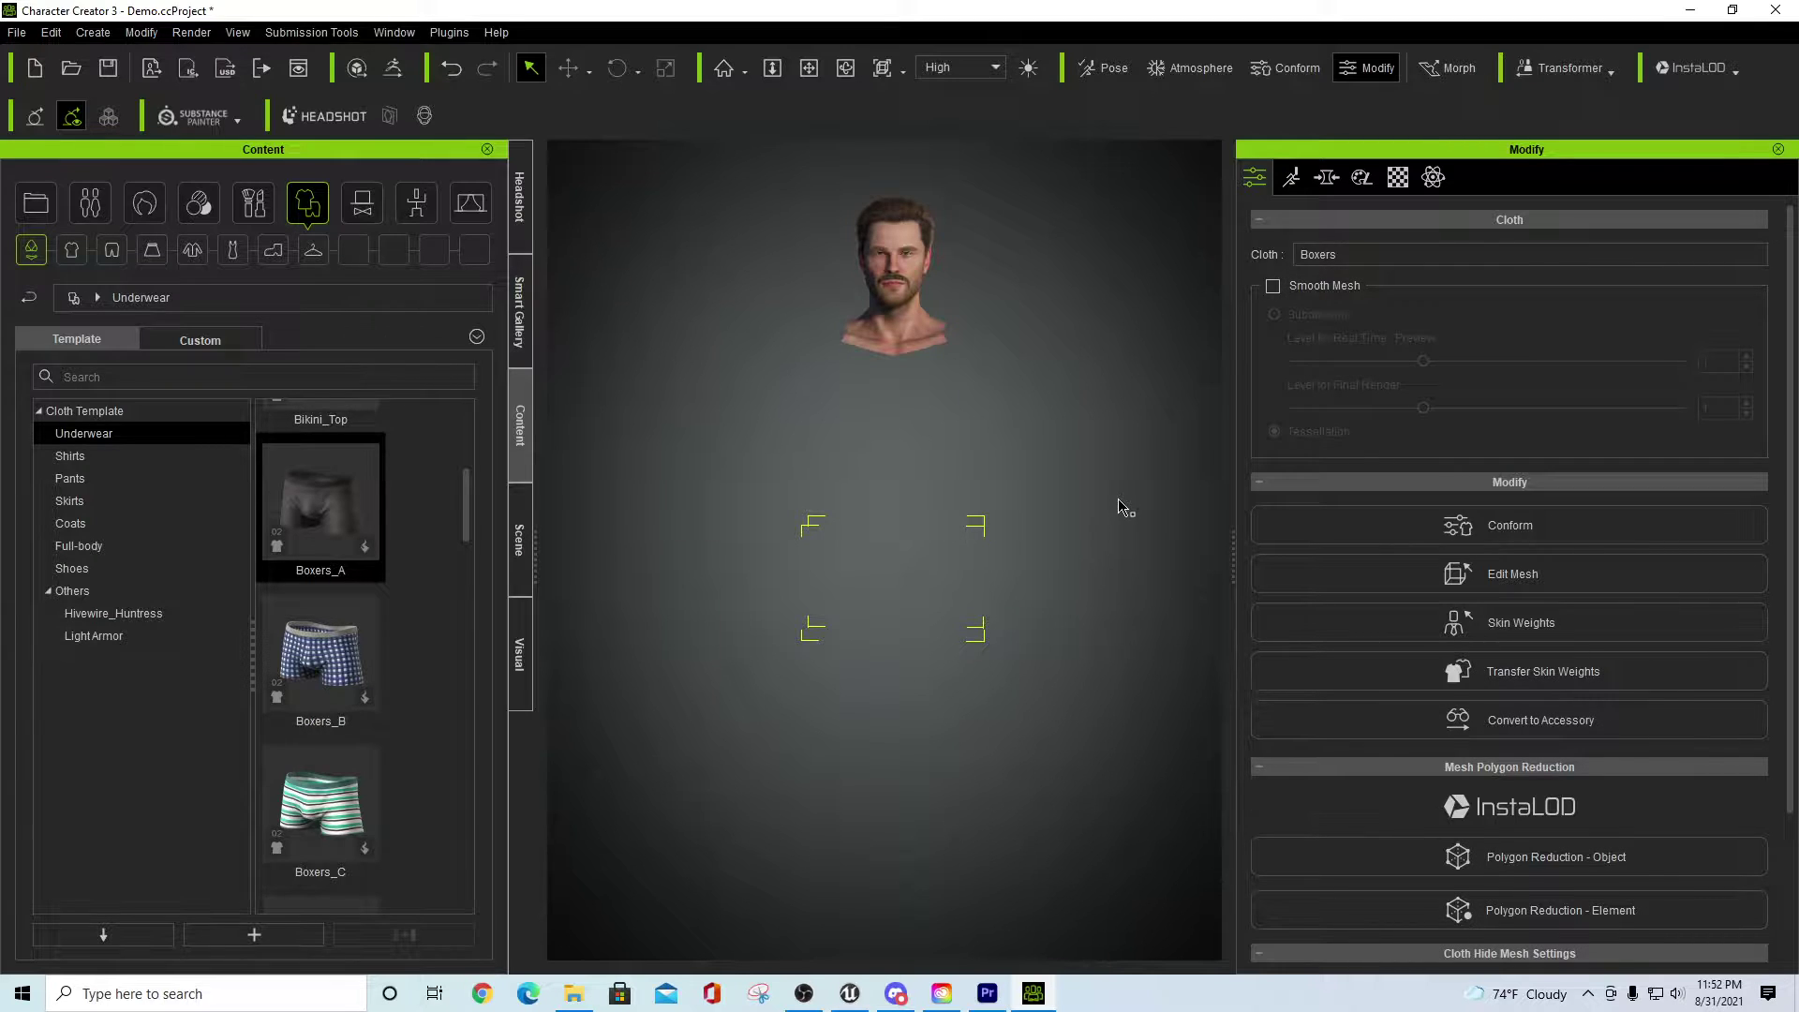
- Set up an FBX clothed-character export of the avatar with the Unreal target preset and a maximum texture size of 4096
left_click(1125, 506)
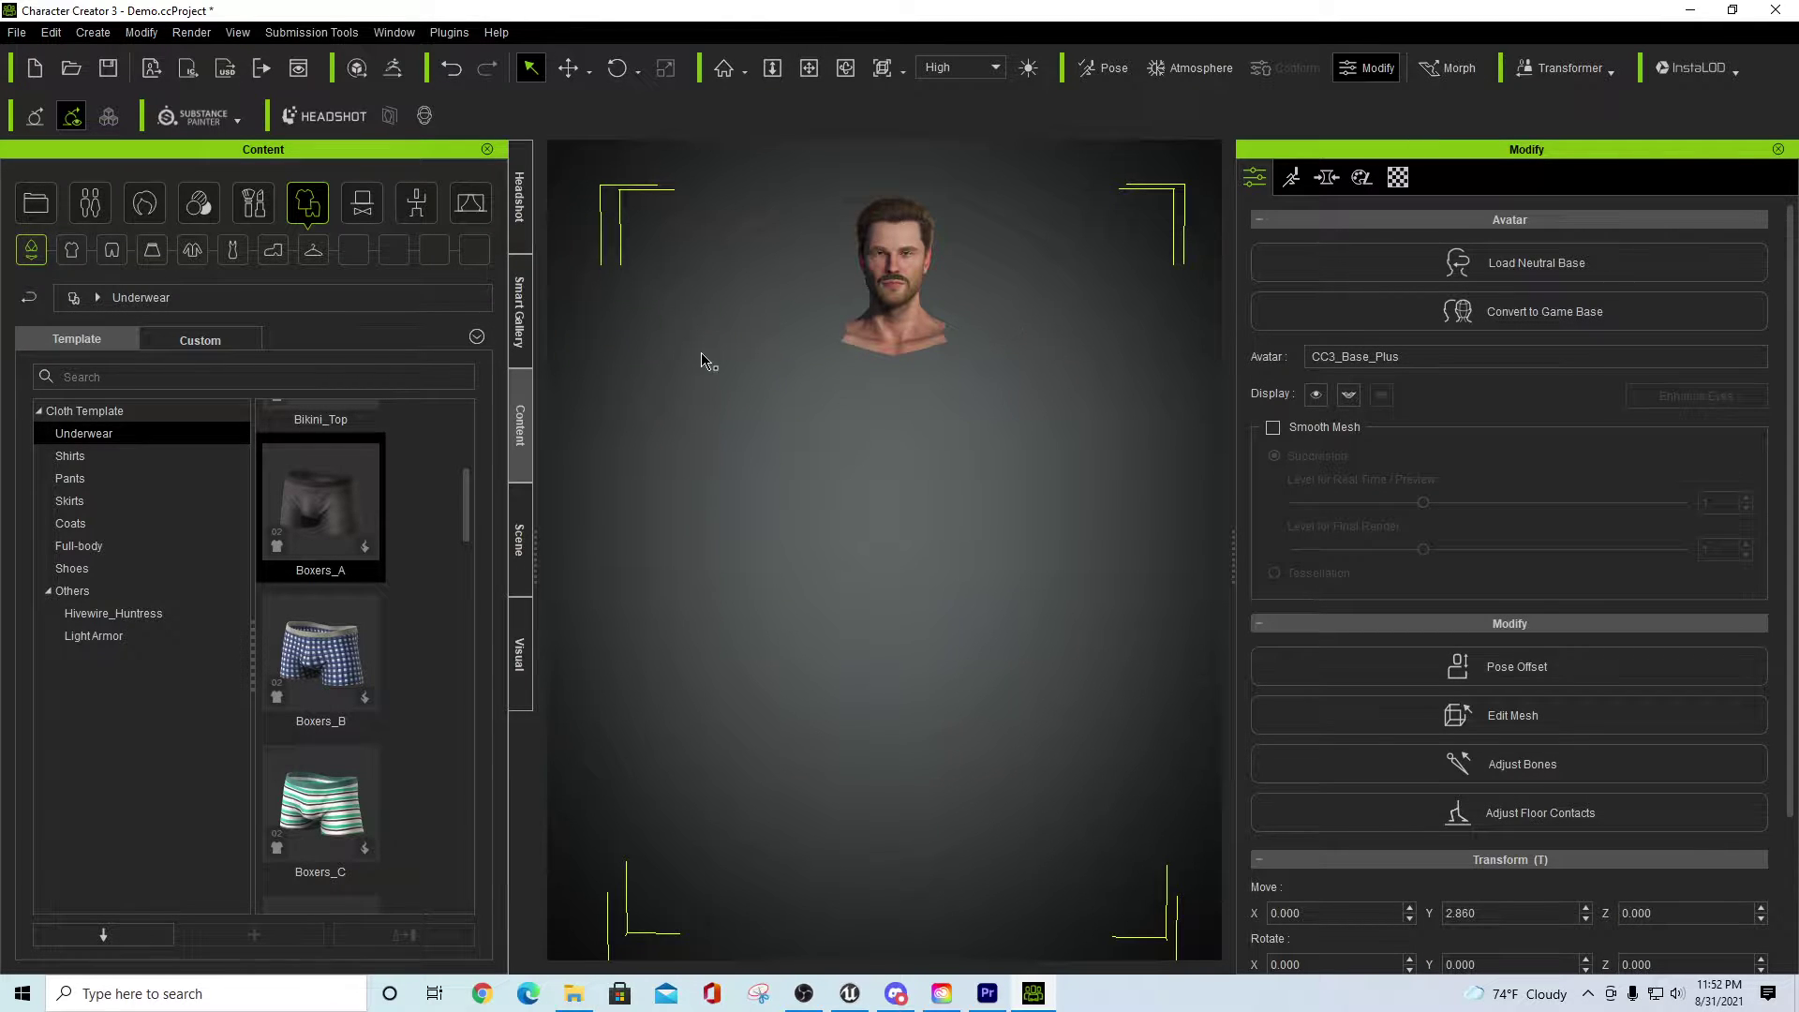
left_click(16, 32)
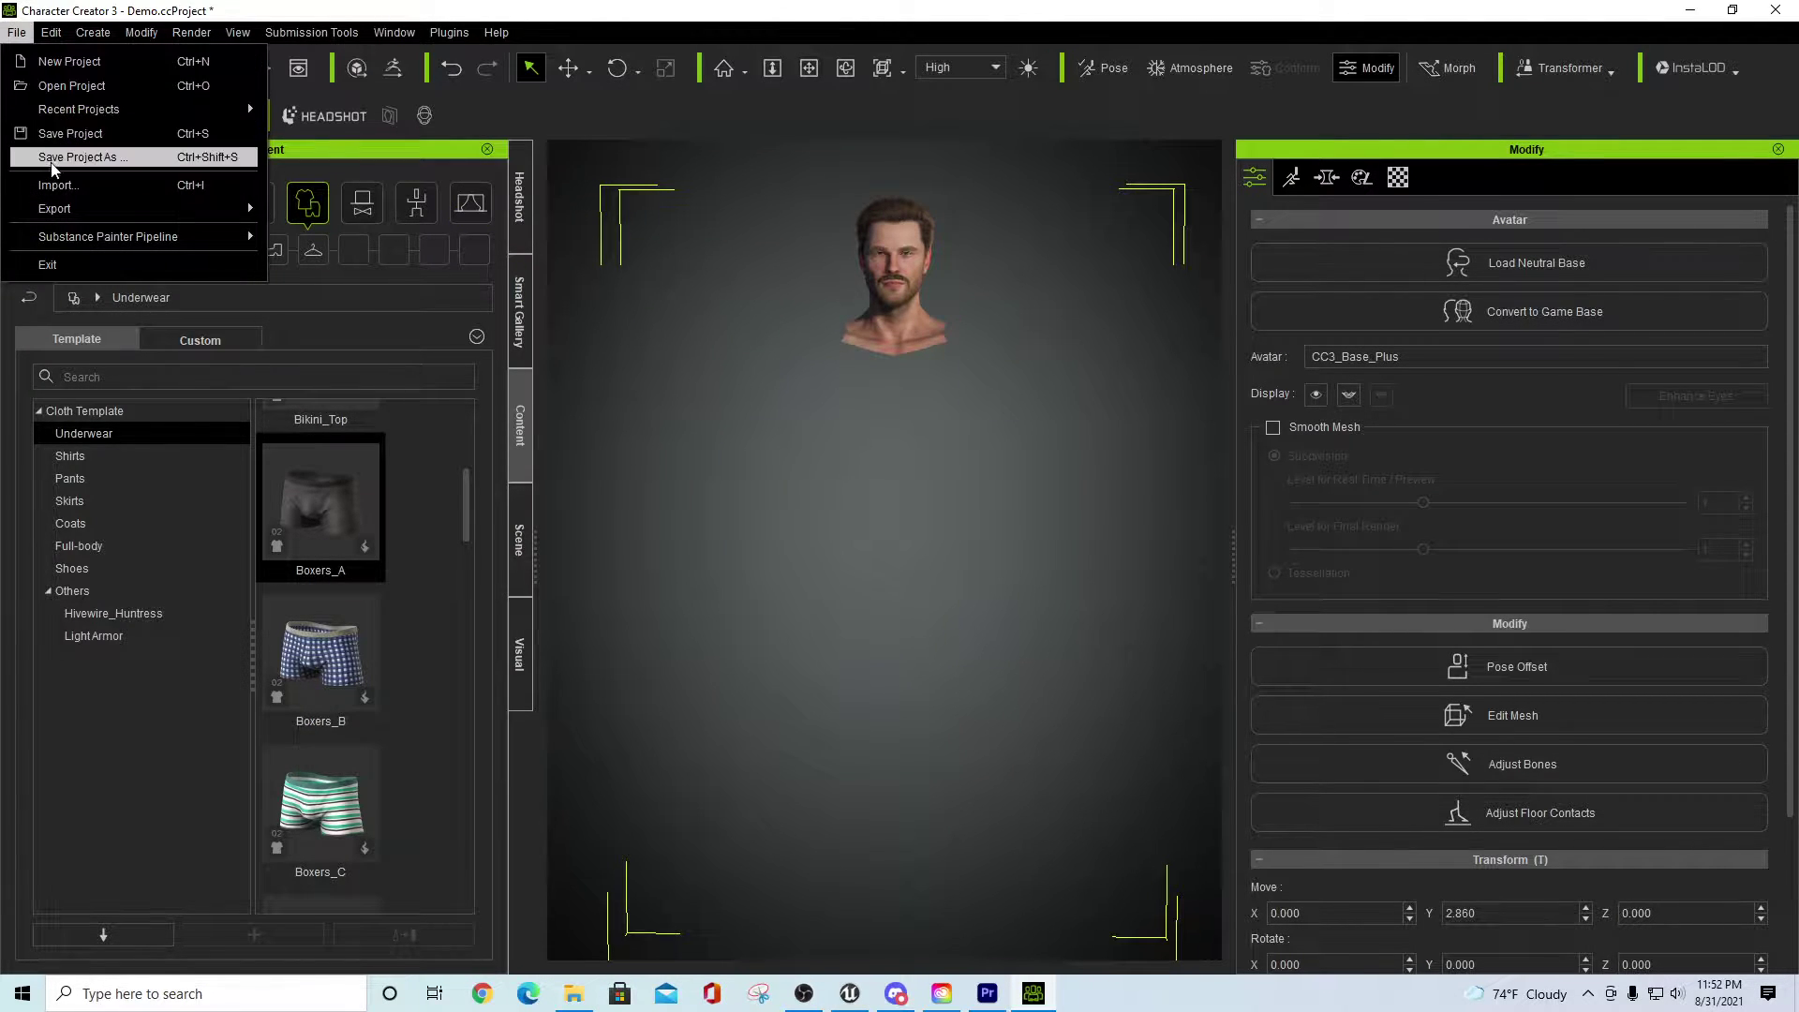
mouse_move(56, 208)
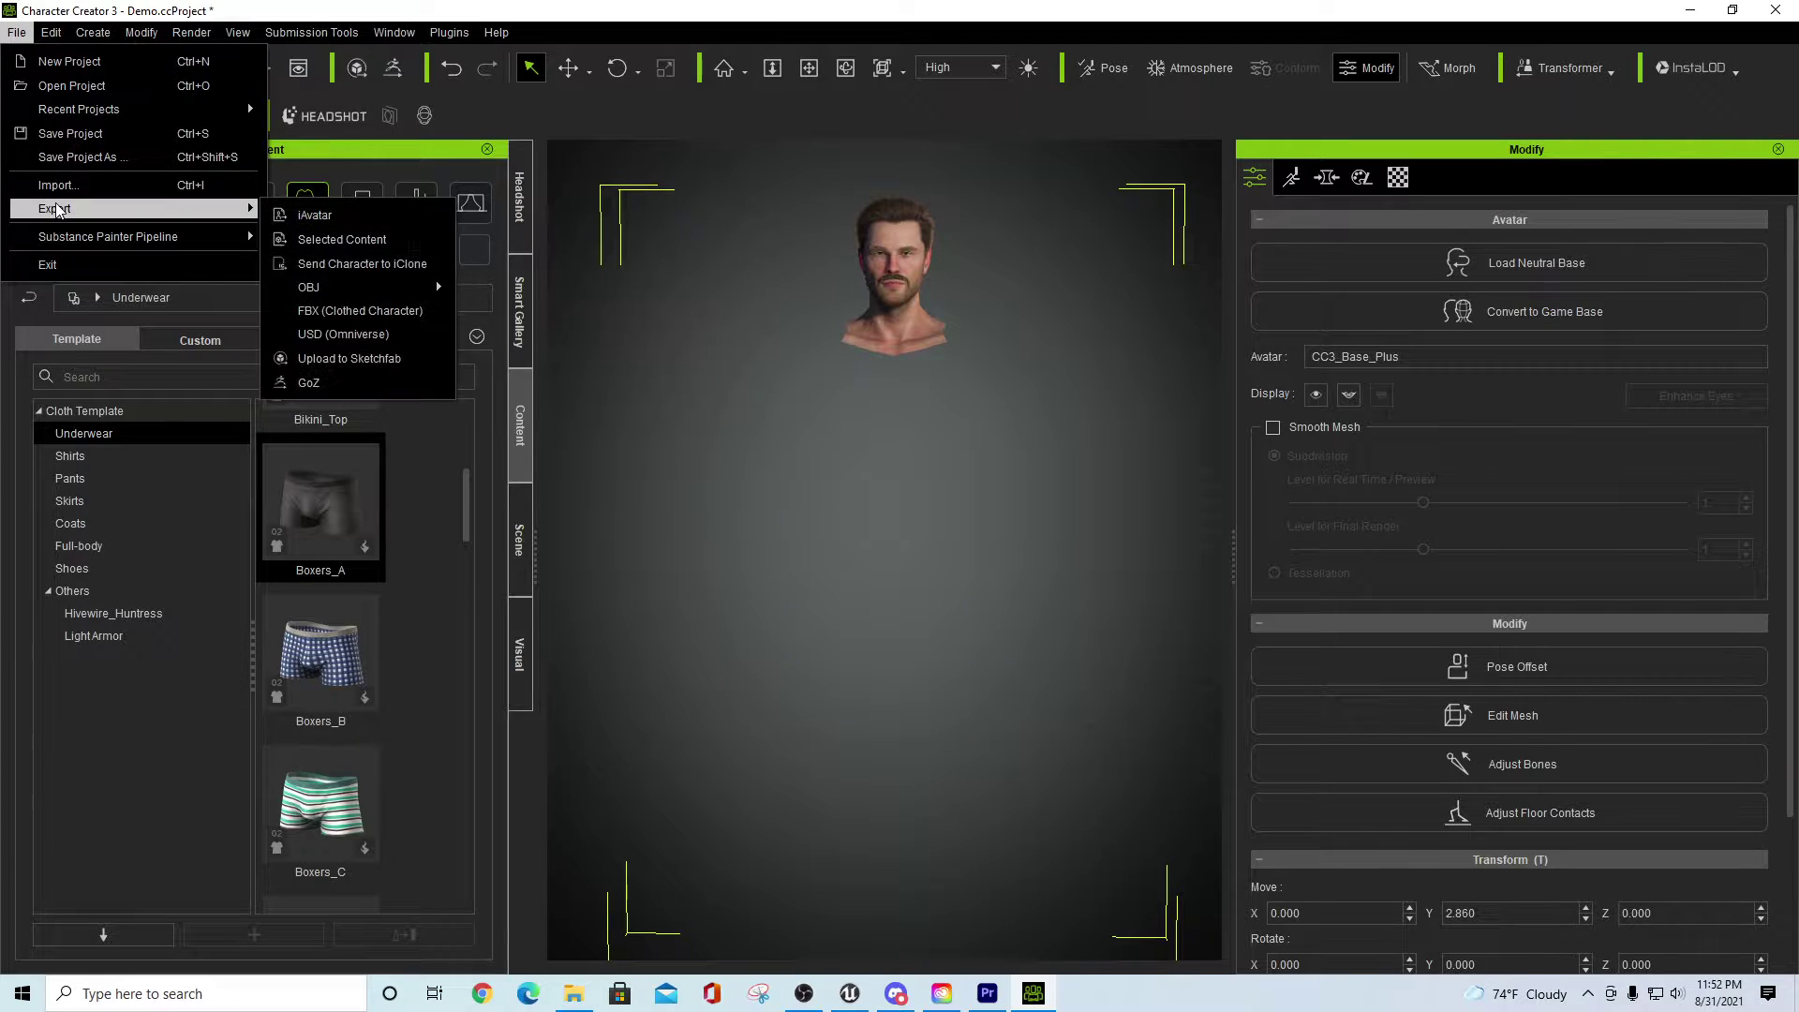
left_click(363, 312)
scroll(866, 370, "up", 7)
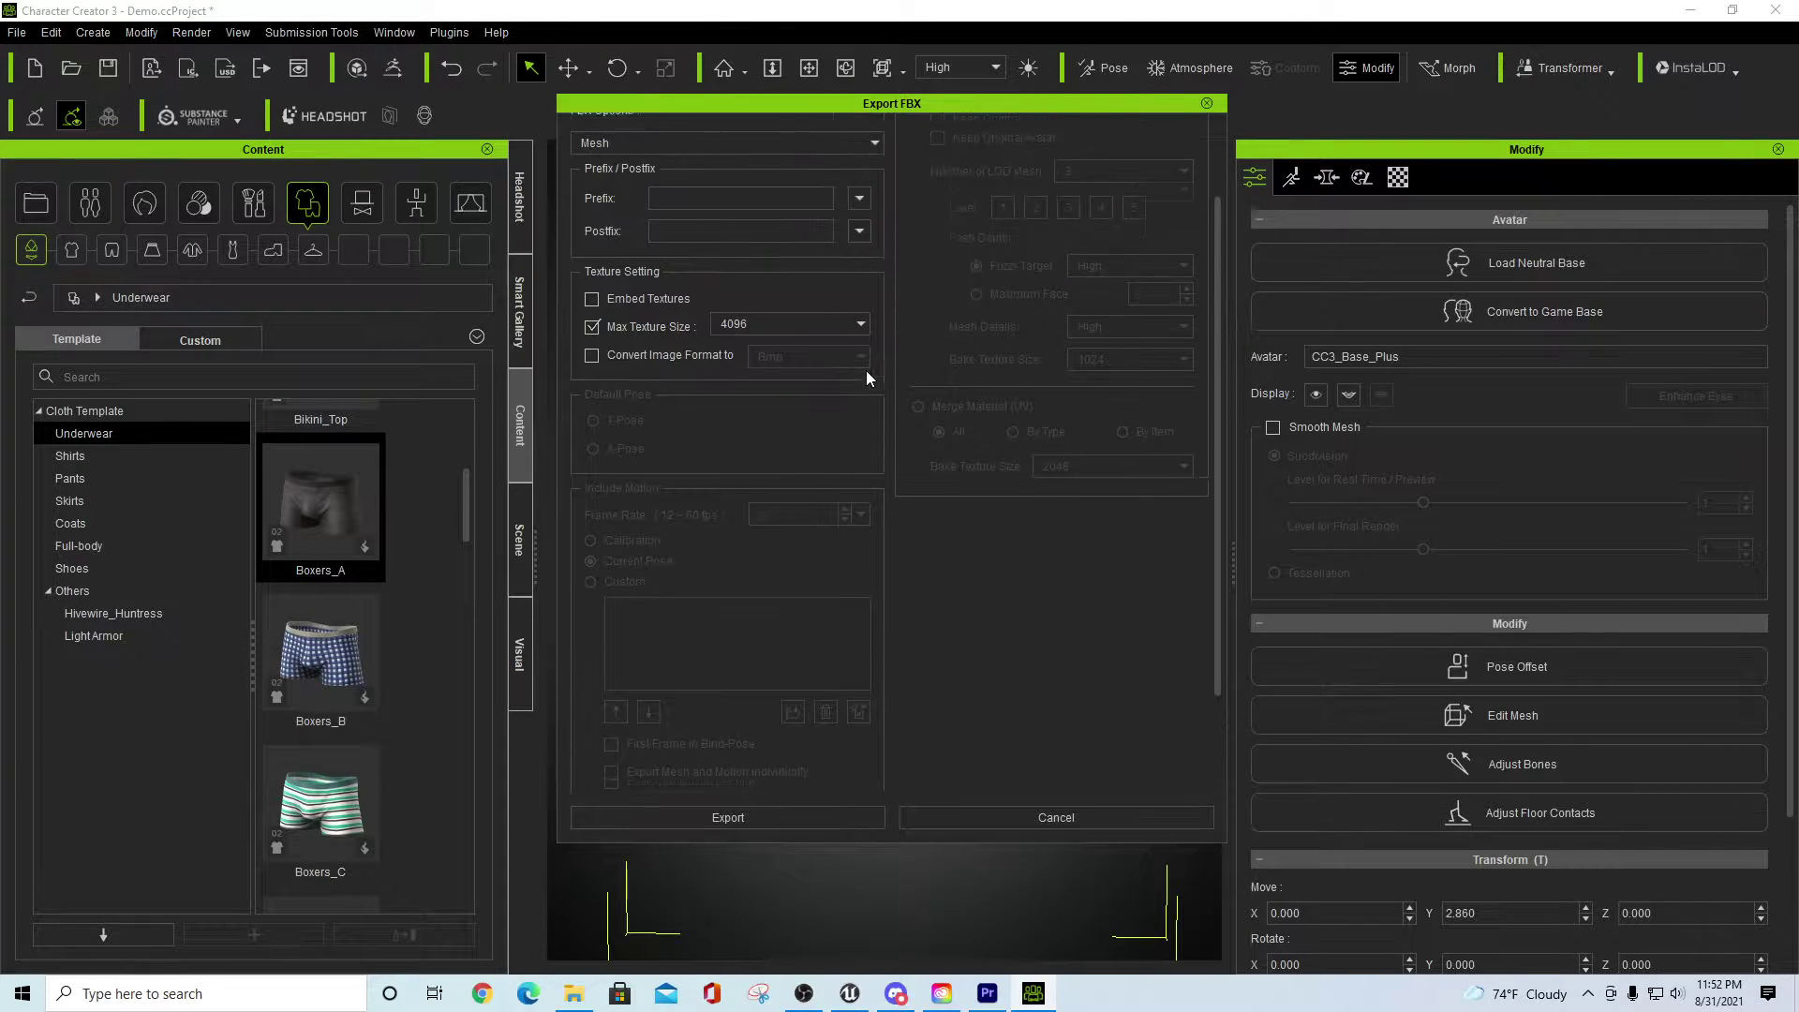
scroll(682, 204, "up", 3)
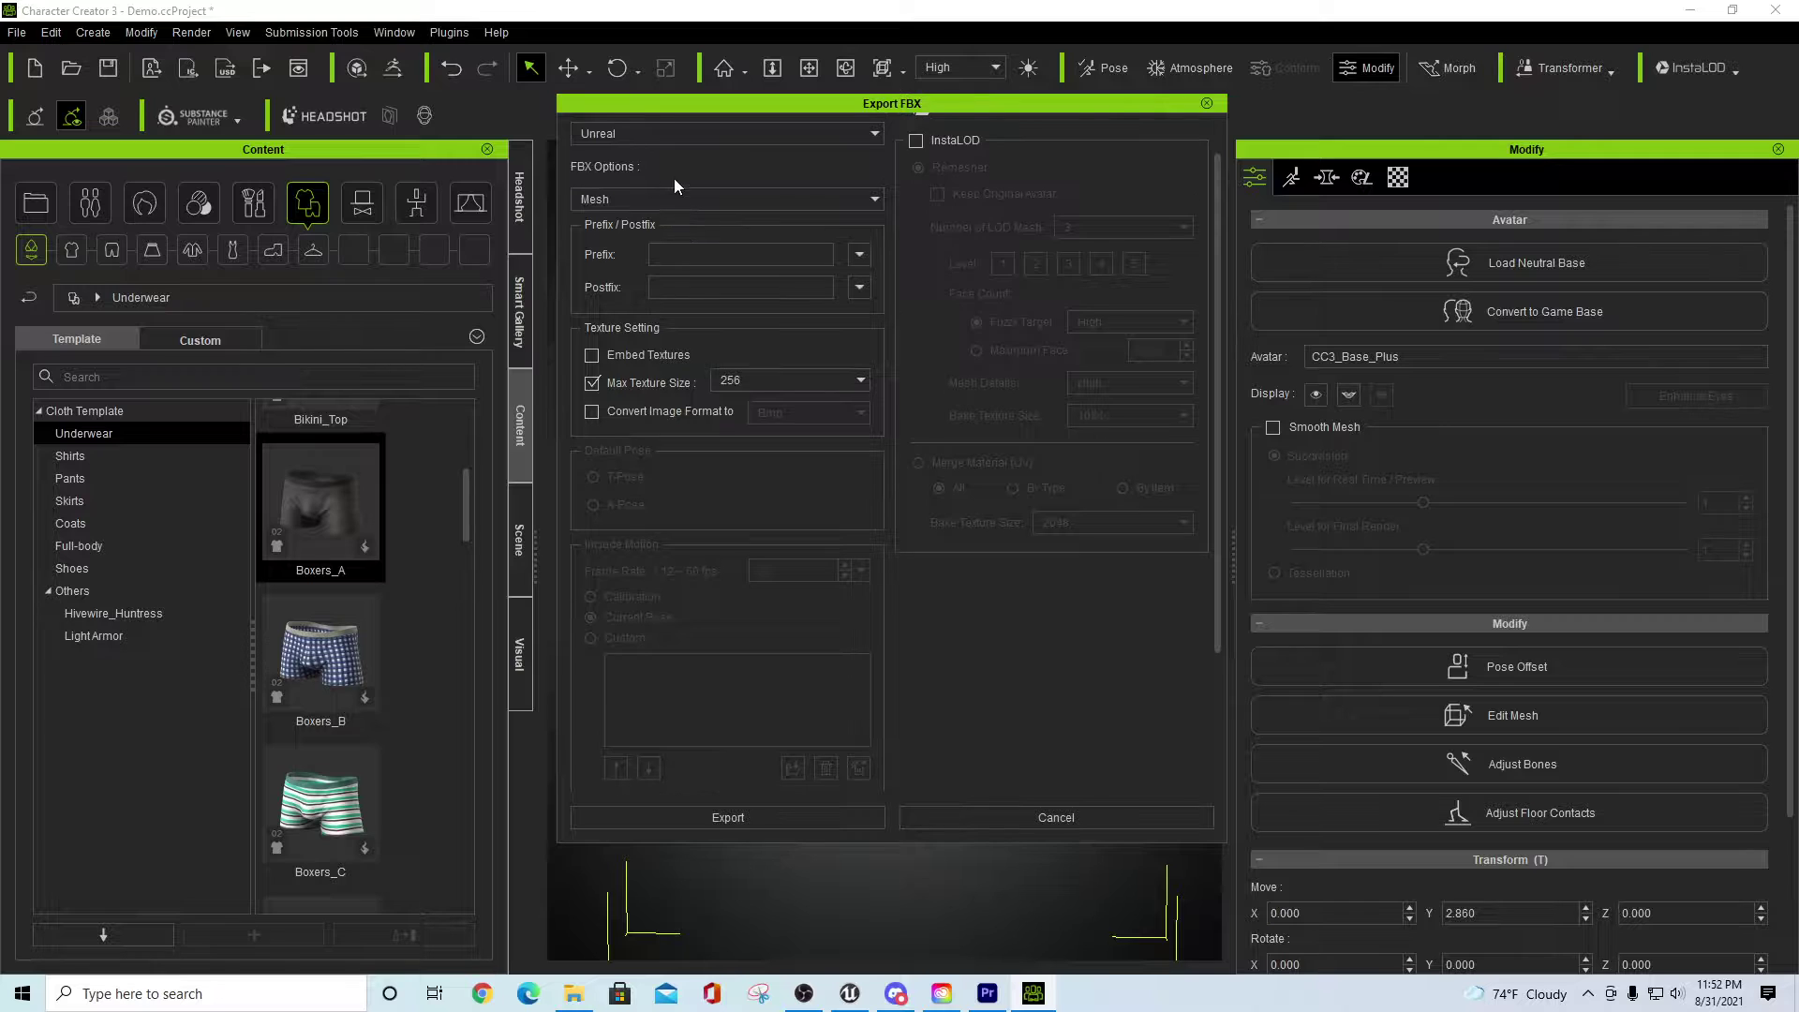
scroll(814, 168, "up", 1)
left_click(813, 174)
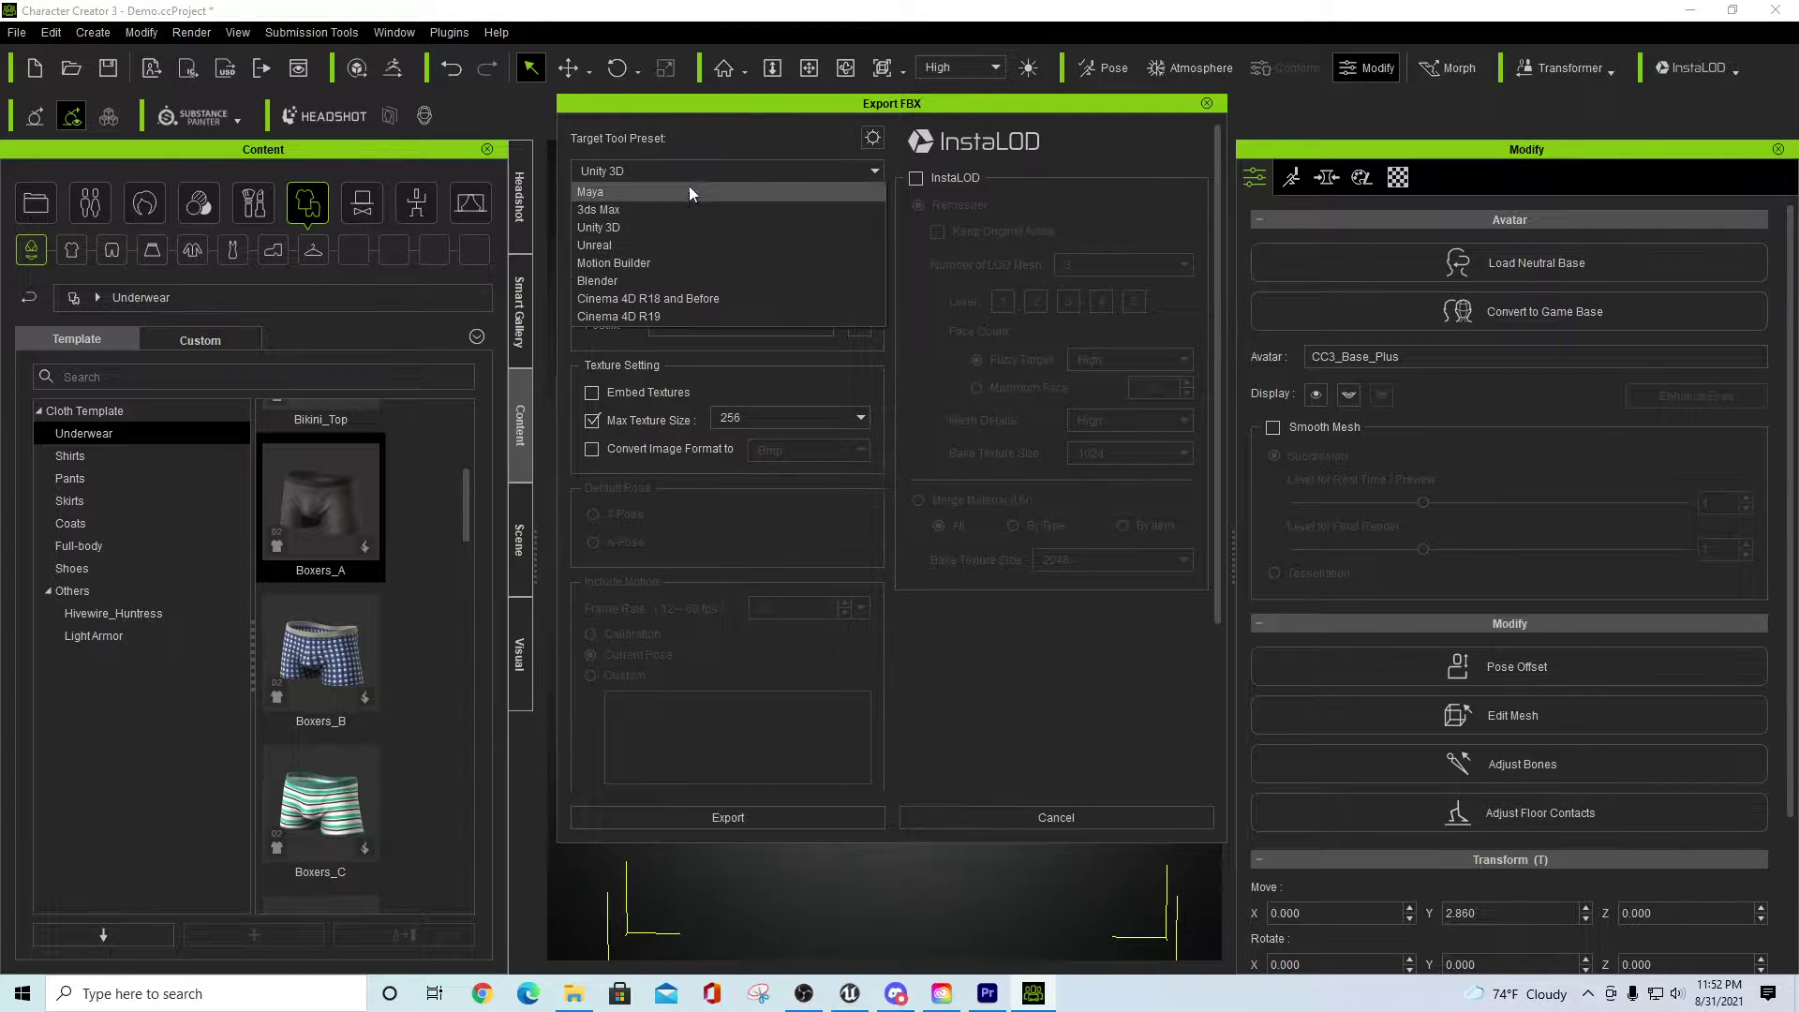
left_click(614, 242)
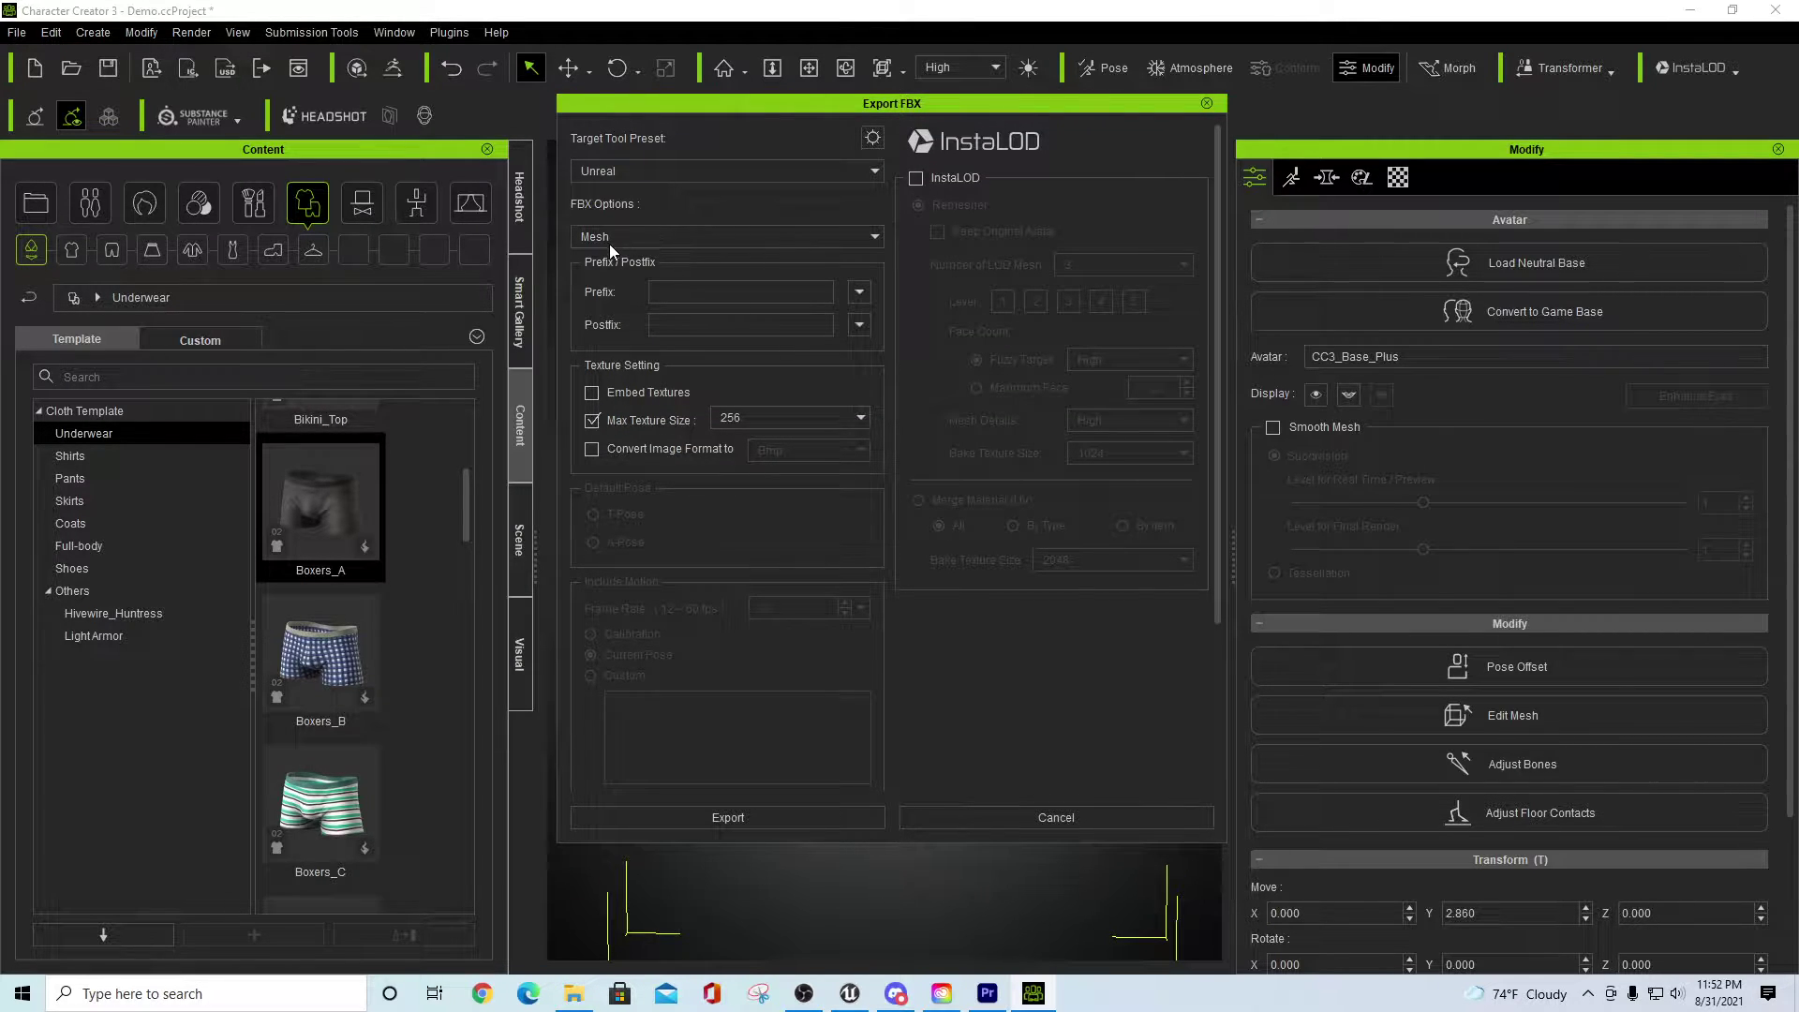
left_click(790, 419)
left_click(774, 509)
scroll(768, 511, "down", 3)
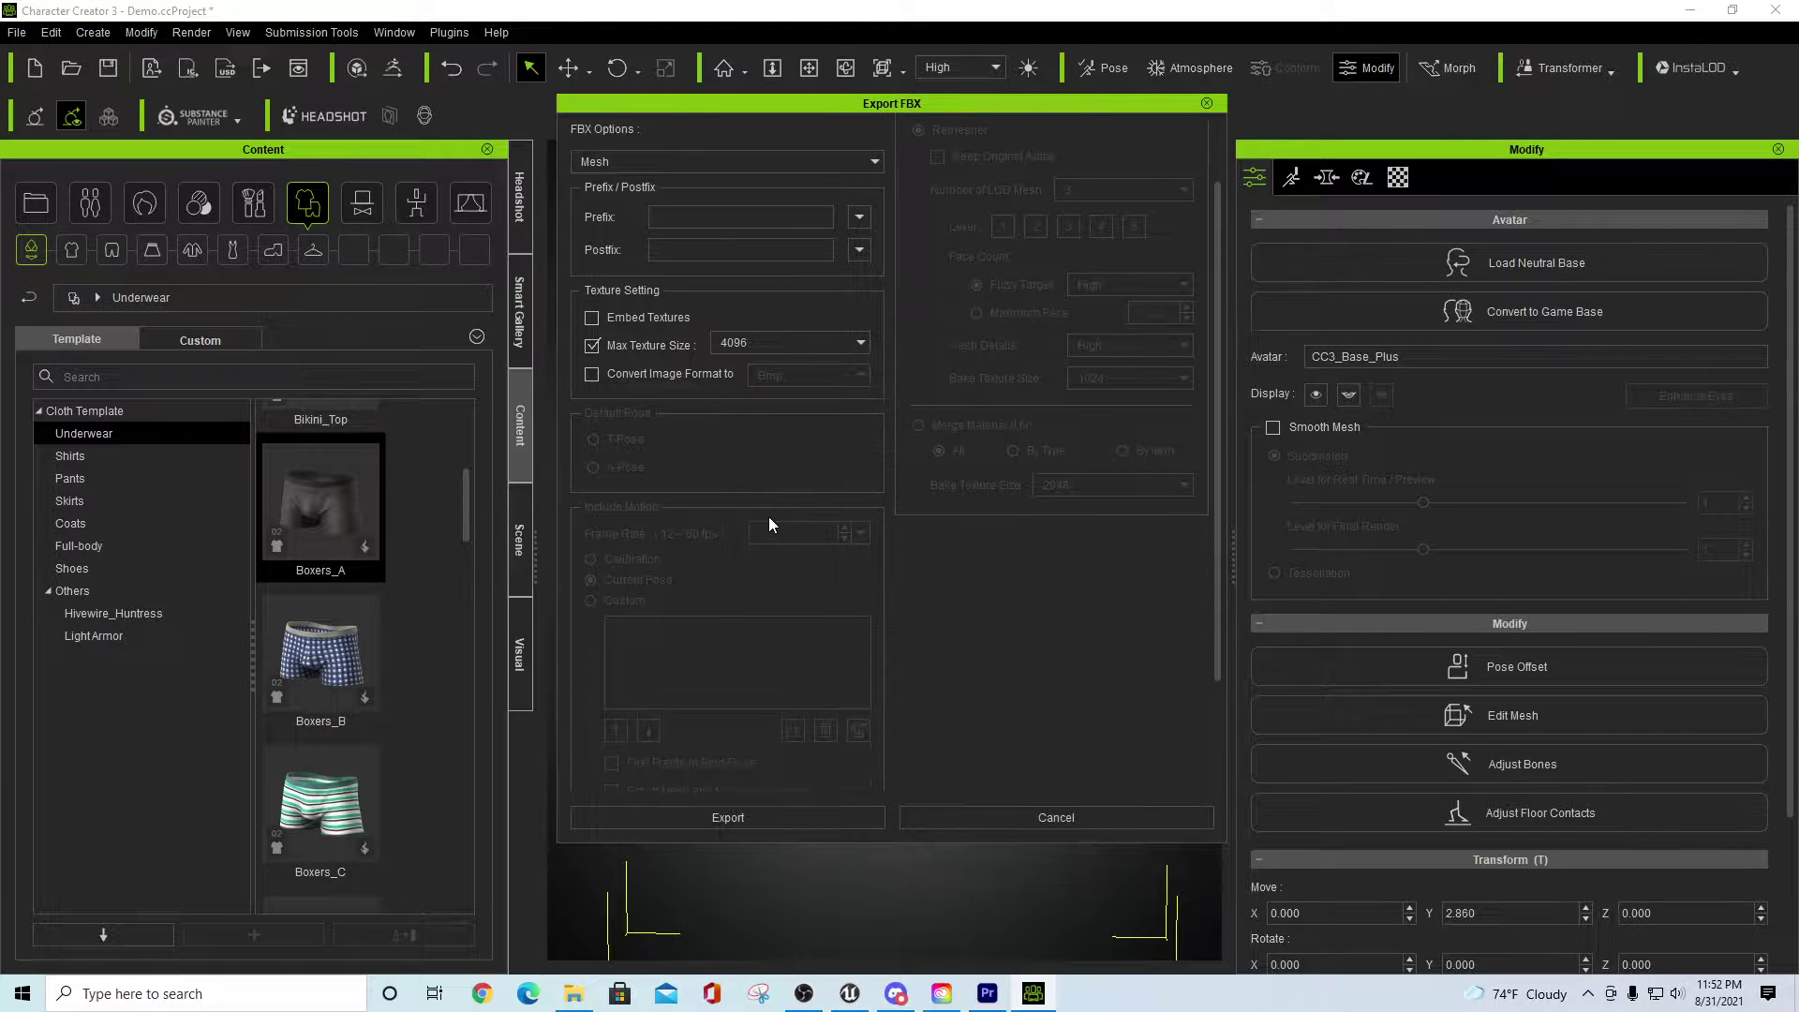
scroll(768, 524, "down", 1)
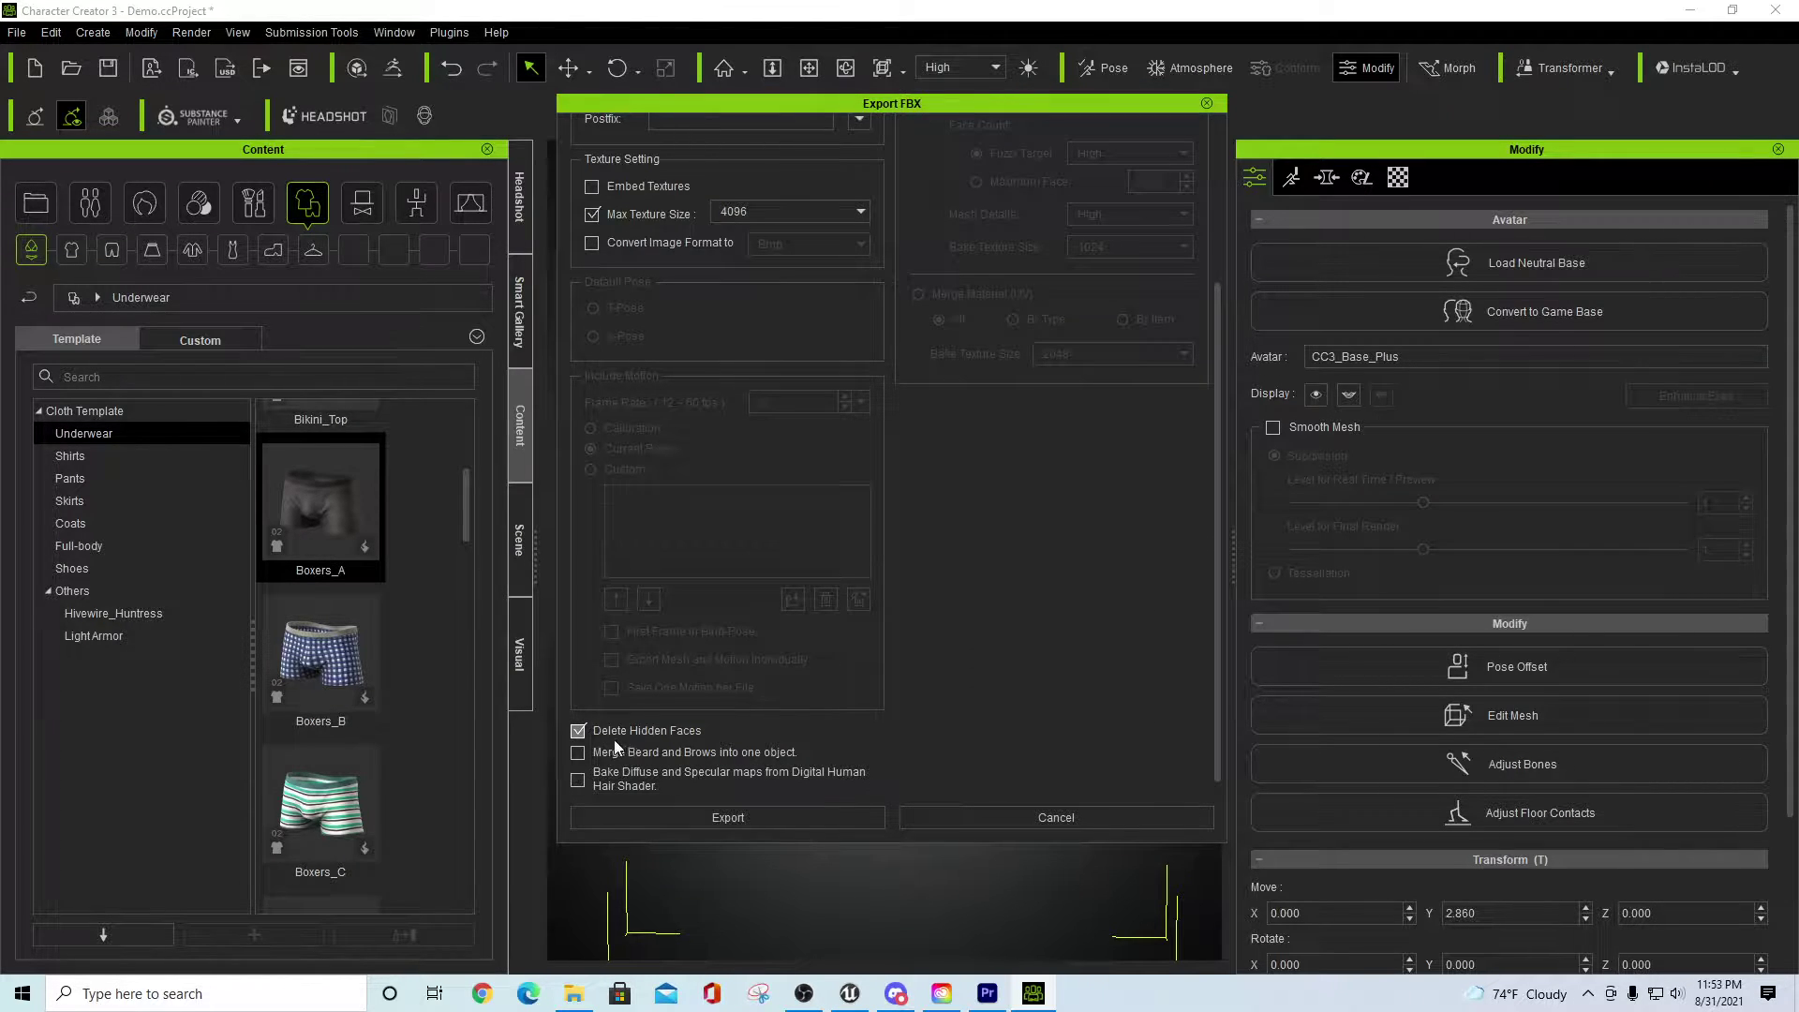
- Proceed with the FBX export to the CC3_Modular save folder, review the files there, and cancel the save and the export
left_click(809, 817)
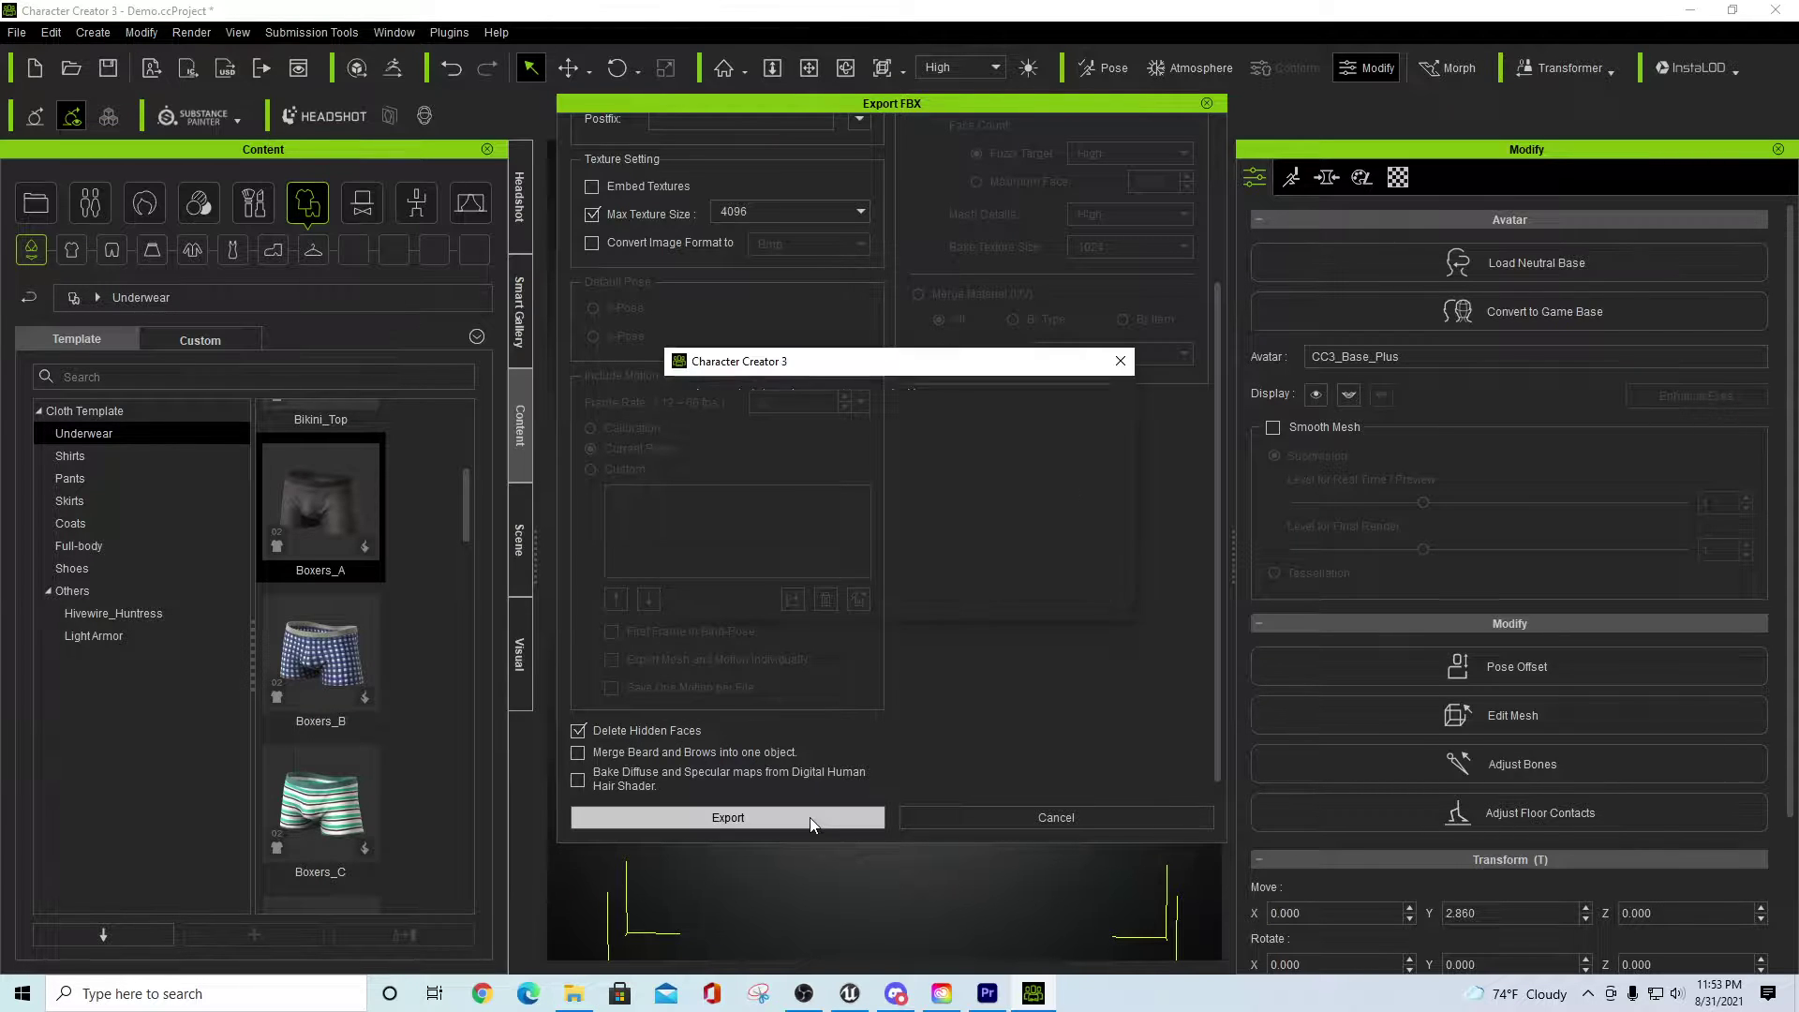
left_click(768, 586)
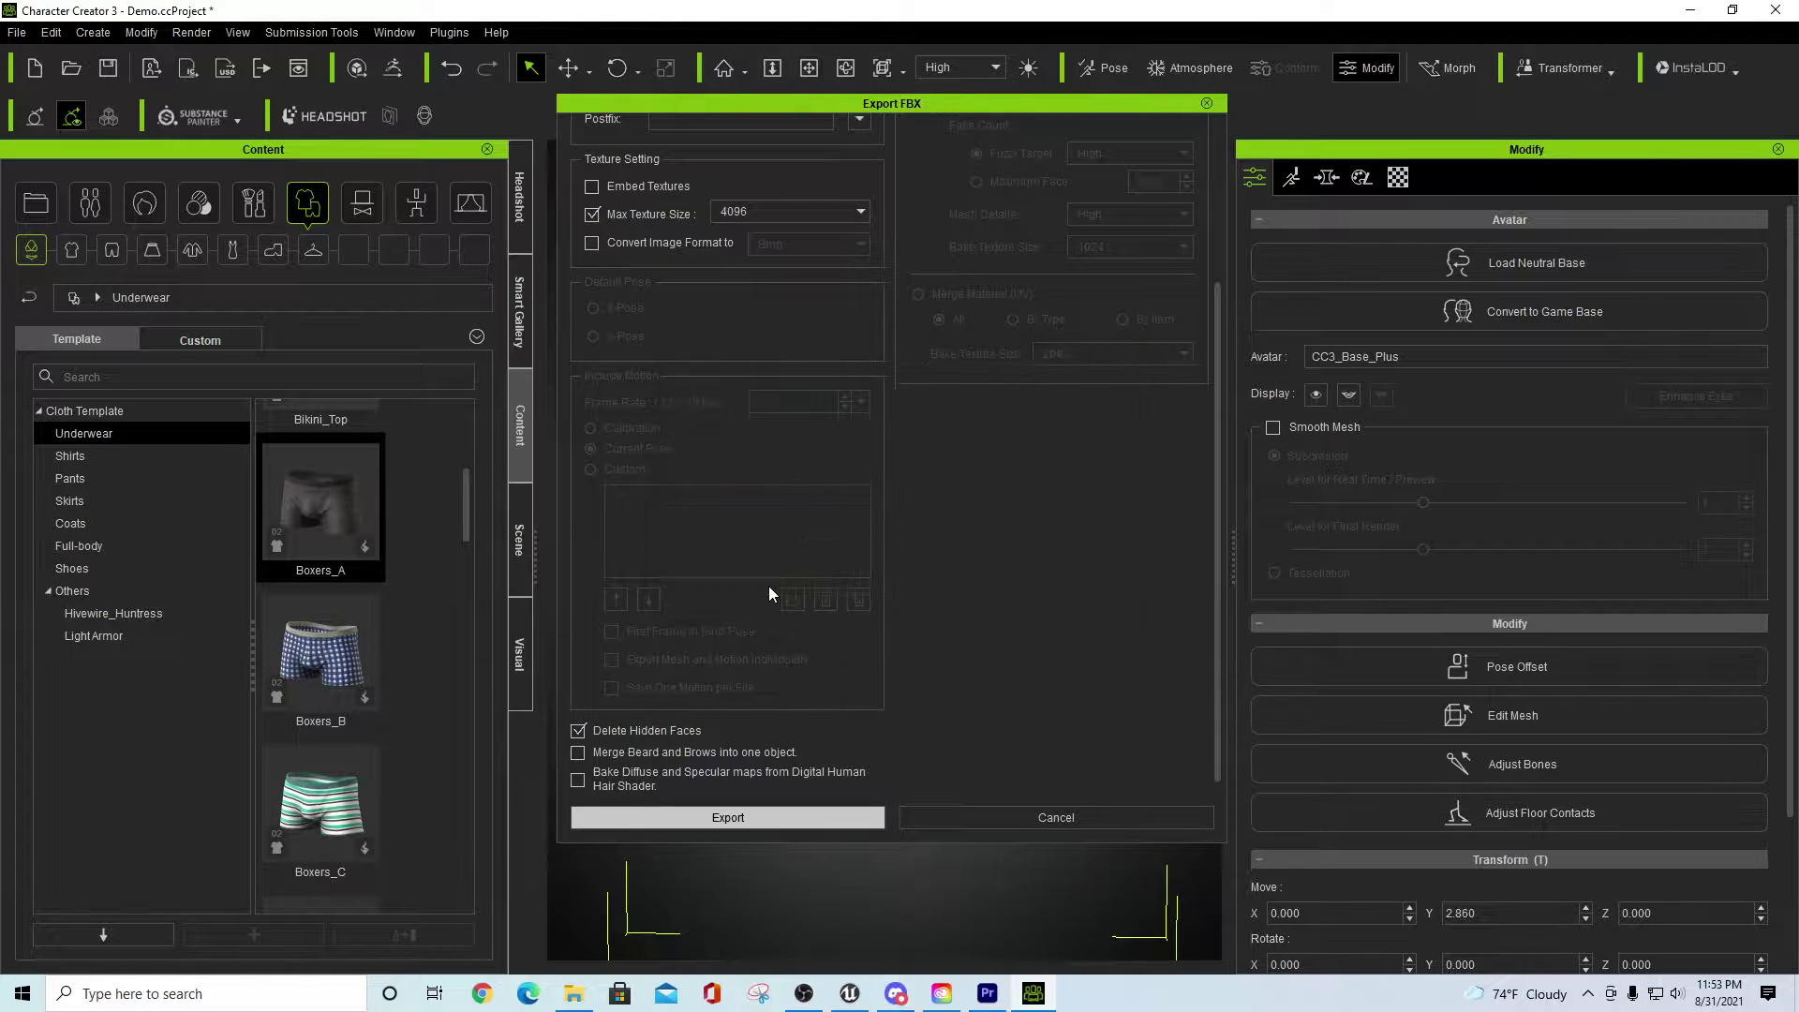
scroll(288, 346, "down", 1)
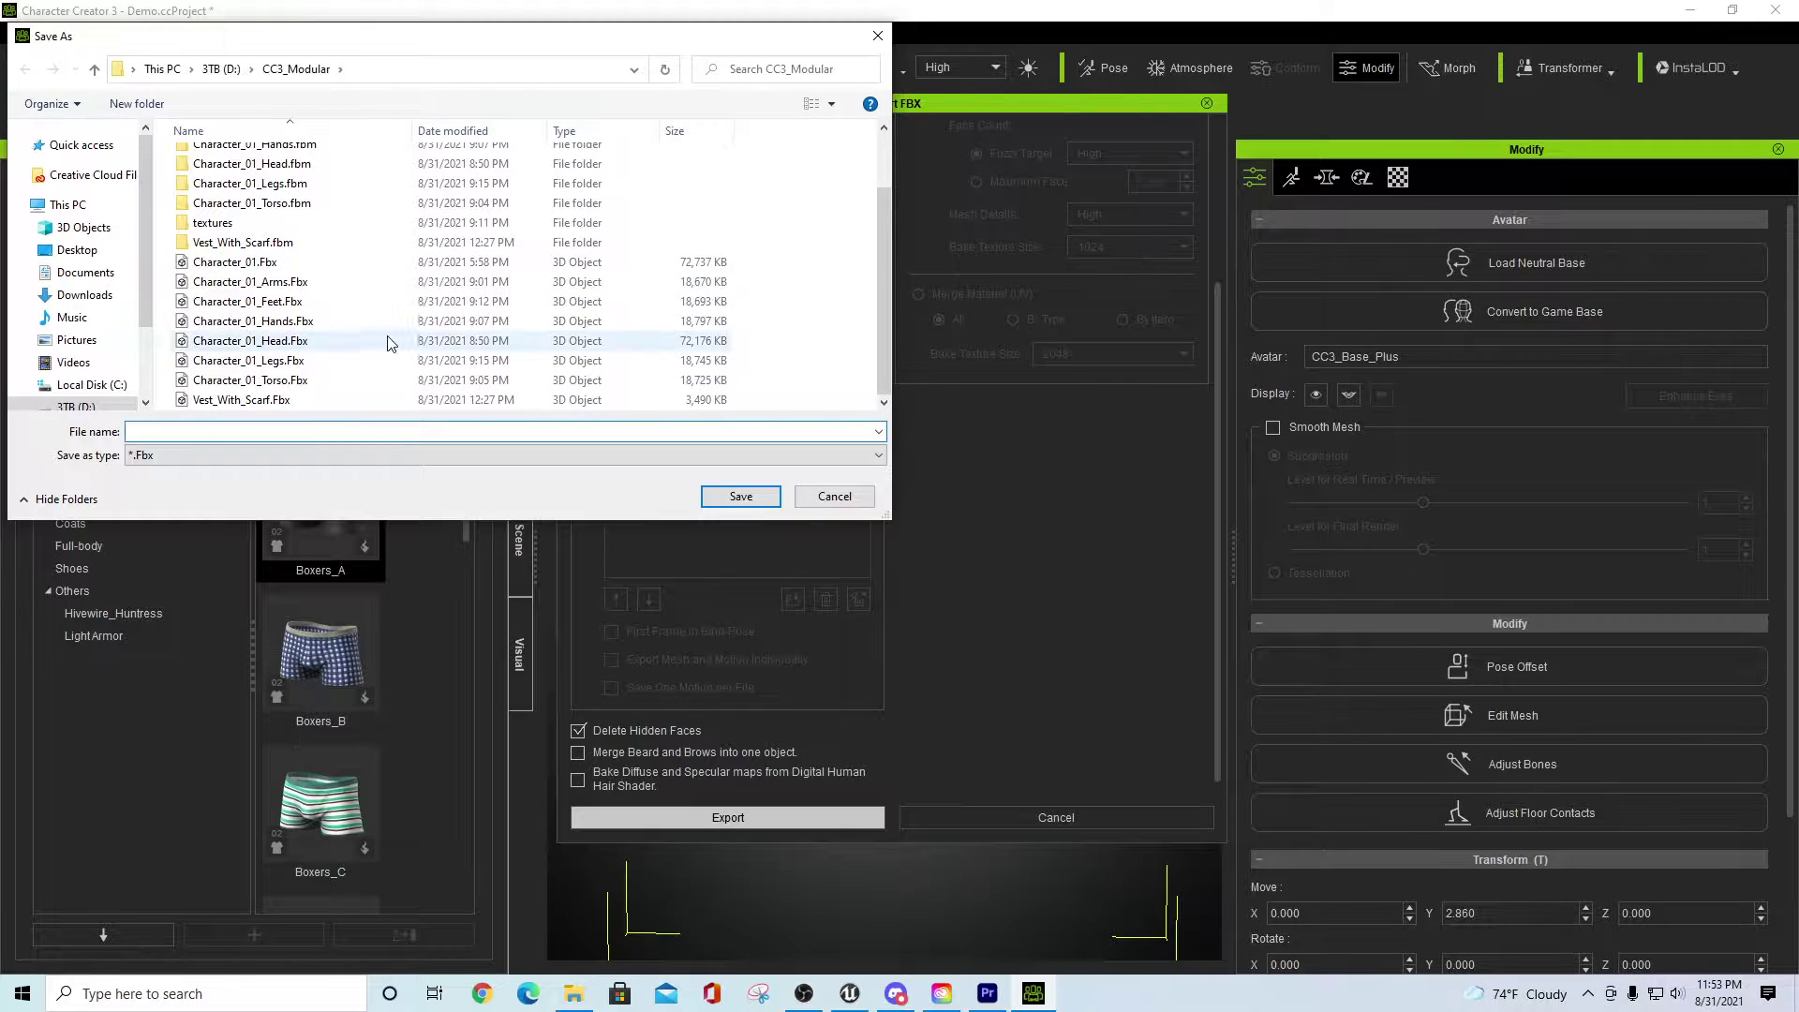
left_click(834, 496)
left_click(1125, 817)
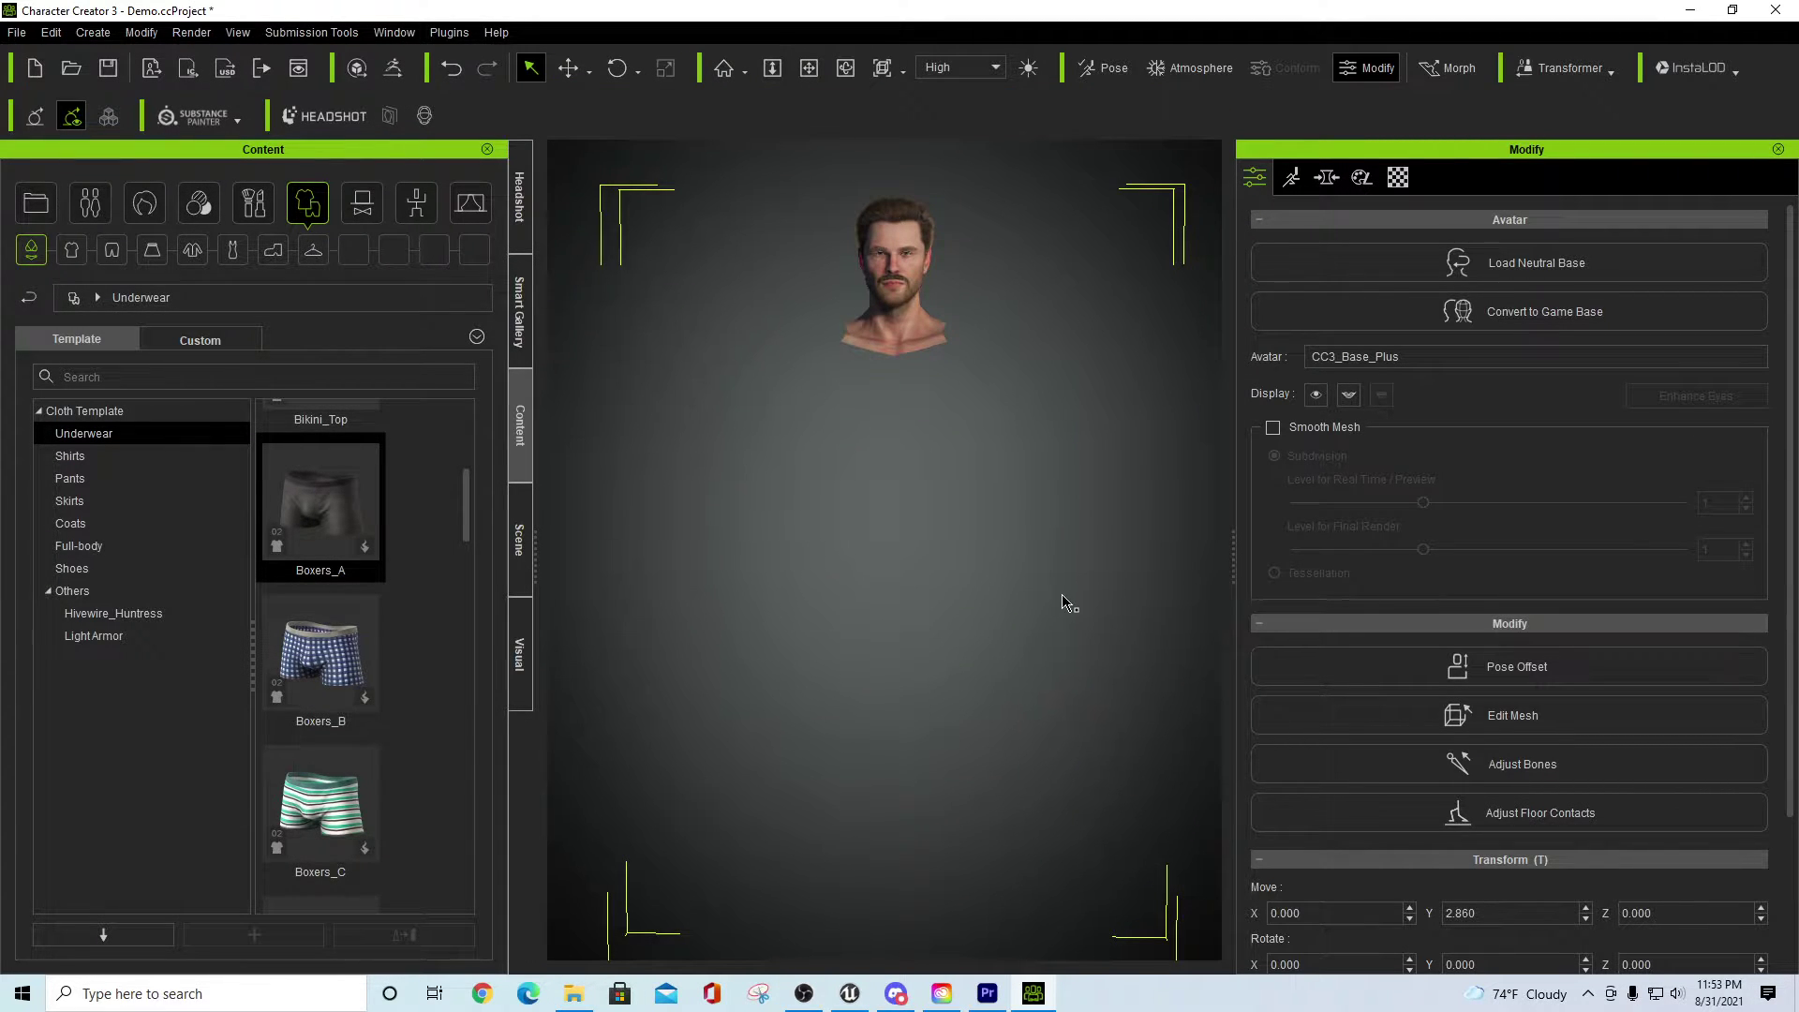
- Reopen the Hide Body Mesh tool for the hidden boxers, accept the warning, hide the head and show only the arms
left_click(897, 595)
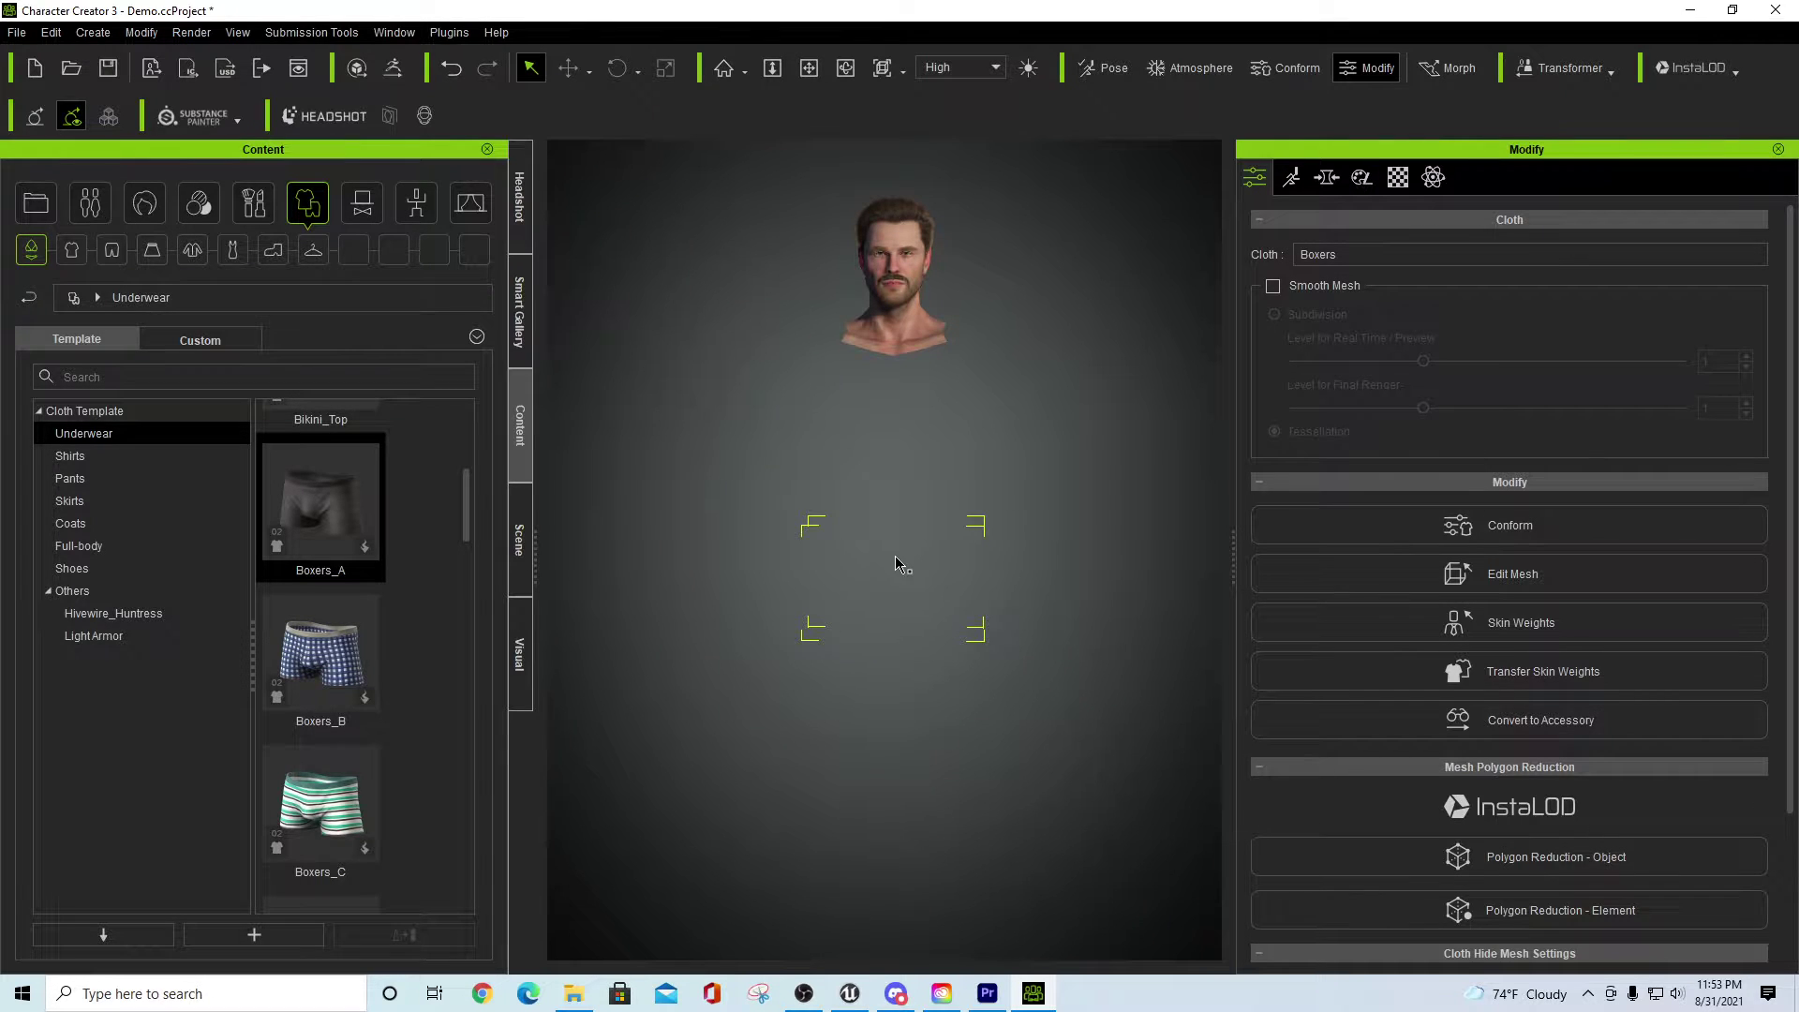
left_click(301, 508)
scroll(1583, 844, "down", 3)
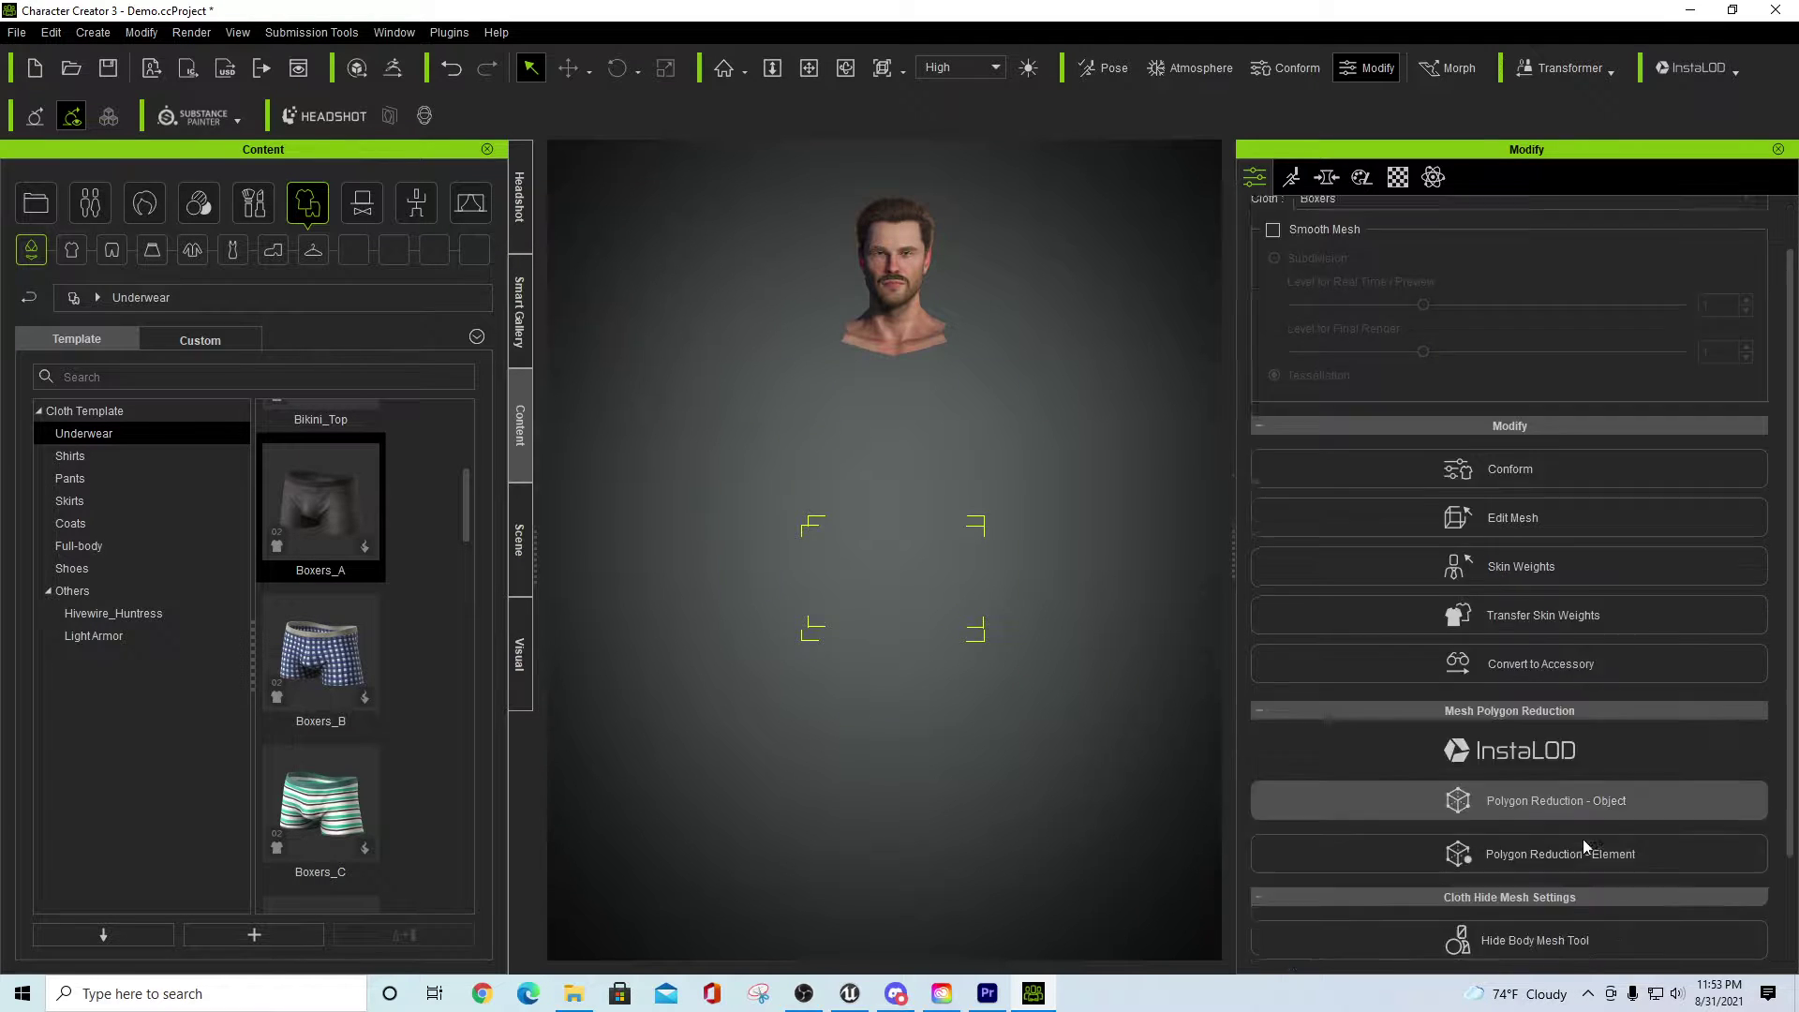
left_click(1522, 810)
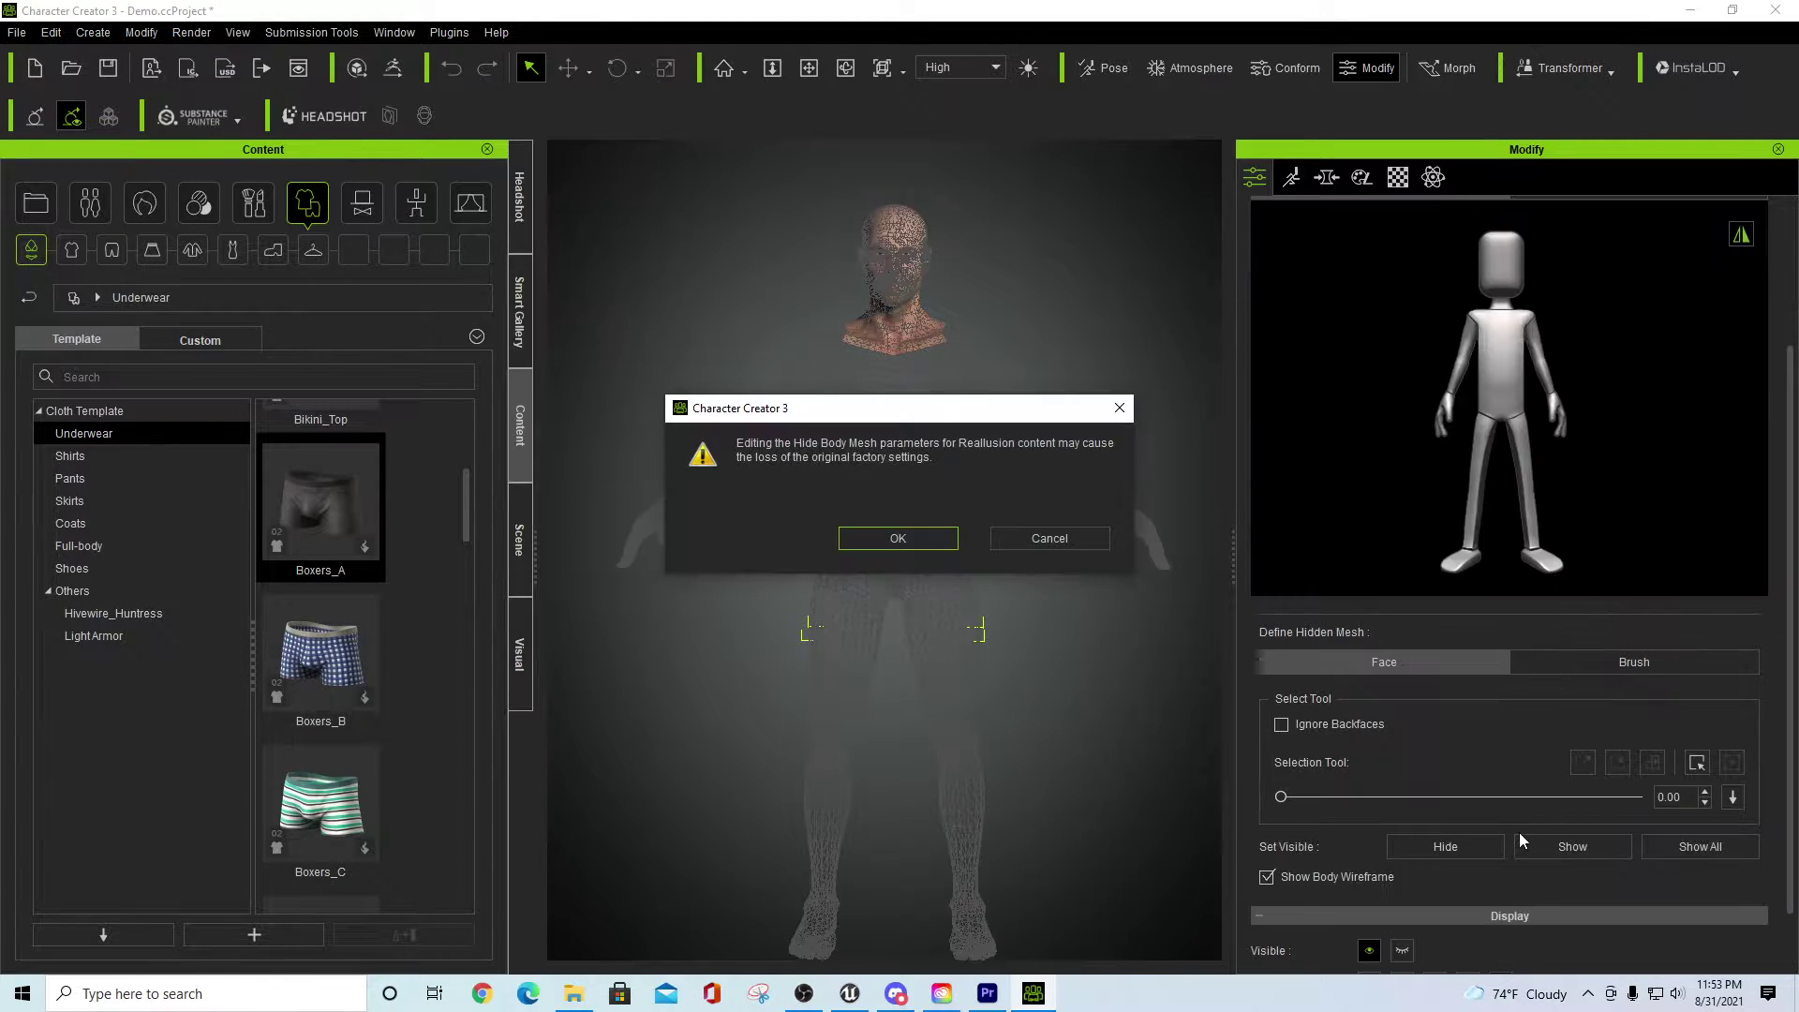
left_click(937, 541)
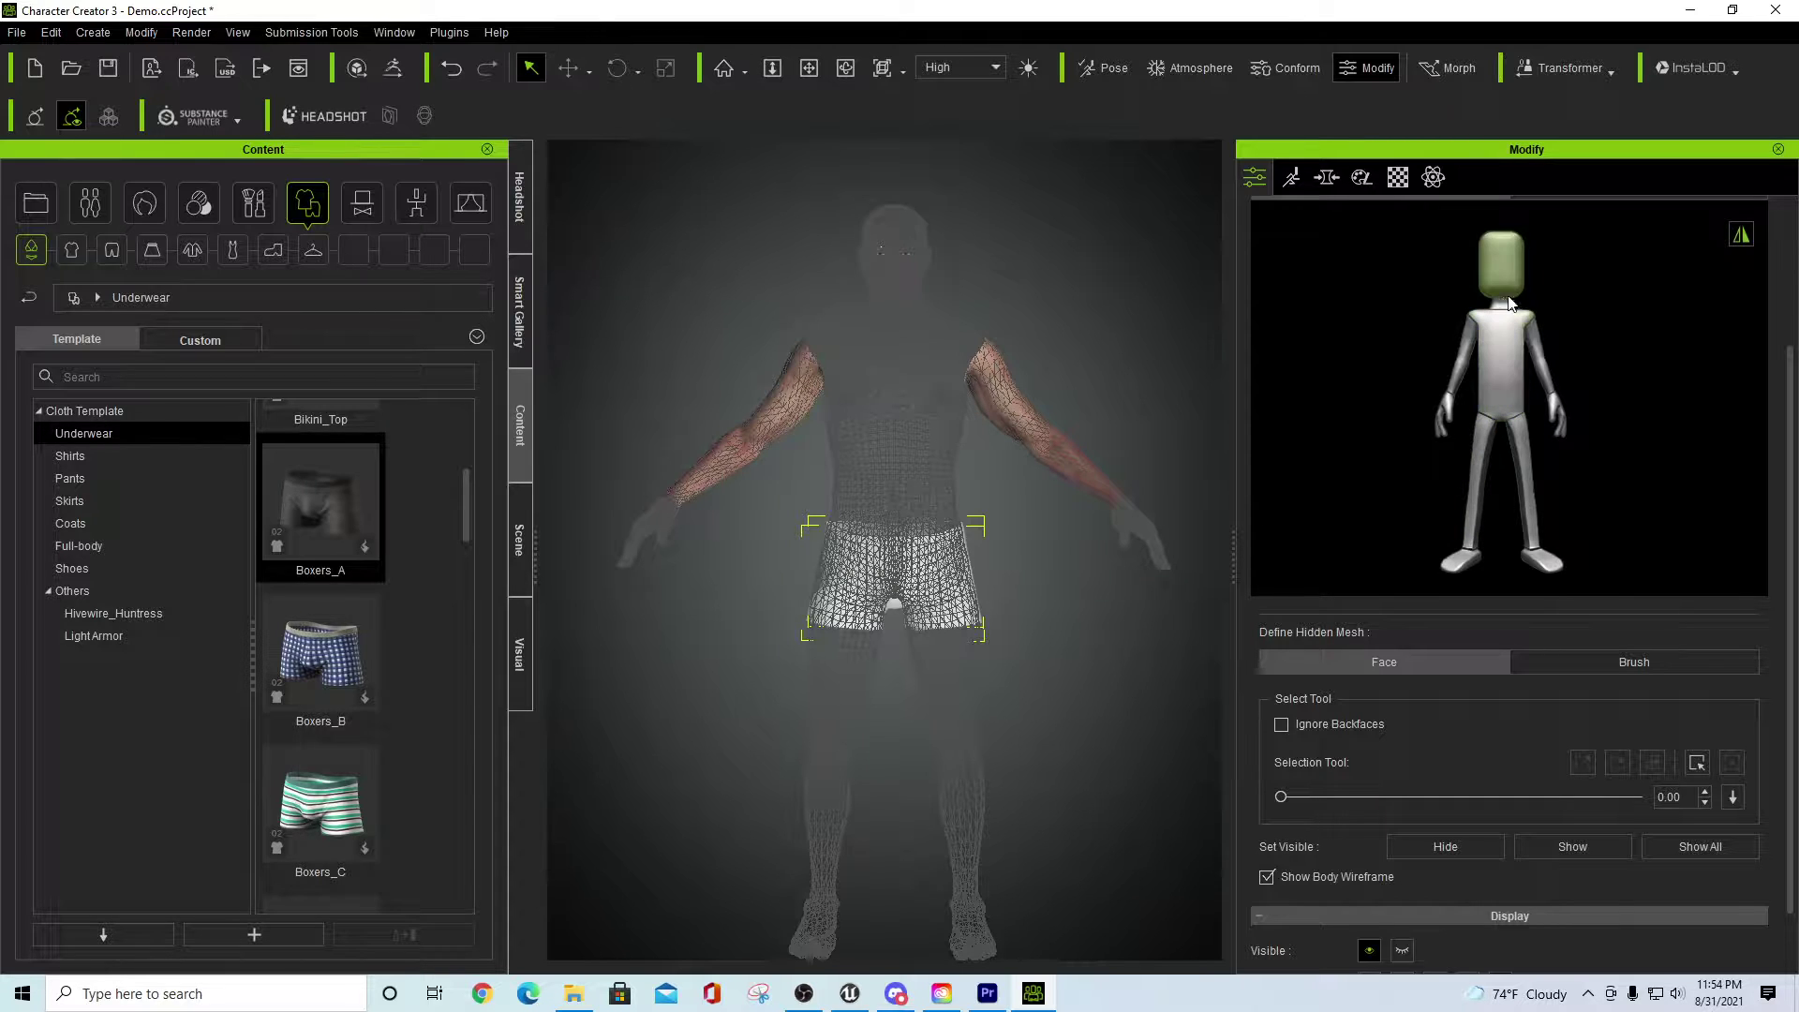
left_click(1443, 422)
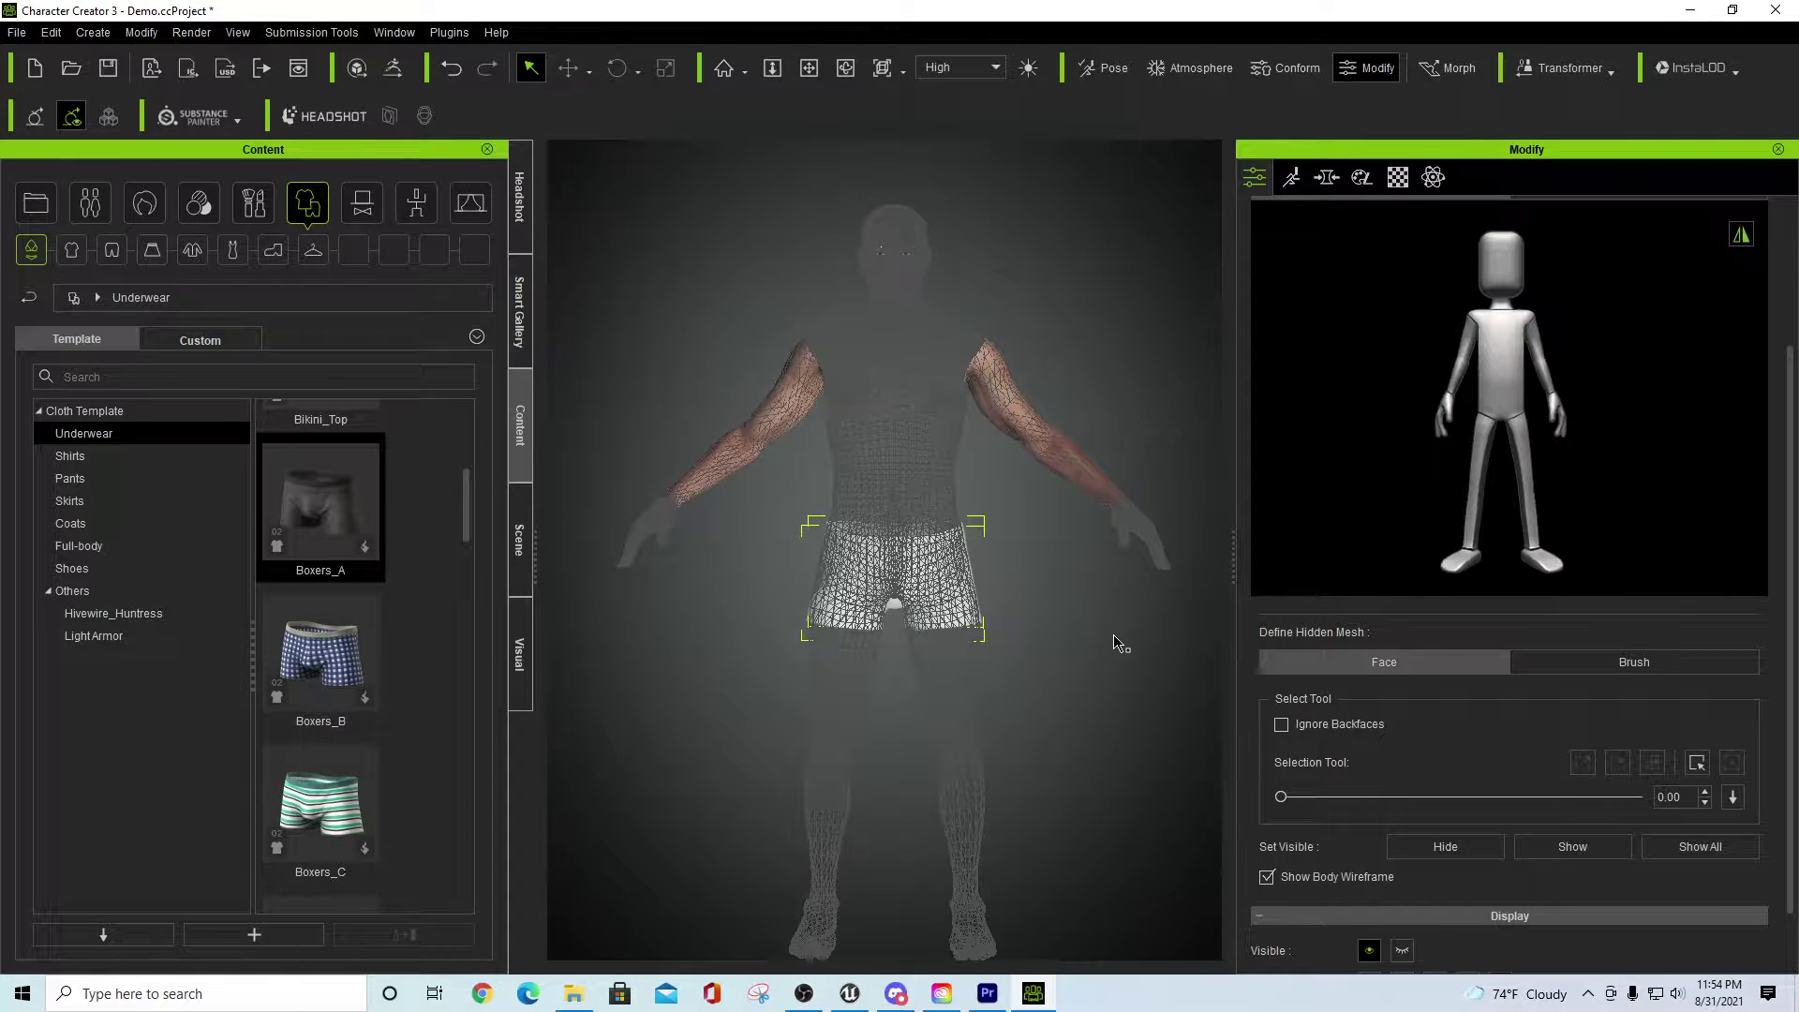
scroll(1583, 414, "up", 3)
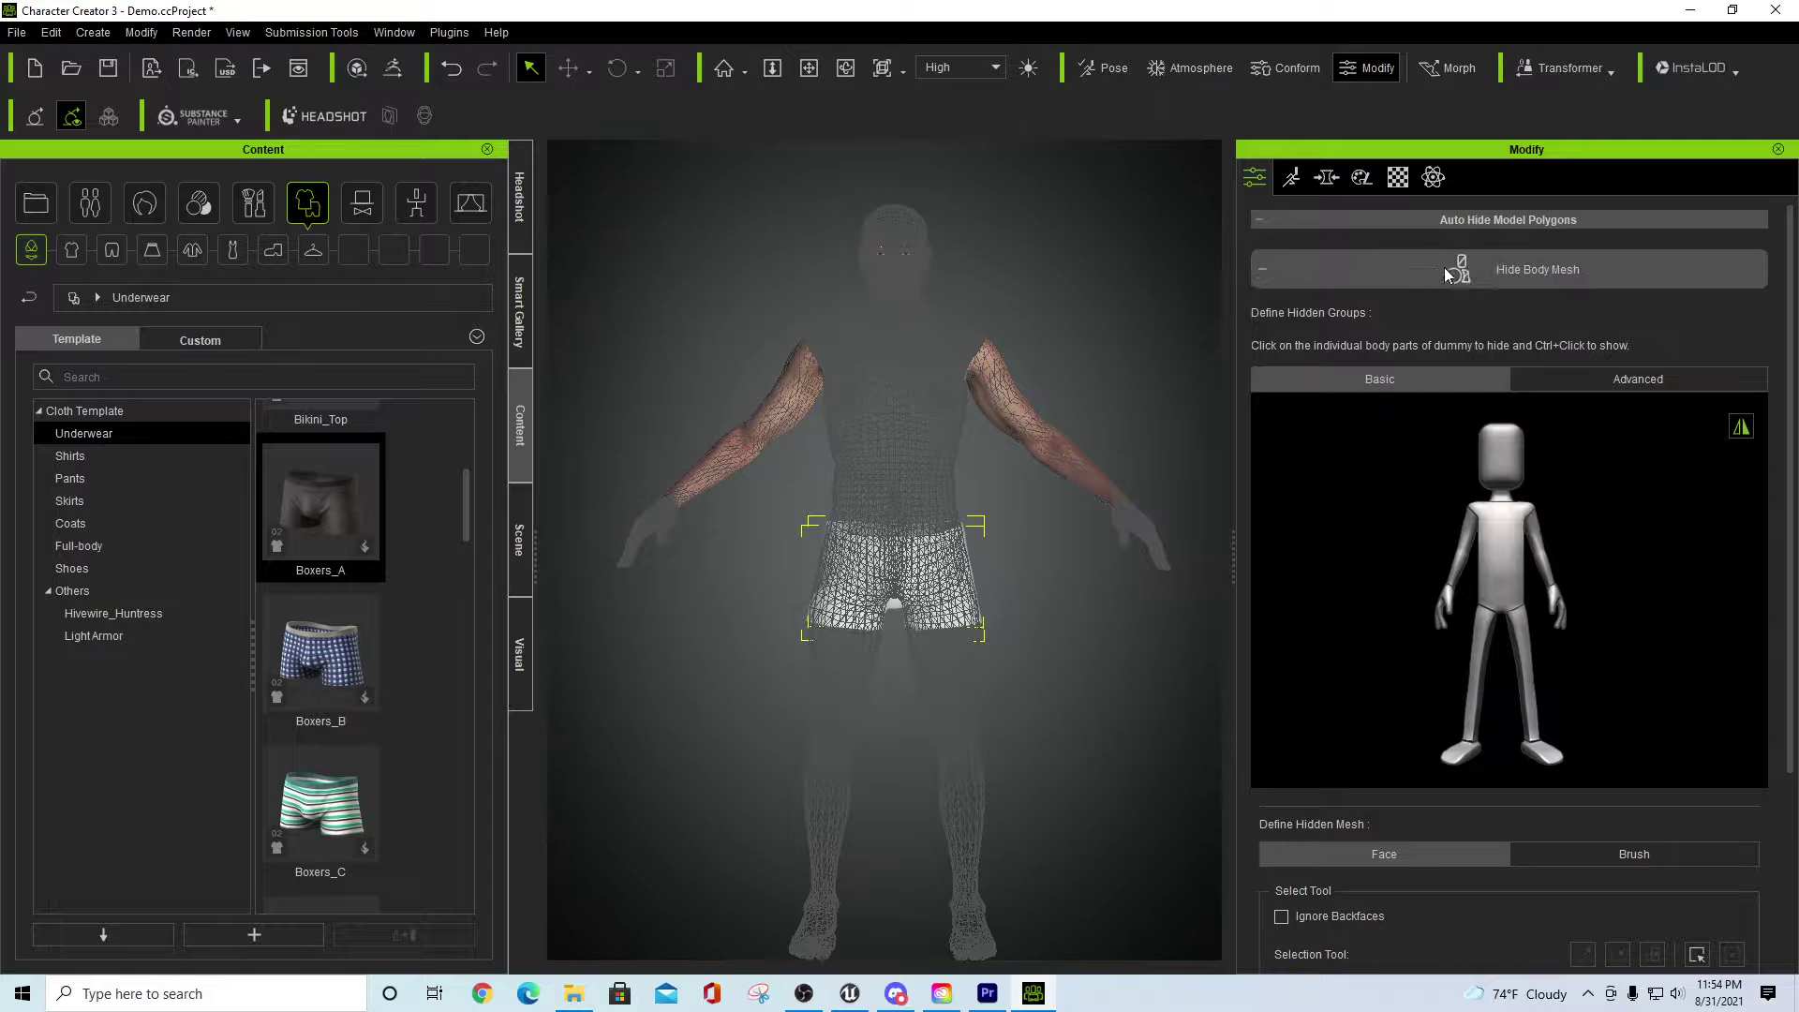
- Leave the Hide Body Mesh tool and delete the Short blowback hair from the avatar
left_click(1533, 272)
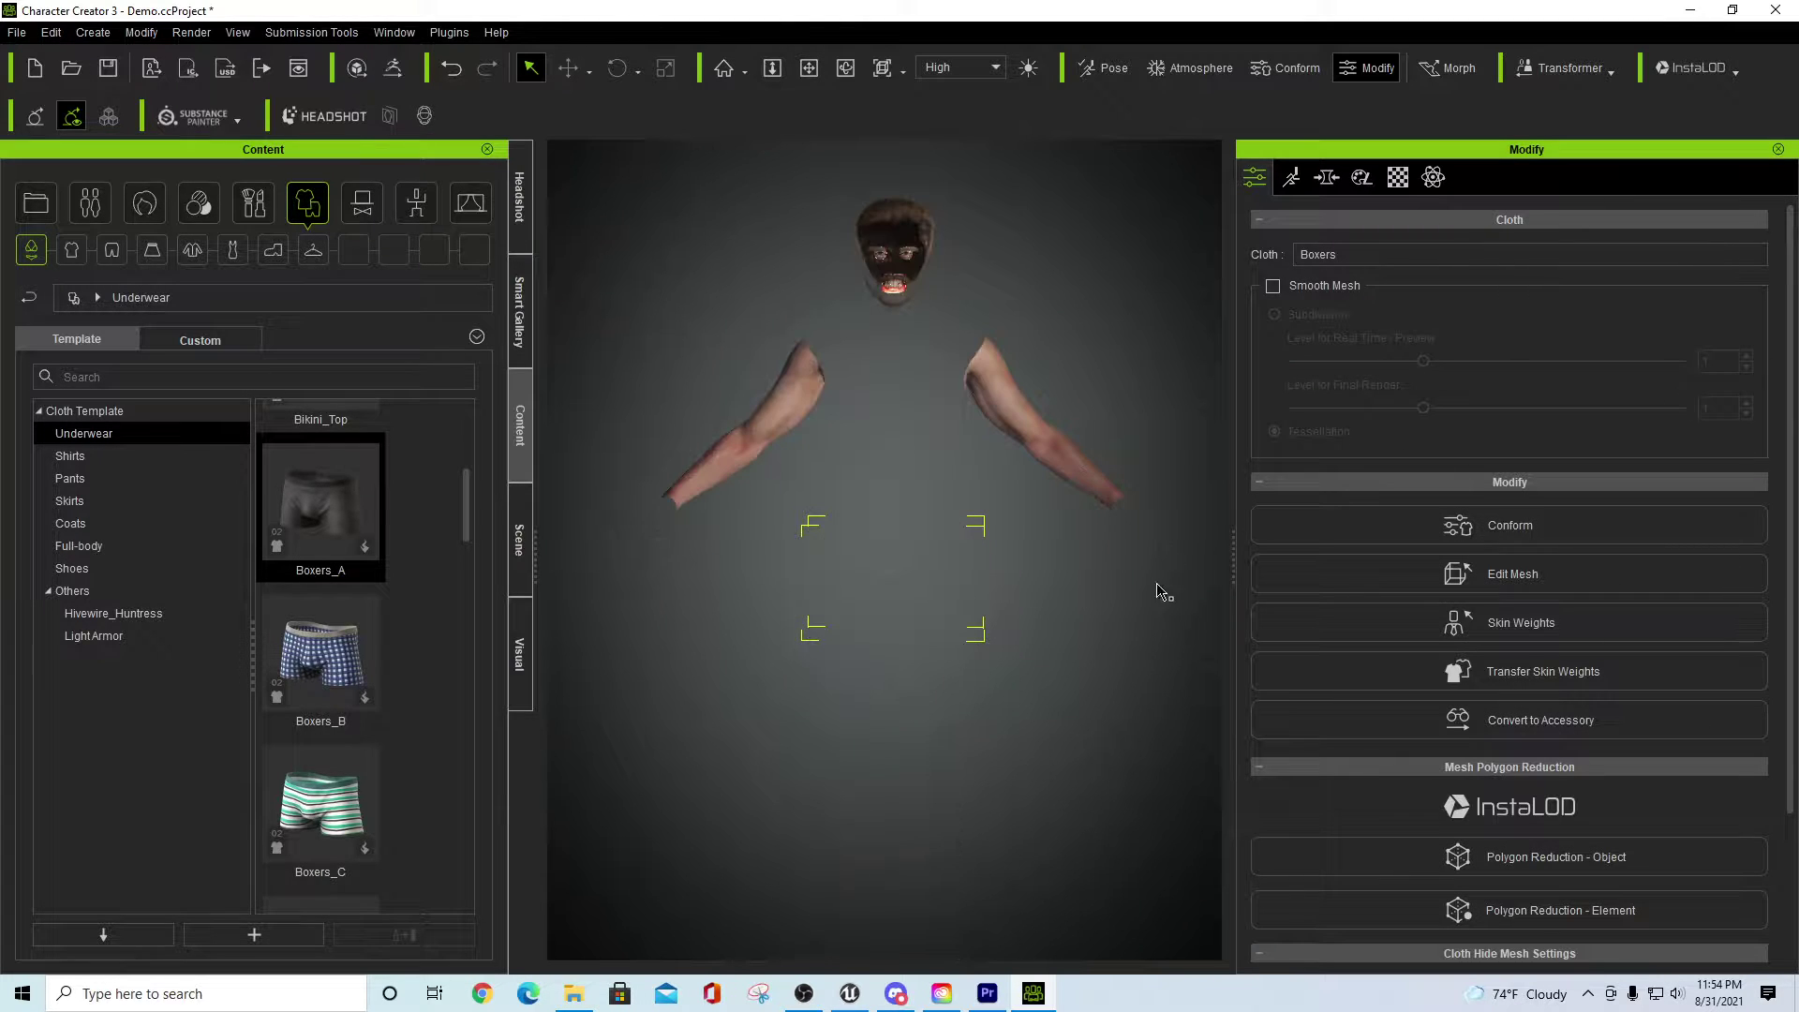
left_click(1107, 675)
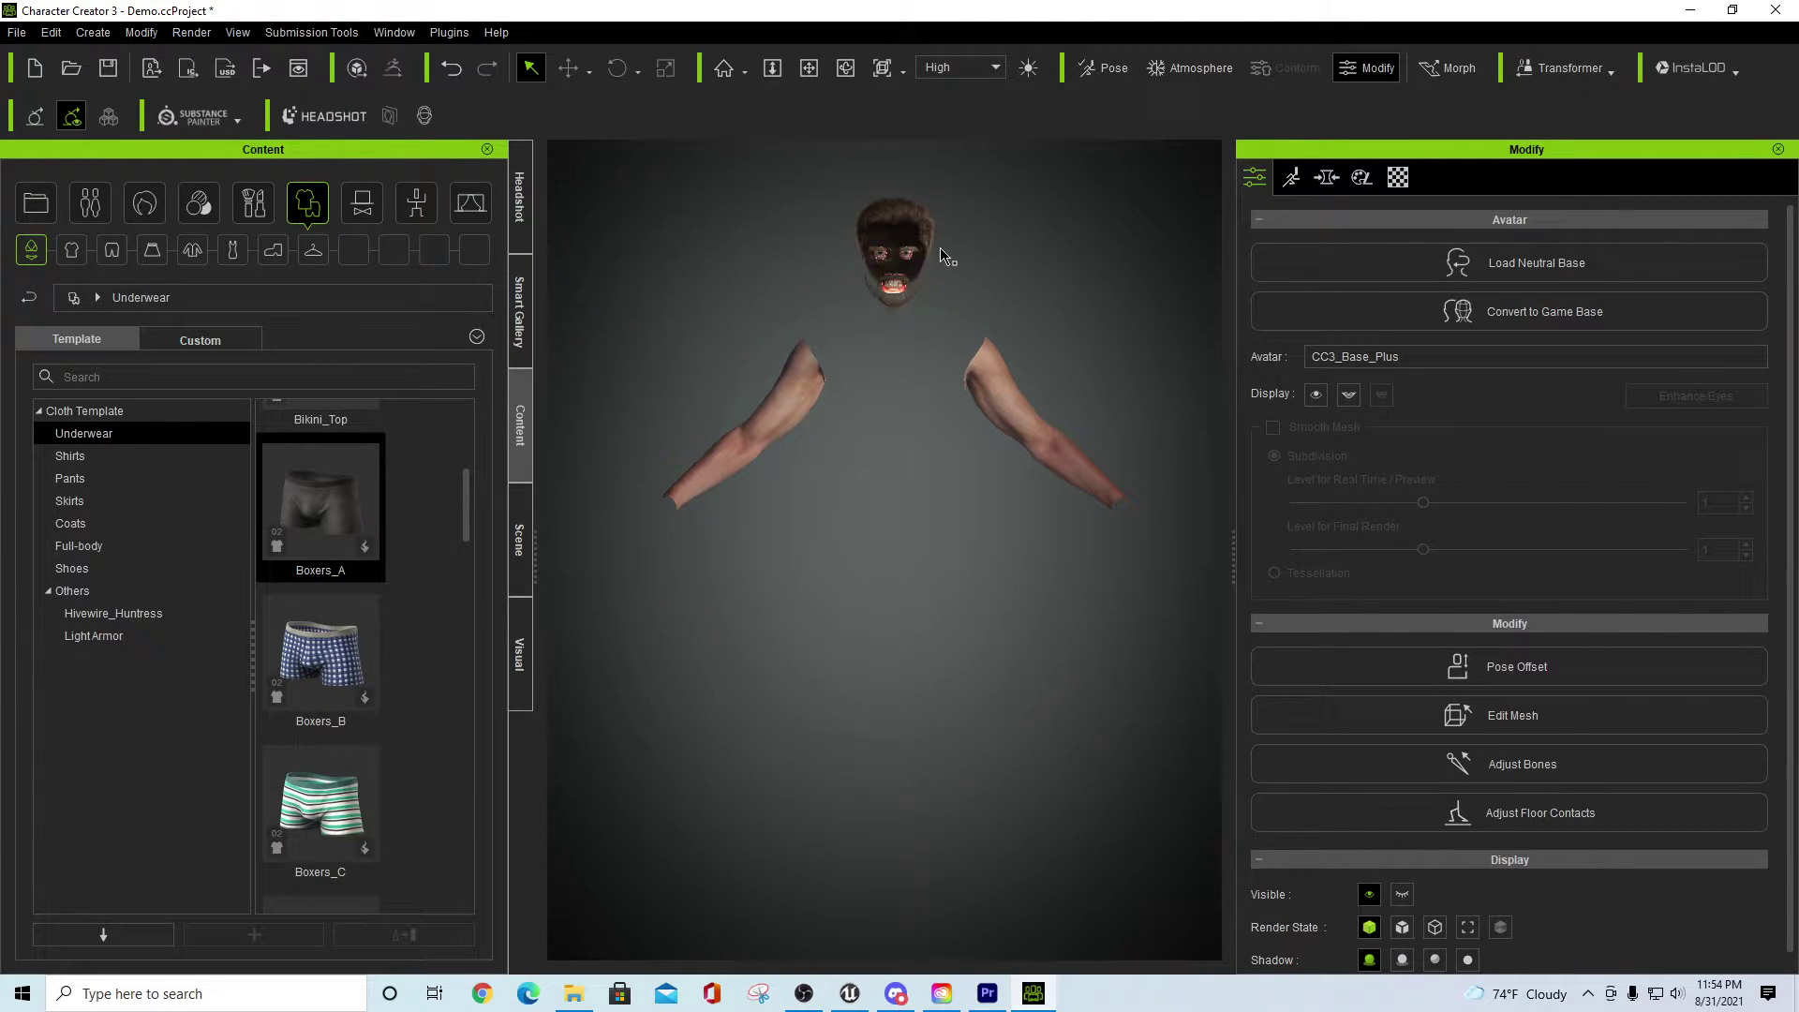
left_click(891, 215)
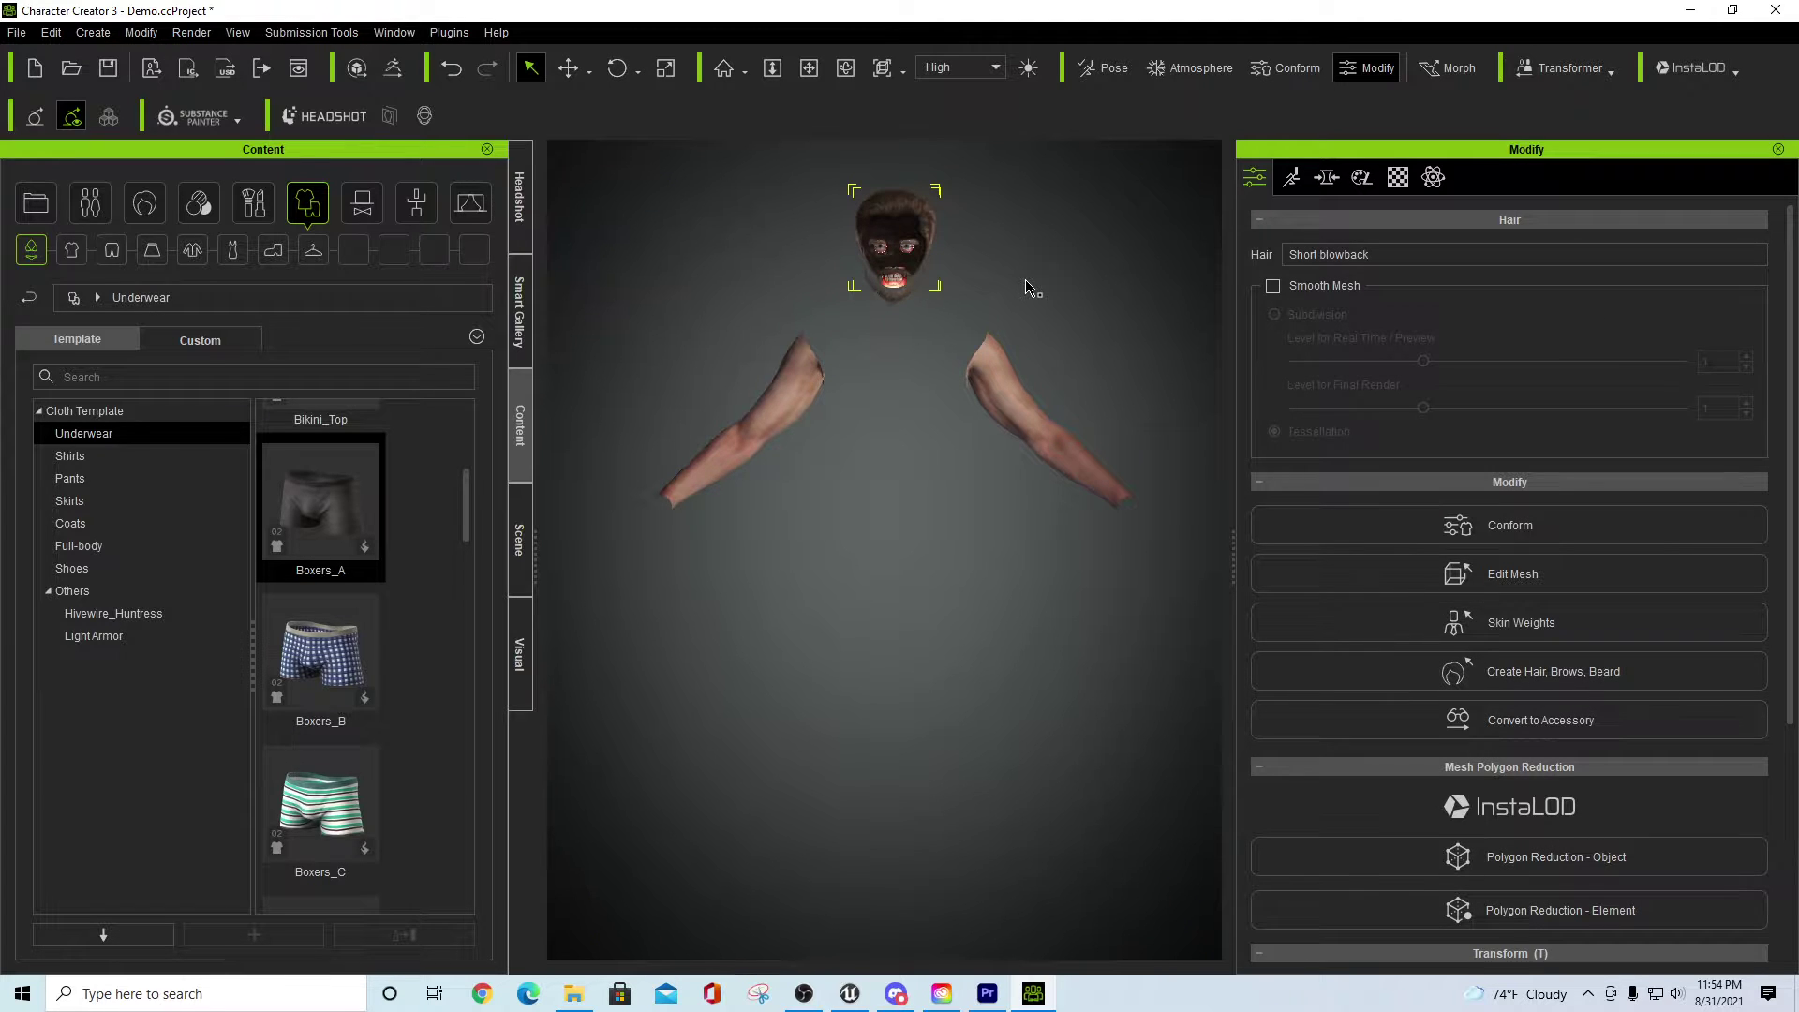
key("Delete")
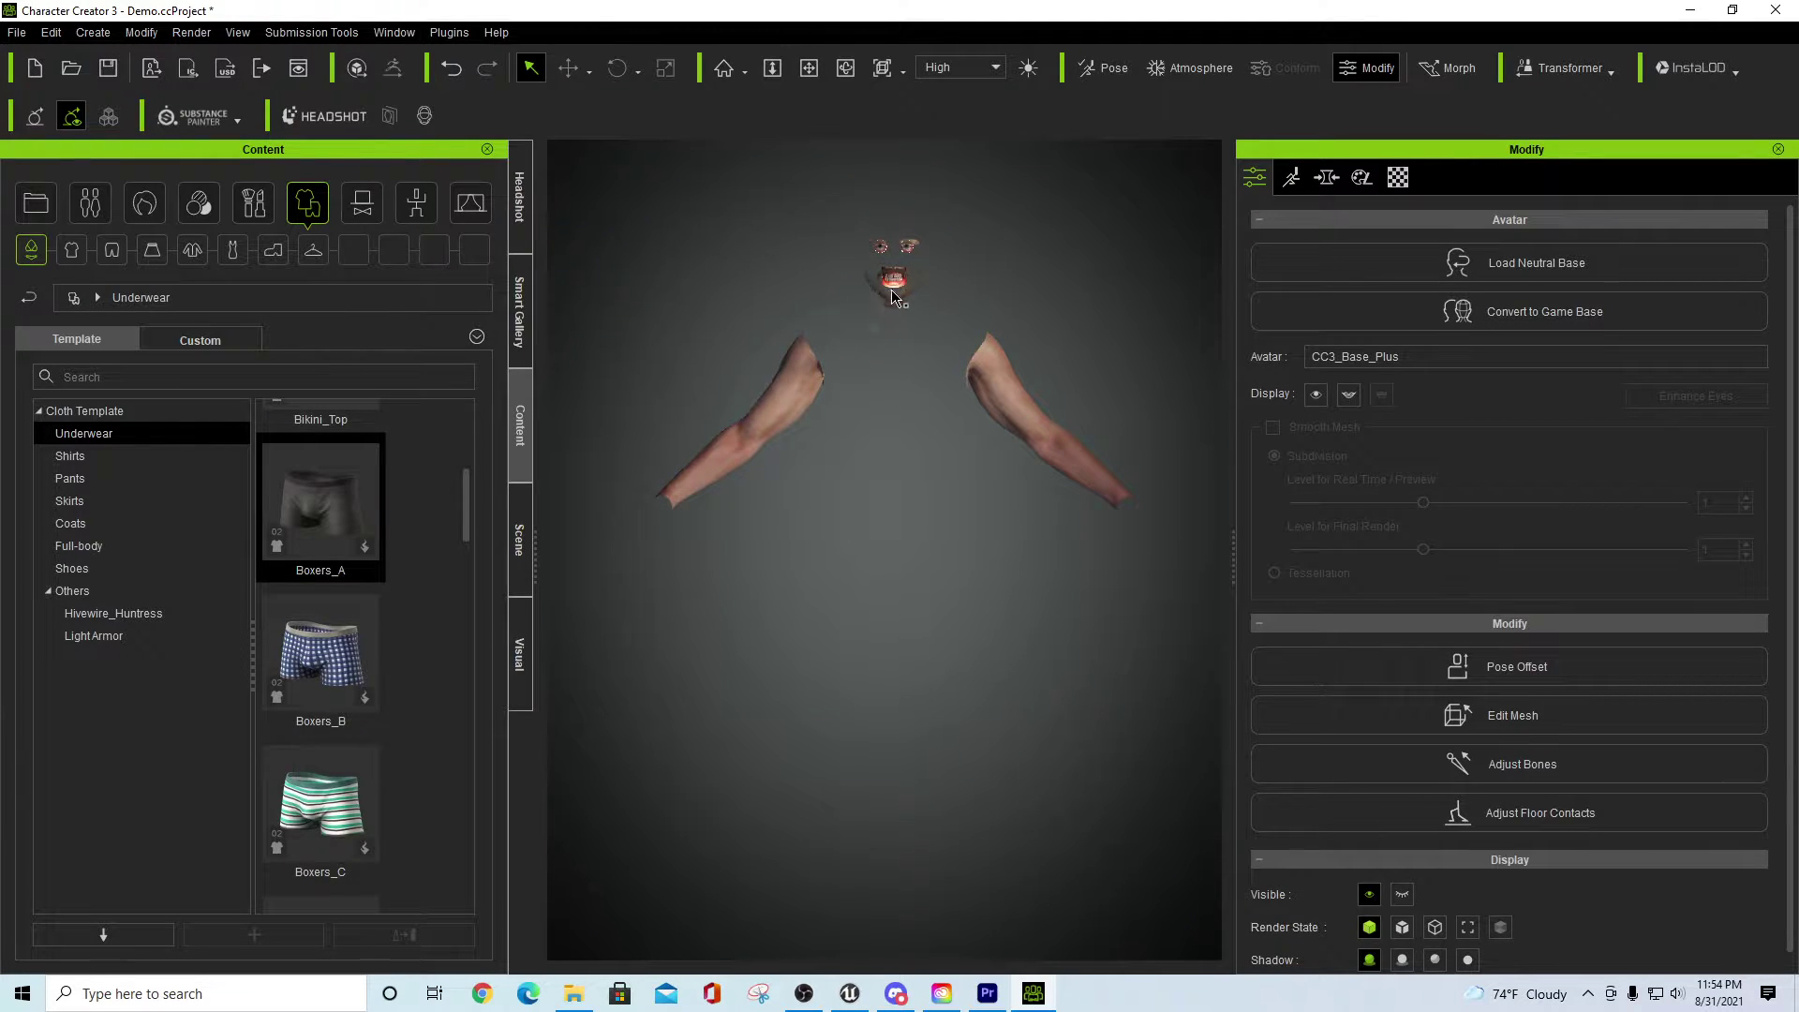
- Delete the Chin Curtain_Sparse beard and the Stubble_Neck facial hair
left_click(895, 300)
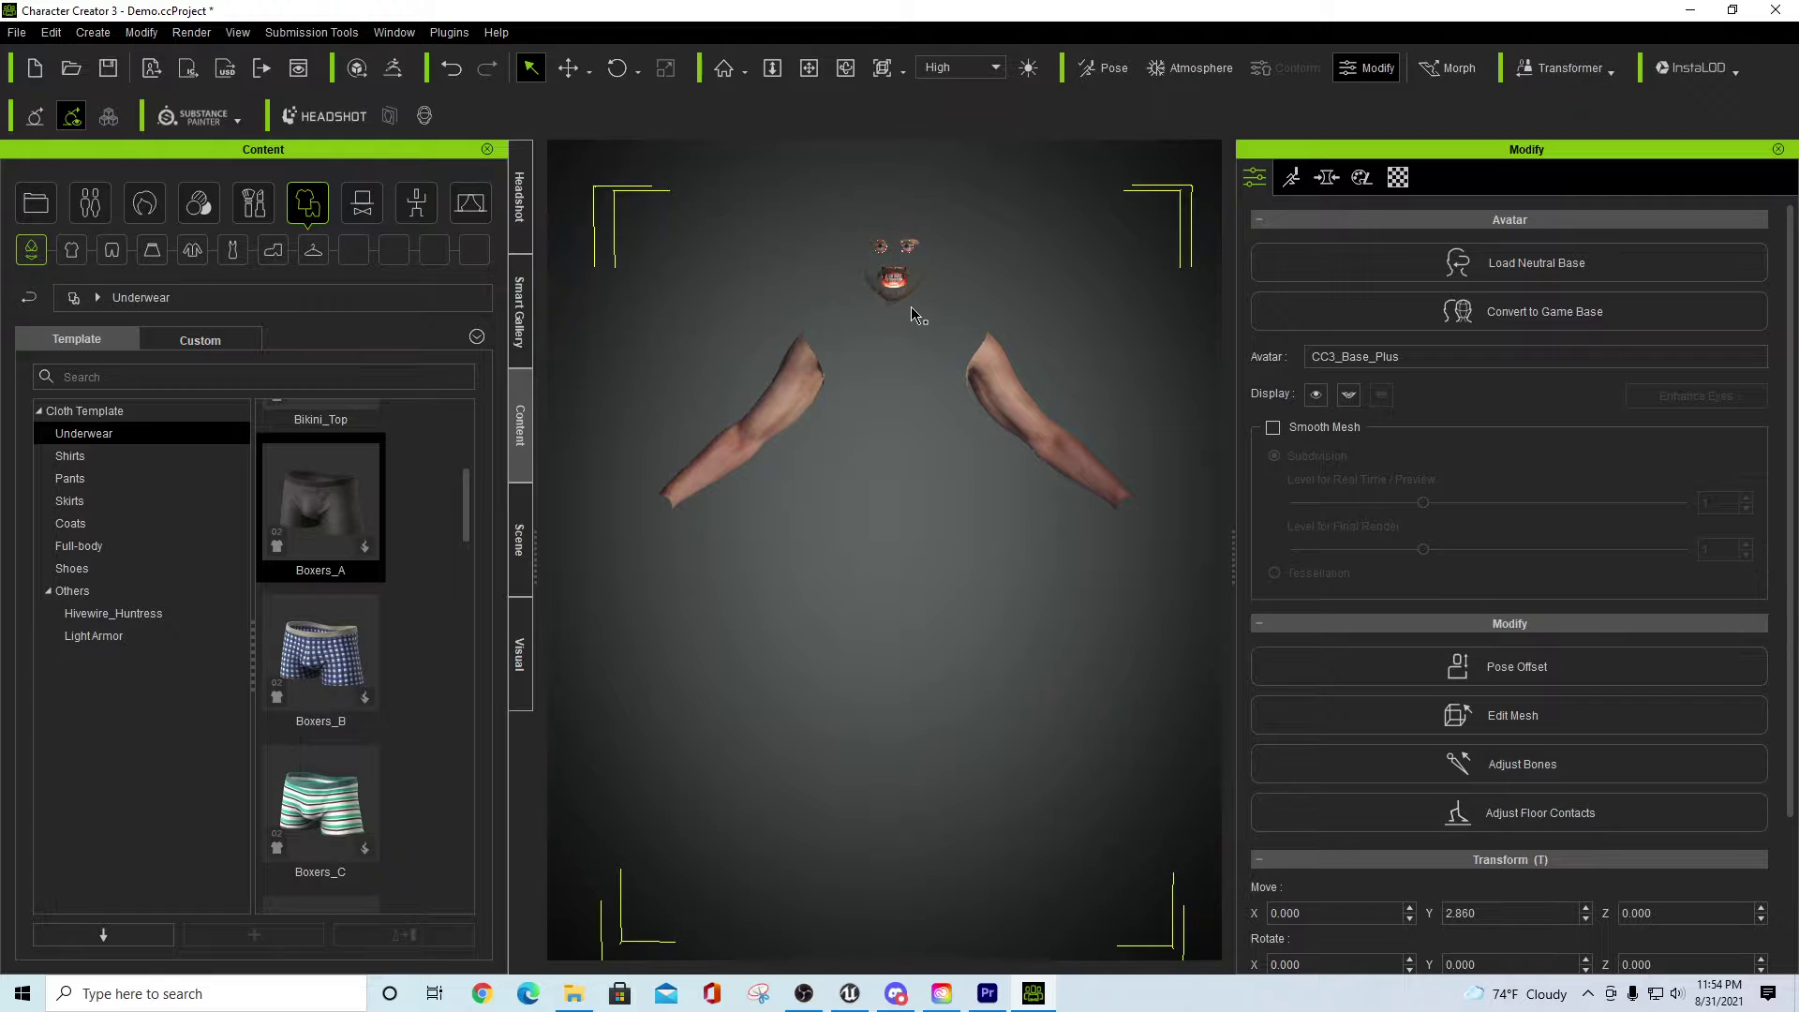
left_click(900, 298)
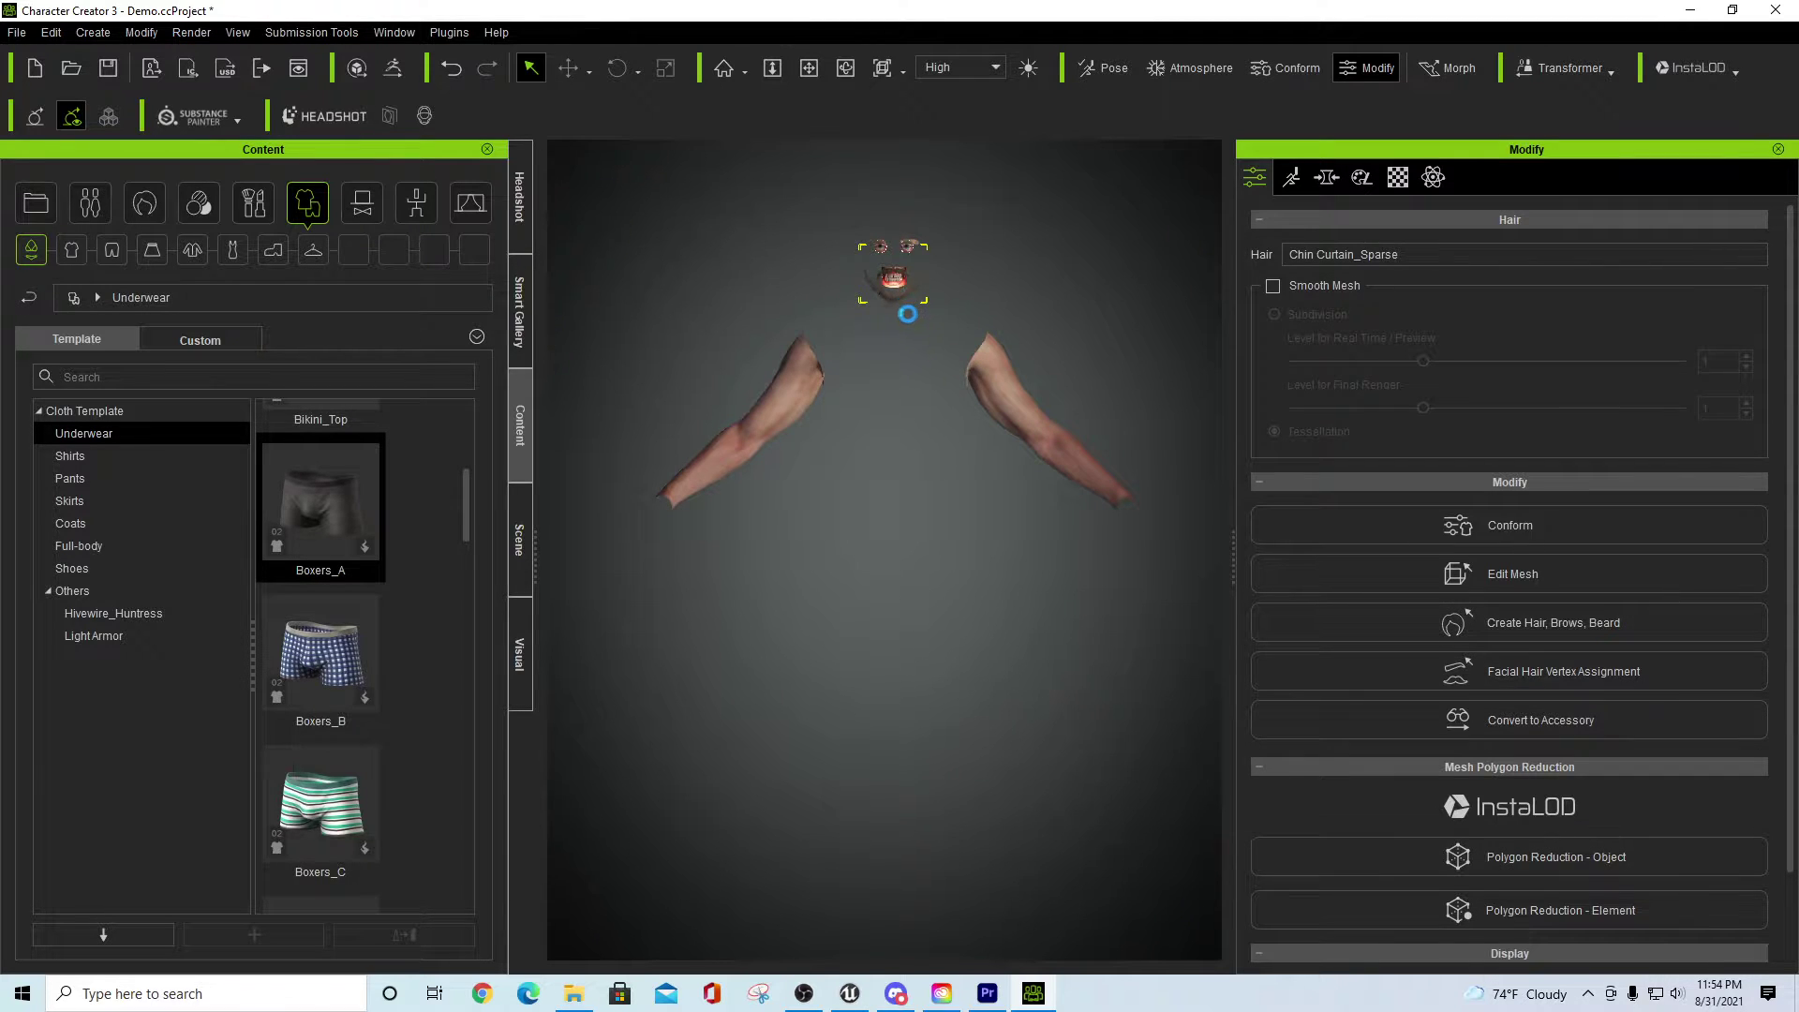
left_click(913, 321)
scroll(898, 309, "up", 1)
left_click(903, 294)
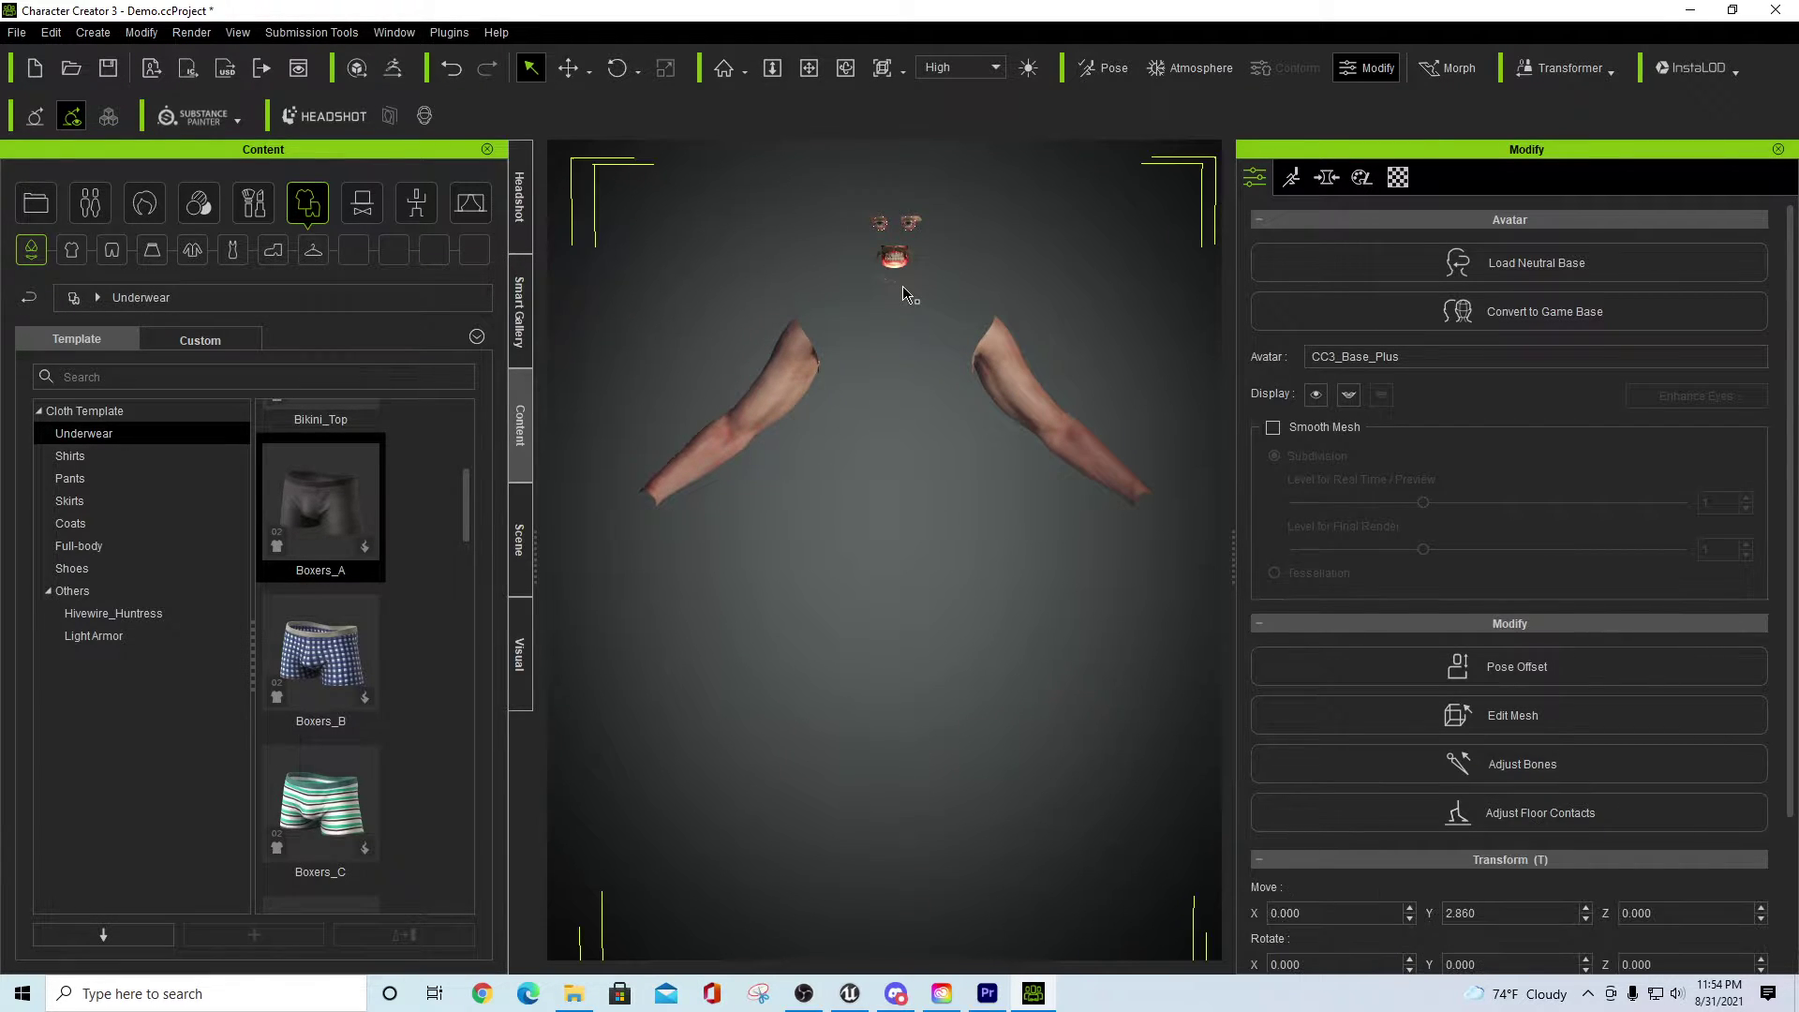
left_click(904, 294)
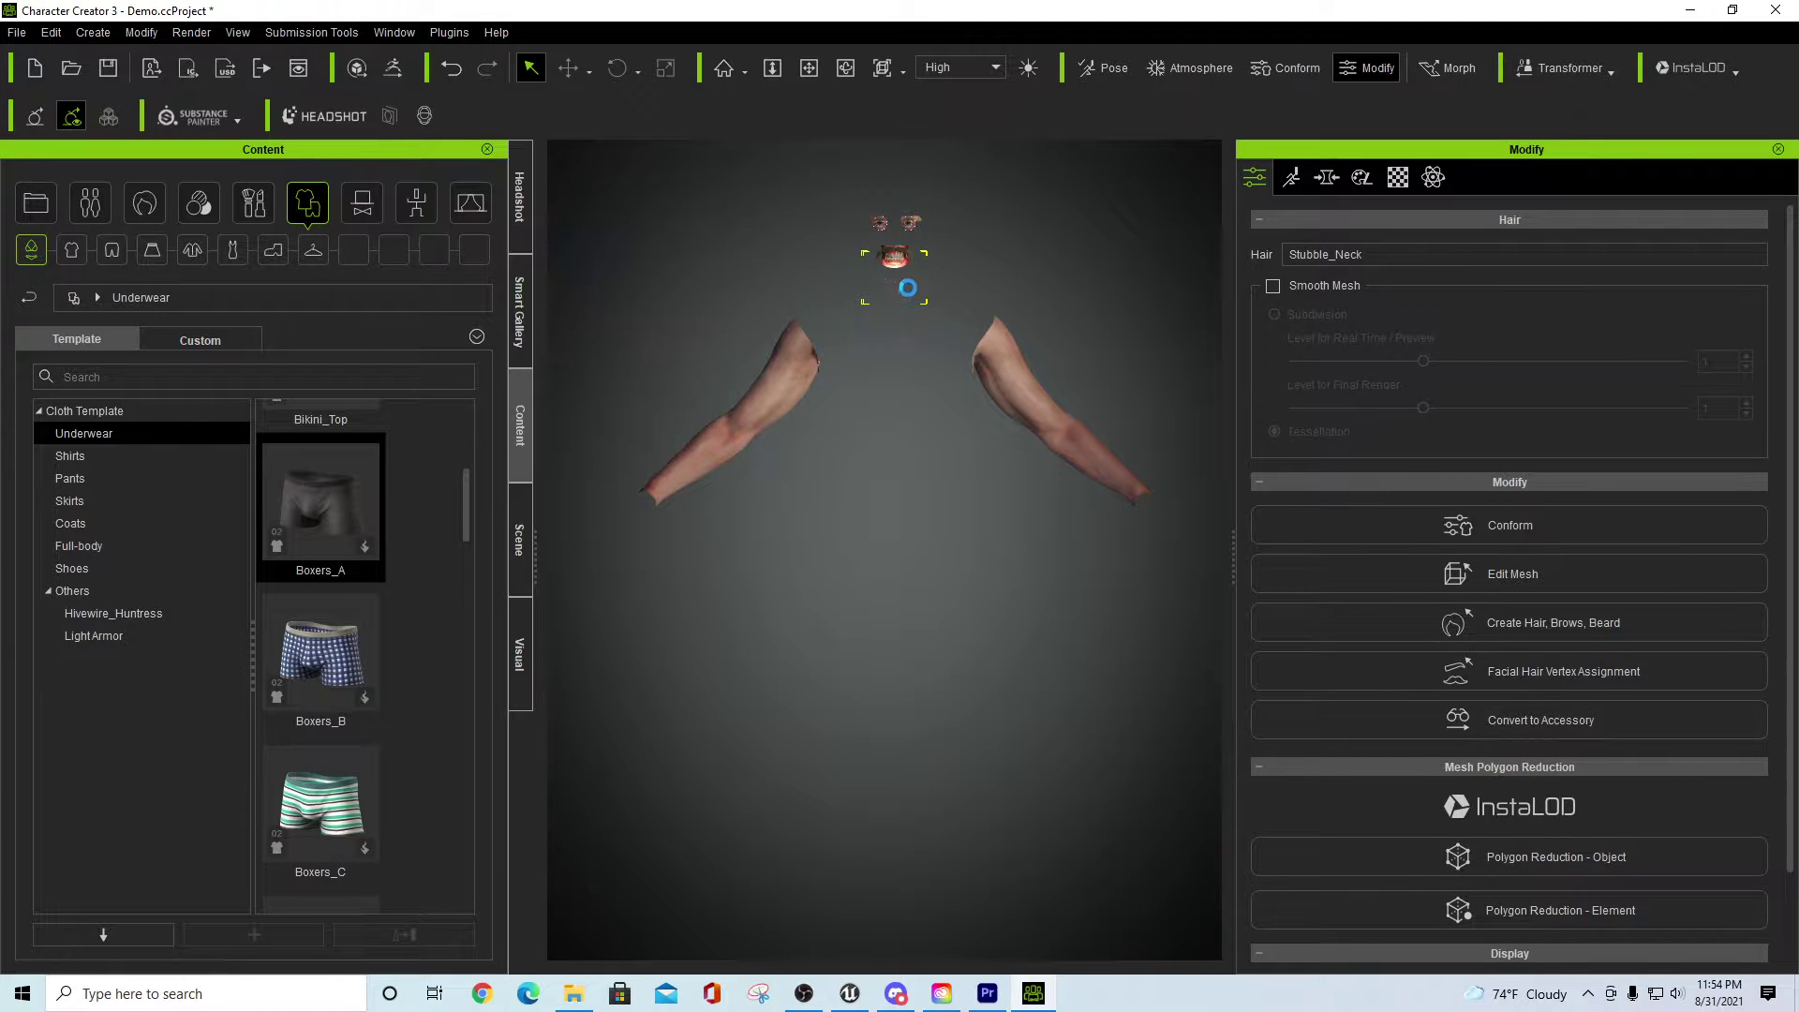
- Delete the Mustache_Horseshoe piece and the remaining hair piece around the eyes
left_click(884, 260)
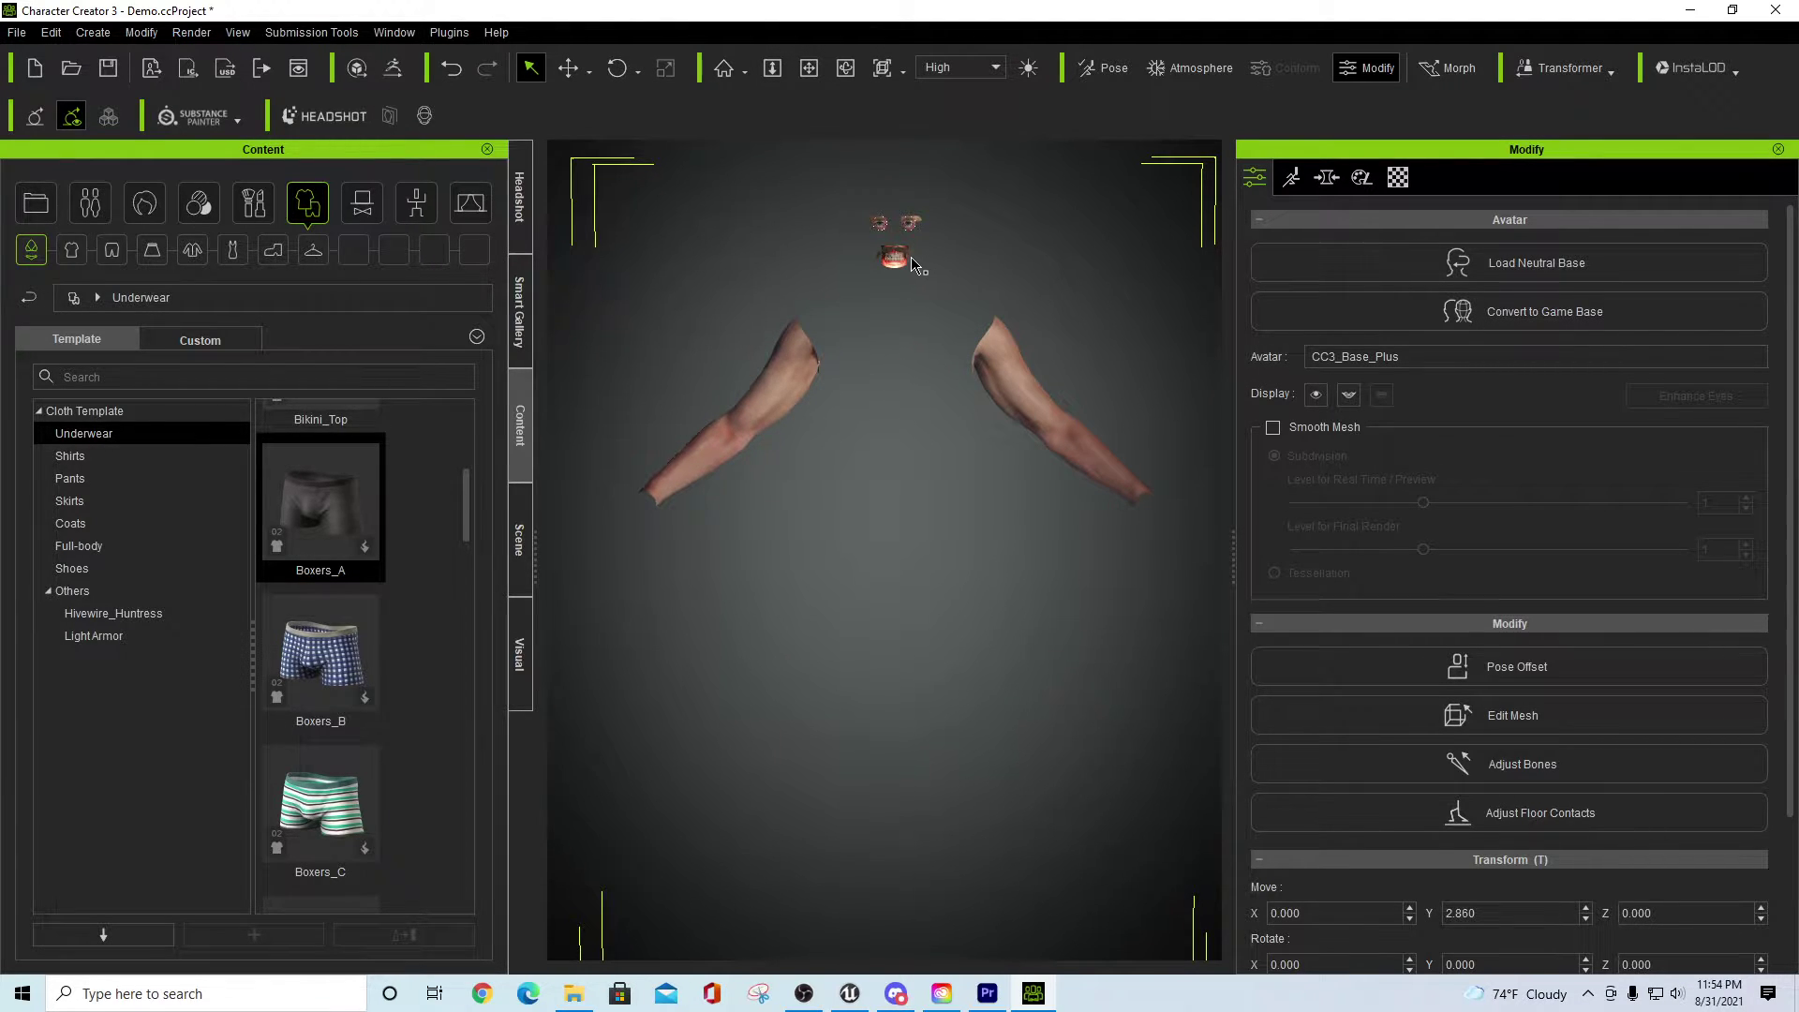
left_click(914, 265)
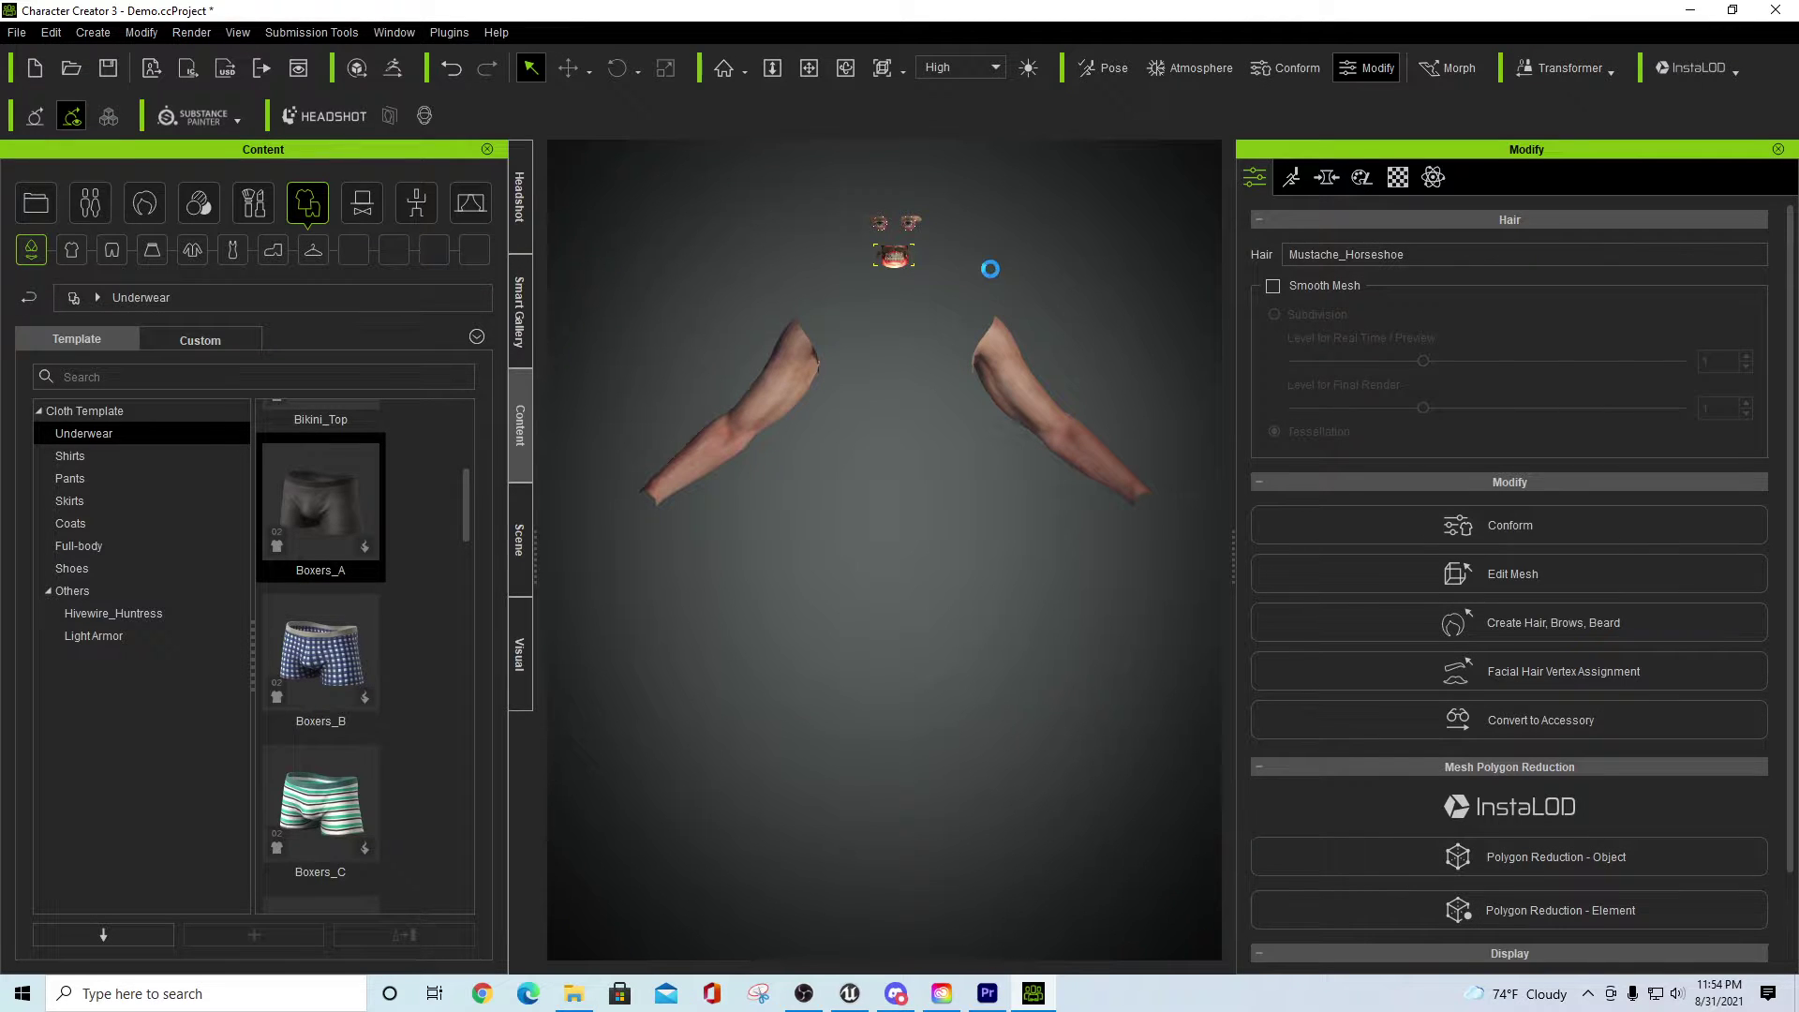
left_click(923, 225)
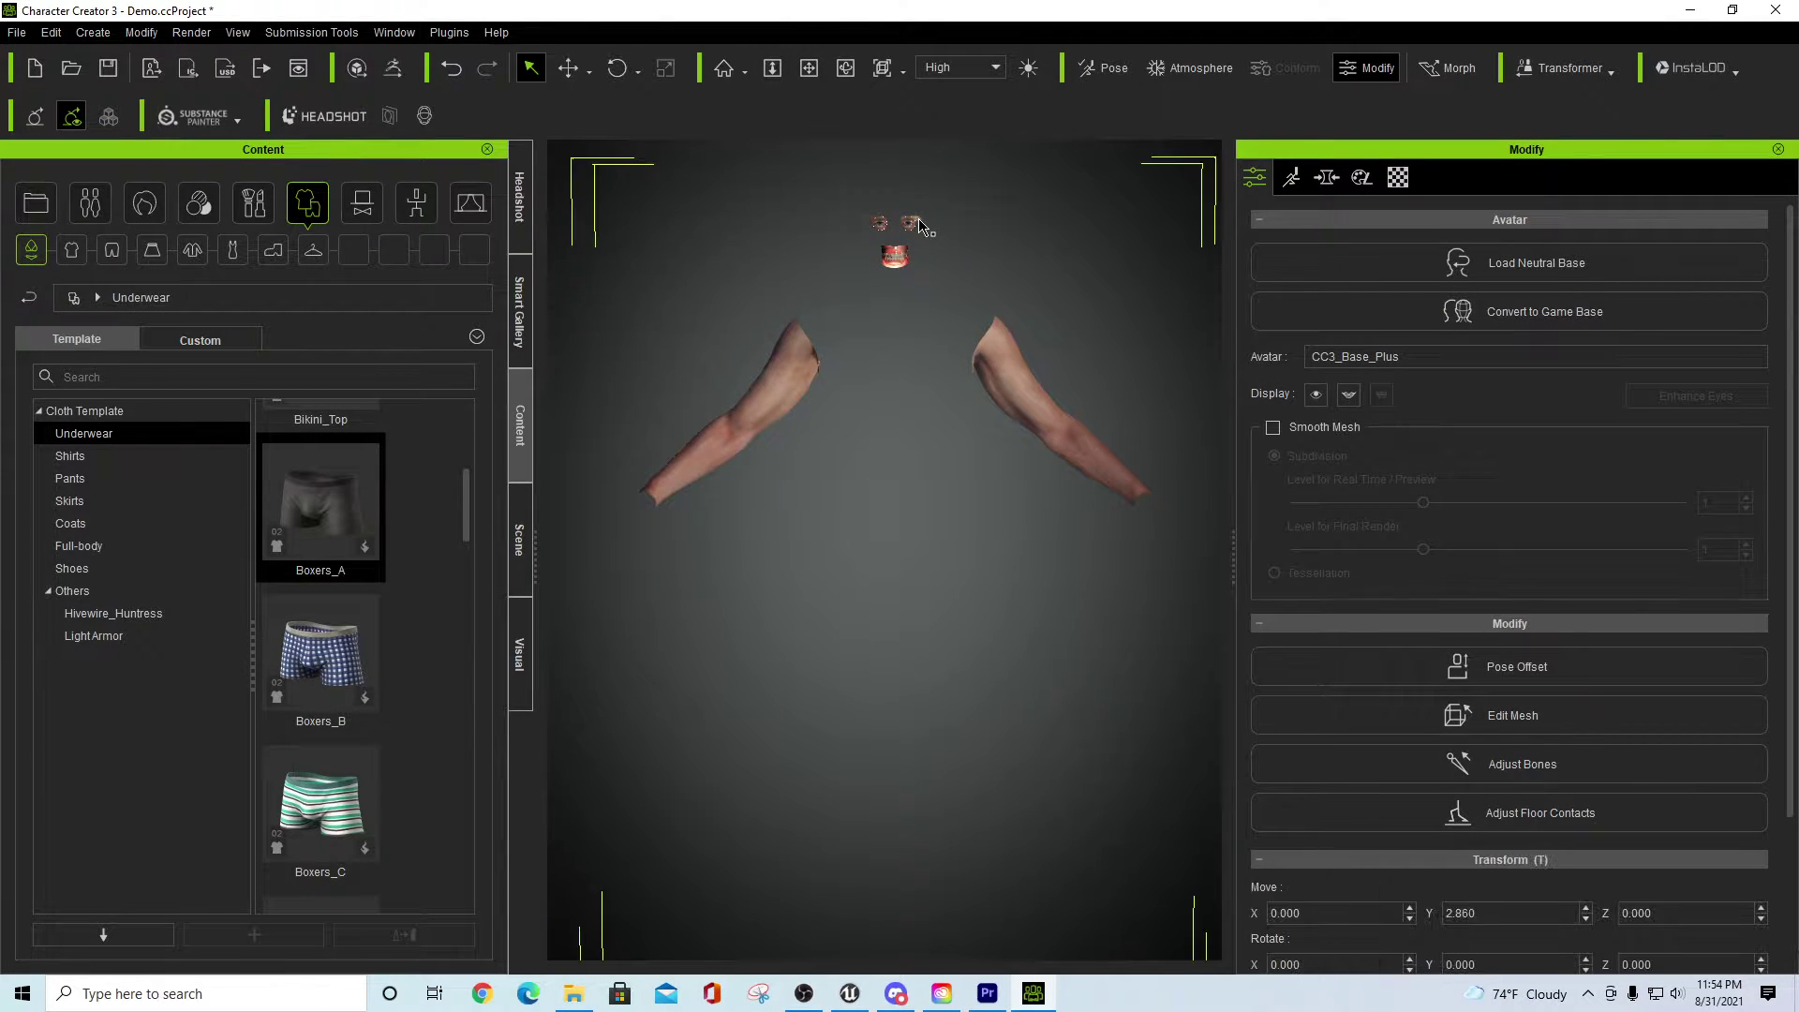
left_click(967, 230)
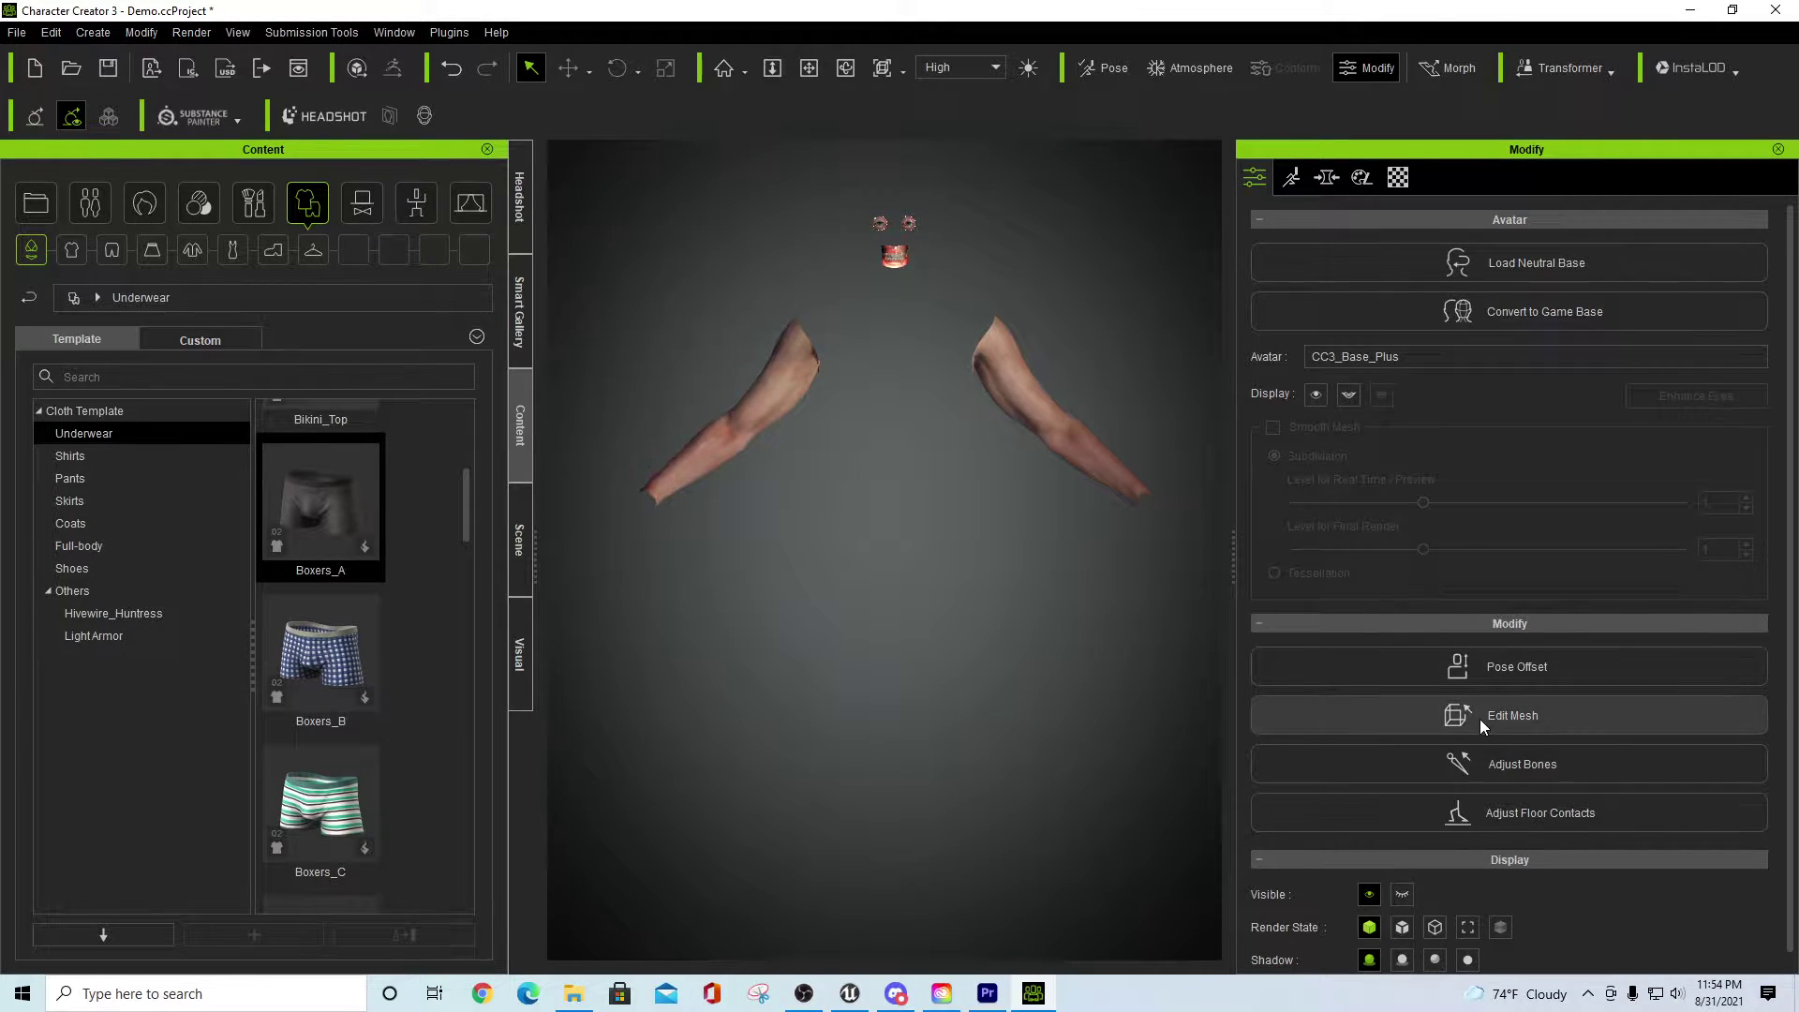
- In the avatar's material list, select the tongue, head skin, eyelash, both eye, both cornea, and upper and lower teeth materials together
left_click(1399, 178)
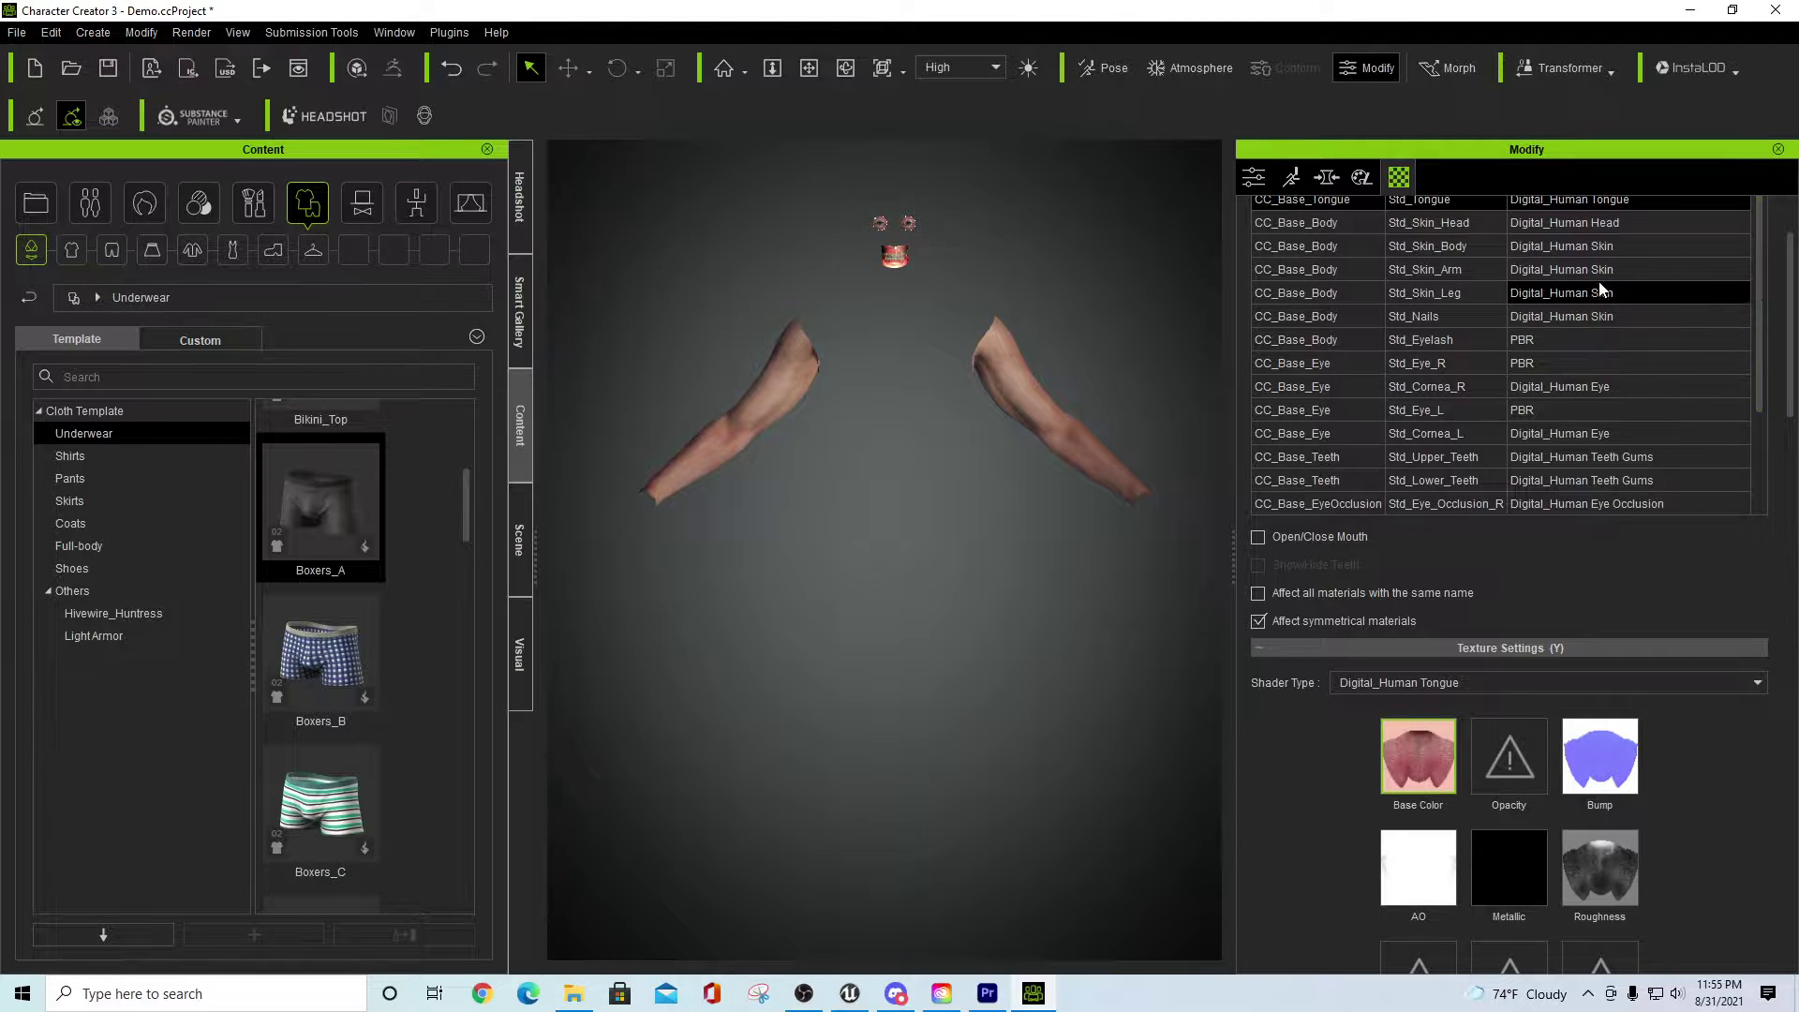
scroll(1600, 289, "up", 2)
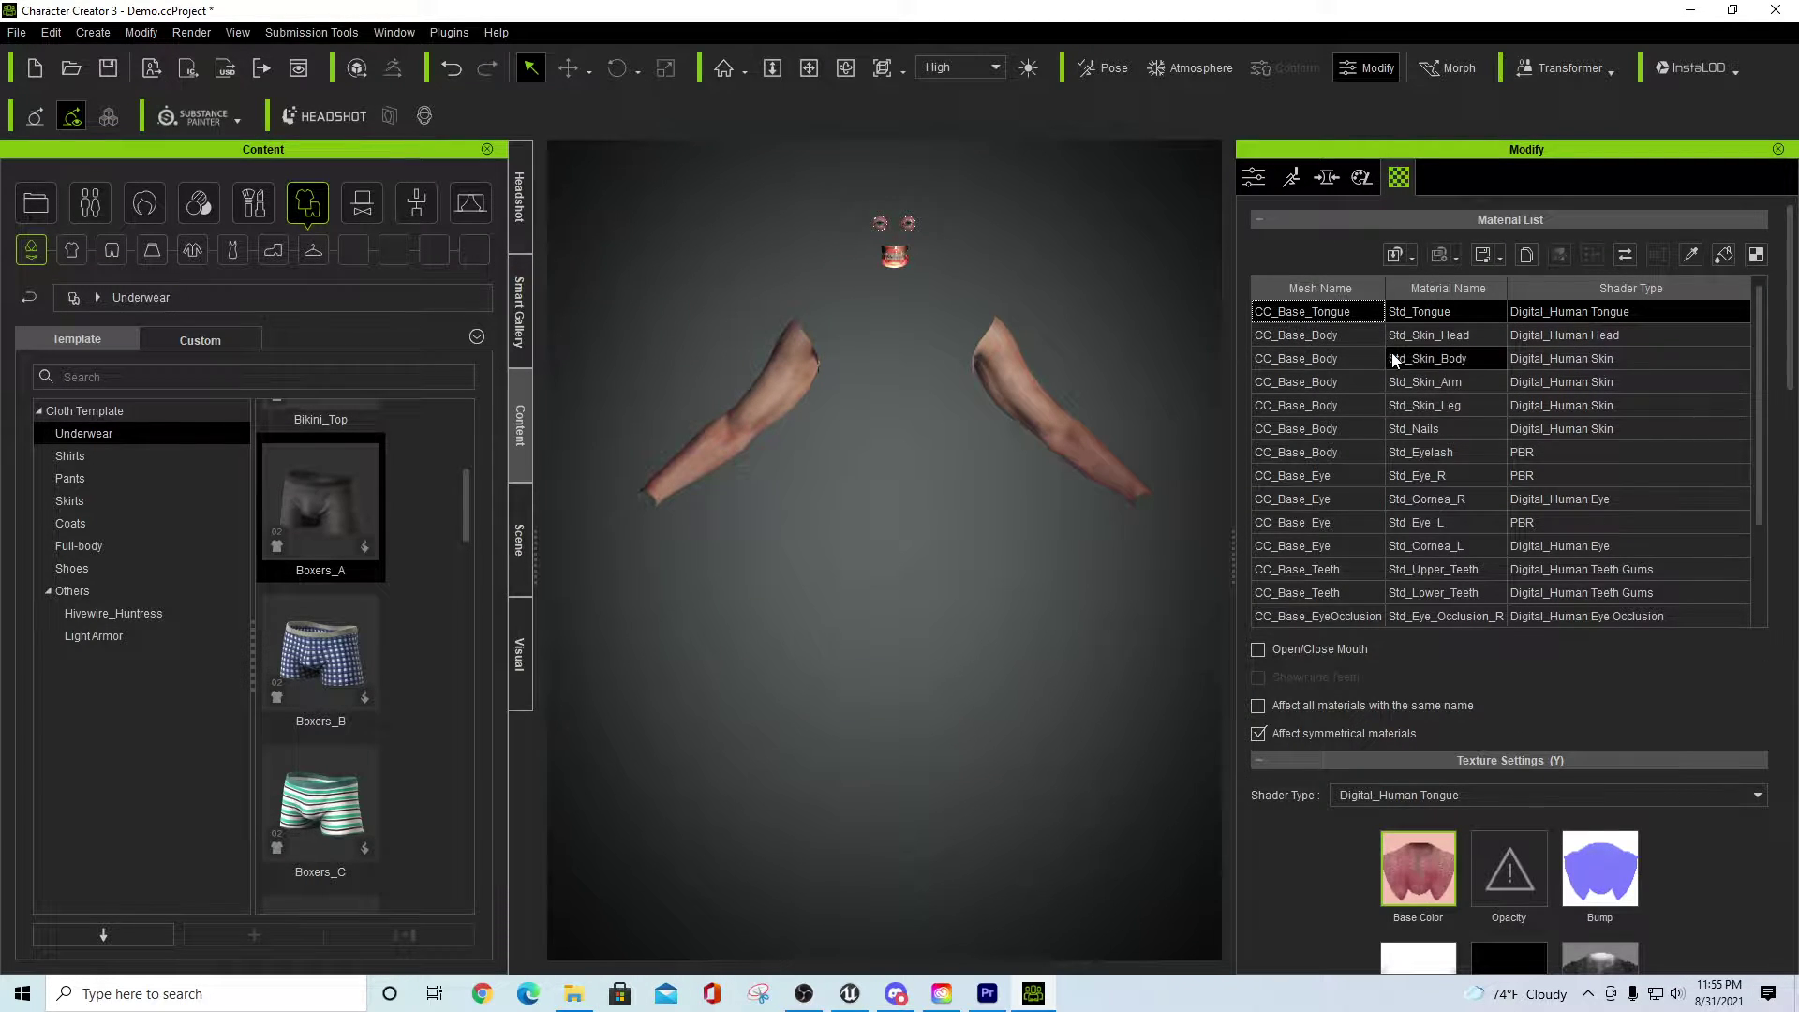
left_click(1488, 334)
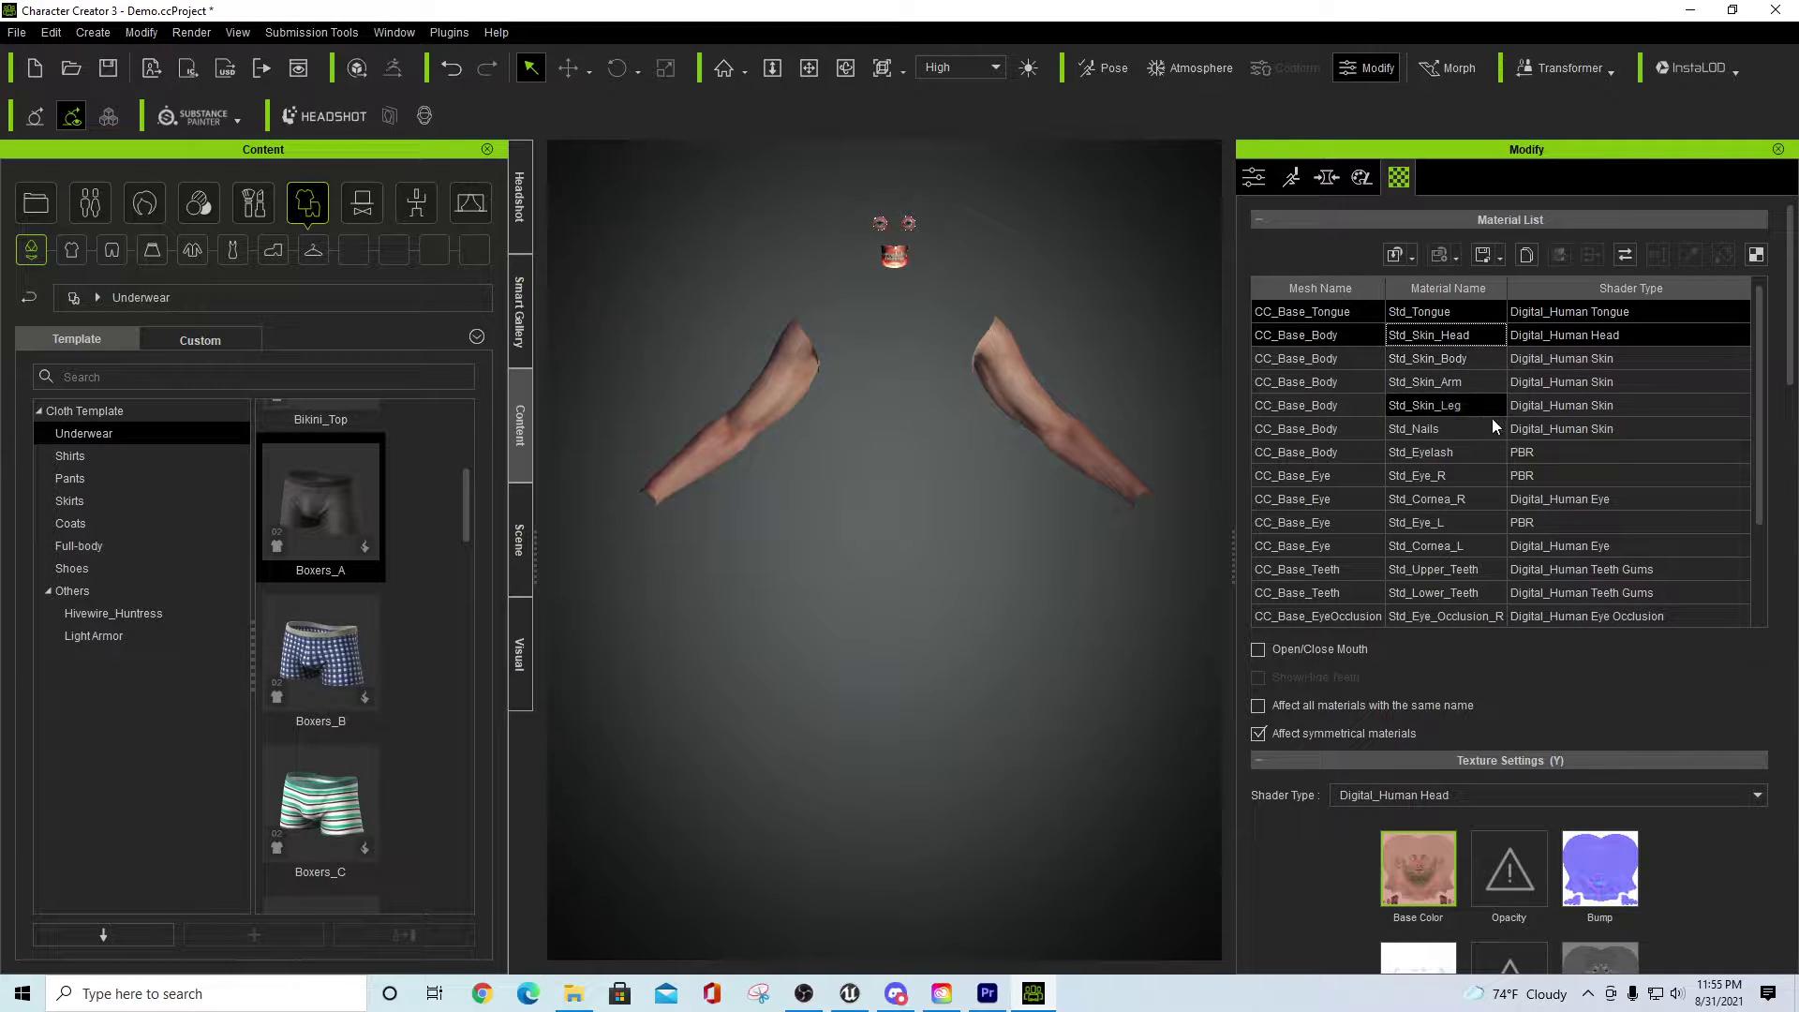
left_click(1466, 450)
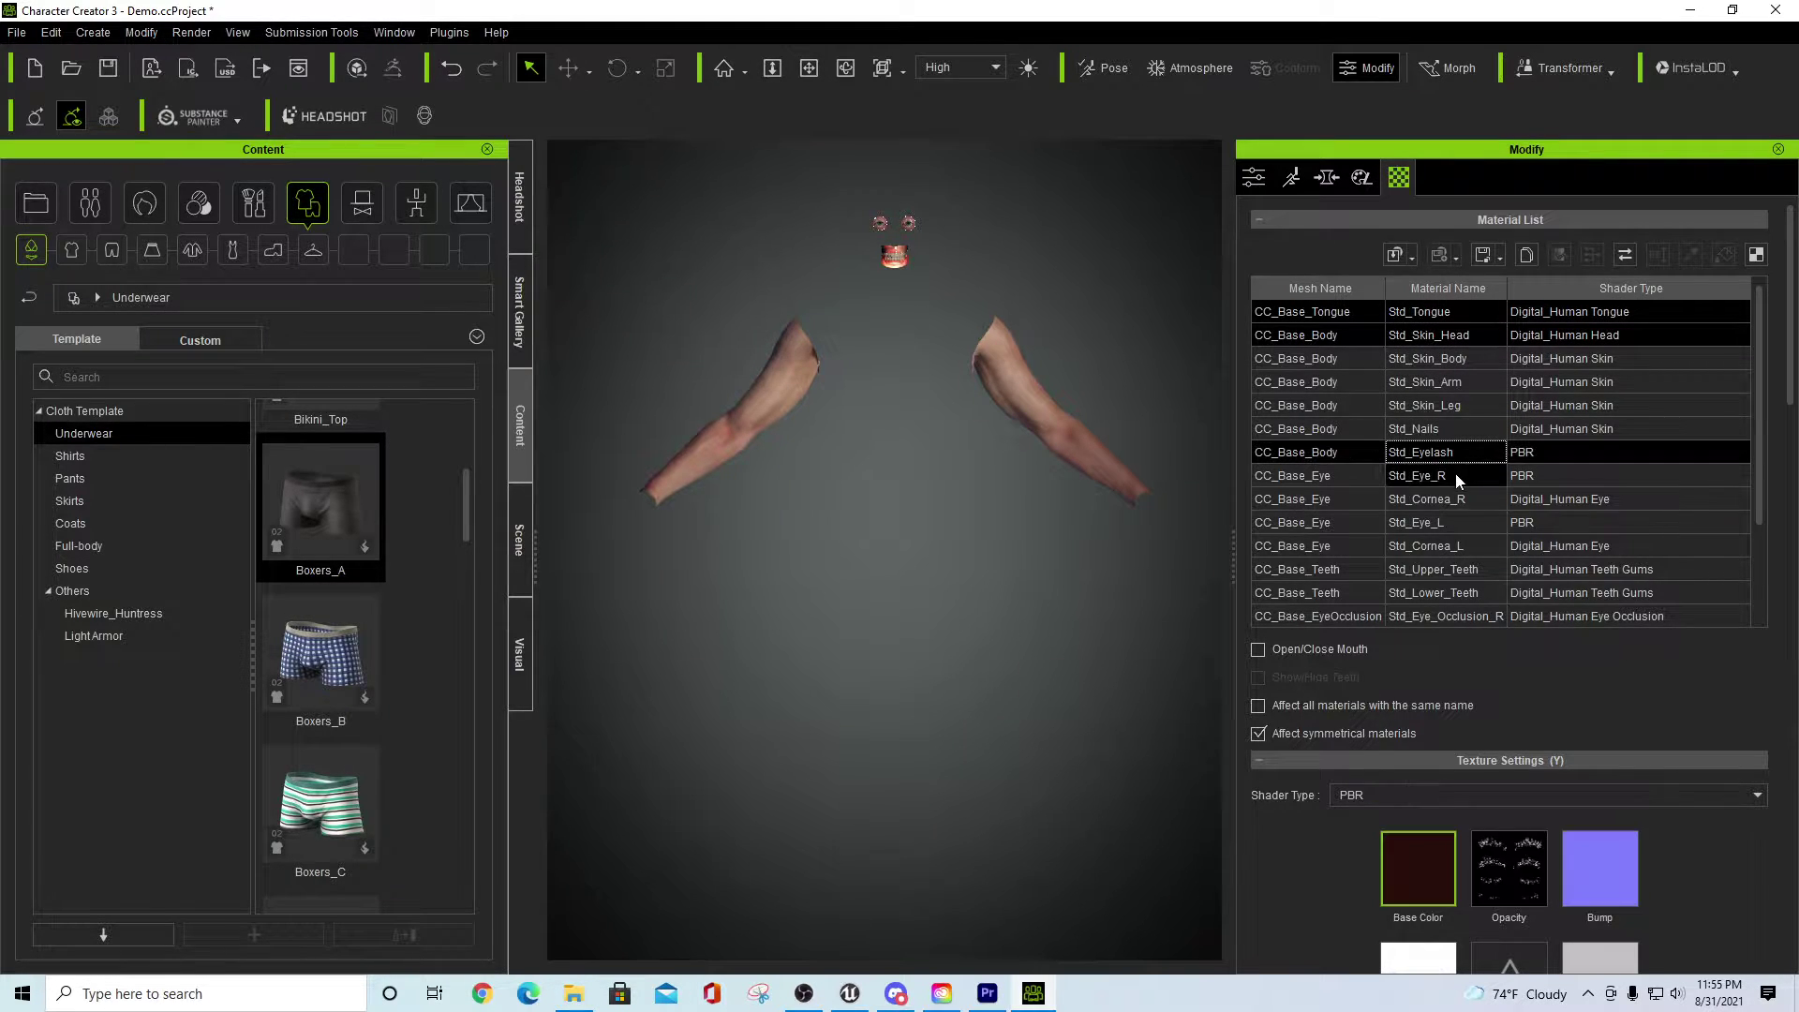
left_click(1458, 476)
left_click(1464, 499)
left_click(1453, 523)
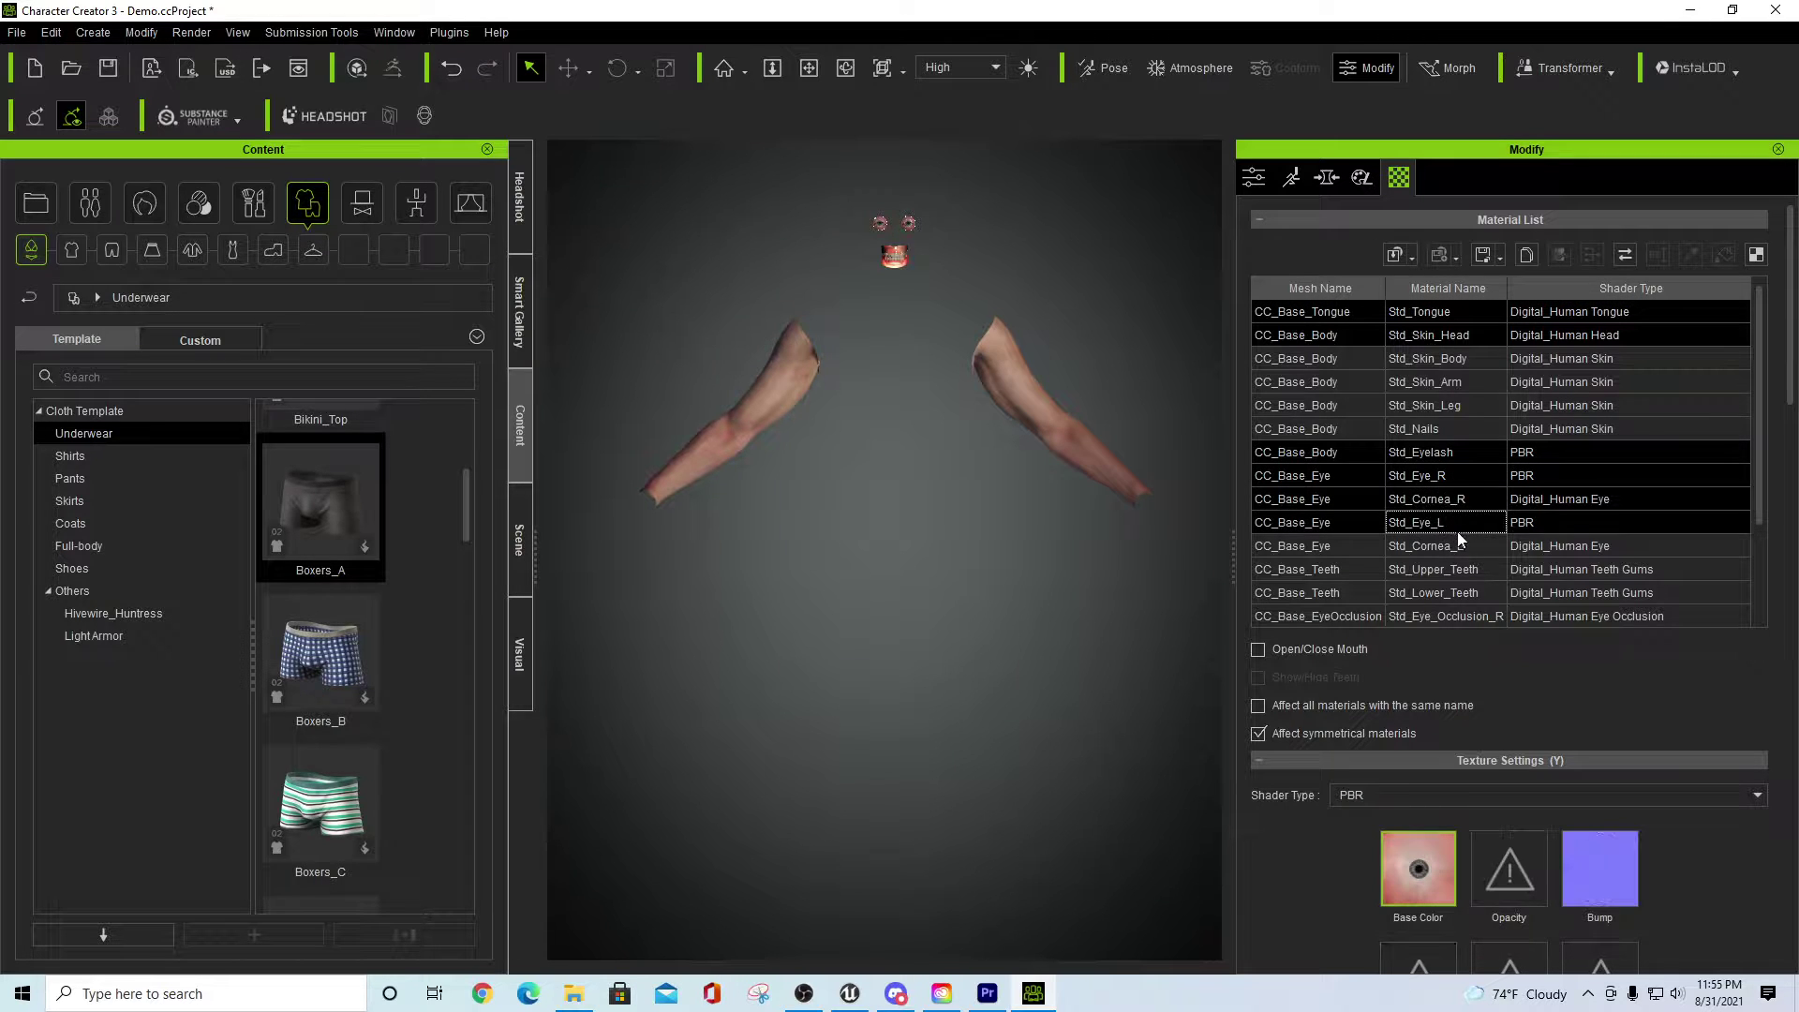
left_click(1460, 546)
left_click(1473, 571)
left_click(1473, 594)
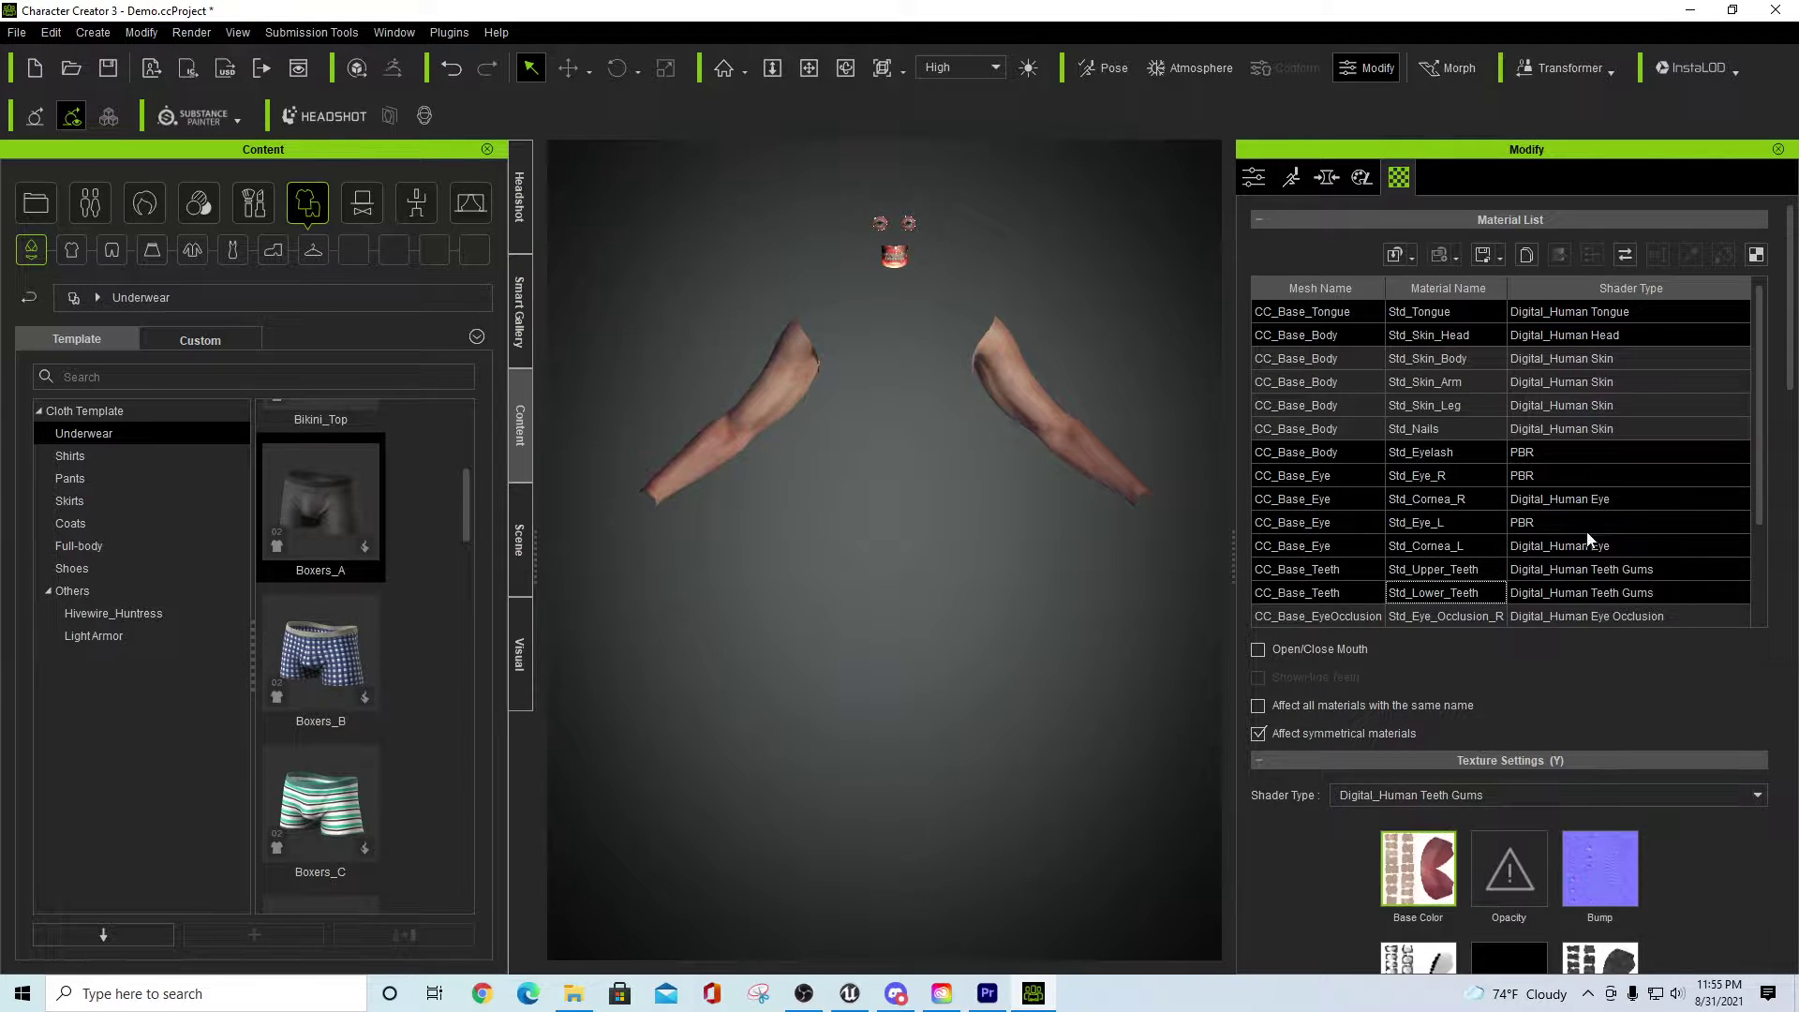
- Extend the material selection with both eye occlusion and both tear line materials
scroll(1618, 510, "down", 3)
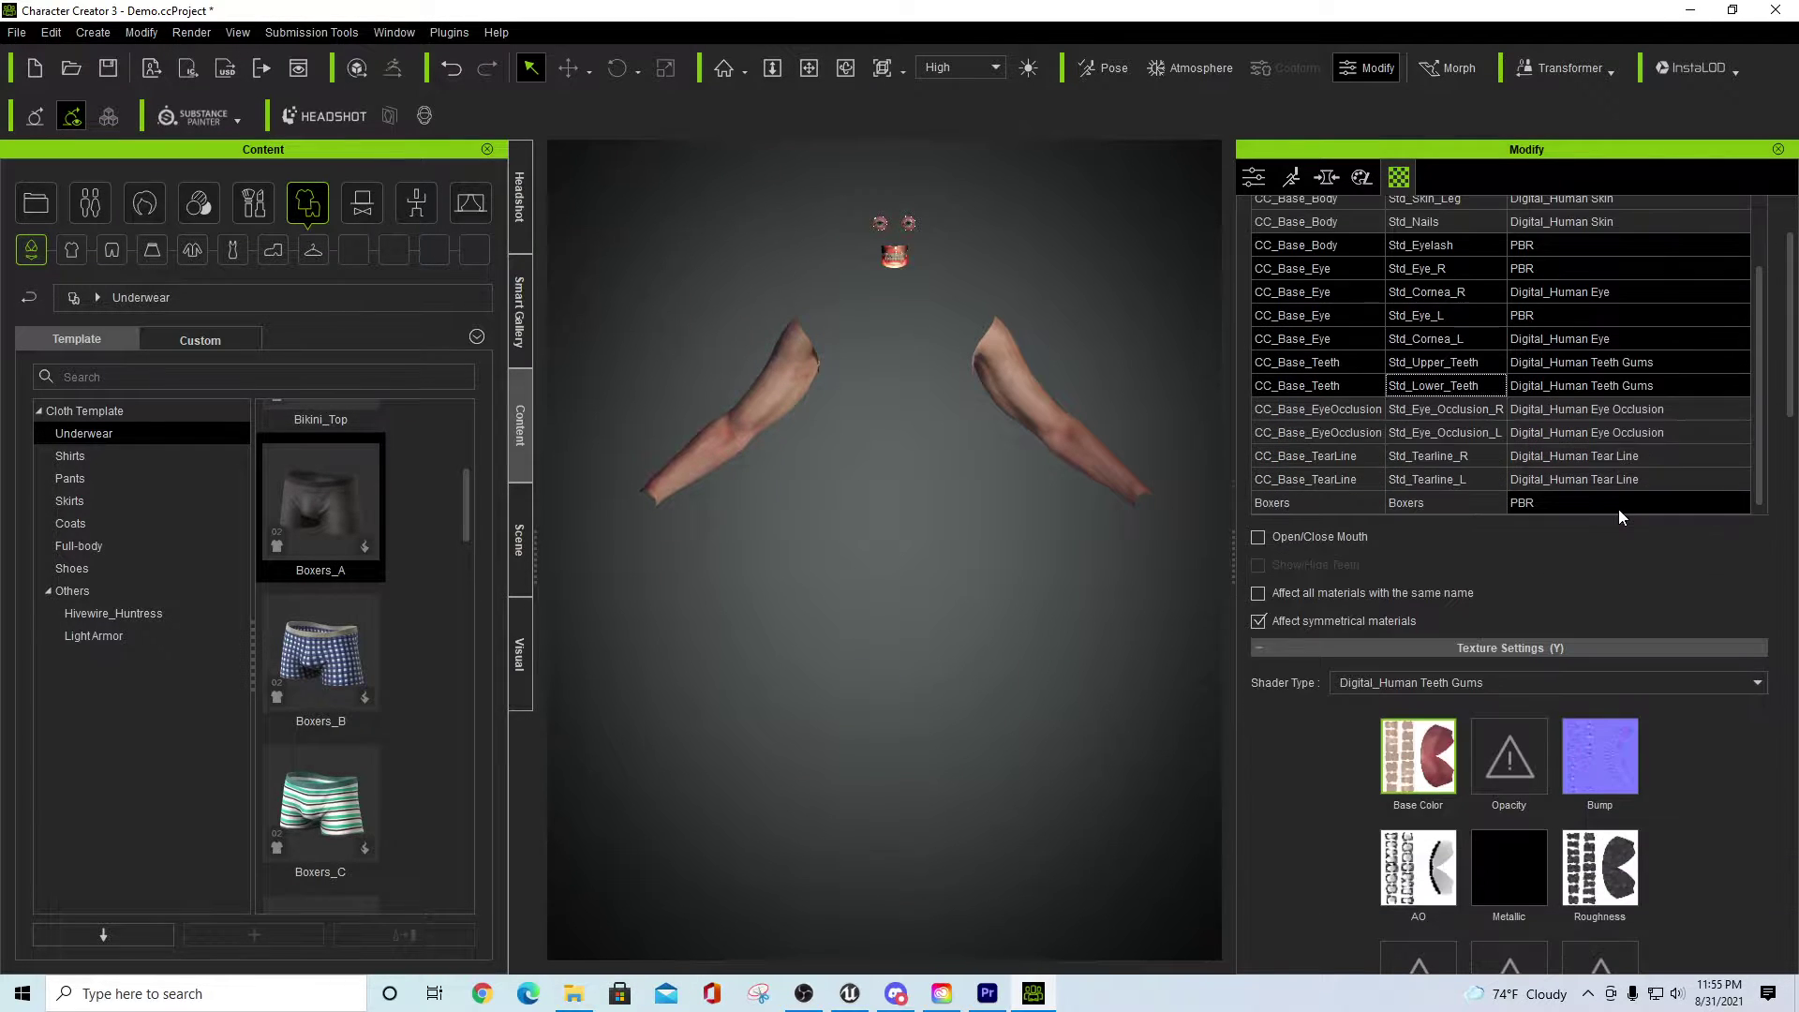
left_click(1470, 435)
left_click(1466, 478)
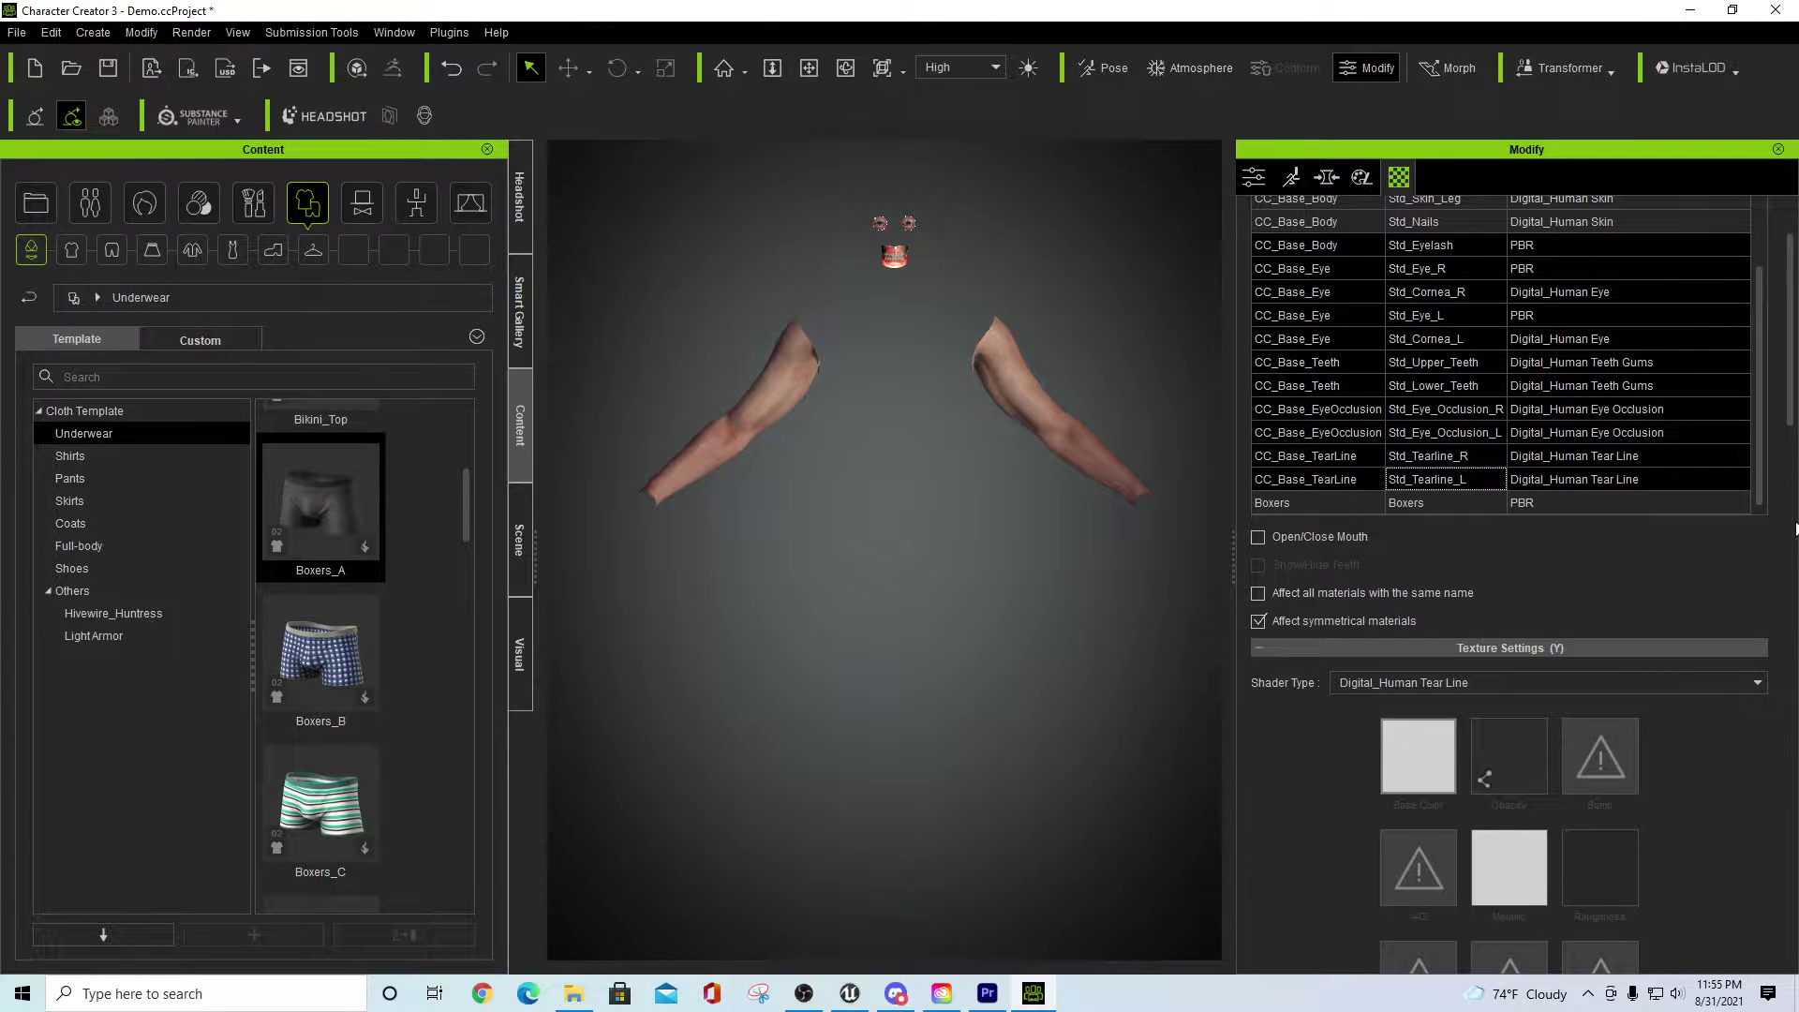
- Examine the texture, shader and material settings of the selected head materials, including the opacity setting and shader type options
scroll(1695, 712, "down", 8)
scroll(1696, 717, "down", 5)
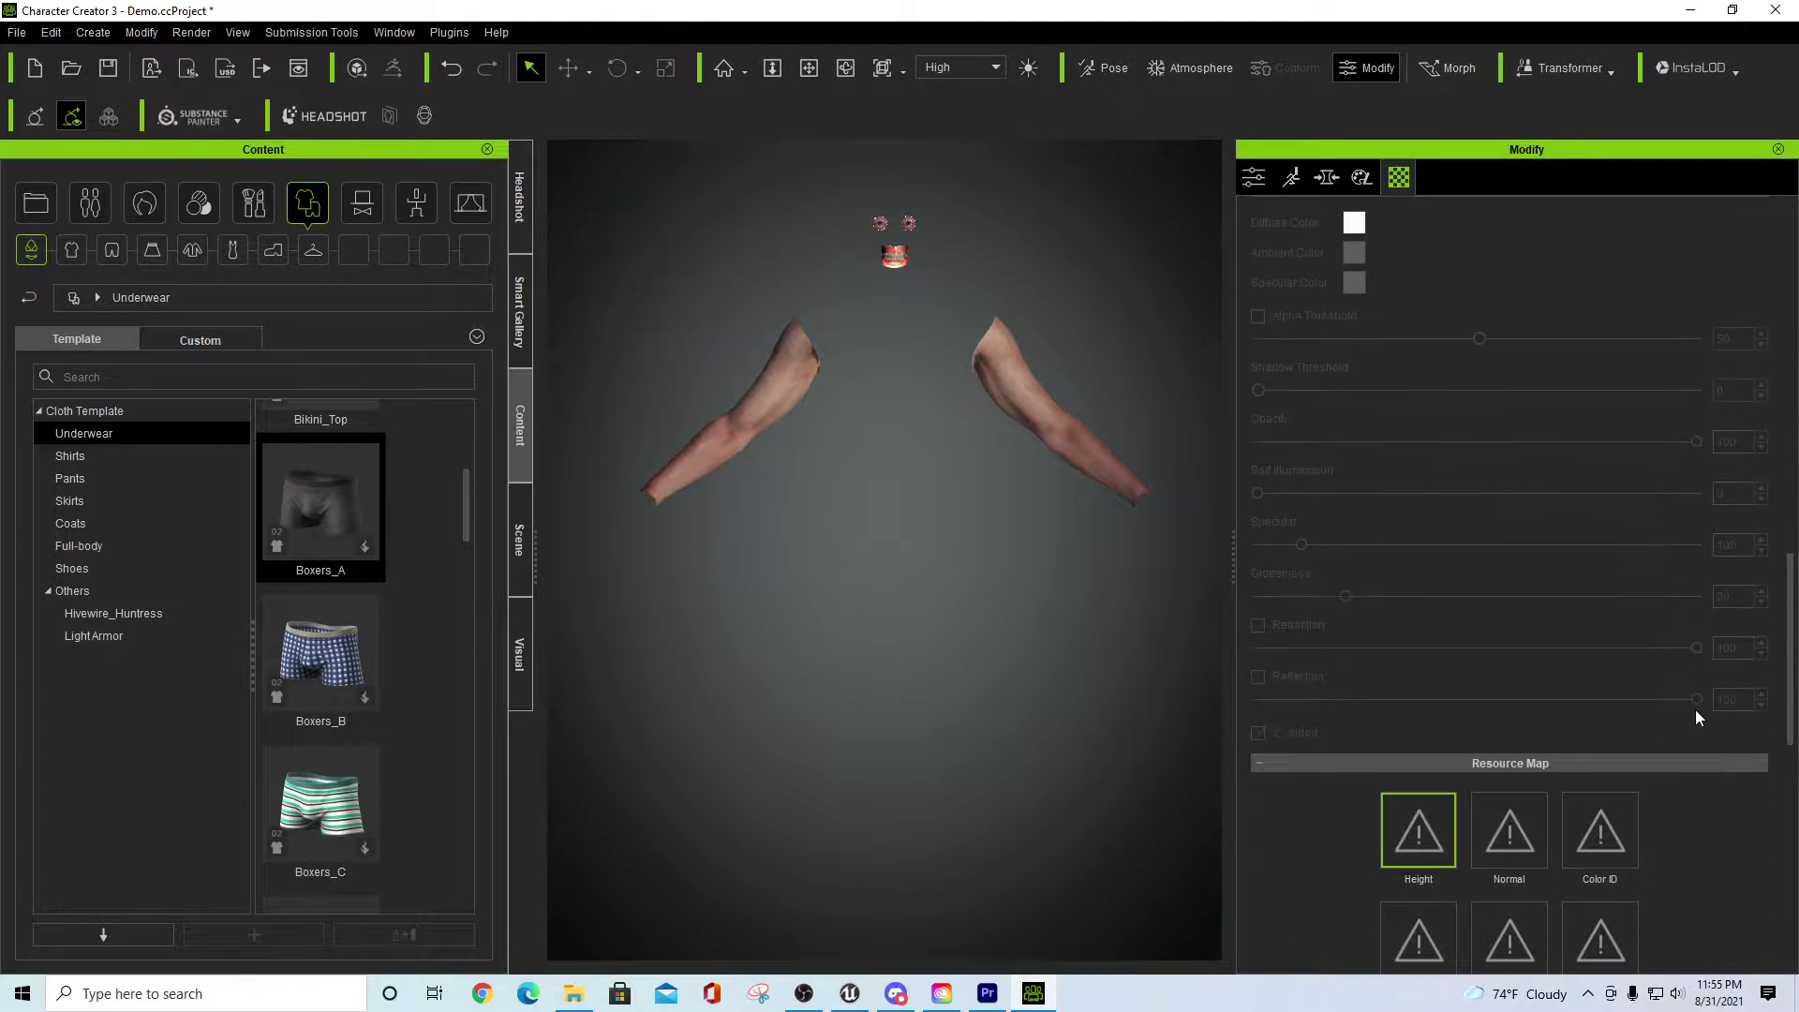
scroll(1695, 710, "down", 8)
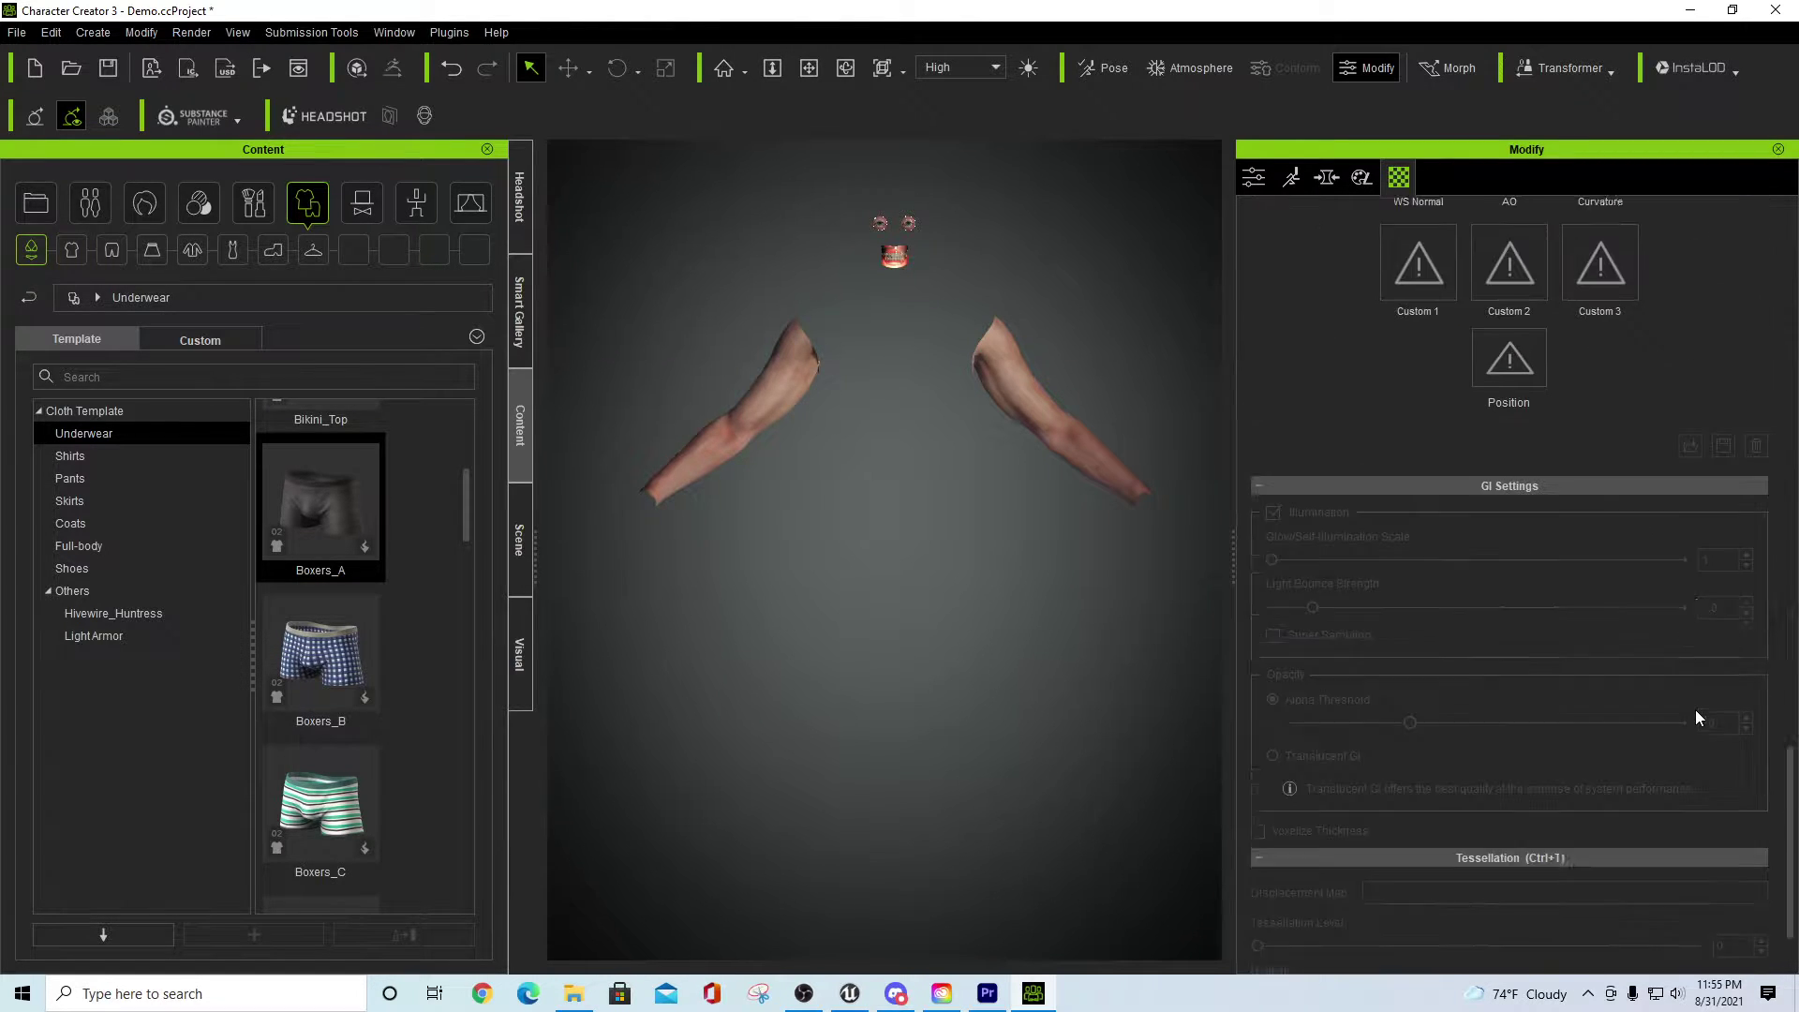
scroll(1696, 710, "up", 10)
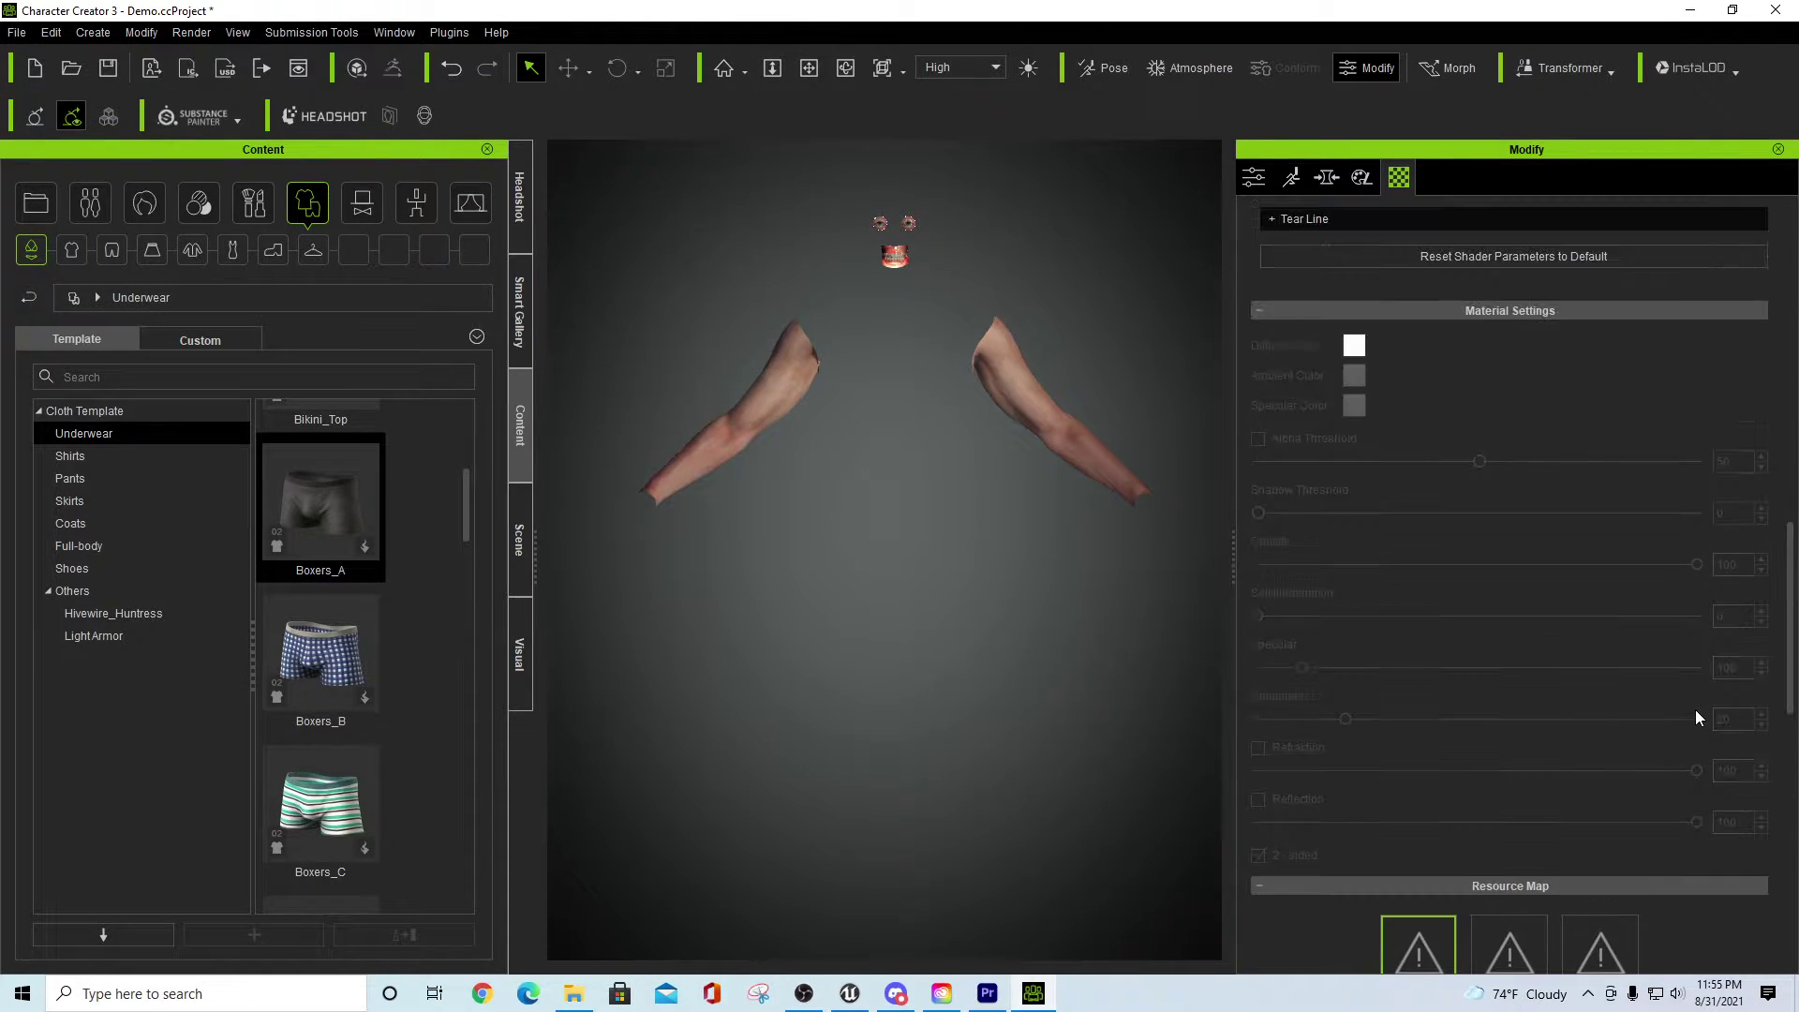
scroll(1695, 710, "up", 8)
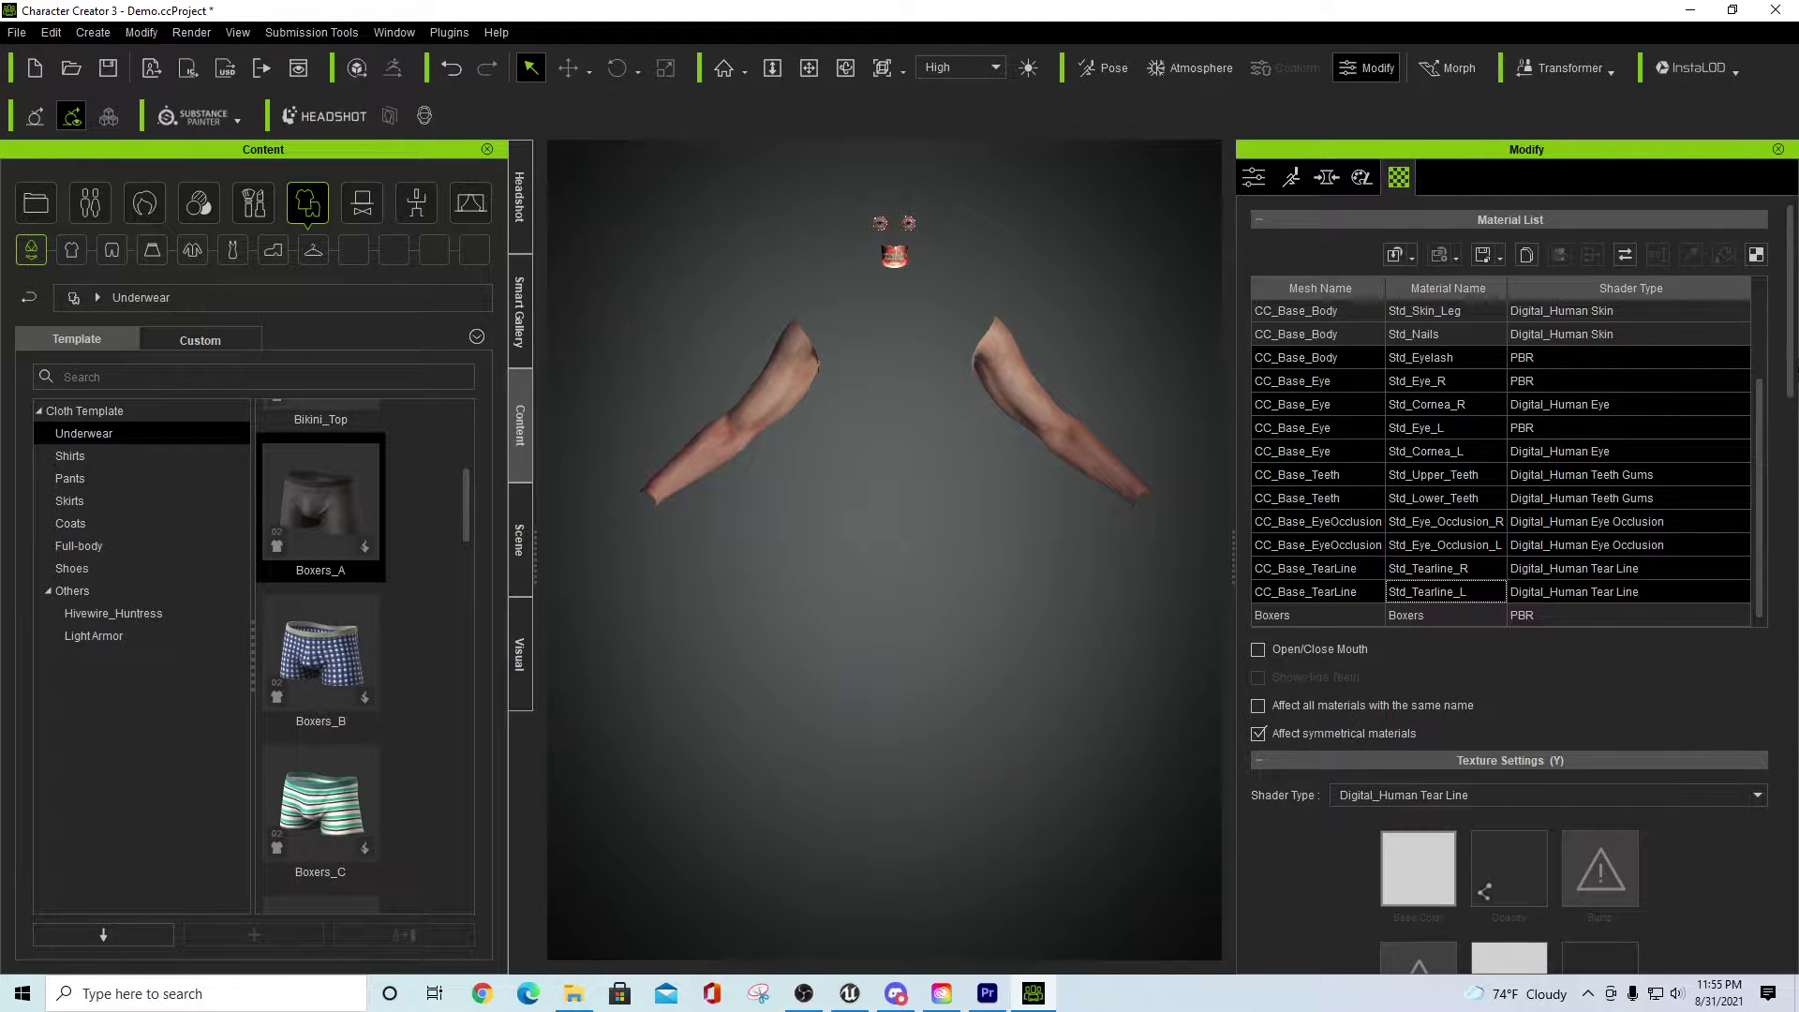
scroll(1792, 353, "down", 2)
scroll(1795, 342, "up", 2)
scroll(1664, 447, "up", 2)
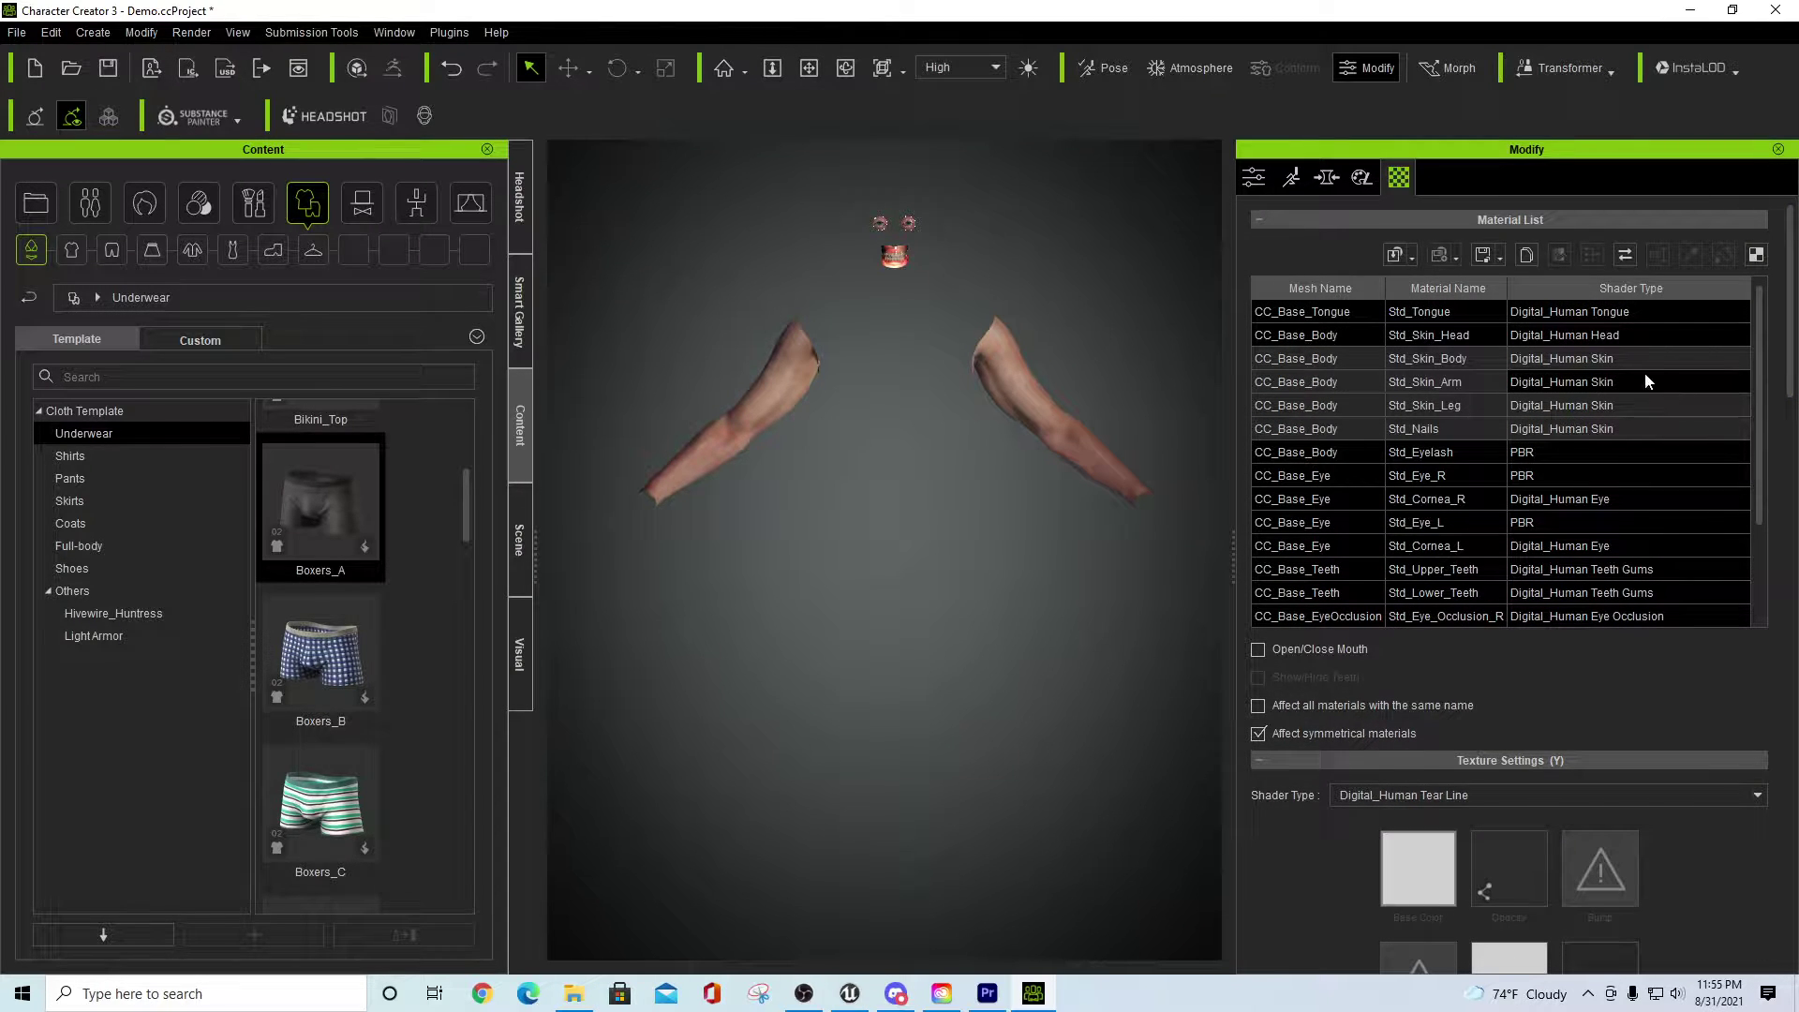
scroll(1594, 431, "down", 5)
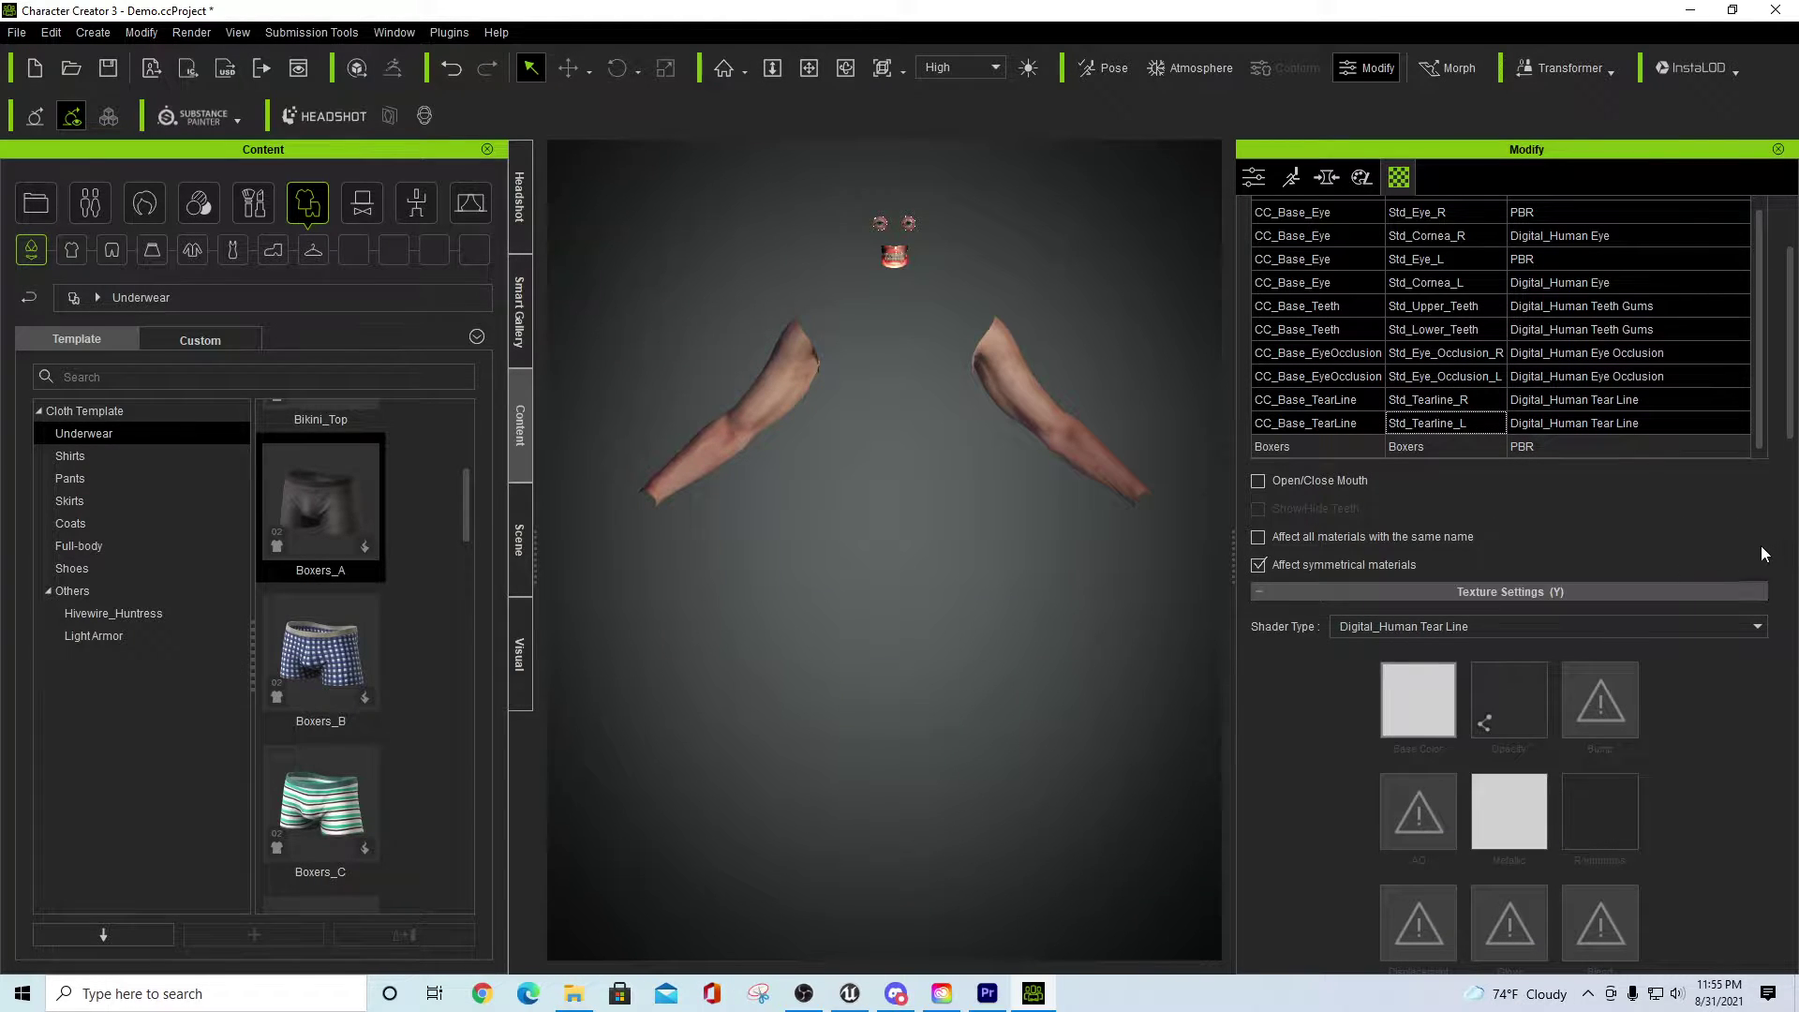
scroll(1713, 555, "down", 3)
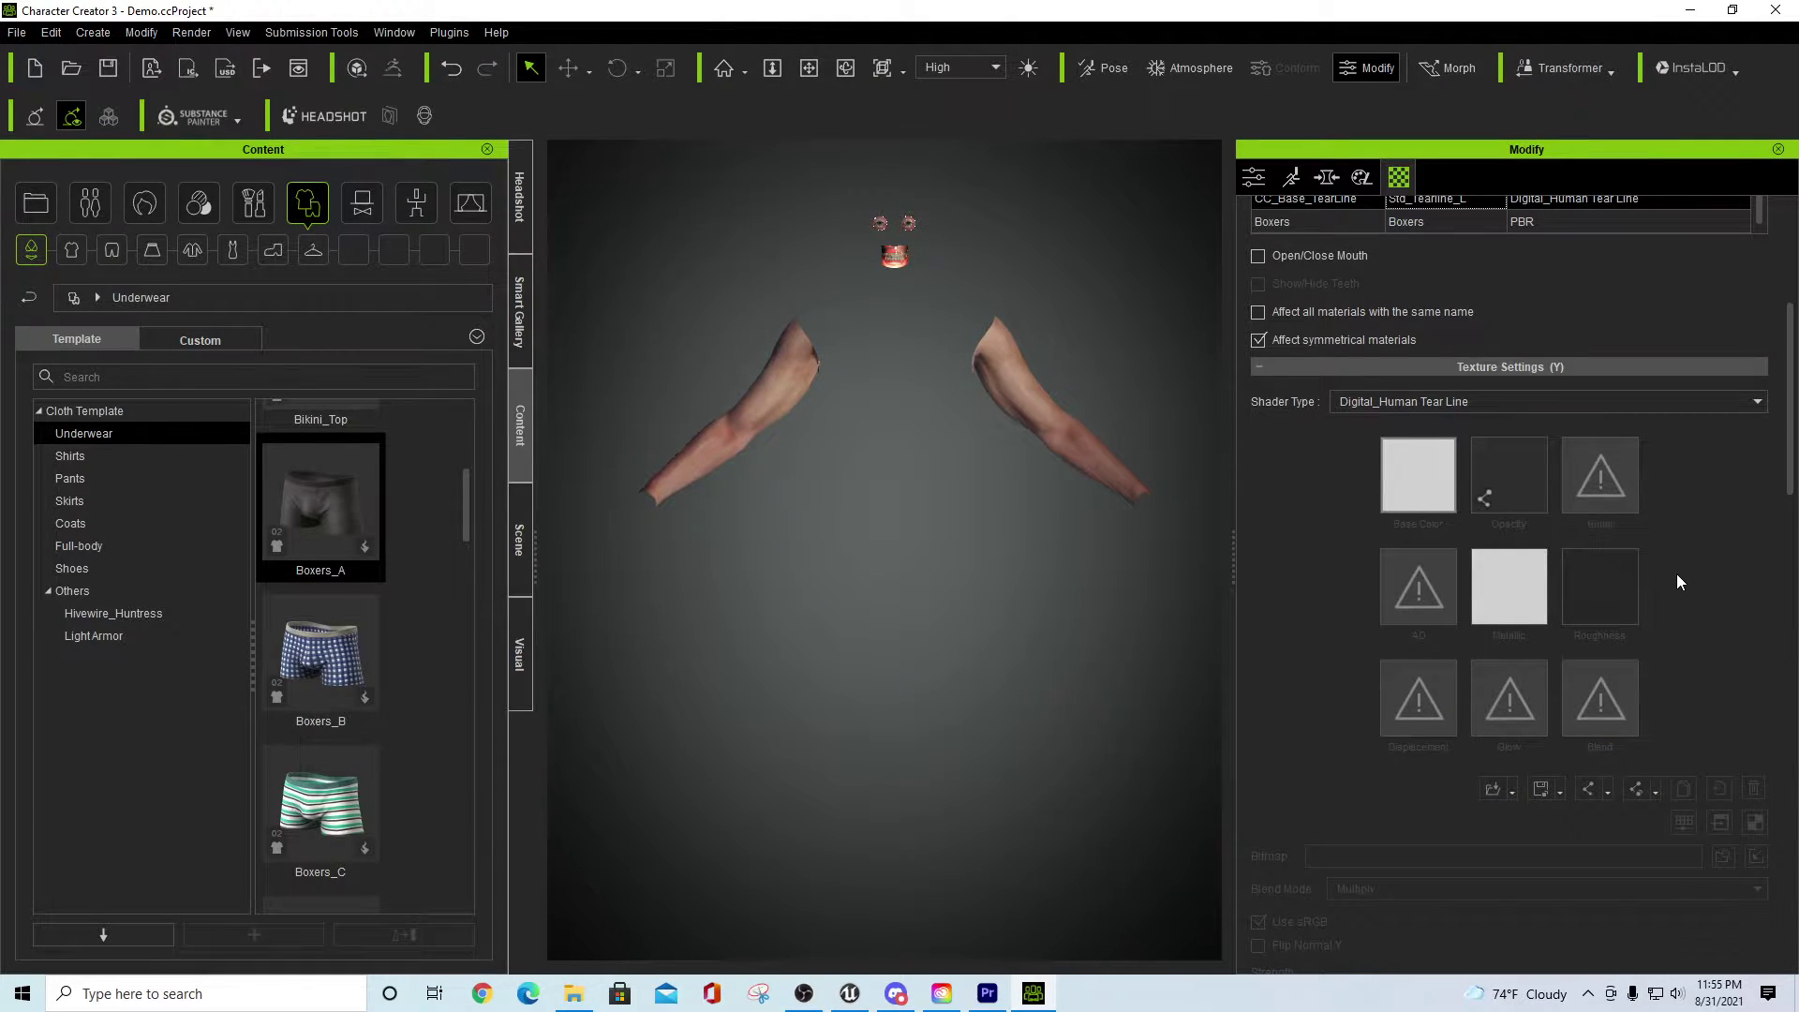
left_click(1753, 403)
left_click(1469, 418)
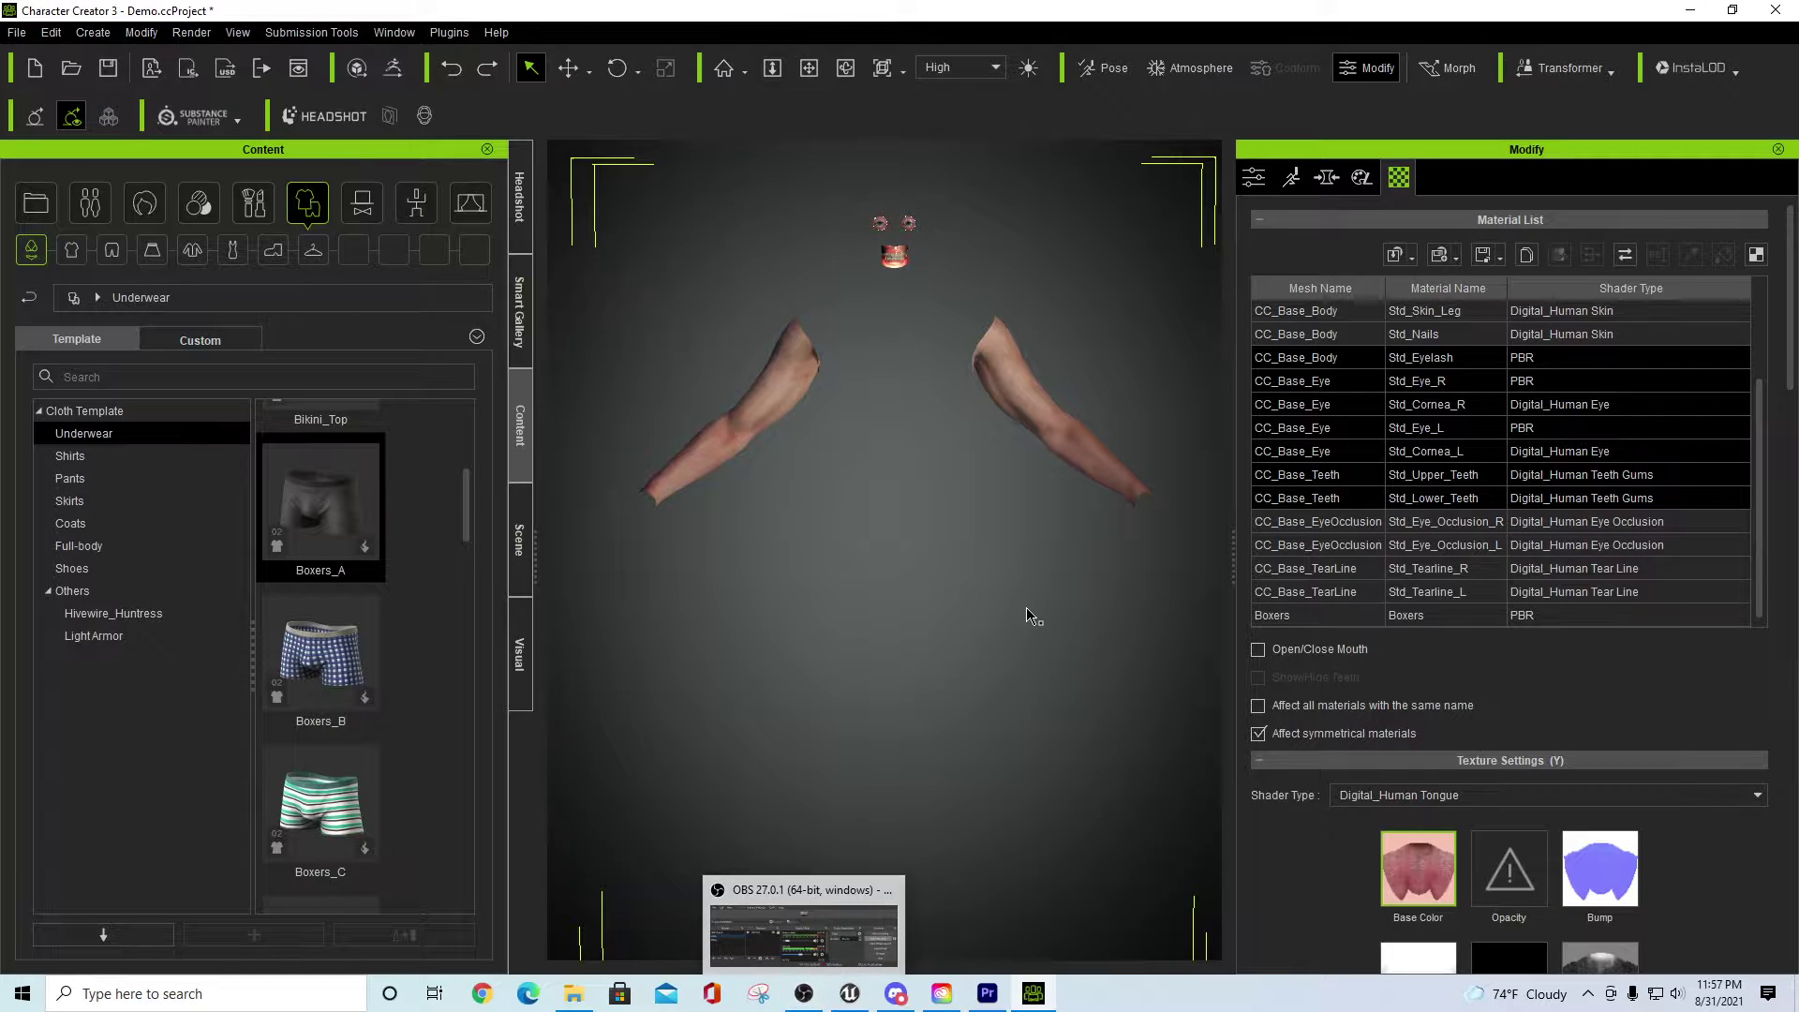
- Add Std_Tearline_R and Std_Tearline_L to the selected head materials and examine whether their texture and opacity settings are editable
scroll(1580, 467, "up", 2)
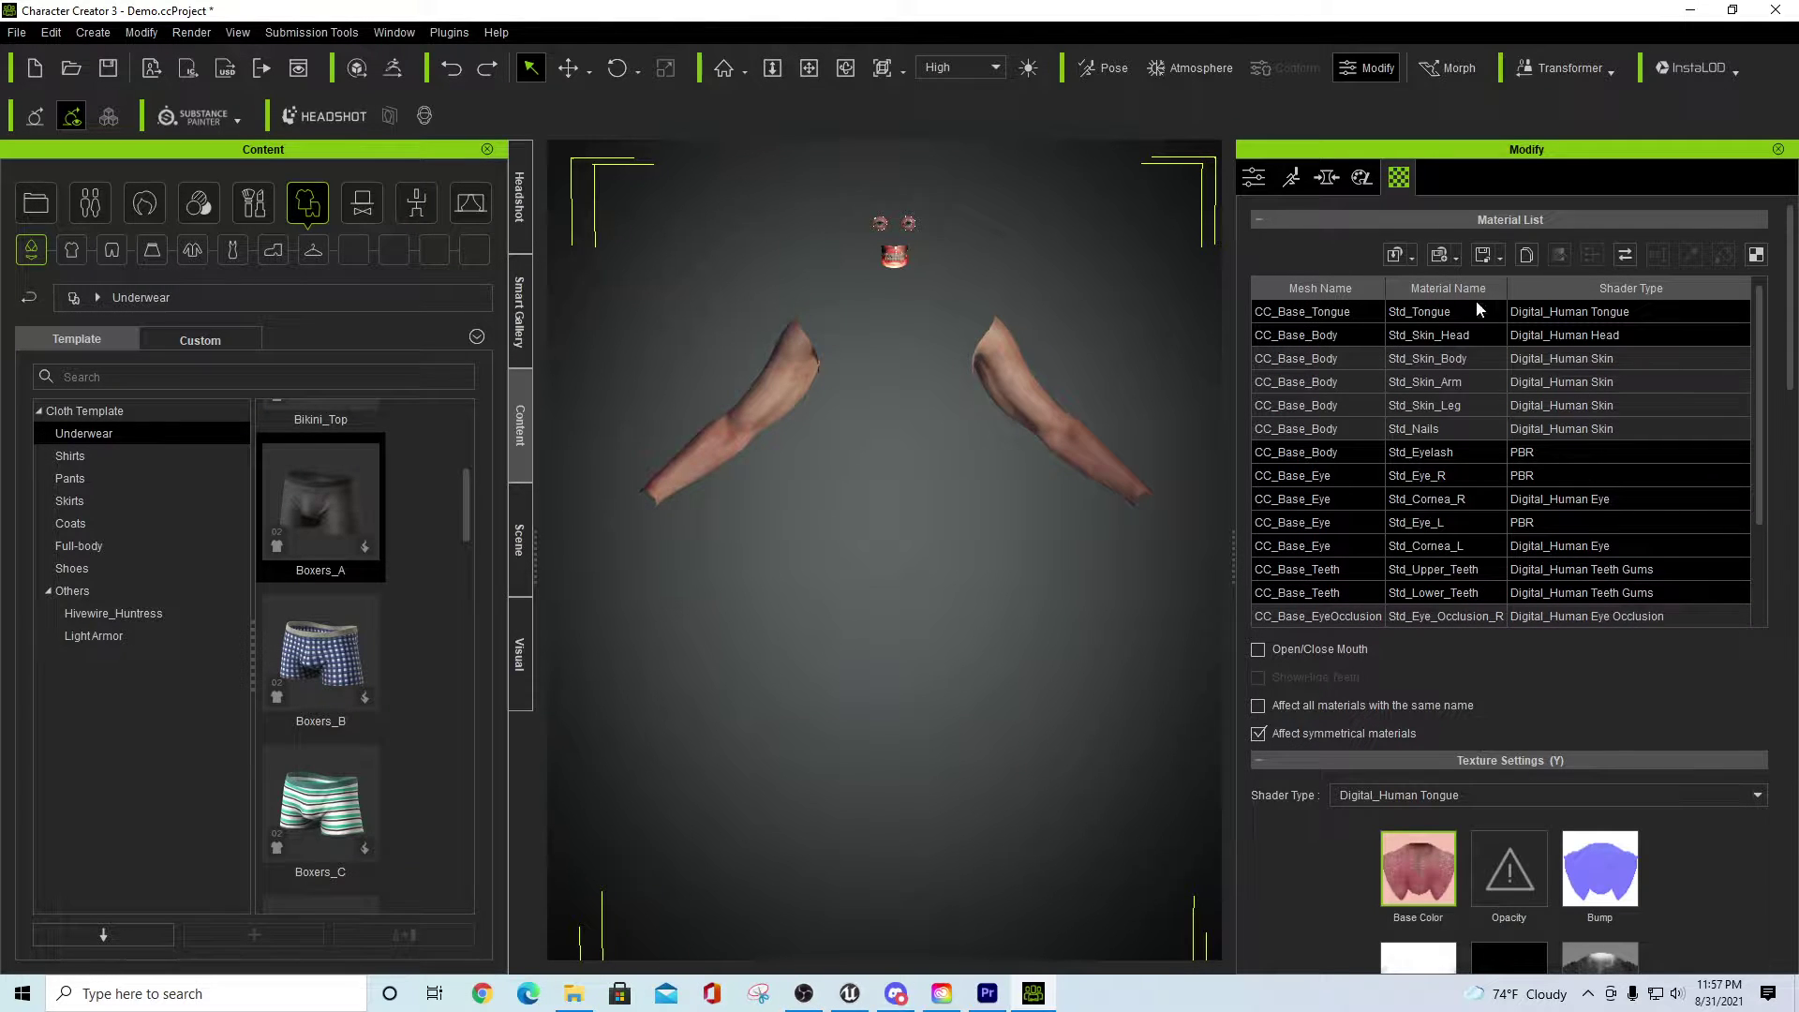
scroll(1493, 532, "down", 2)
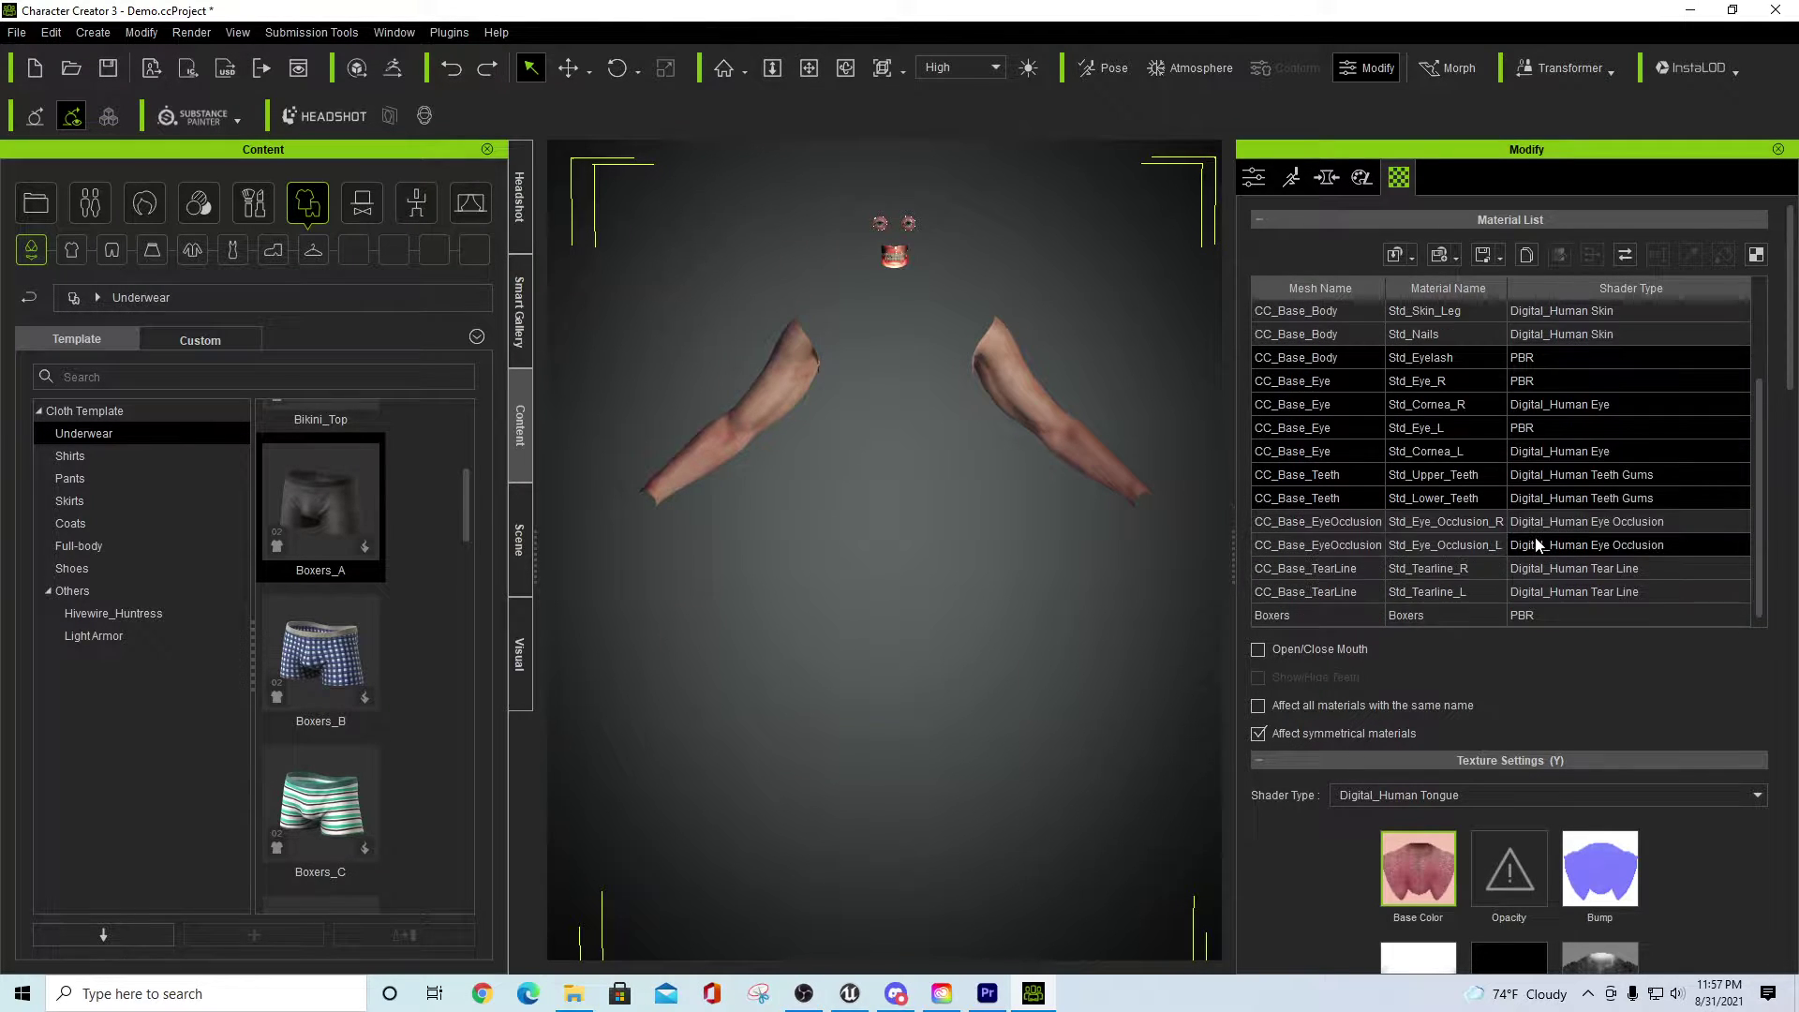
scroll(1561, 532, "down", 2)
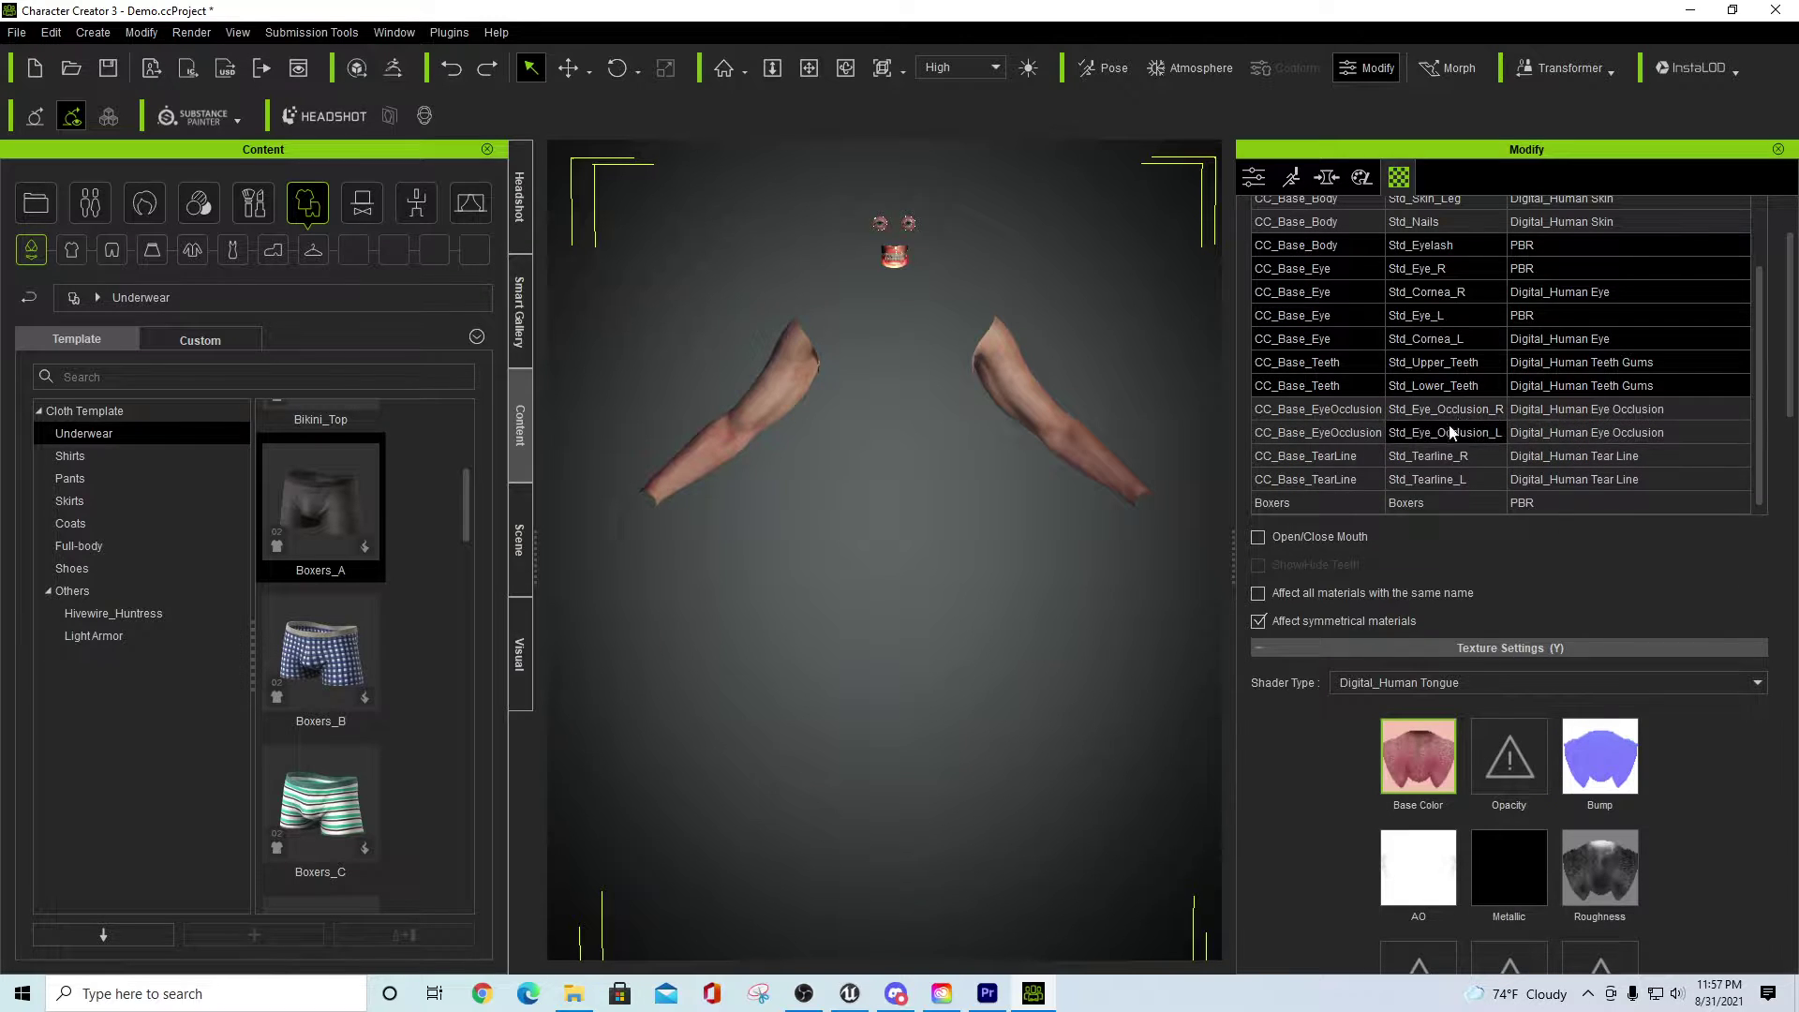
scroll(1717, 873, "down", 5)
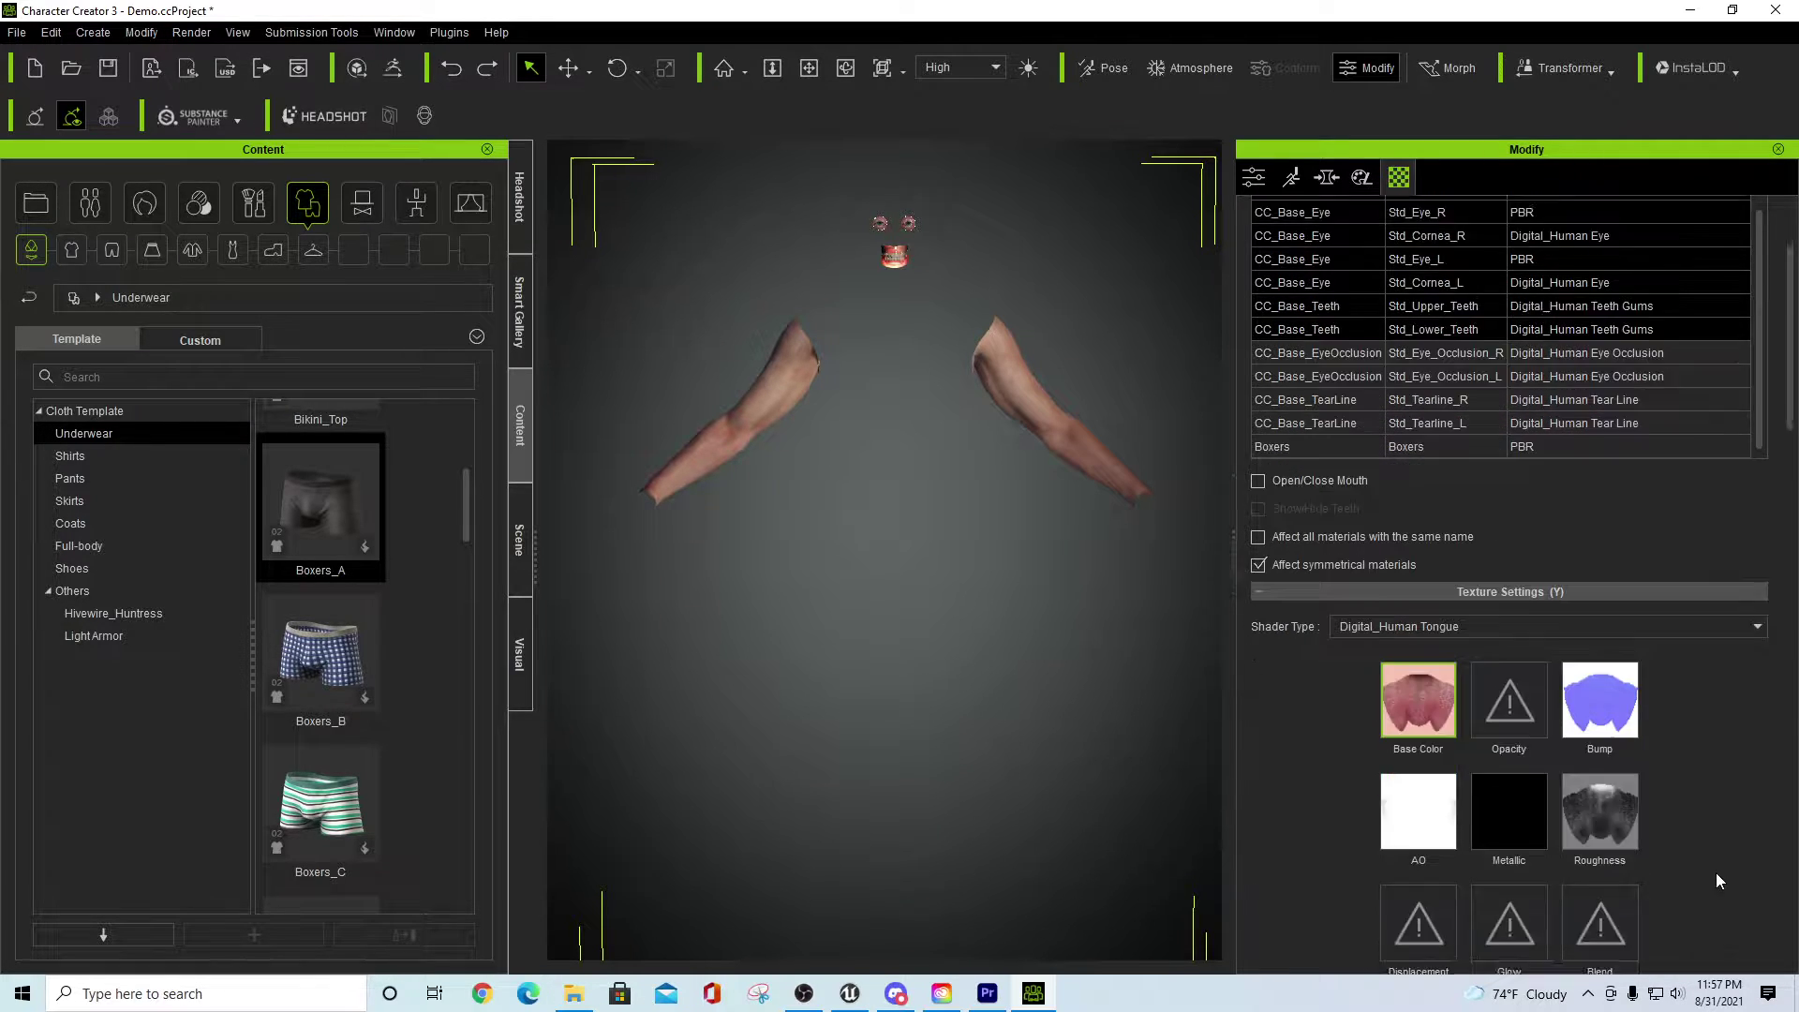
scroll(1678, 881, "down", 4)
scroll(1657, 890, "up", 10)
left_click(1437, 571)
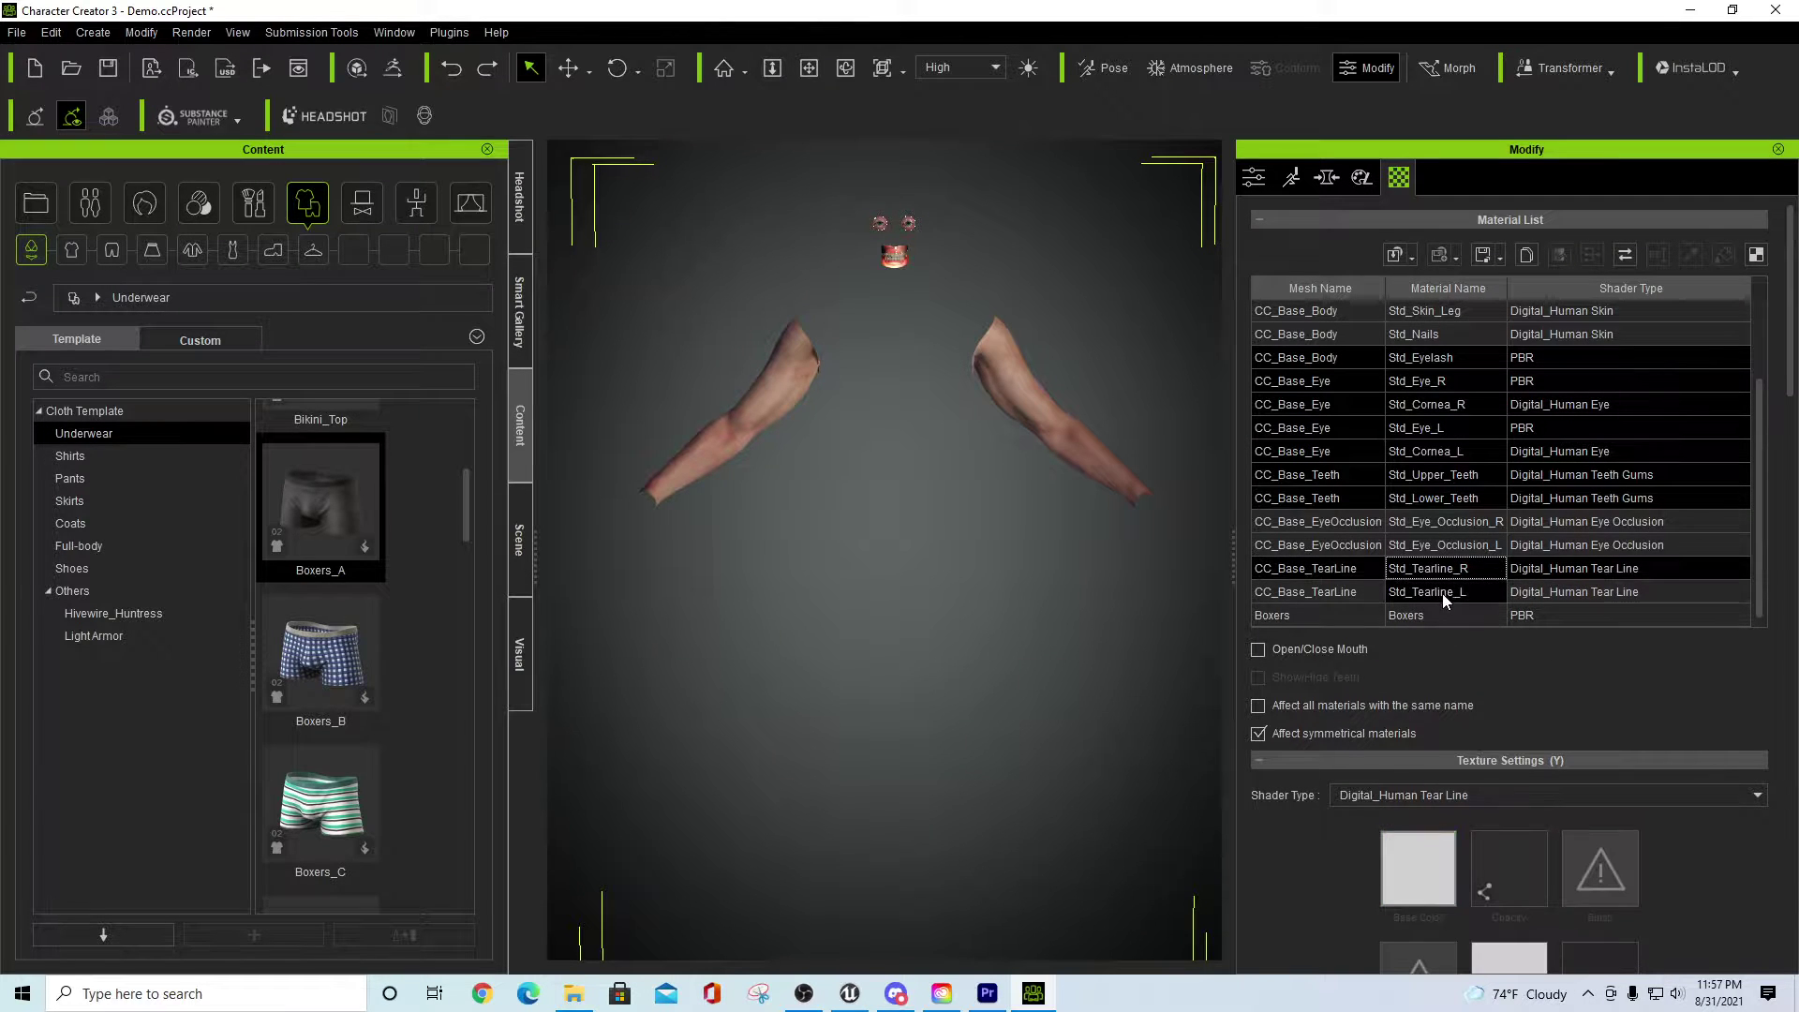
left_click(1442, 594)
scroll(1762, 819, "down", 10)
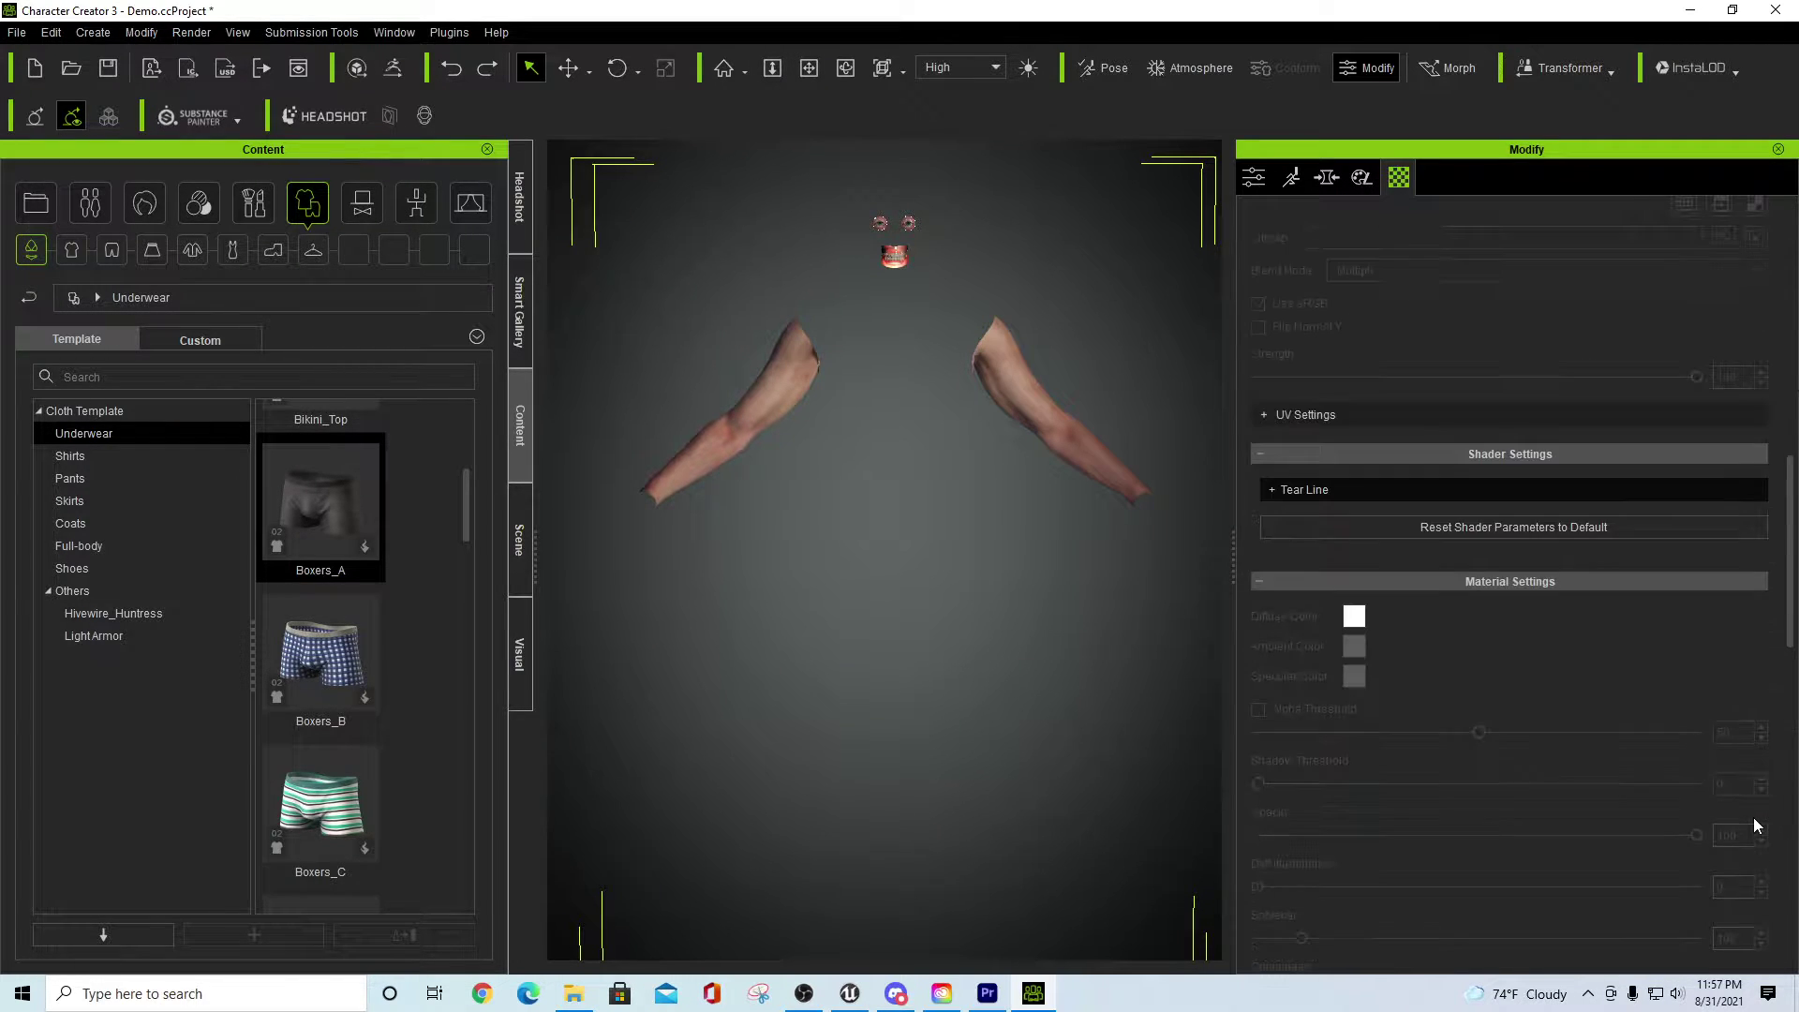
scroll(1749, 817, "up", 10)
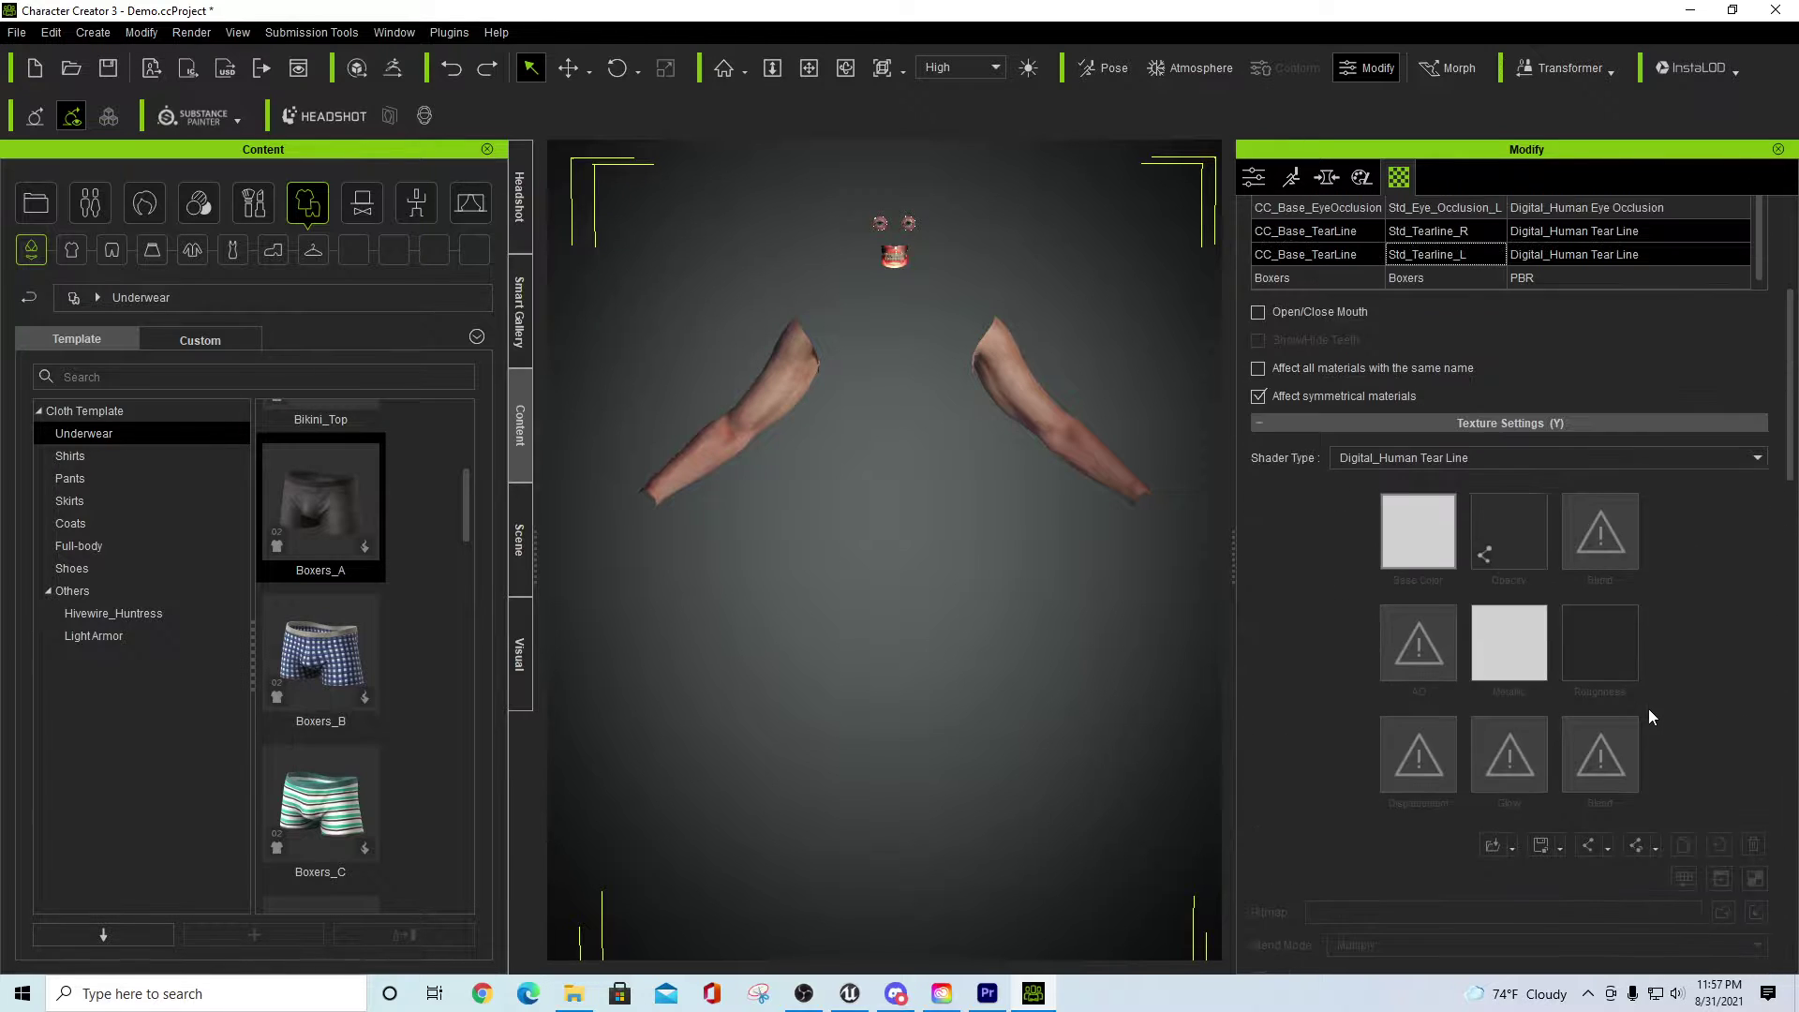
- Drop both tear line materials from the selection and set Opacity to 0 for the remaining head materials, including the leftover eyelashes
left_click(1537, 513, "ctrl")
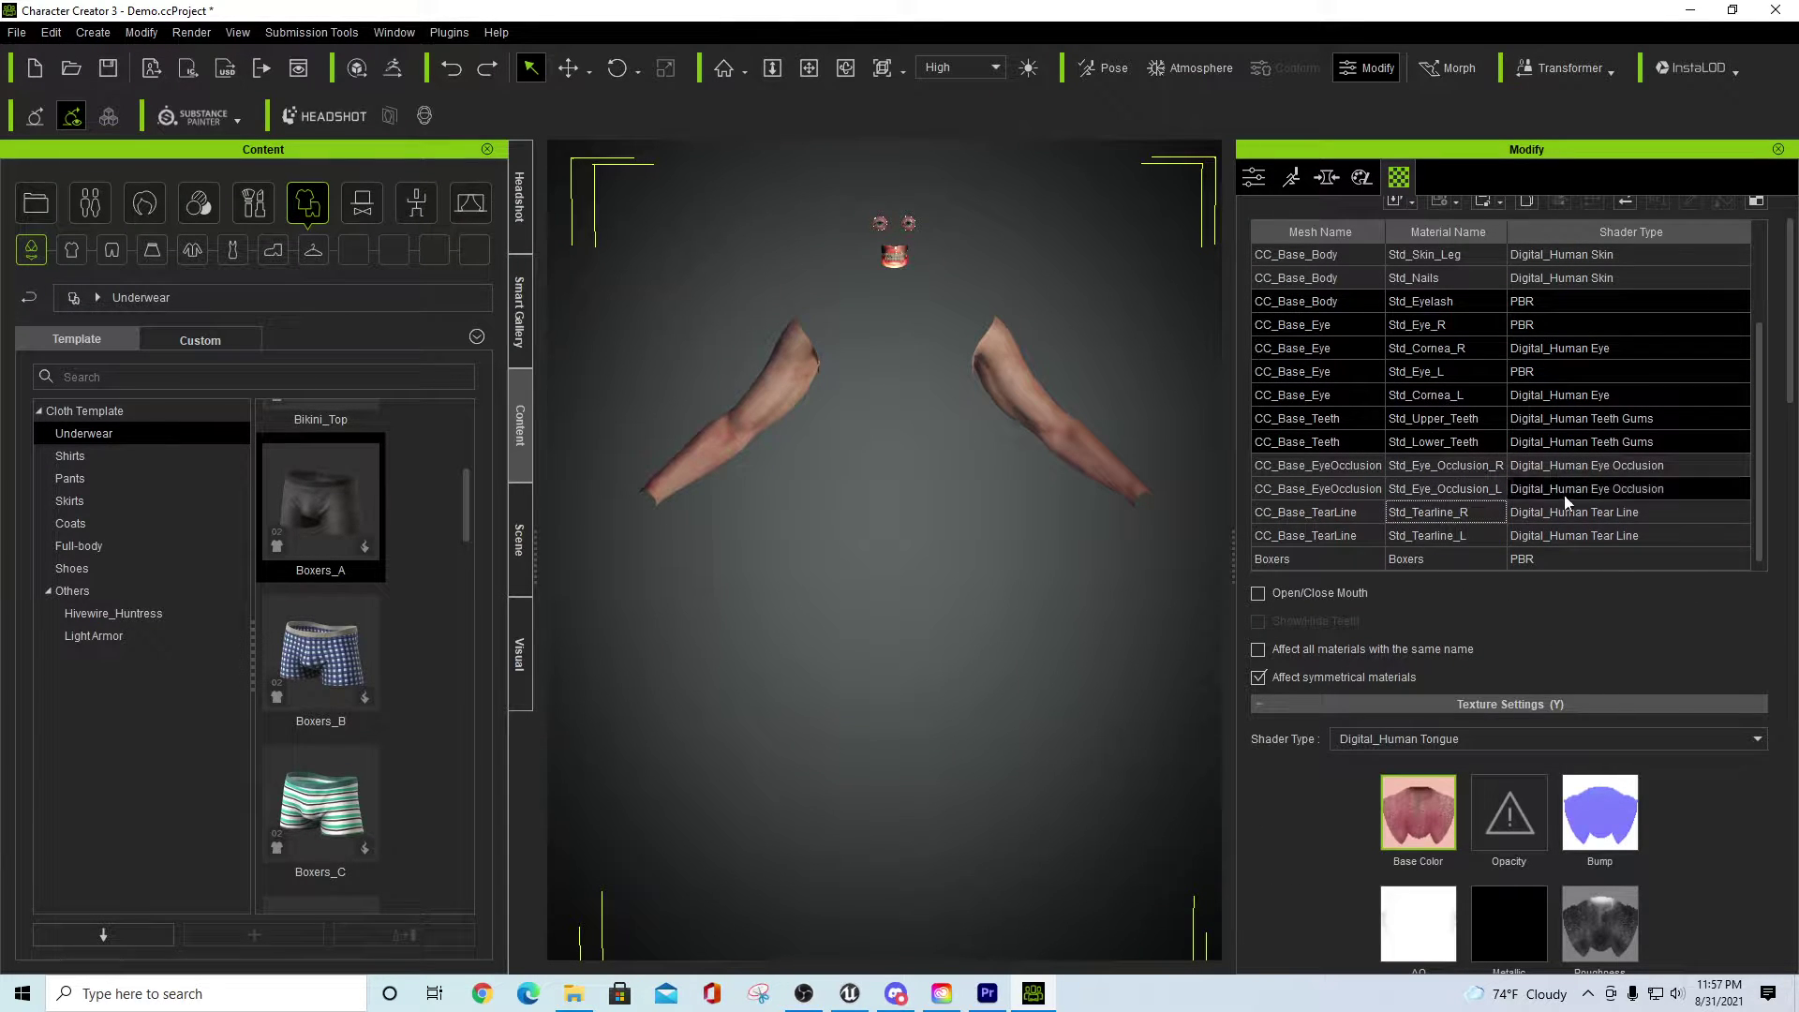
scroll(1713, 689, "down", 6)
scroll(1702, 806, "down", 5)
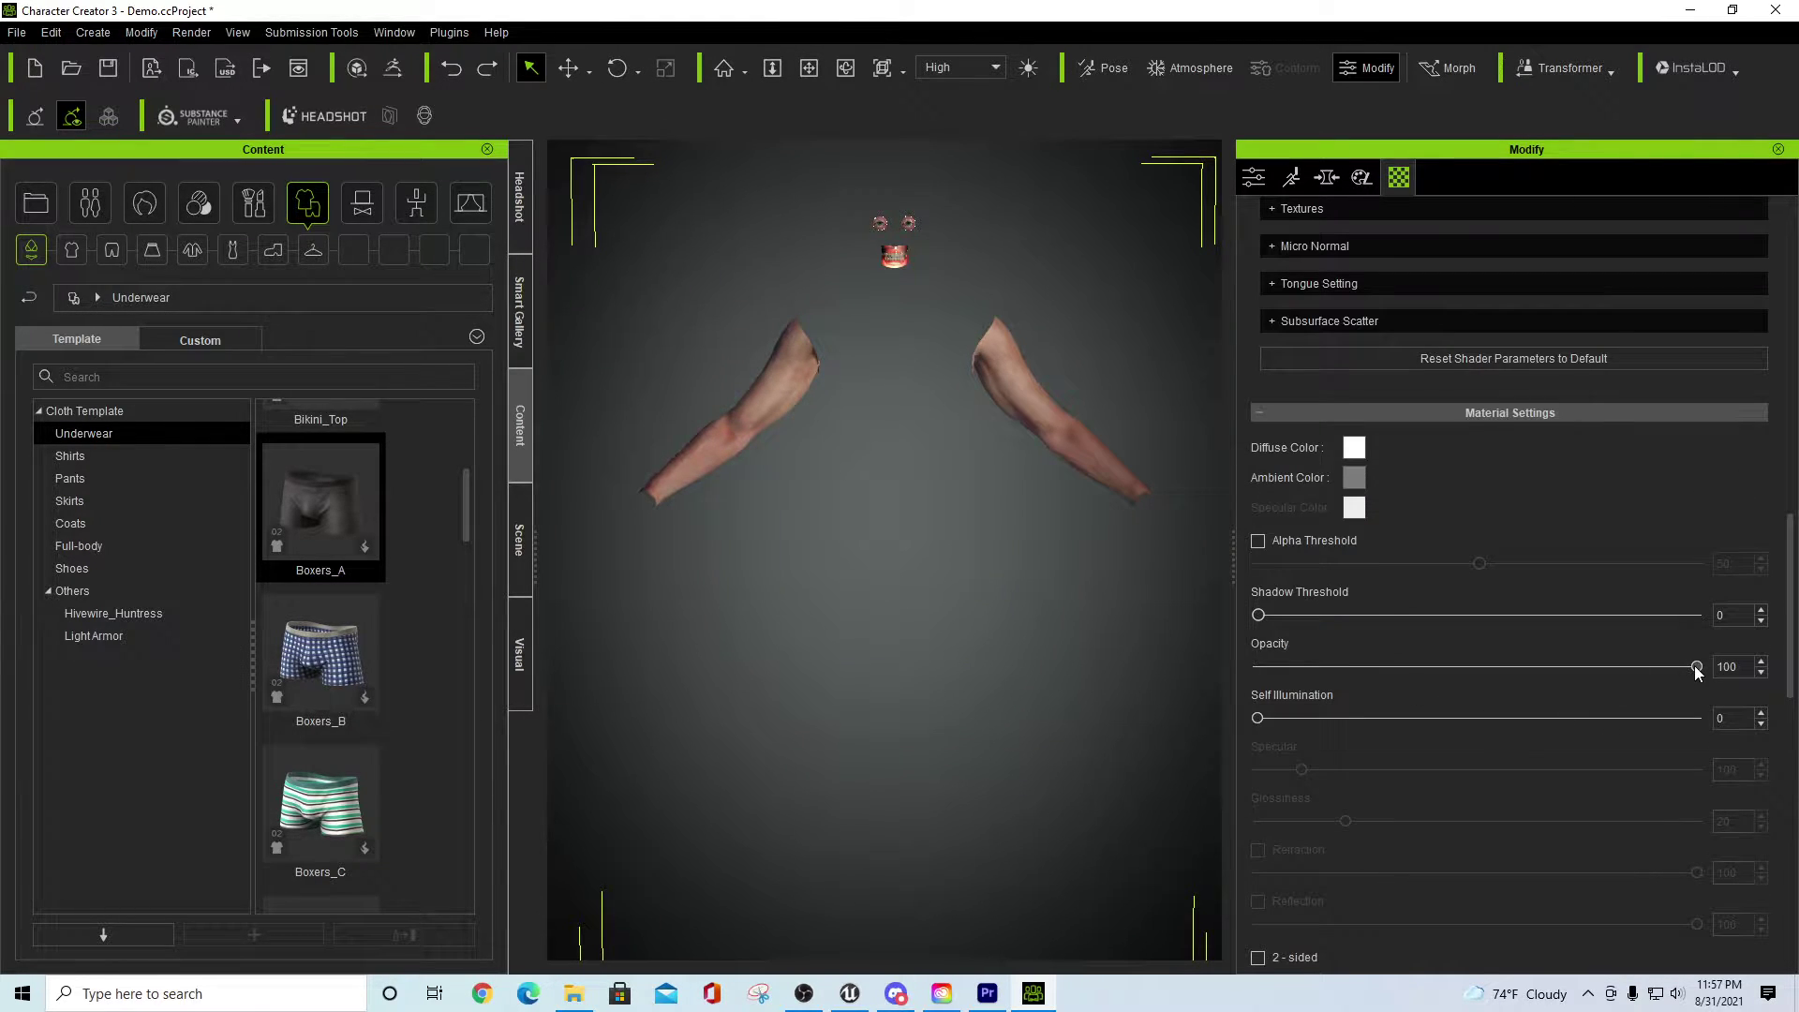
left_click(1695, 666)
key("Home")
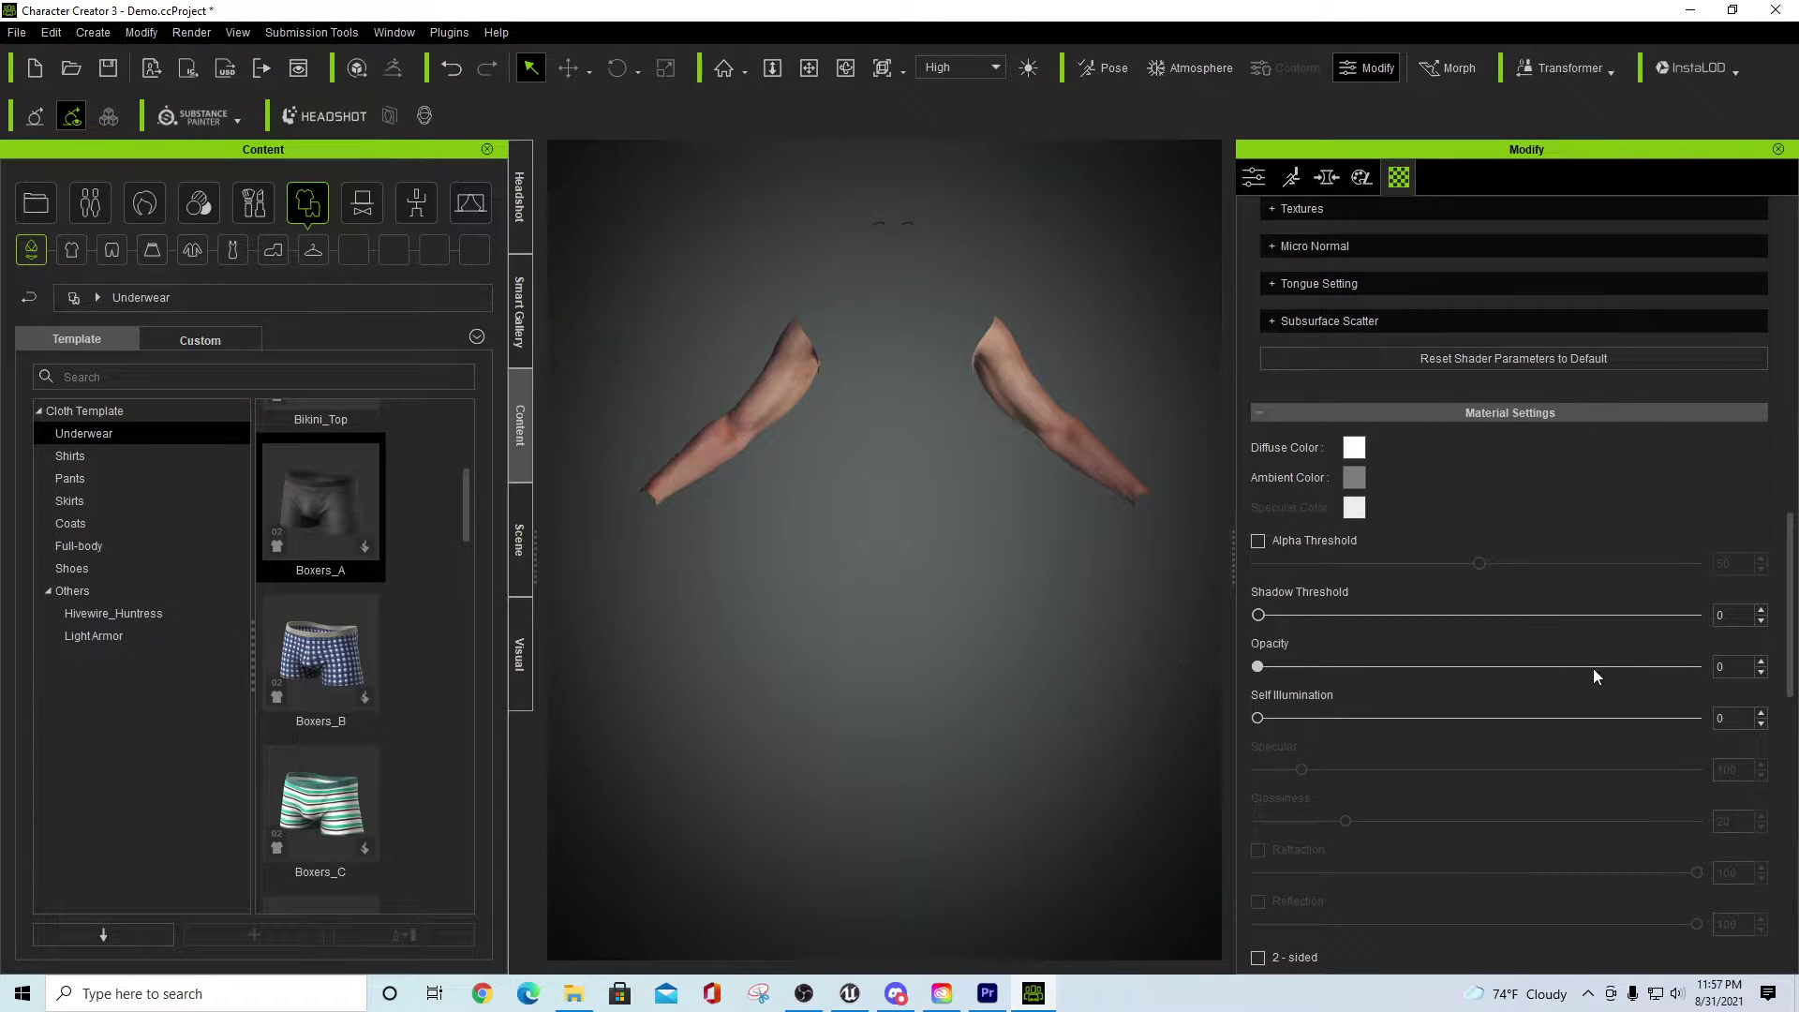
scroll(1040, 586, "up", 2)
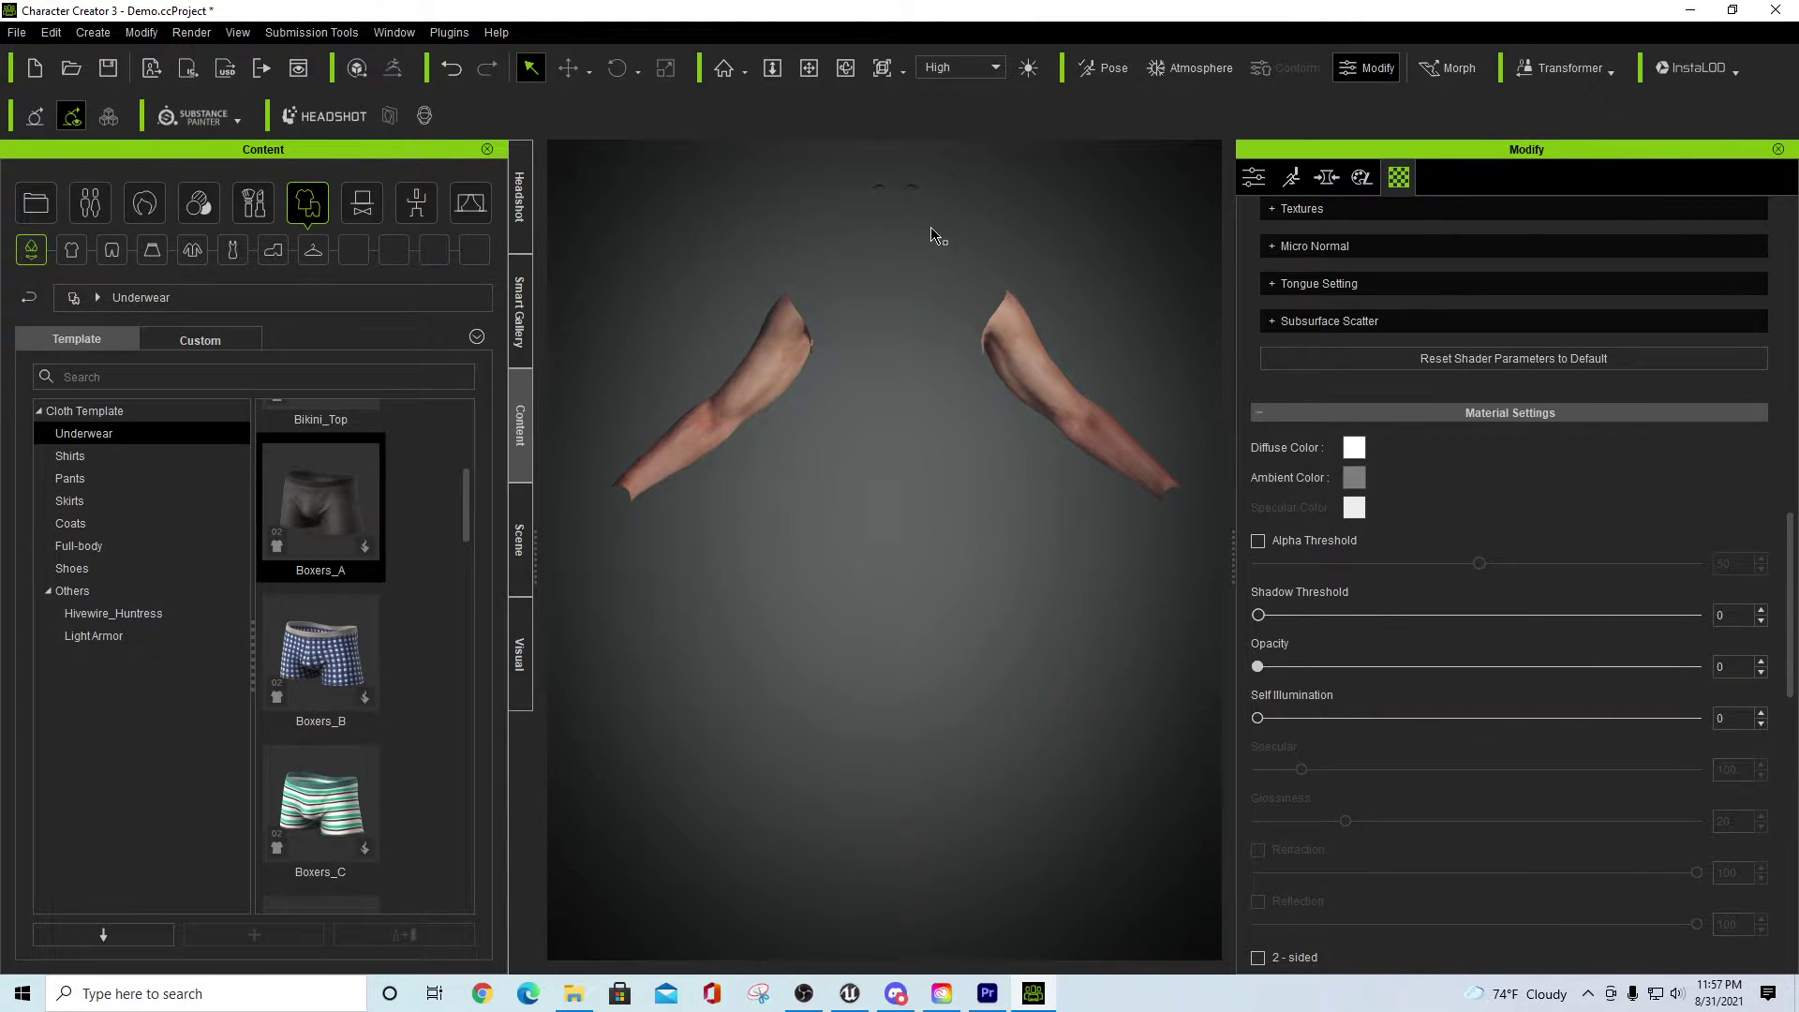
left_click(919, 194)
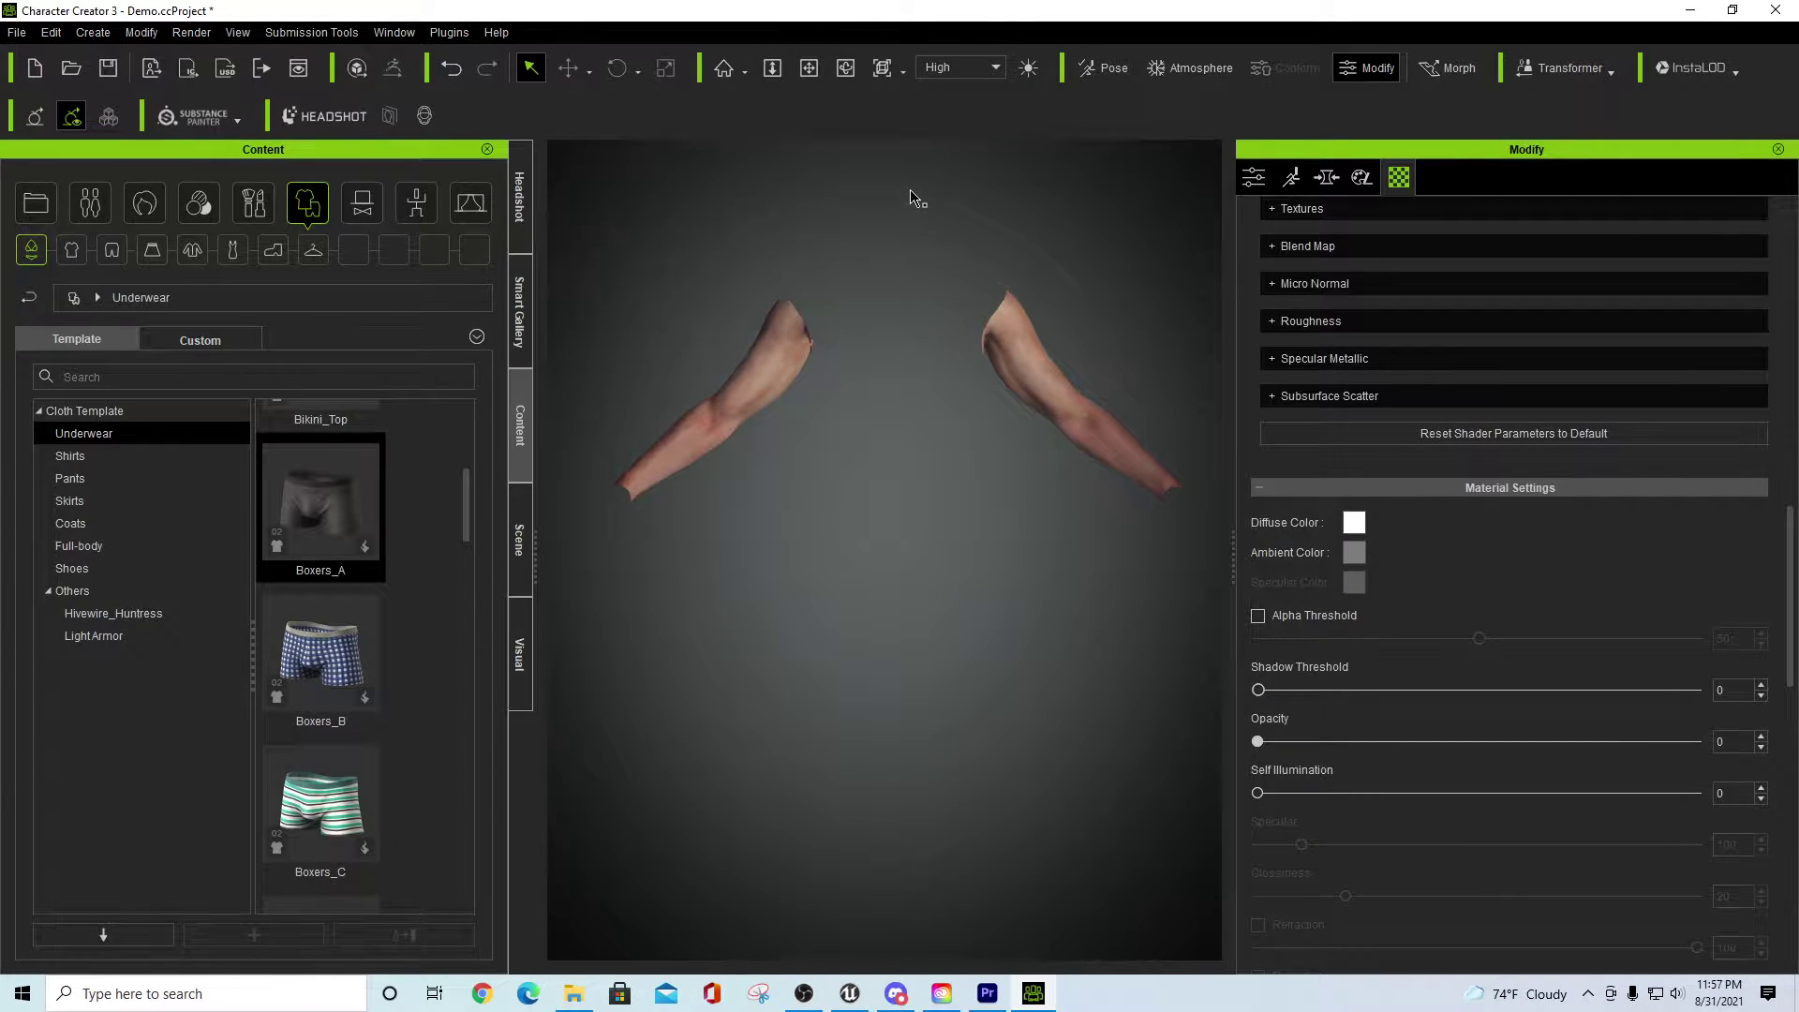
- Examine the empty head area above the isolated arms from several angles for remaining tear line geometry
scroll(919, 216, "up", 2)
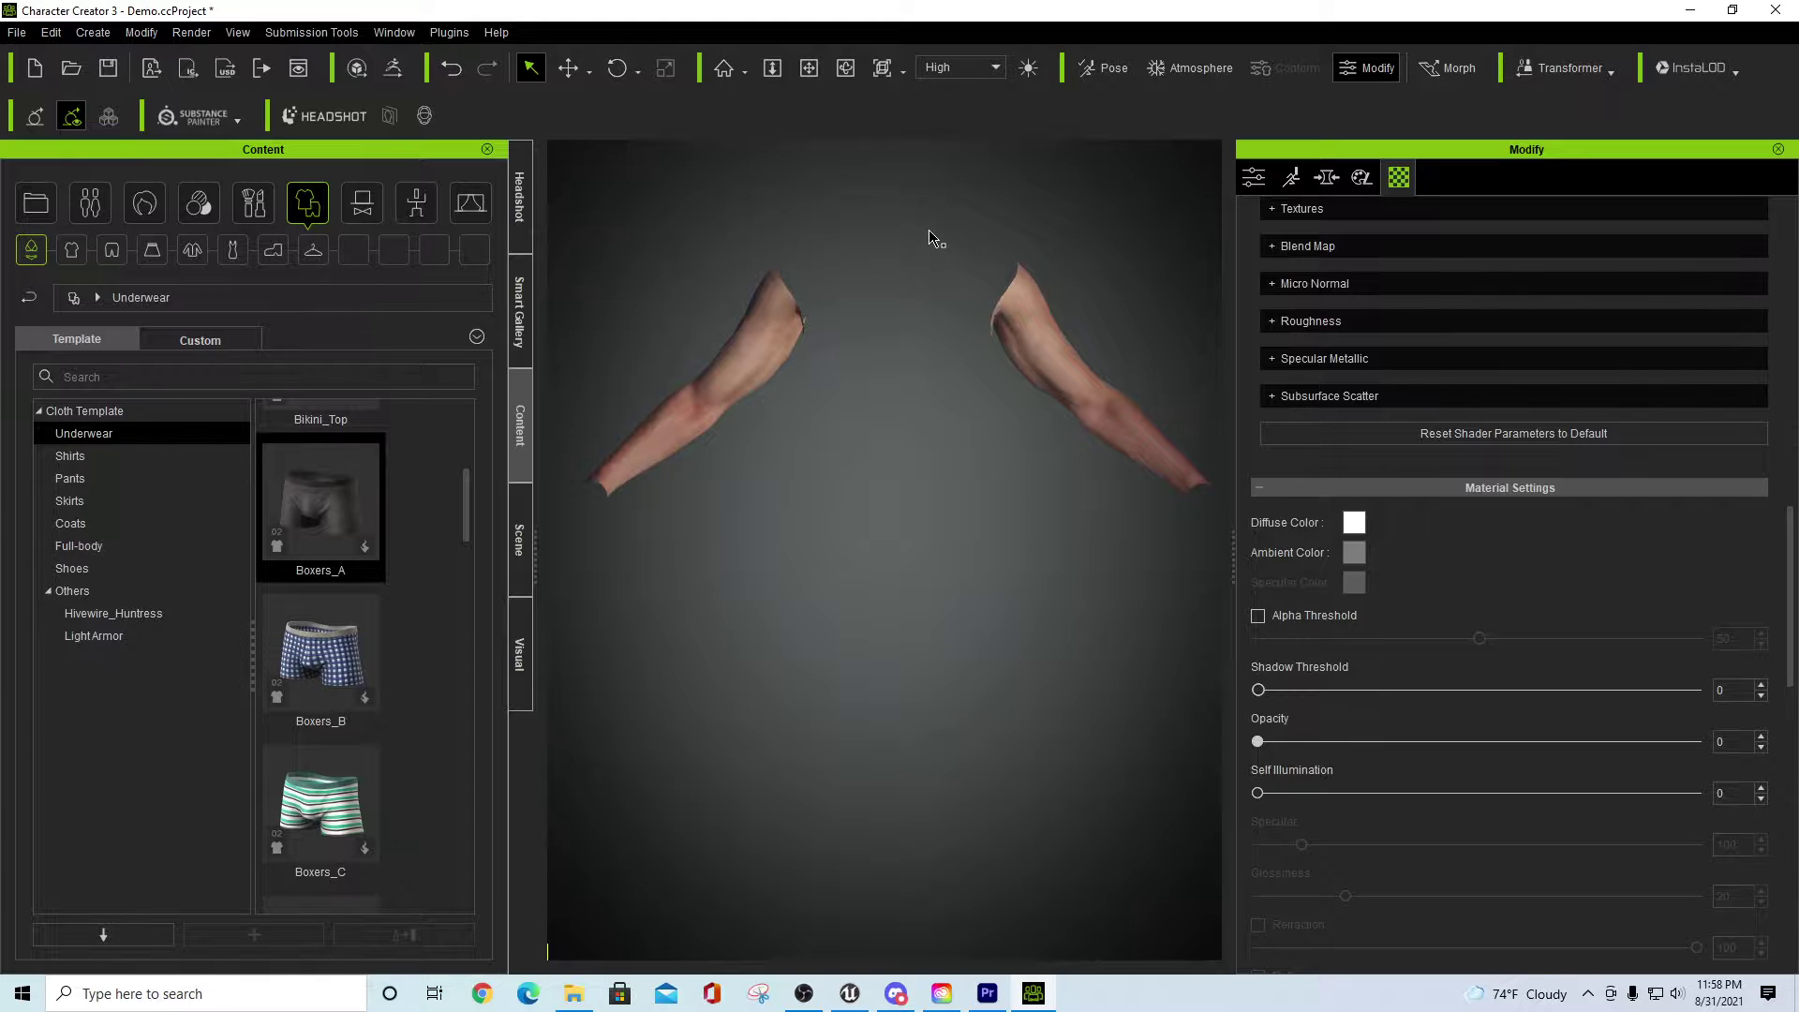
right_click_drag(932, 244, 937, 391)
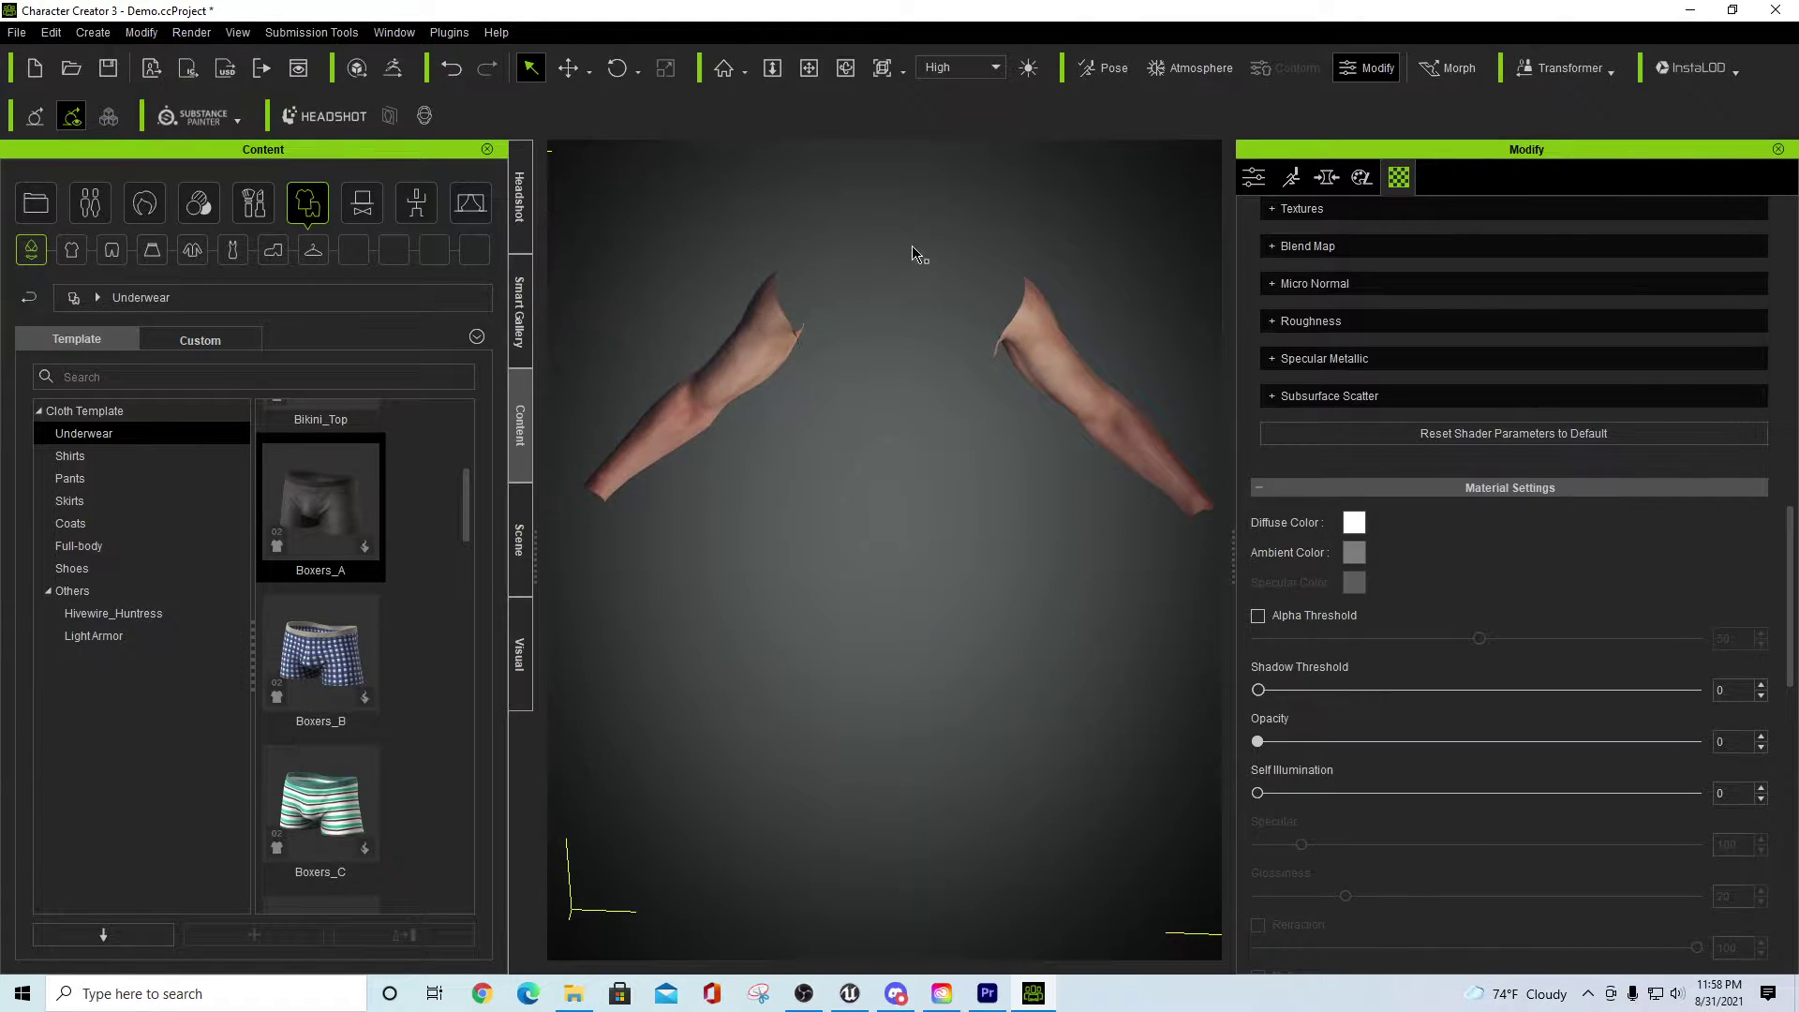
scroll(923, 263, "up", 2)
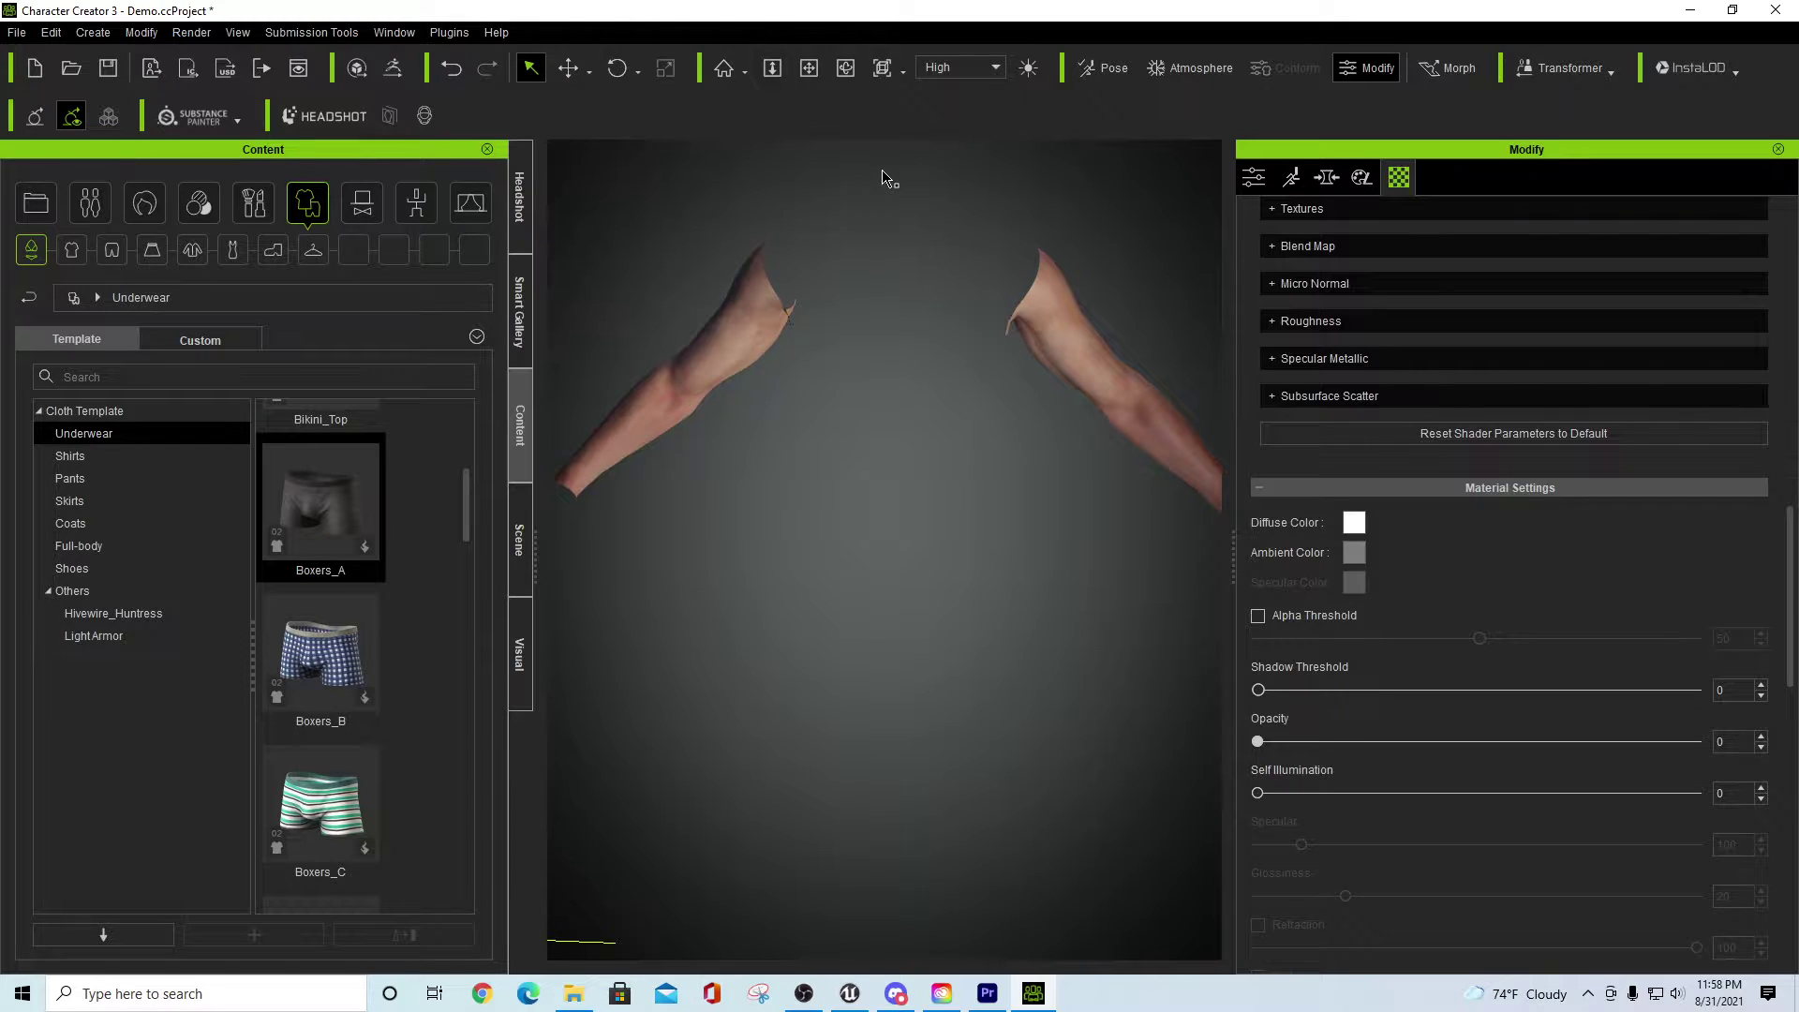
scroll(872, 173, "up", 1)
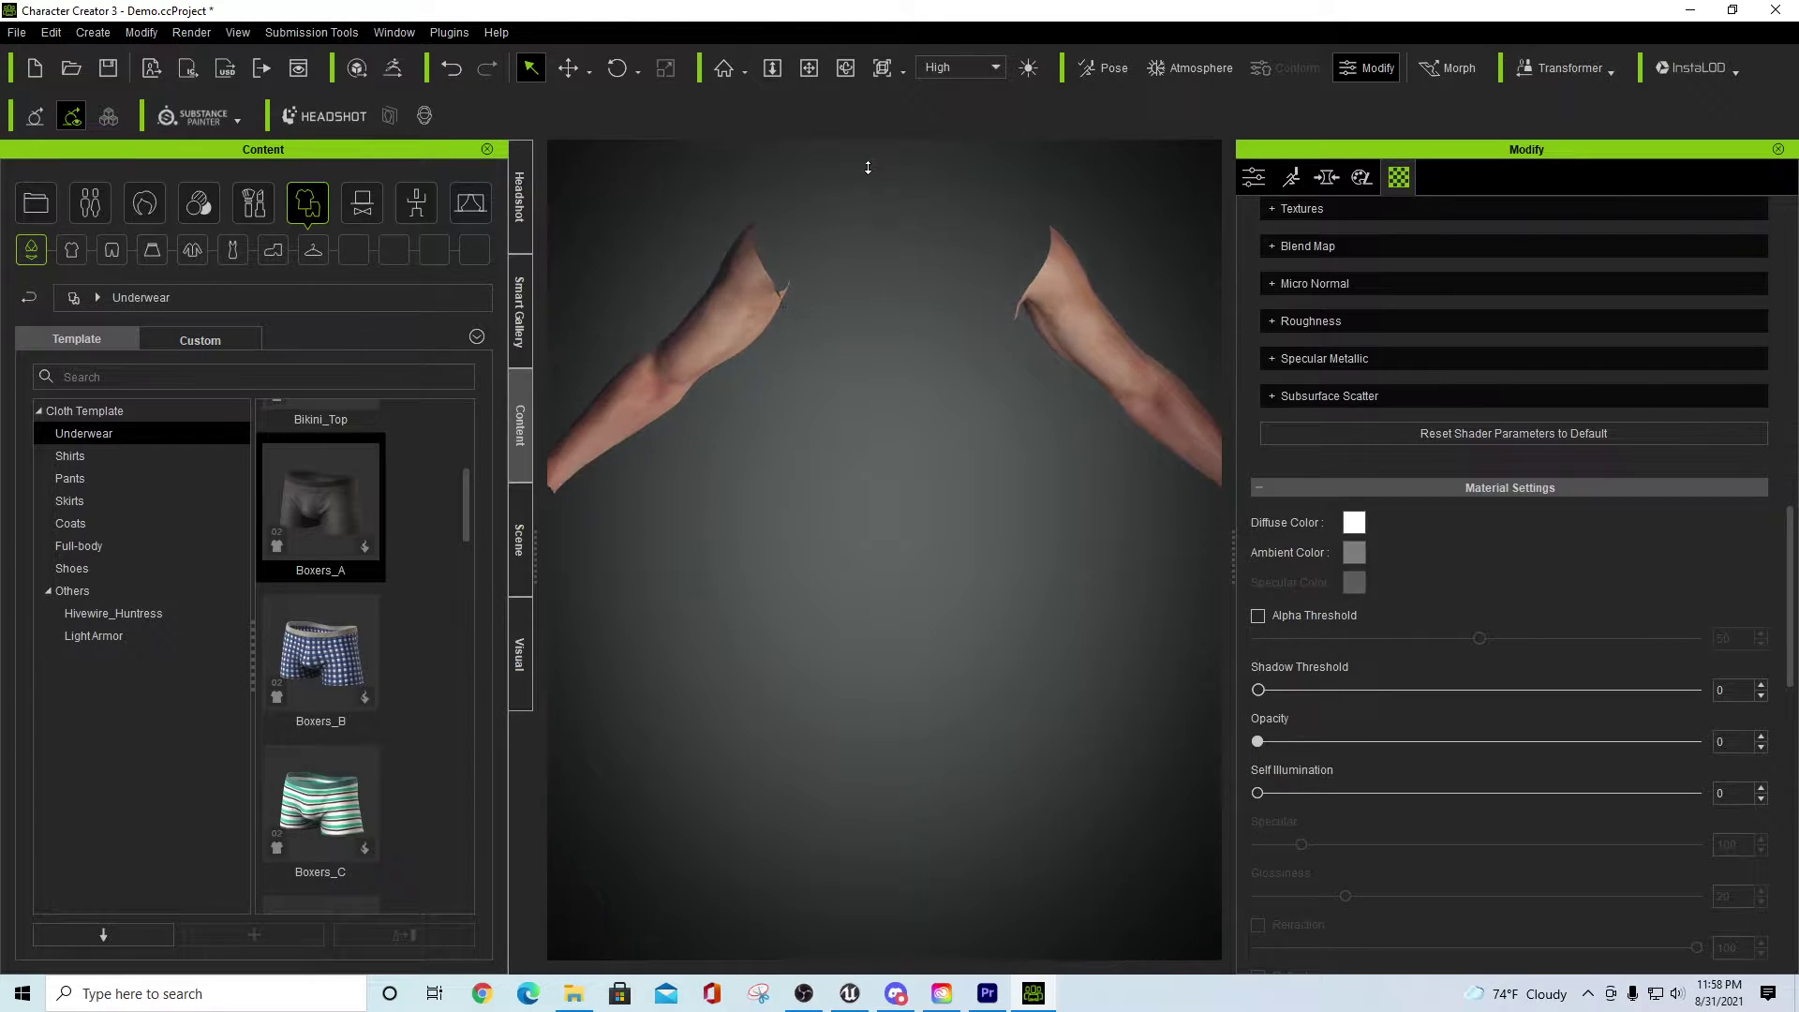
right_click_drag(937, 216, 944, 269)
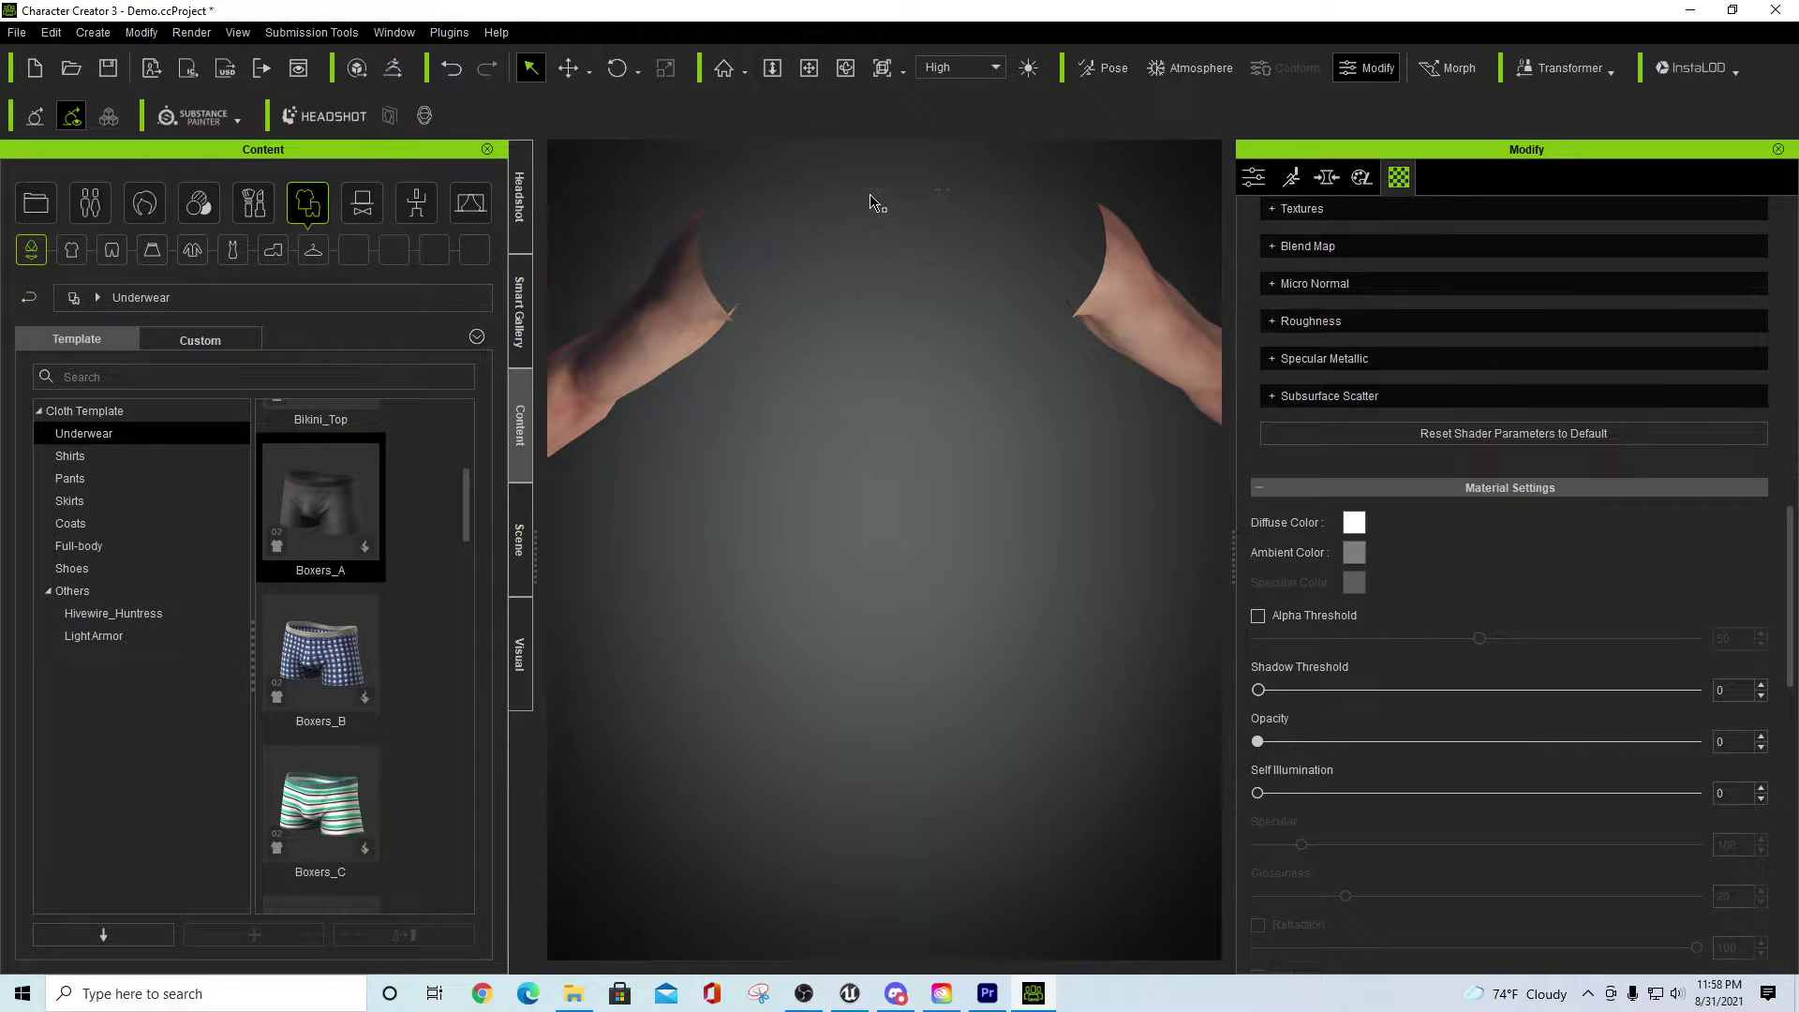
scroll(964, 243, "down", 3)
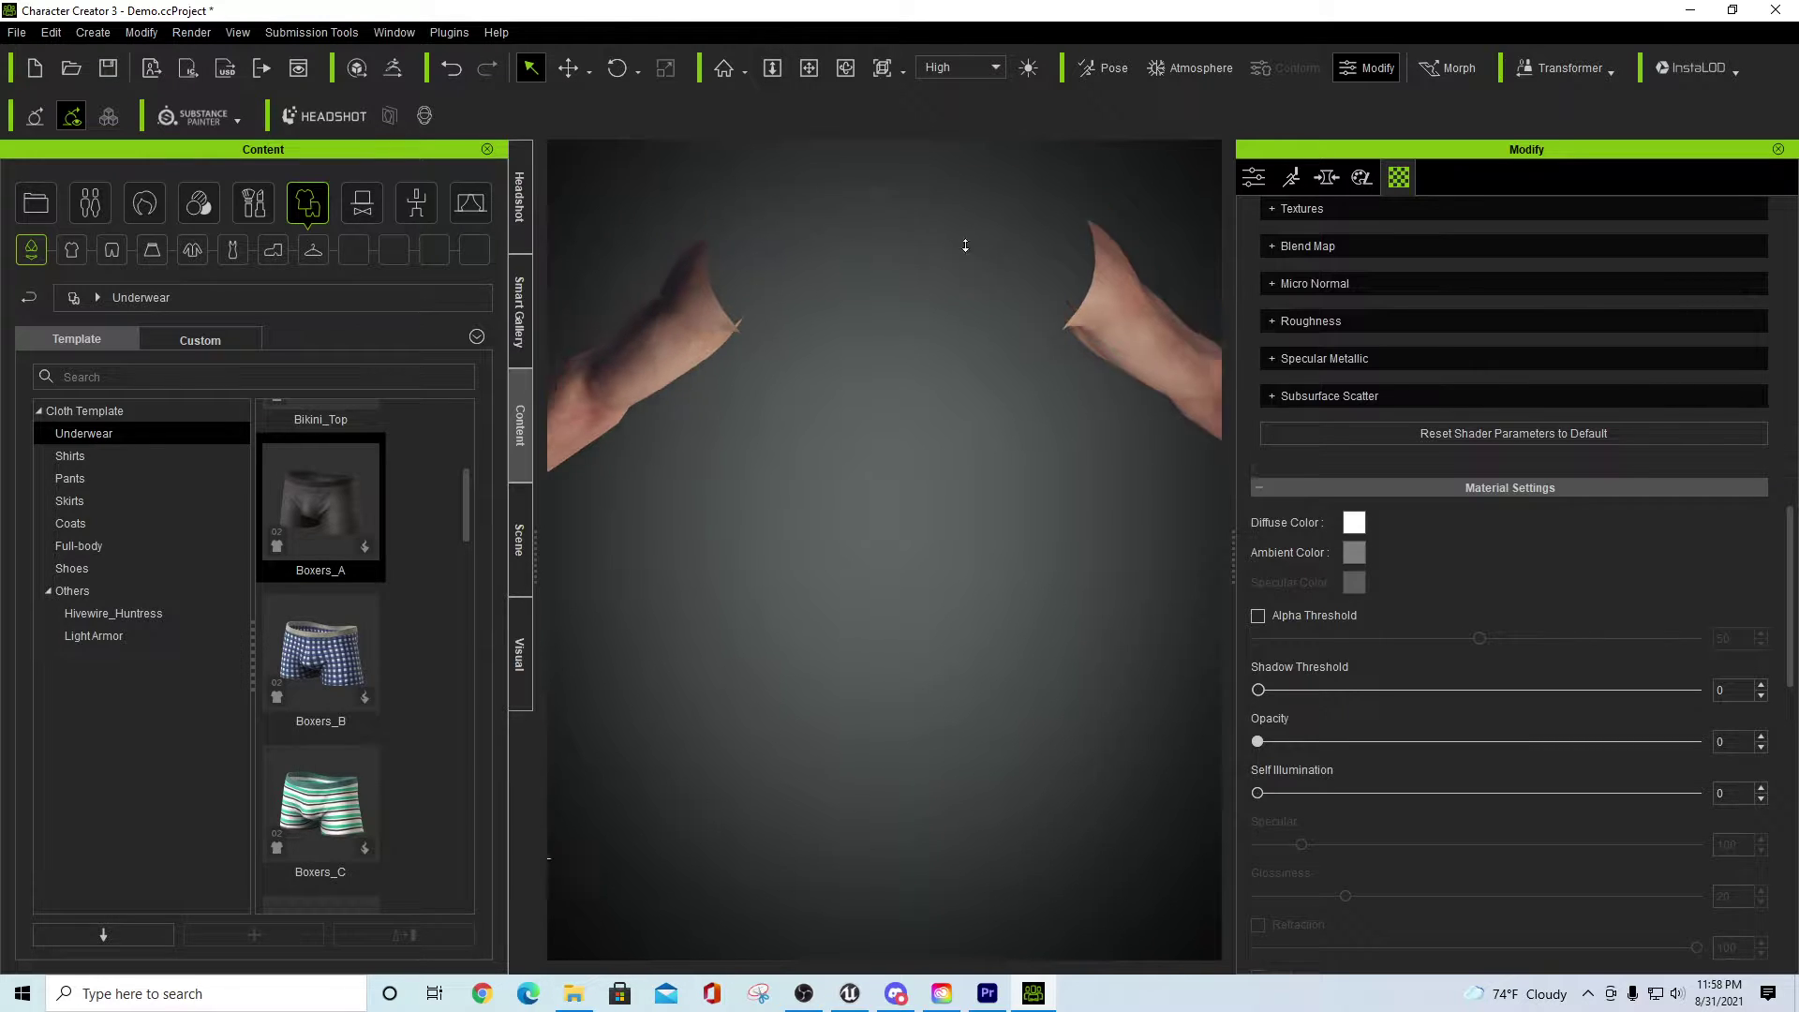
scroll(915, 505, "down", 2)
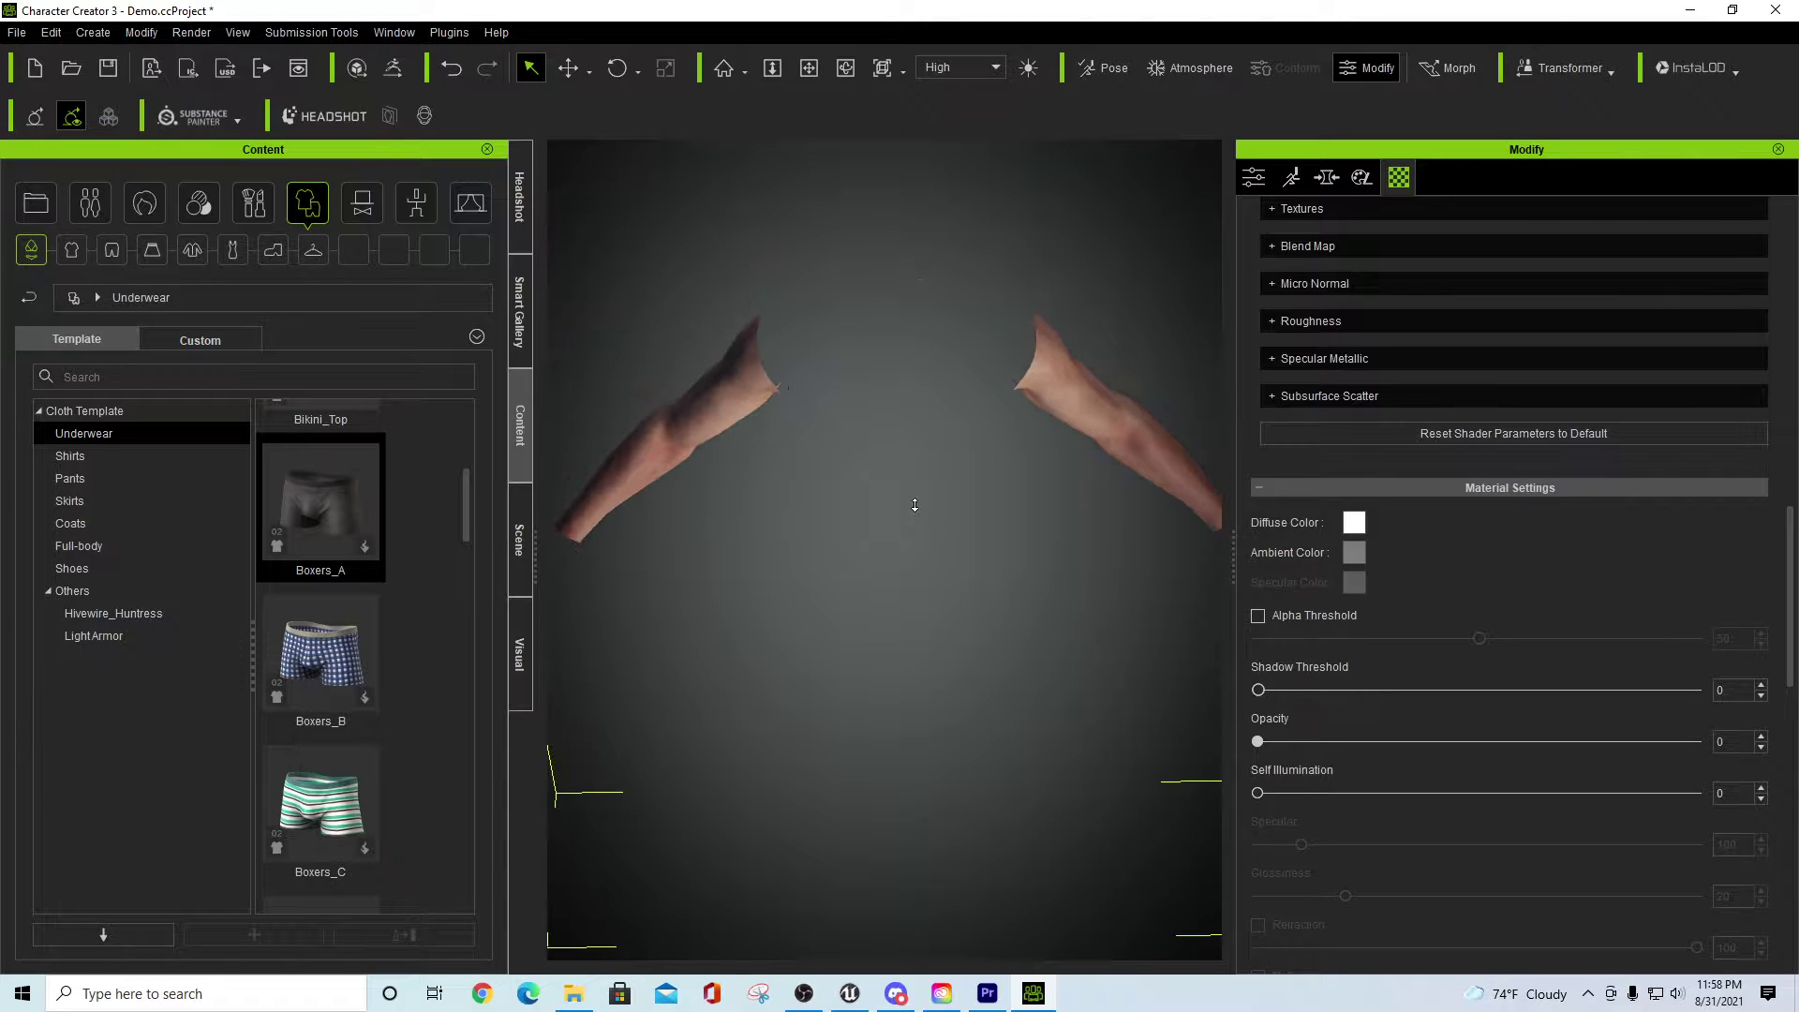
right_click_drag(916, 506, 957, 375)
scroll(898, 338, "down", 5)
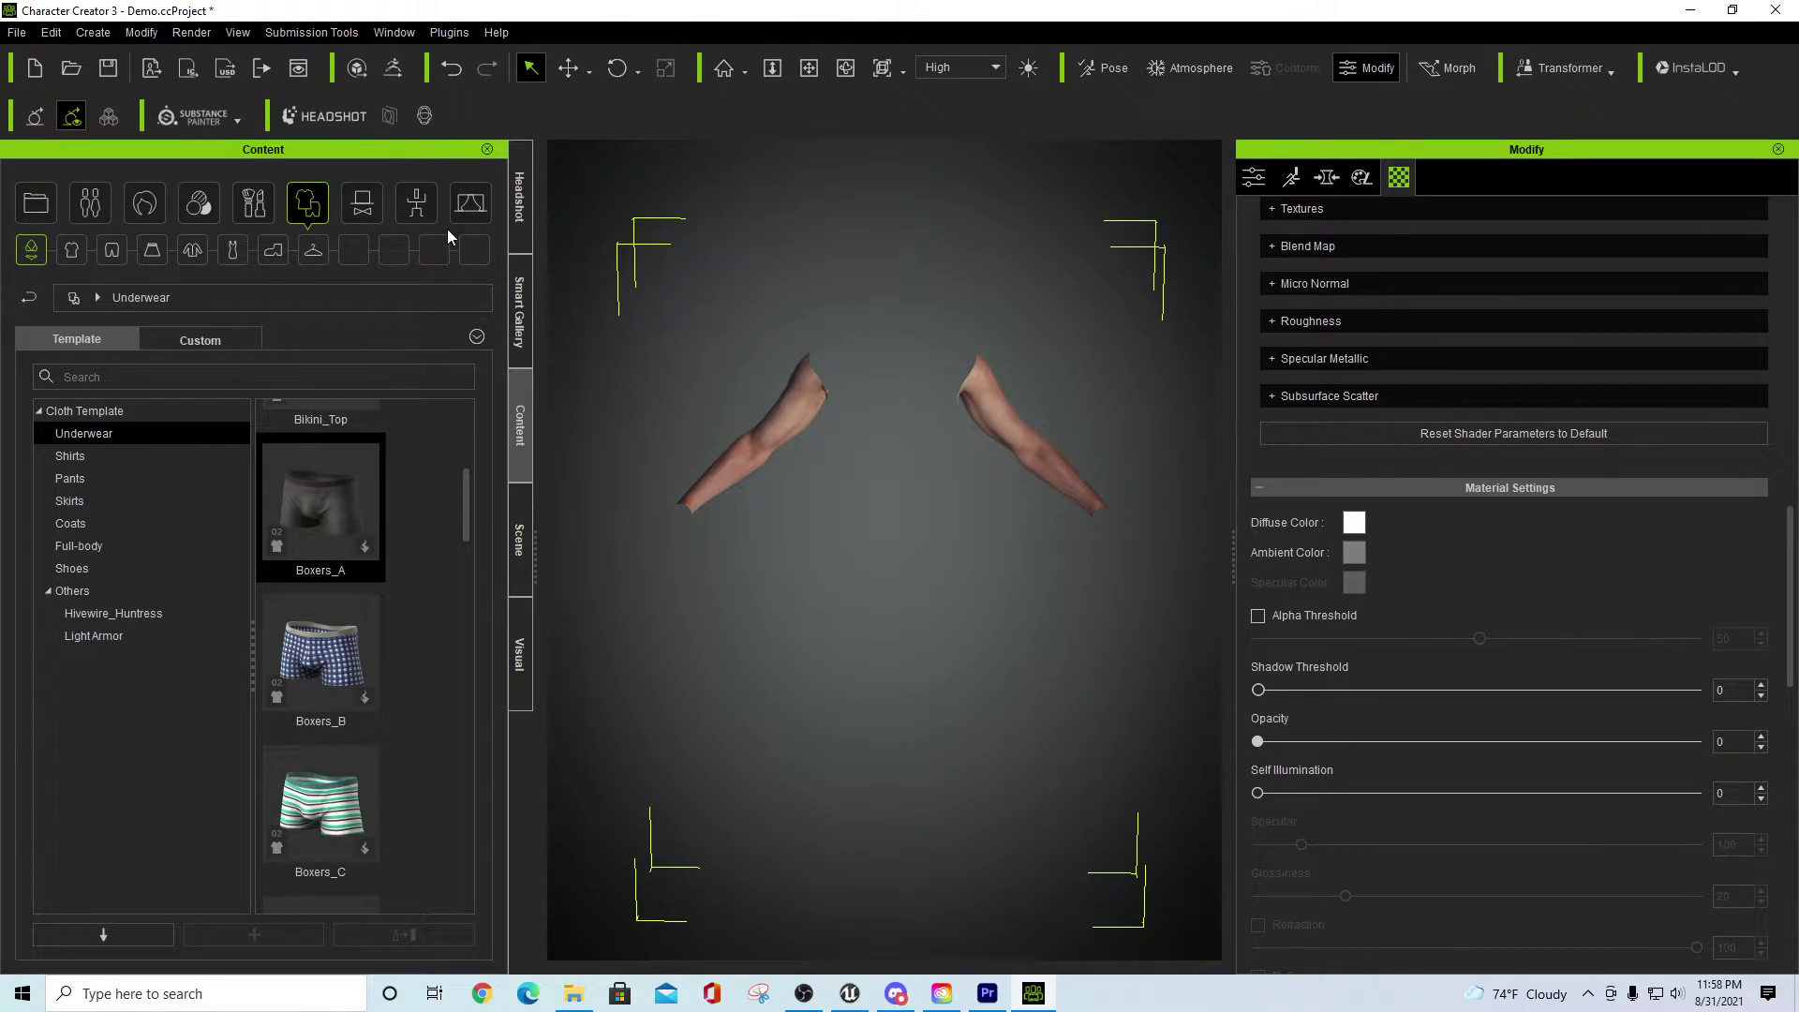
- Open the Hide Body Mesh Tool for the invisible boxers, accept the factory settings warning, and hide the arms
left_click(883, 626)
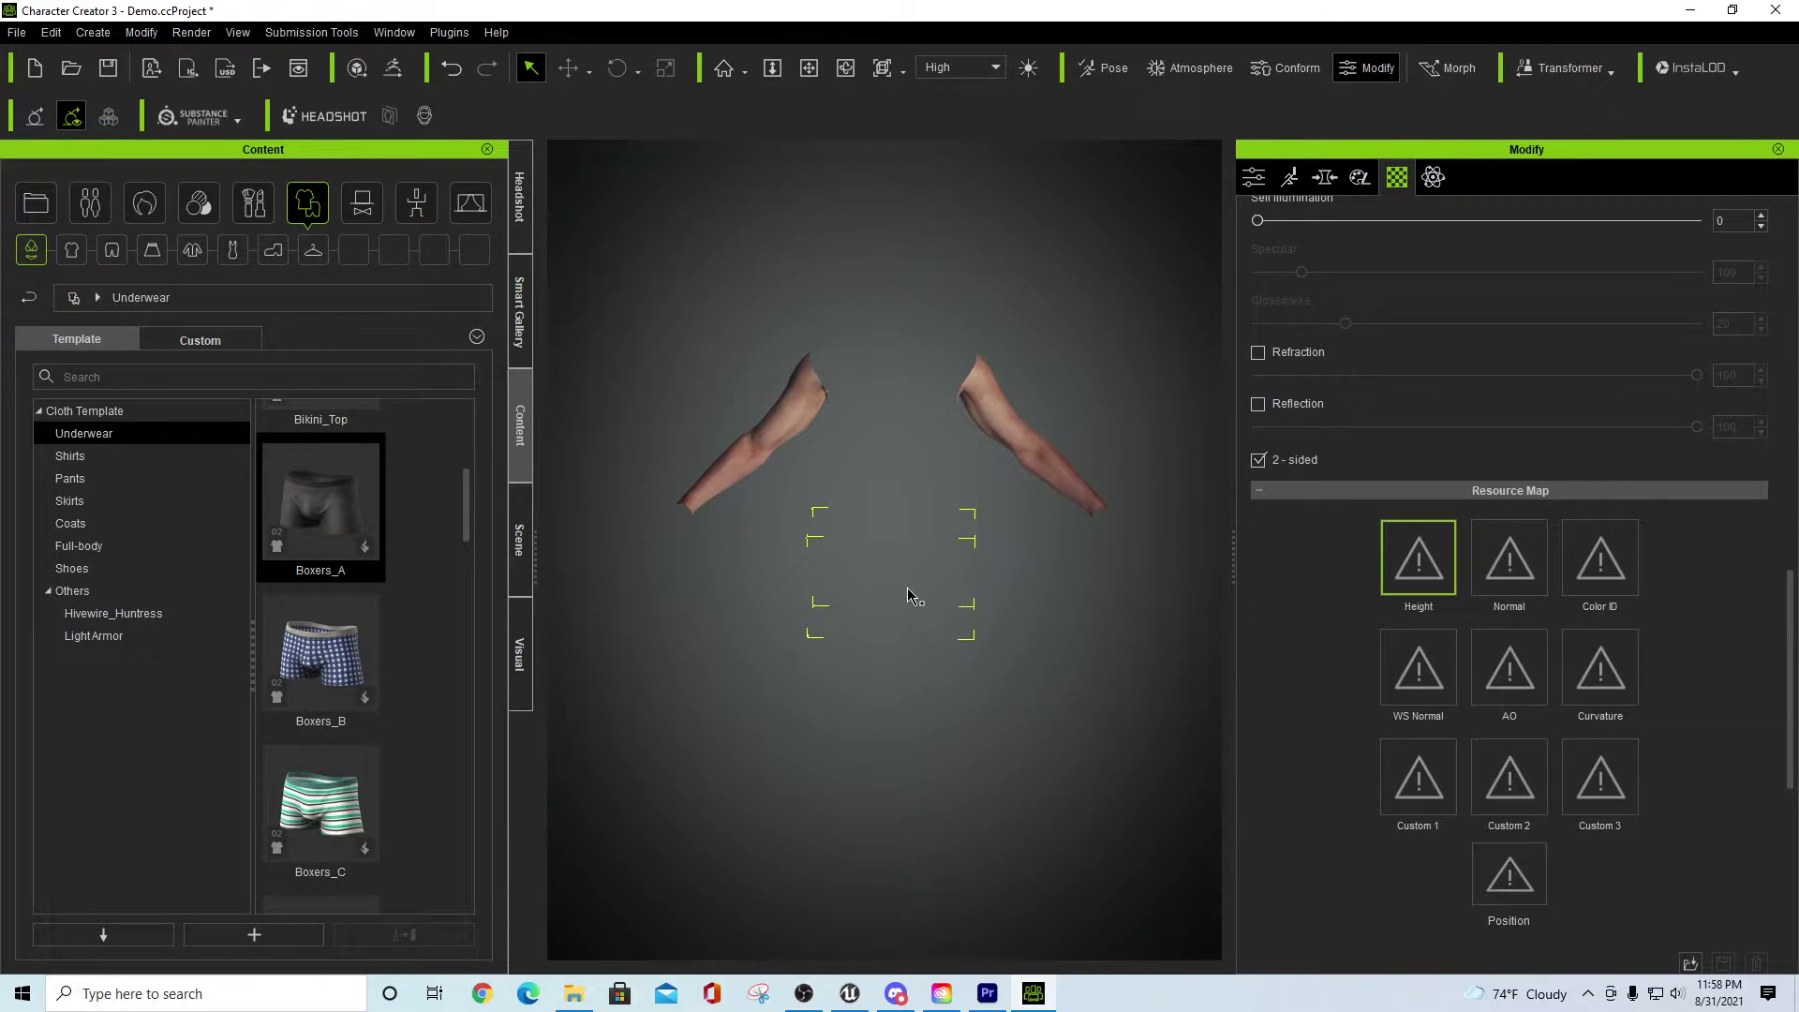
scroll(1545, 435, "up", 2)
scroll(1543, 435, "up", 10)
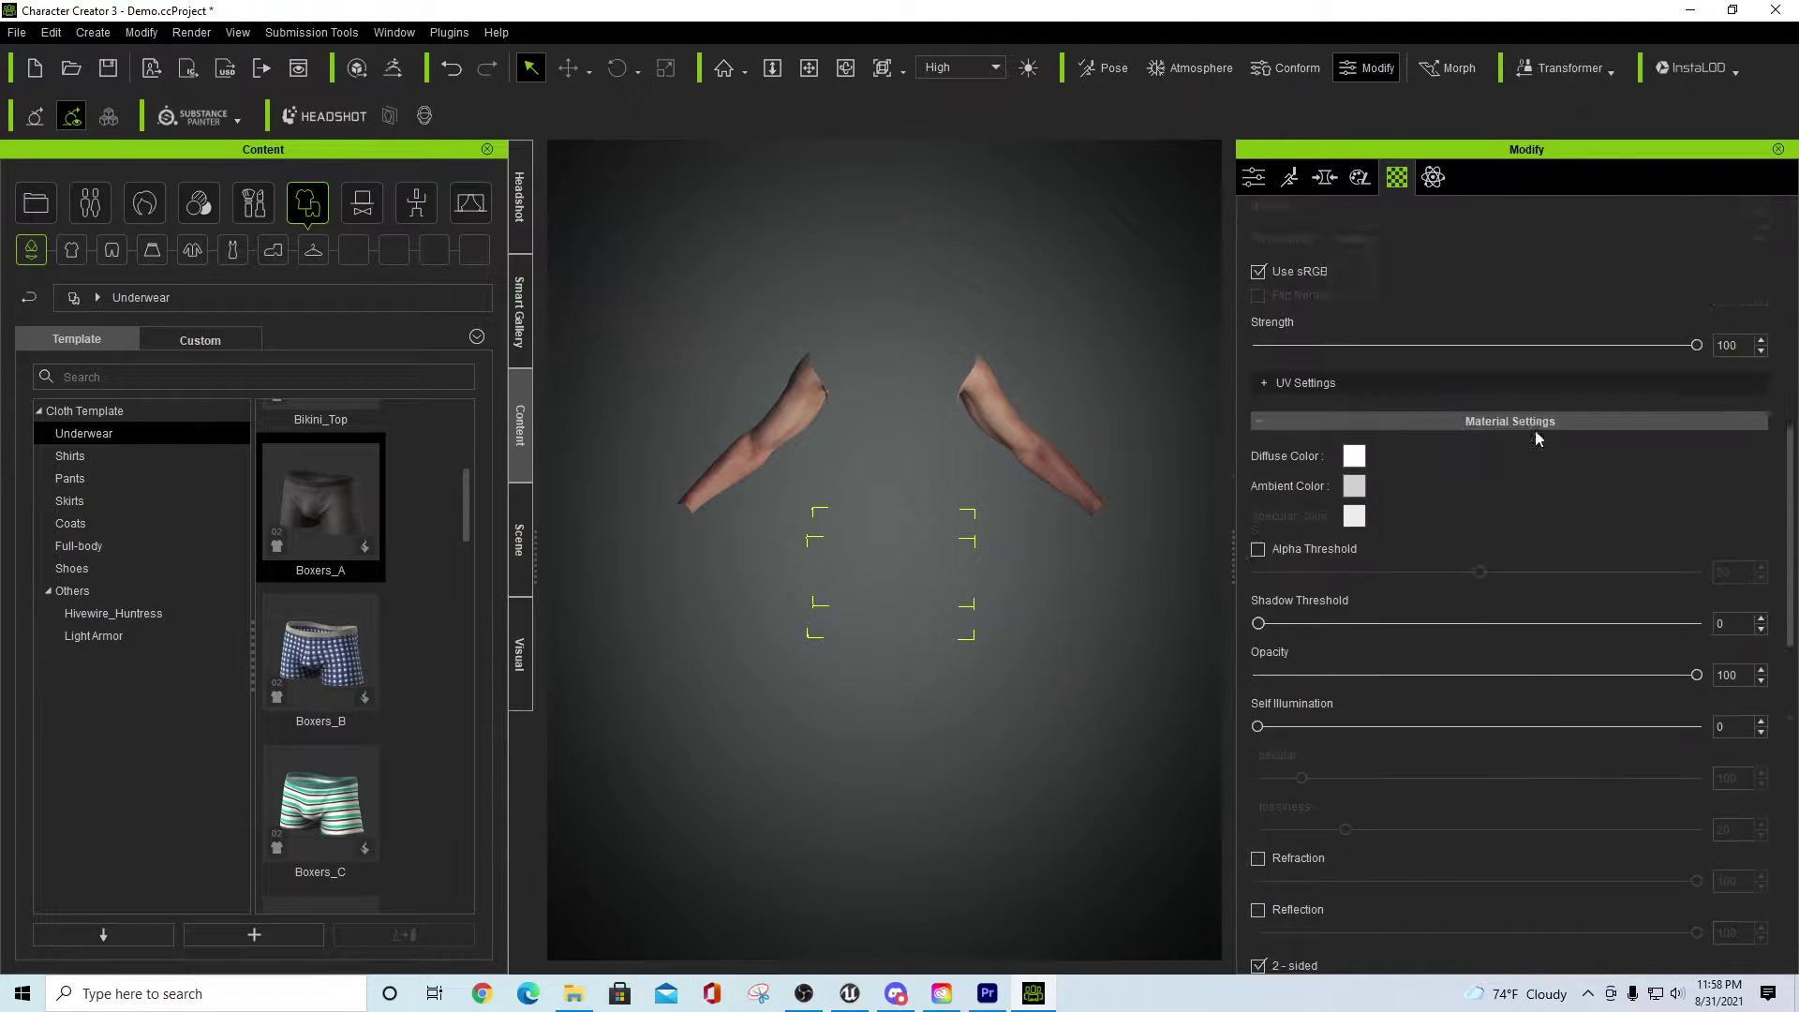
left_click(1252, 177)
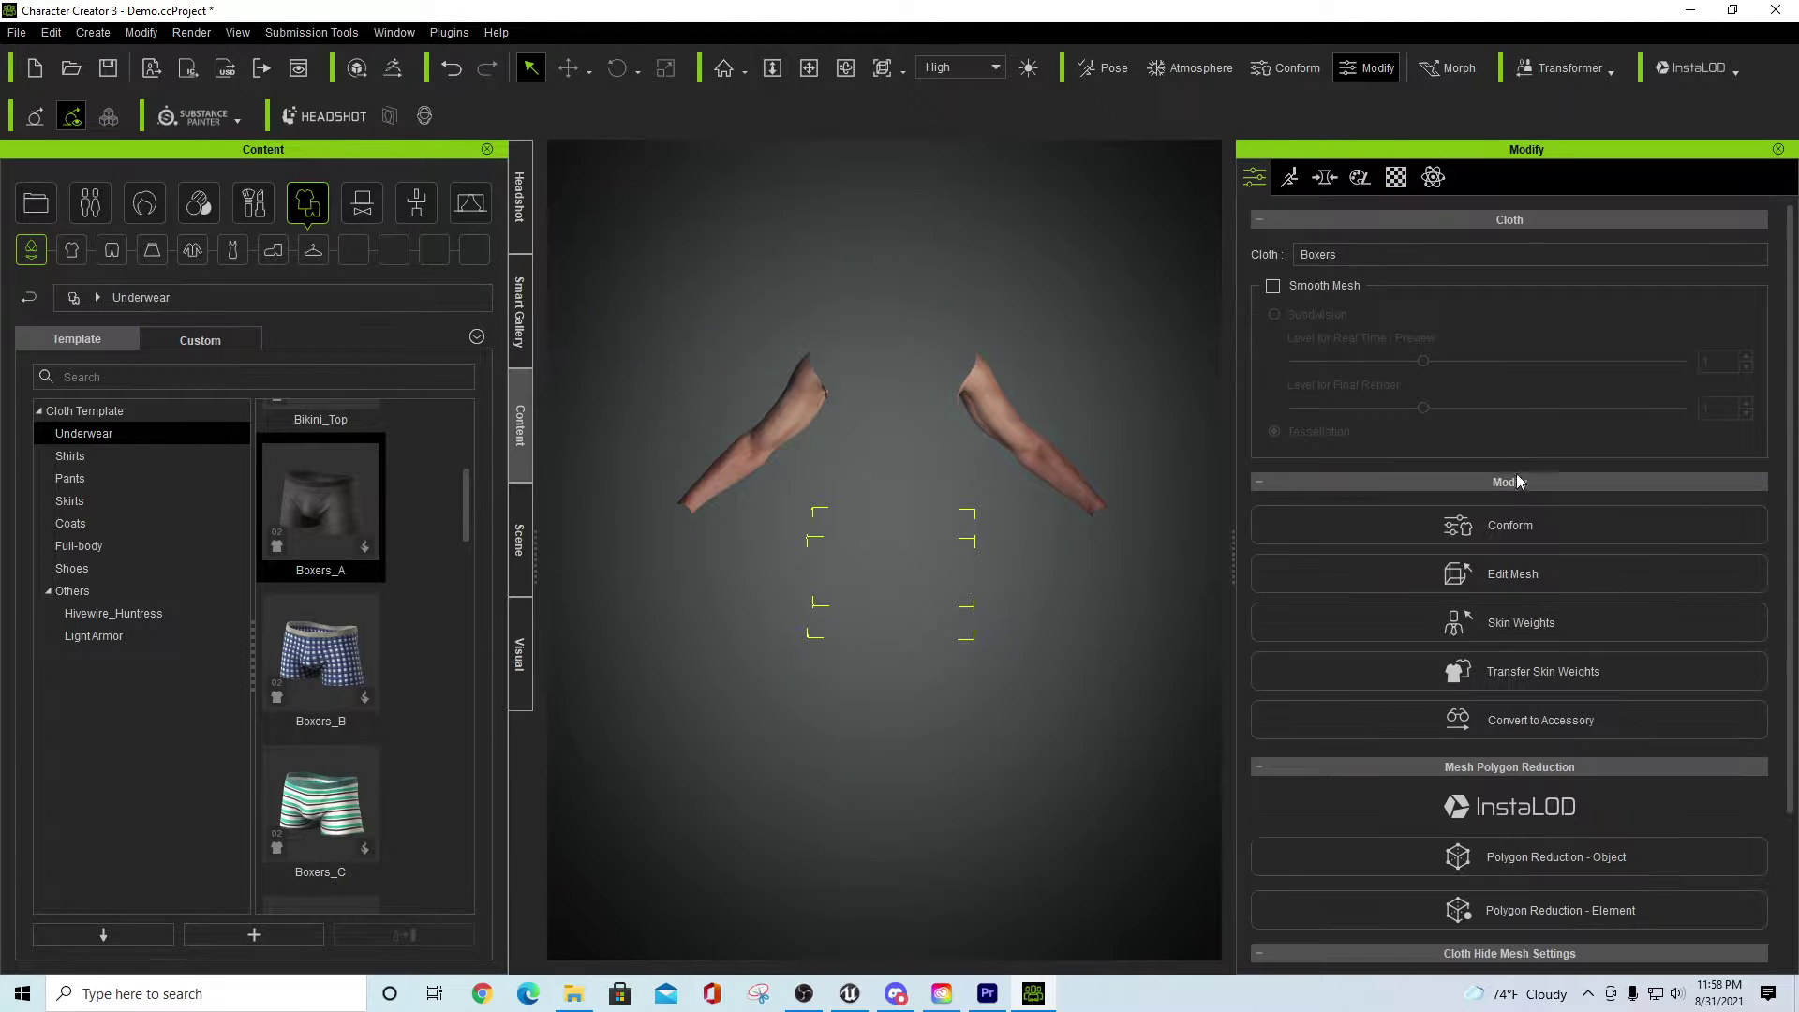
scroll(1582, 885, "down", 3)
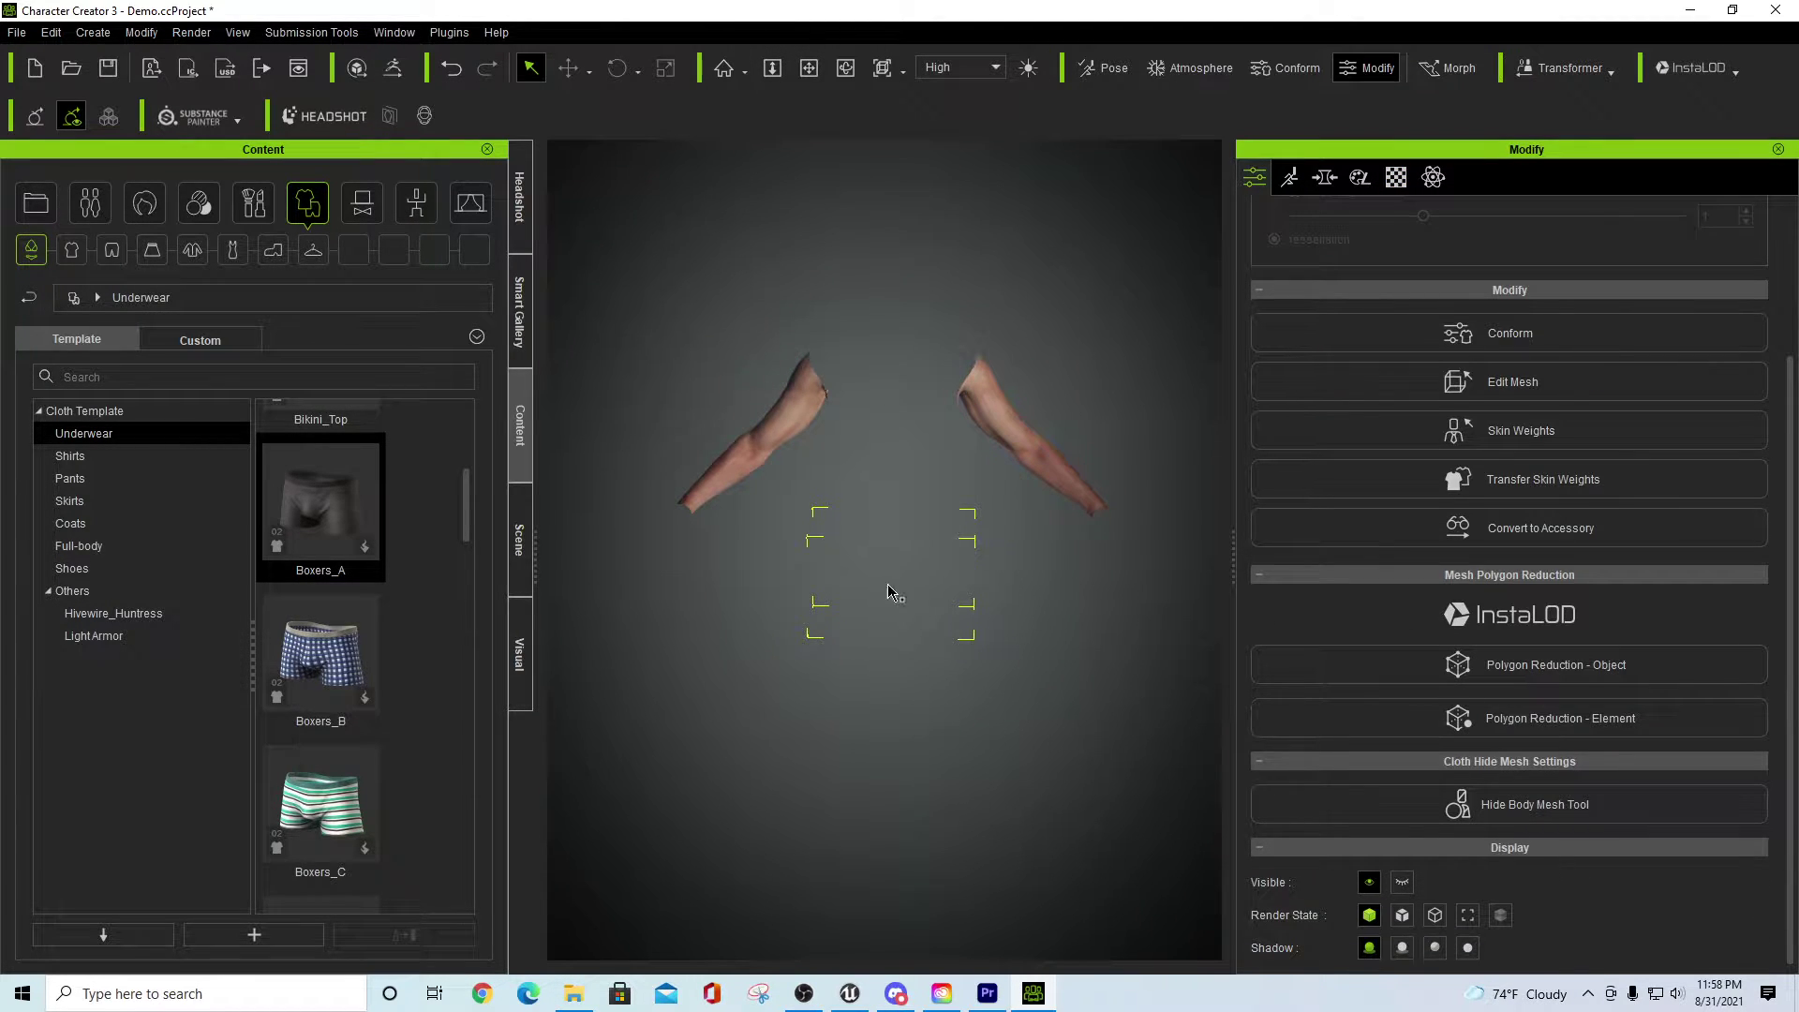
left_click(1524, 804)
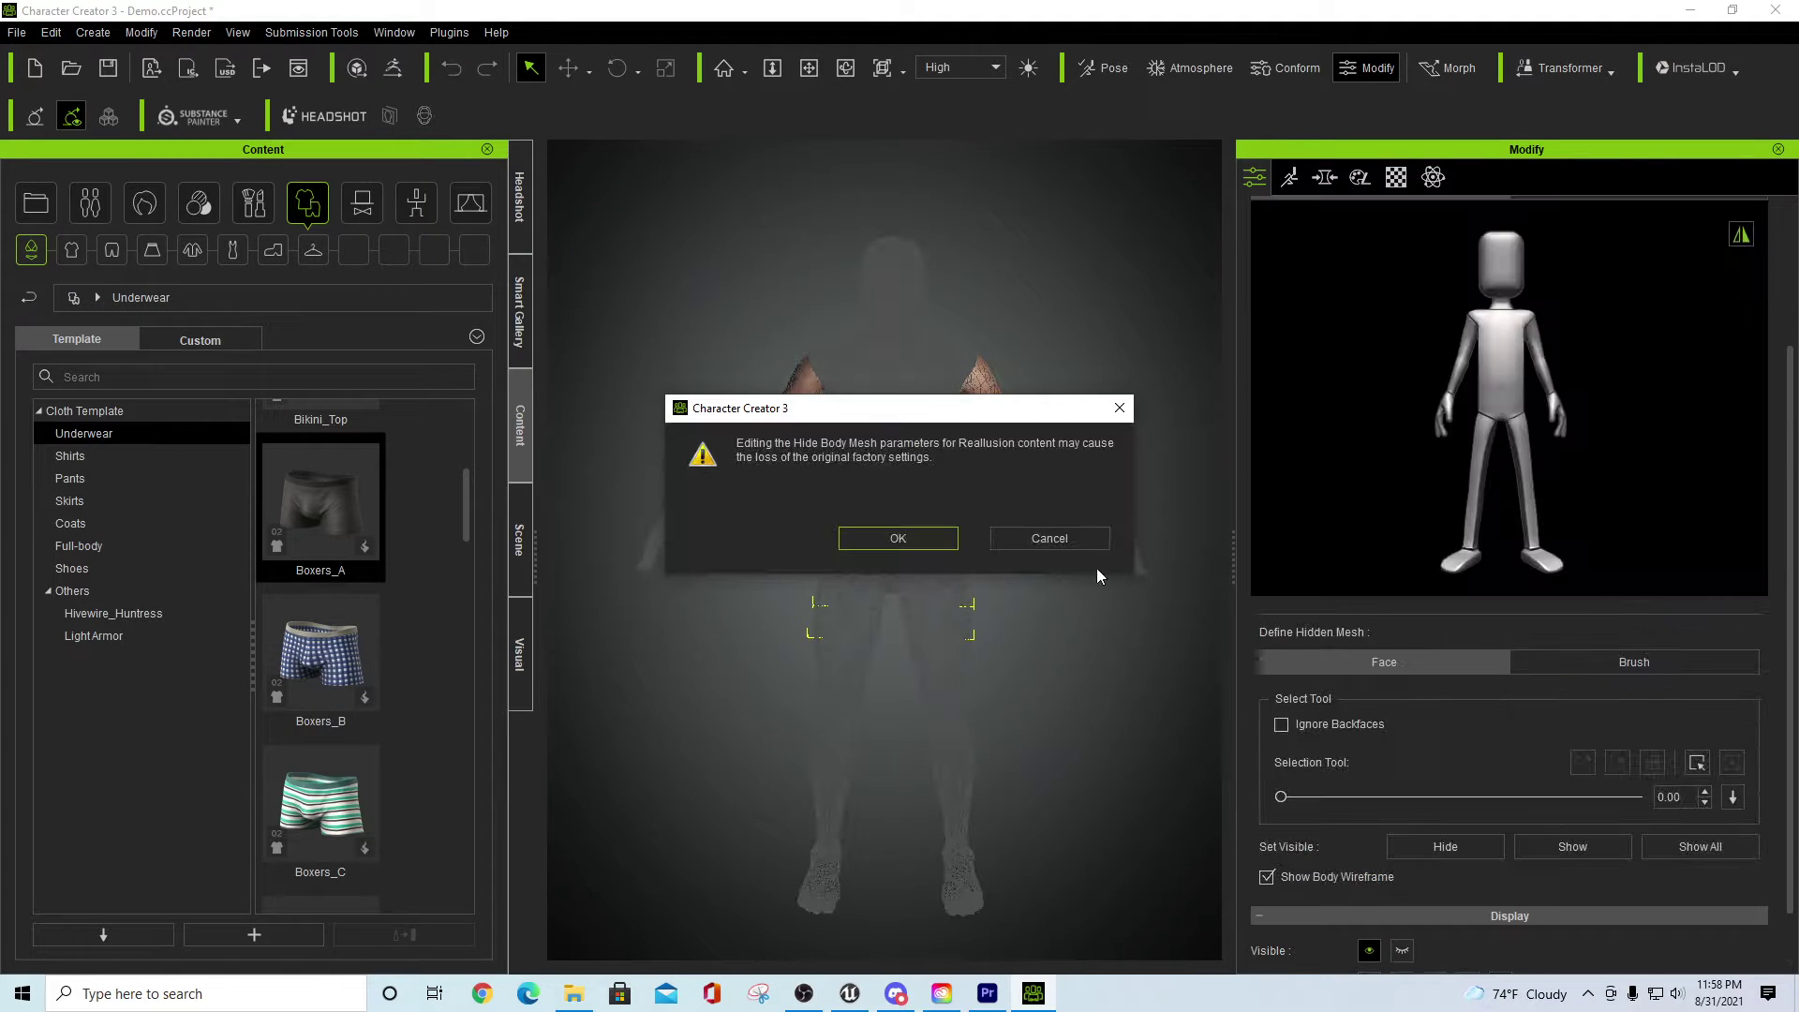
left_click(931, 546)
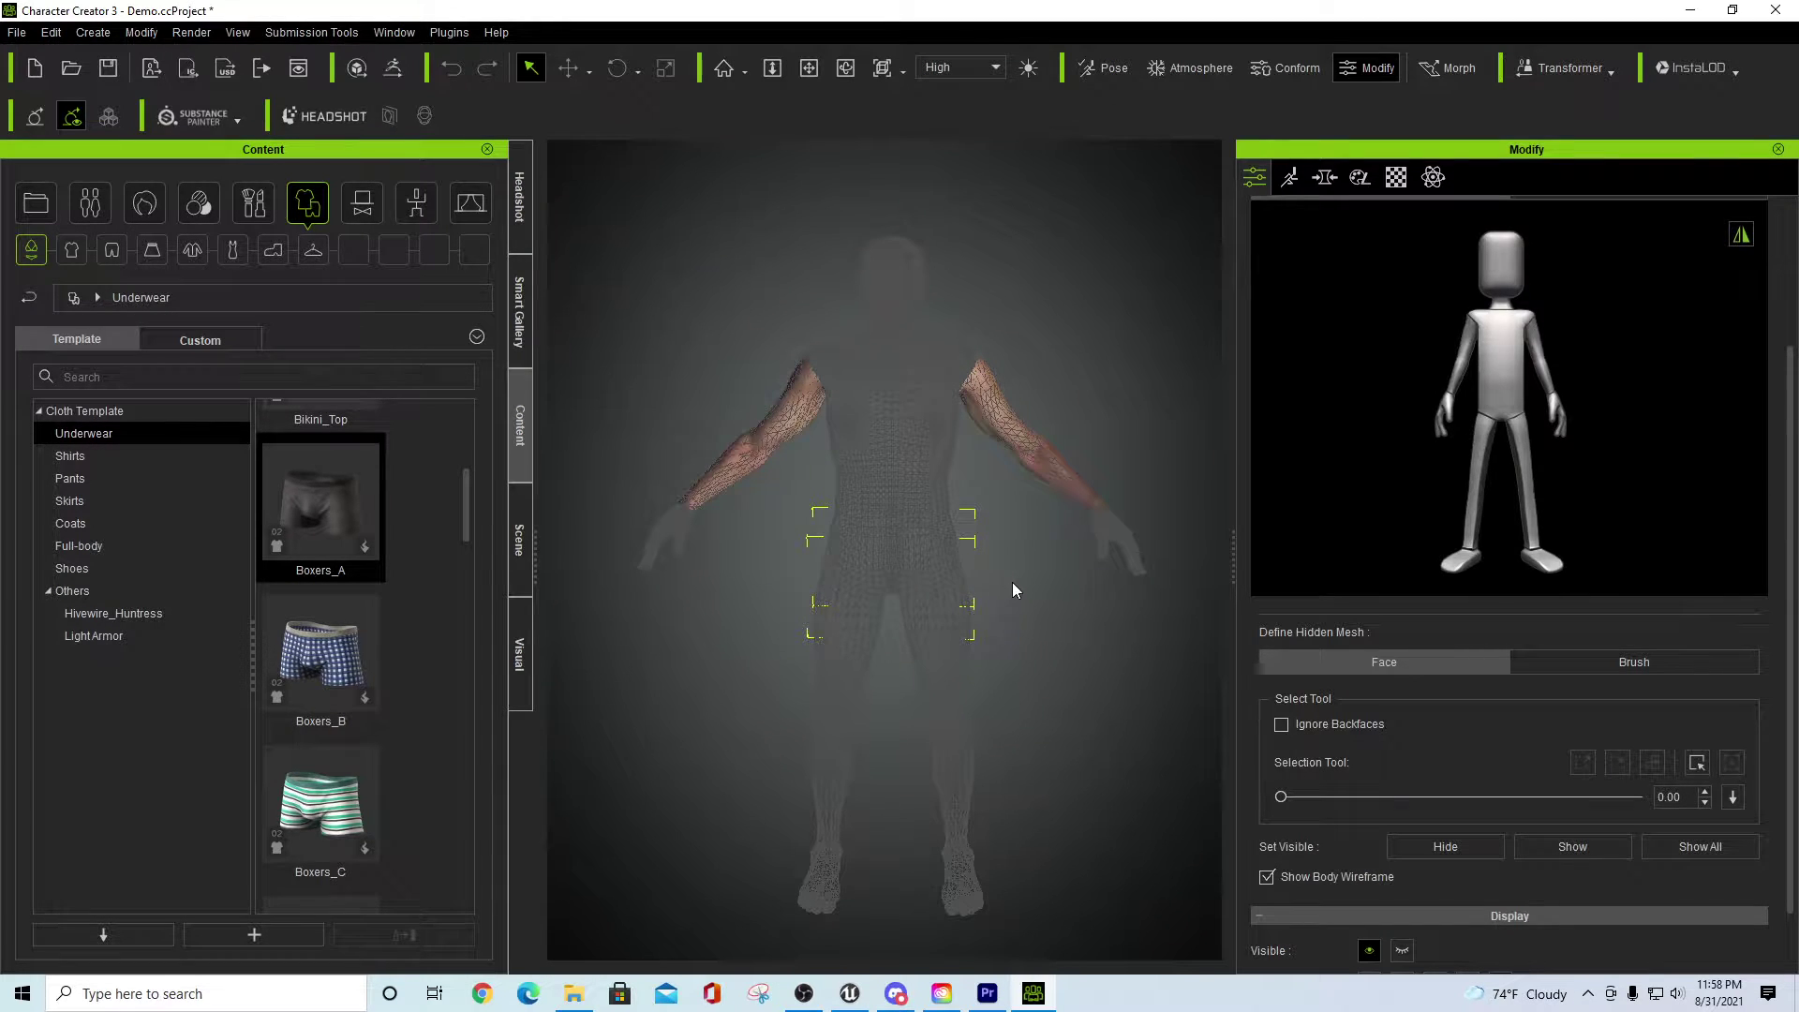
left_click(1467, 362)
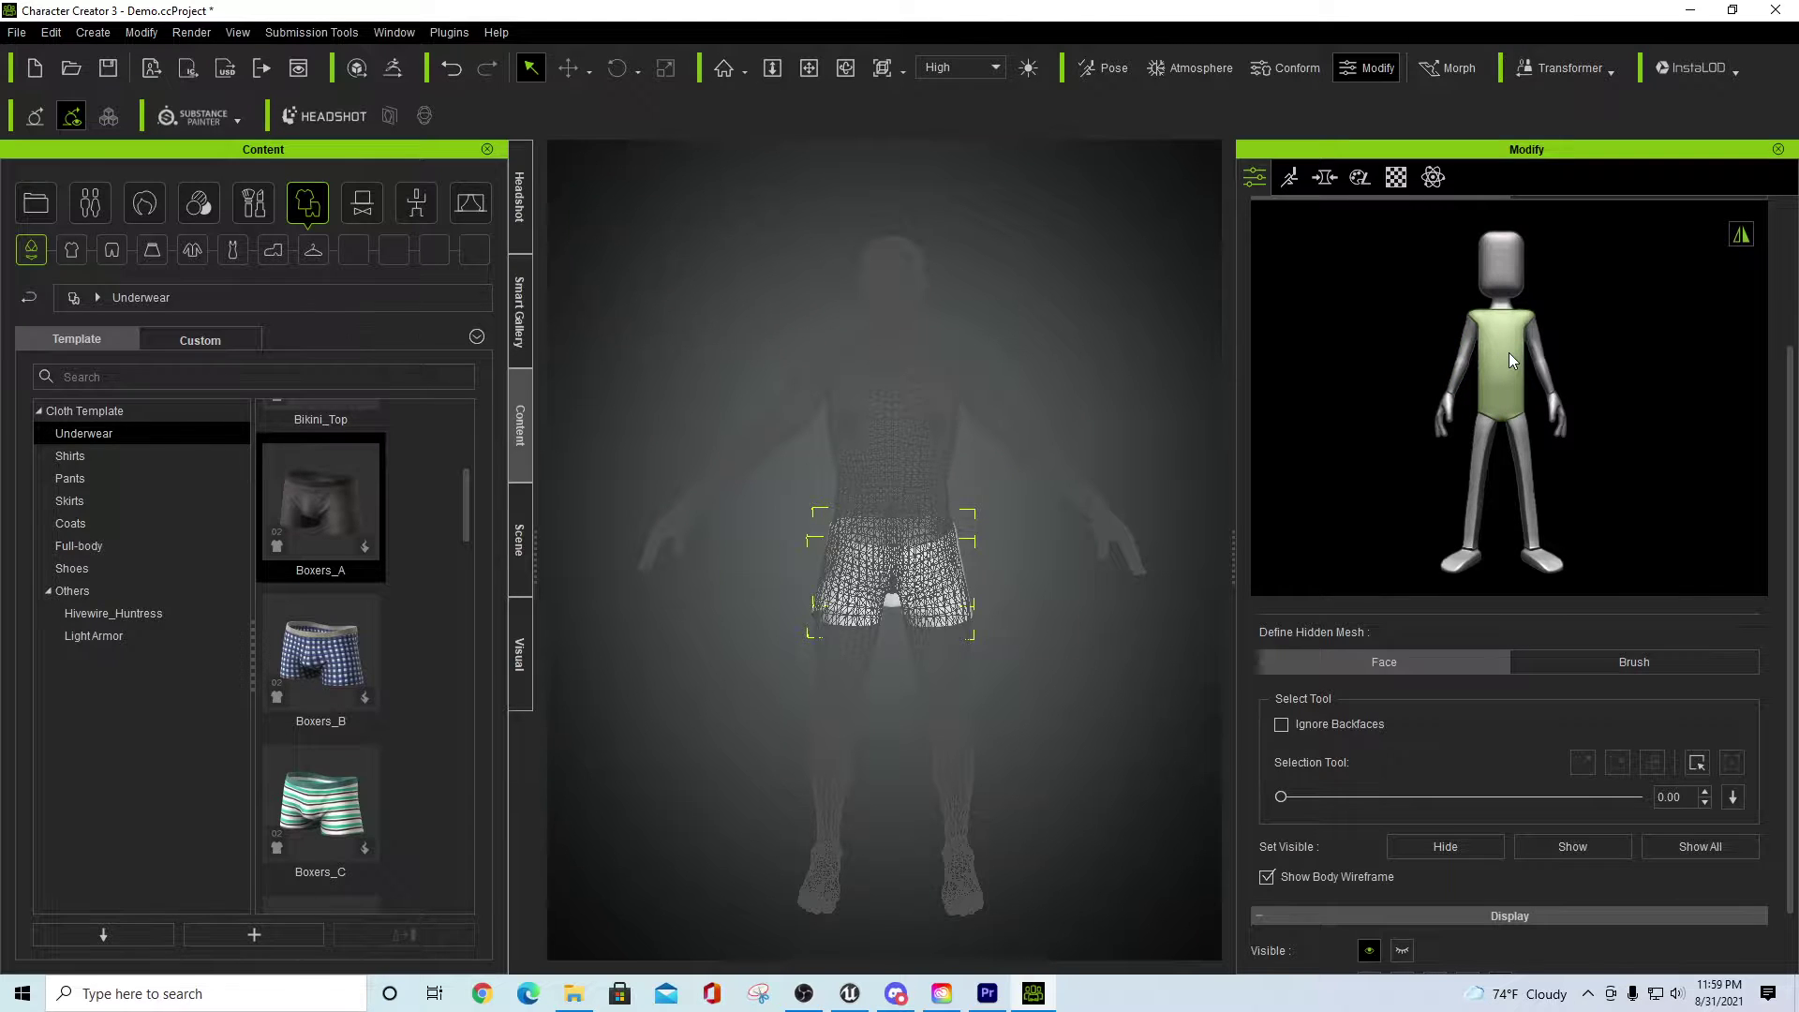
- Try isolating the torso, the legs and the feet in turn, hiding each part before showing the next one
left_click(1509, 353)
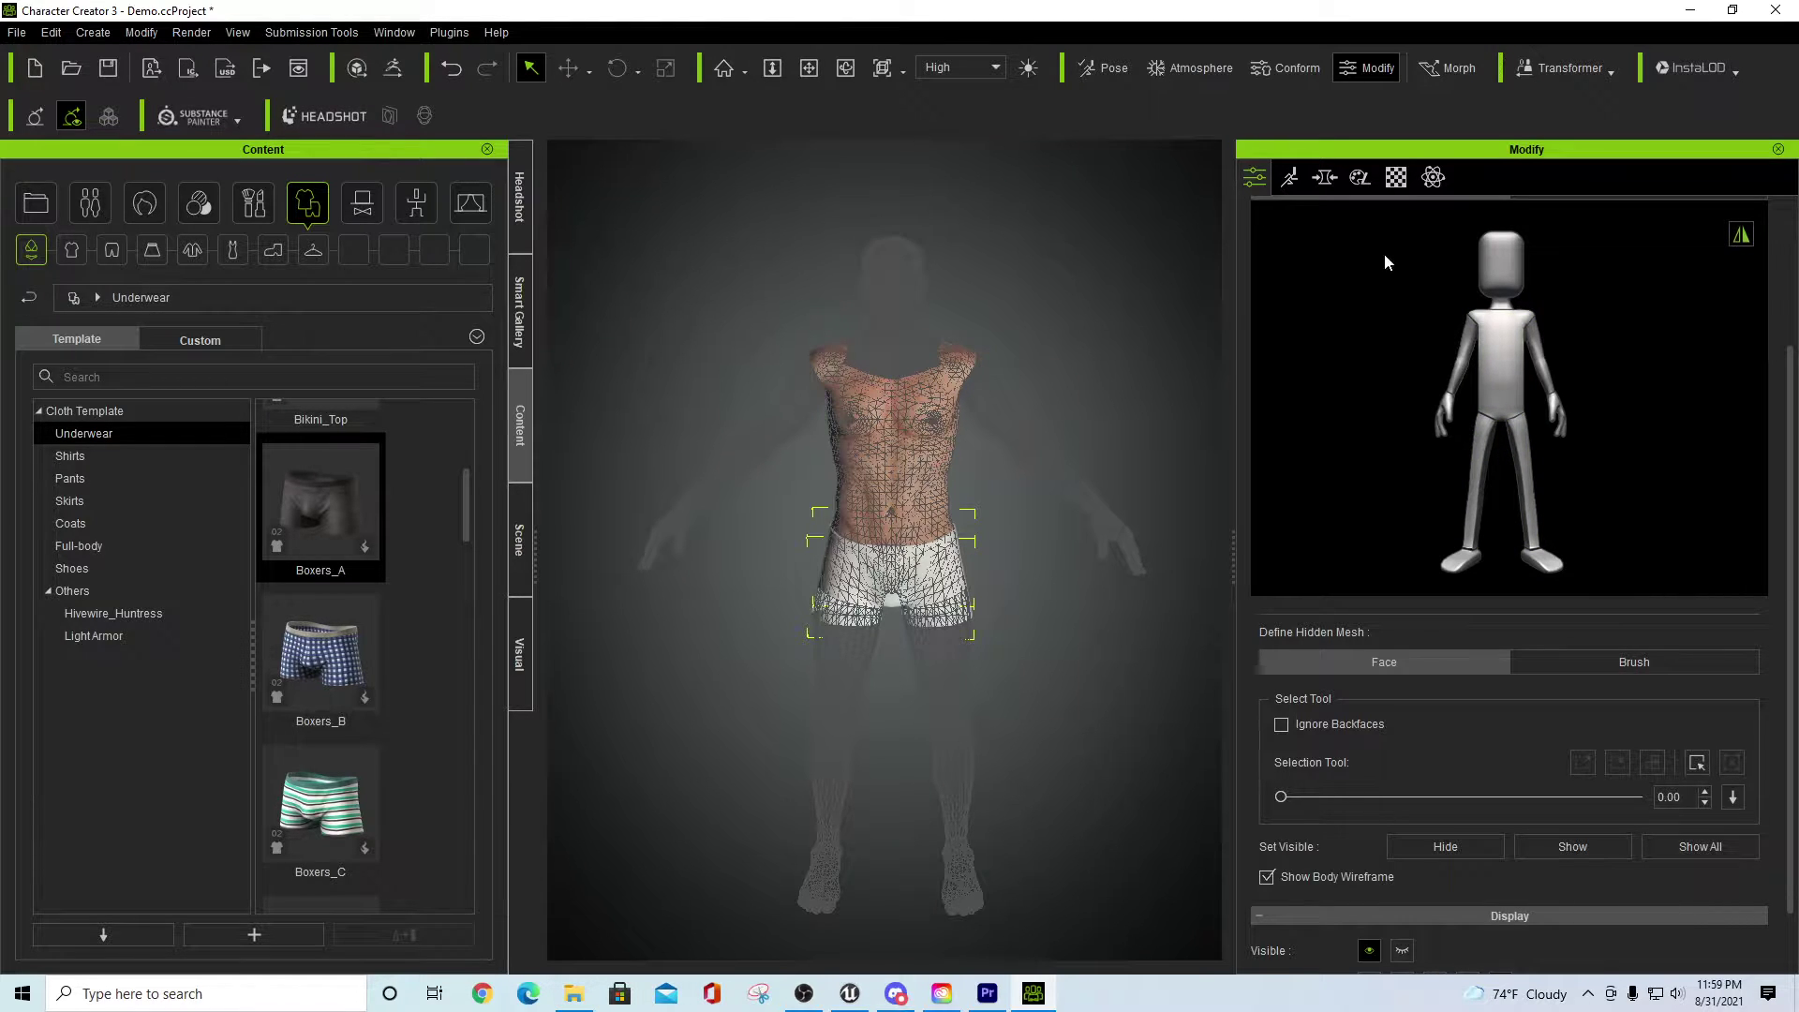
left_click(1507, 368)
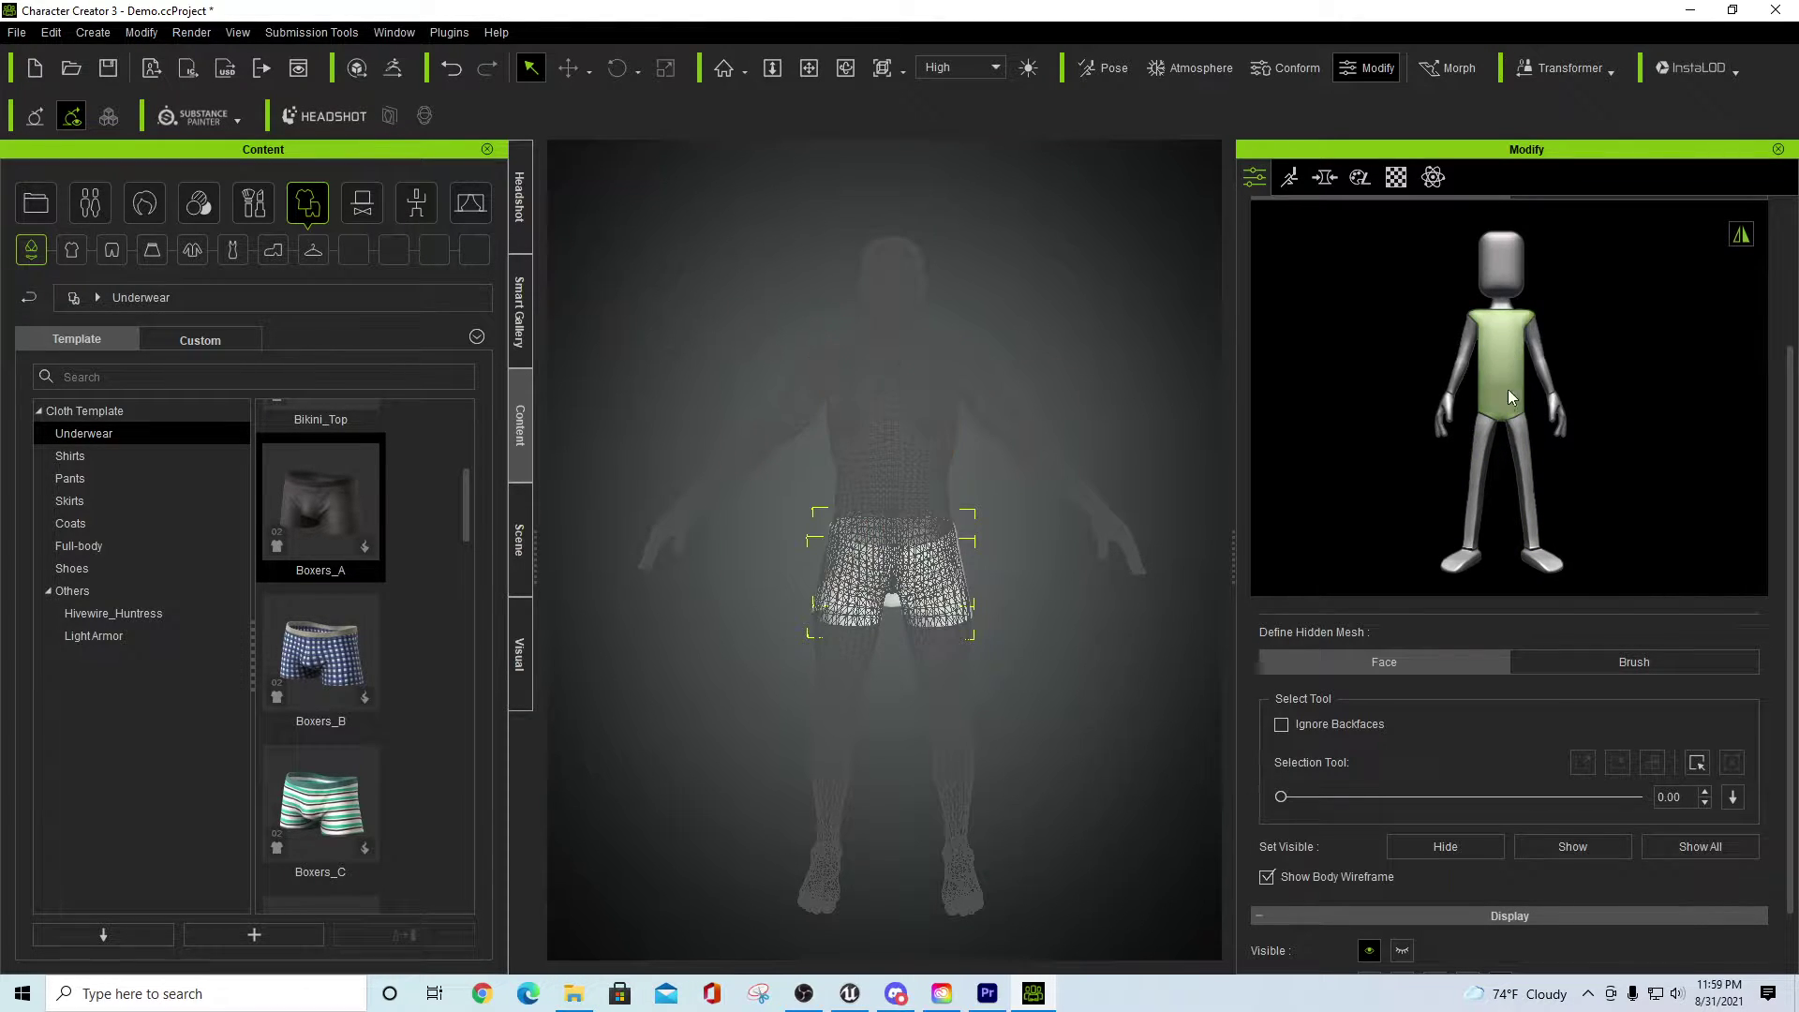
left_click(1475, 473)
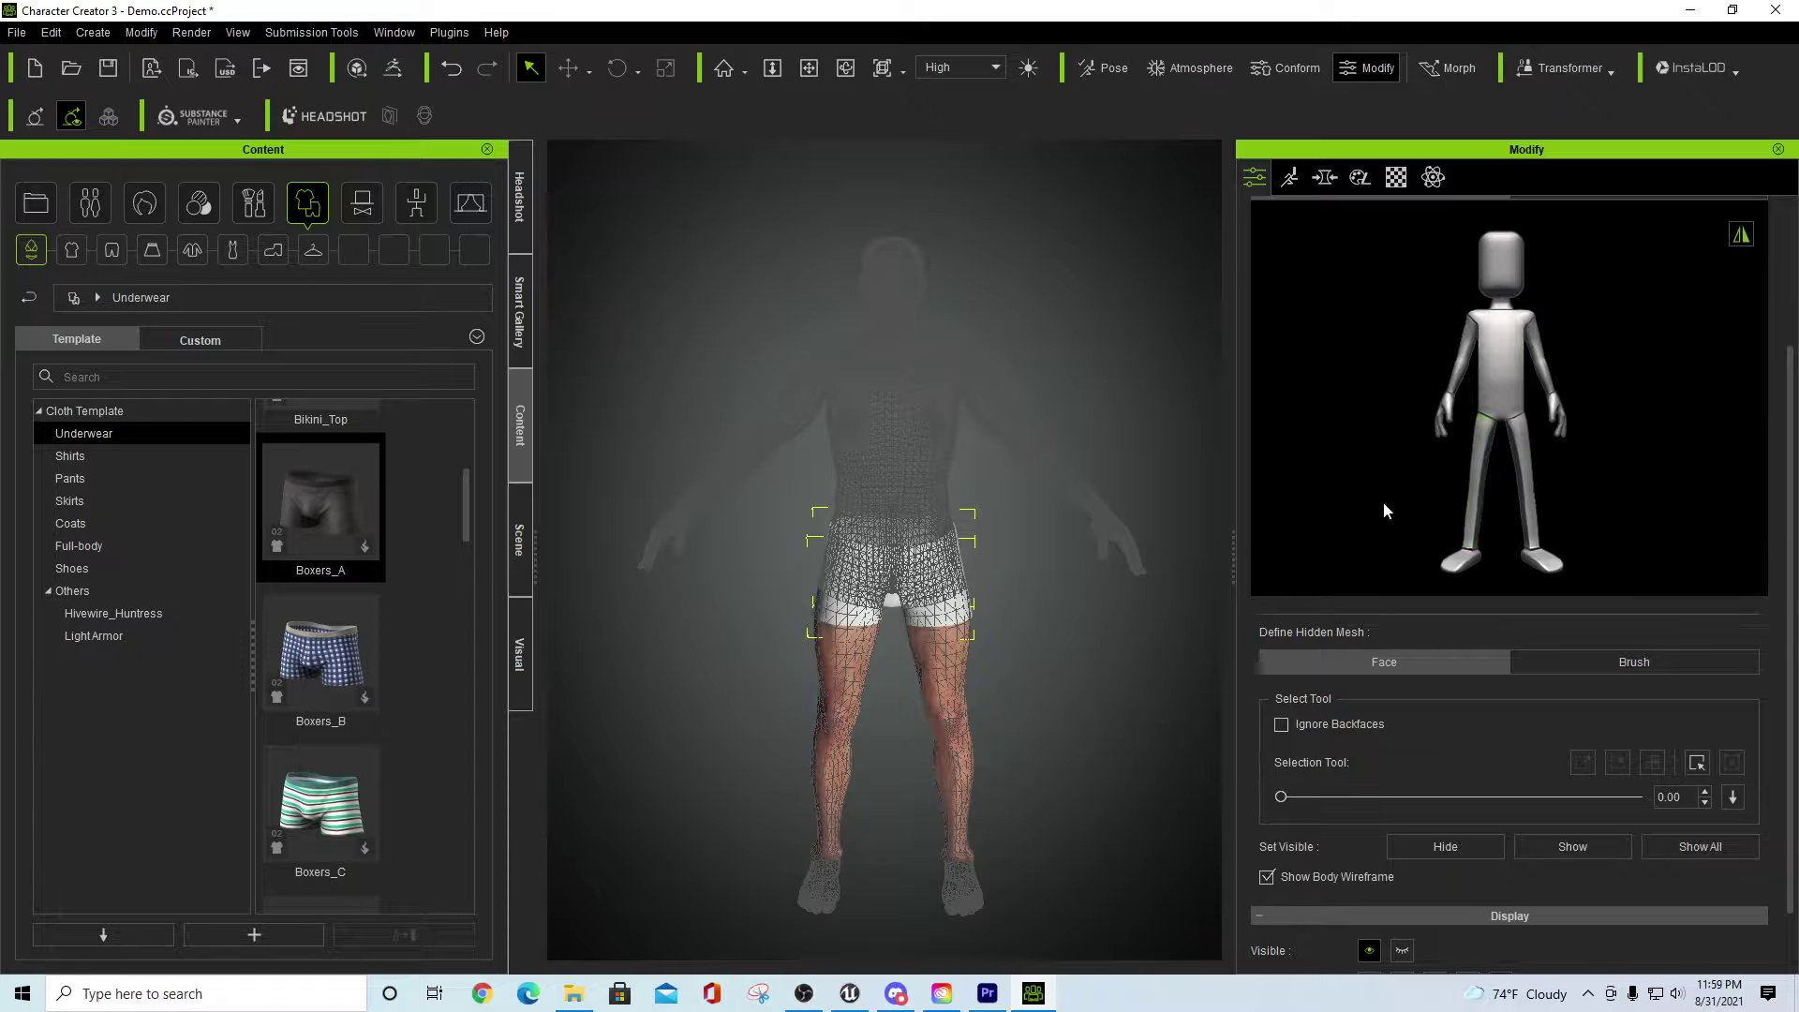
left_click(1473, 478)
left_click(1460, 567)
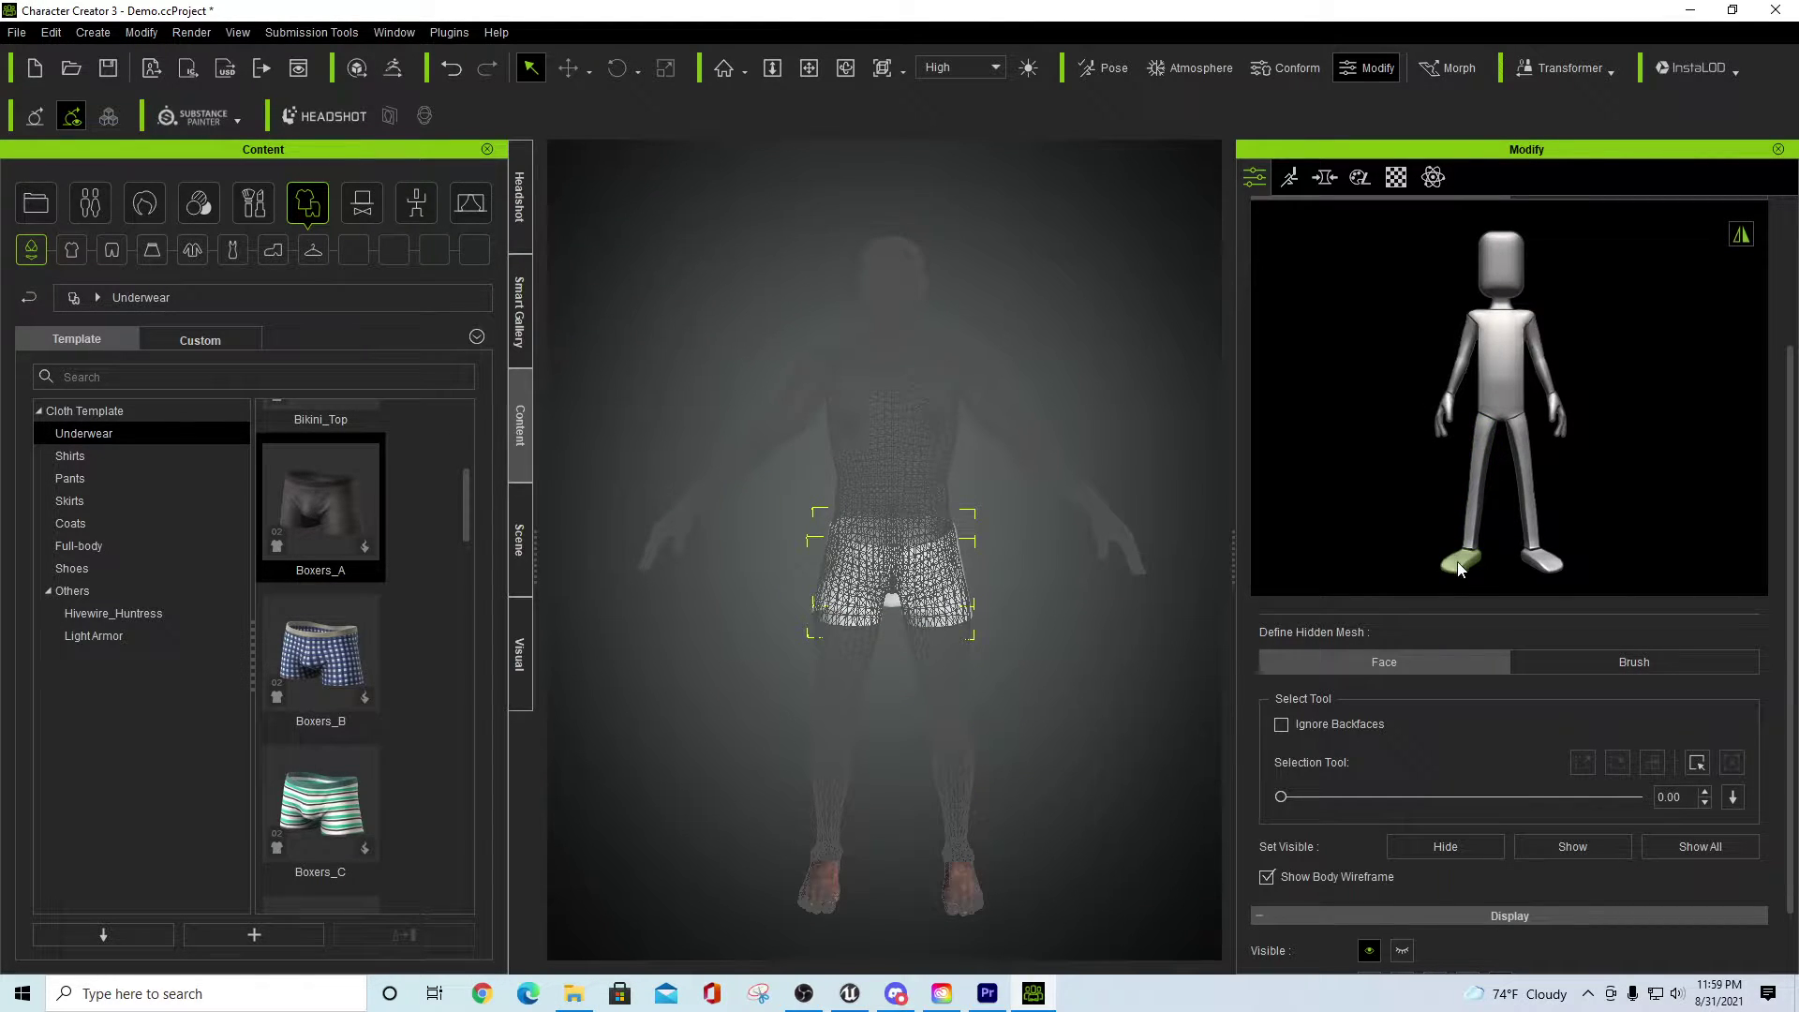
left_click(1453, 574)
- Show only the torso of the body mesh and leave the Hide Body Mesh Tool
left_click(1501, 366)
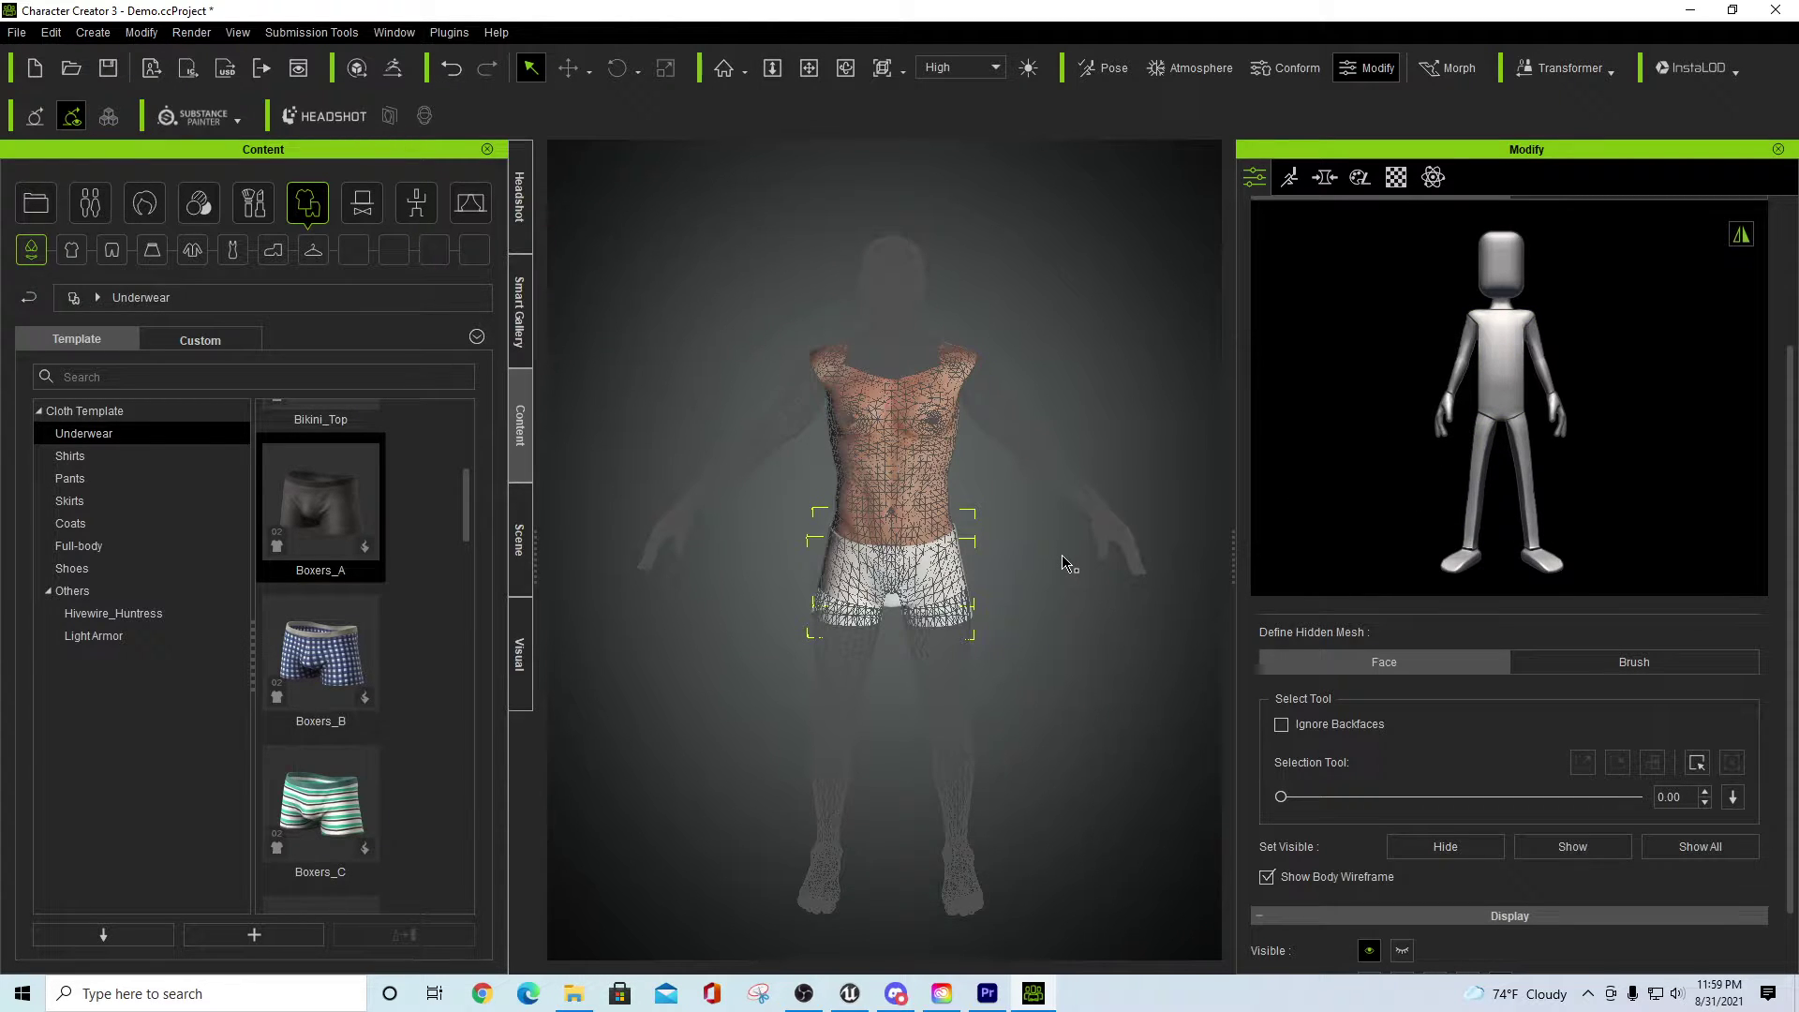
key("Escape")
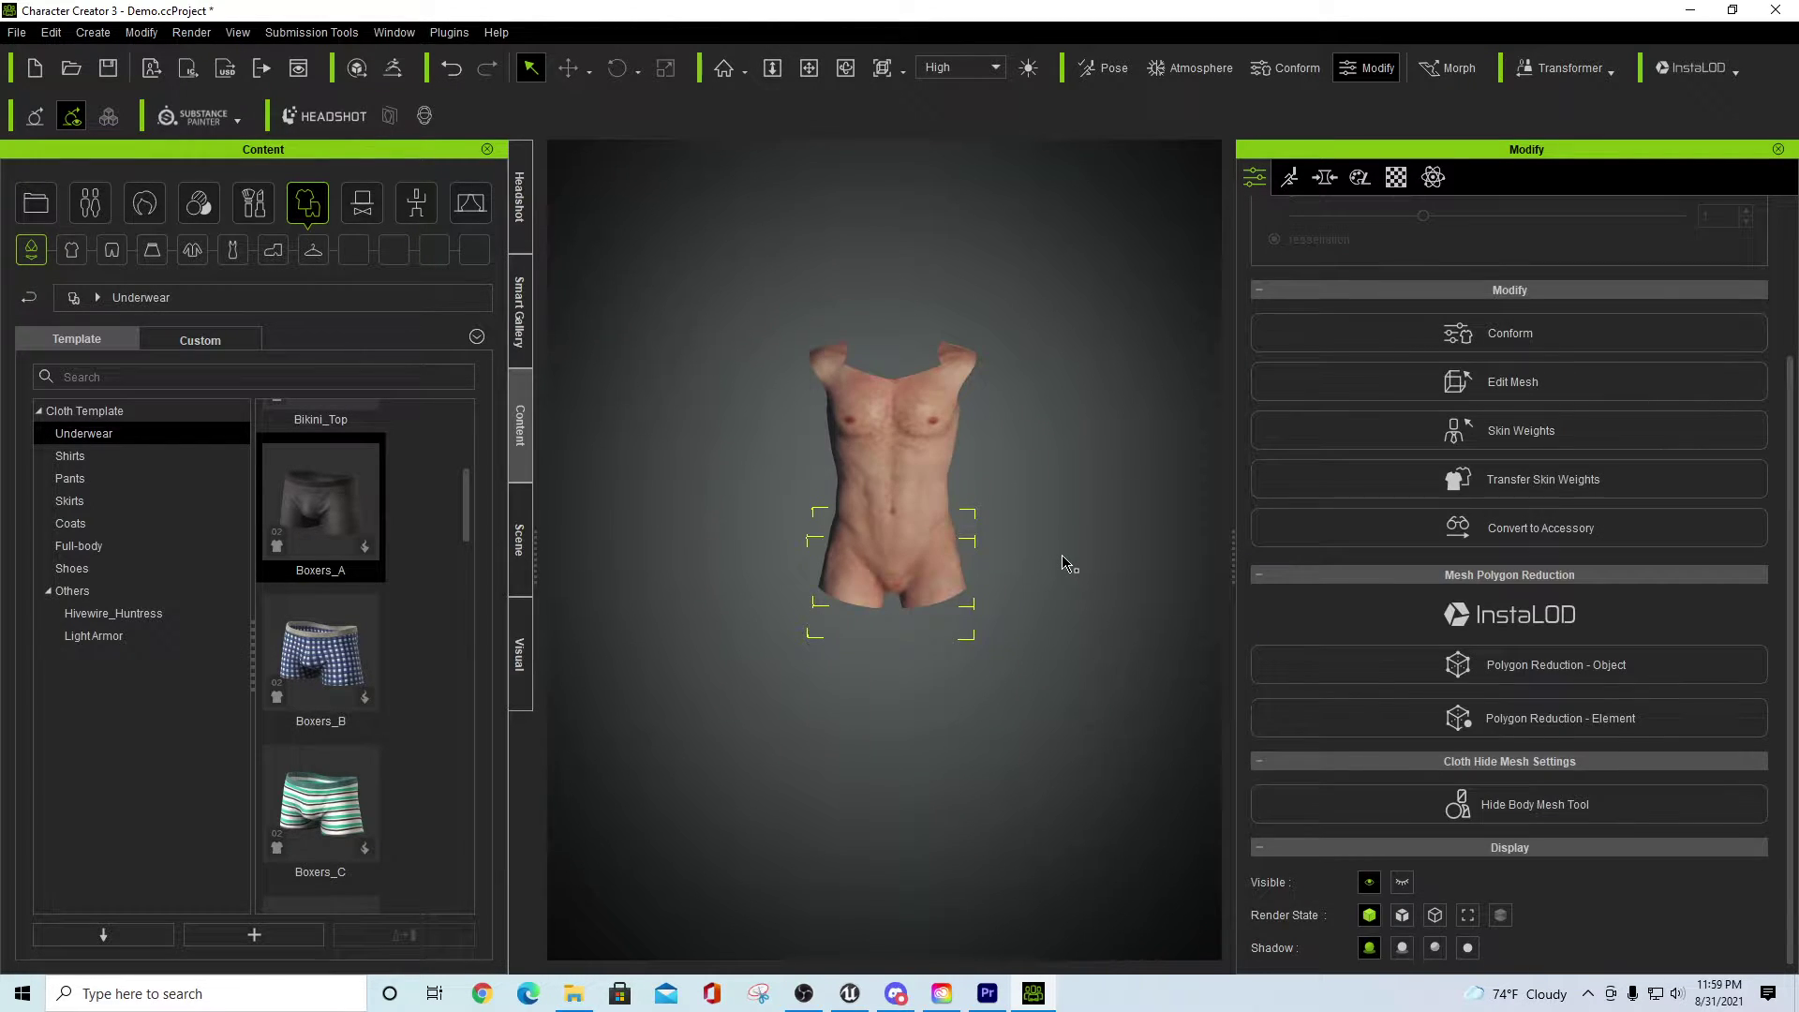
- Reapply the Boxers_A underwear to the avatar and open the Hide Body Mesh Tool for it
double_click(330, 504)
left_click(760, 552)
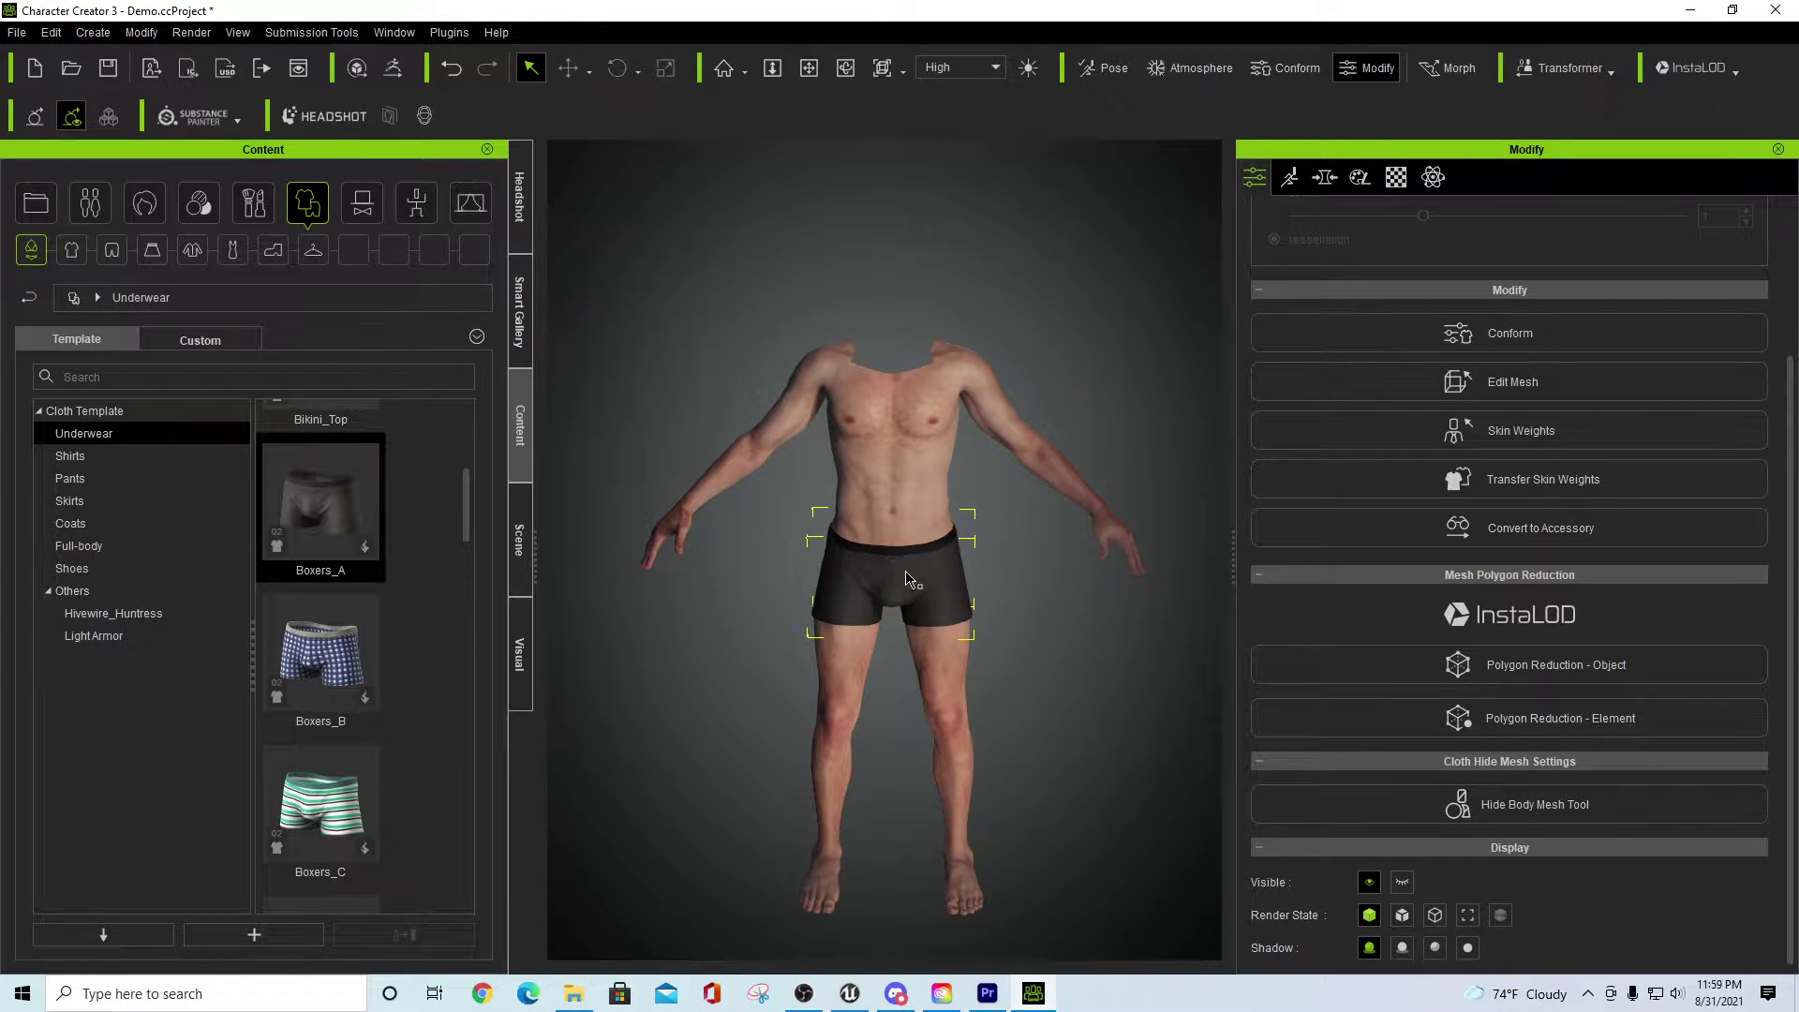
left_click(1482, 814)
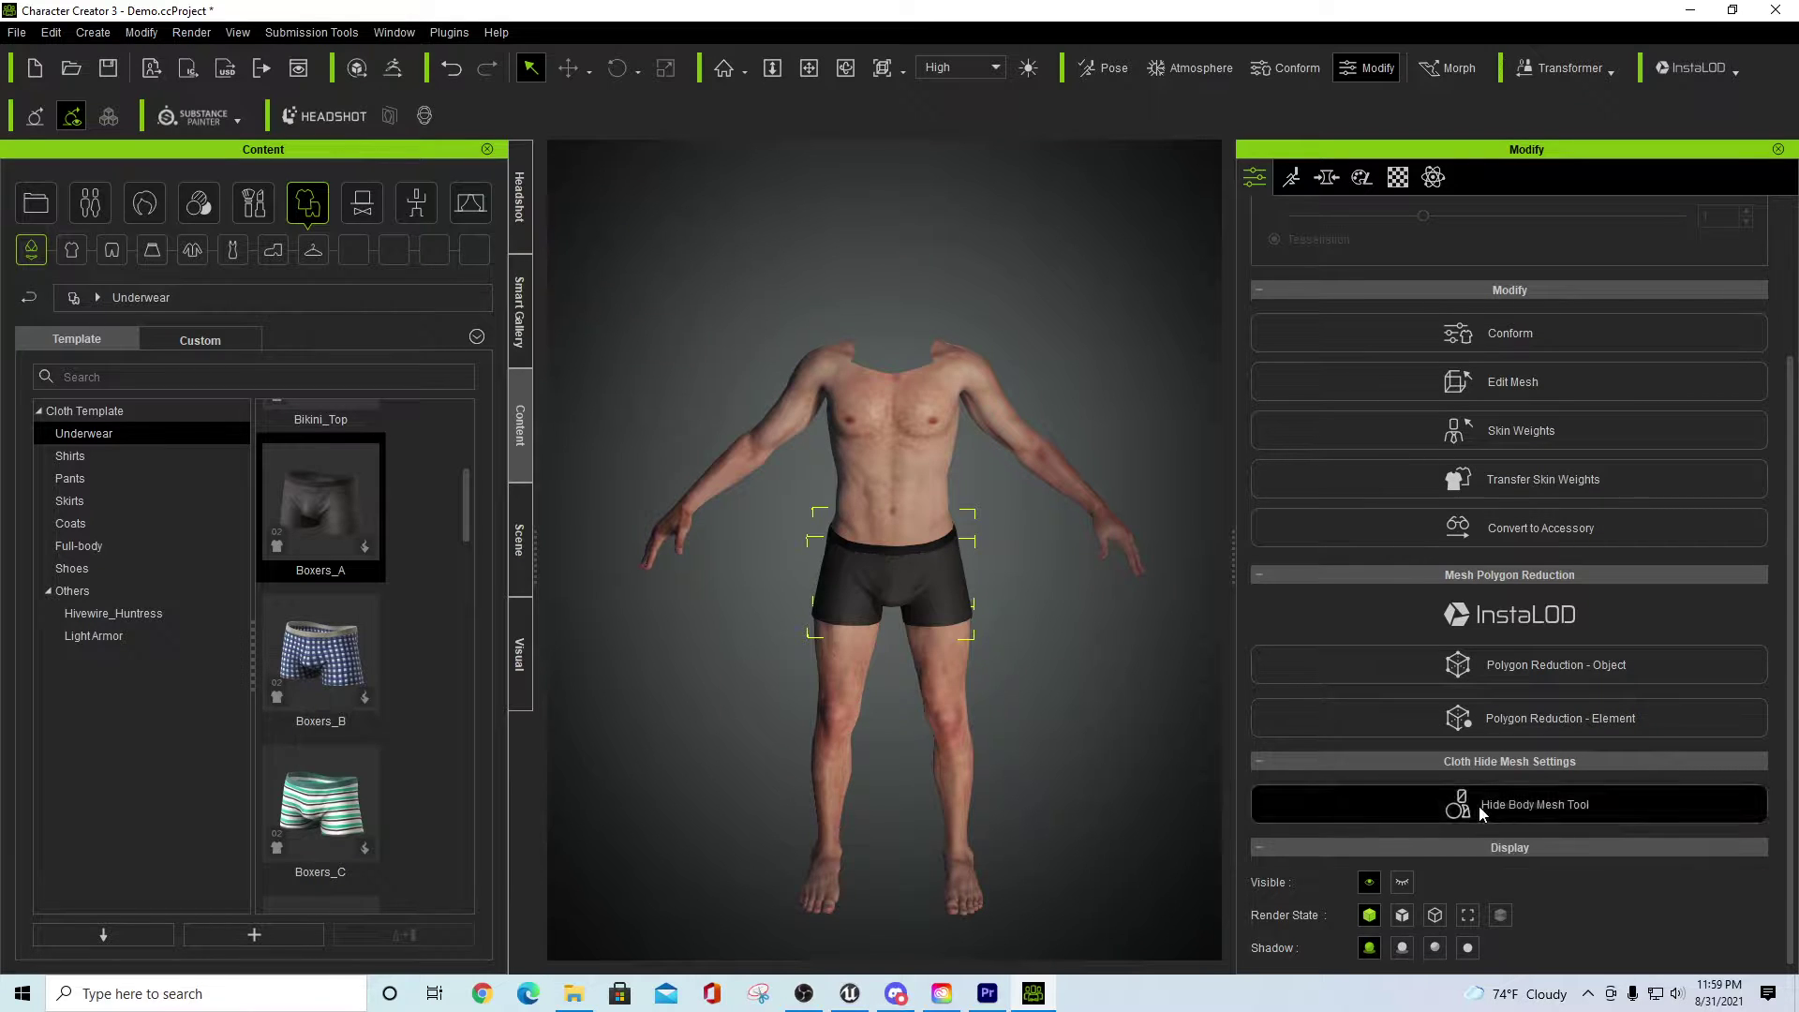
key("Return")
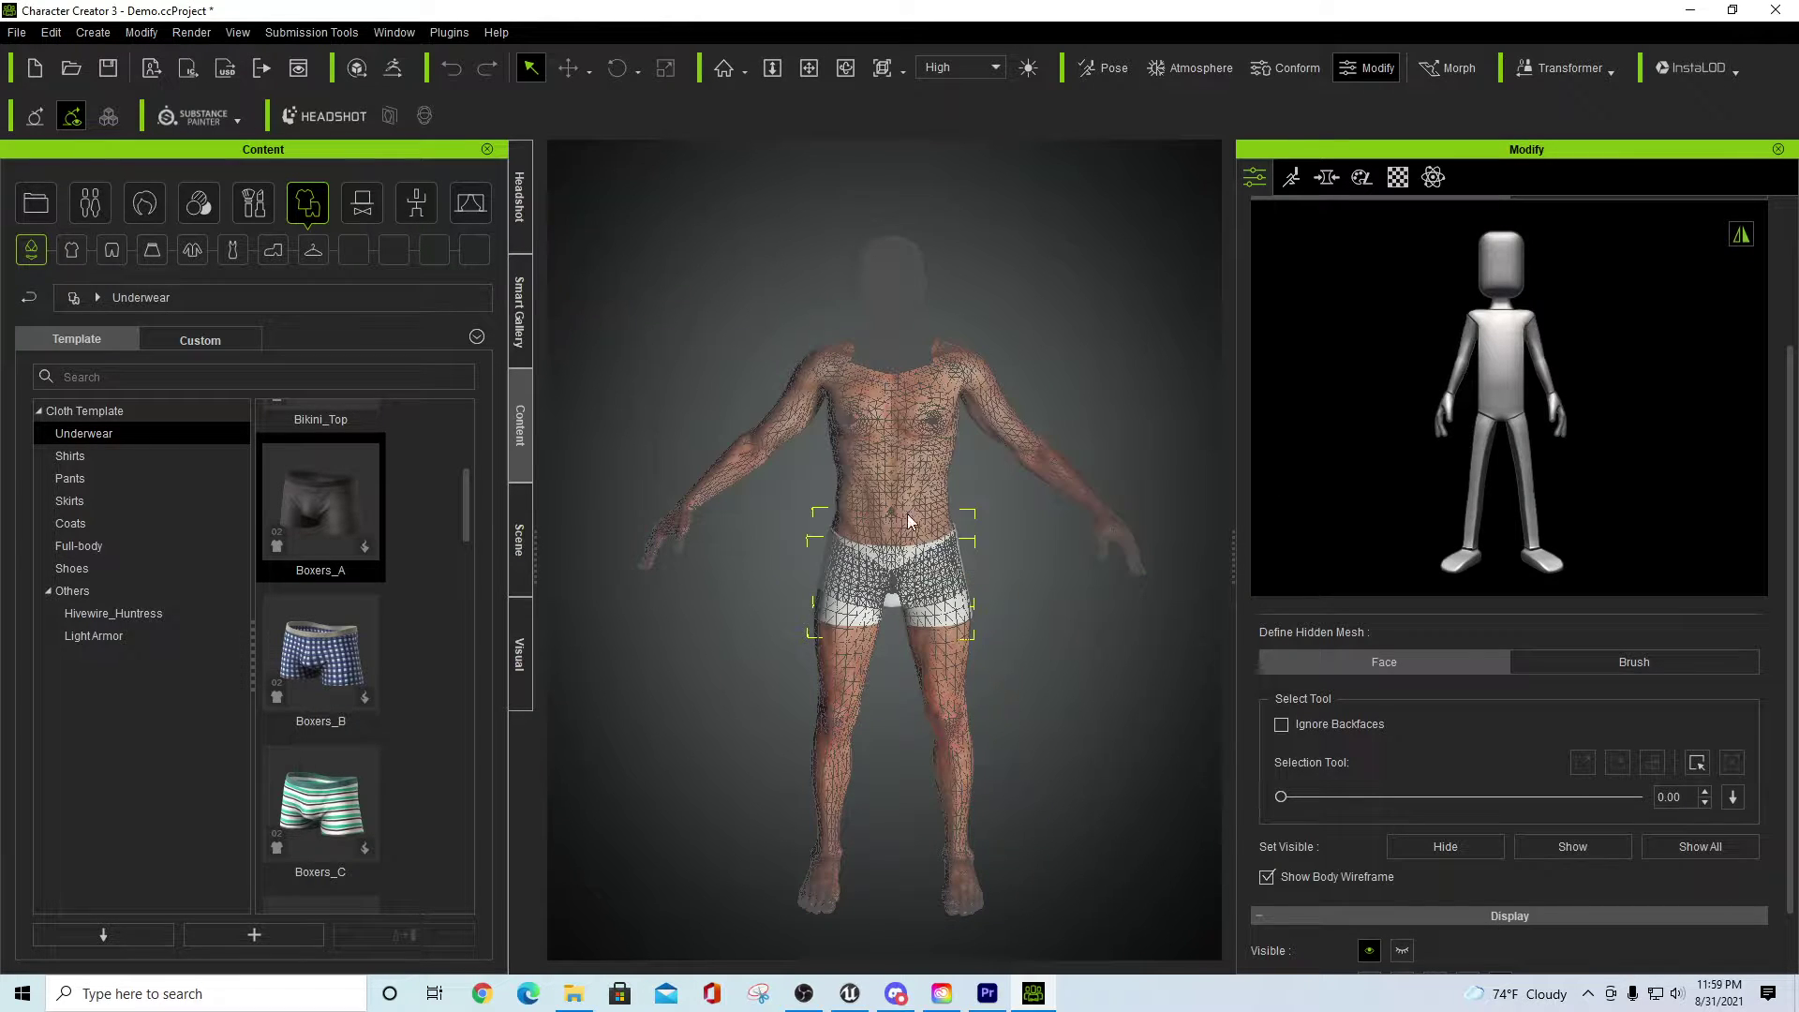
- Hide the avatar's torso, neck, arms and hands, keeping the legs and feet visible
left_click(1466, 357)
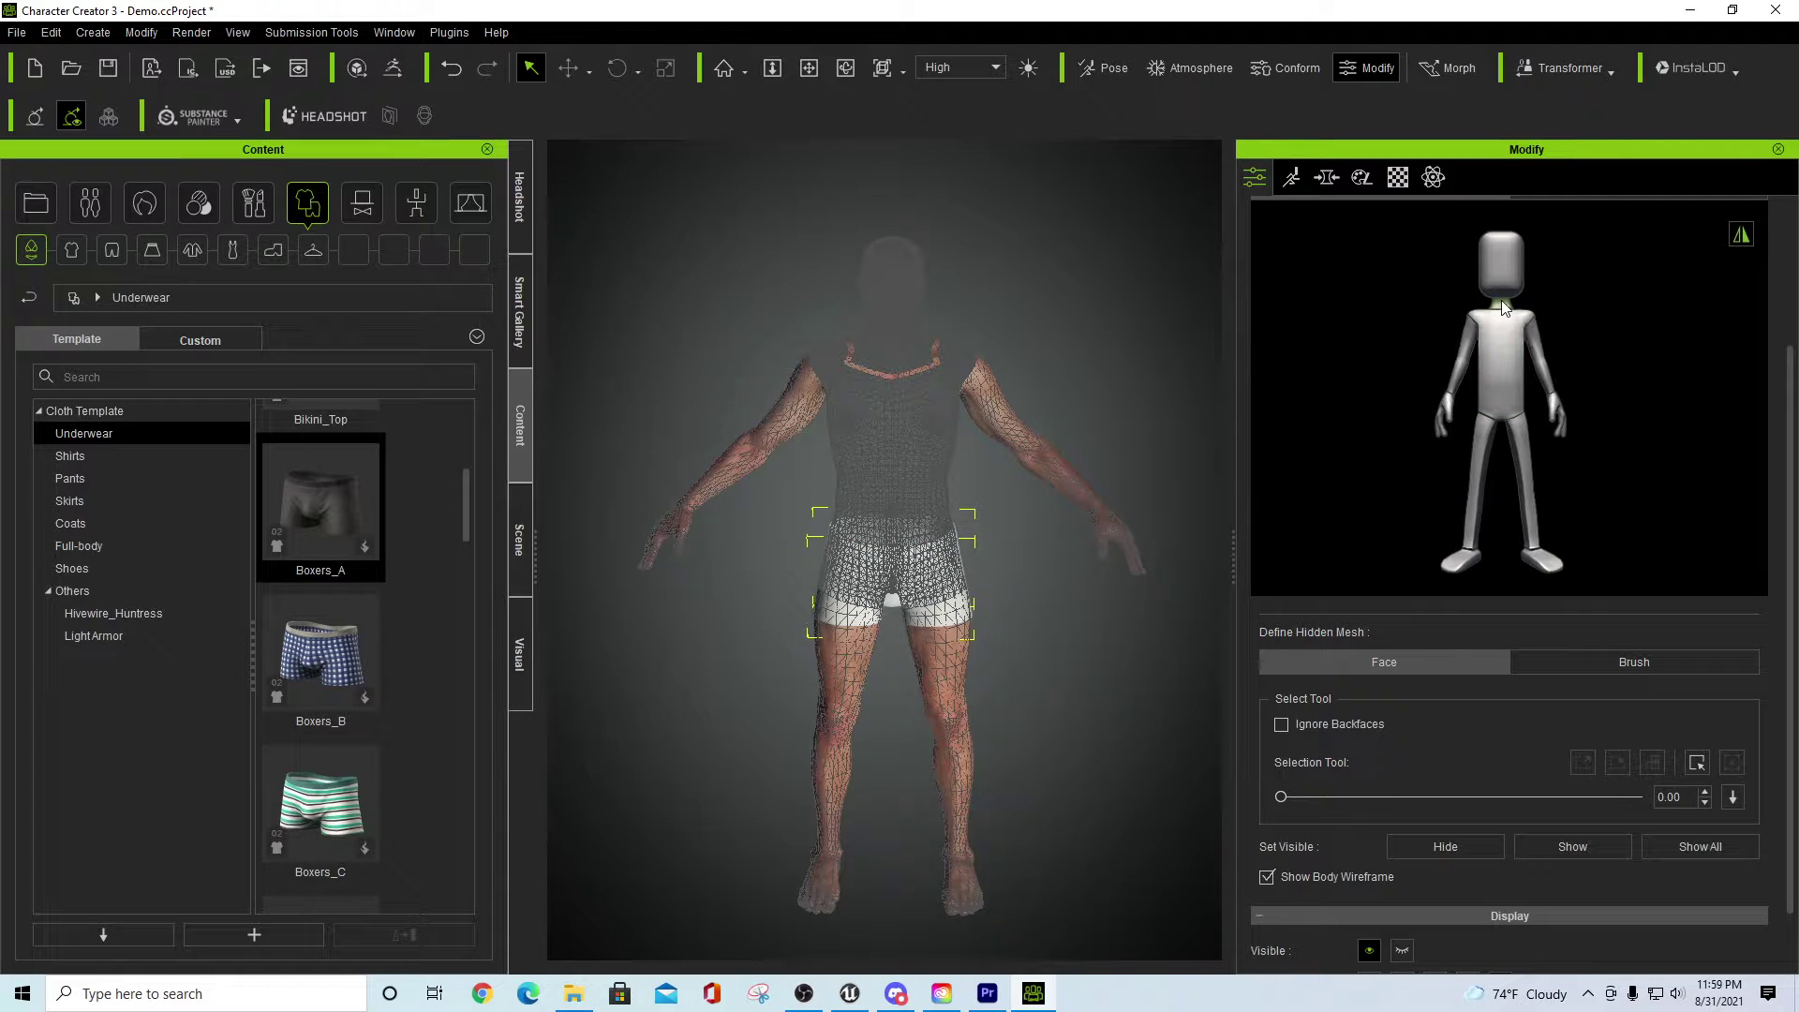
left_click(1468, 378)
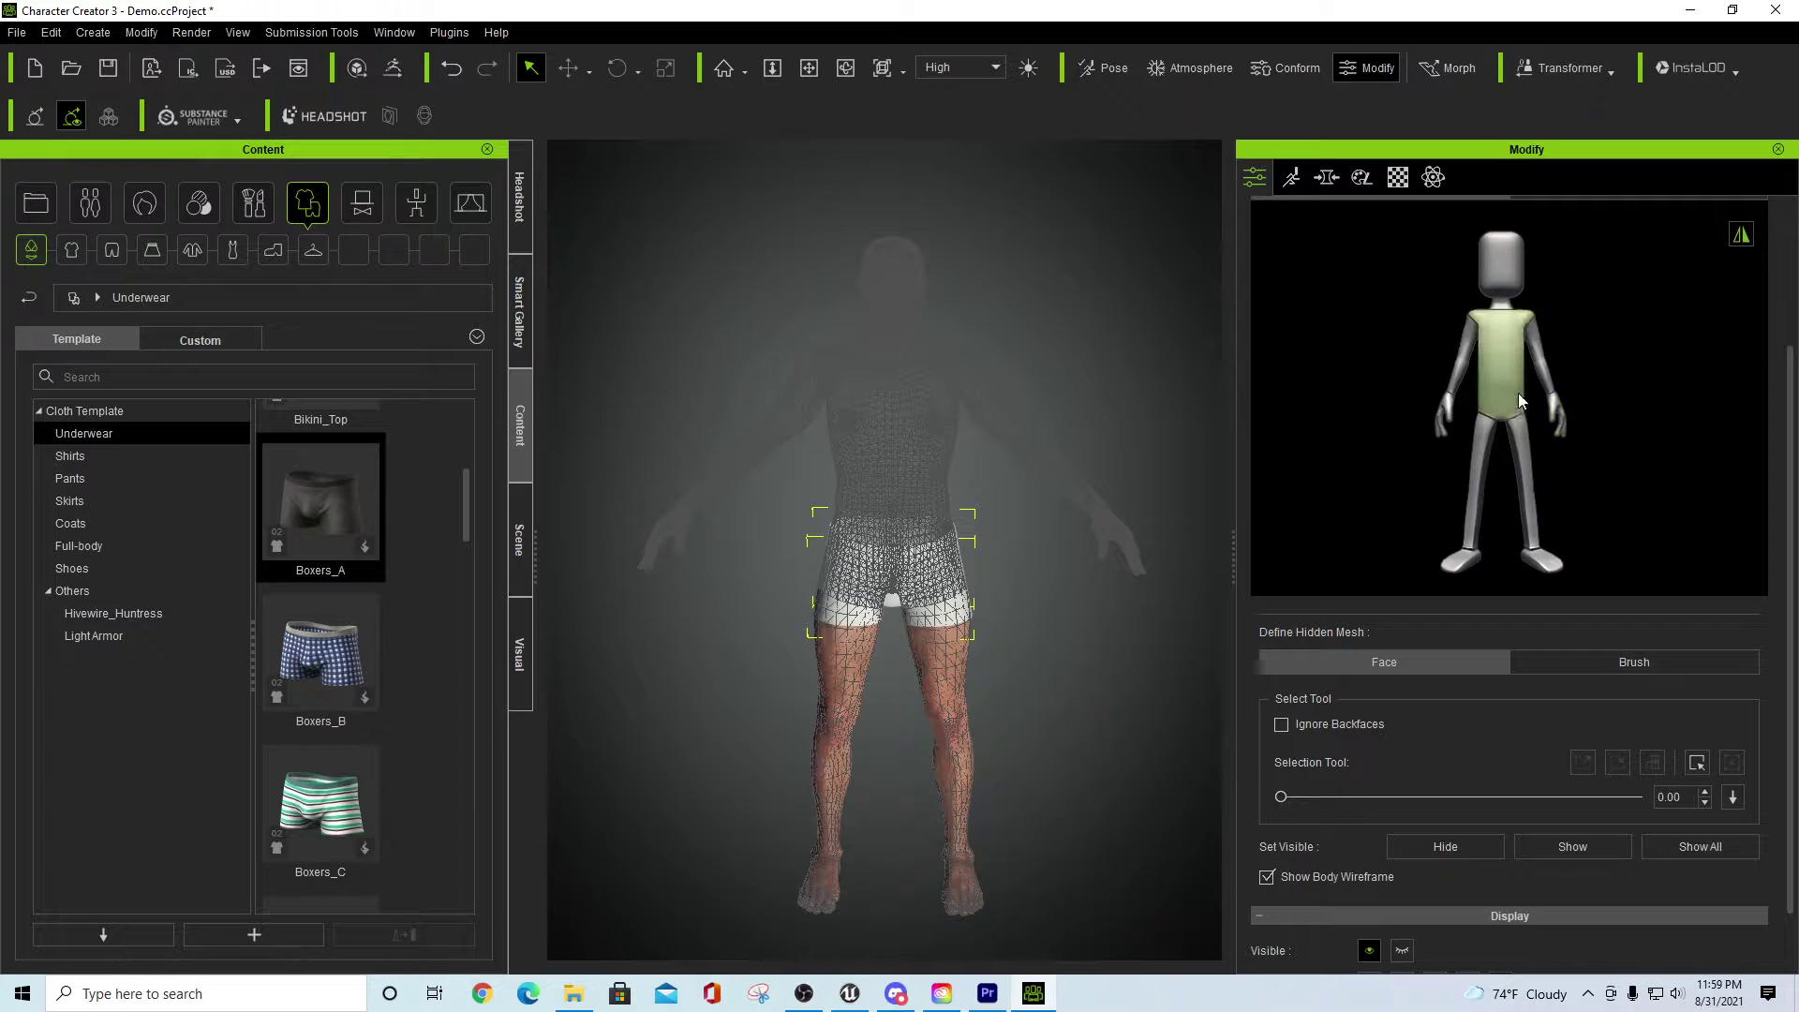
left_click(1477, 474)
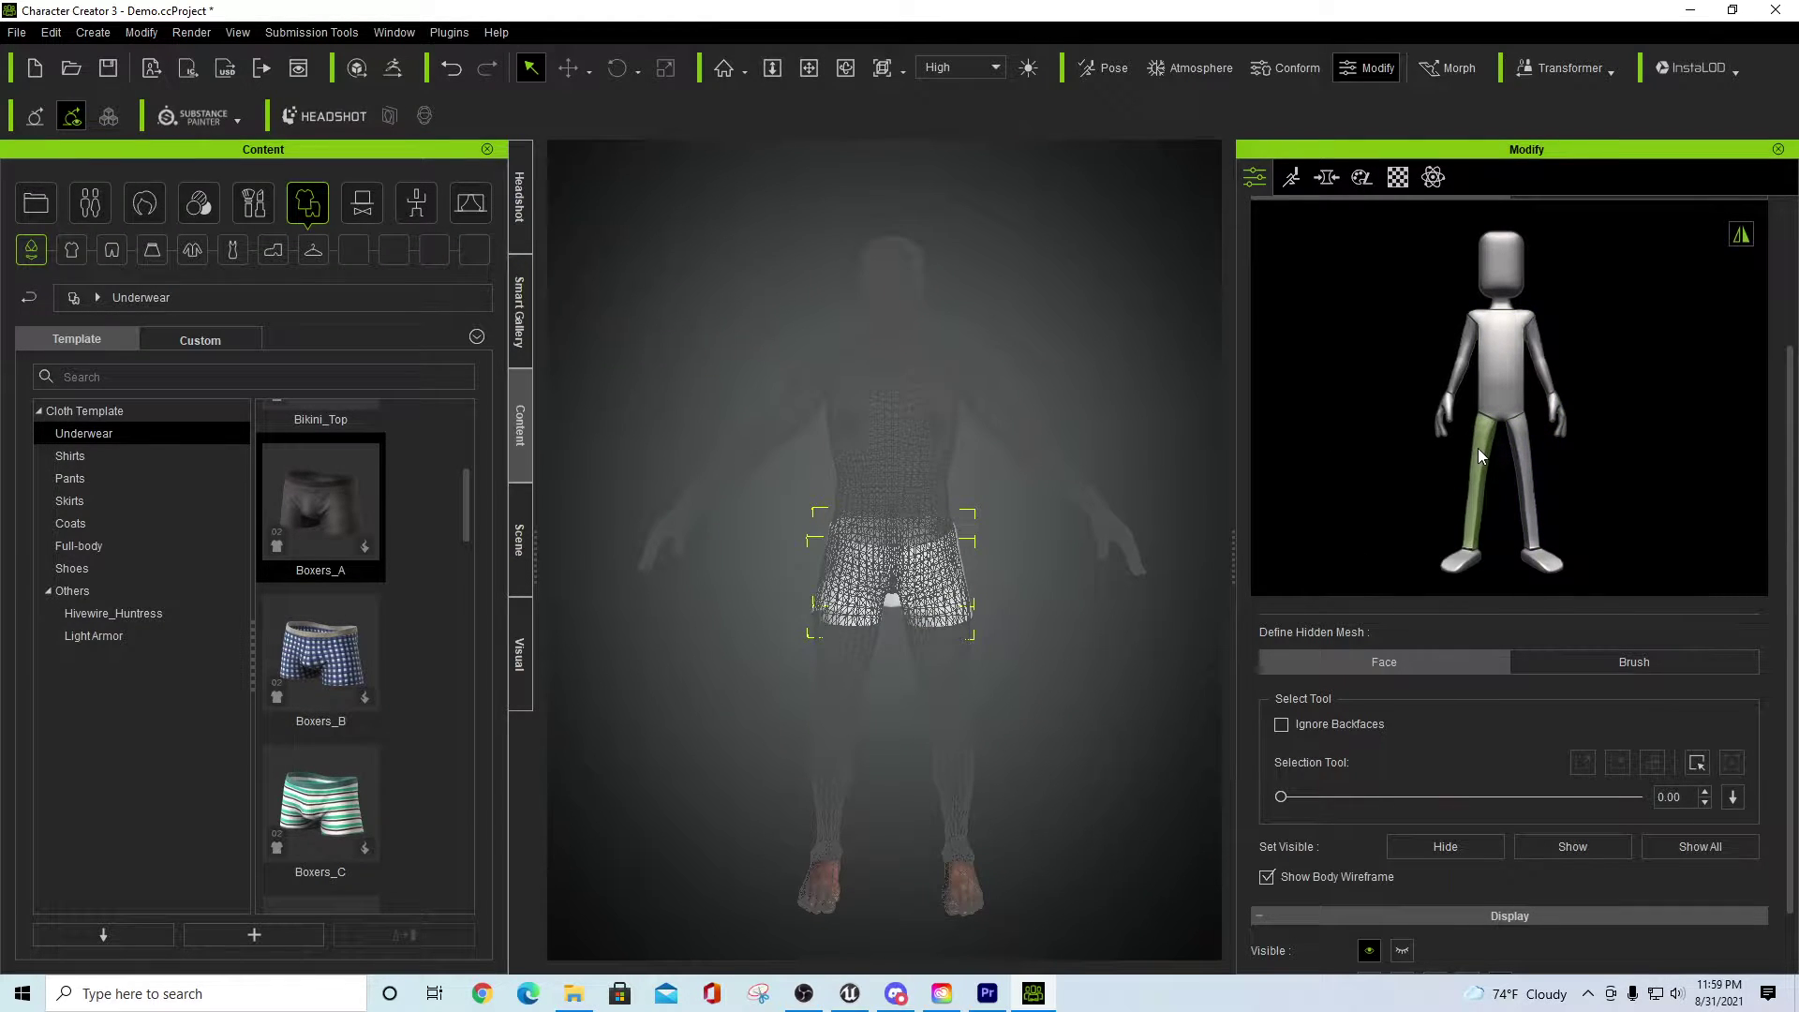
left_click(1481, 444)
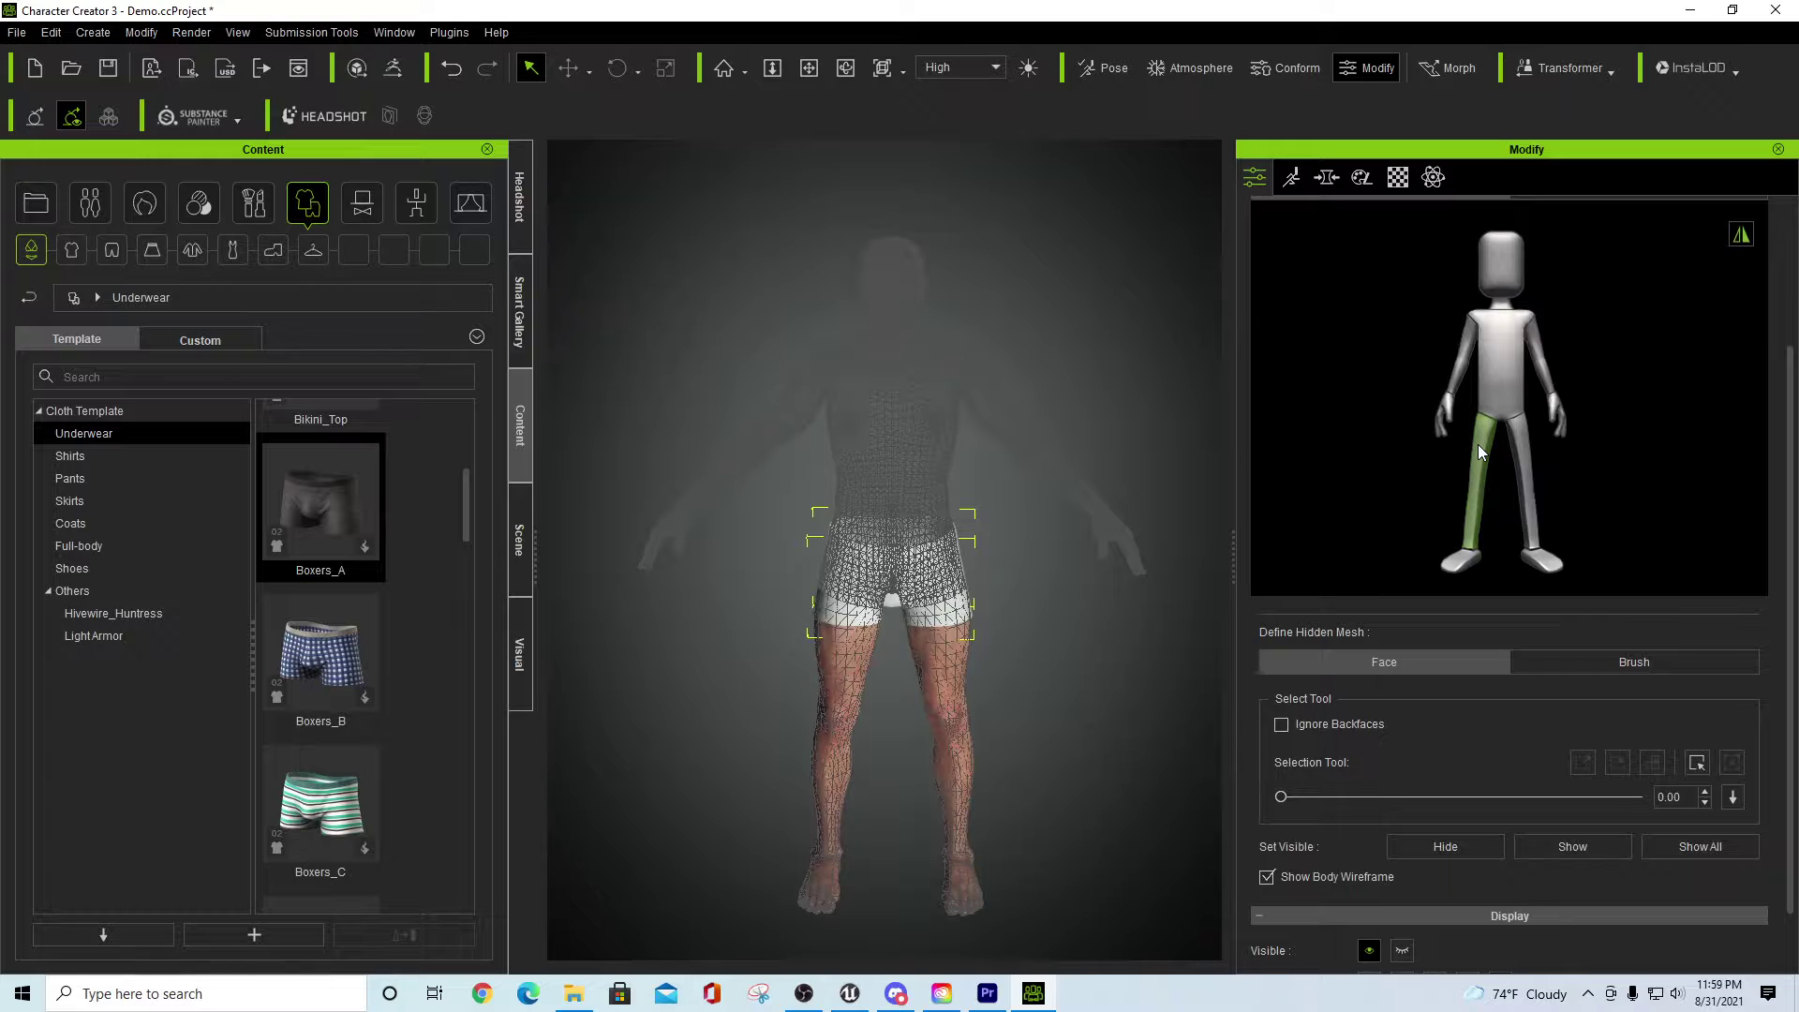
- Show the torso again and hide the legs and feet, isolating the torso as a body part
left_click(1507, 324)
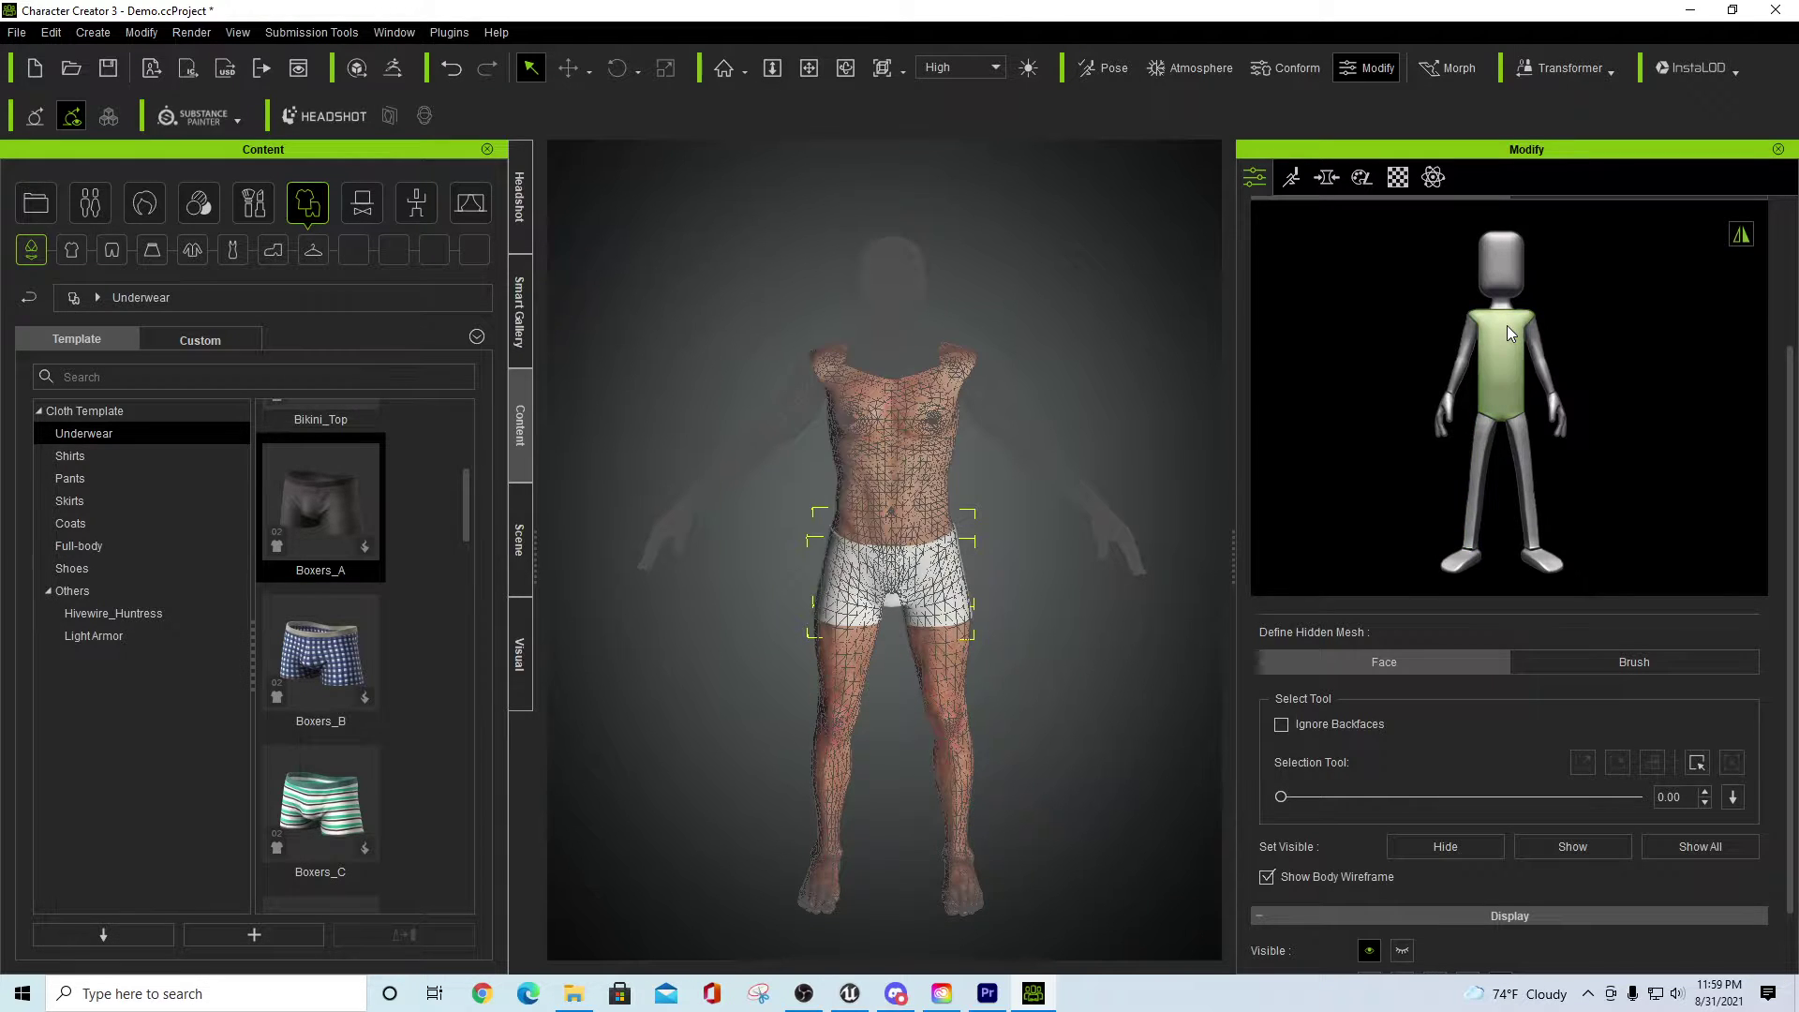
left_click(1533, 482)
left_click(1539, 563)
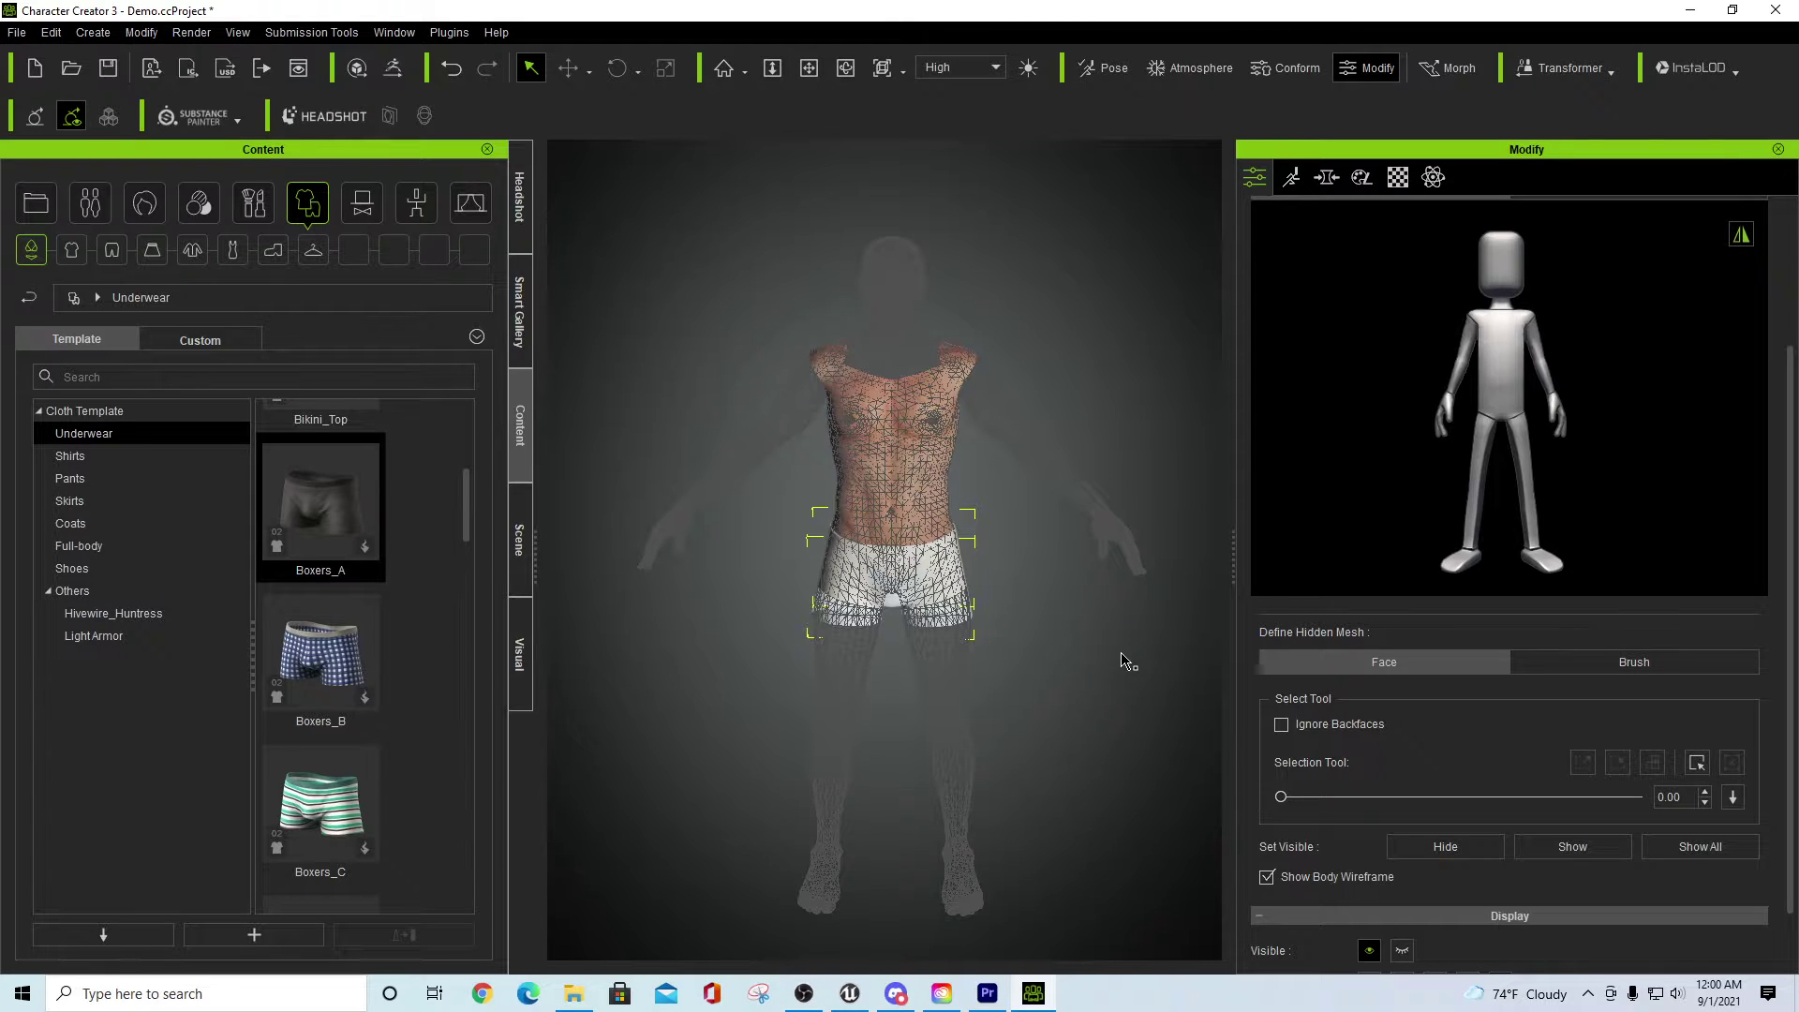
- Leave the Hide Body Mesh Tool with only the torso visible and select the avatar's body
scroll(1561, 374, "up", 5)
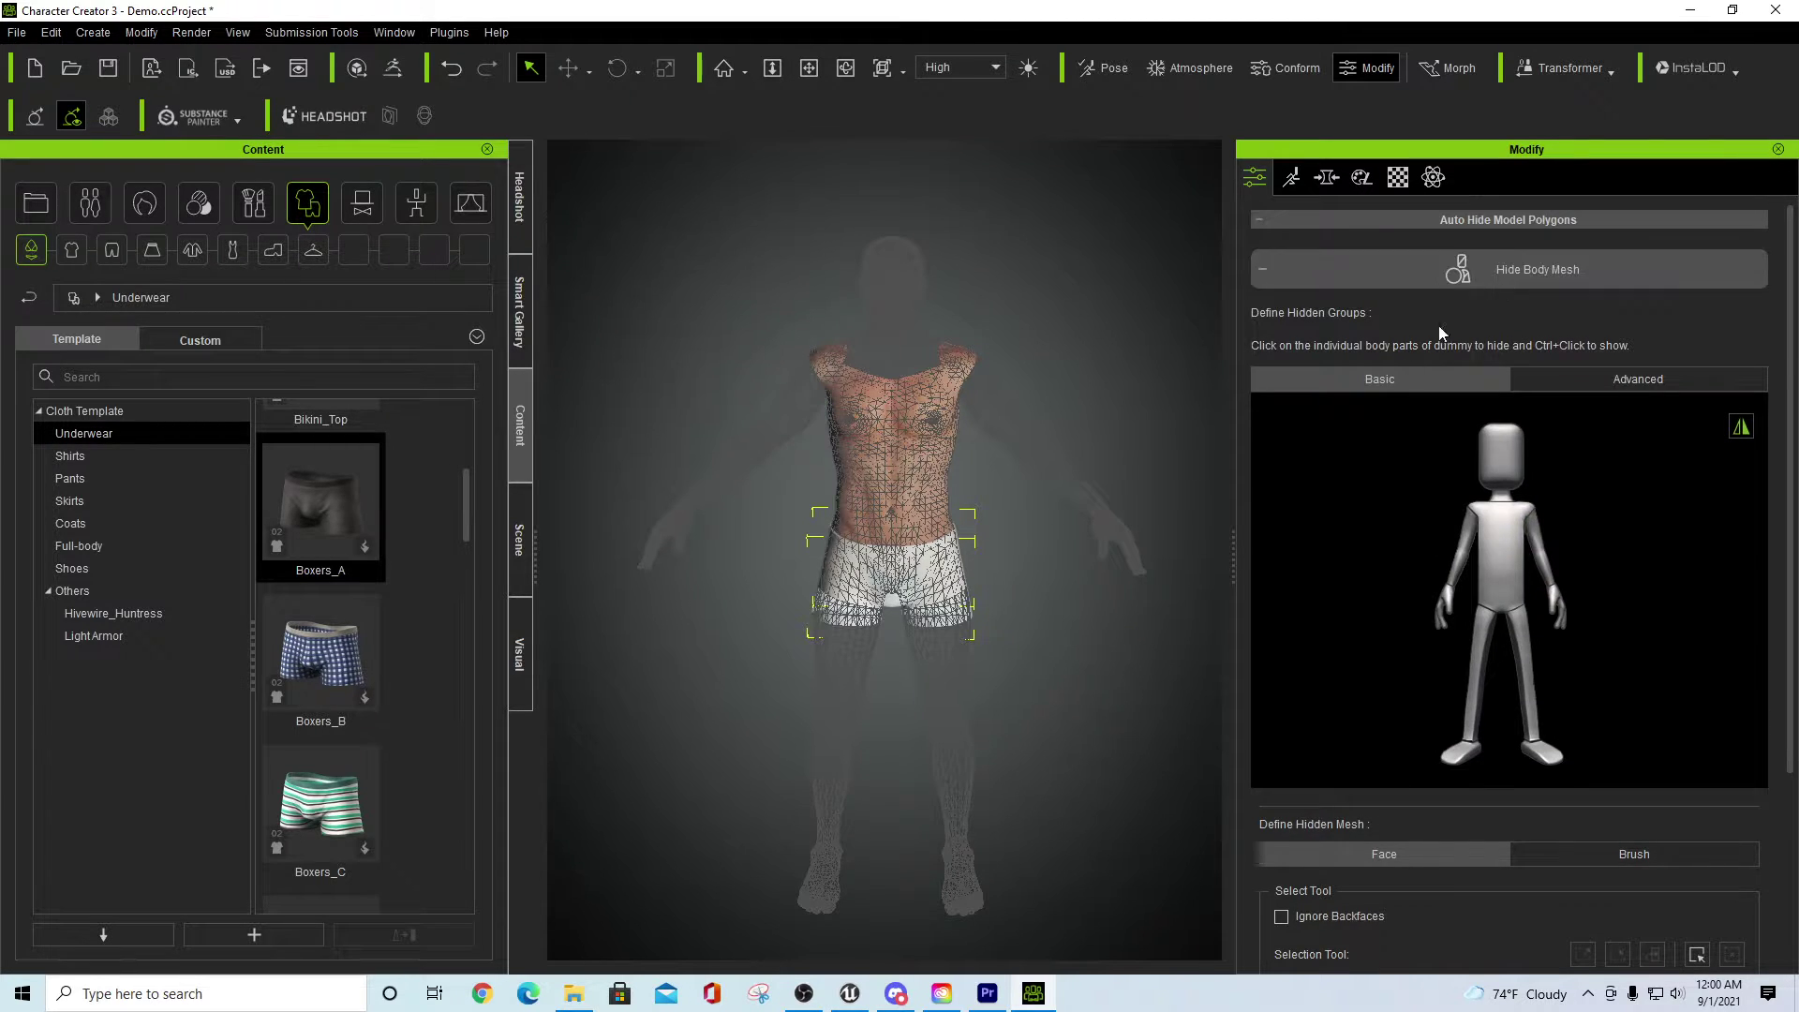
left_click(1500, 281)
left_click(881, 468)
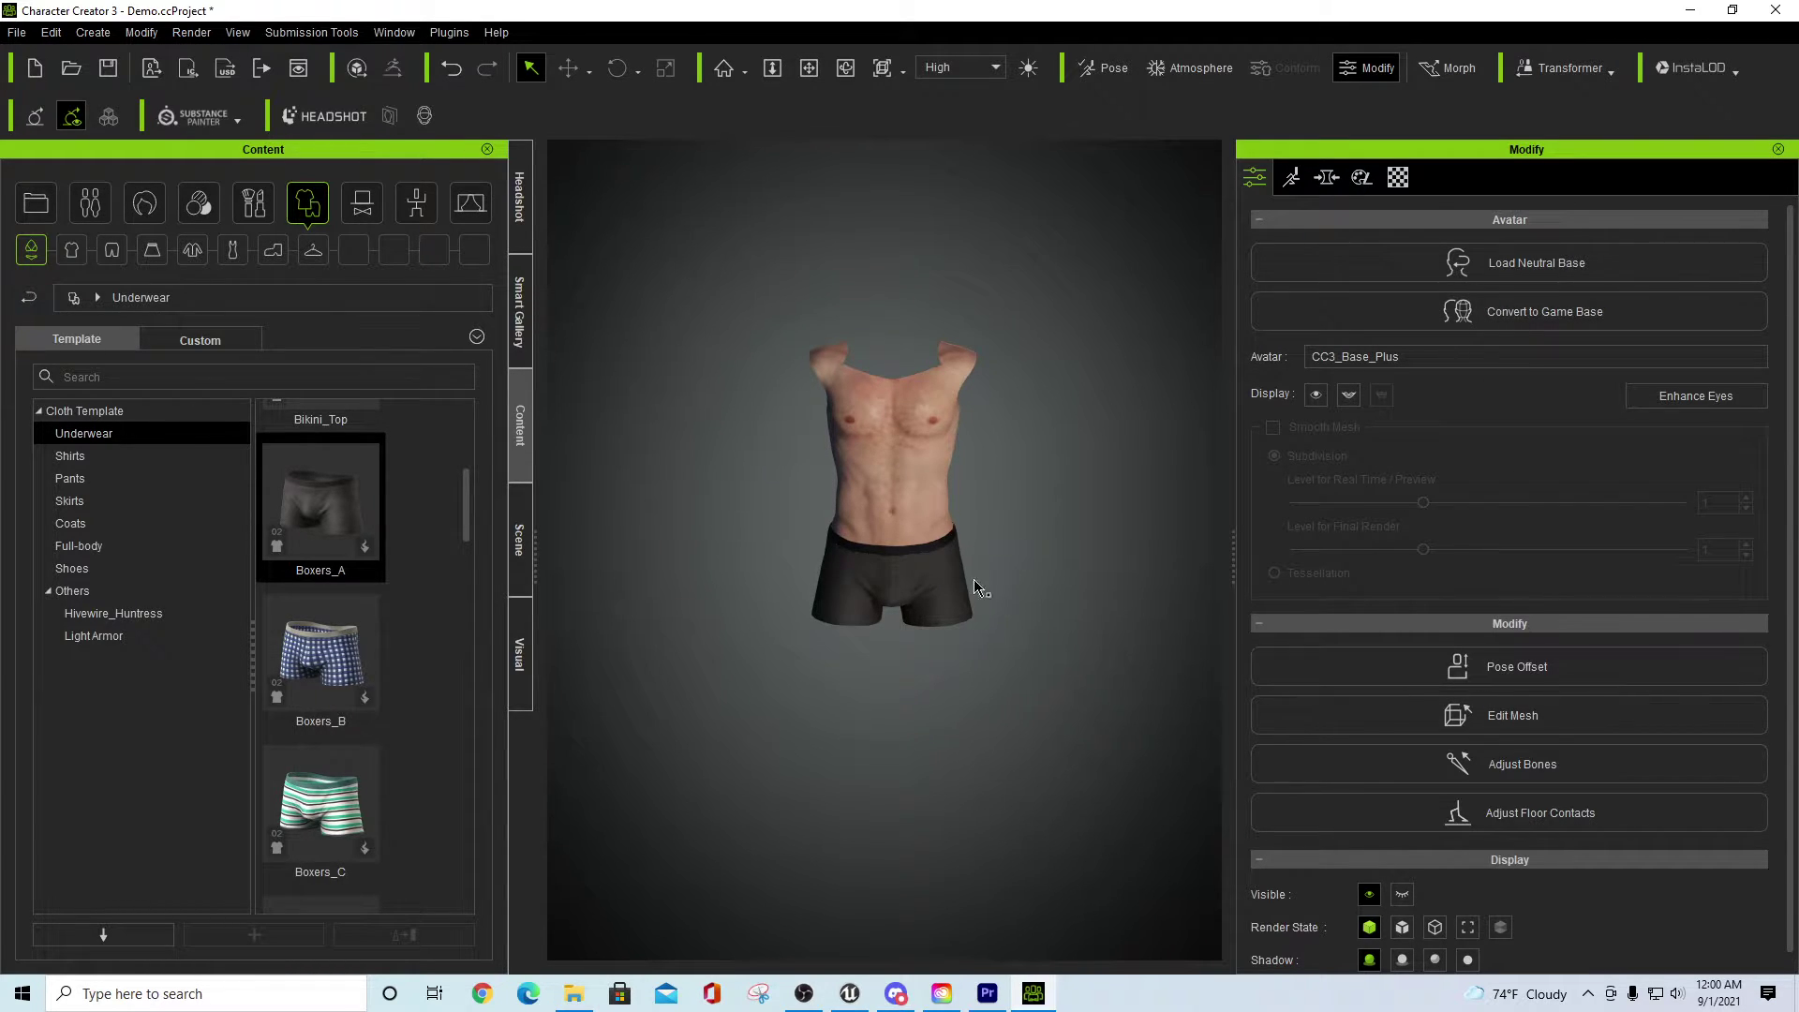
- Reopen the Hide Body Mesh Tool for the boxers, hide the torso and show only the legs, and leave the tool
left_click(940, 596)
scroll(1546, 862, "down", 3)
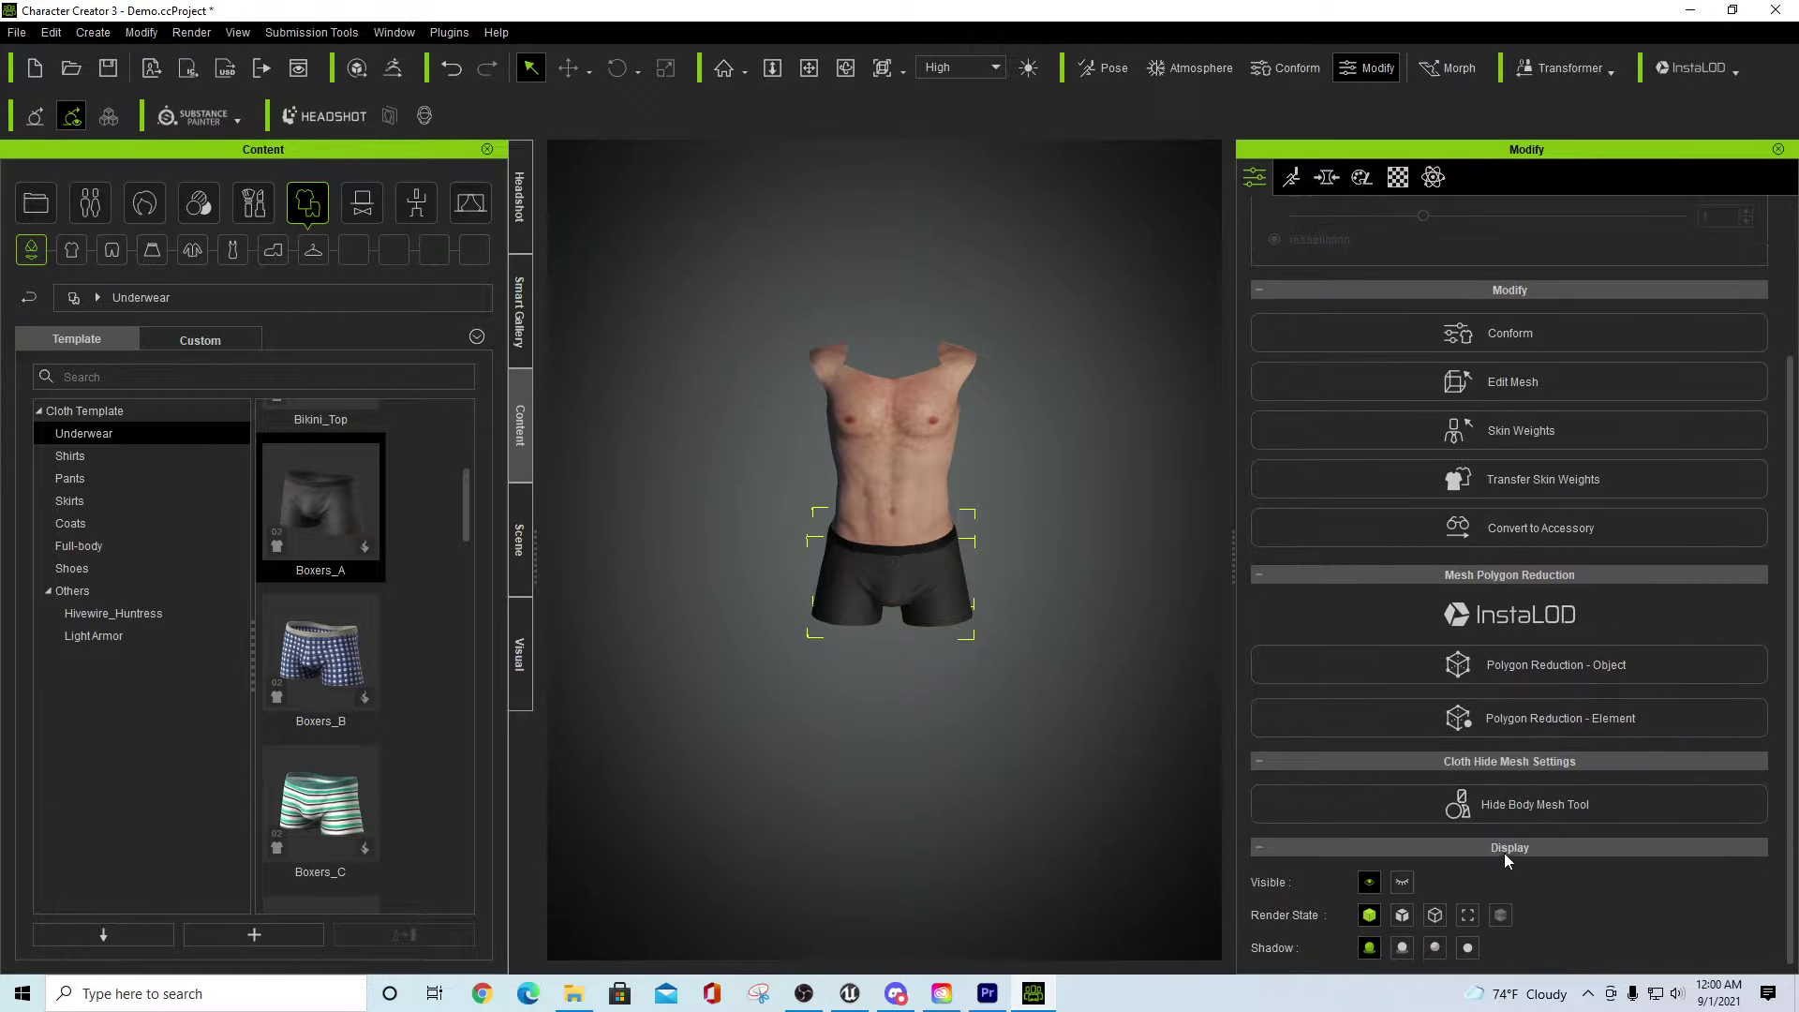
left_click(1499, 808)
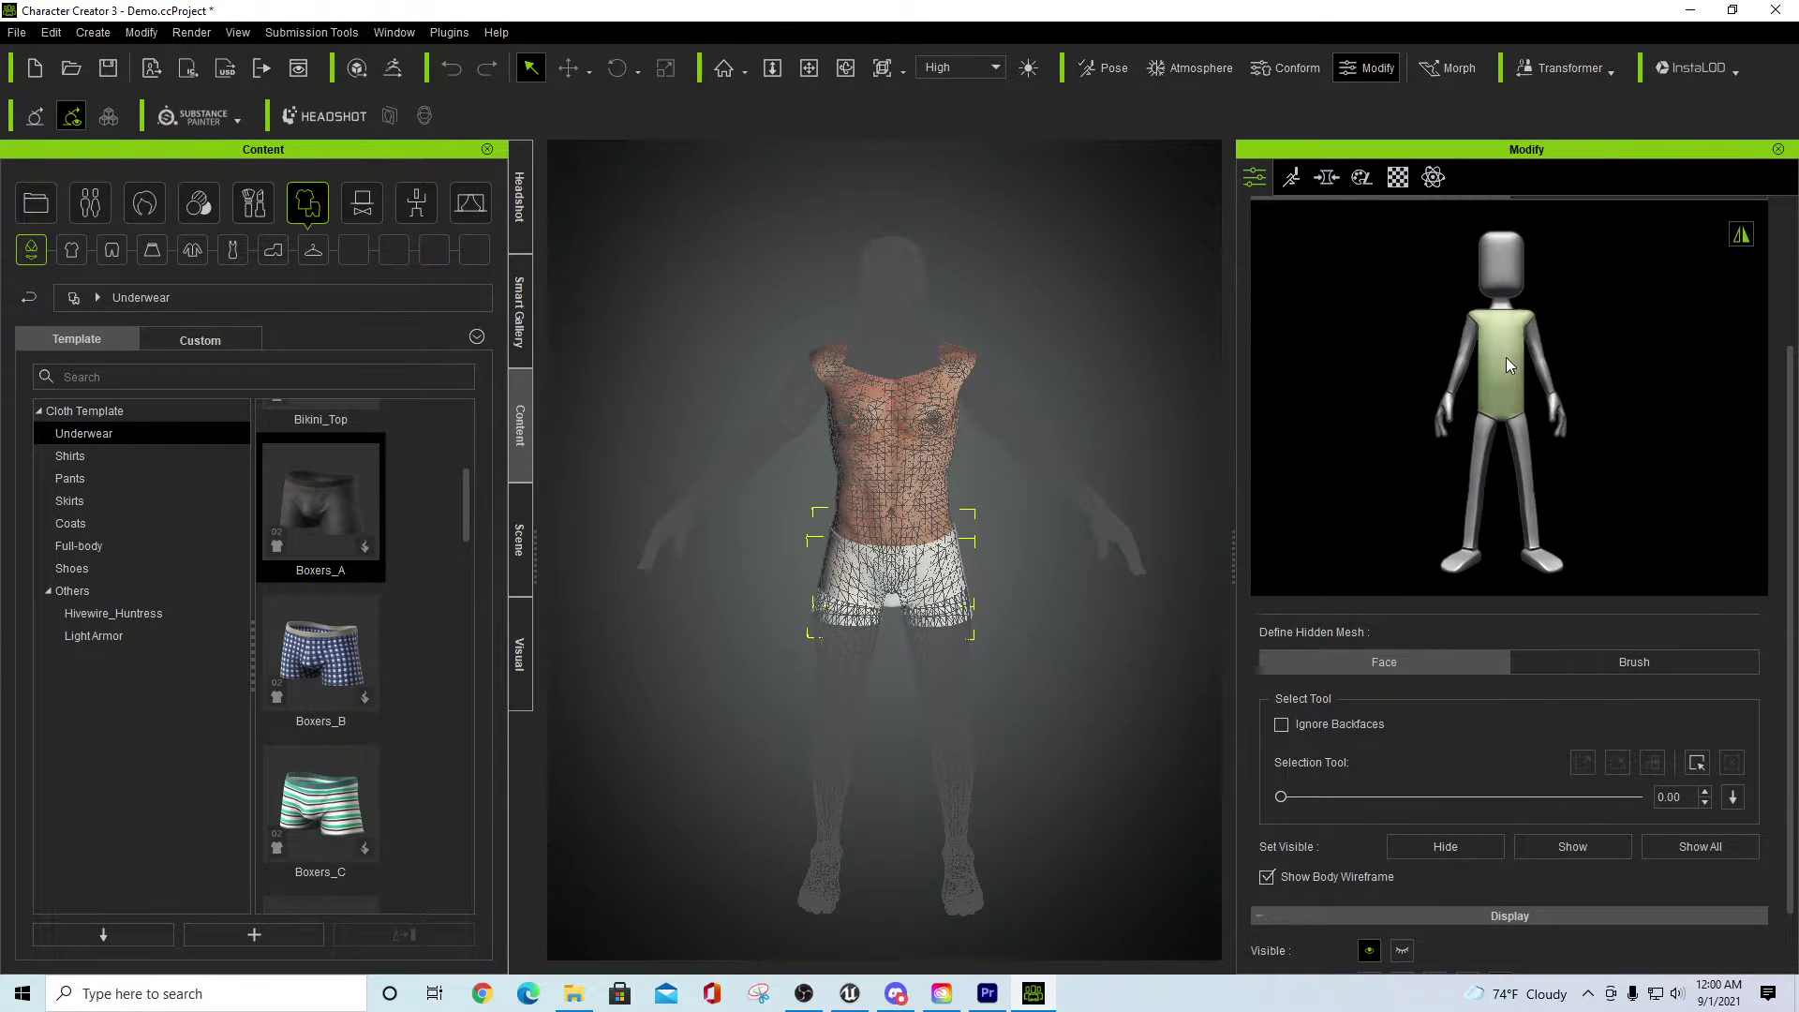
left_click(1505, 357)
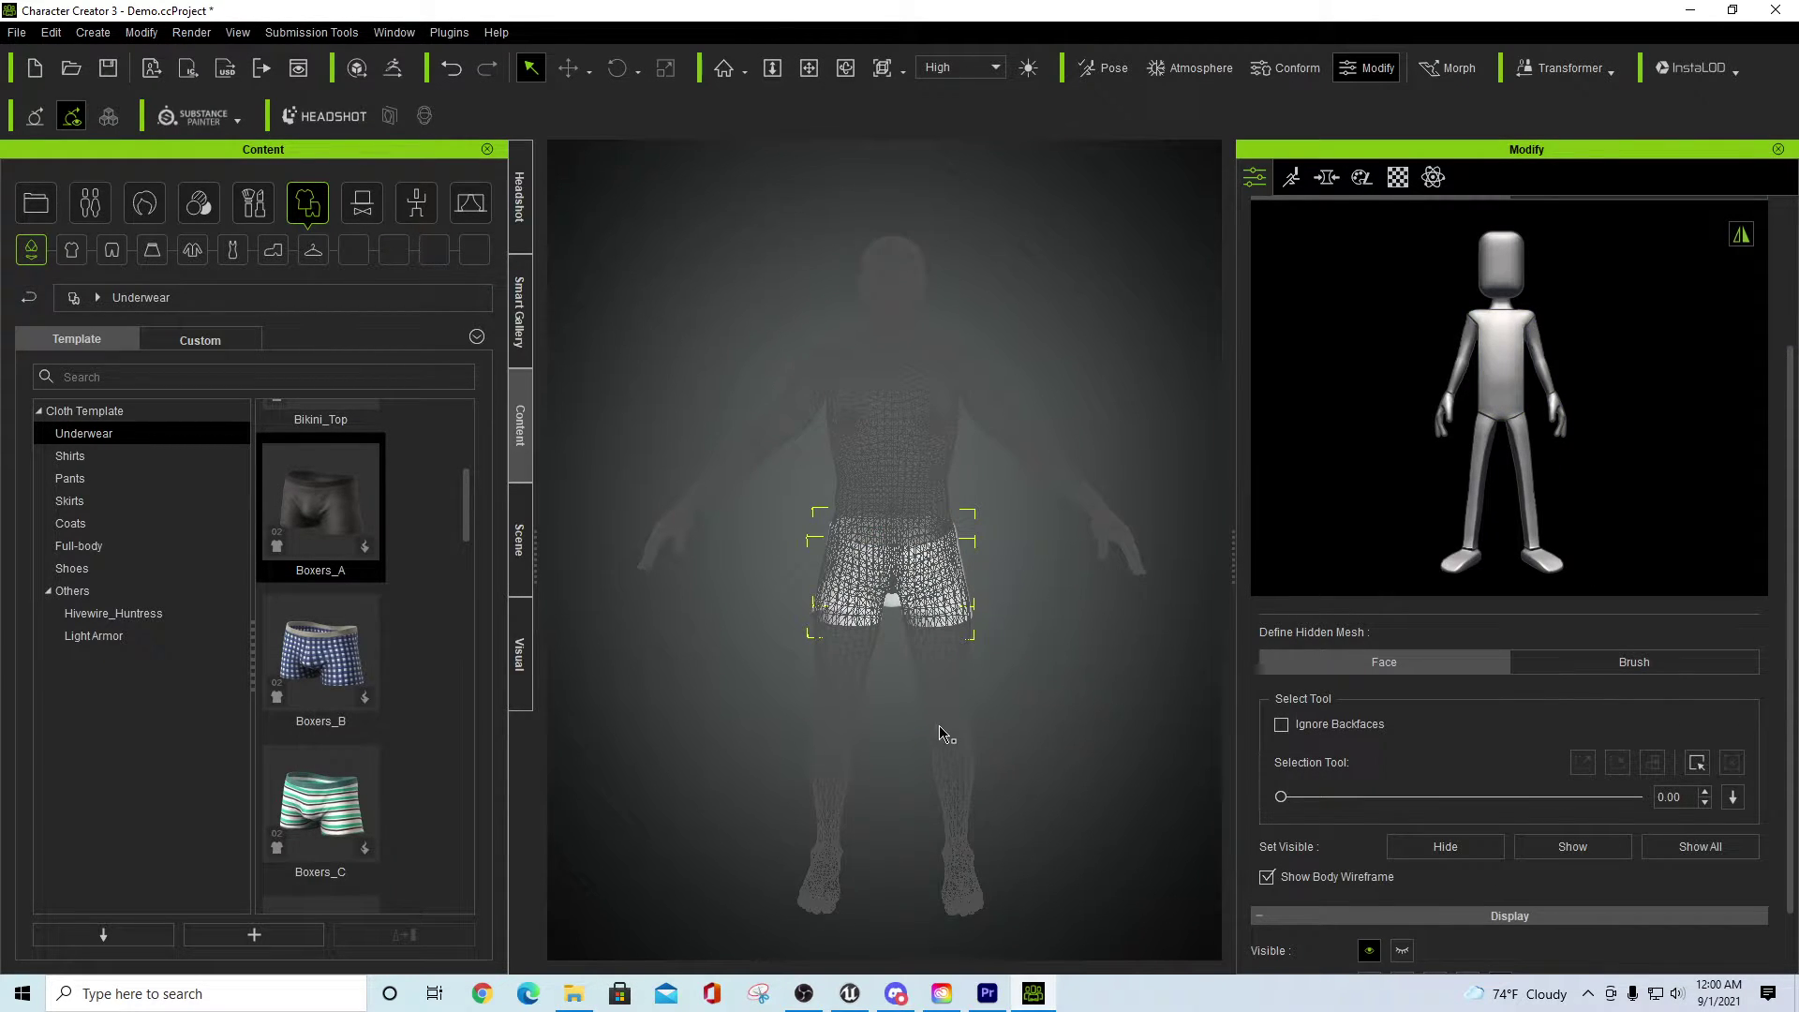
left_click(1475, 480)
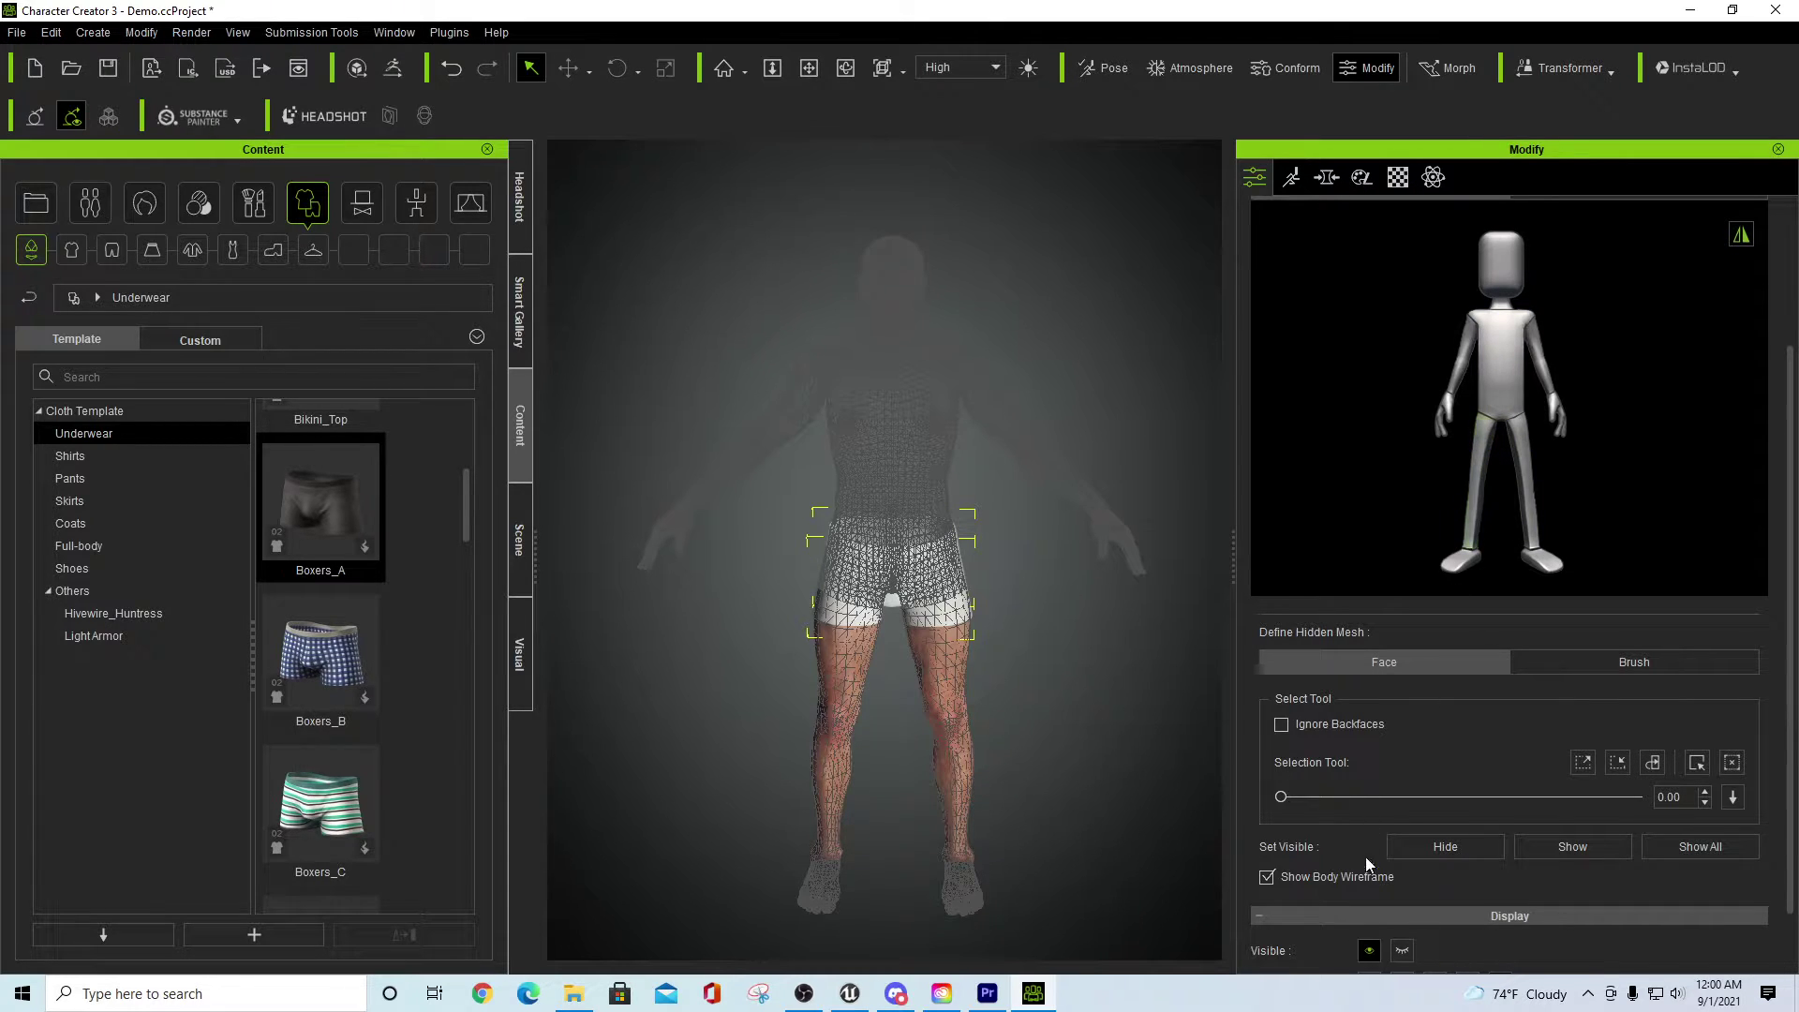
scroll(1451, 497, "up", 3)
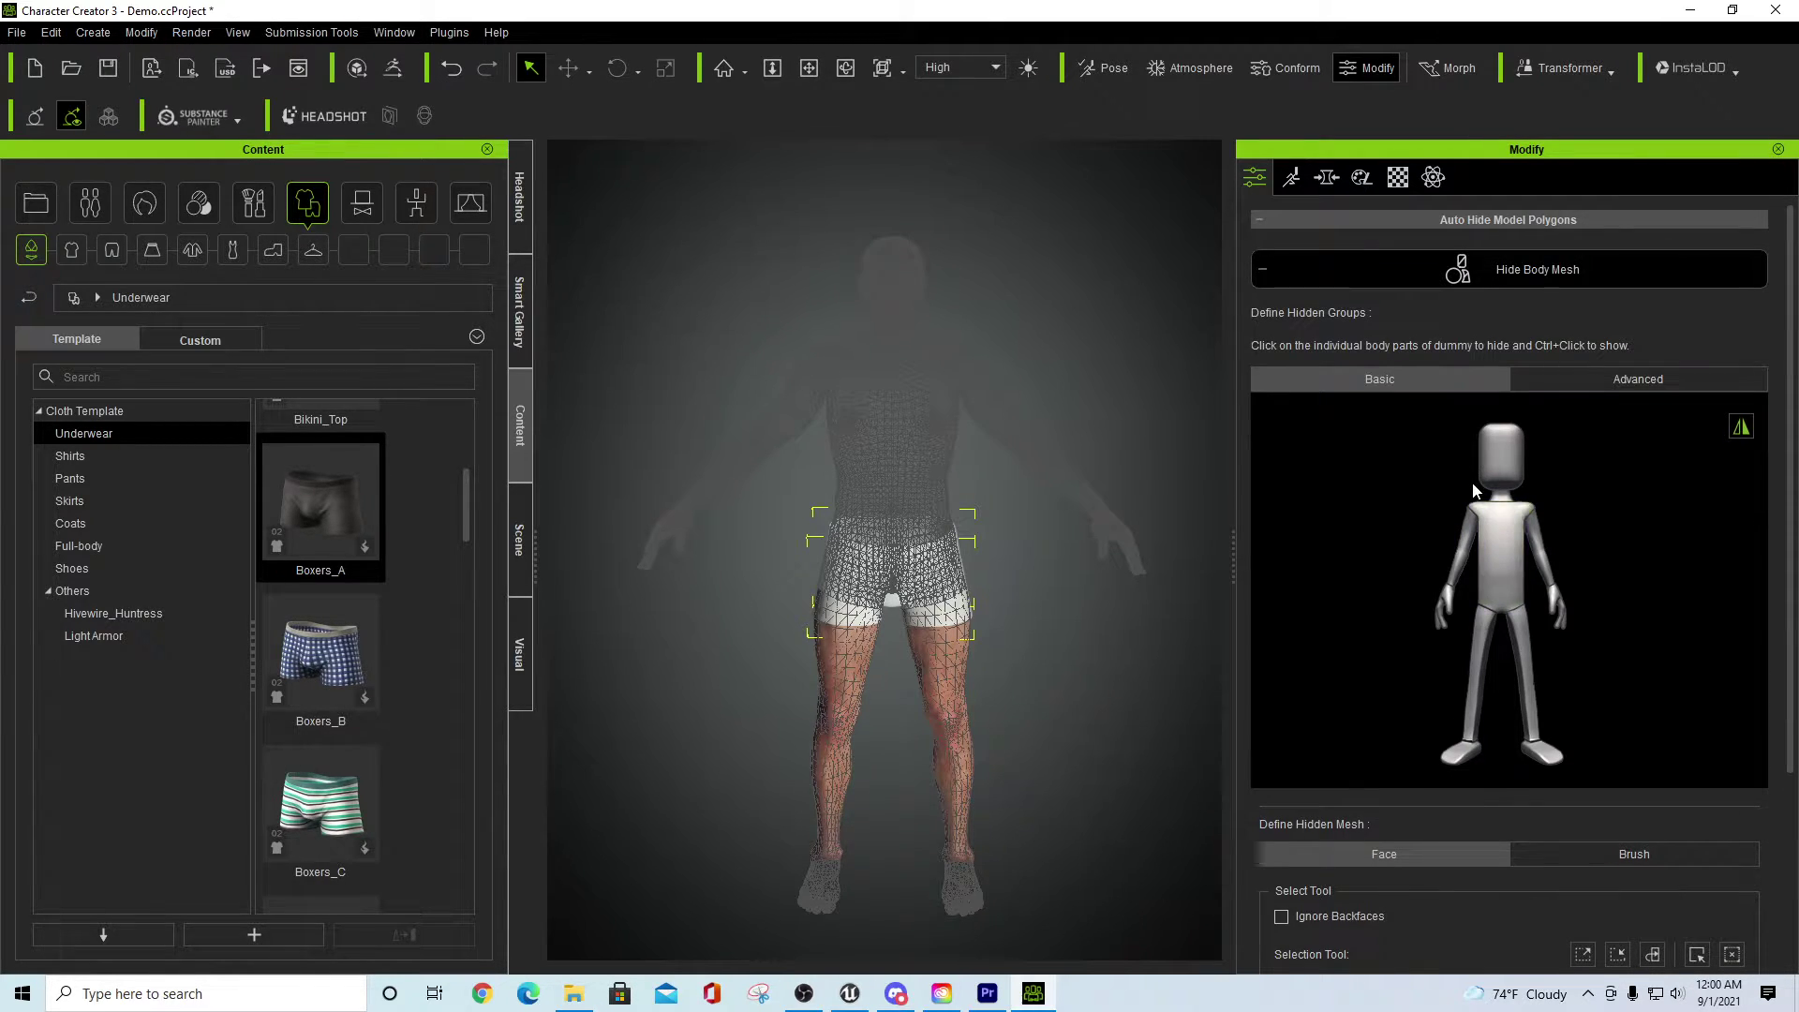
left_click(1470, 280)
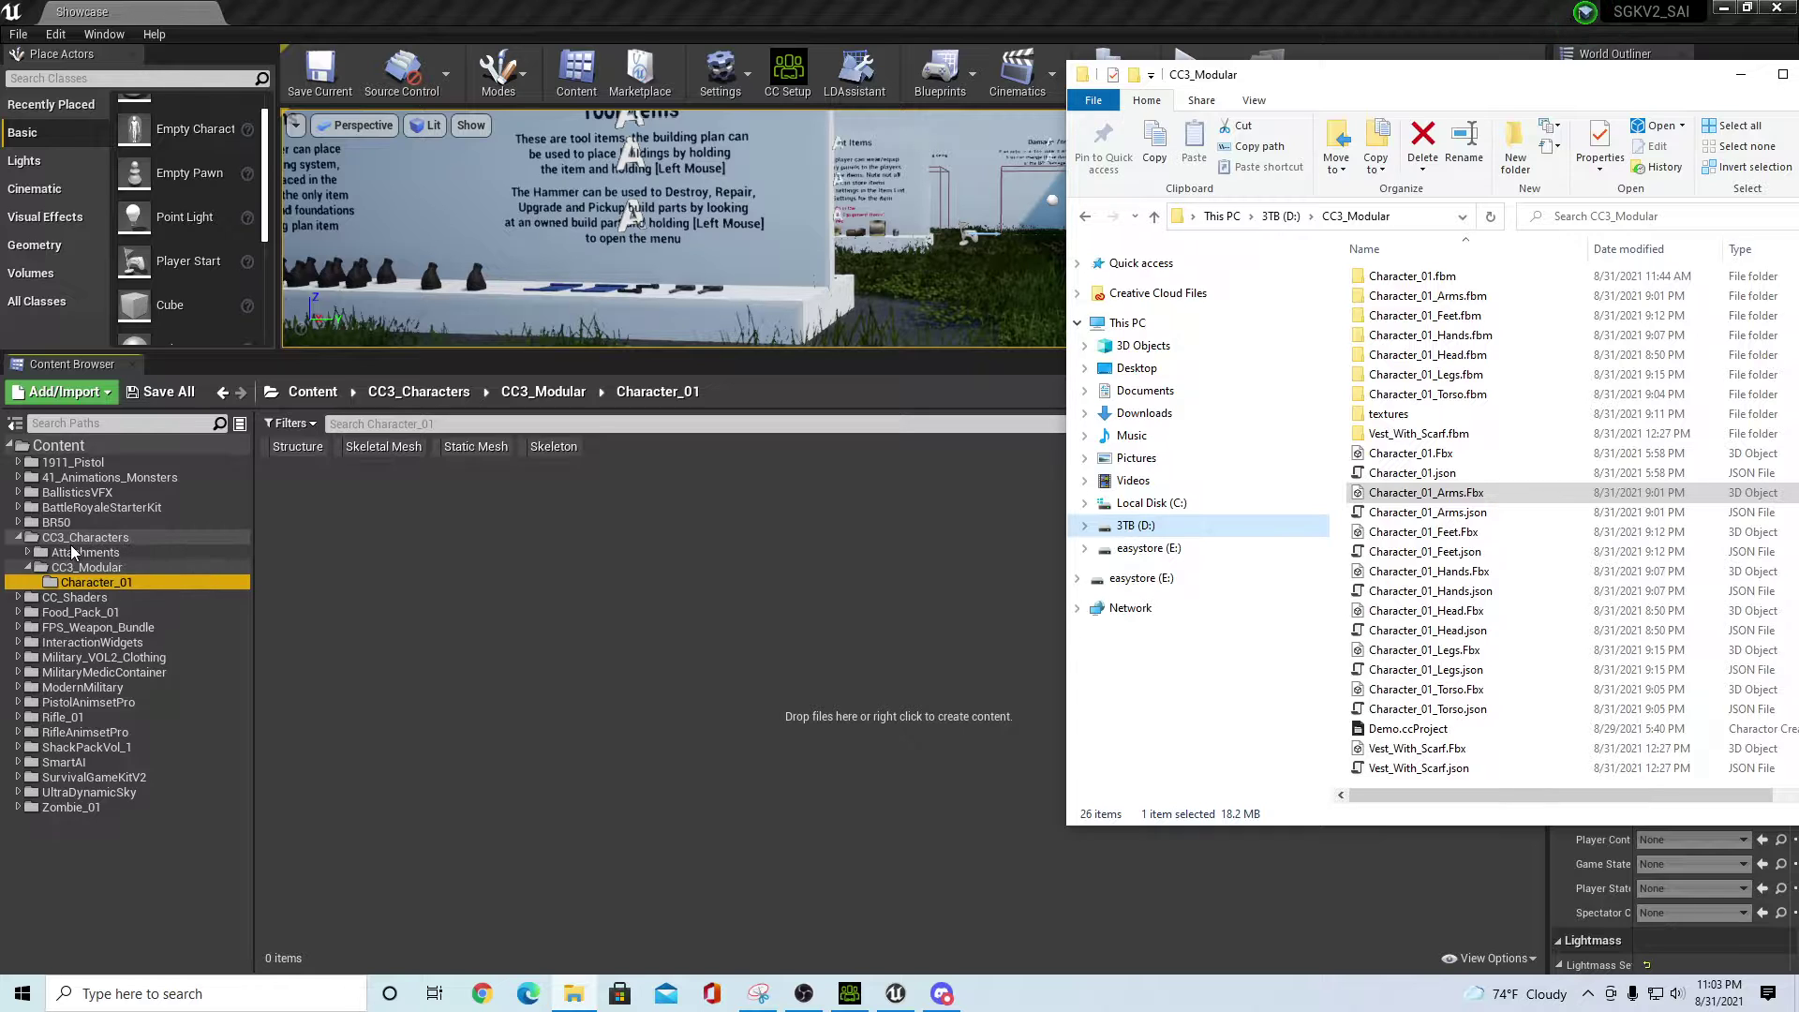
- Switch to Unreal Editor and open the Character_01 folder inside CC3_Characters > CC3_Modular
left_click(64, 572)
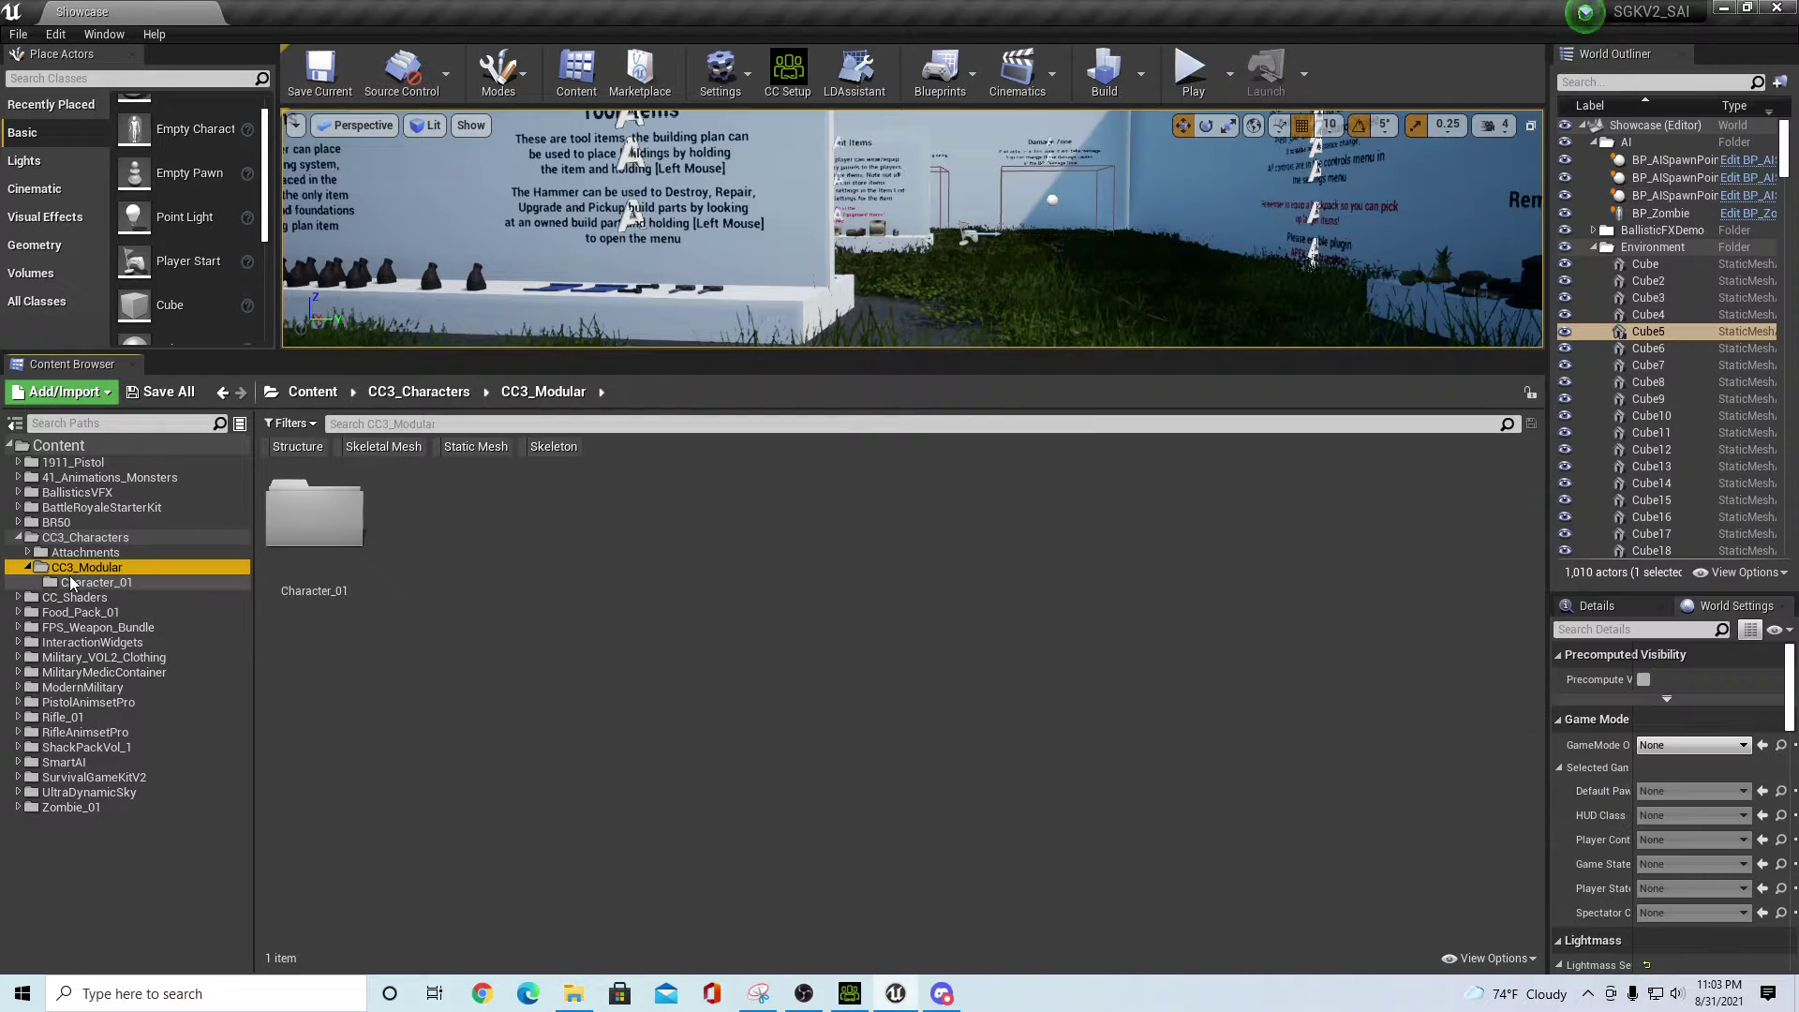
left_click(92, 582)
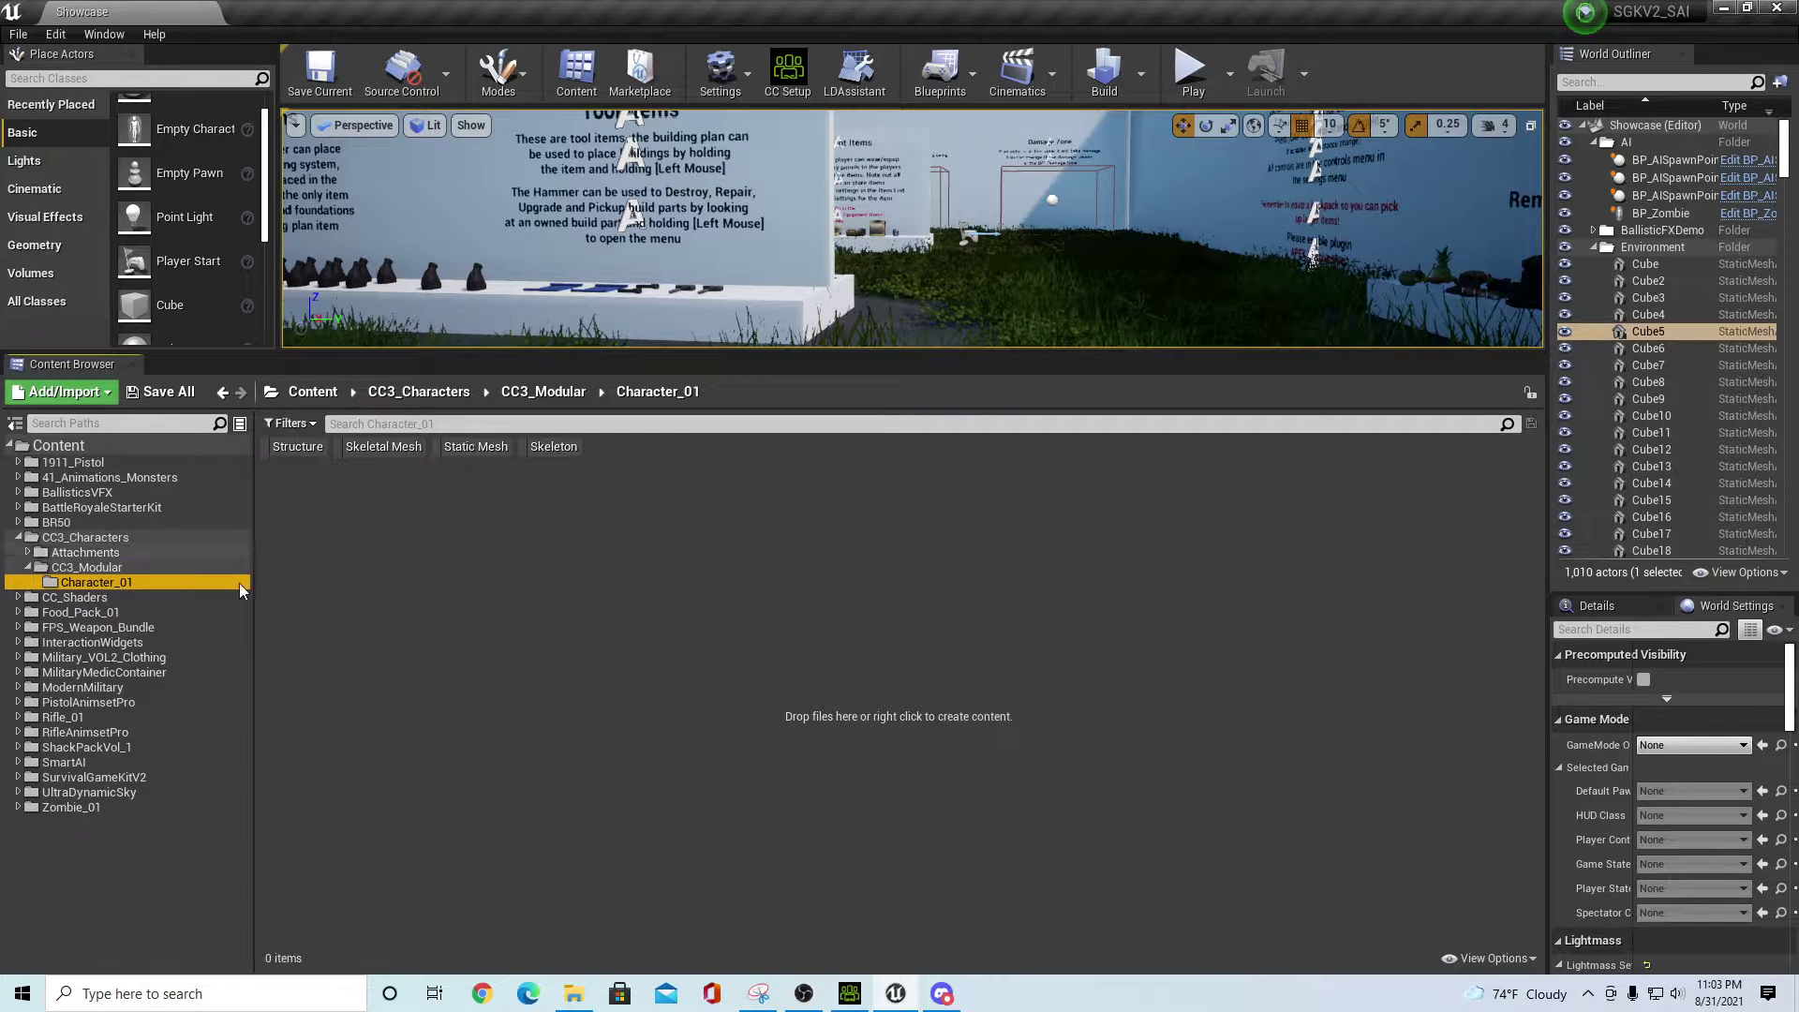
left_click(95, 569)
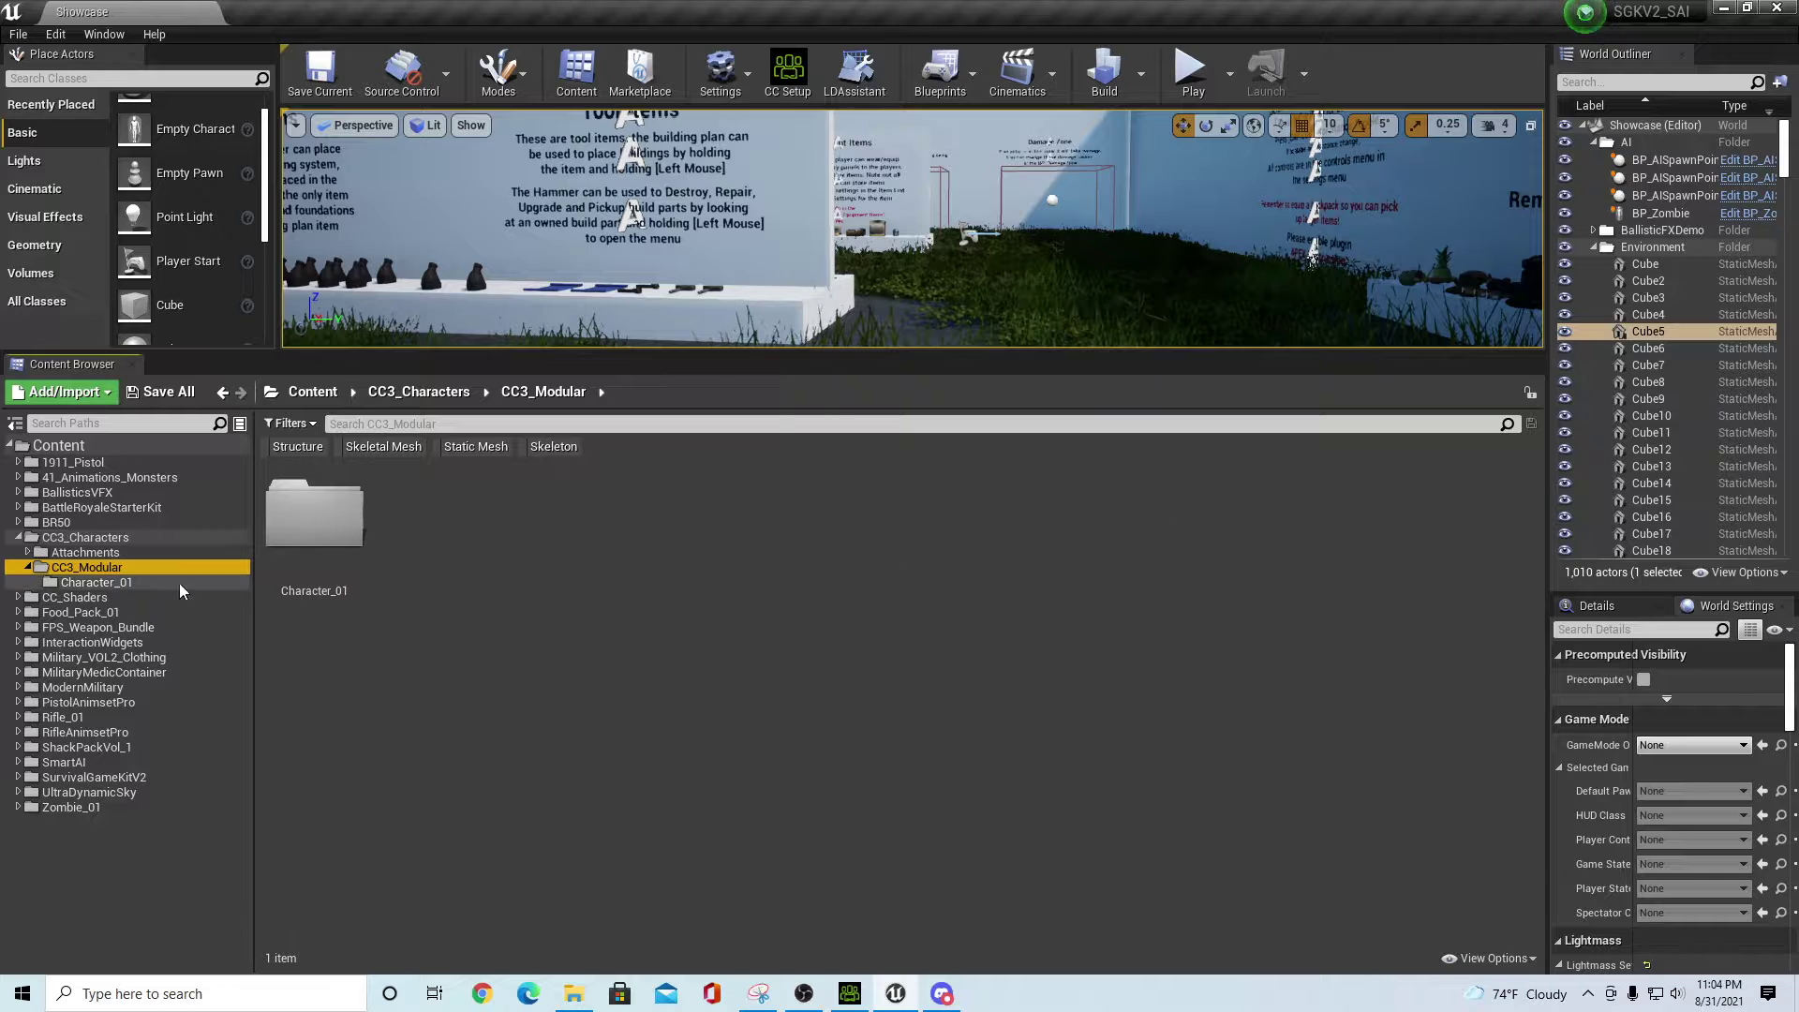
left_click(94, 582)
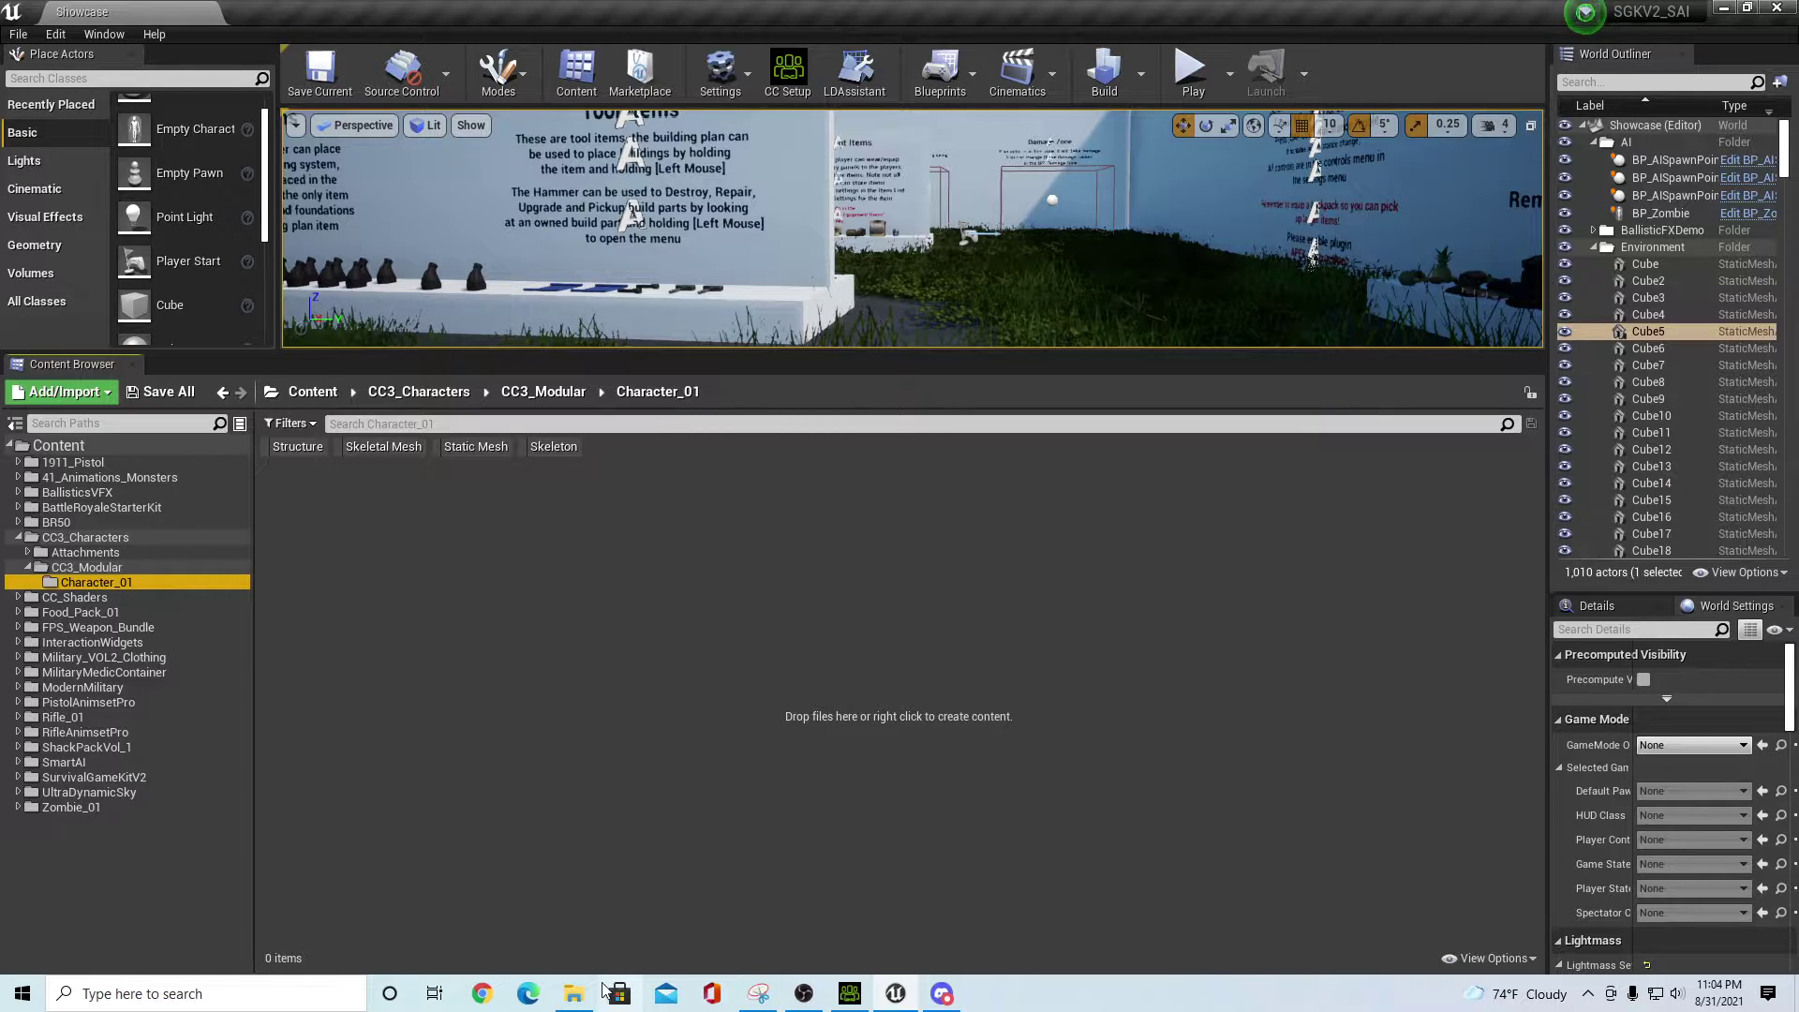
- Send the Character_01 Arms, Feet, Hands, Head, Legs and Torso FBX files from File Explorer's CC3_Modular folder into Unreal's Character_01 folder
left_click(573, 994)
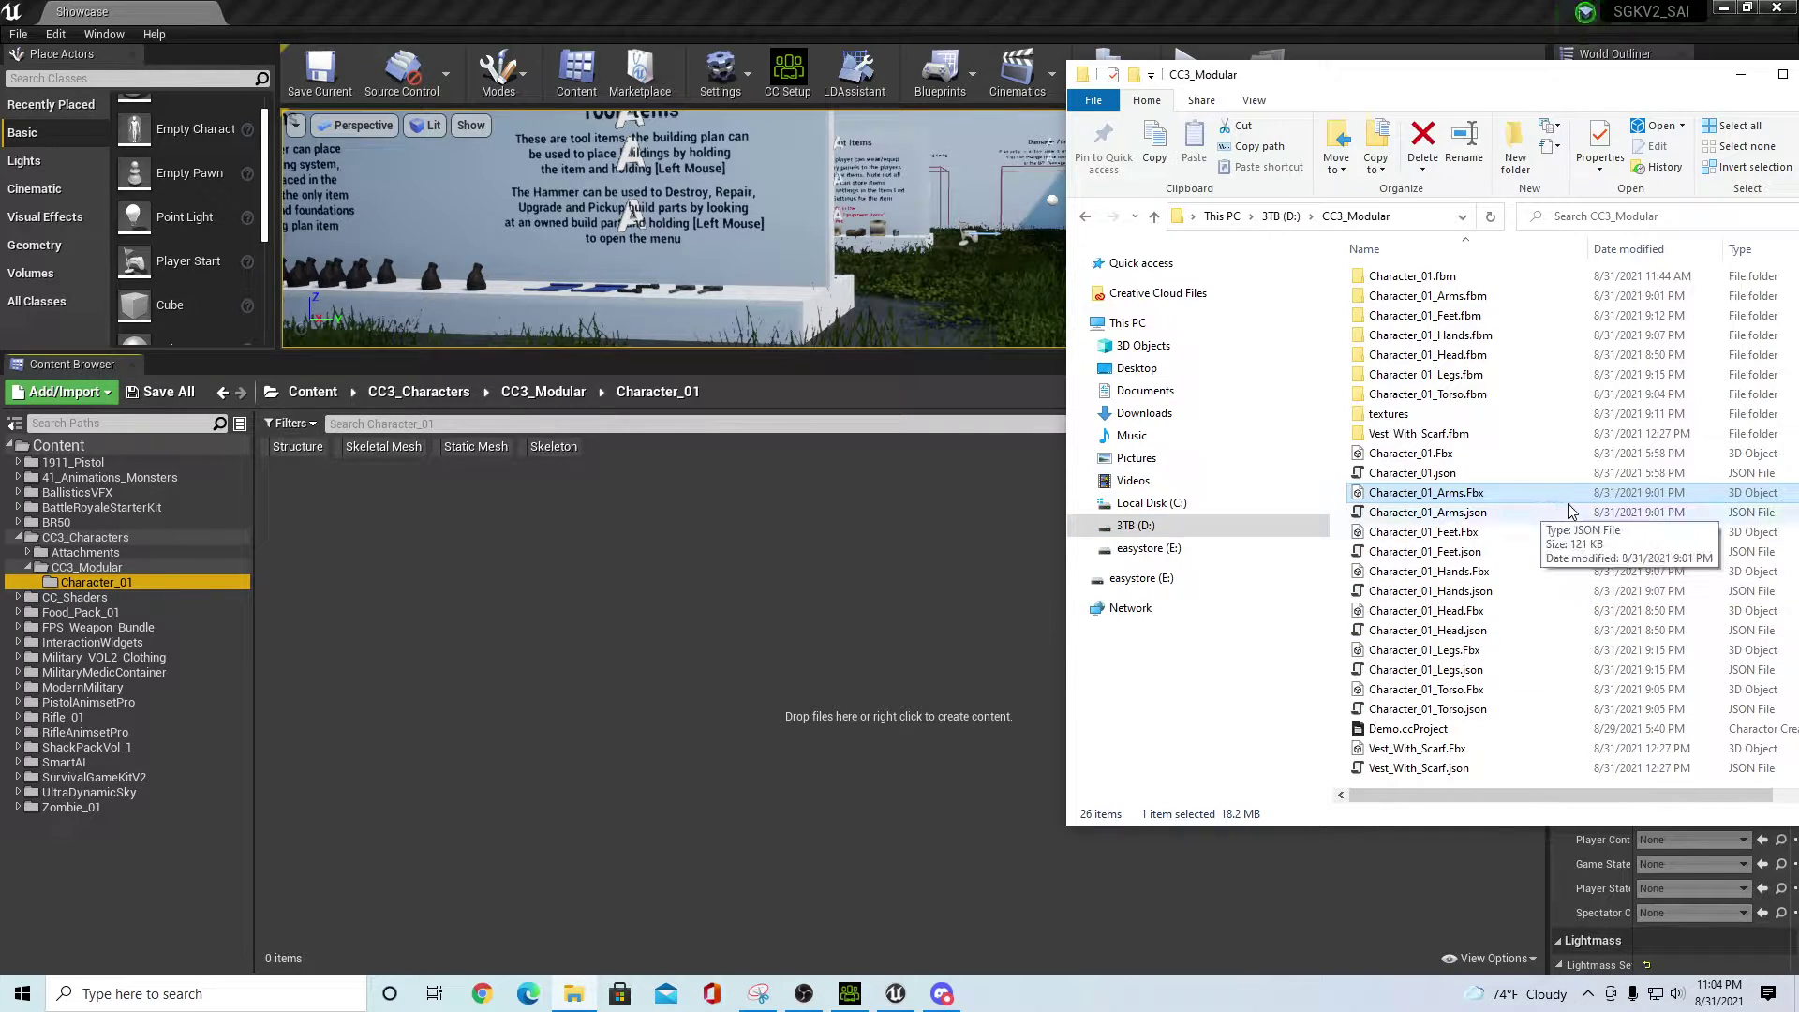
left_click(1479, 534, "ctrl")
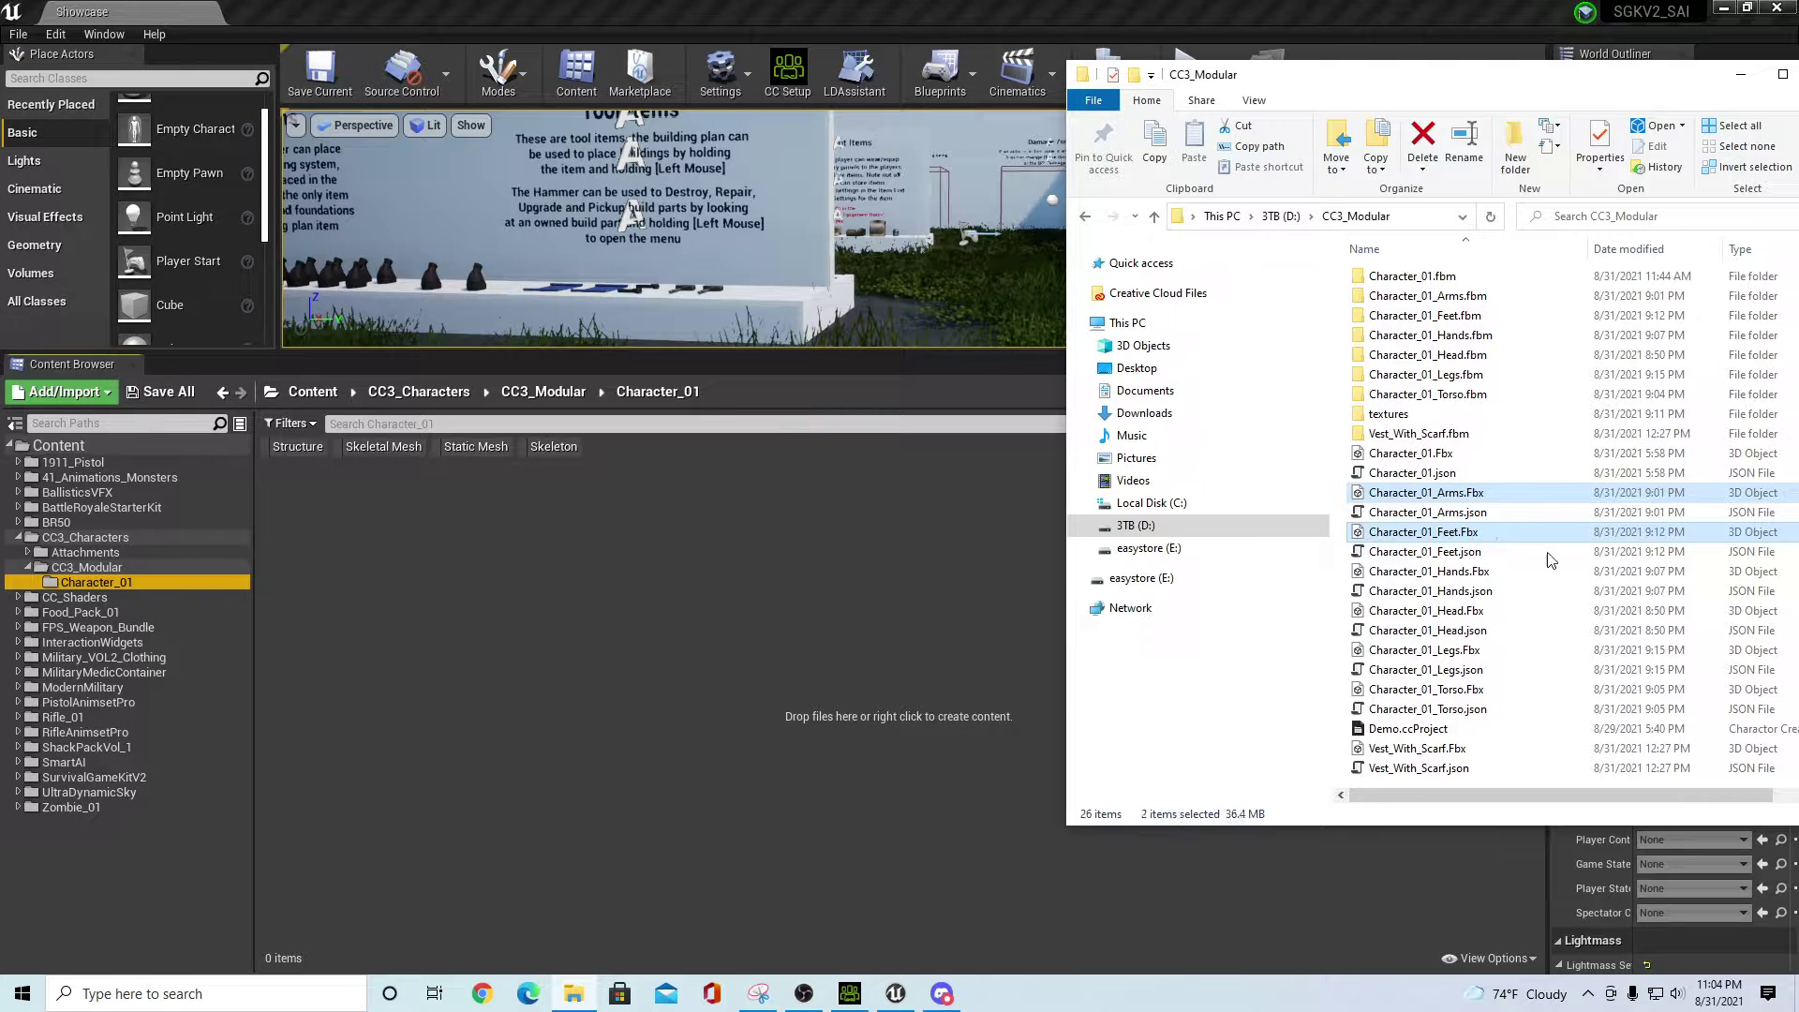
left_click(1499, 571, "ctrl")
left_click(1486, 611, "ctrl")
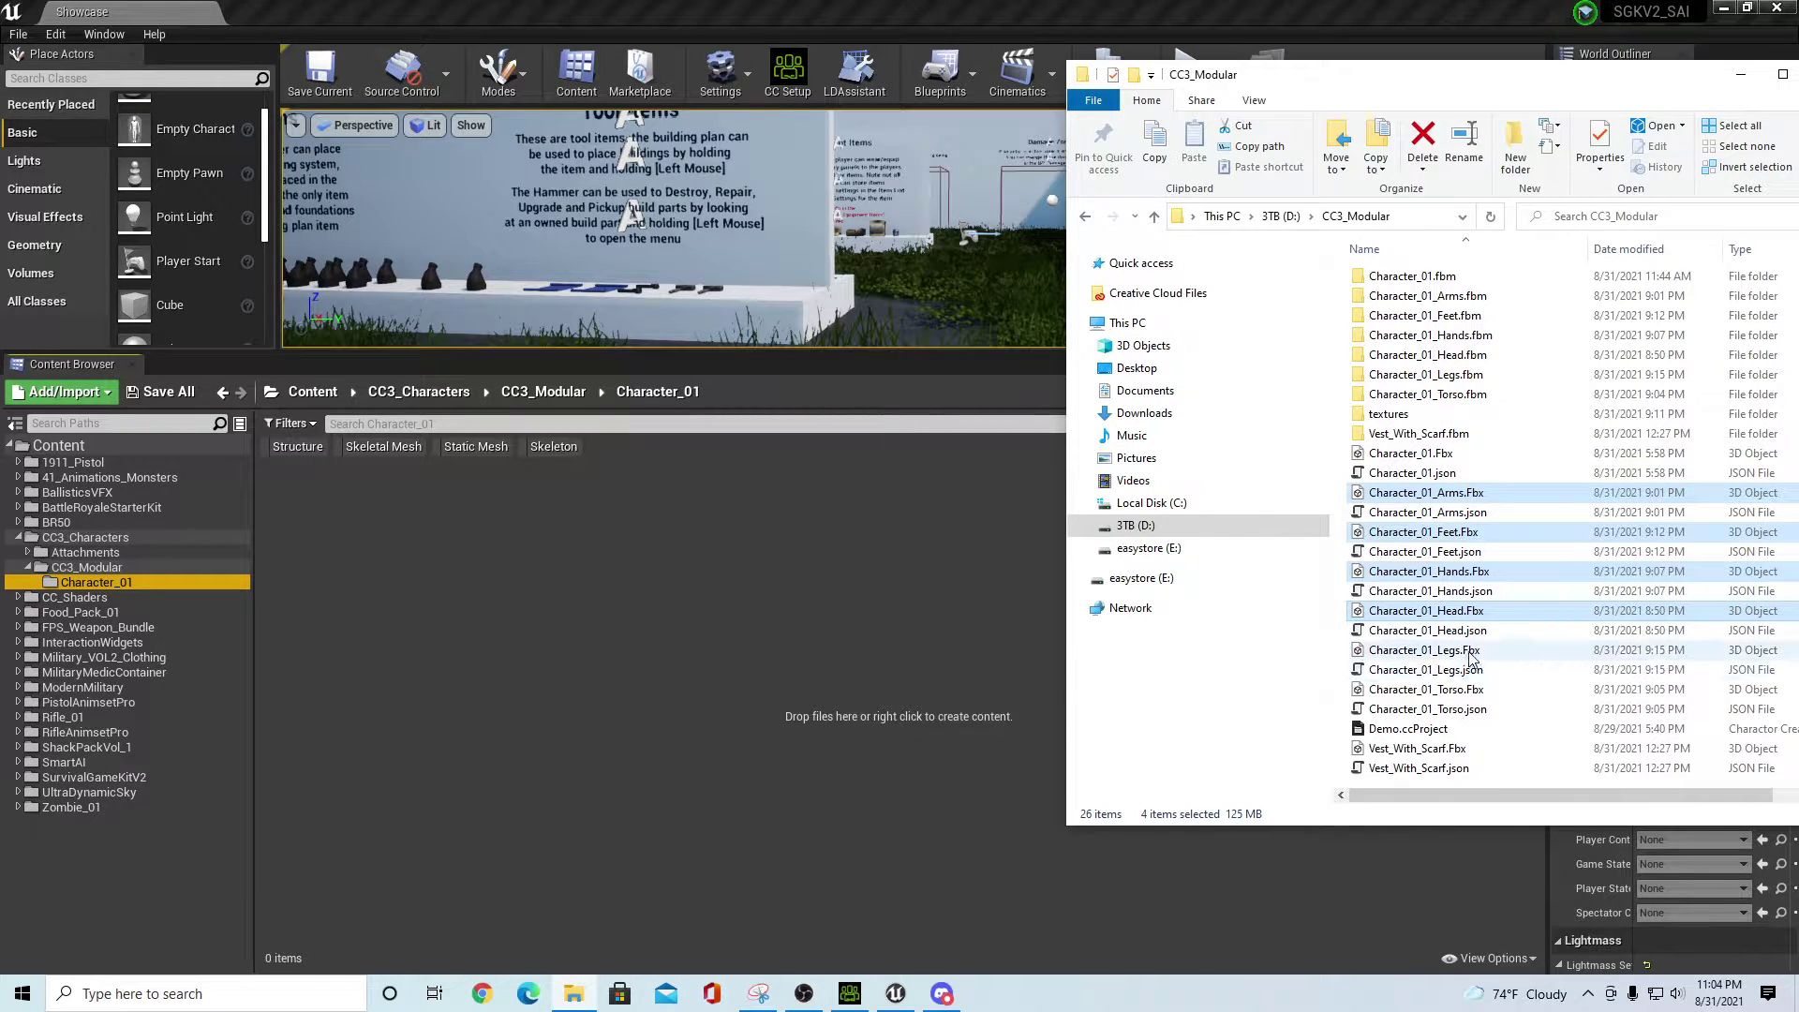
left_click(1469, 653, "ctrl")
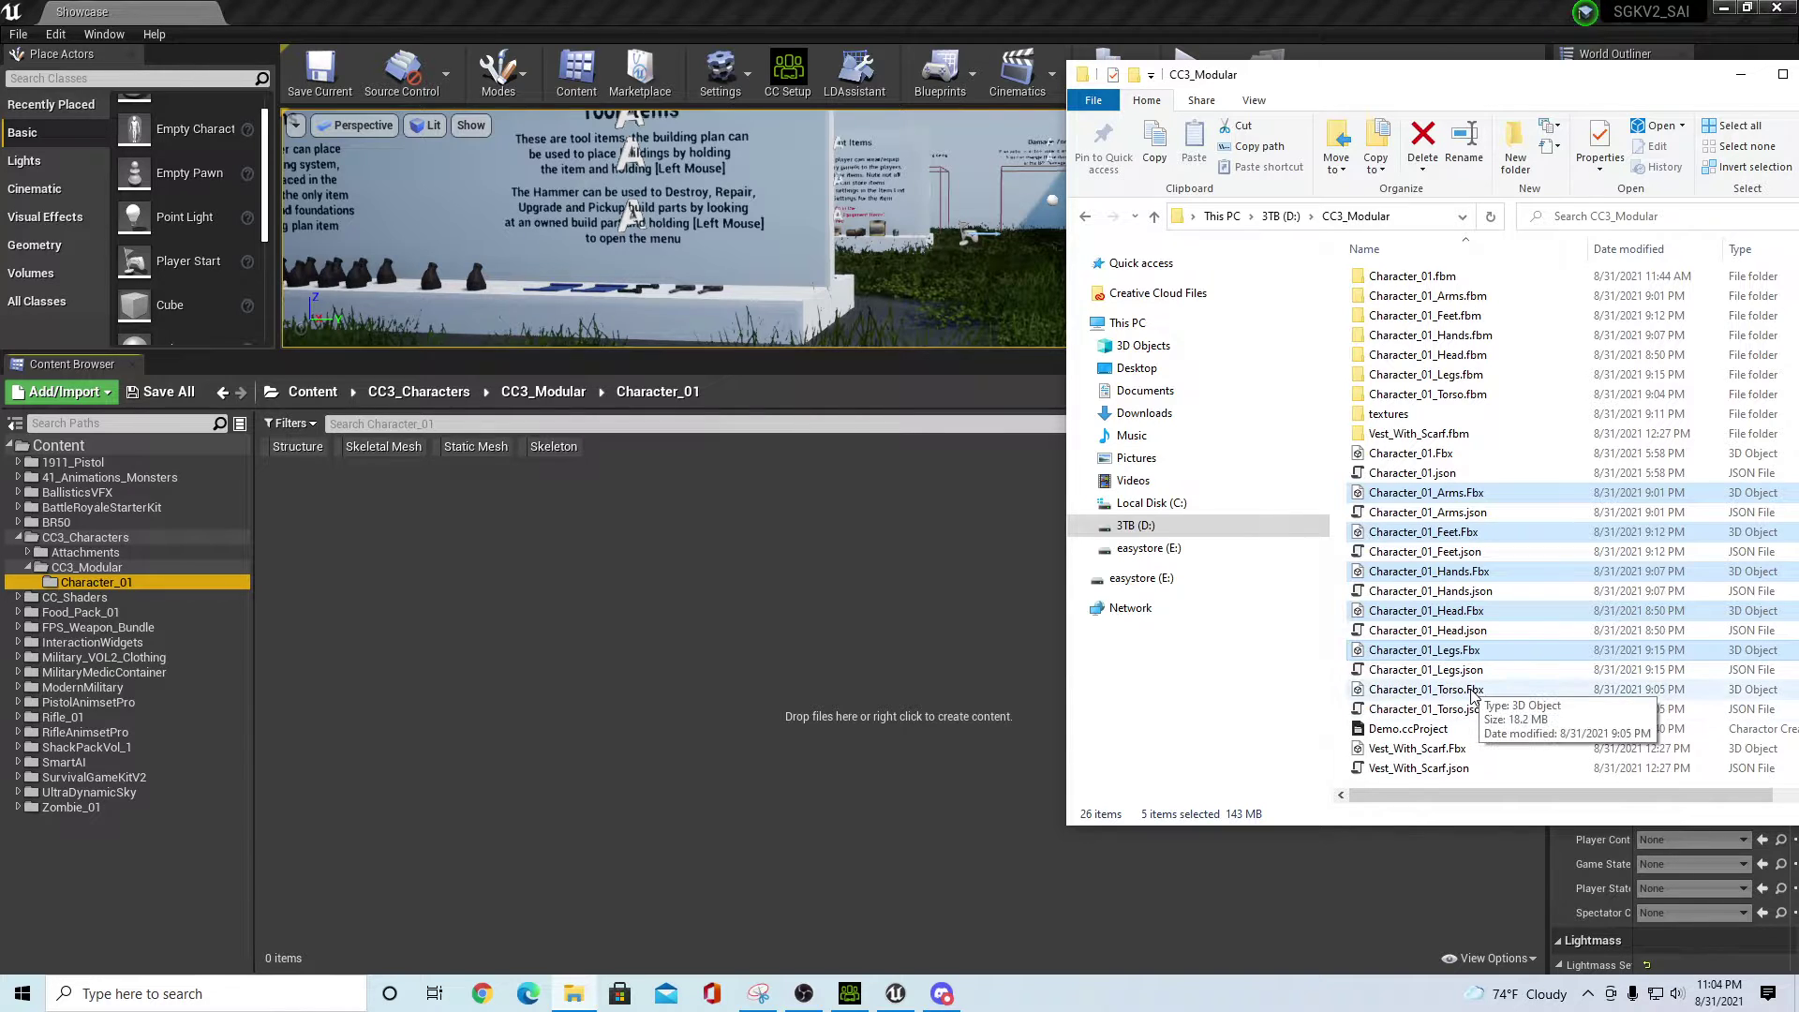
left_click(1471, 692, "ctrl")
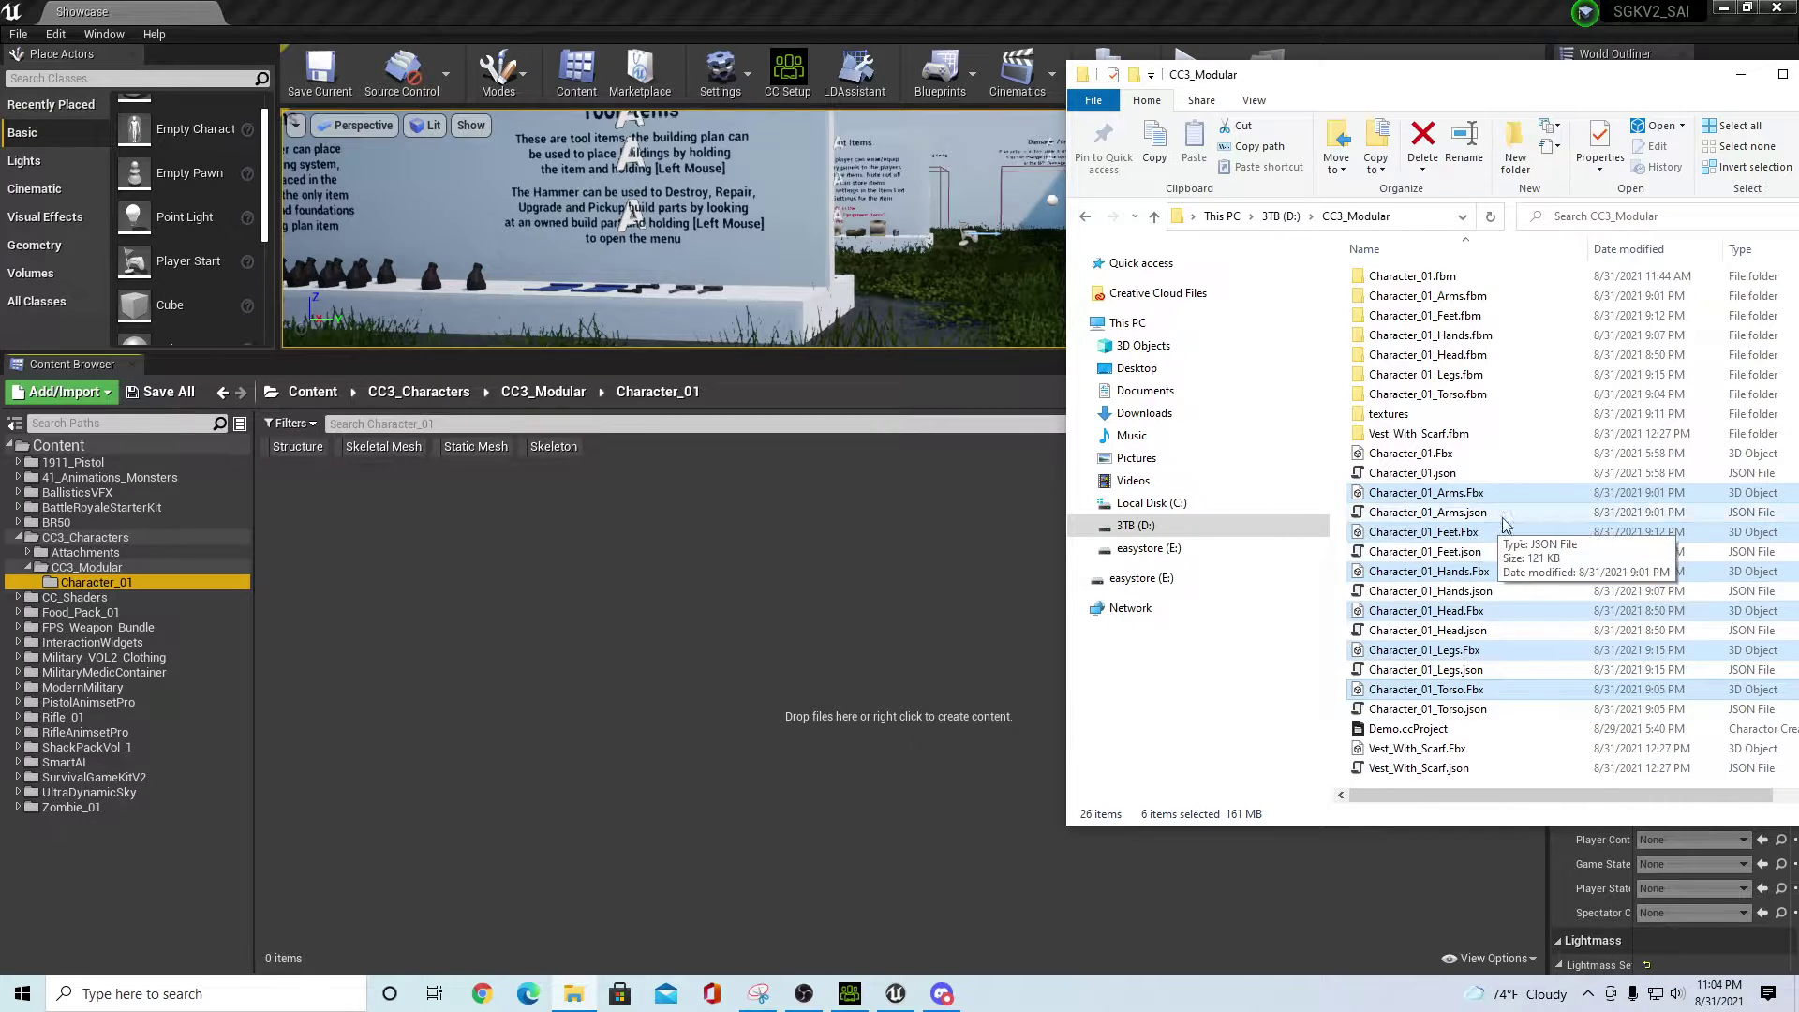
left_click_drag(1444, 497, 444, 628)
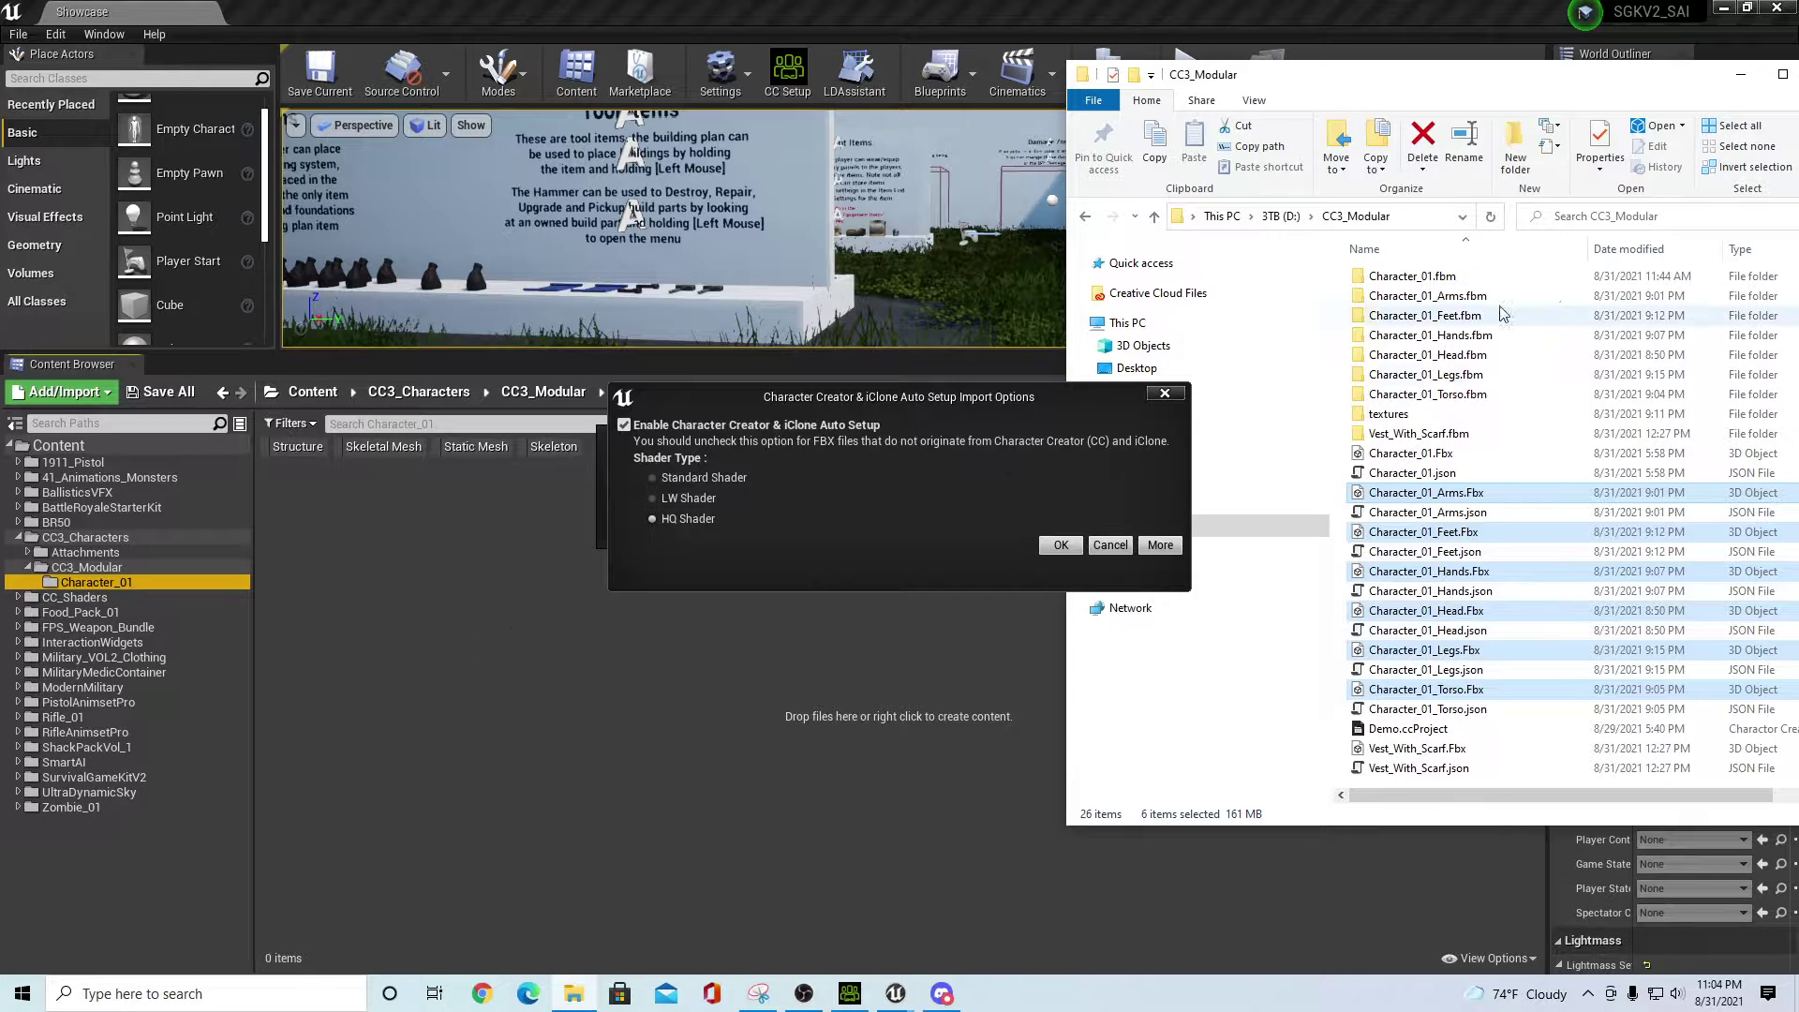
left_click(1728, 80)
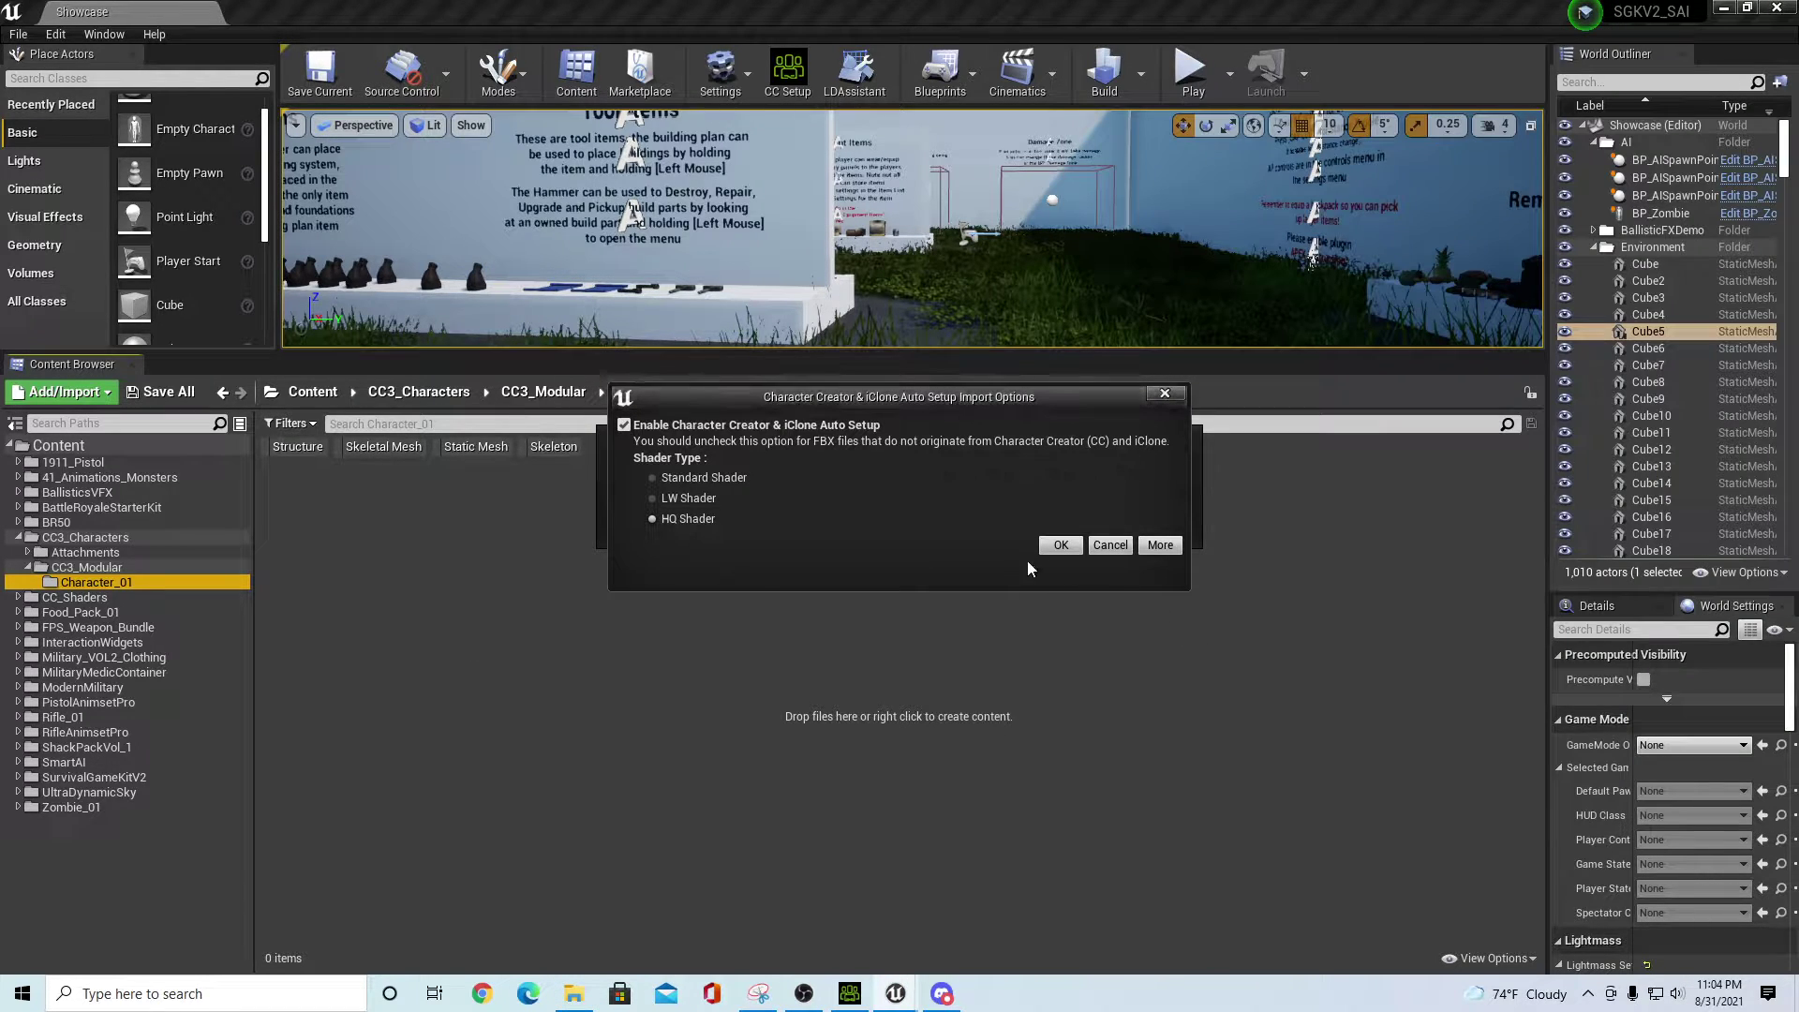
- Accept Auto Setup with HQ Shader and assign the UE4_Mannequin_Skeleton from SurvivalGameKitV2/Meshes/Skeletal to the first mesh
left_click(1060, 547)
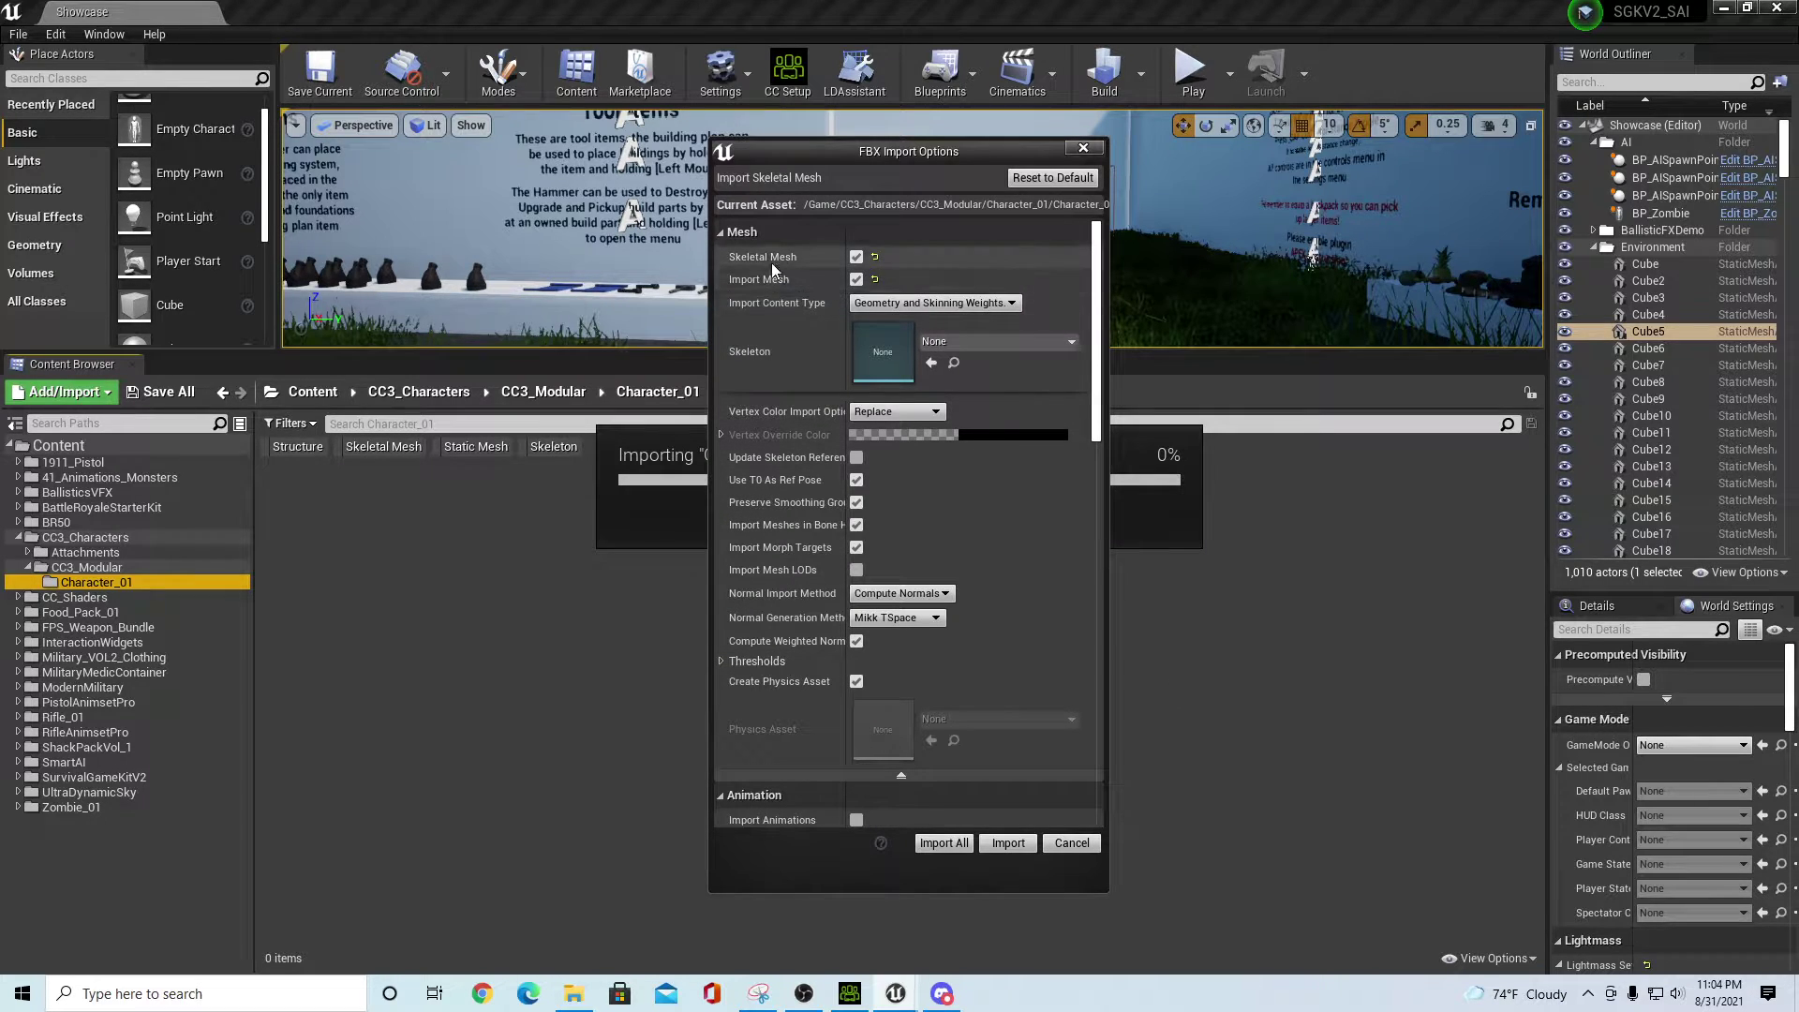
left_click(1060, 343)
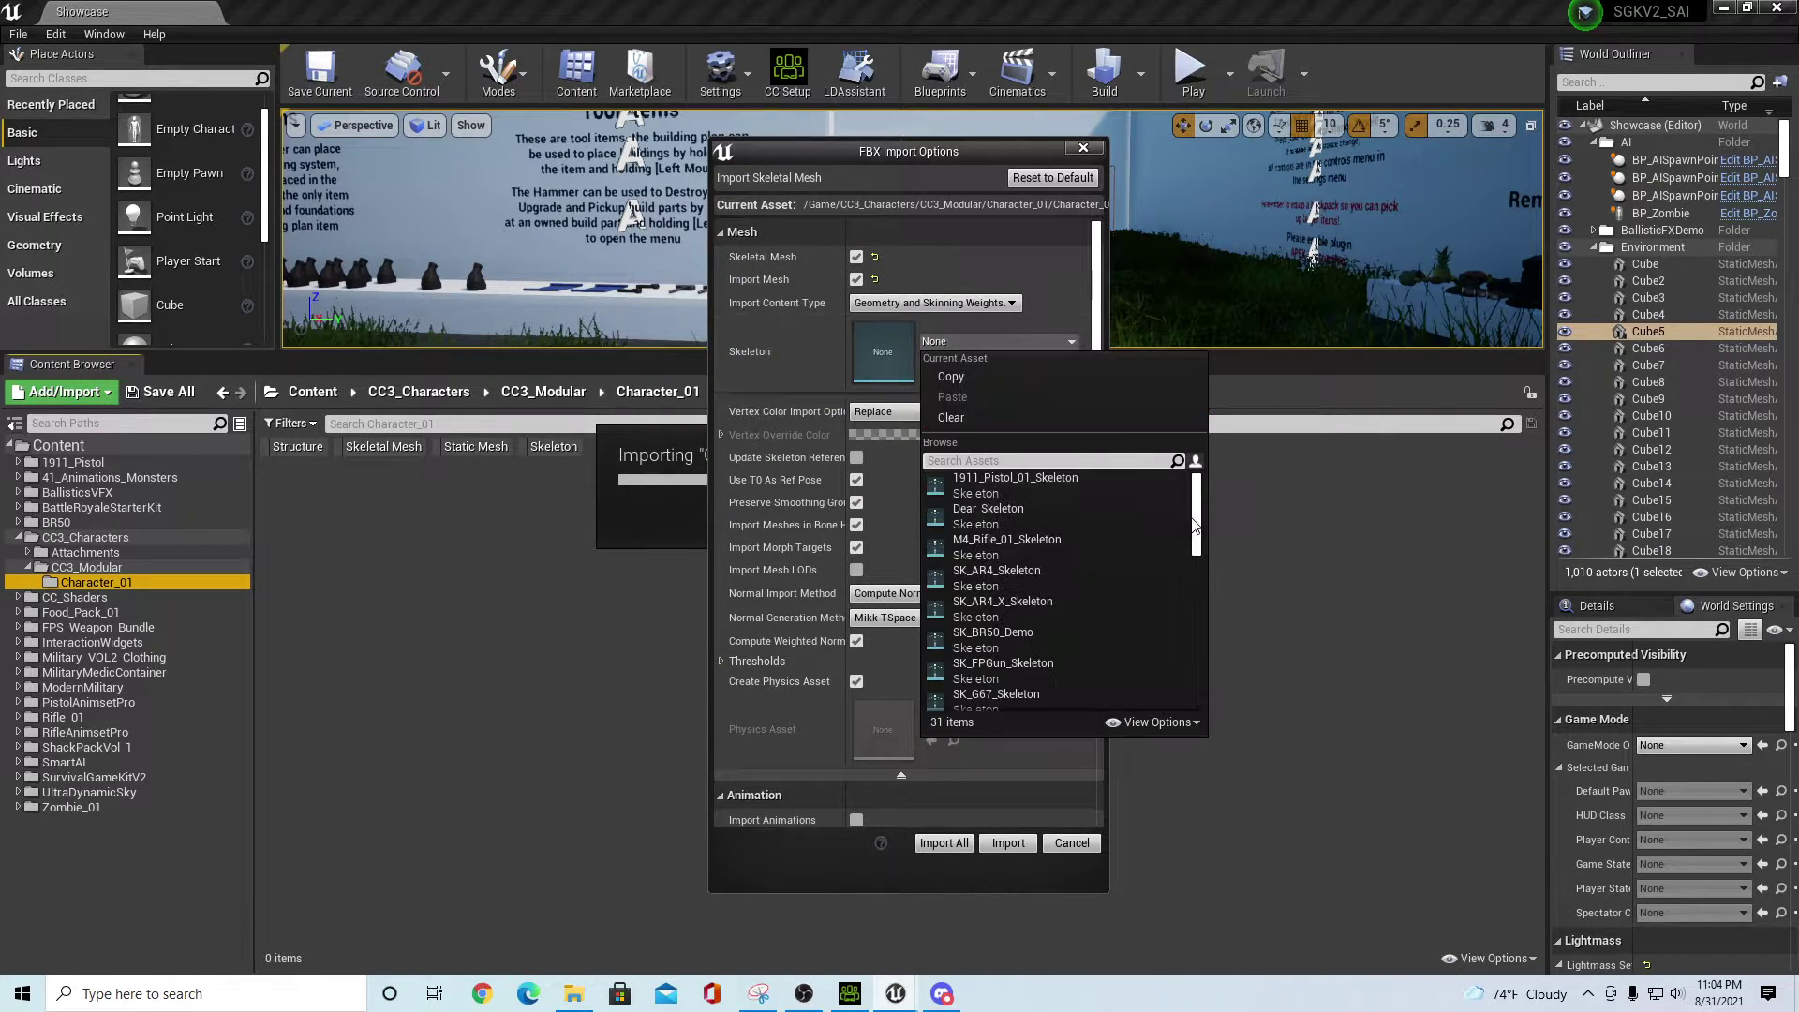
scroll(1205, 562, "down", 8)
mouse_move(1039, 598)
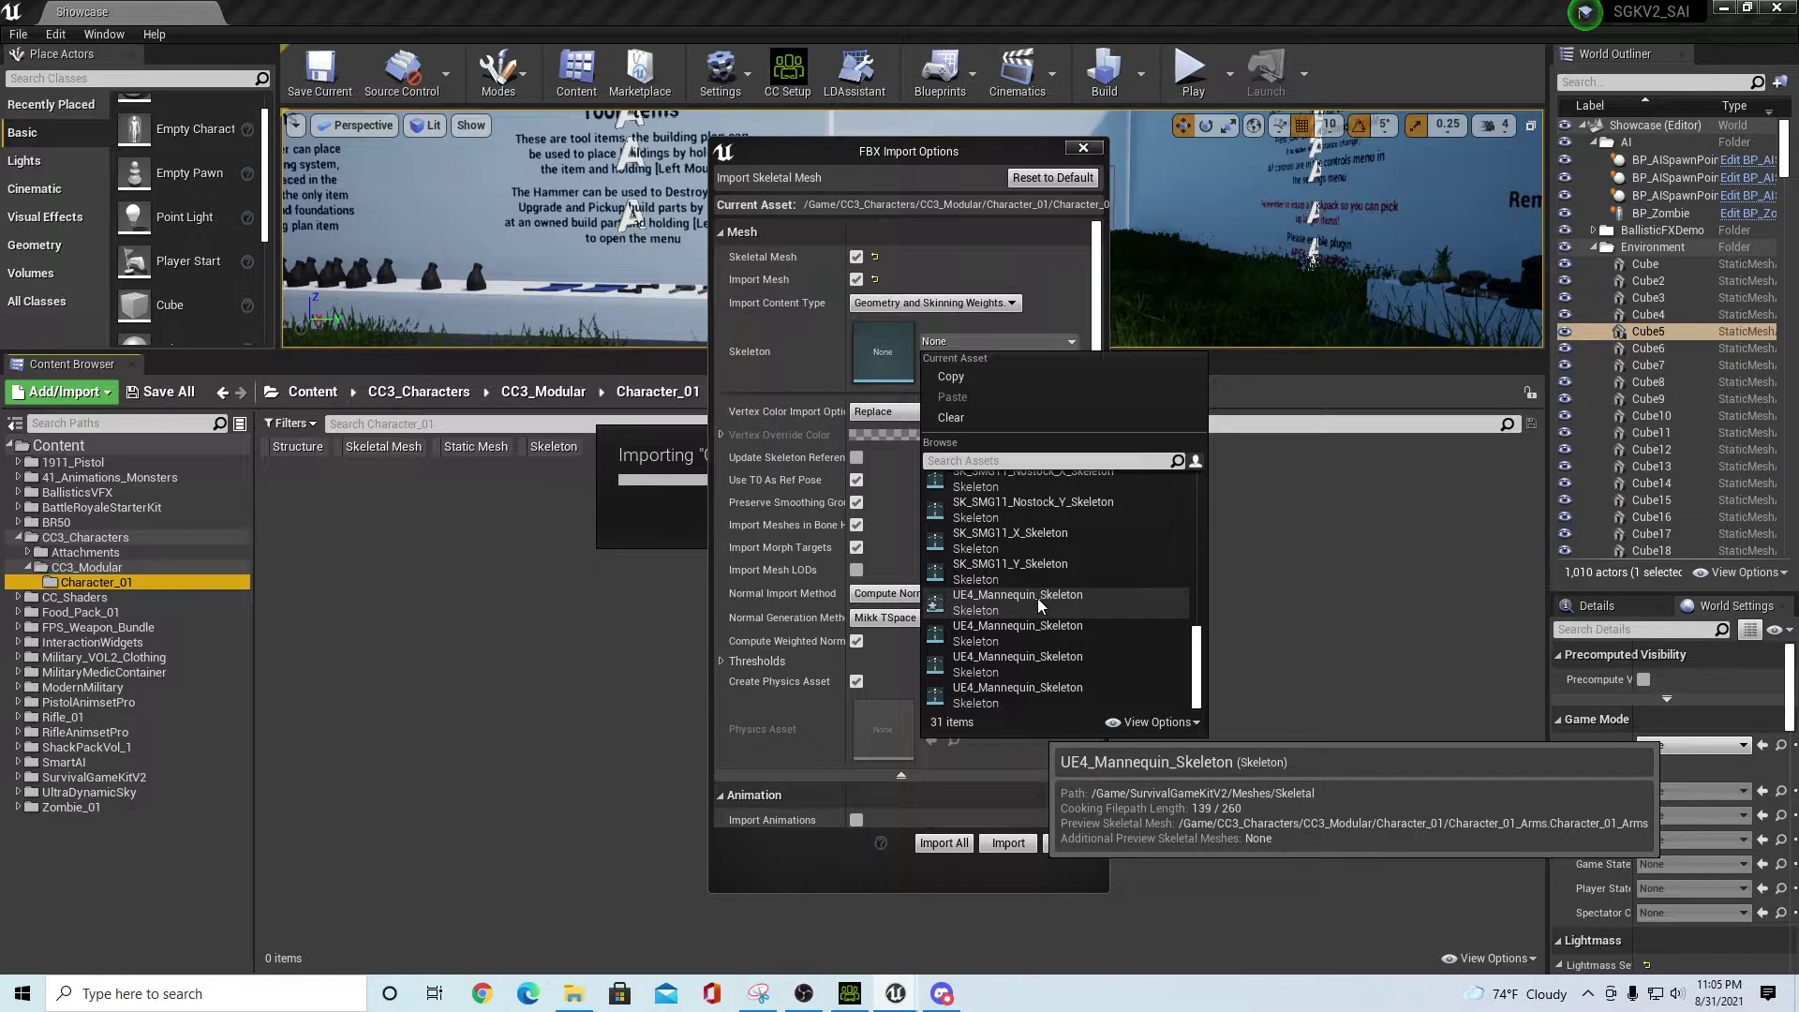
left_click(1038, 600)
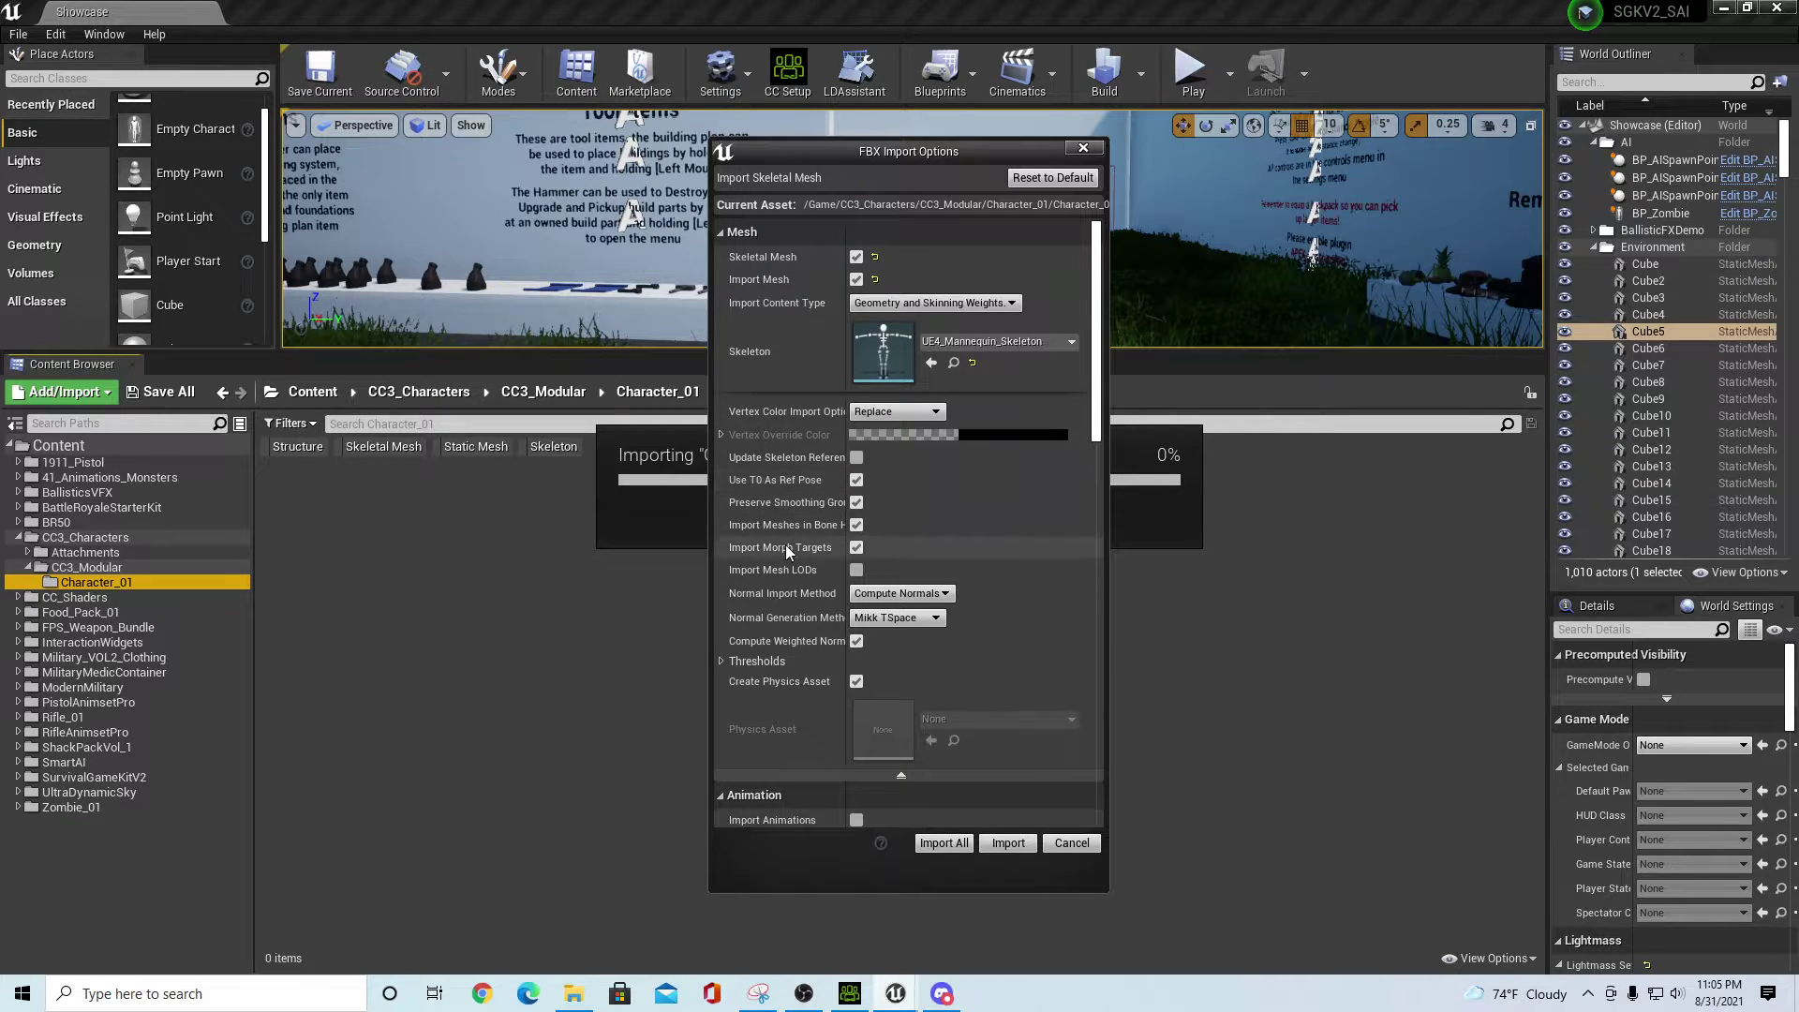
- Review the remaining FBX import options and import the first body part on its own
left_click_drag(1099, 414, 1115, 776)
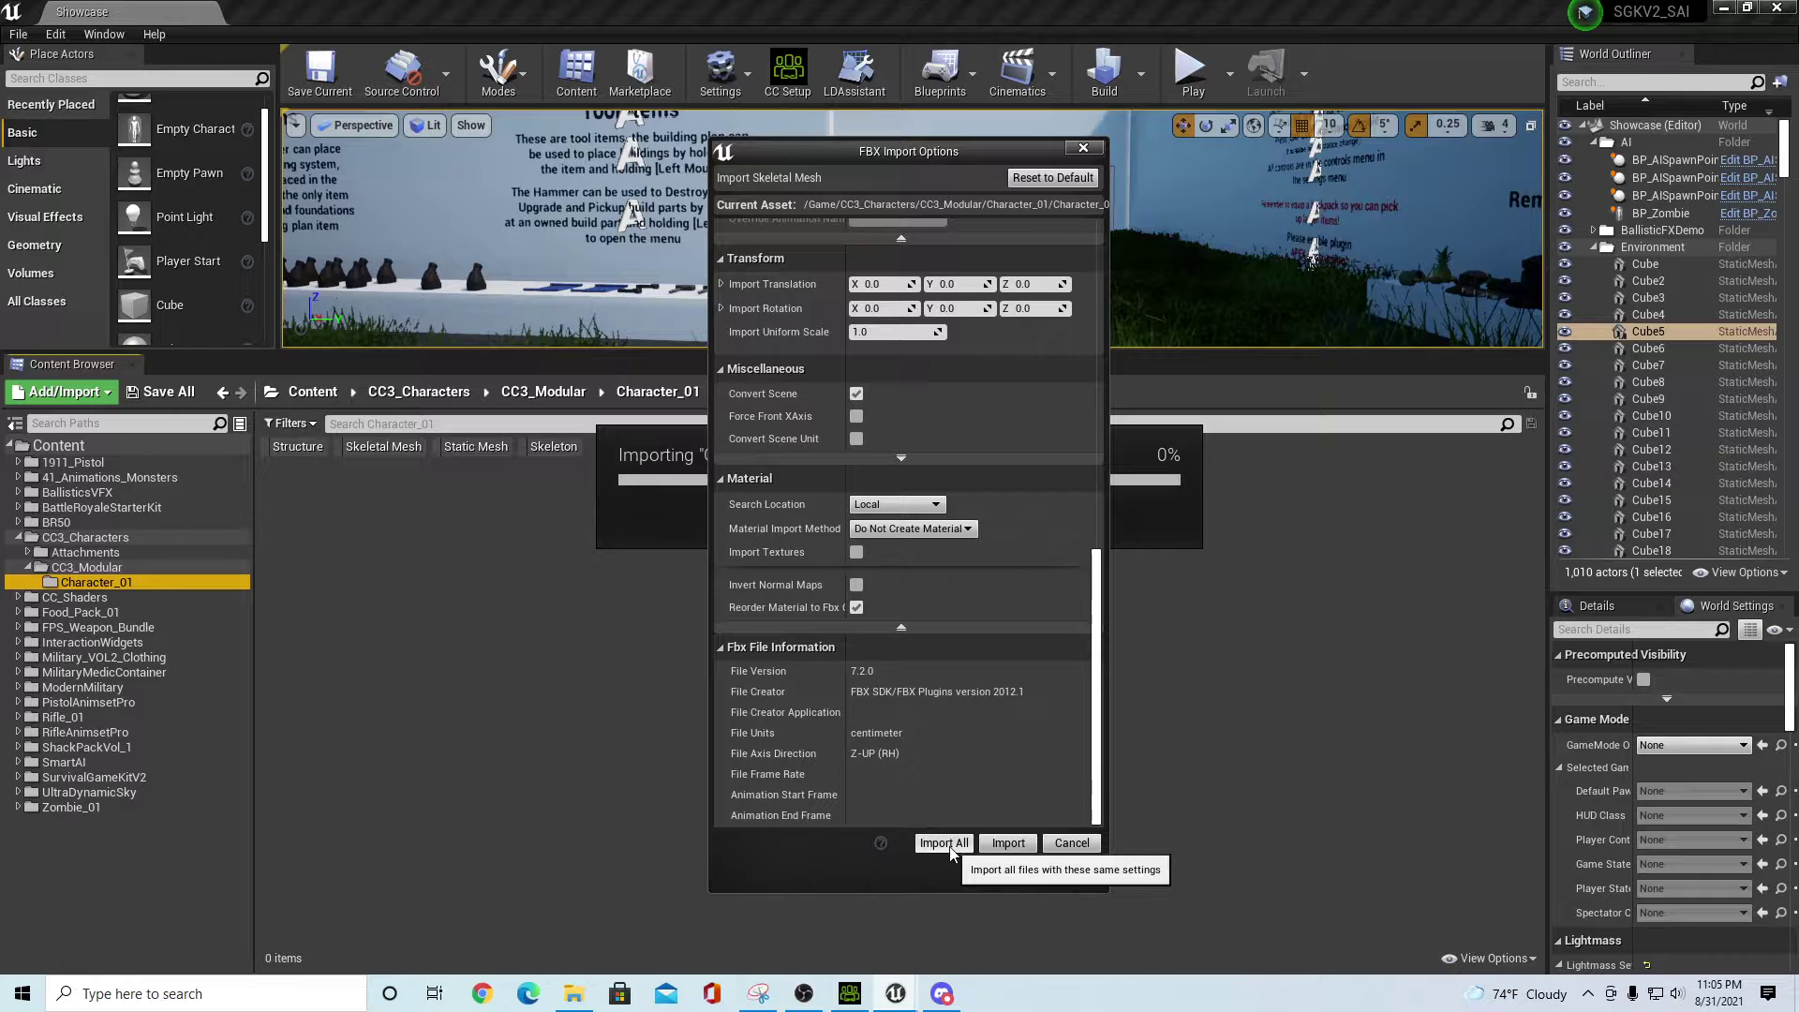
scroll(1053, 542, "up", 5)
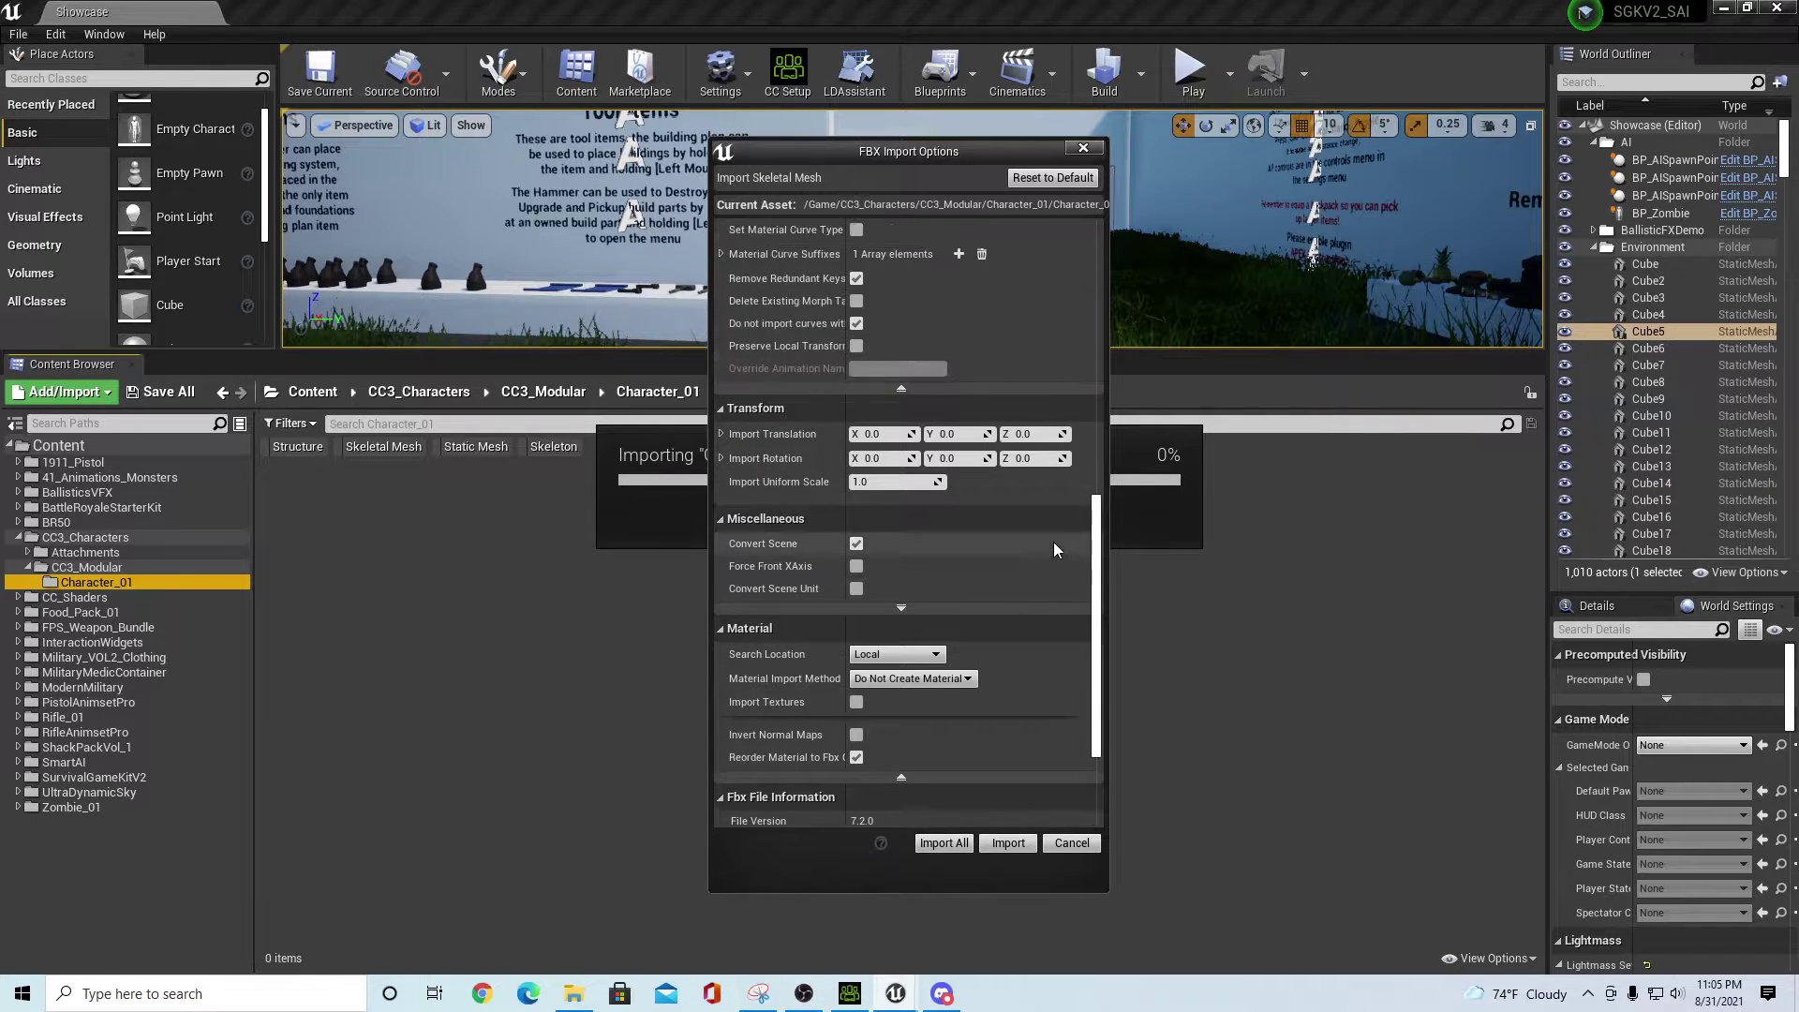
scroll(1054, 542, "up", 10)
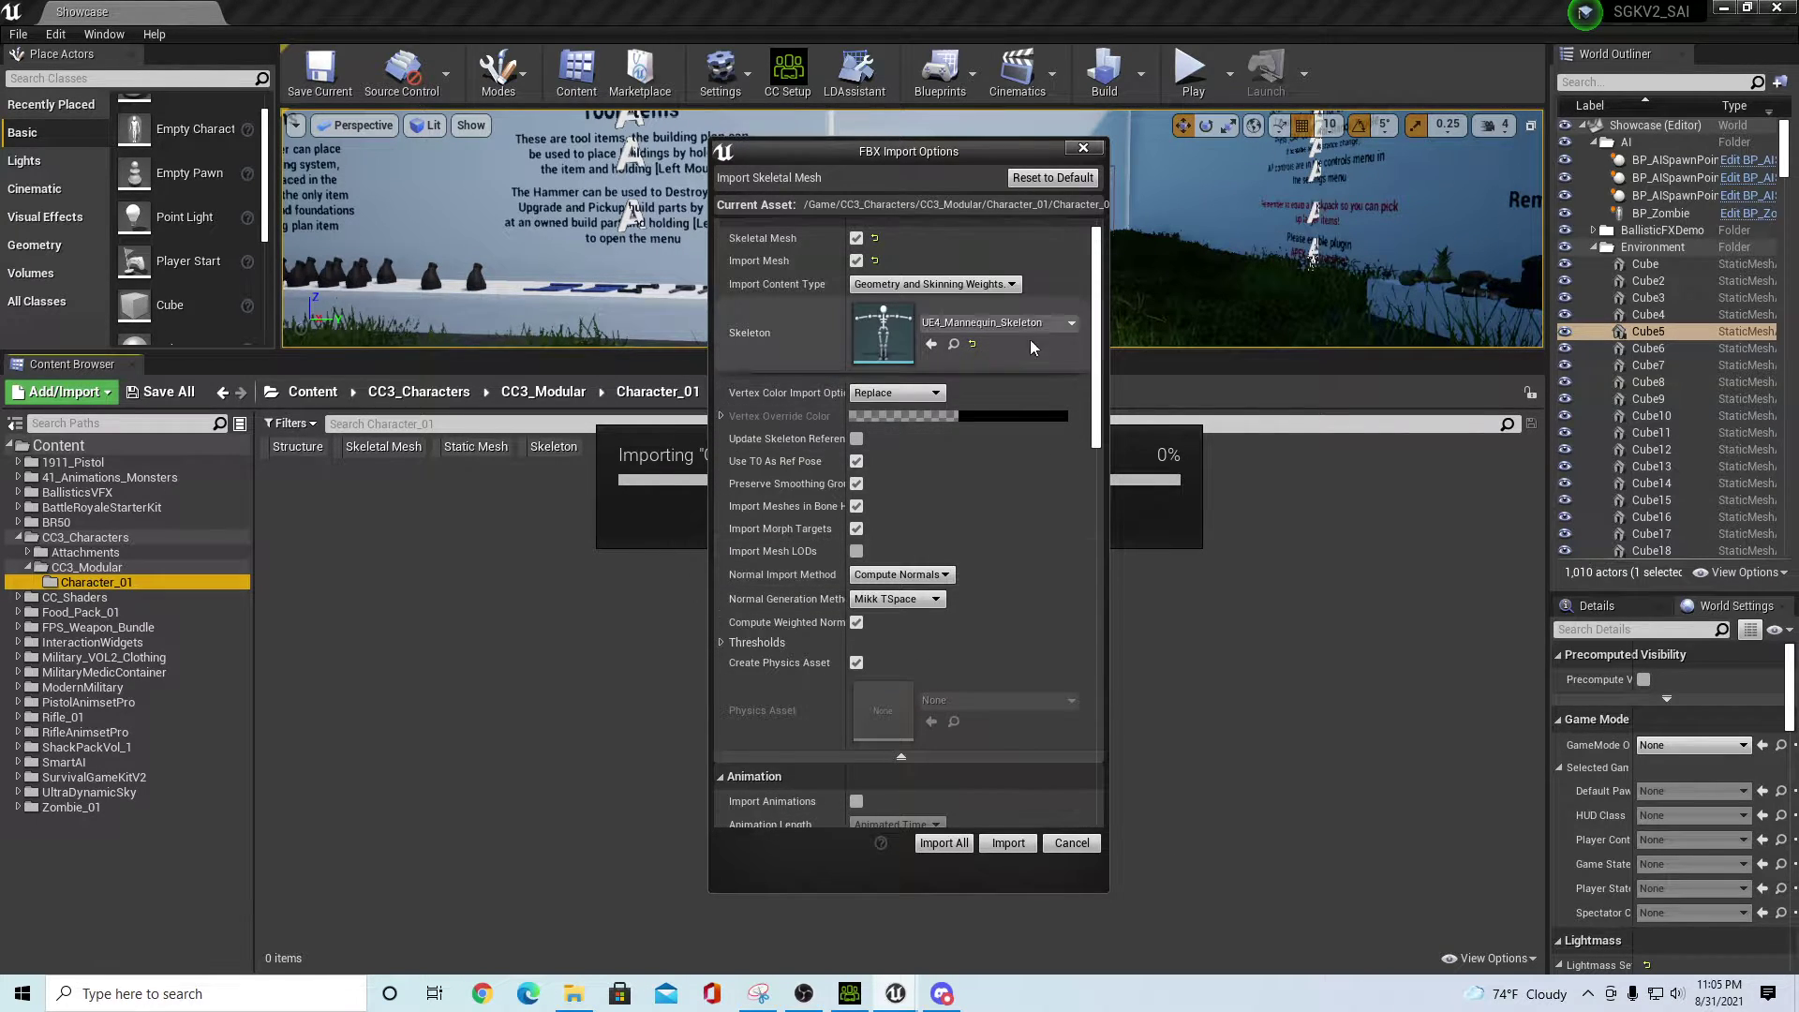
left_click(1008, 844)
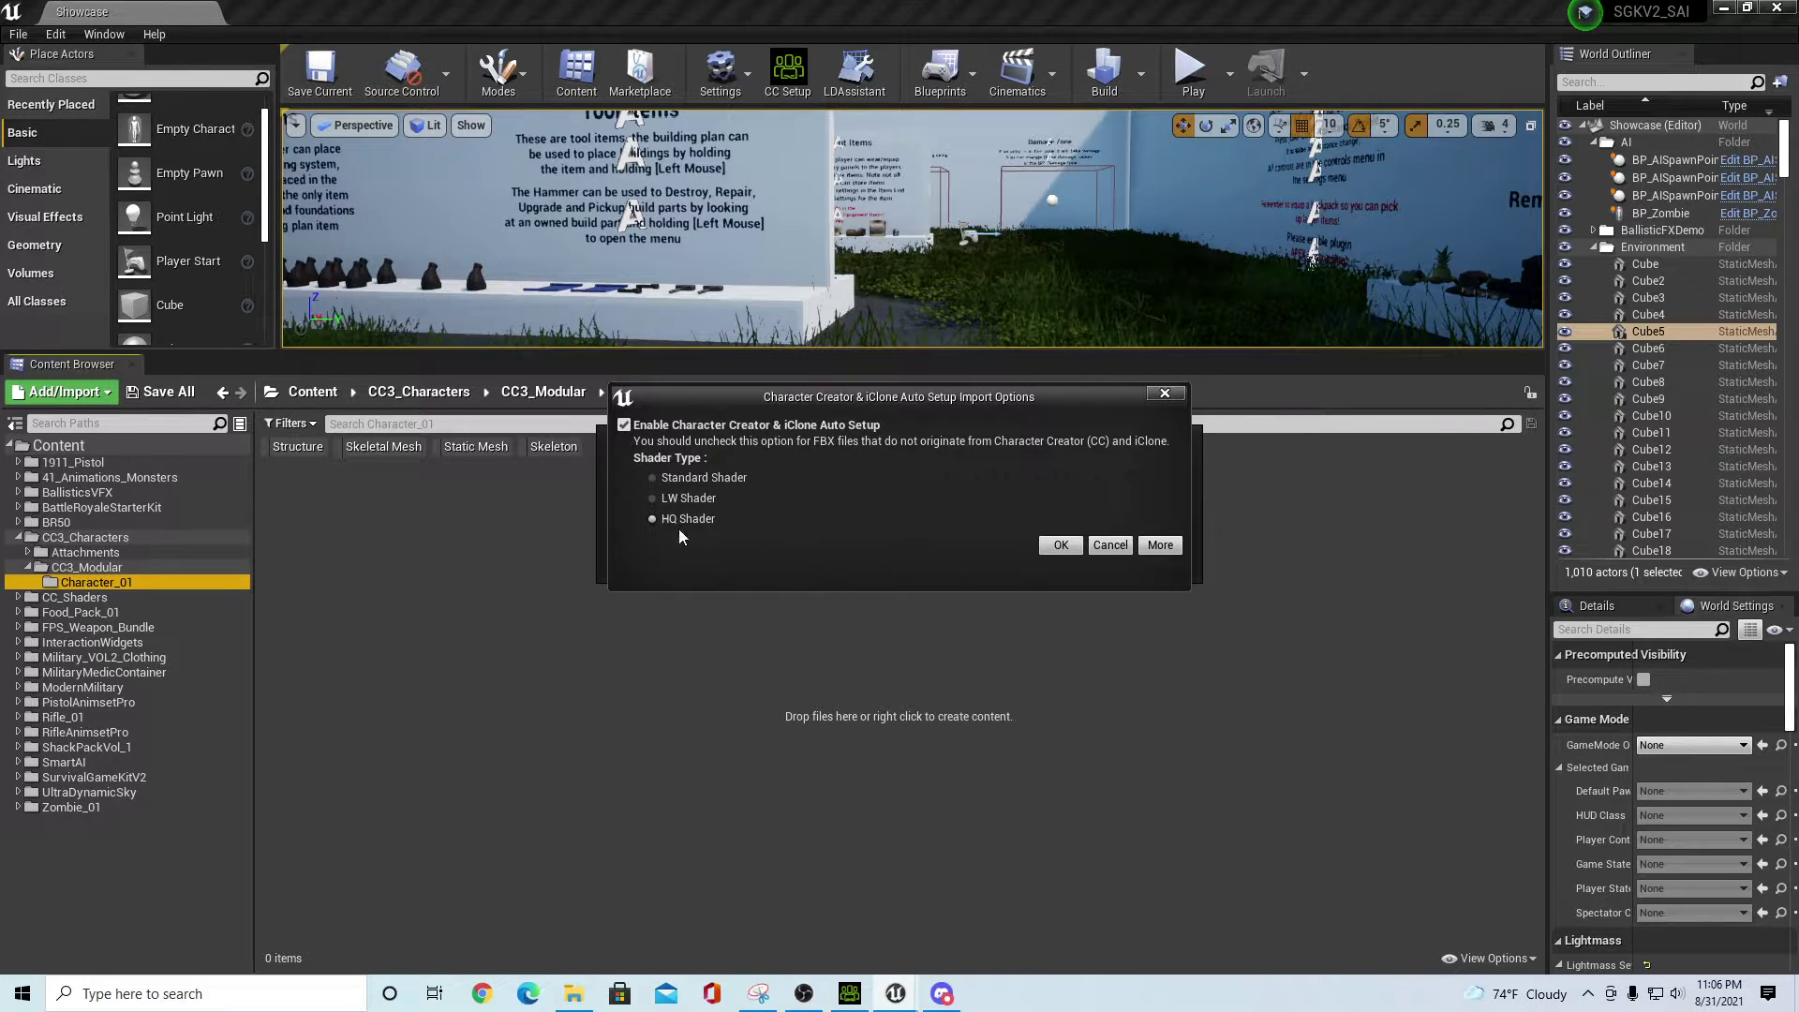
- Import the second body part with Auto Setup, HQ Shader and the UE4_Mannequin_Skeleton
left_click(1060, 545)
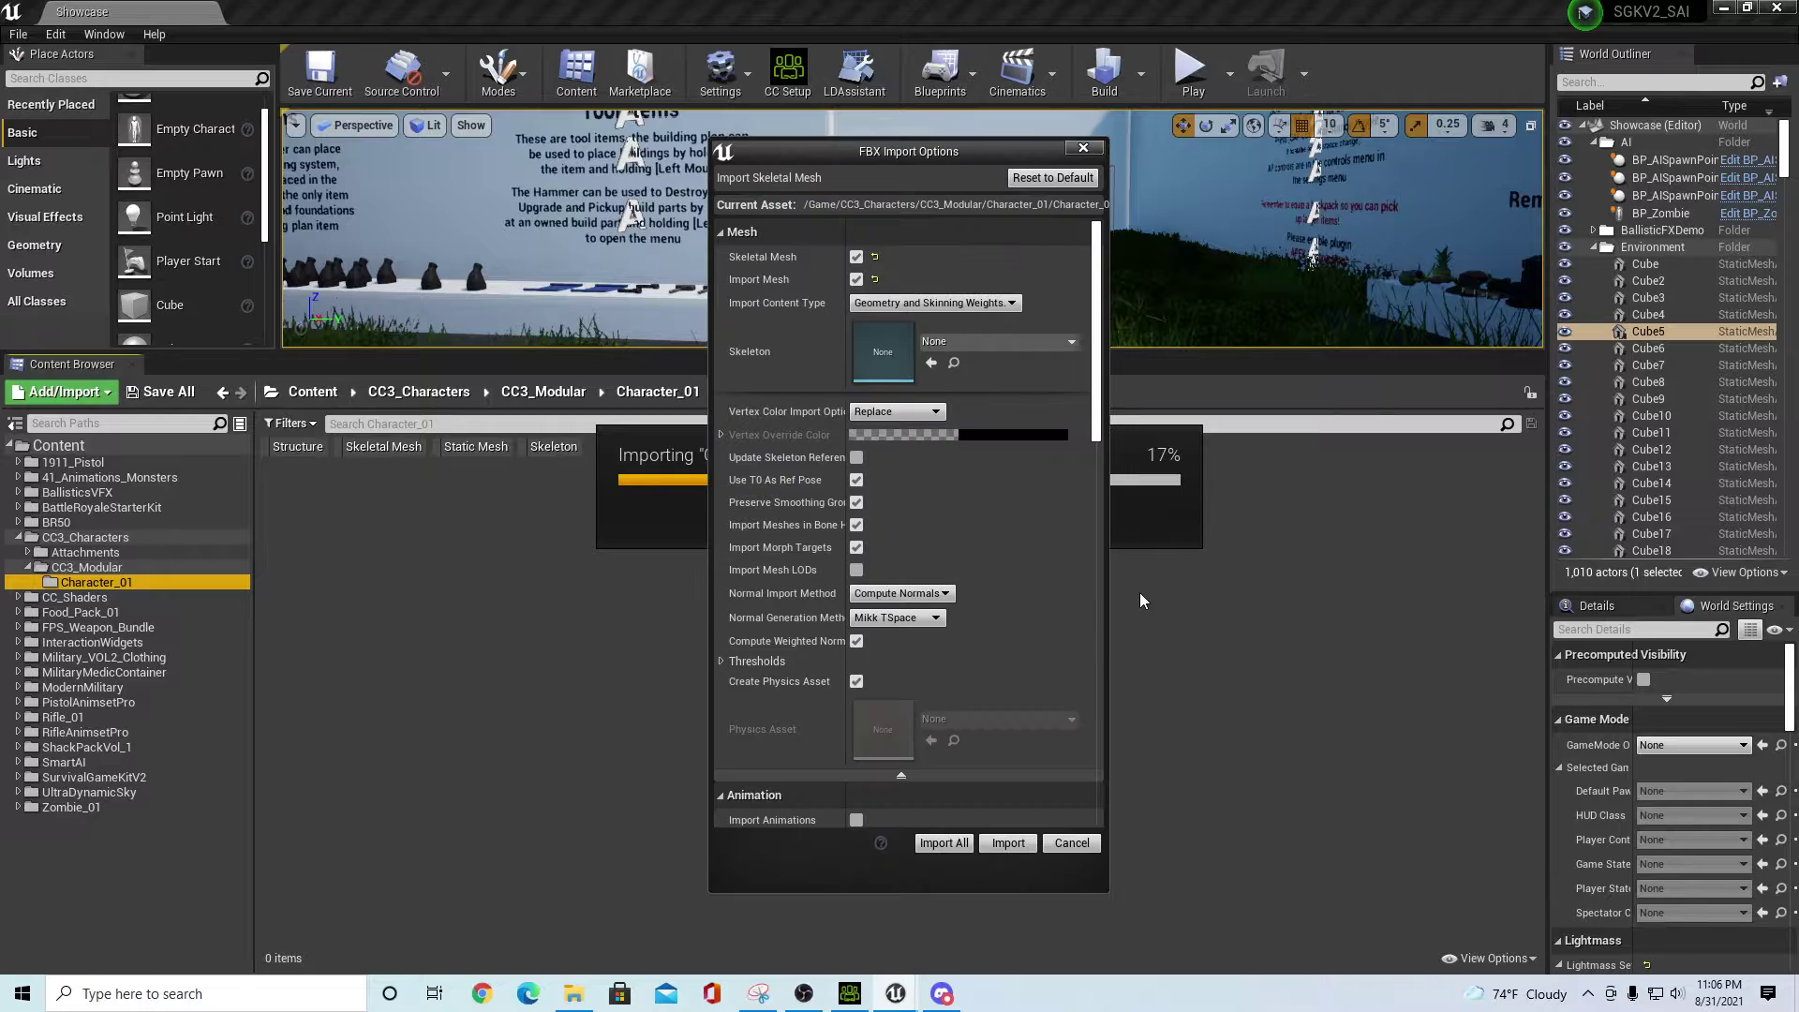
left_click(1036, 342)
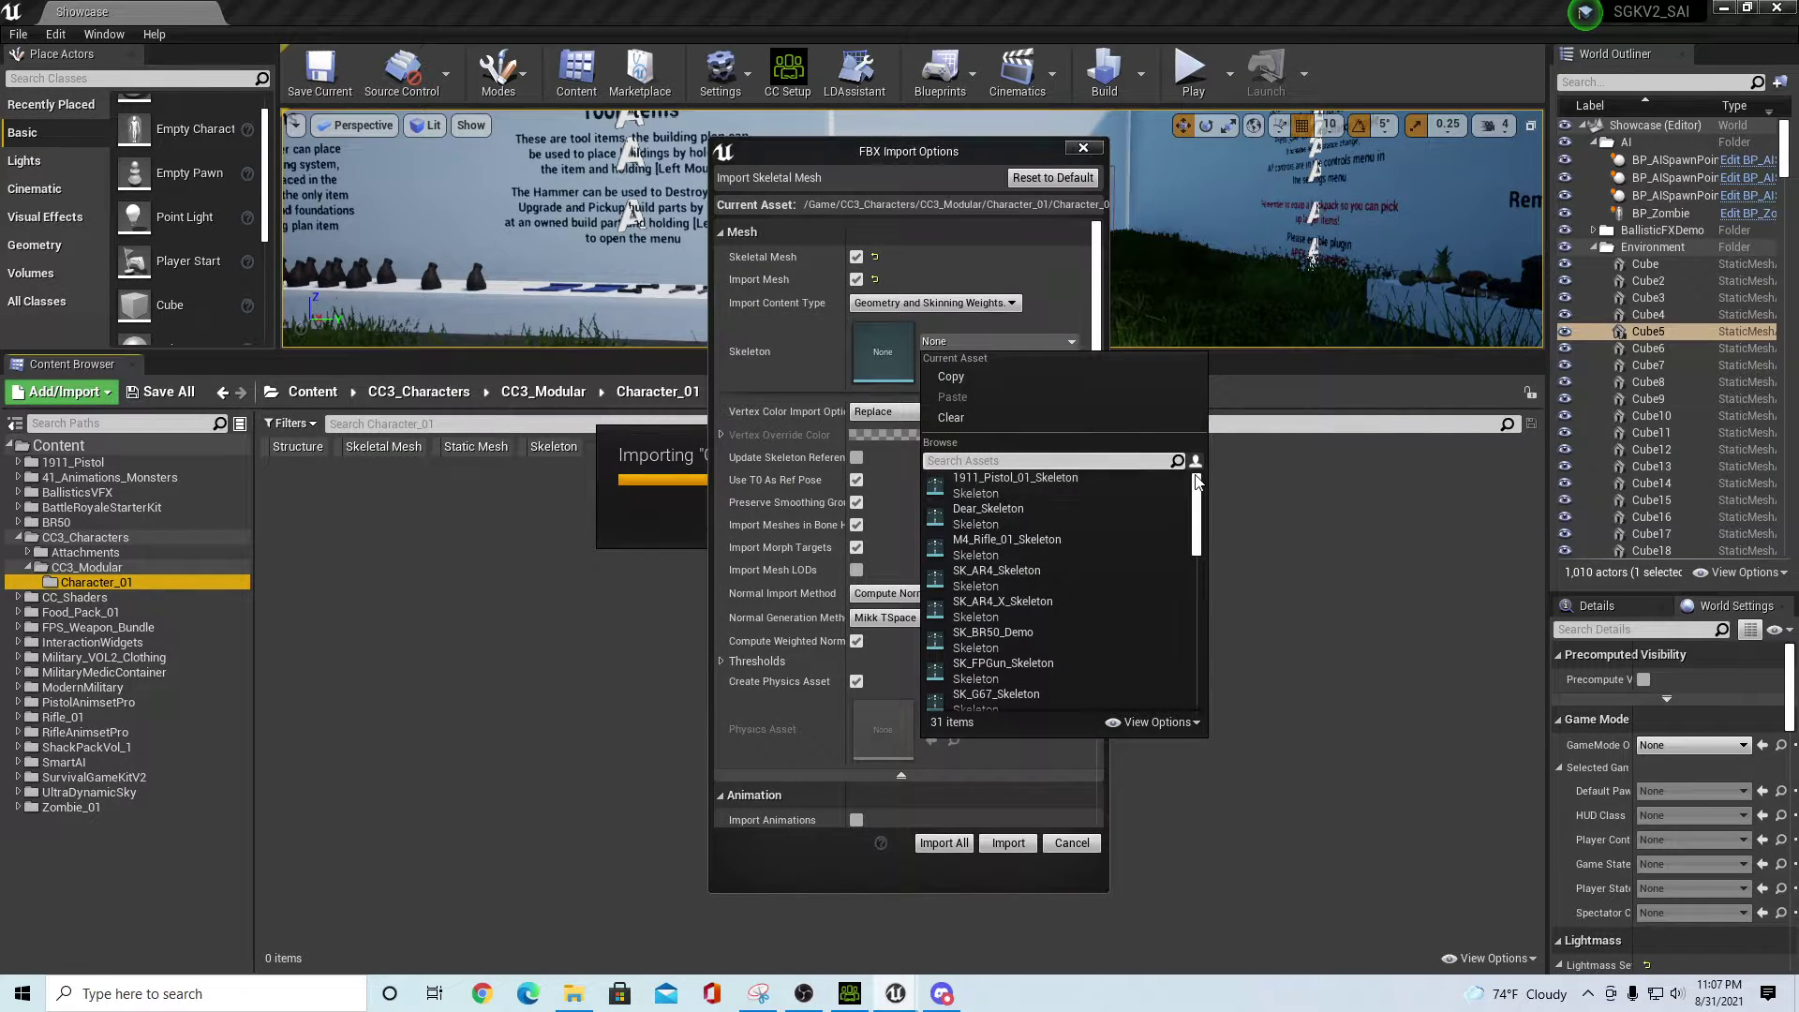
left_click_drag(1196, 515, 1213, 680)
left_click(1024, 593)
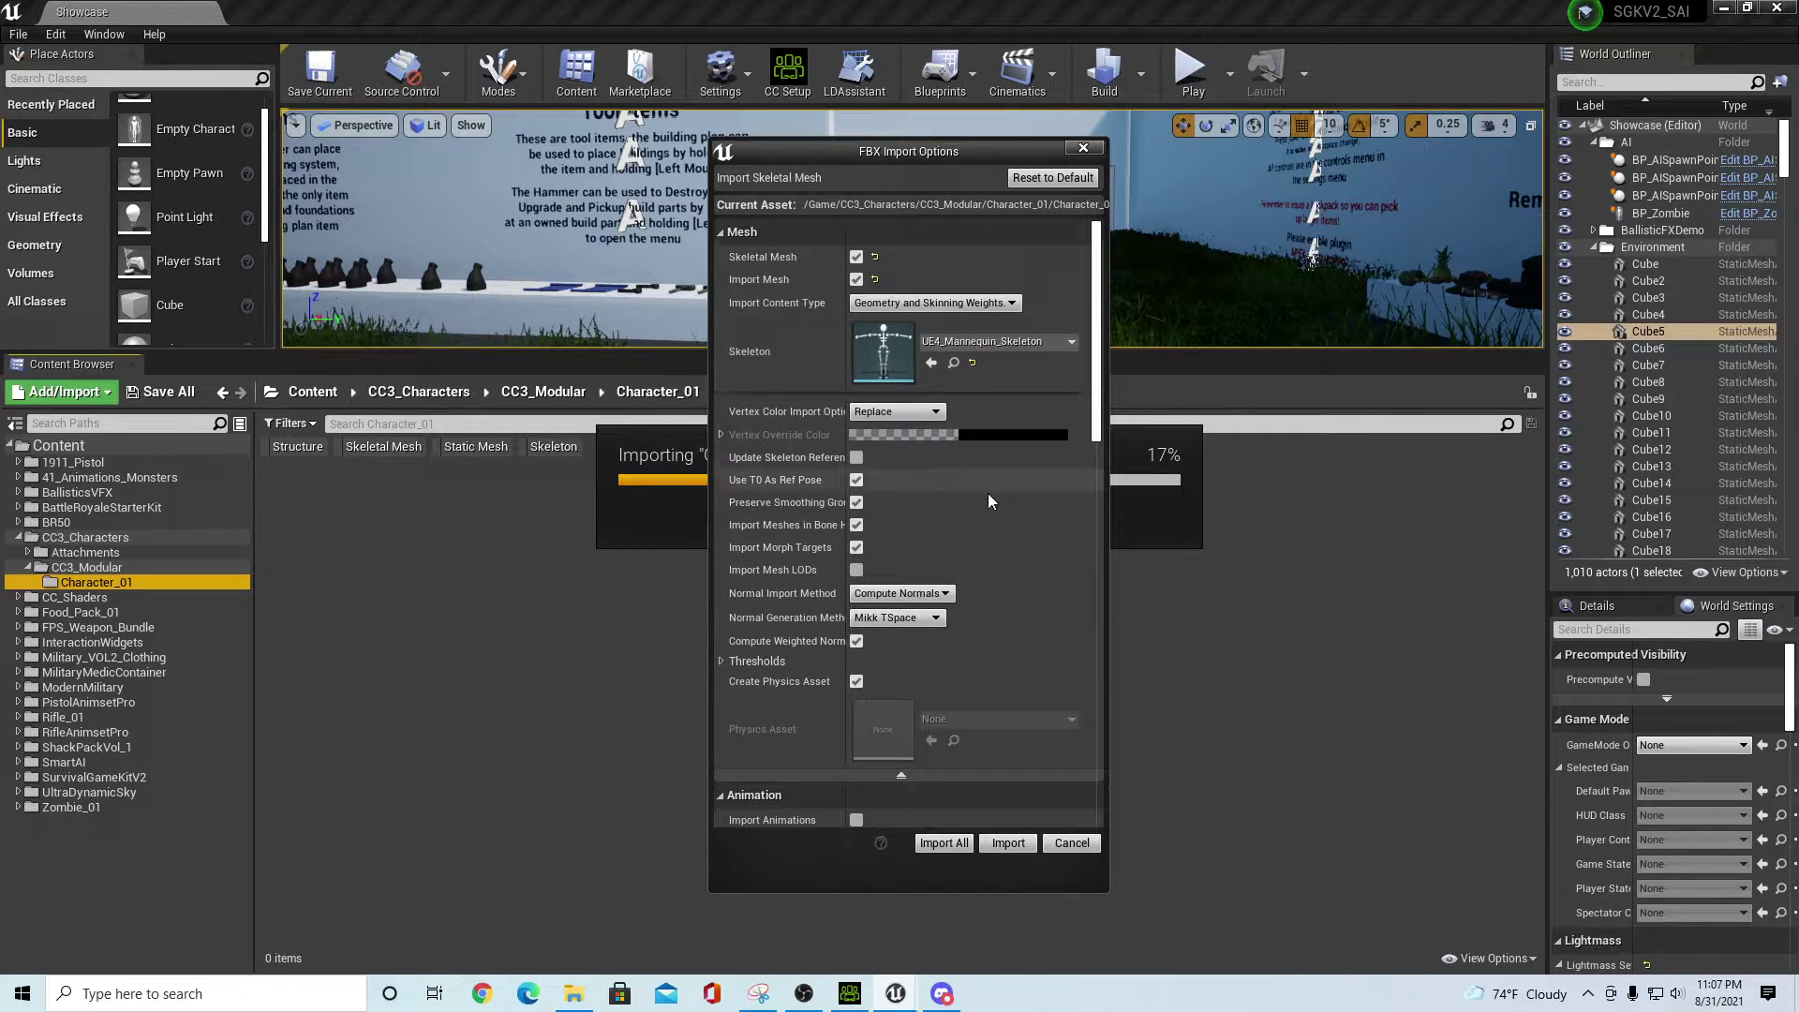
scroll(960, 639, "down", 5)
scroll(960, 639, "down", 5)
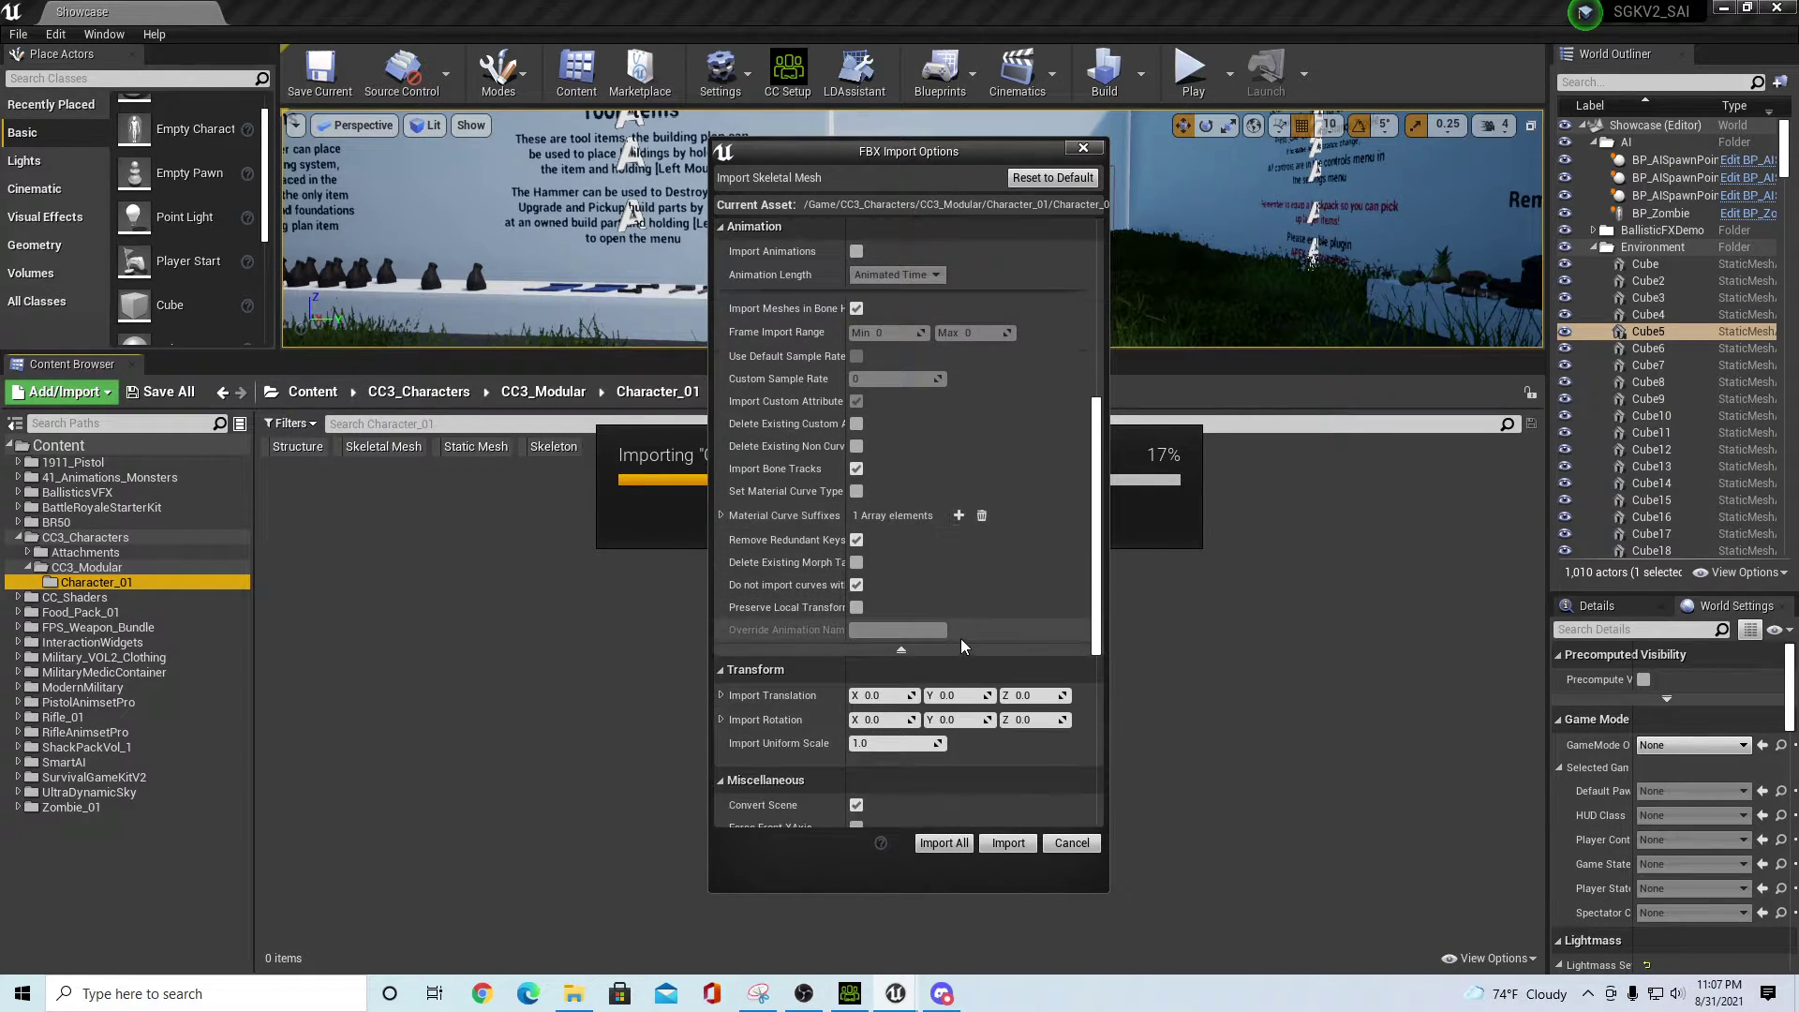
left_click(1005, 843)
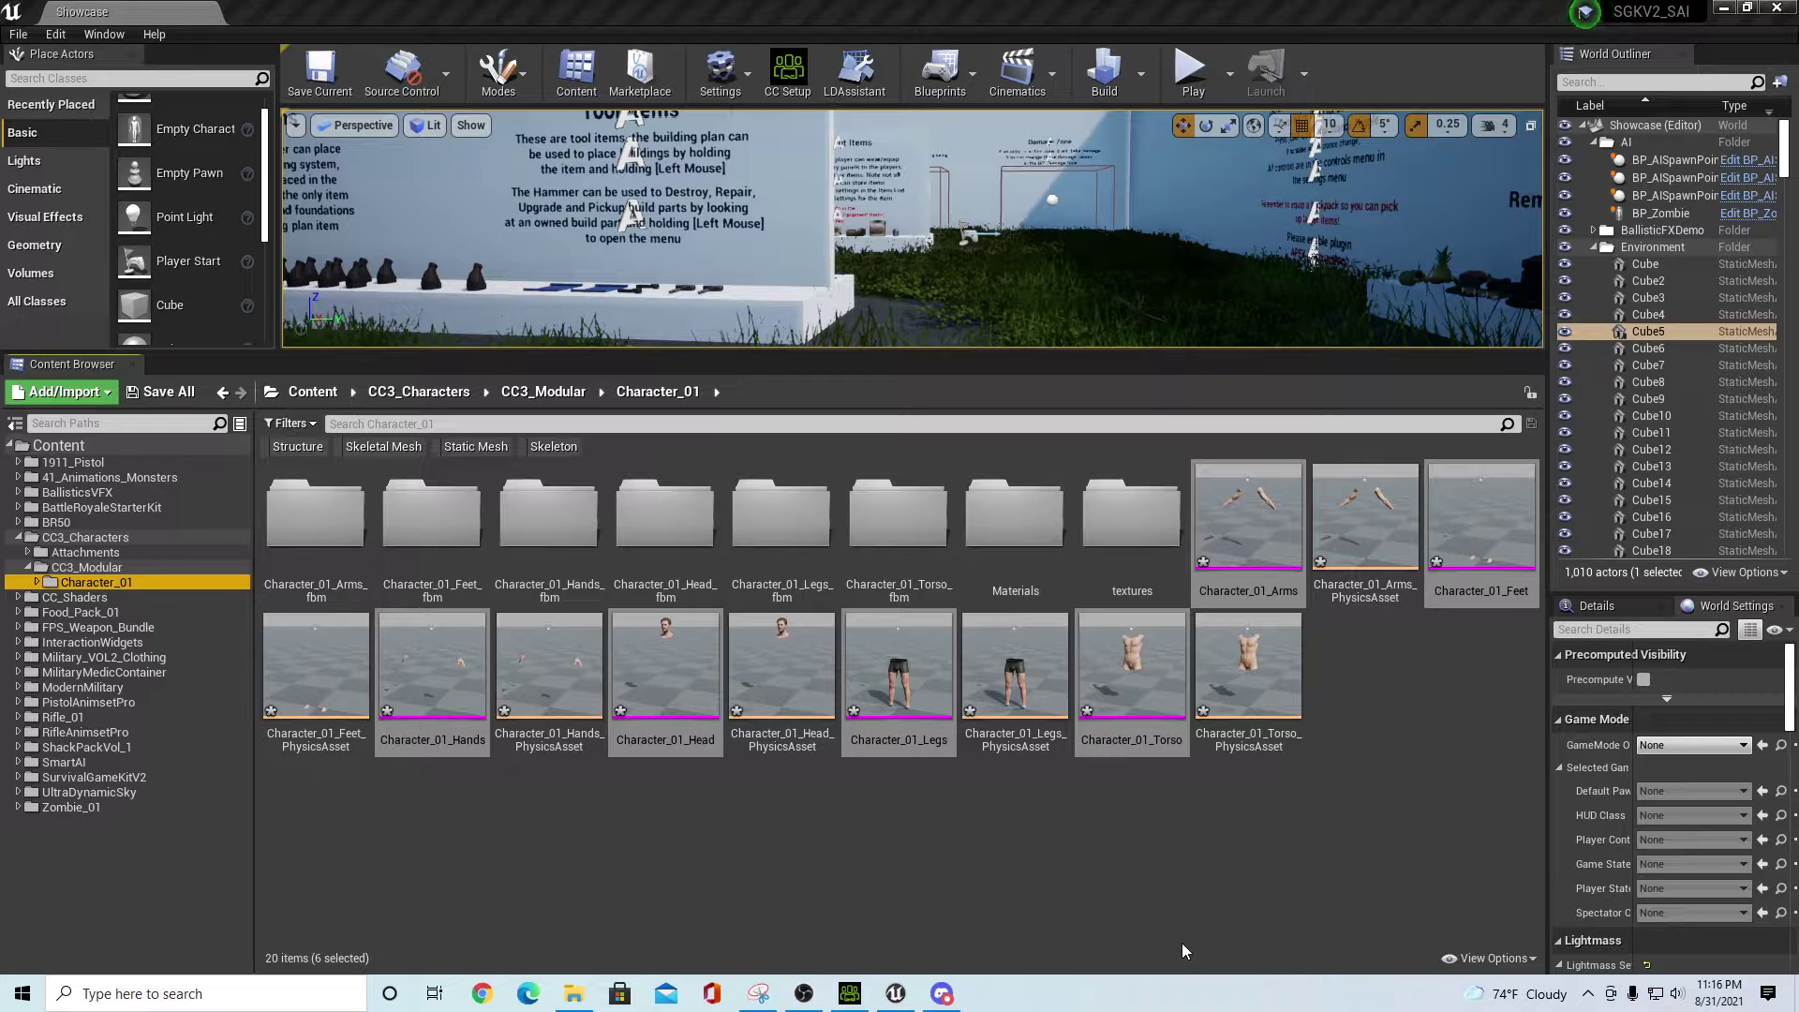
- Deselect the imported body parts and save all unsaved assets in the project
left_click(1078, 896)
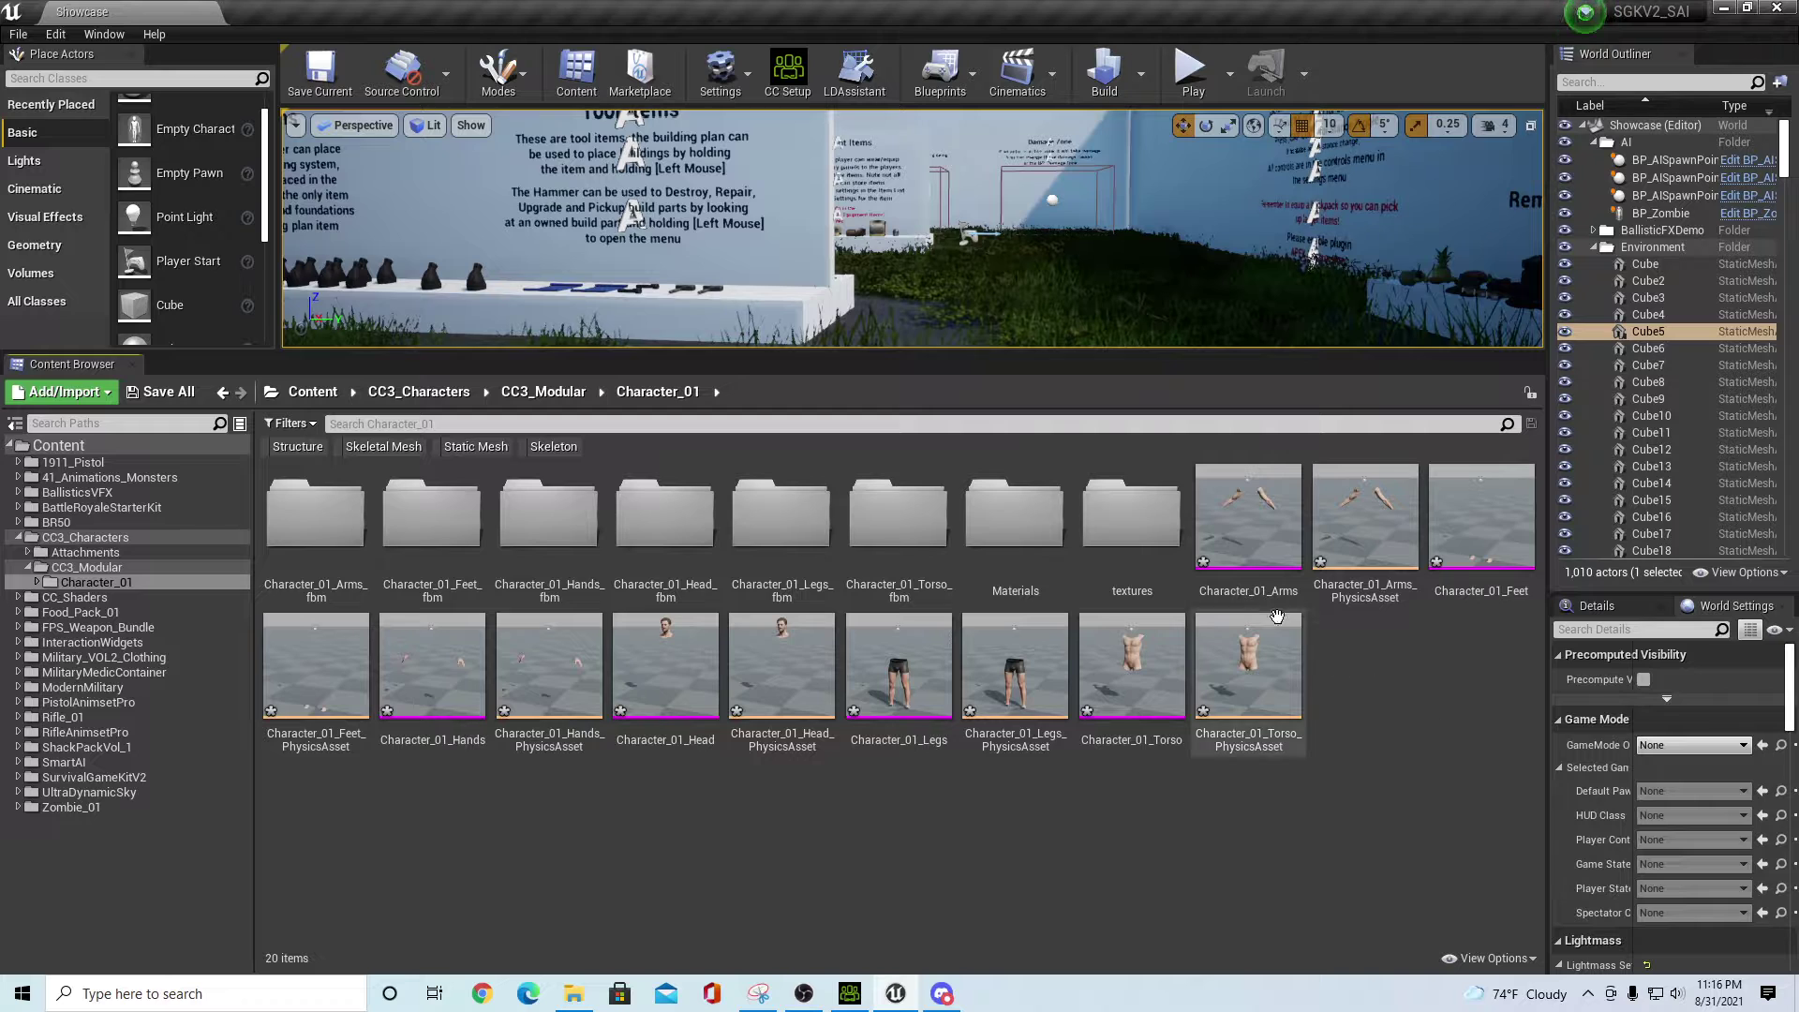
mouse_move(1267, 592)
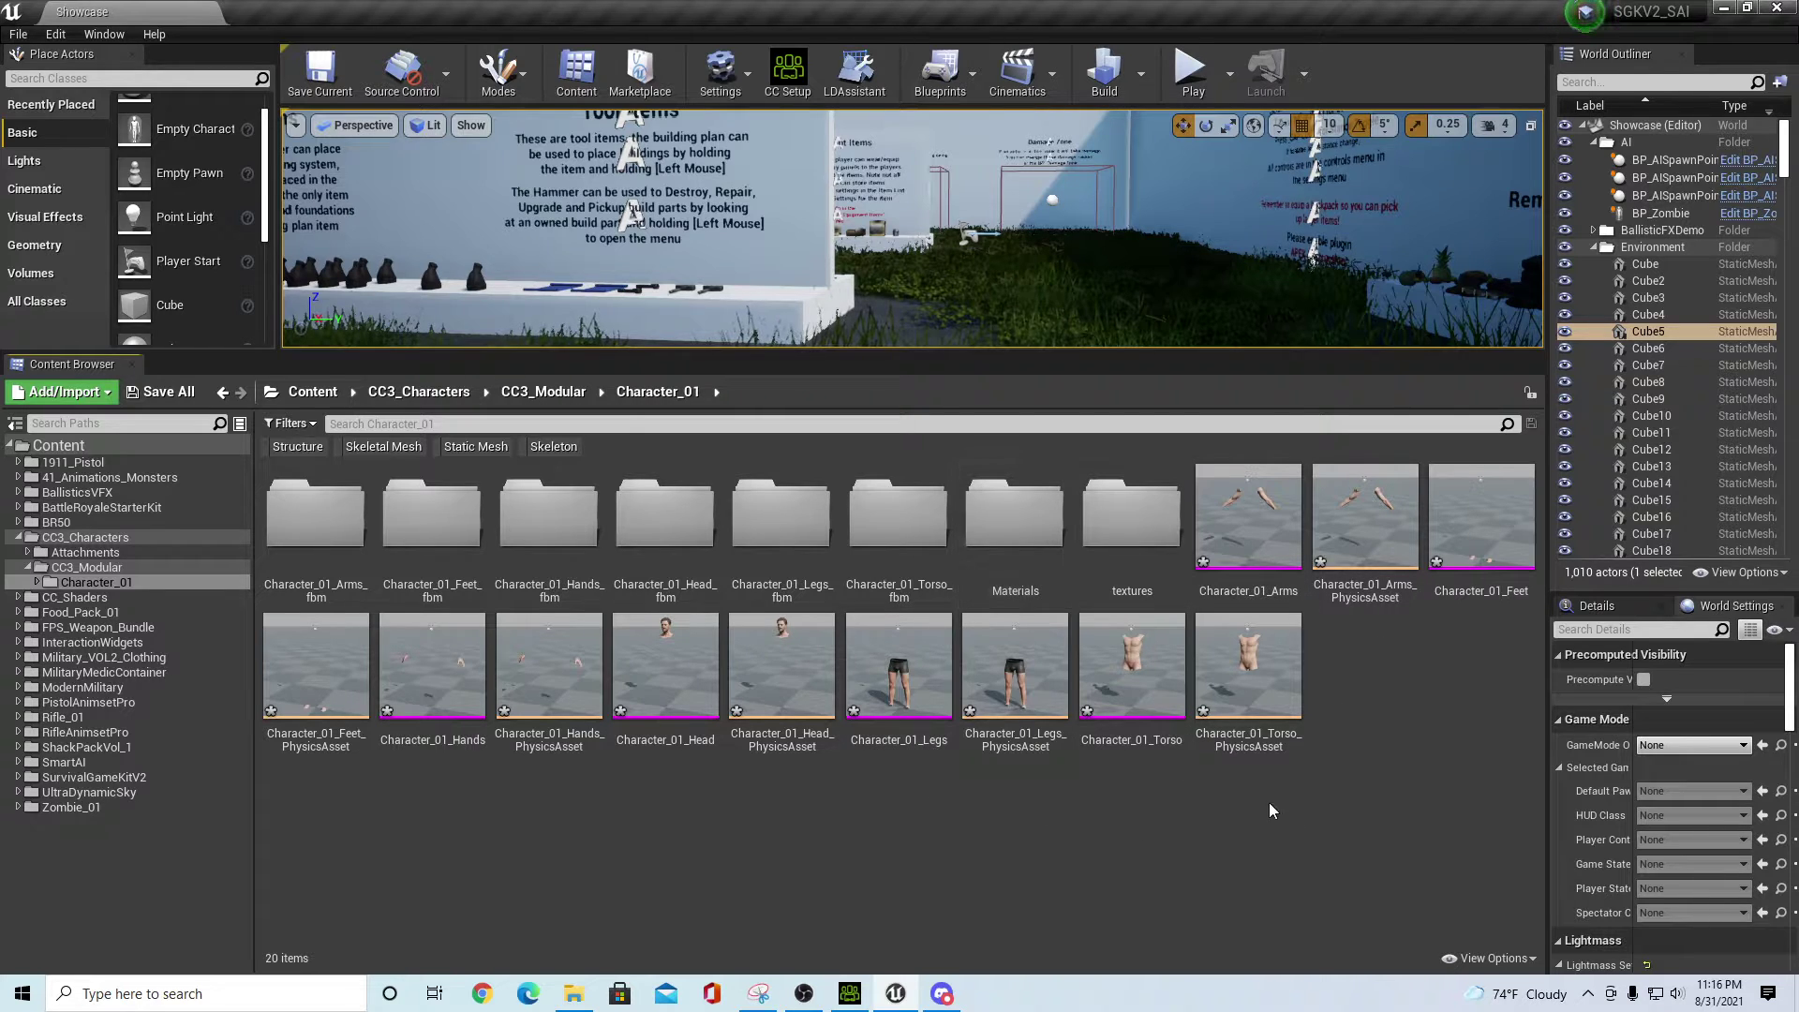
left_click(161, 392)
left_click(1068, 668)
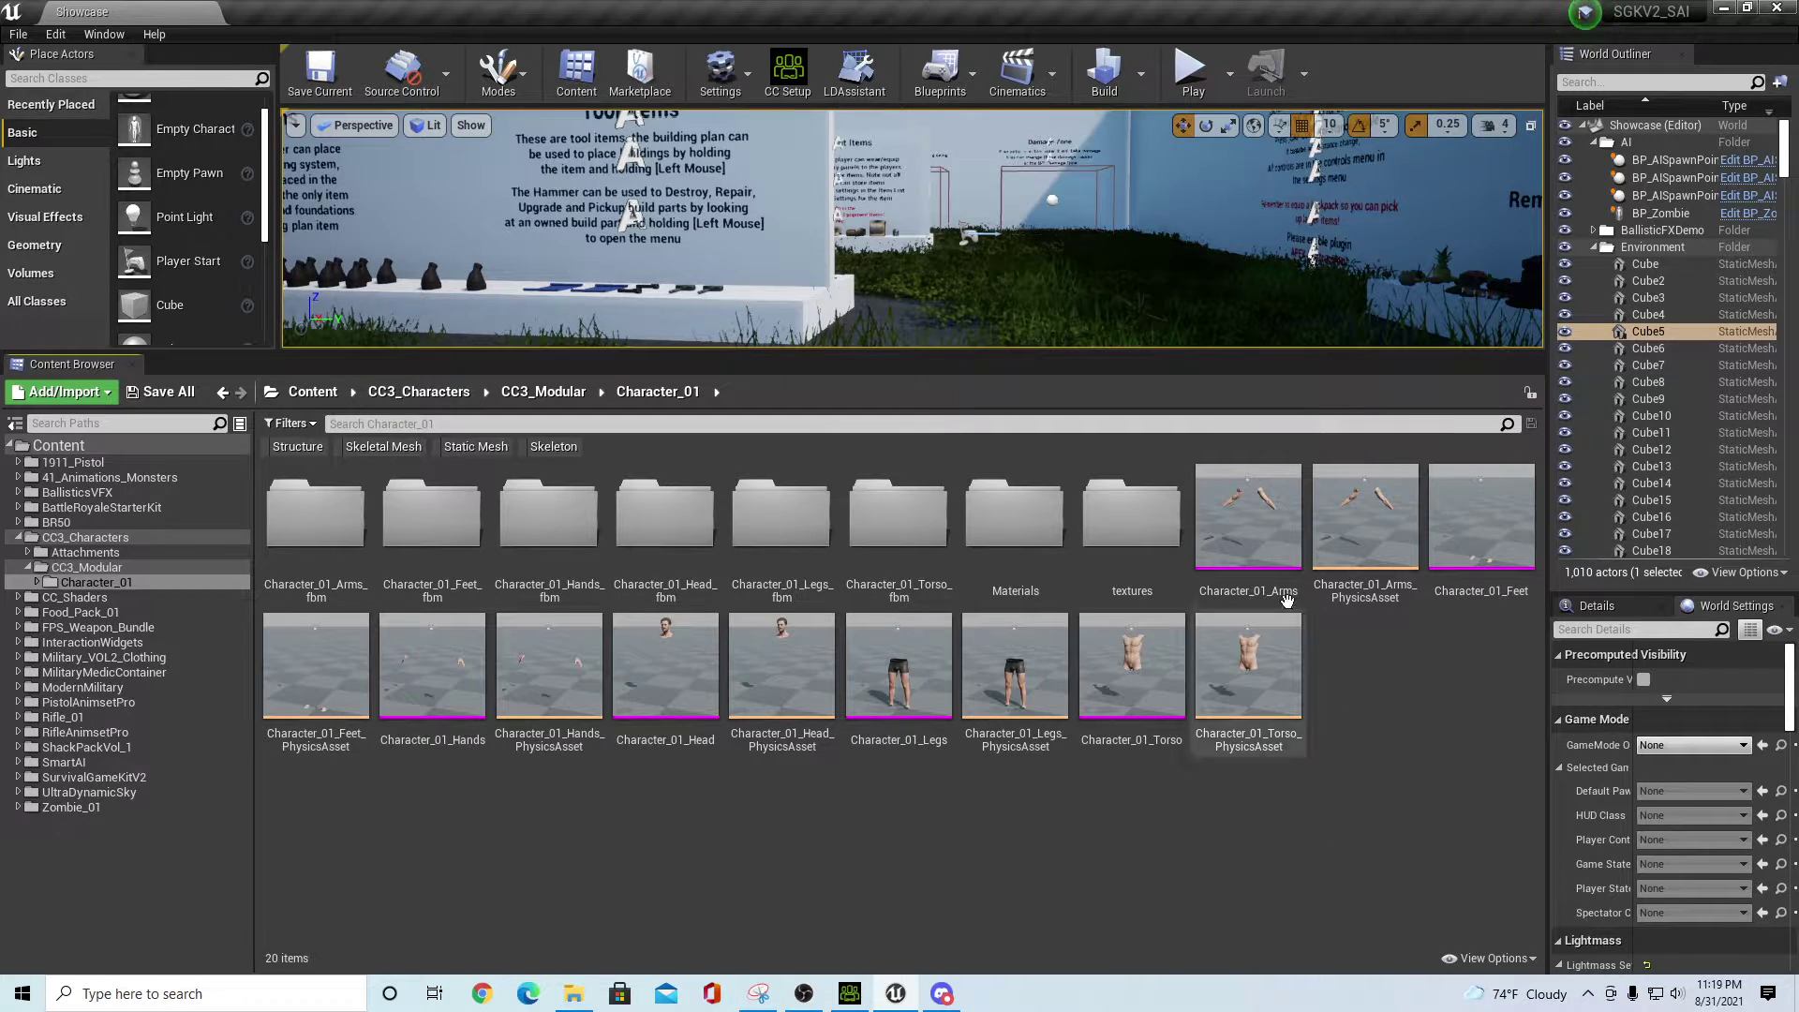
- Open the Character_01_Arms skeletal mesh, examine its material slots, and save and close it
double_click(1252, 531)
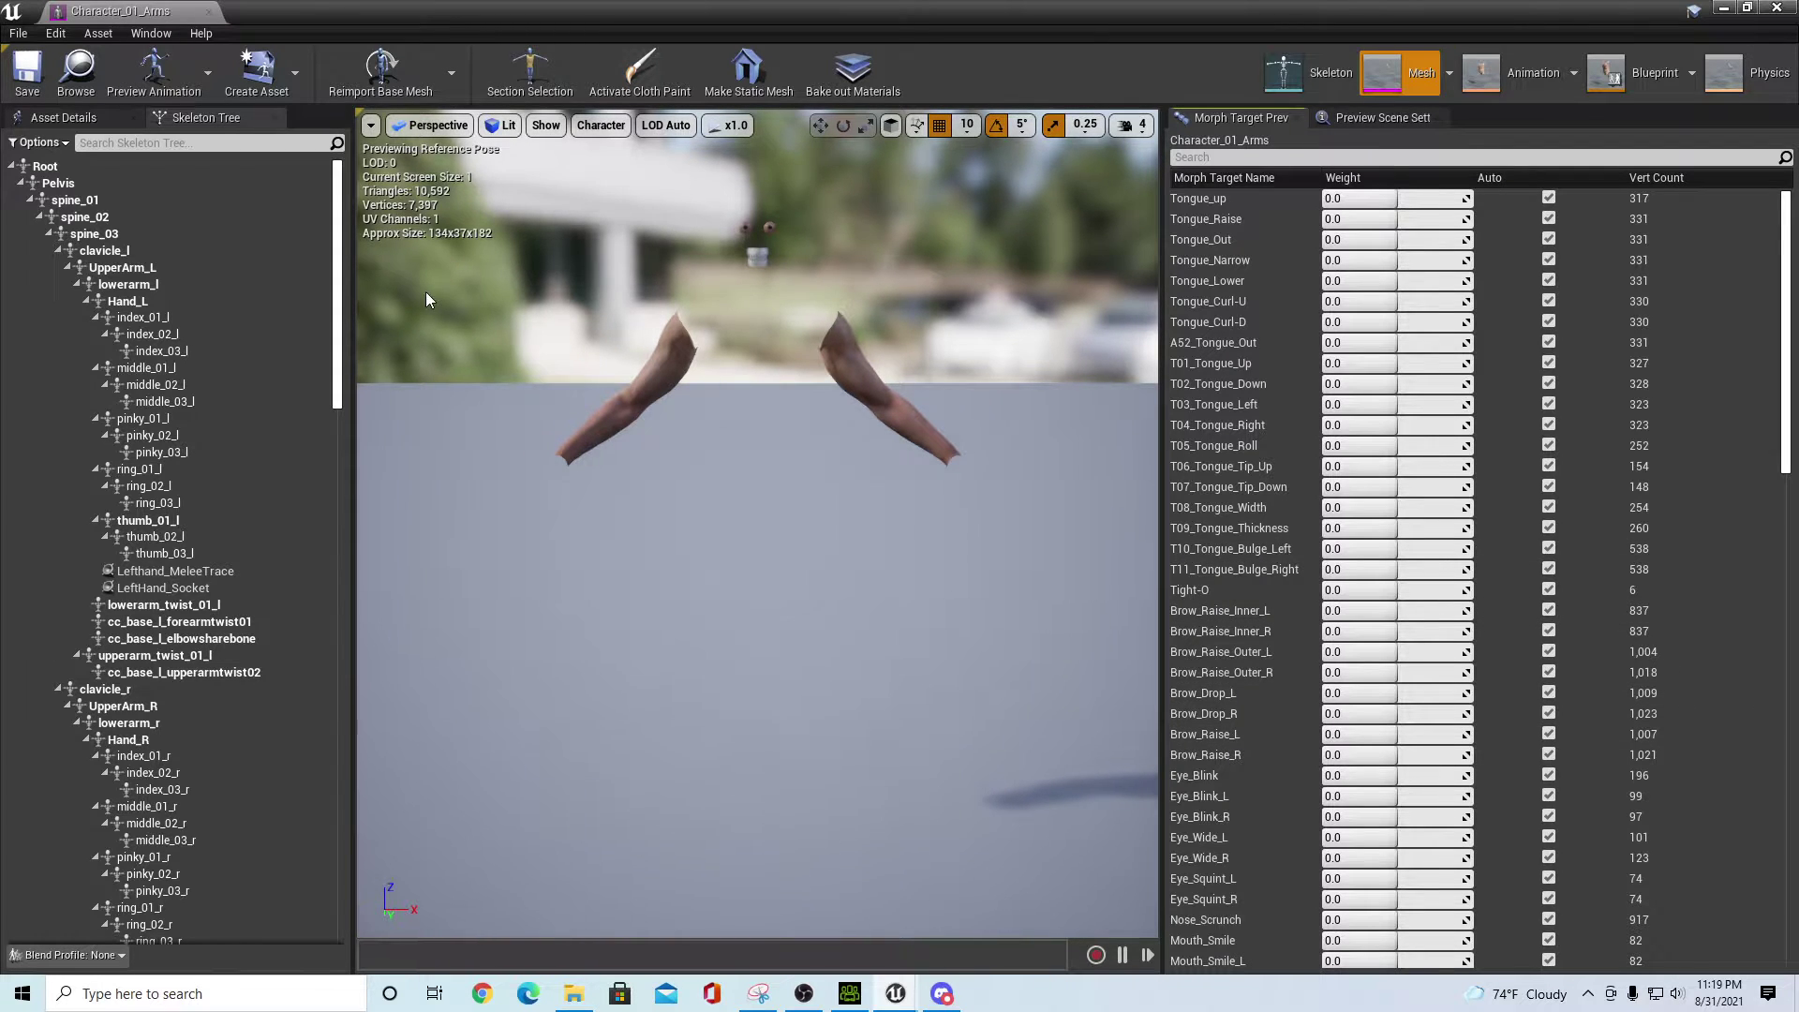
left_click(63, 117)
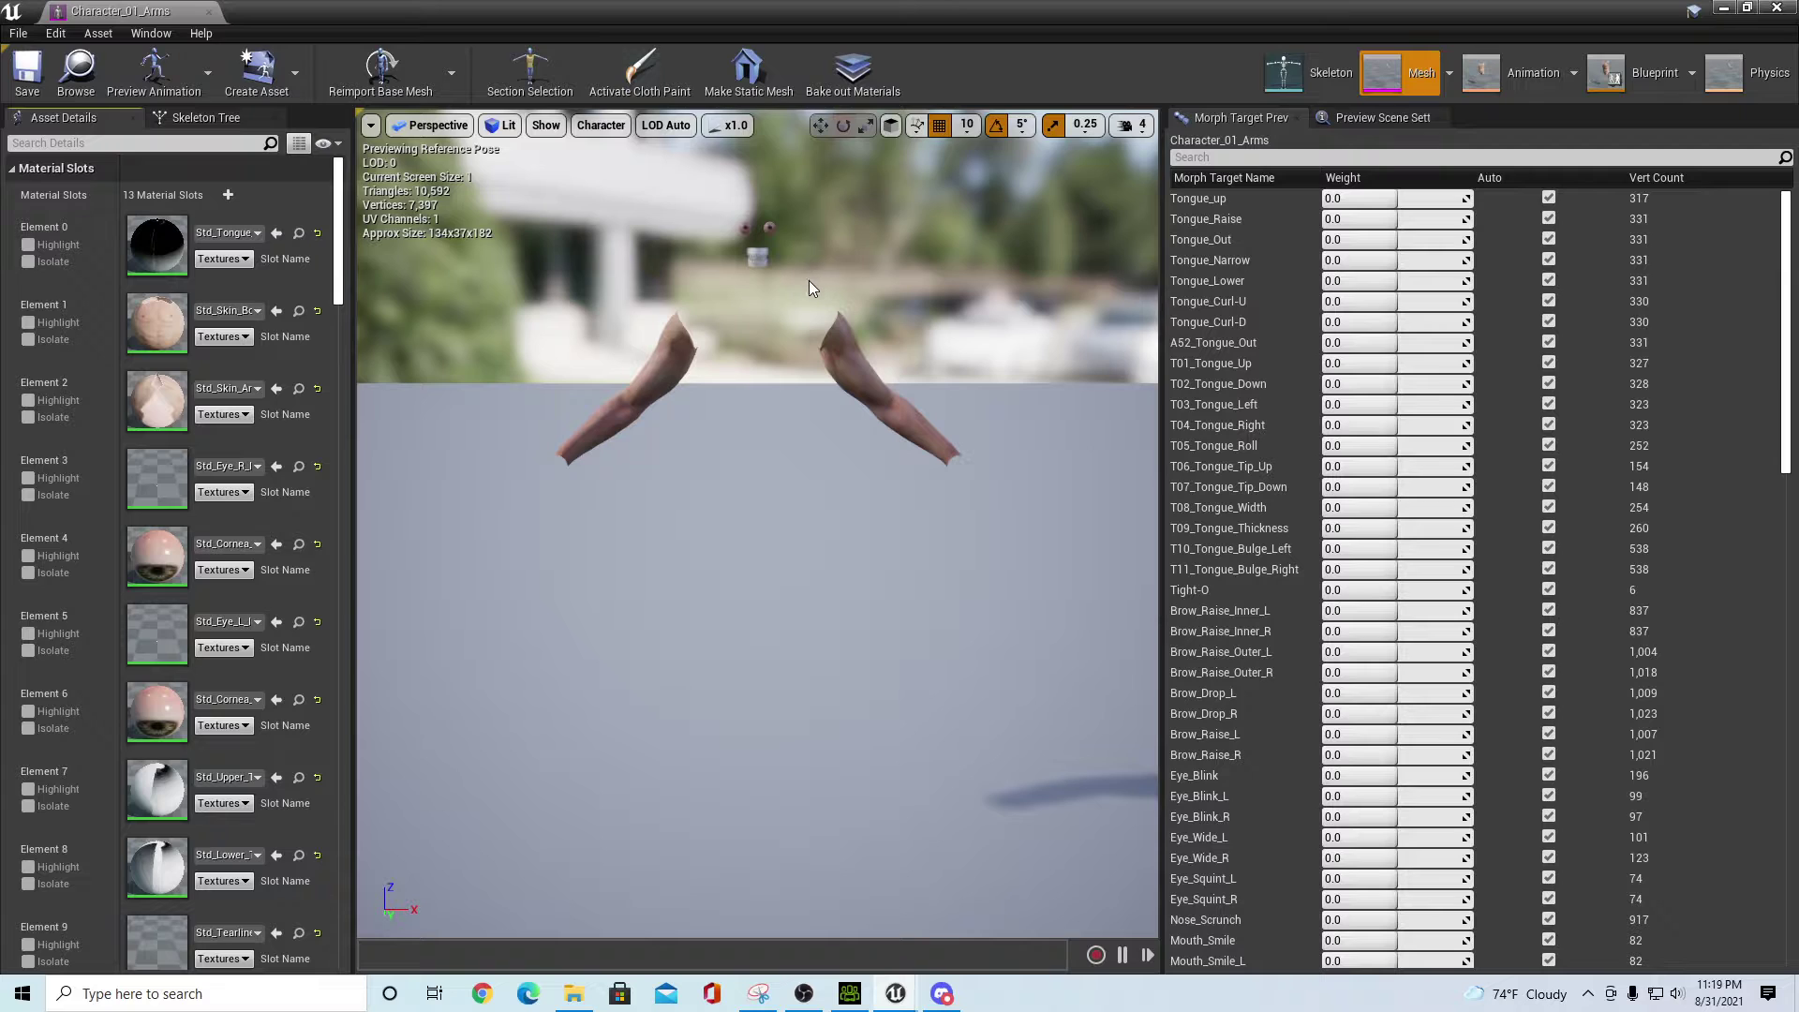
left_click(28, 74)
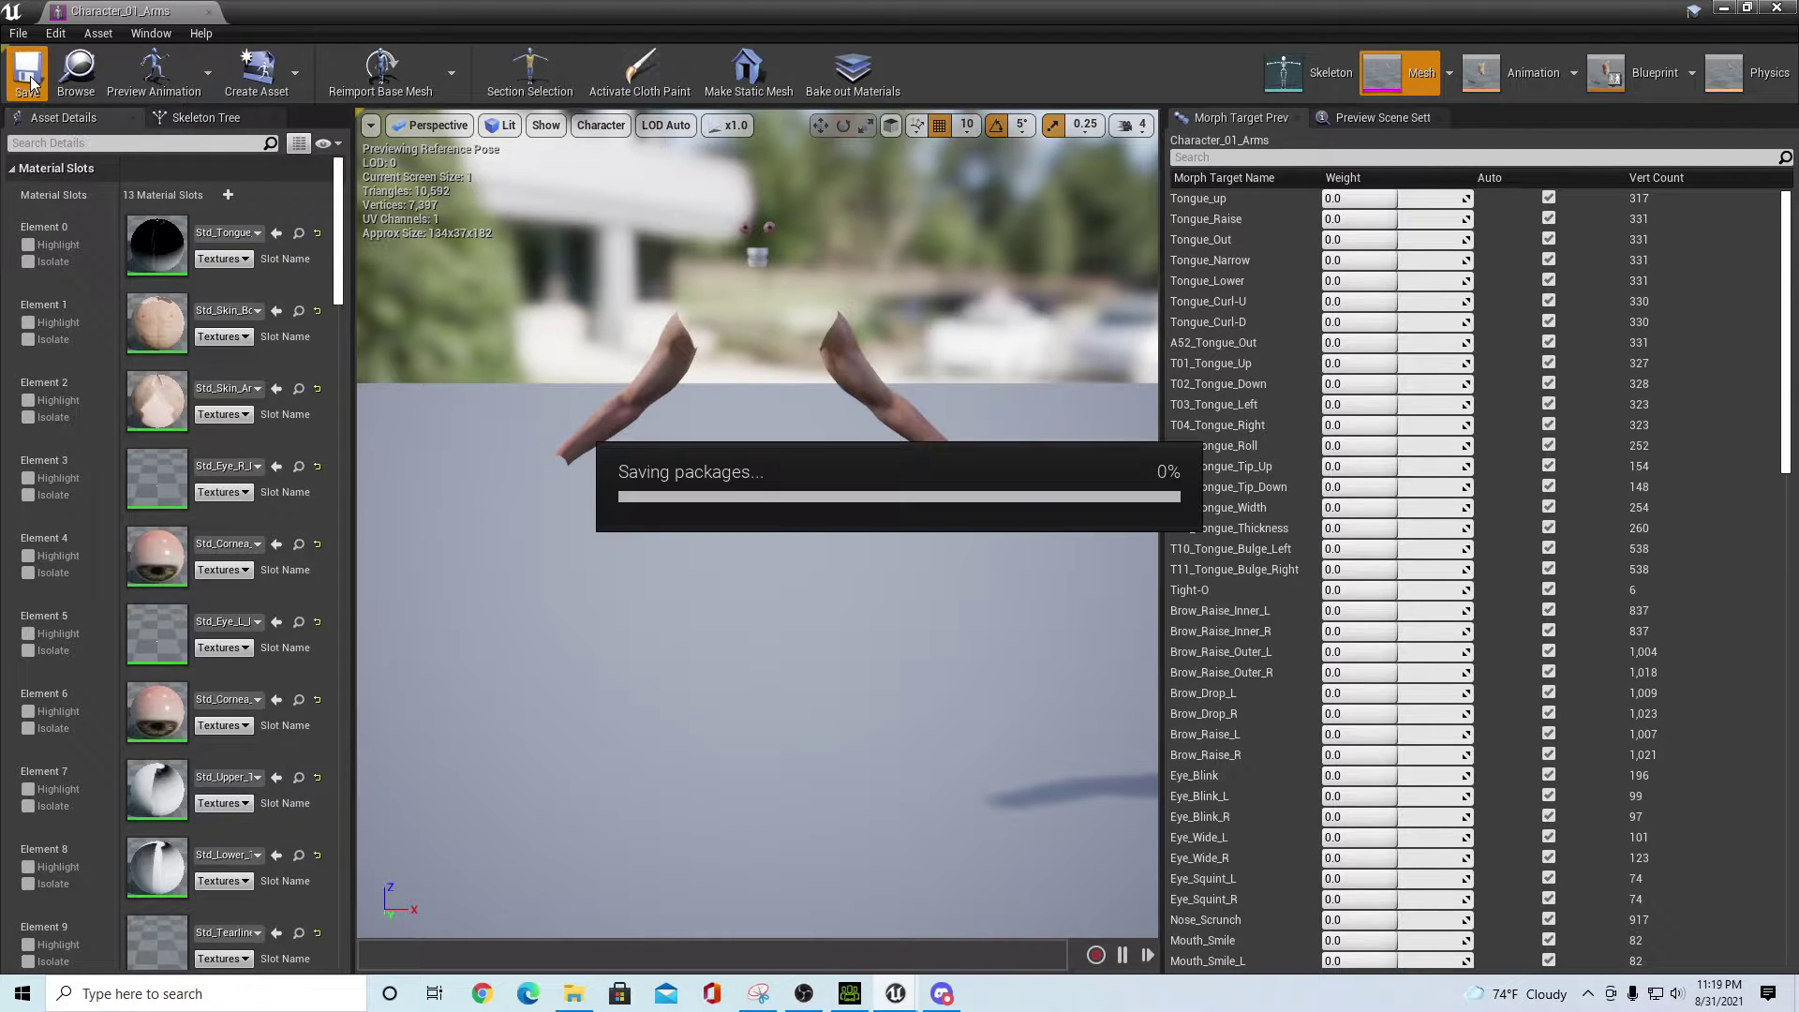
left_click(208, 11)
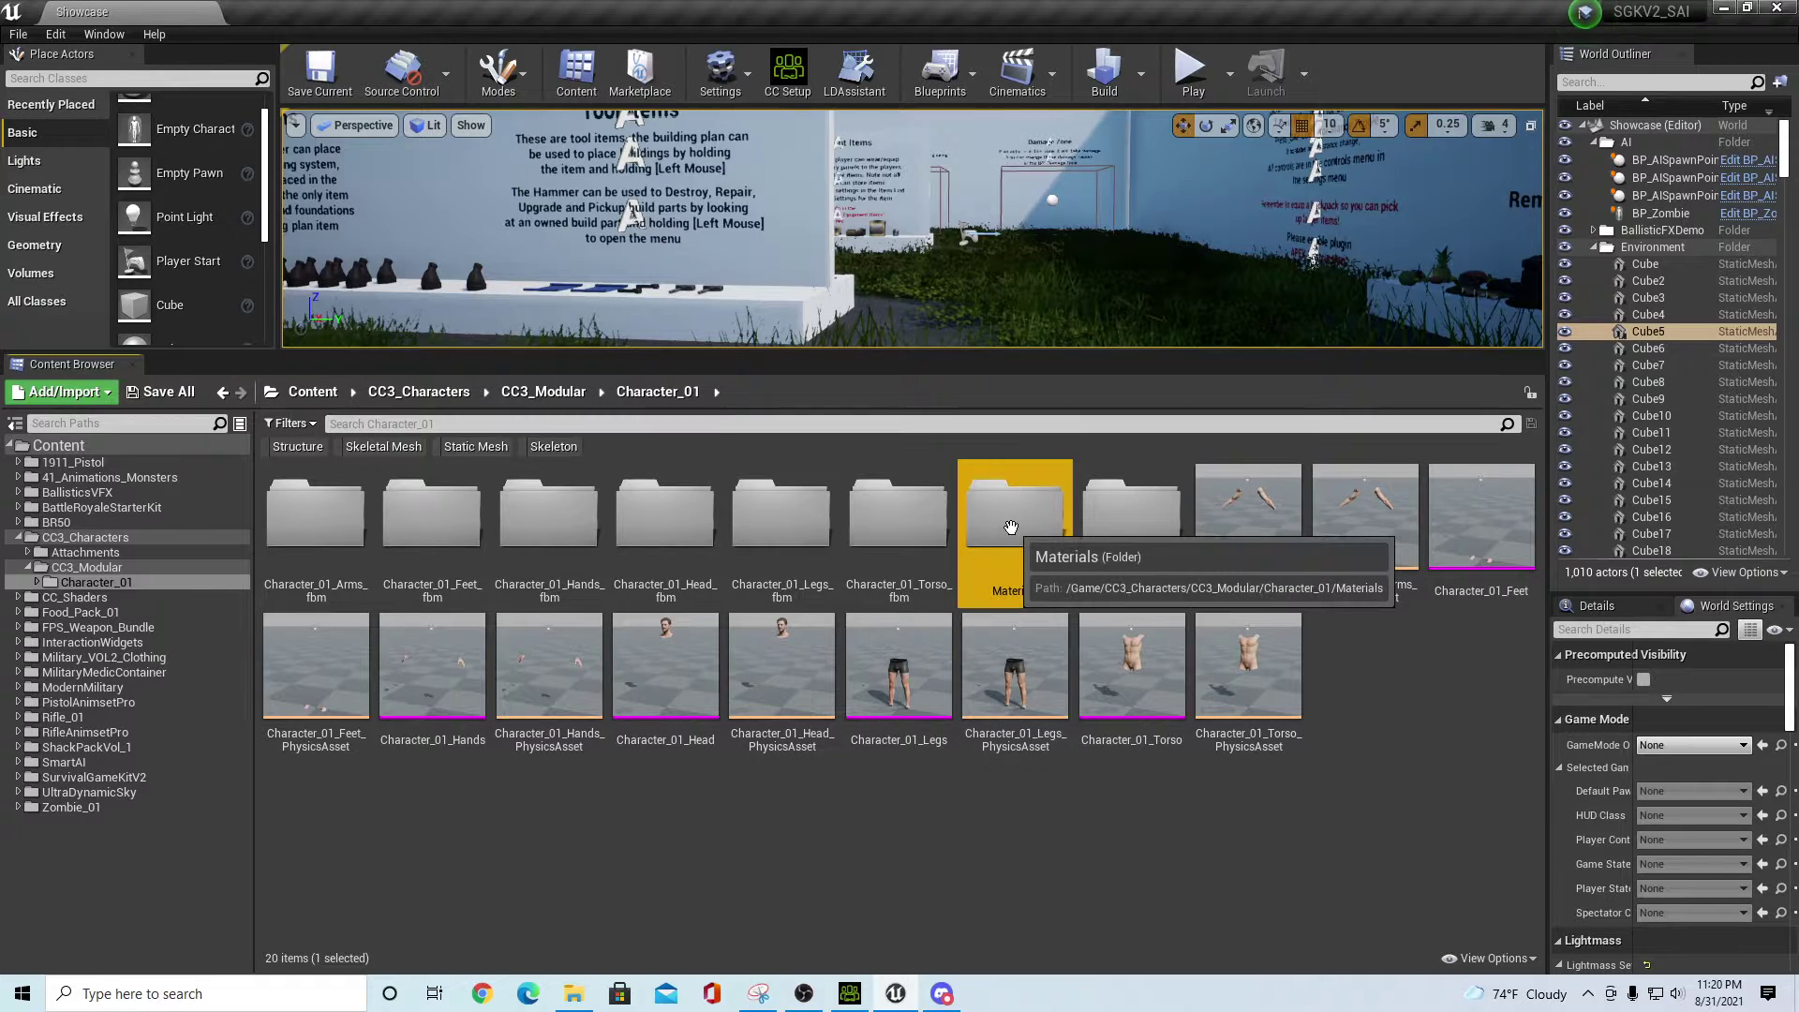
- Create a new material named transparent in Character_01's Materials folder
double_click(1029, 548)
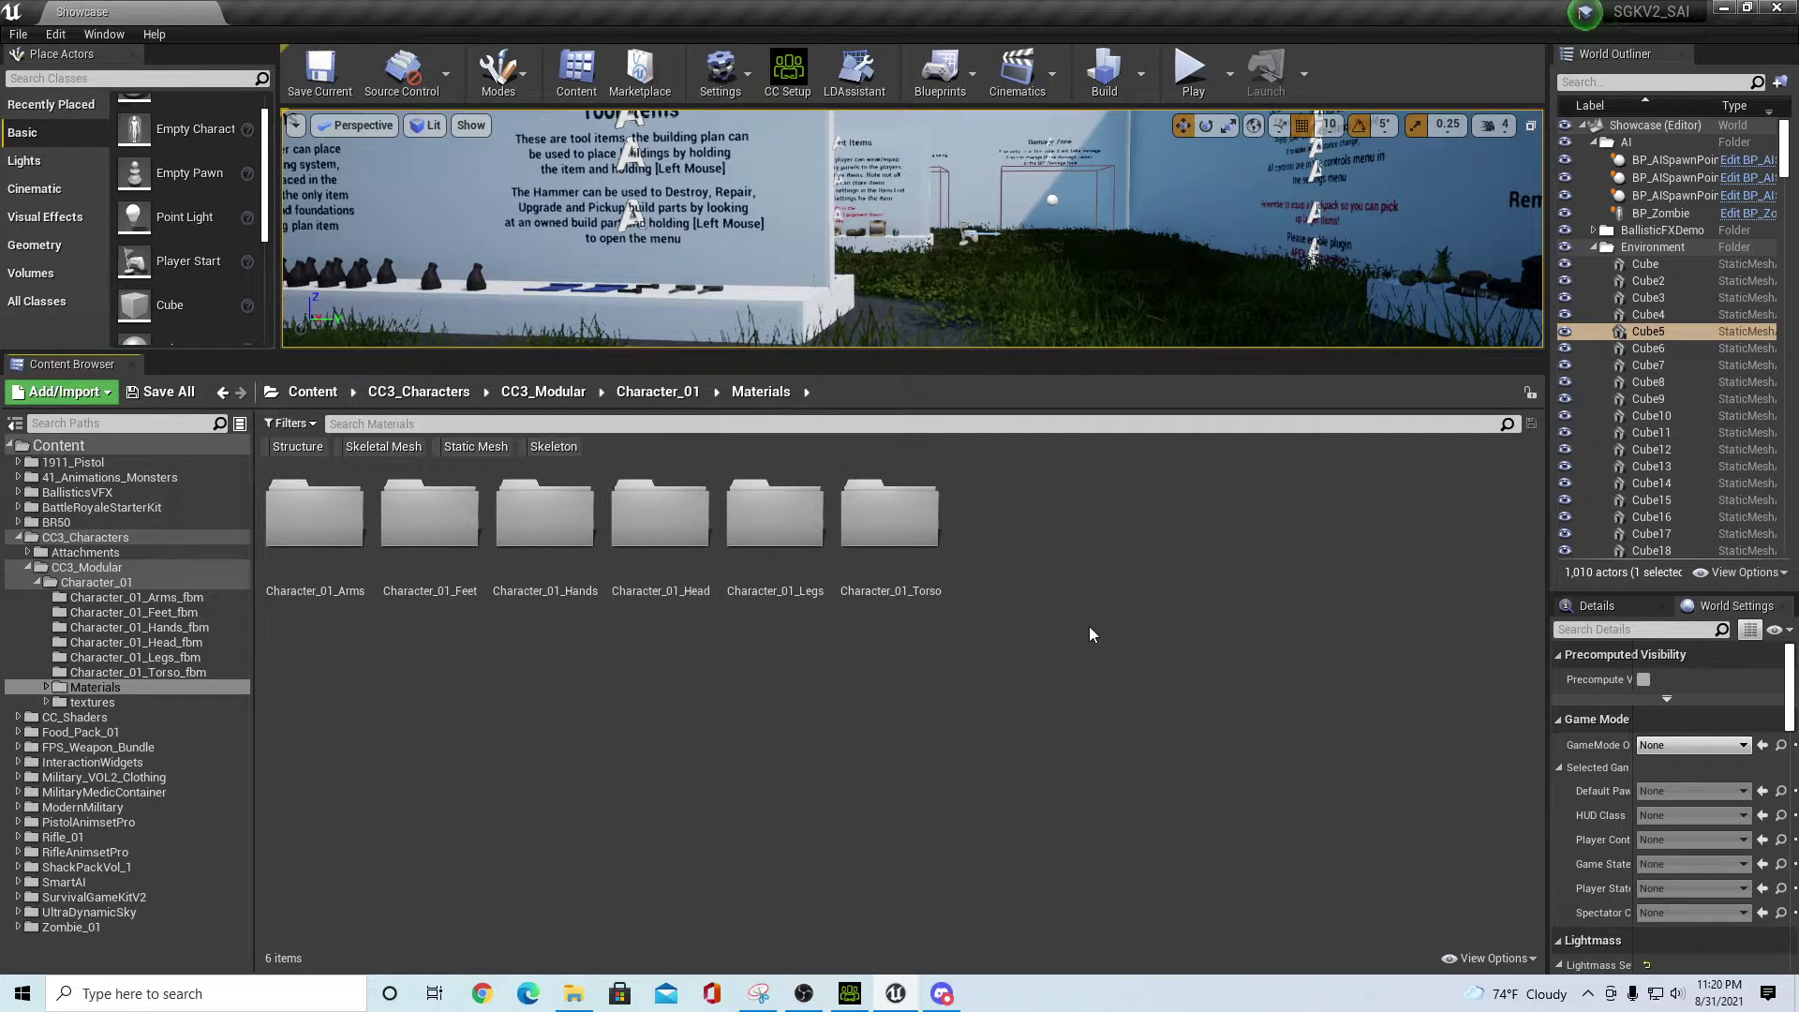
right_click(1091, 530)
left_click(1141, 587)
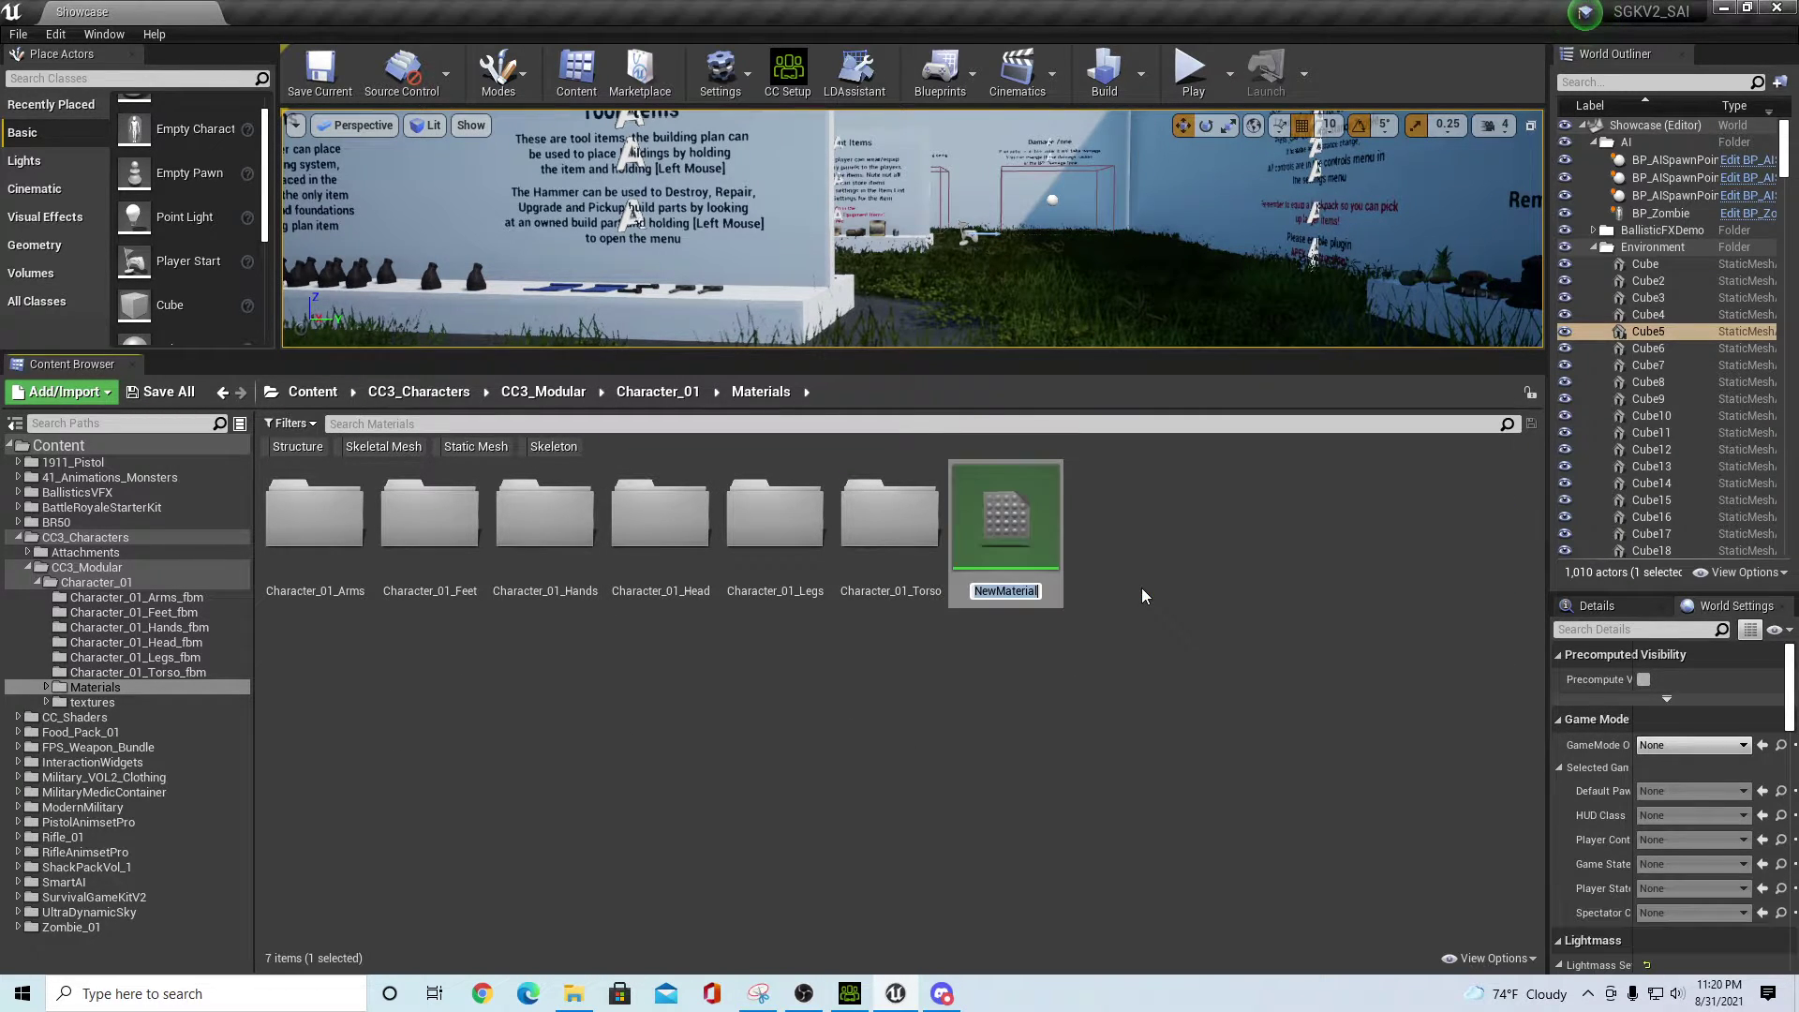
type("trans")
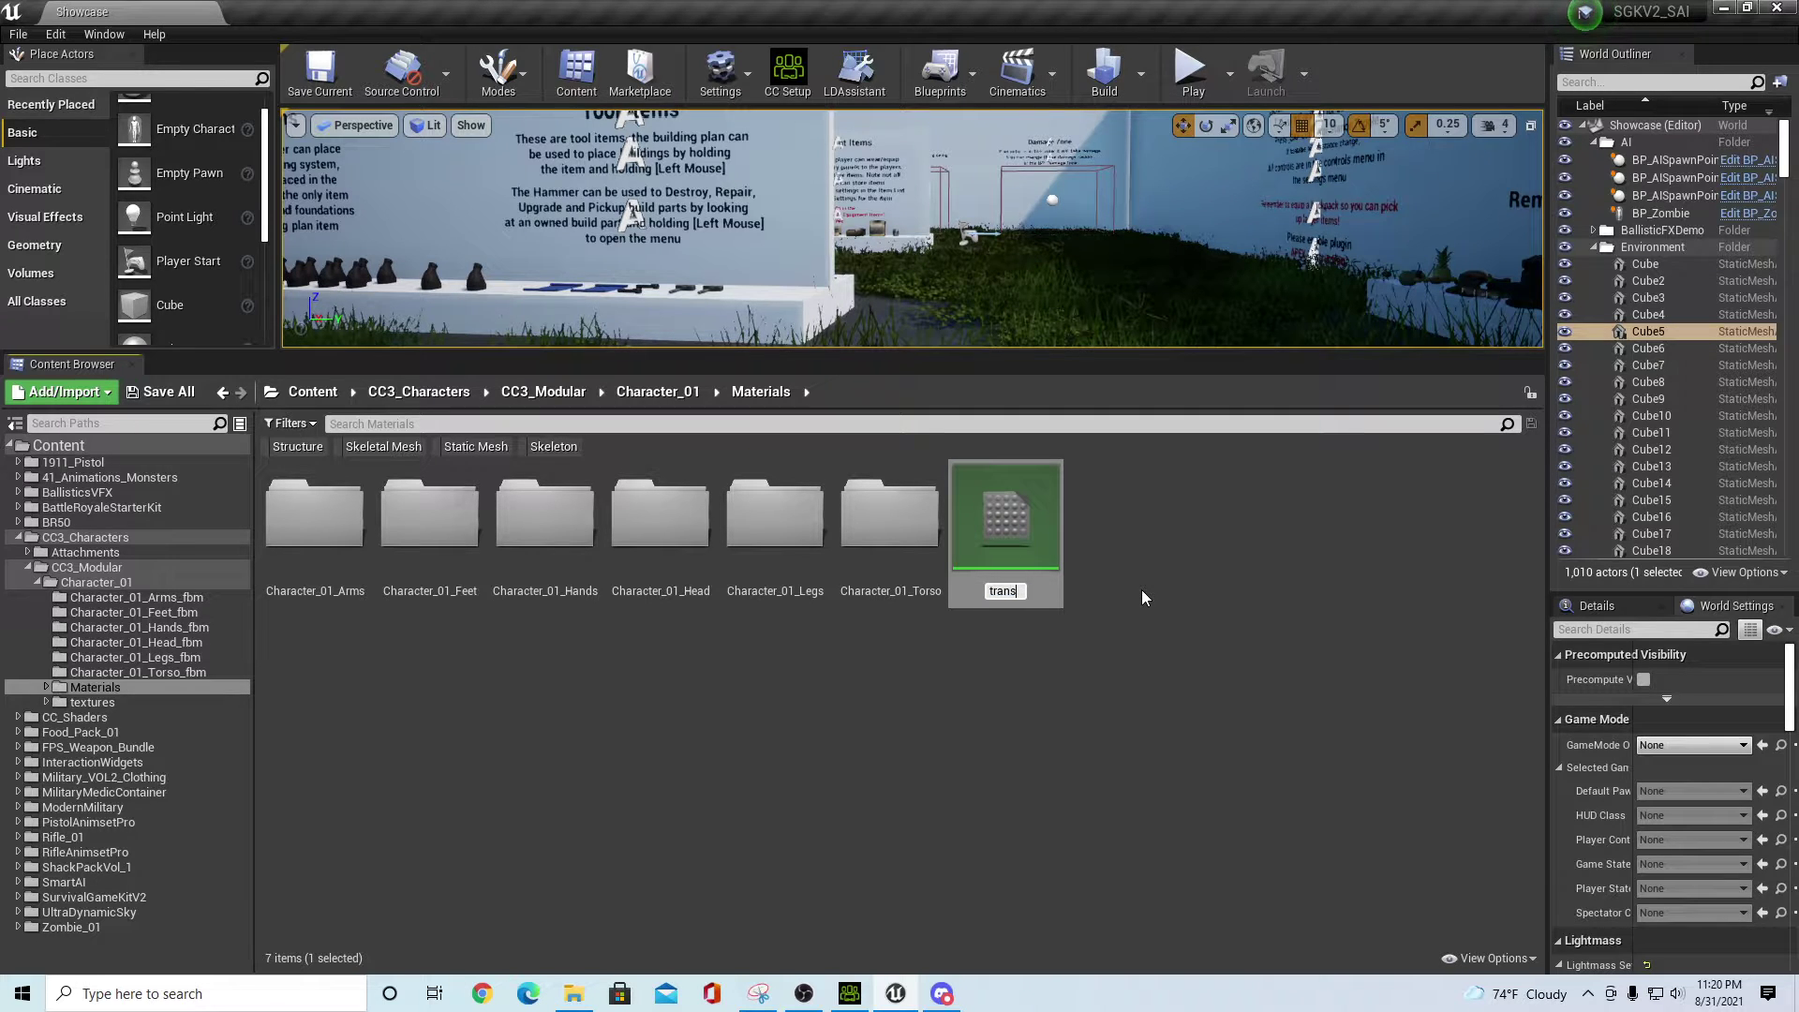
type("parent")
key("Return")
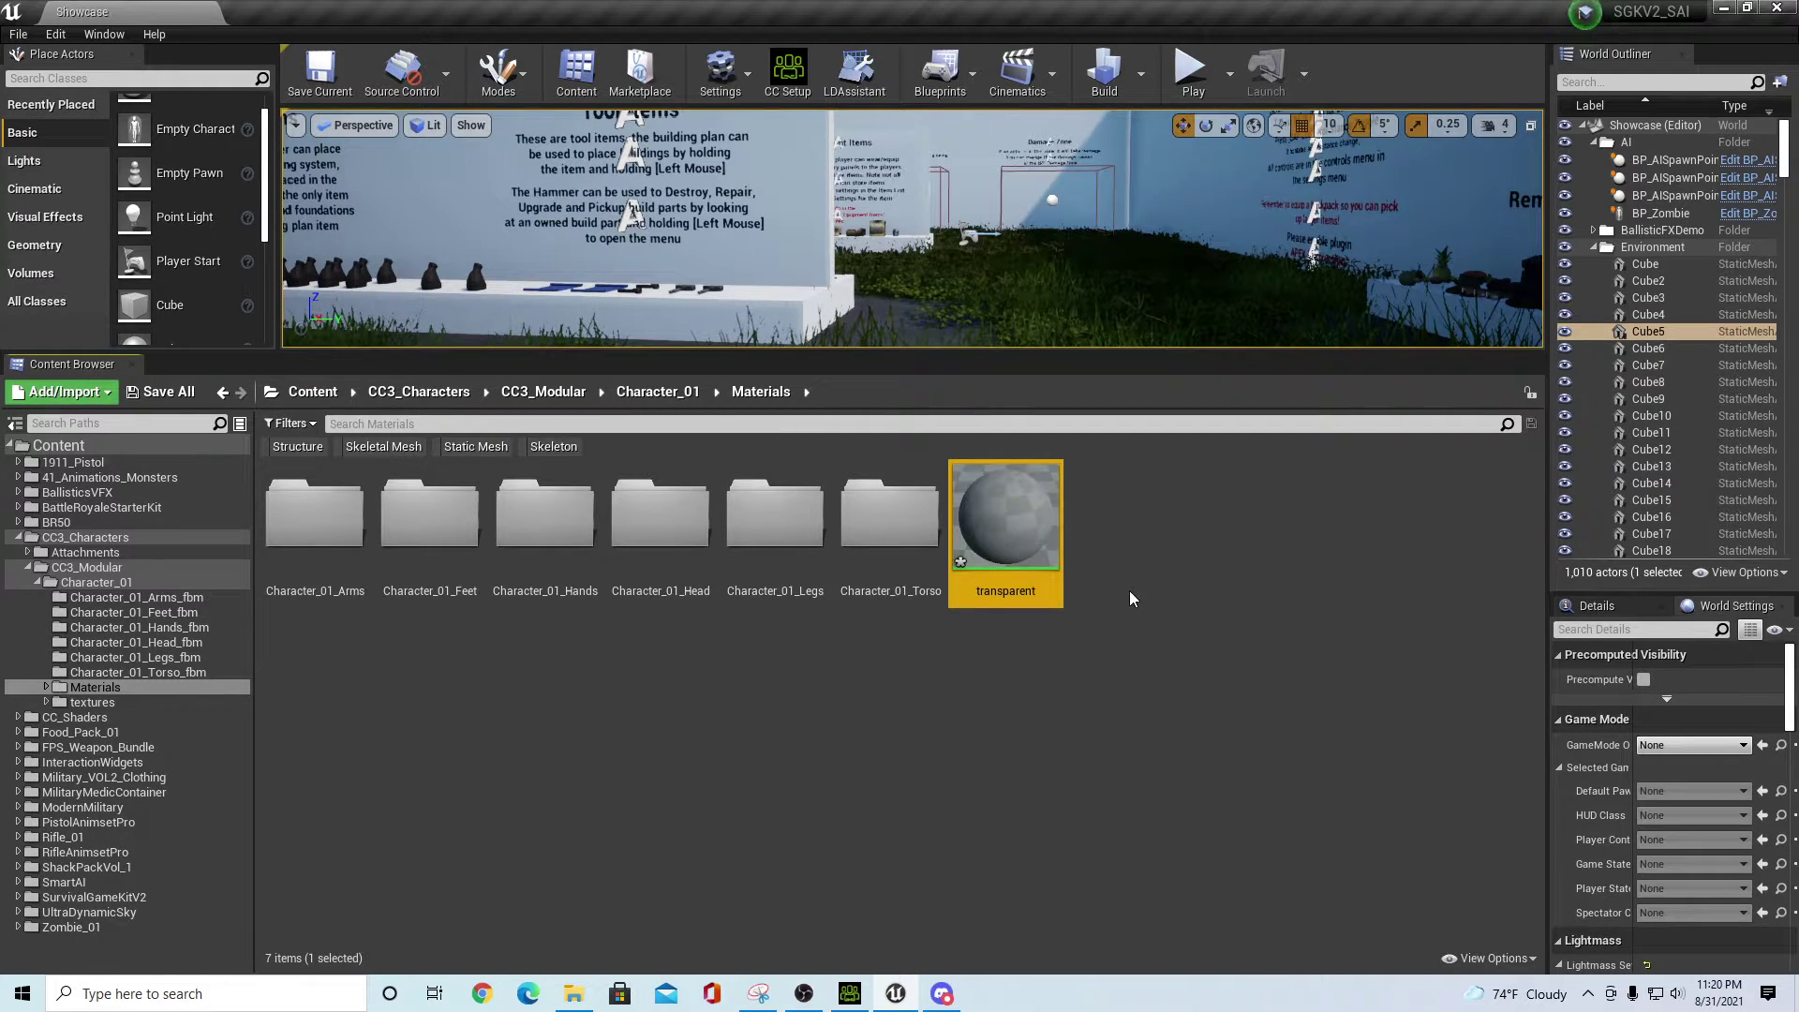
- Open the transparent material, set its Blend Mode to Translucent and enable Use Material Attributes
double_click(1007, 536)
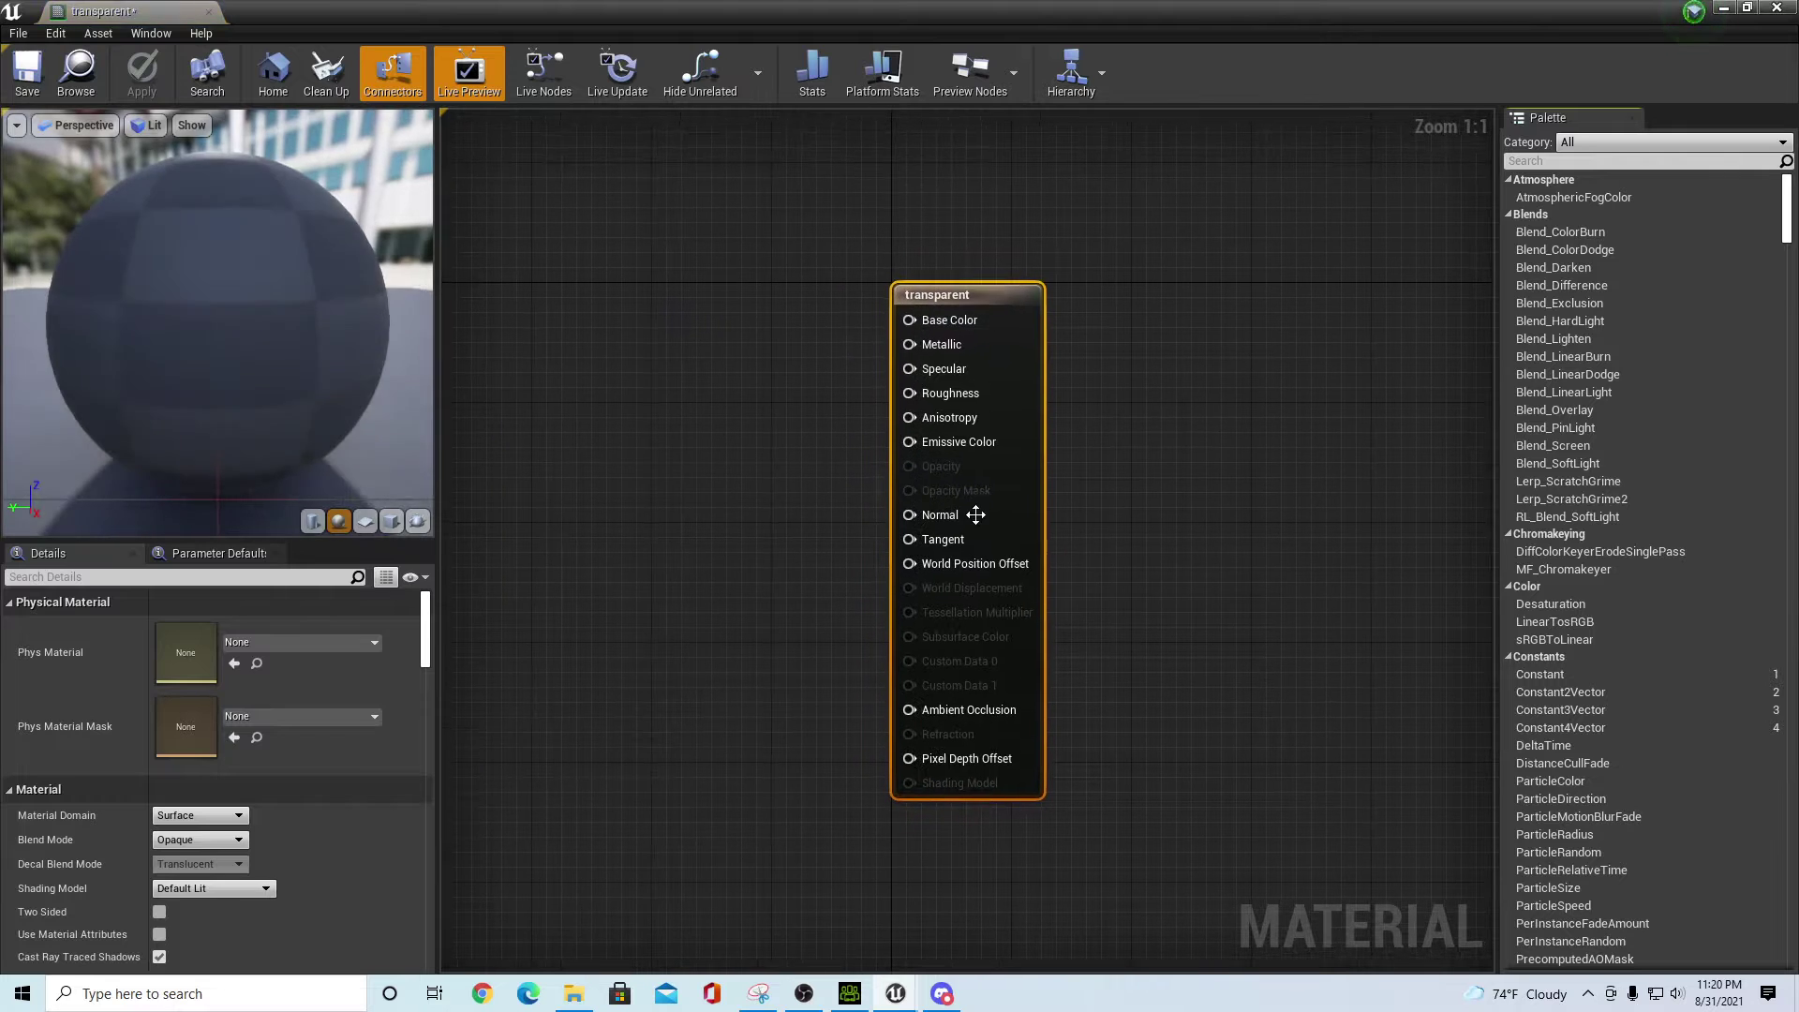
left_click_drag(969, 300, 1044, 300)
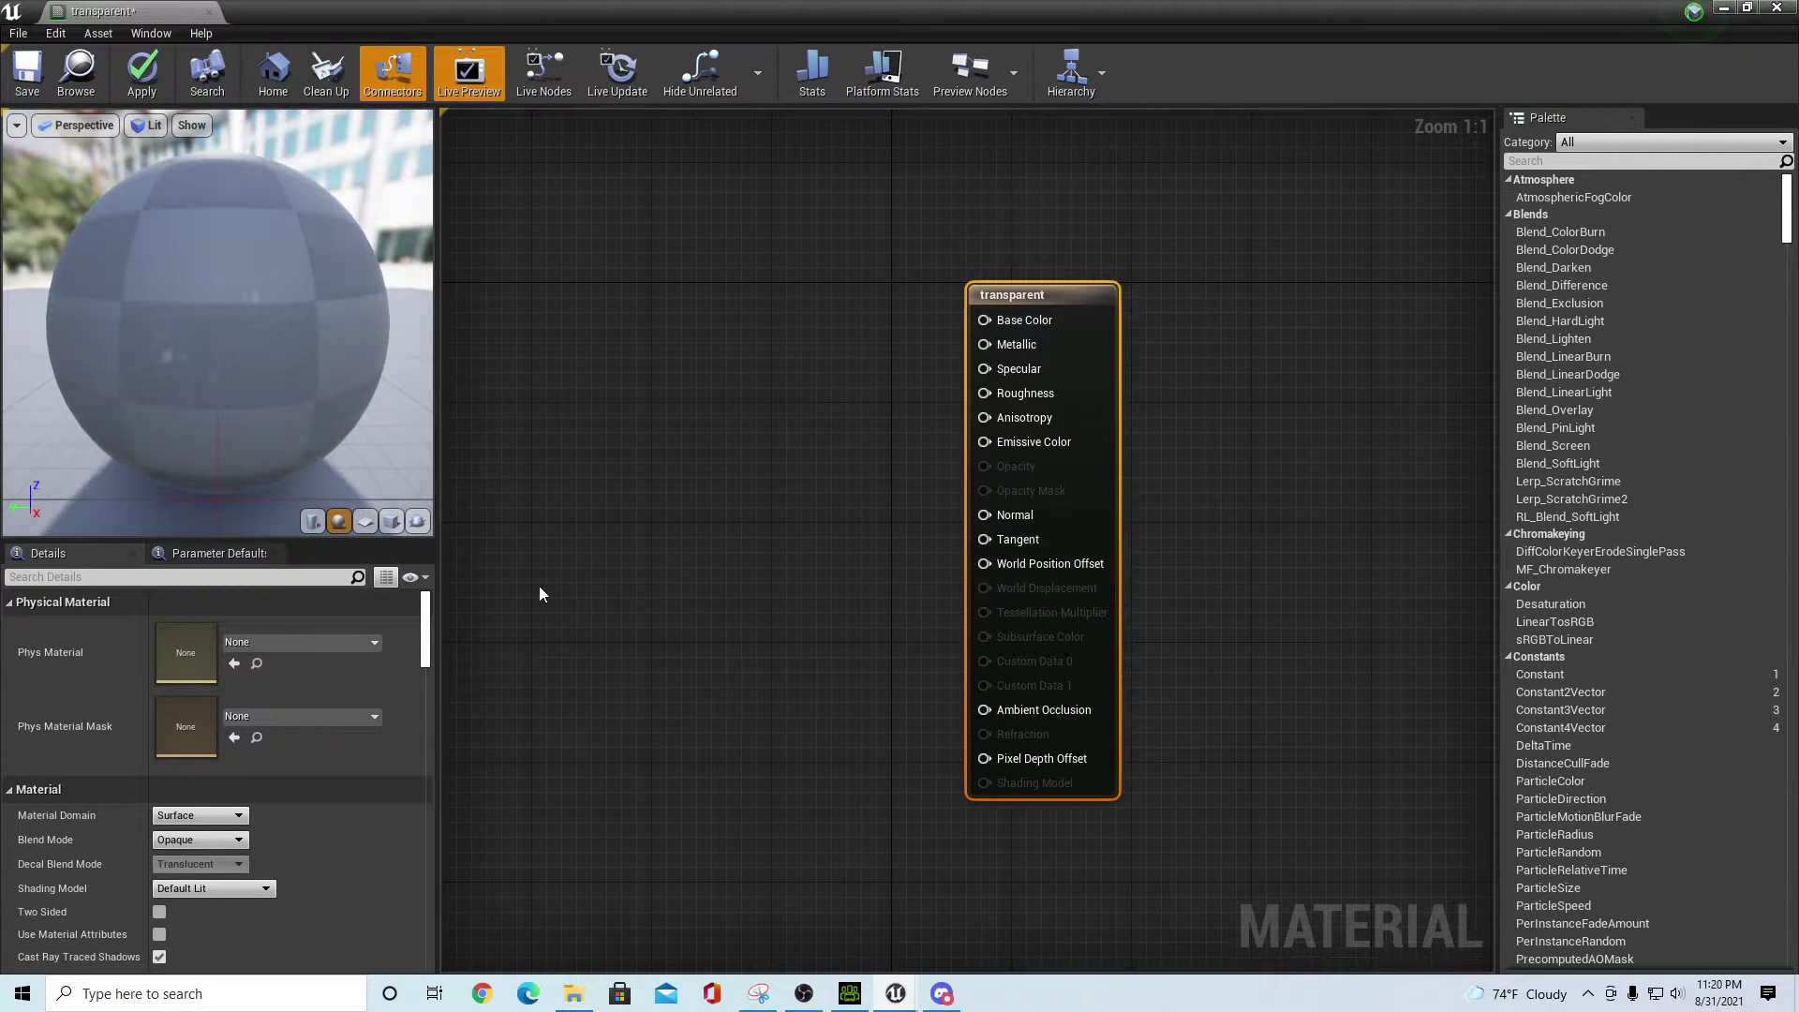
left_click_drag(396, 542, 396, 436)
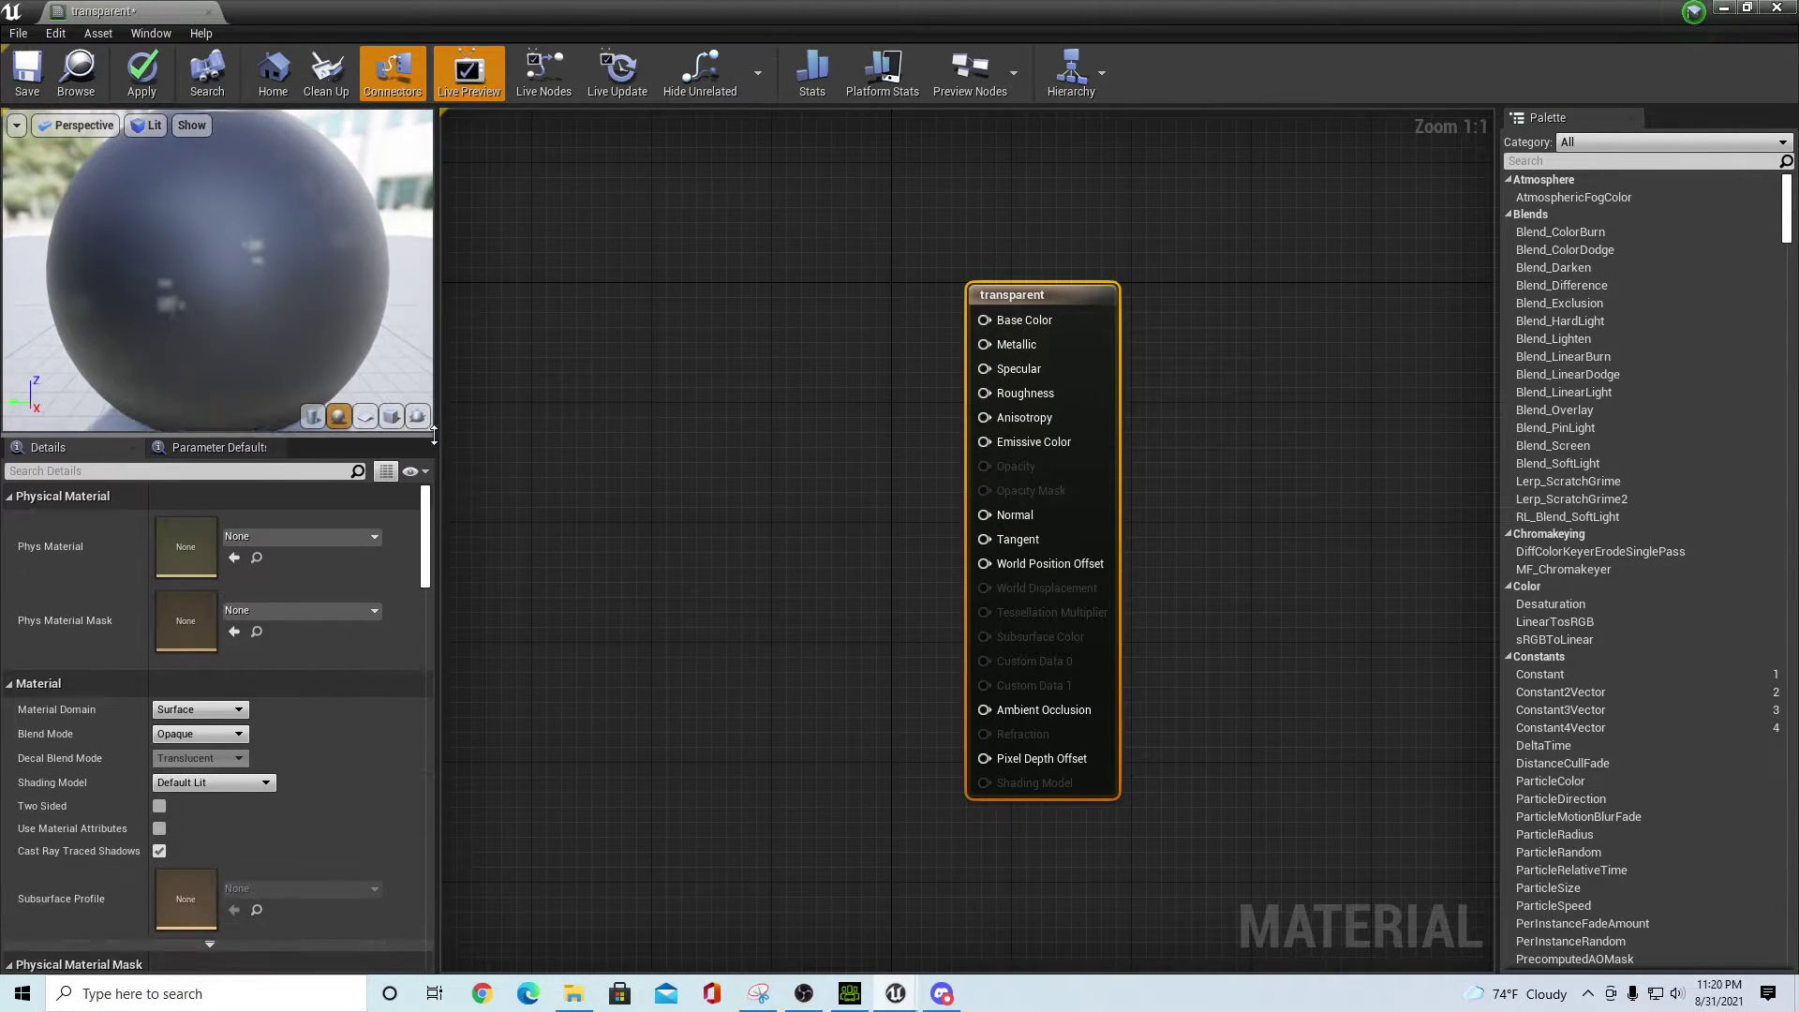
left_click(208, 734)
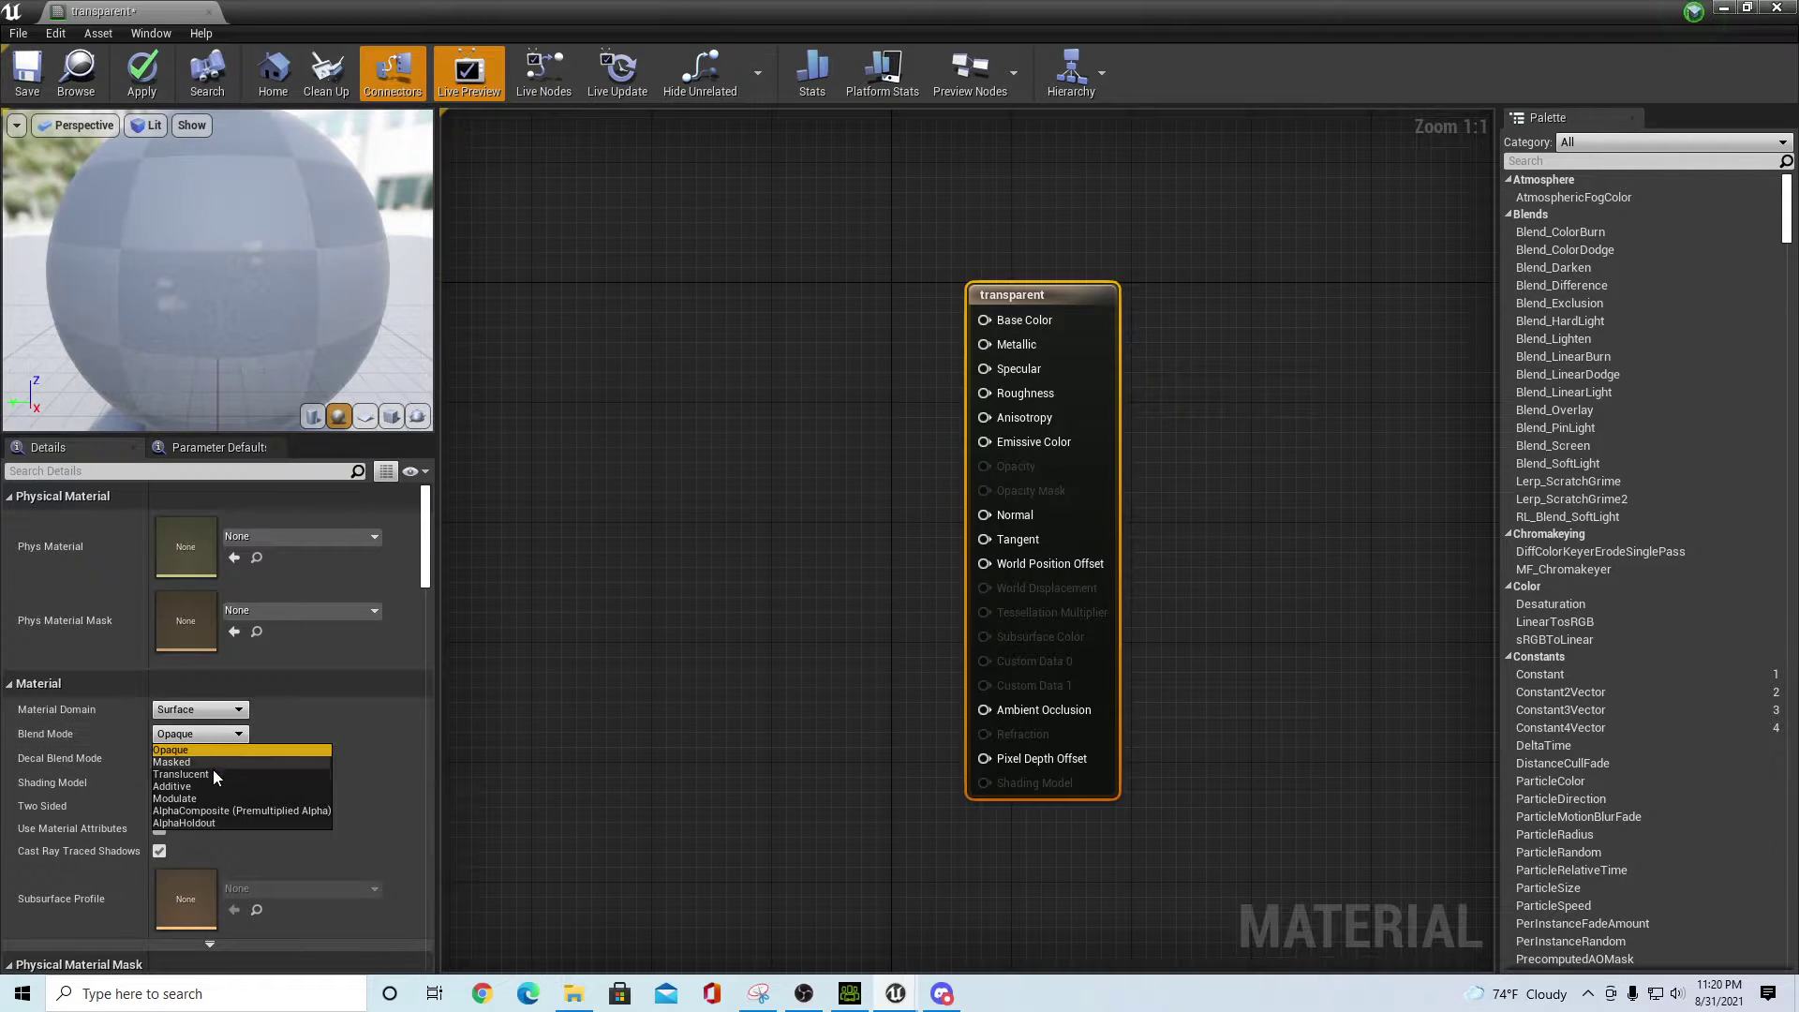
left_click(212, 775)
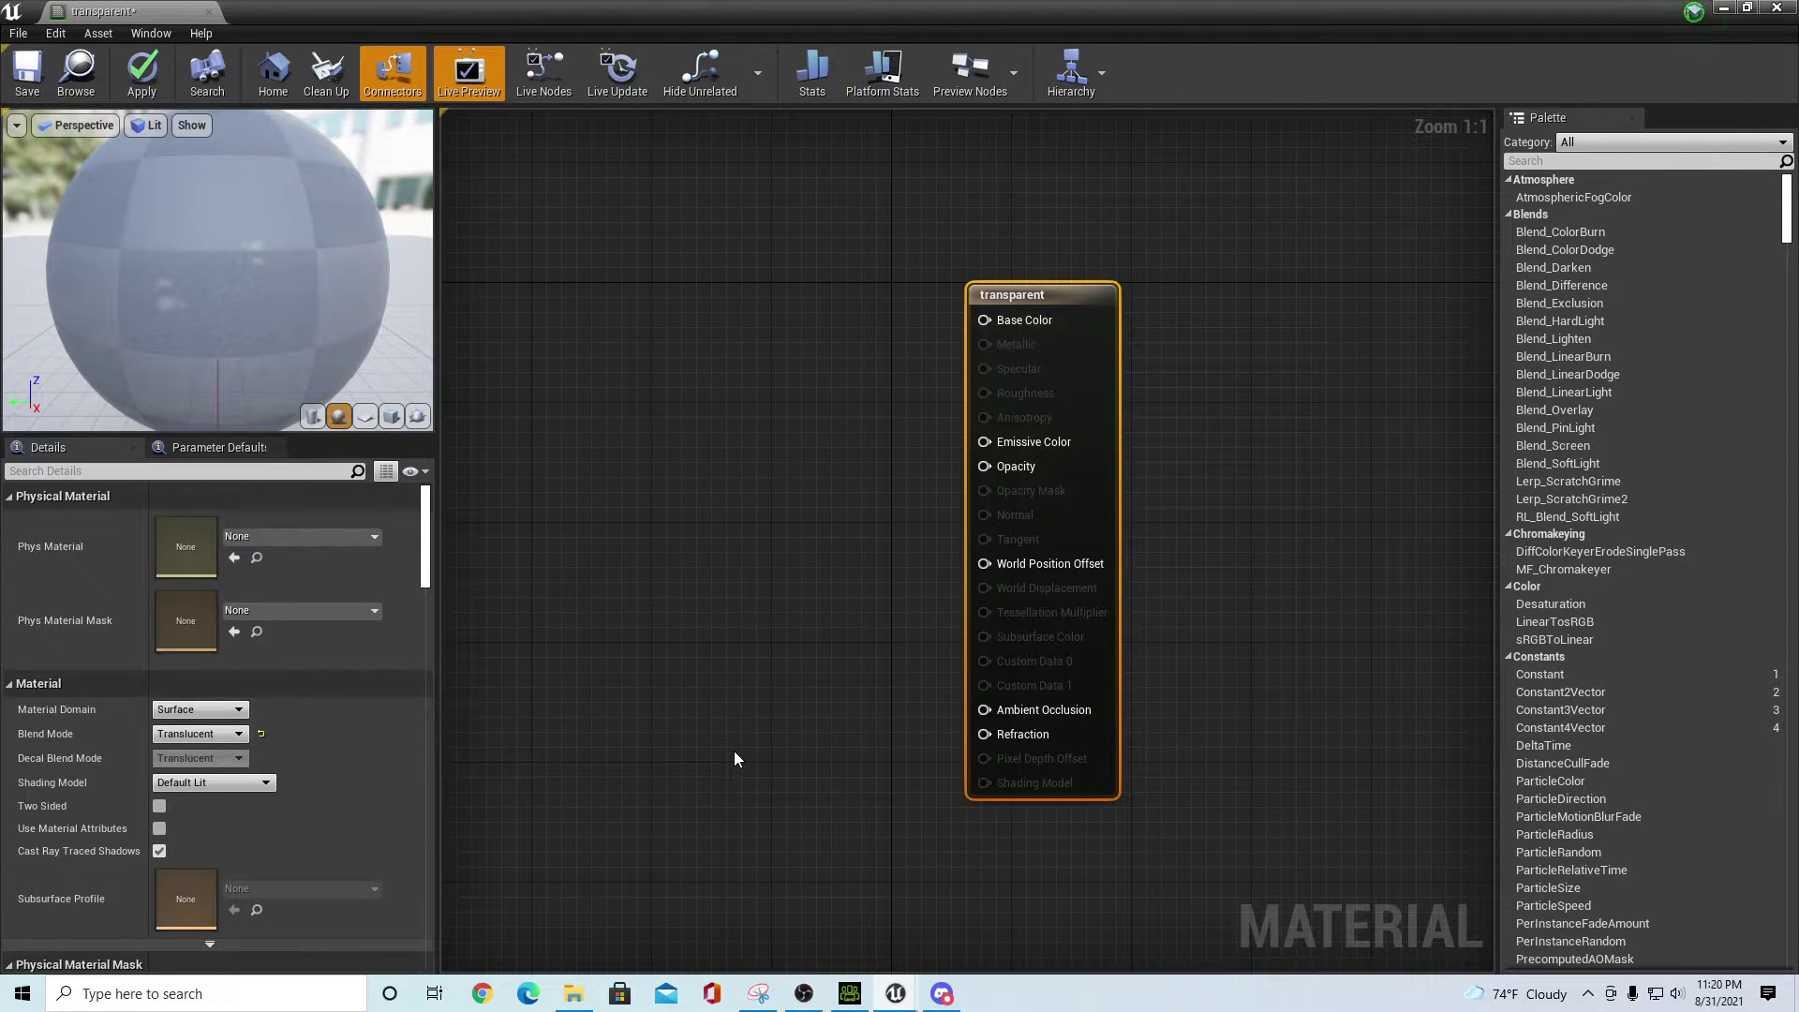
left_click(734, 751)
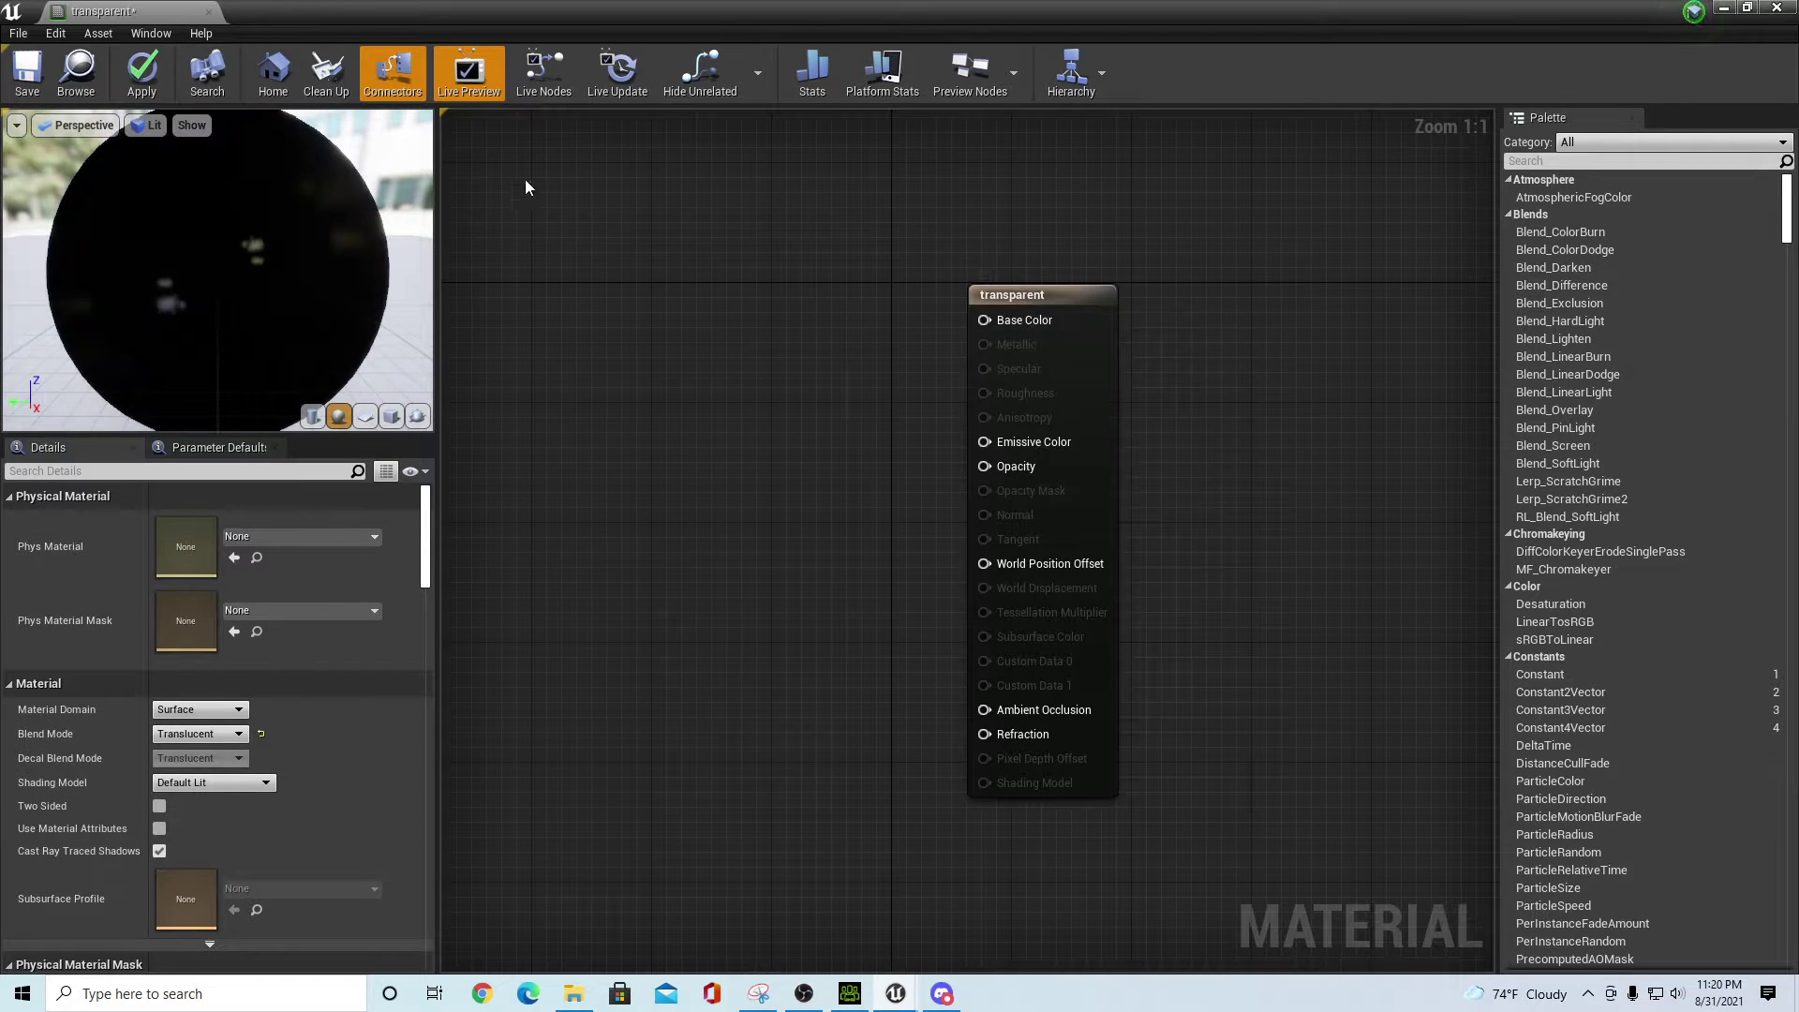
left_click(159, 831)
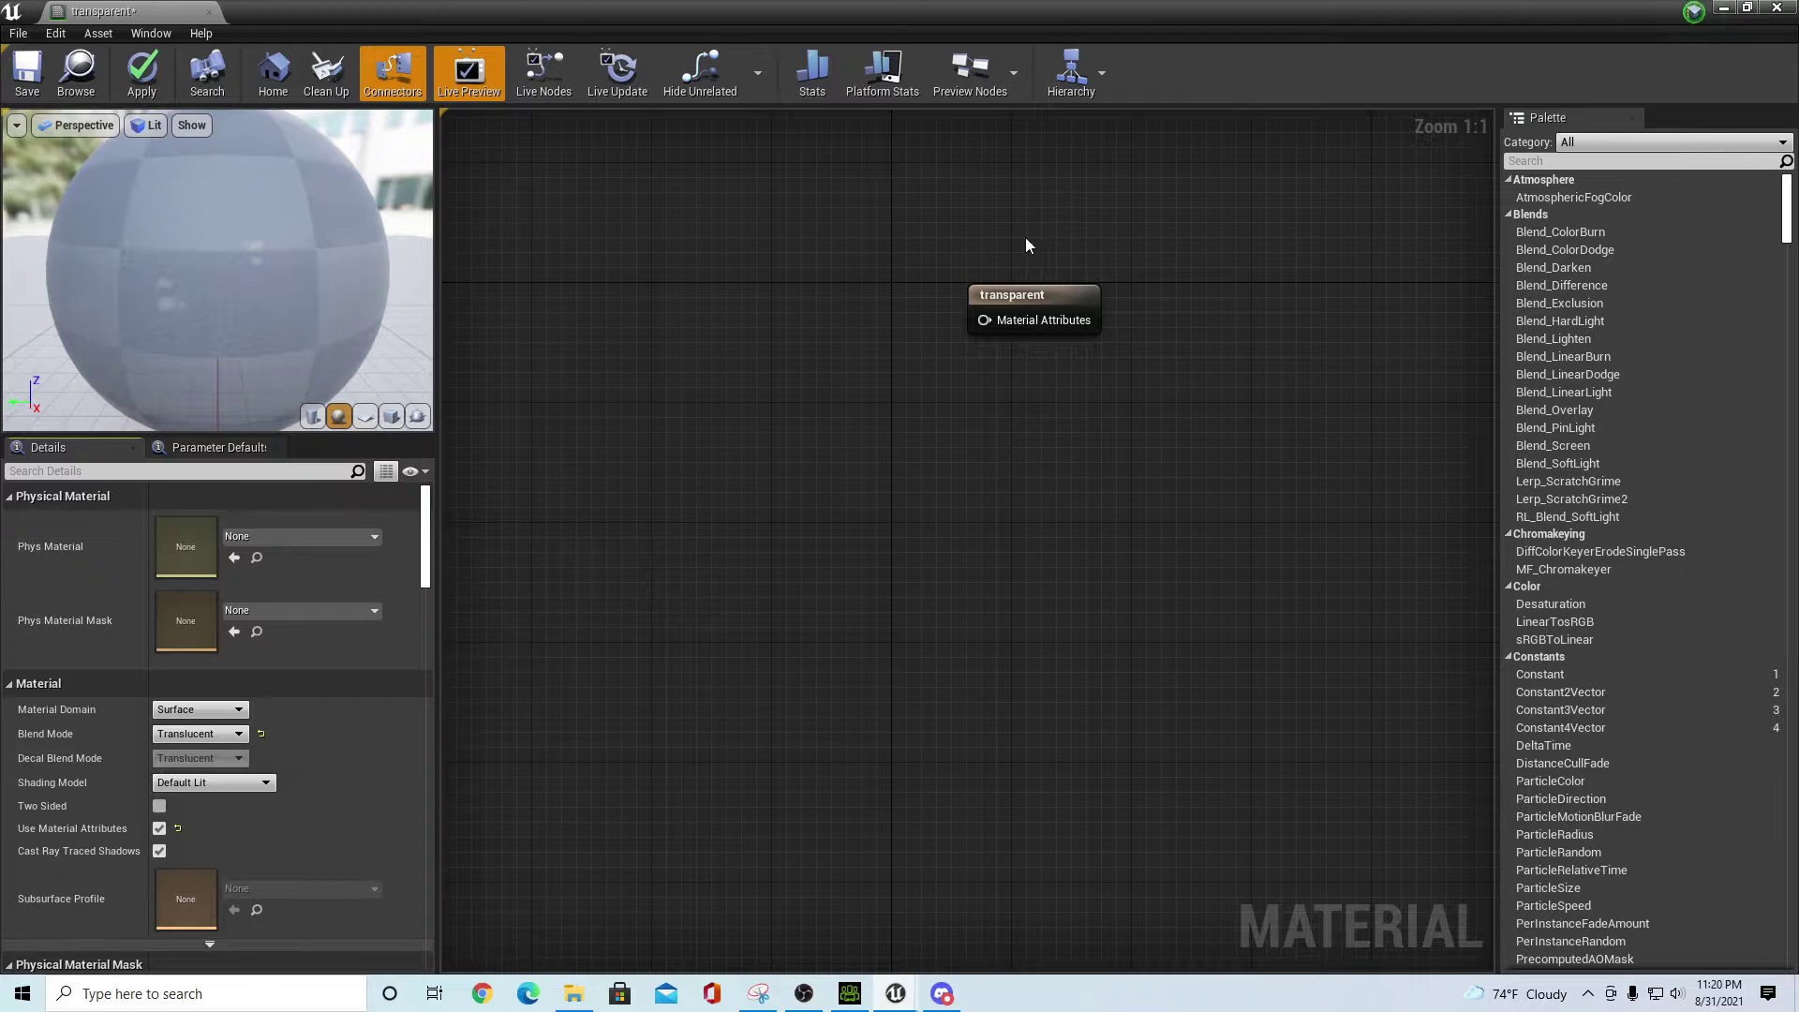
- Add a MatLayerBlend_OverrideOpacity node and connect its Blended Material output to the result node's Material Attributes input
left_click_drag(998, 329, 998, 389)
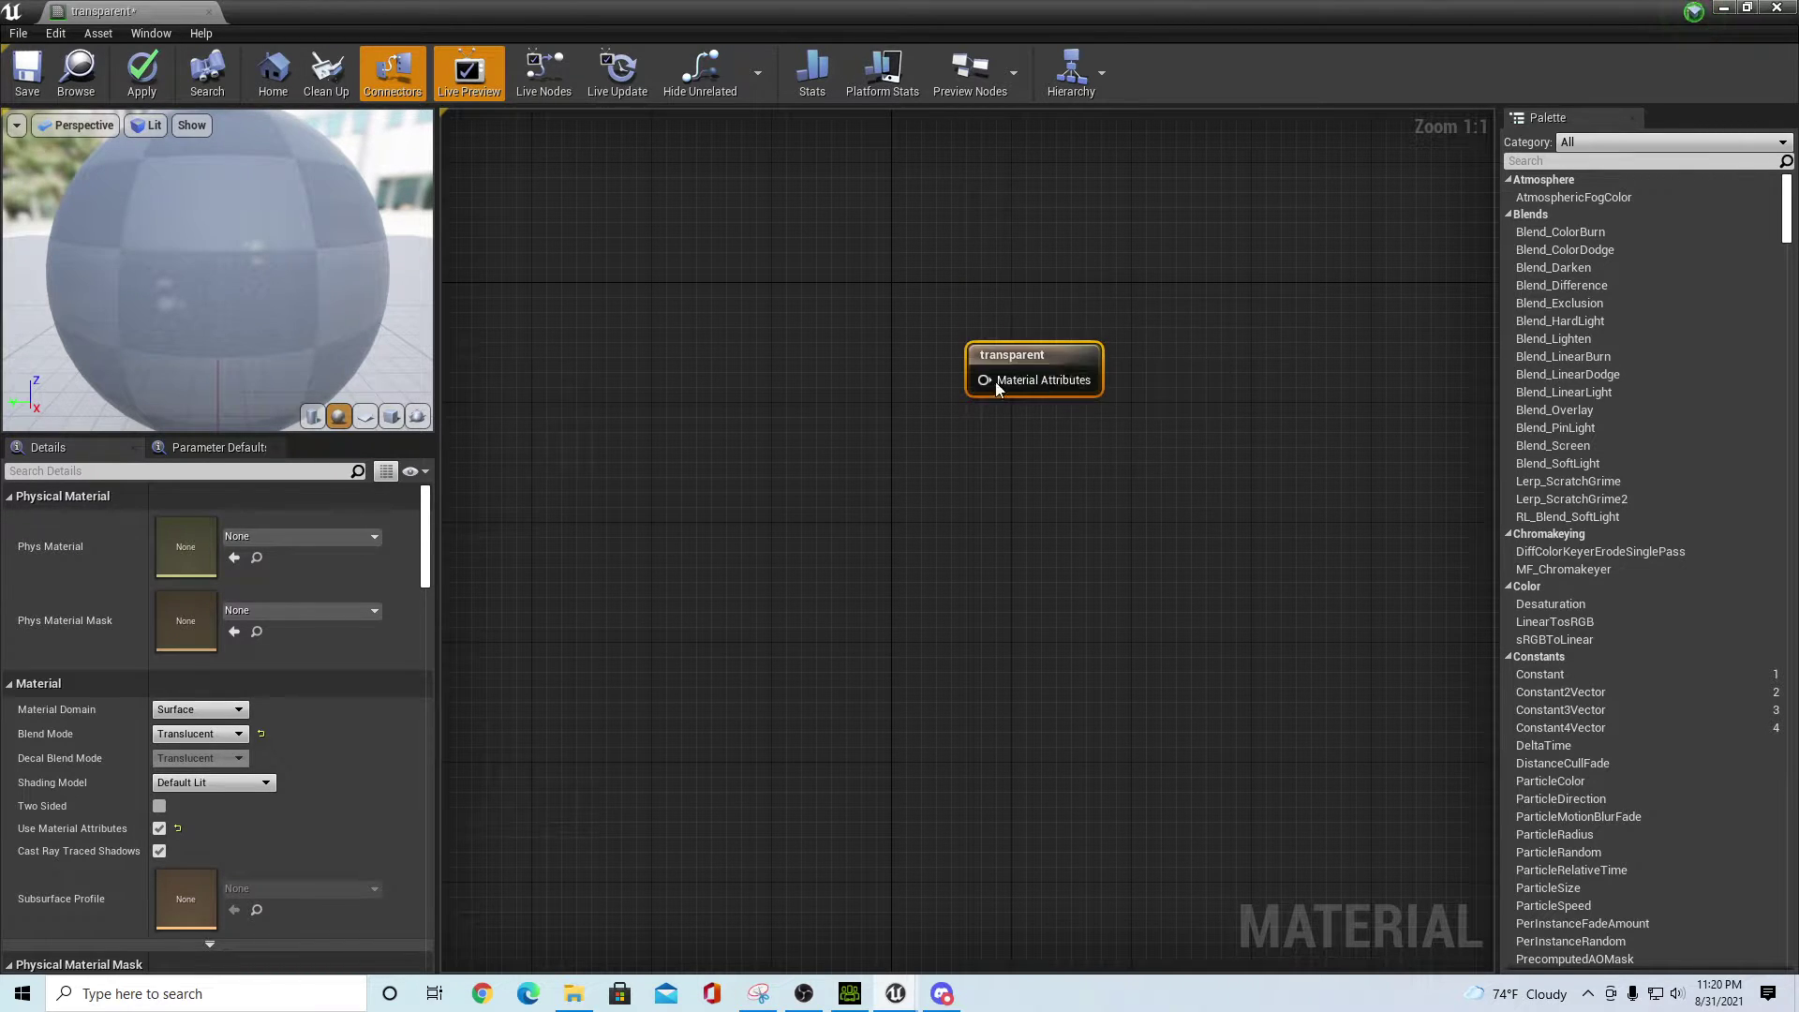
right_click(874, 498)
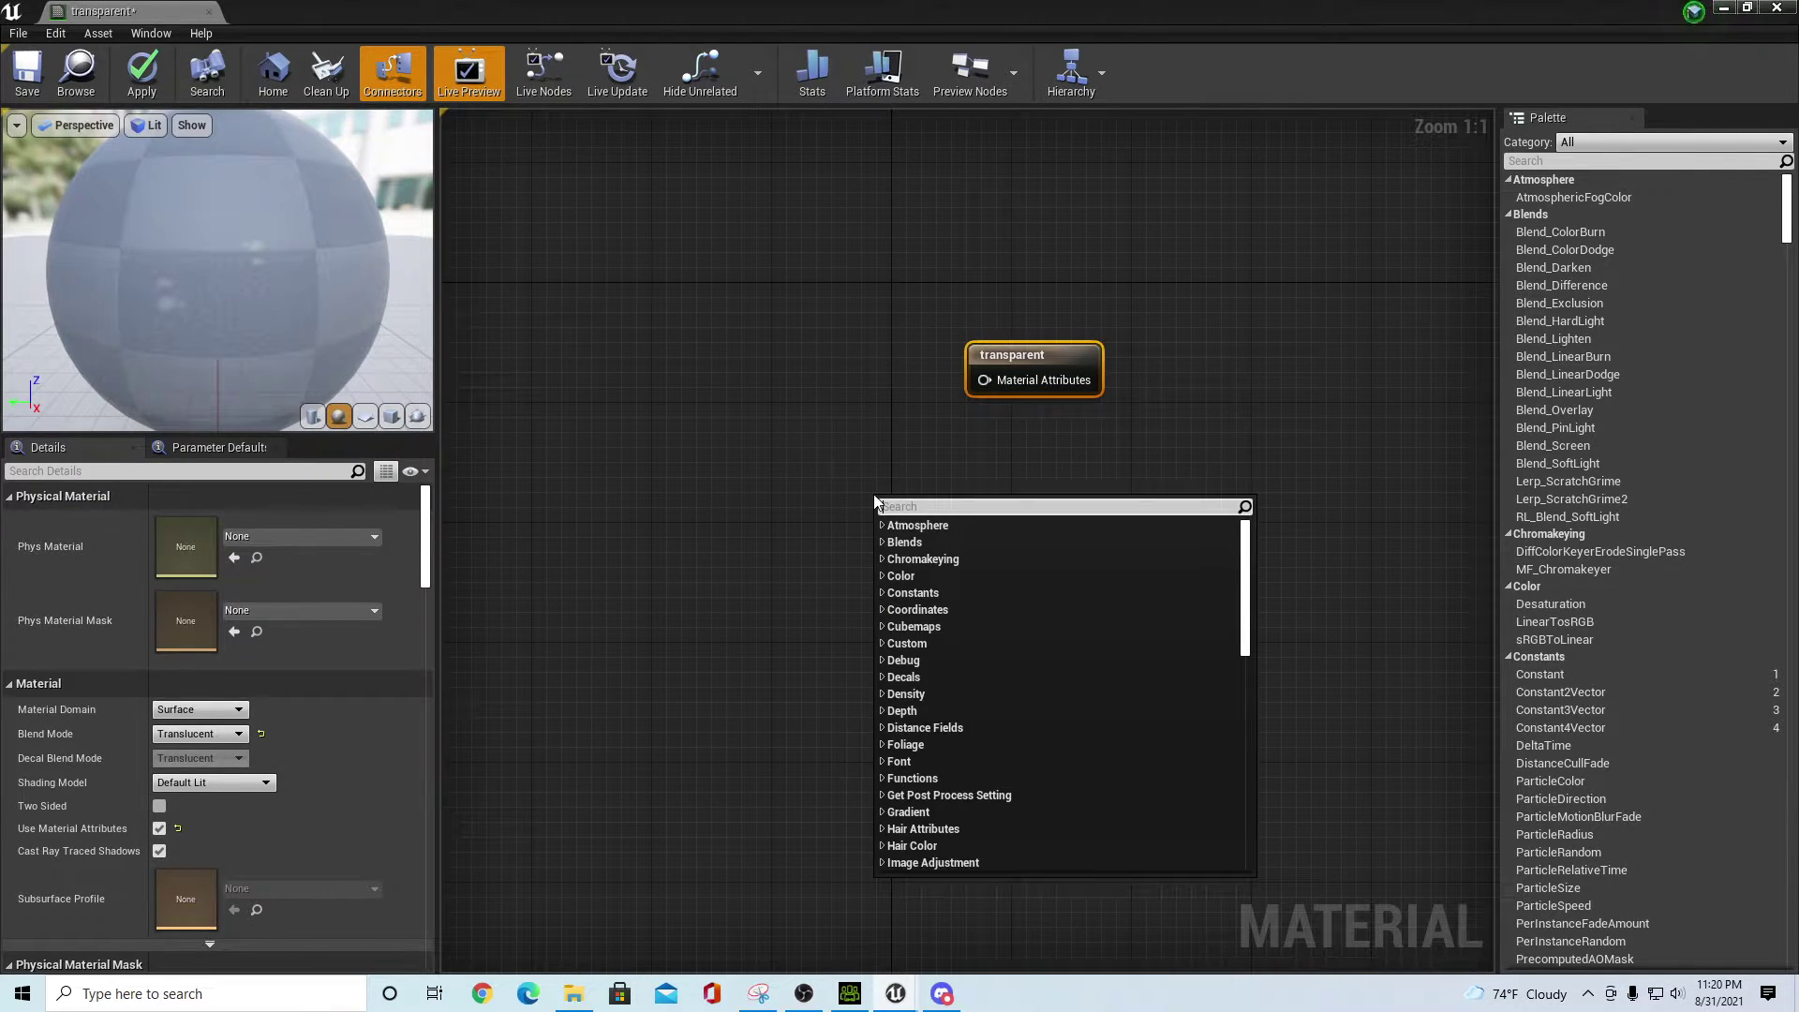
type("overr")
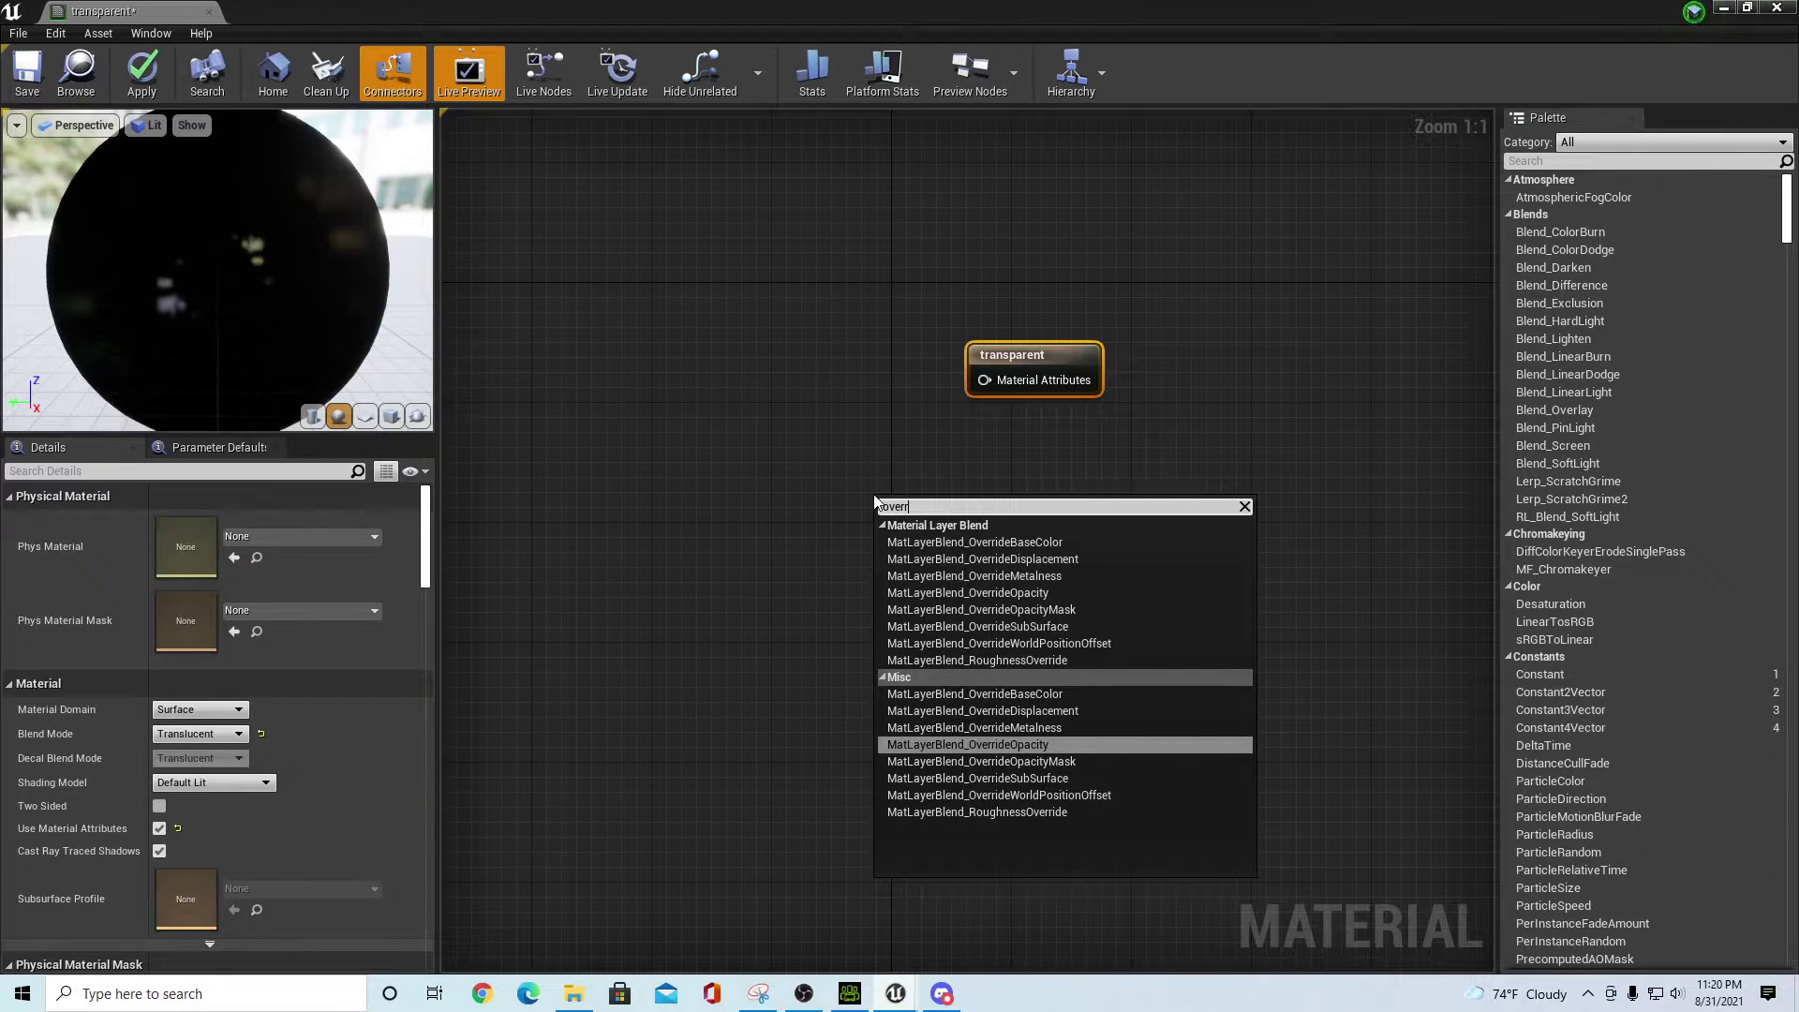
left_click(971, 746)
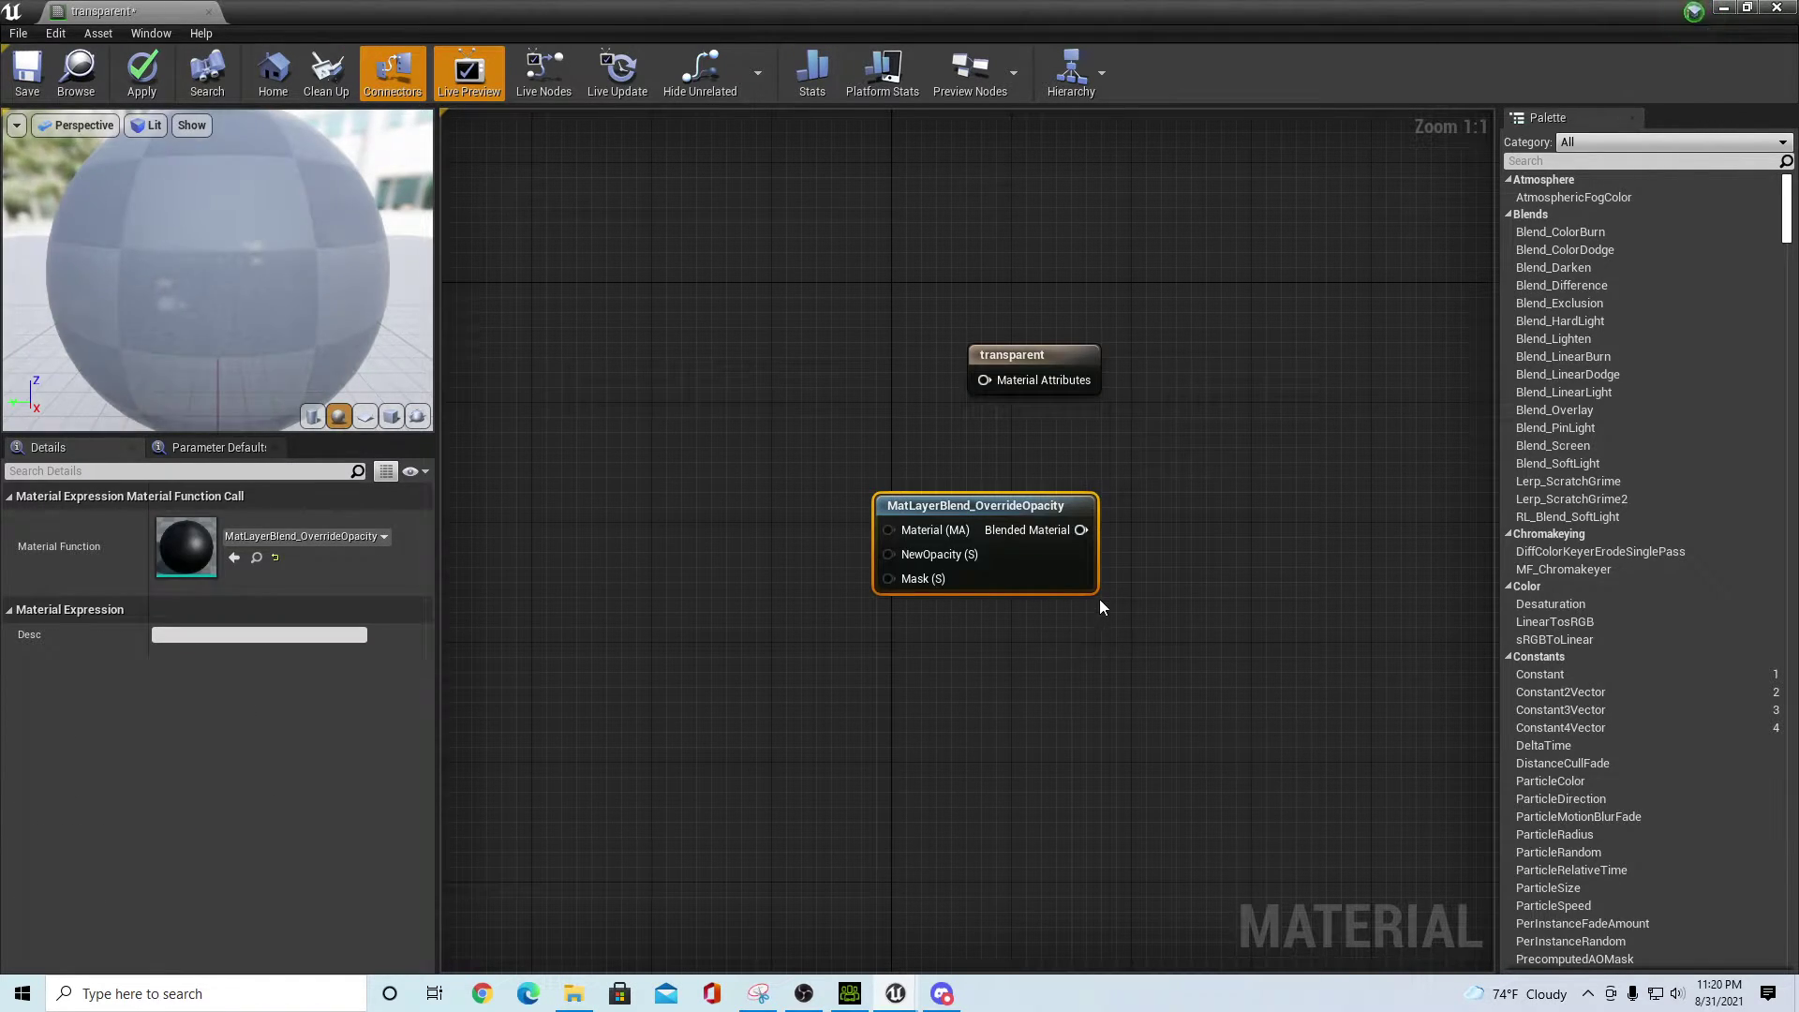
left_click_drag(1082, 530, 982, 381)
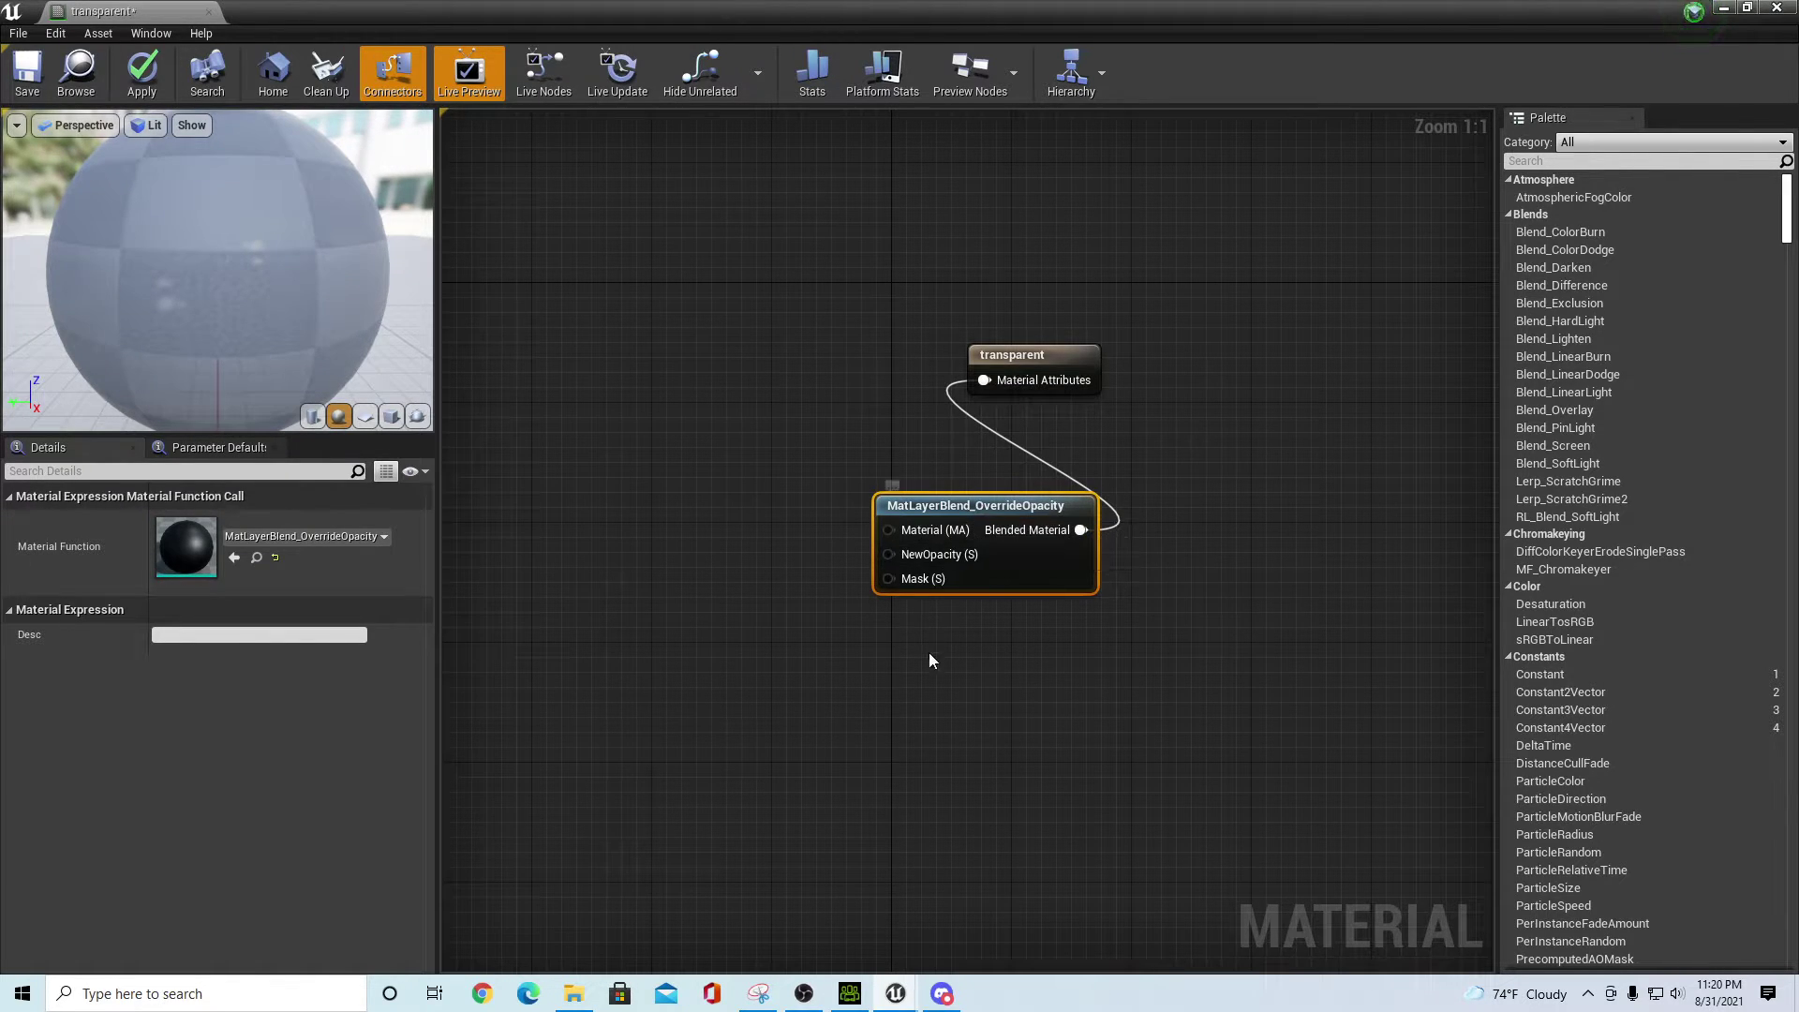
- Feed a Constant node with value 0 into the NewOpacity input and line up the three nodes in a row
left_click_drag(889, 554, 775, 667)
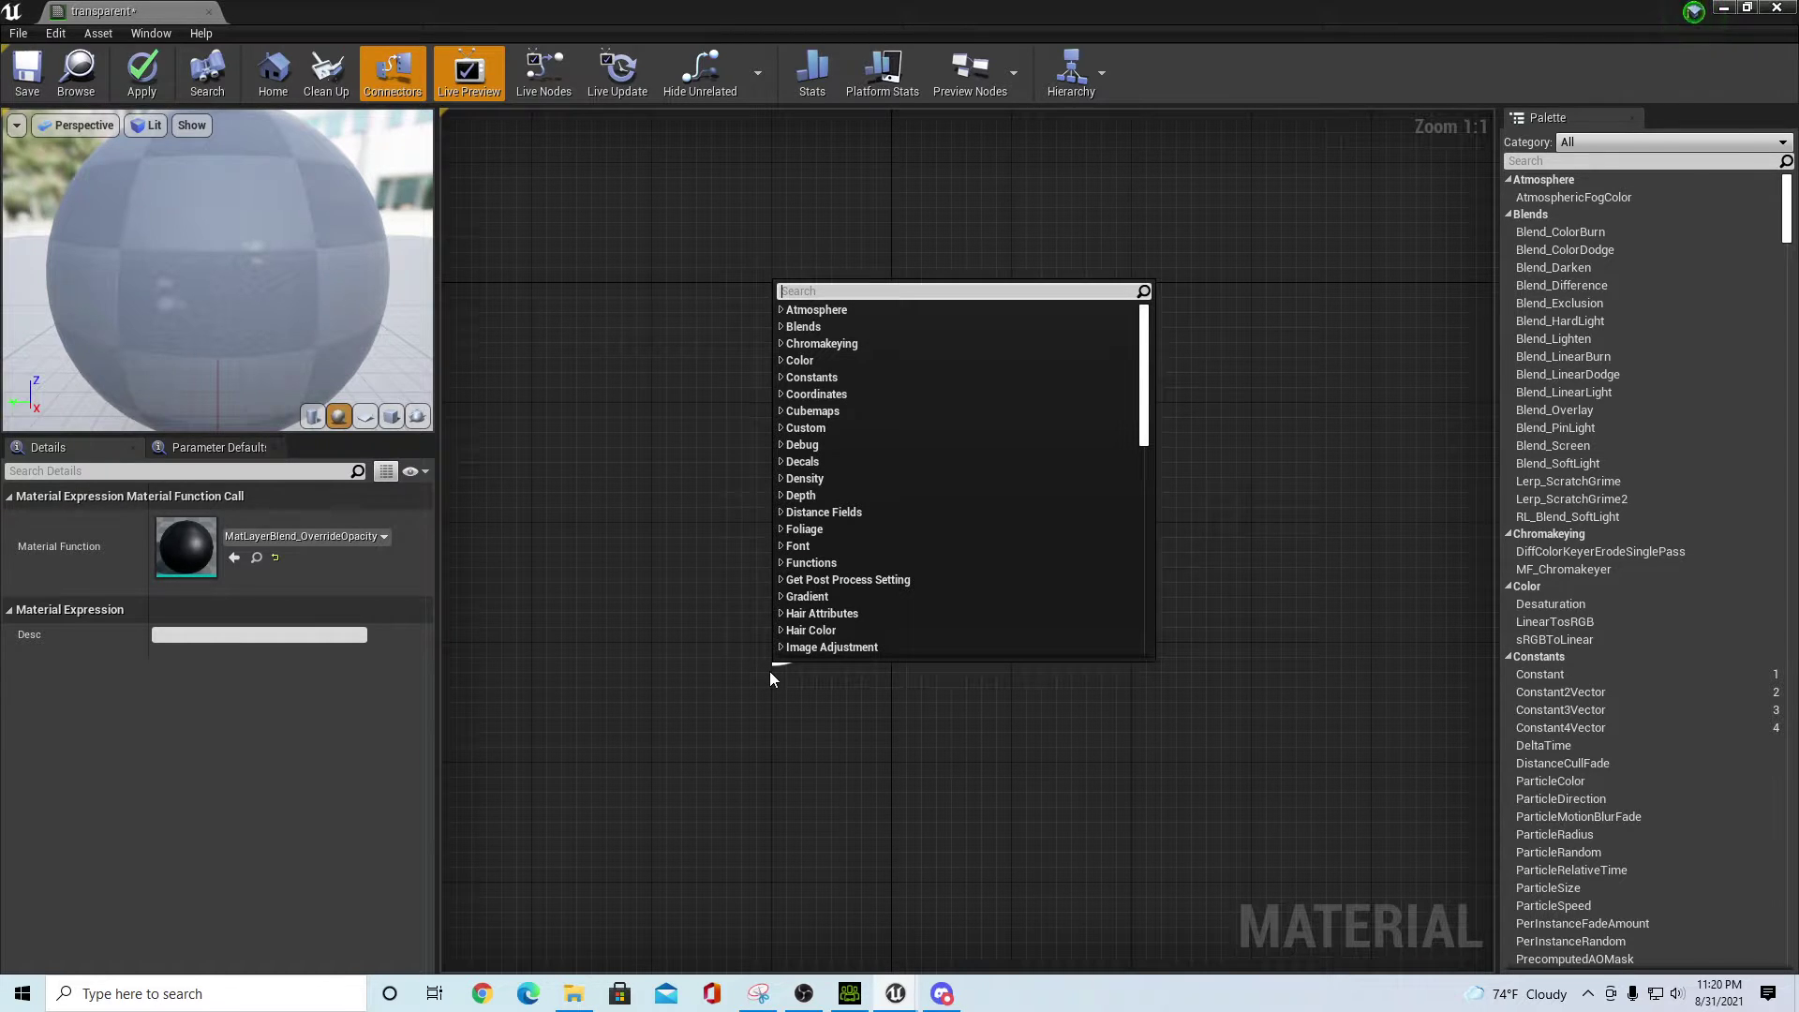
type("con")
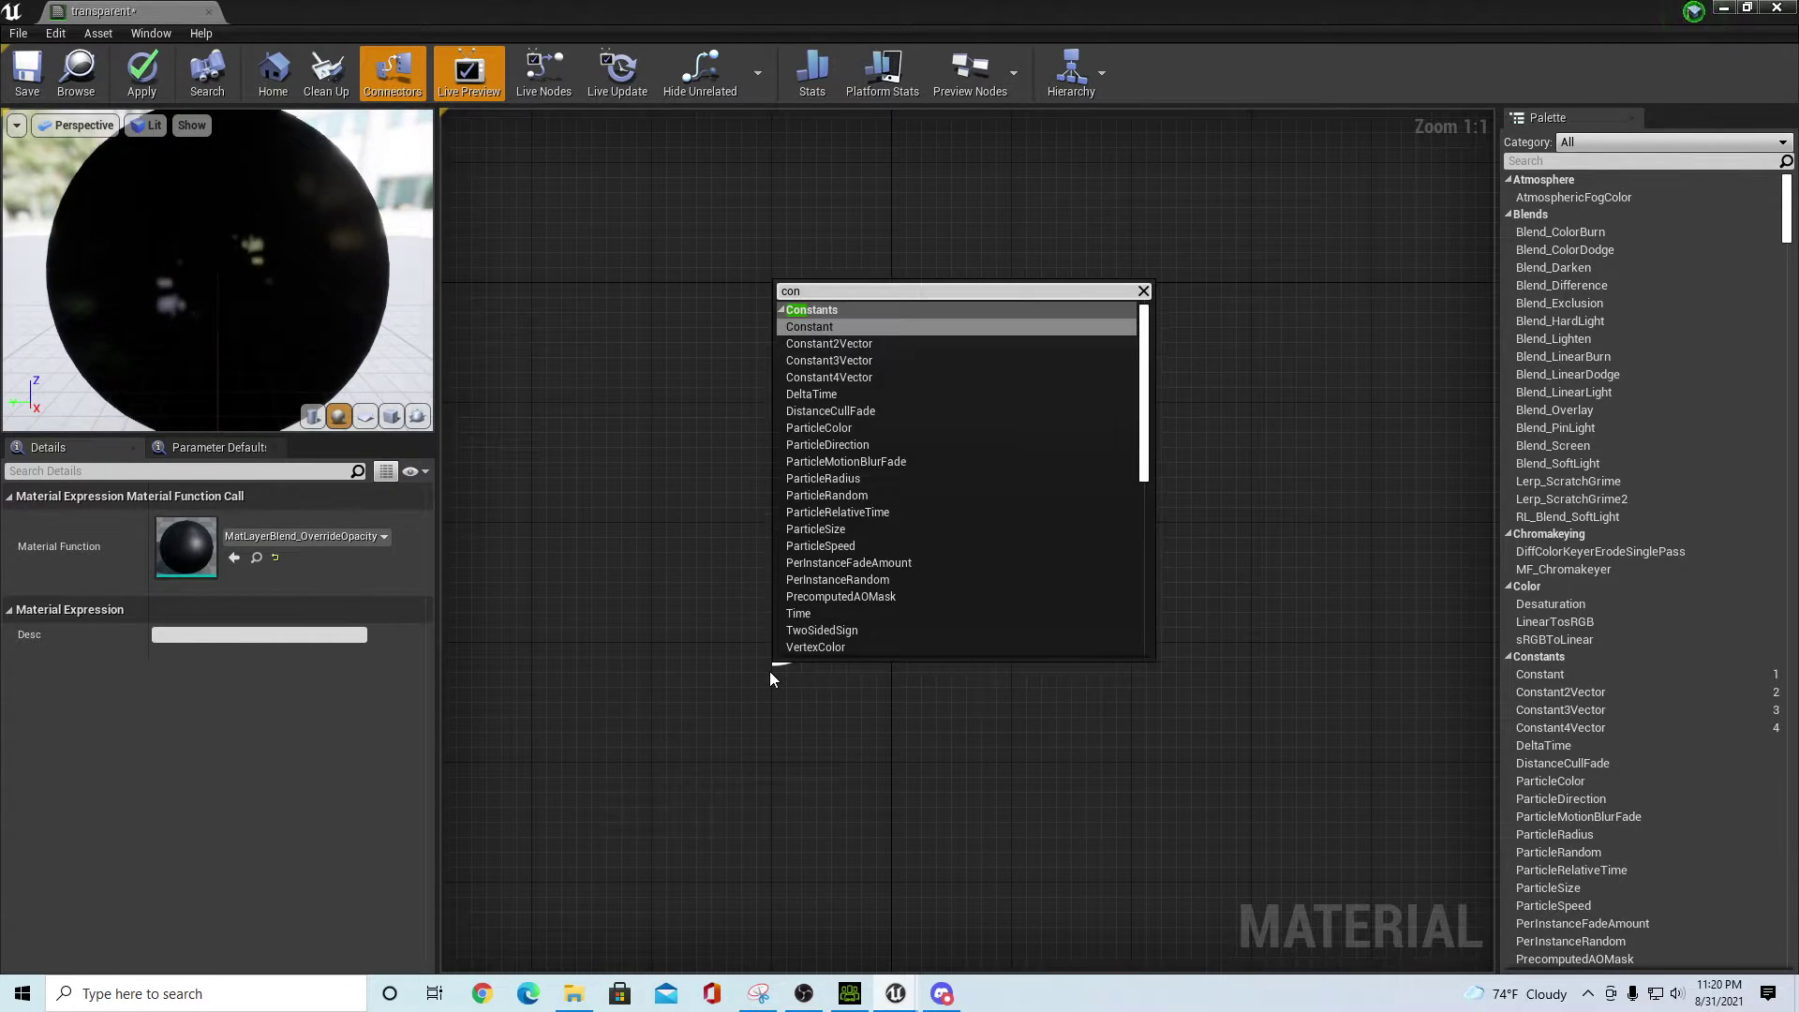
left_click(823, 331)
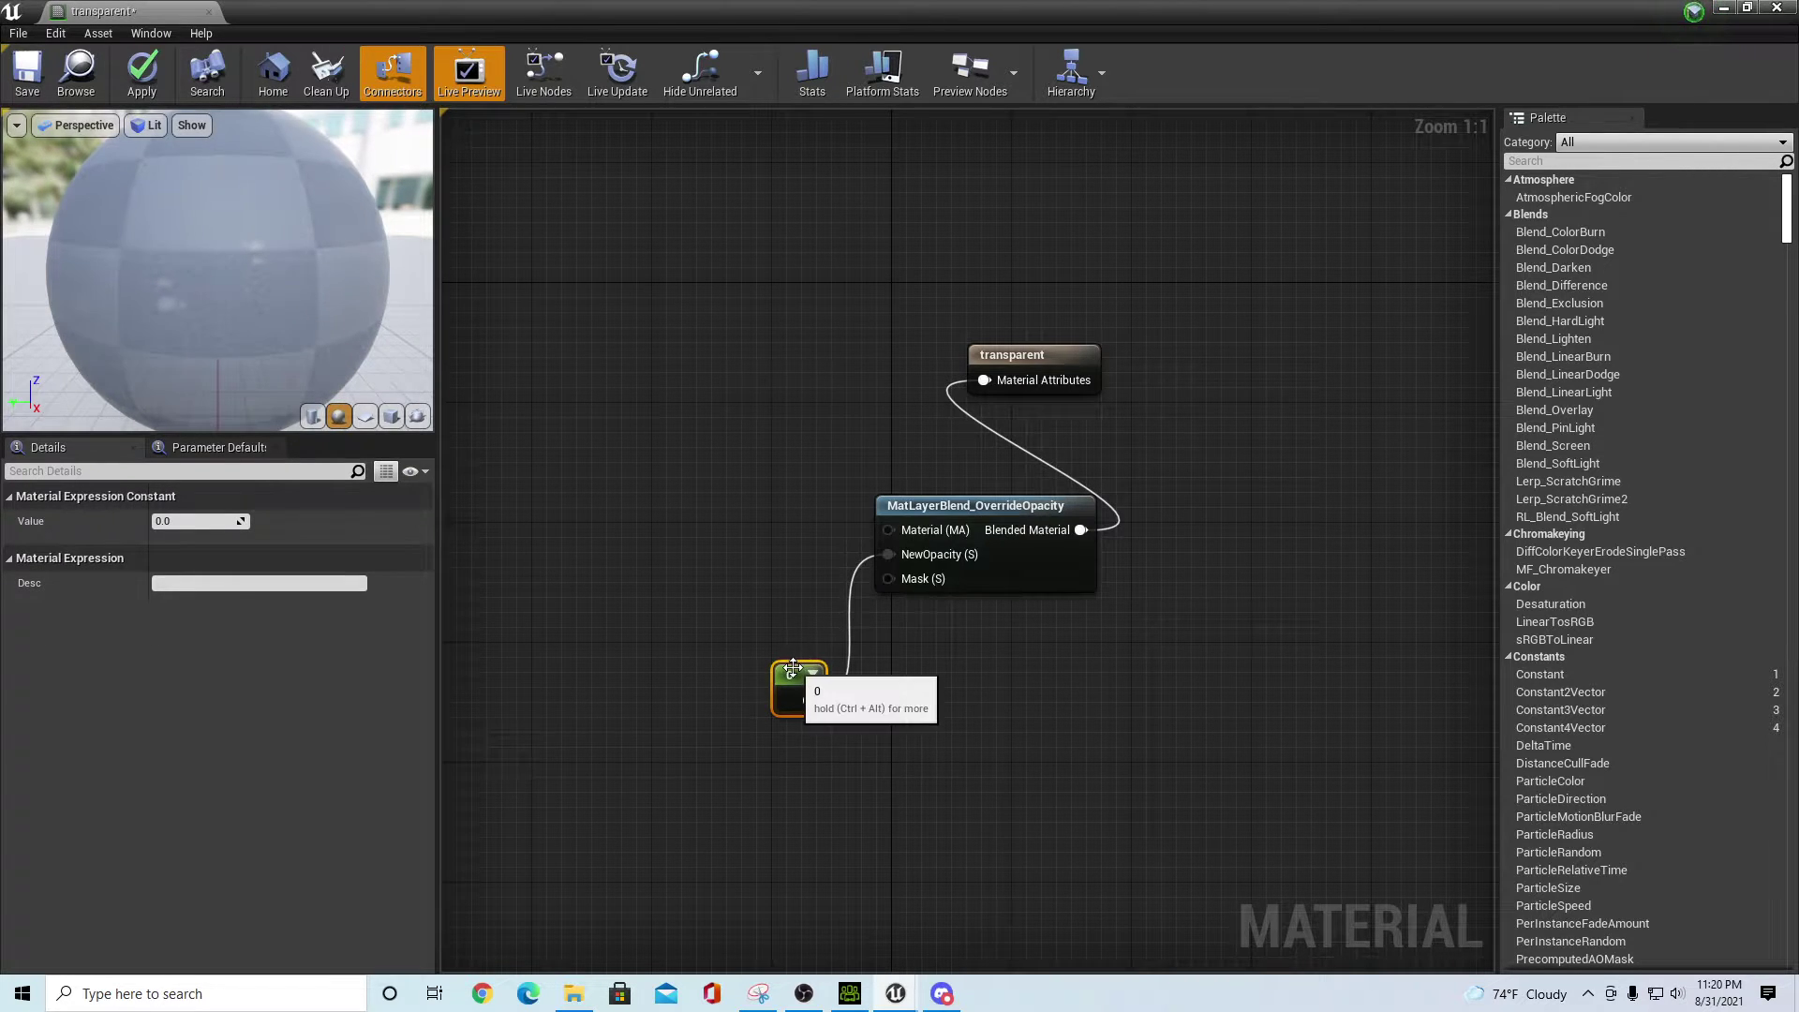
left_click_drag(793, 667, 777, 545)
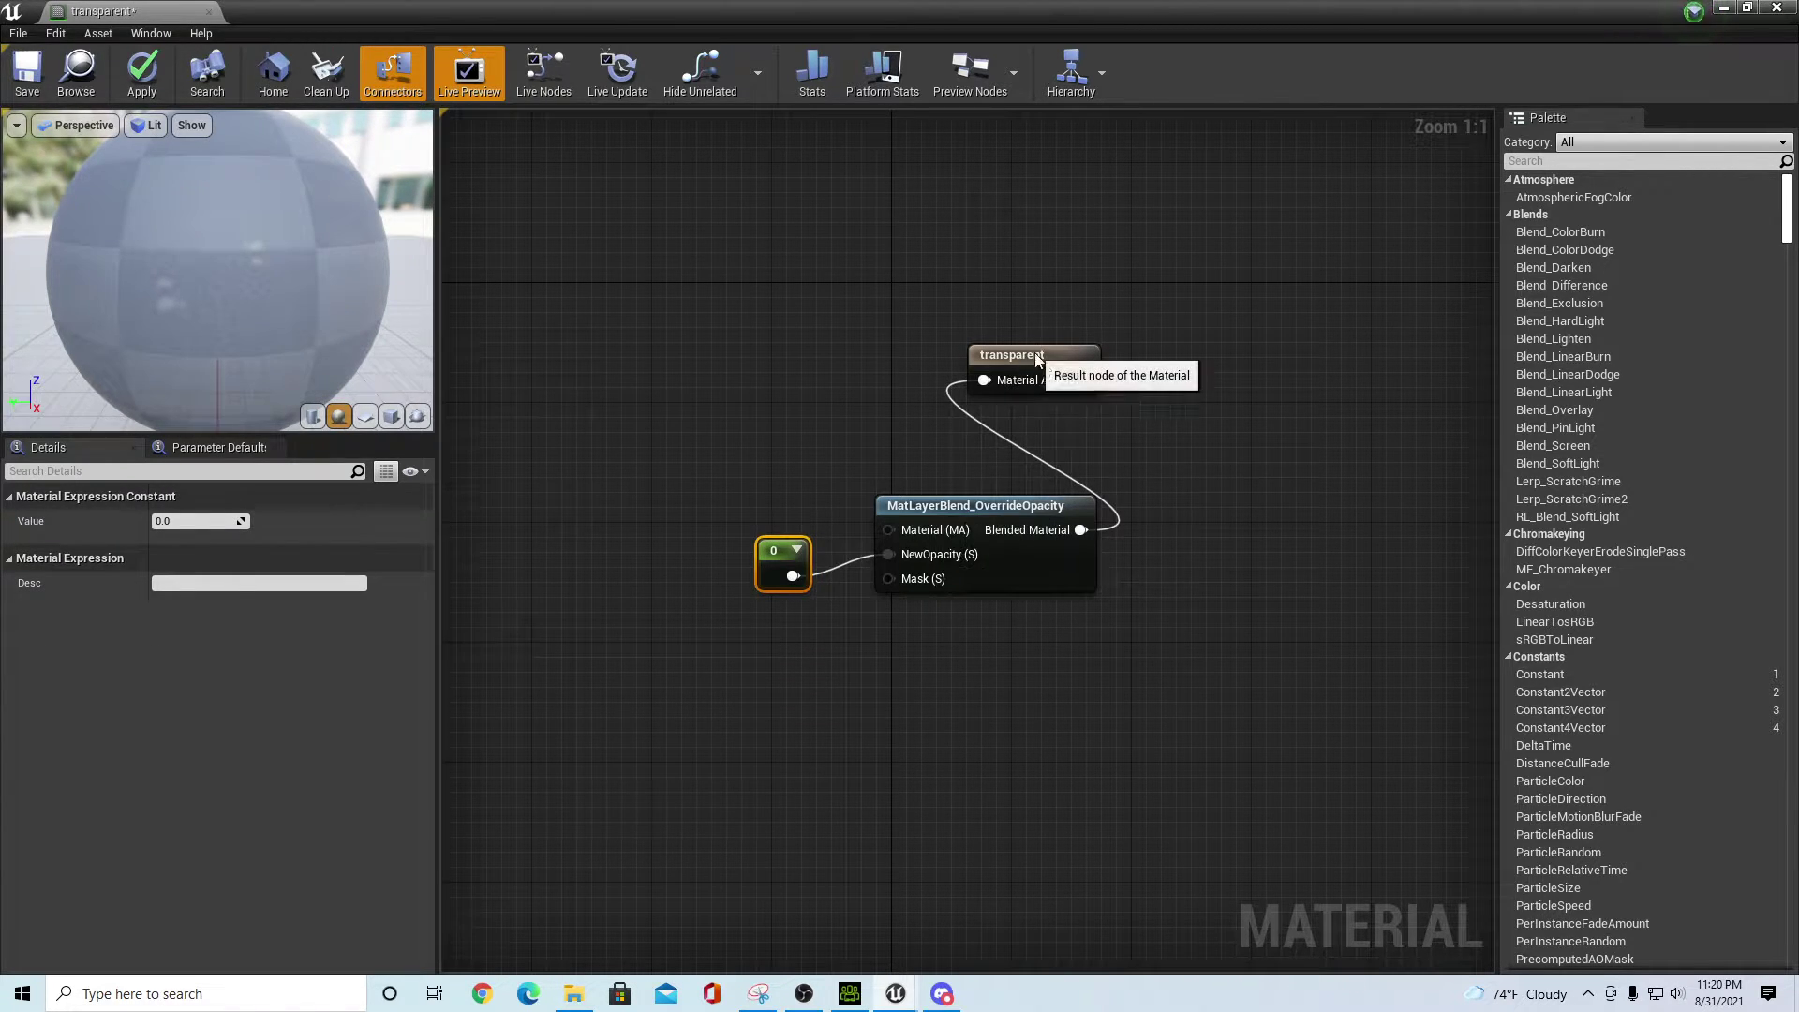
left_click_drag(1038, 359, 1204, 509)
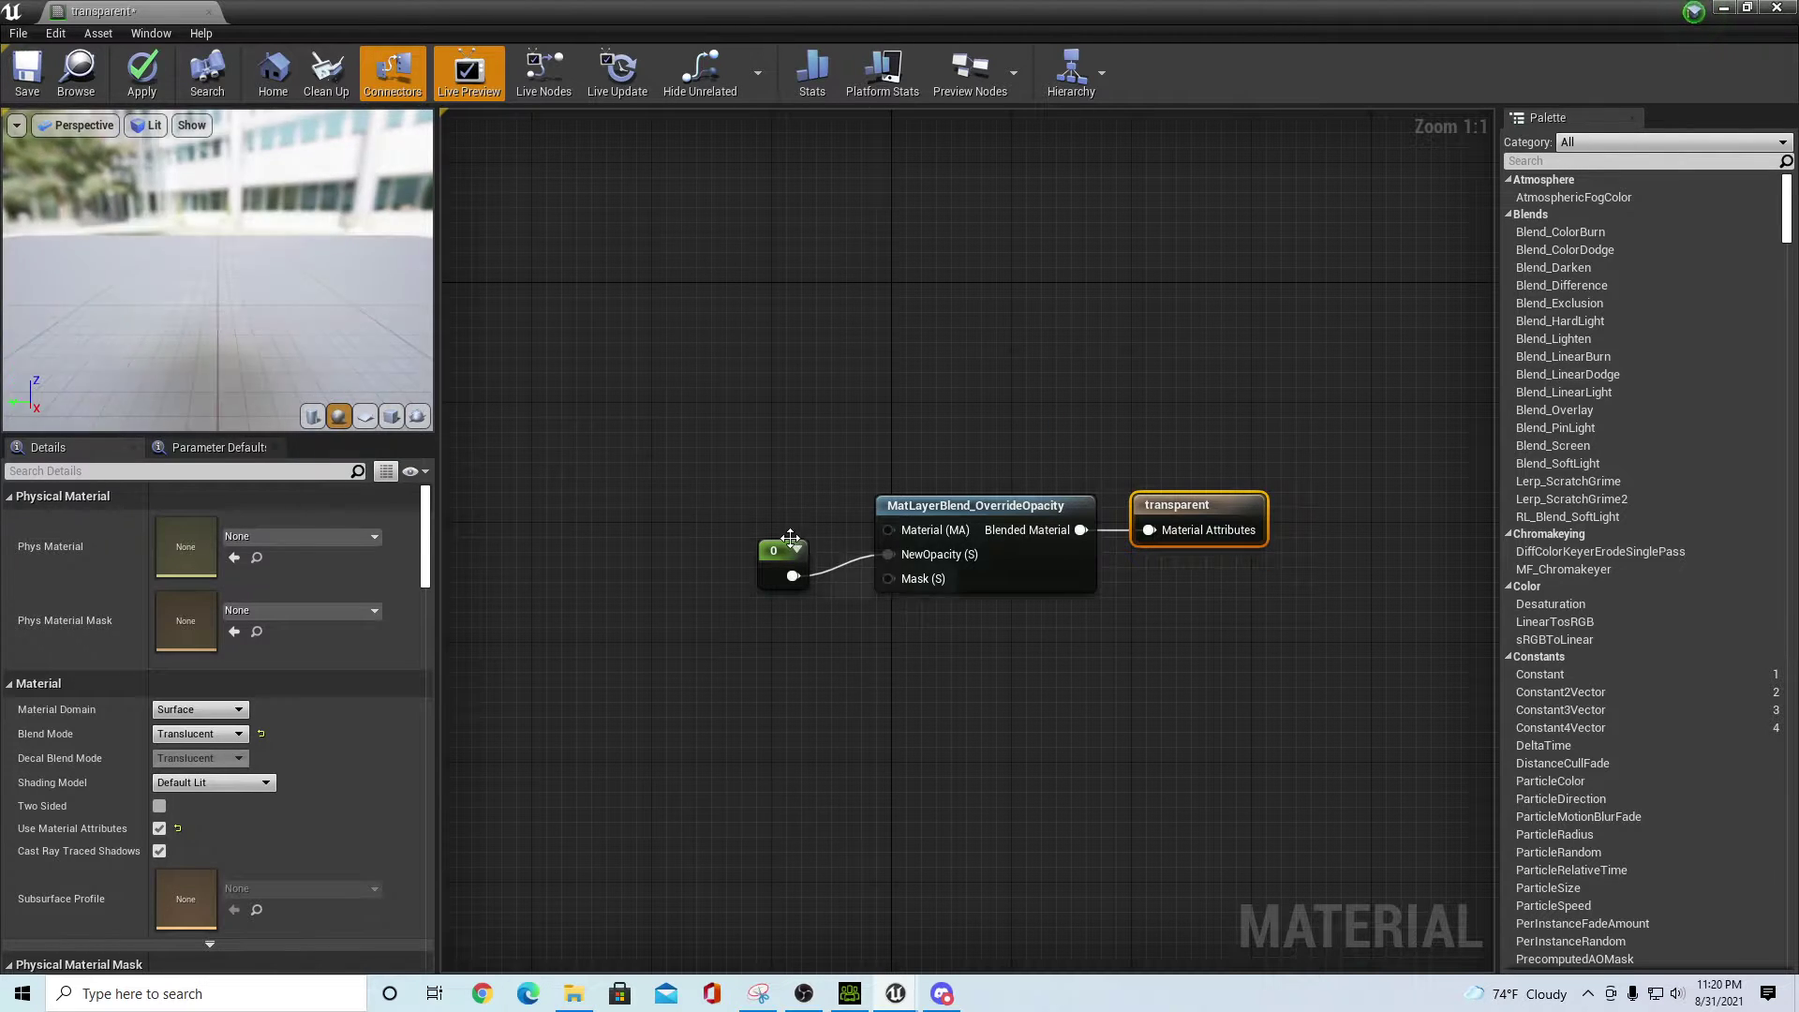
left_click_drag(790, 537, 805, 522)
left_click(957, 662)
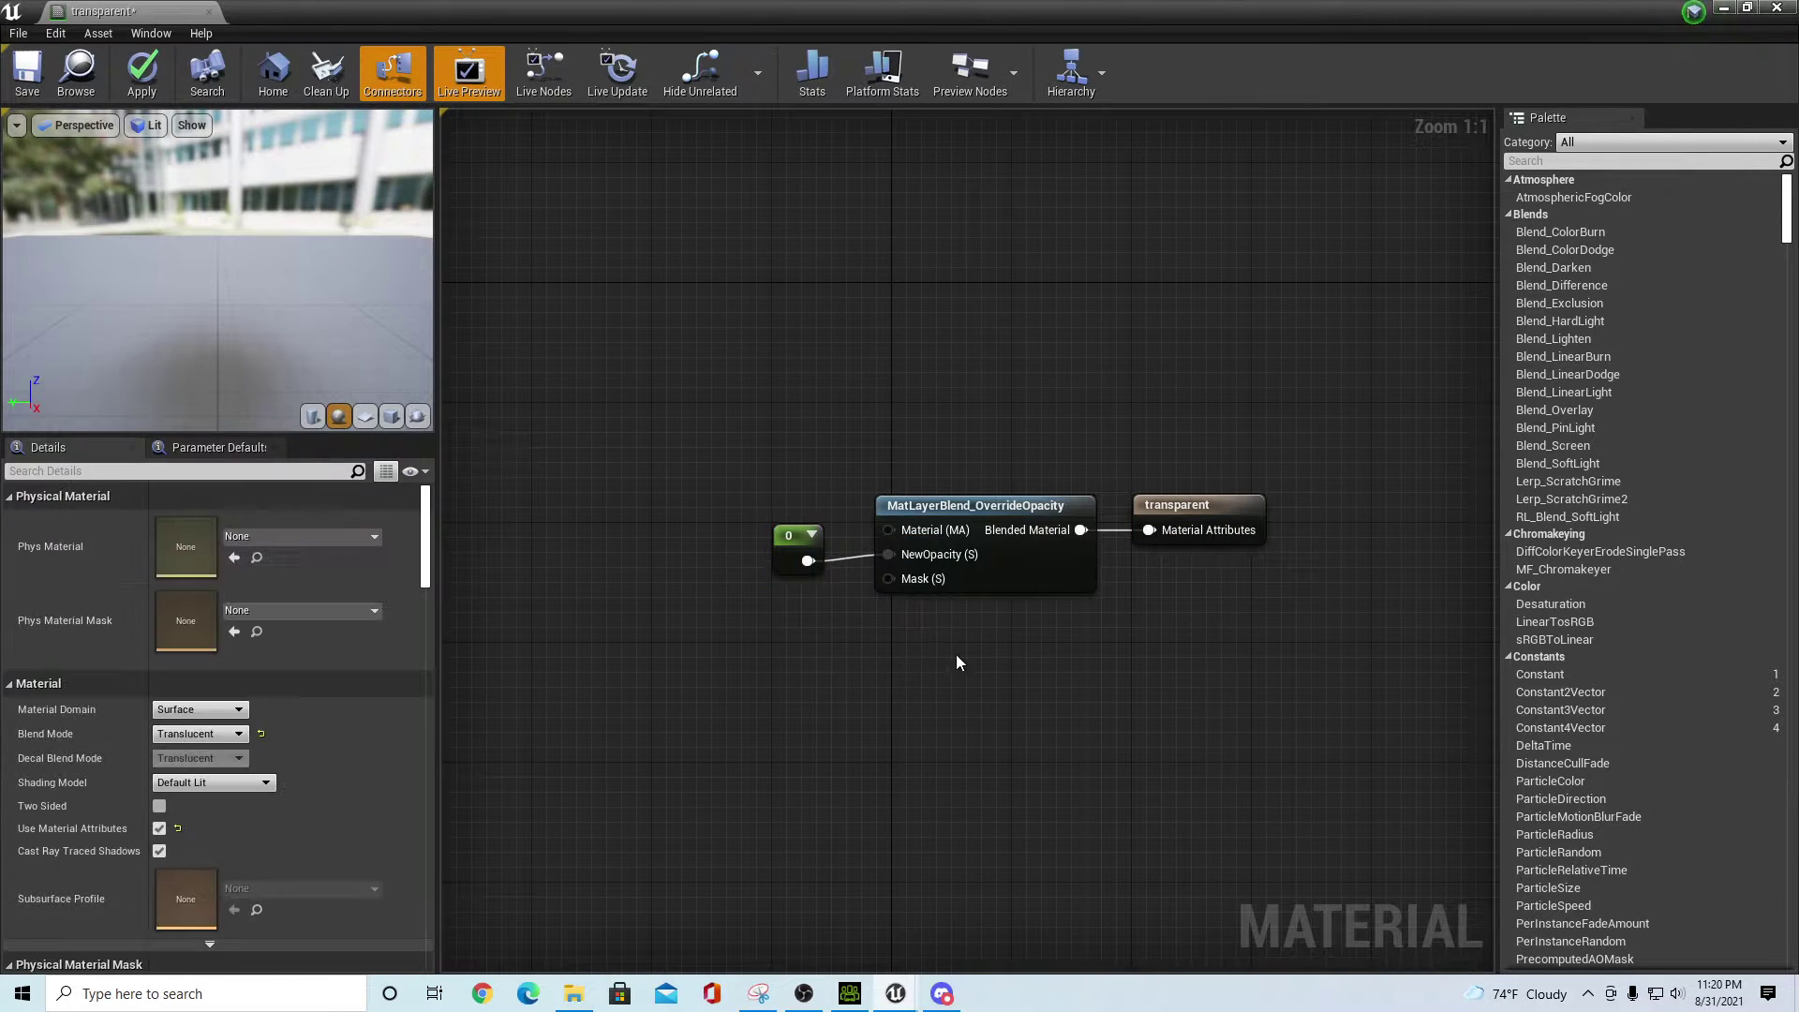
left_click(1009, 507)
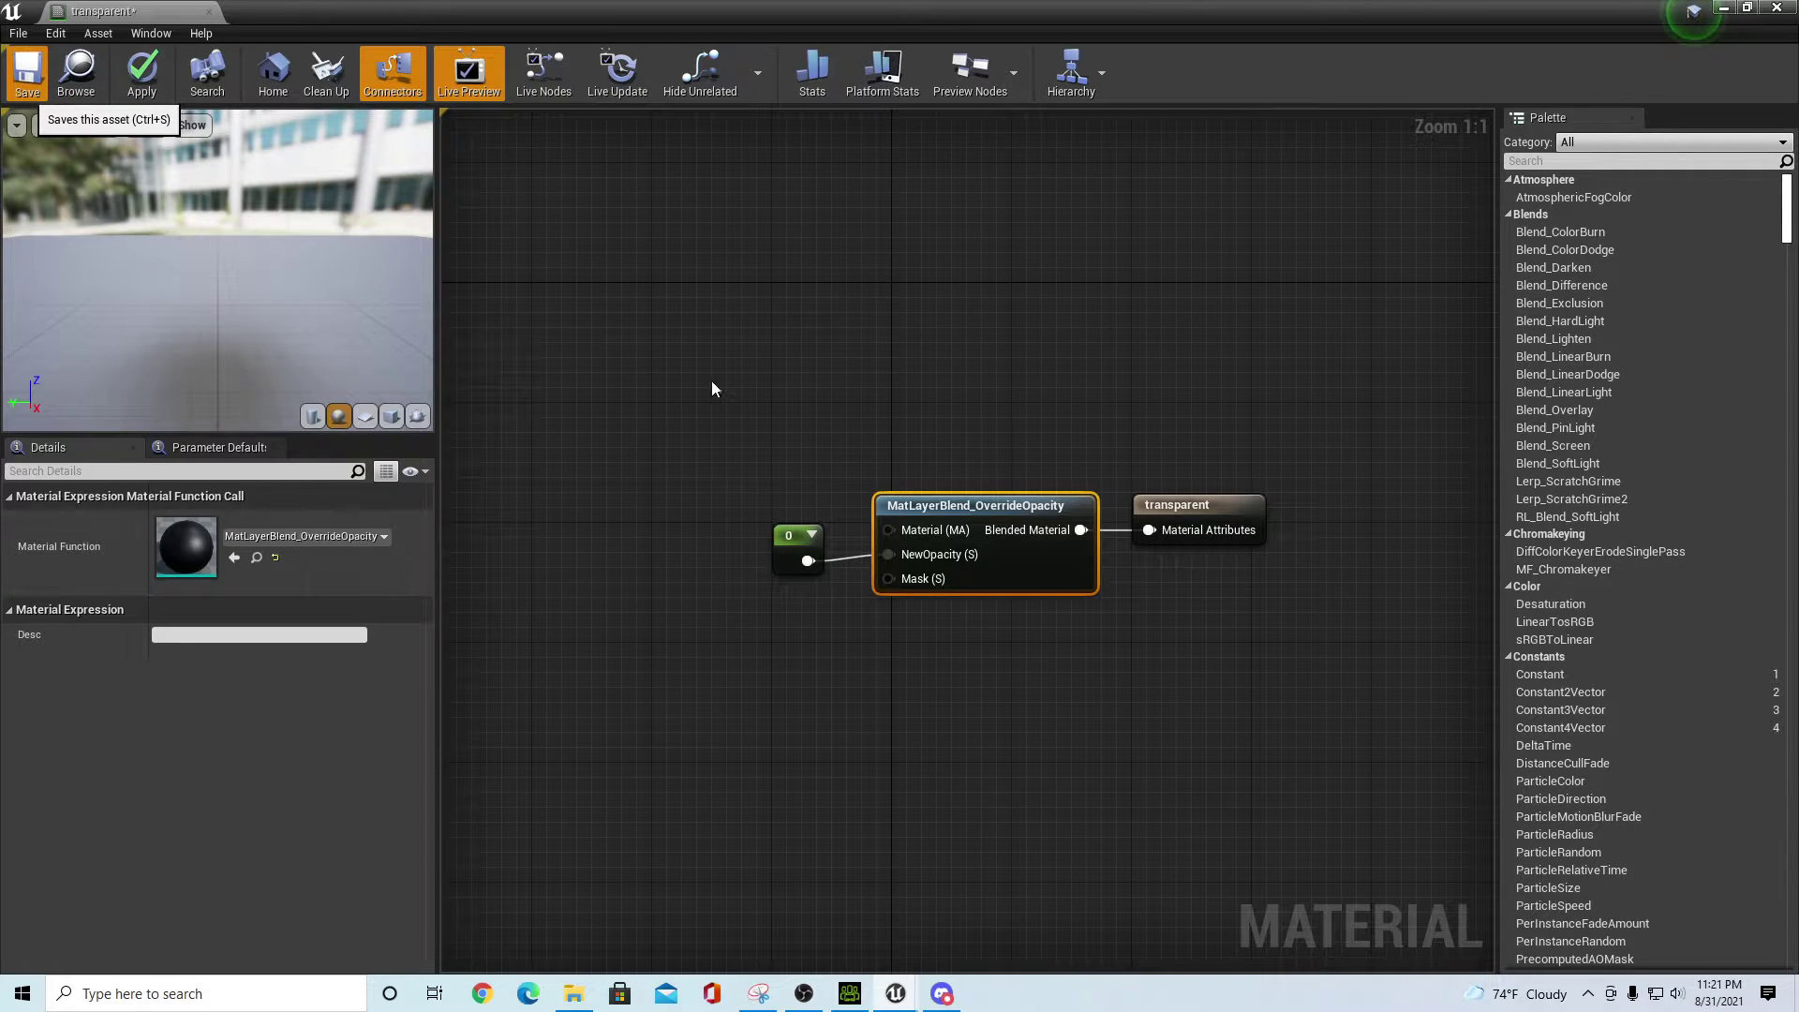
- Apply and save the transparent material, close its editor, and deselect the asset
left_click(141, 72)
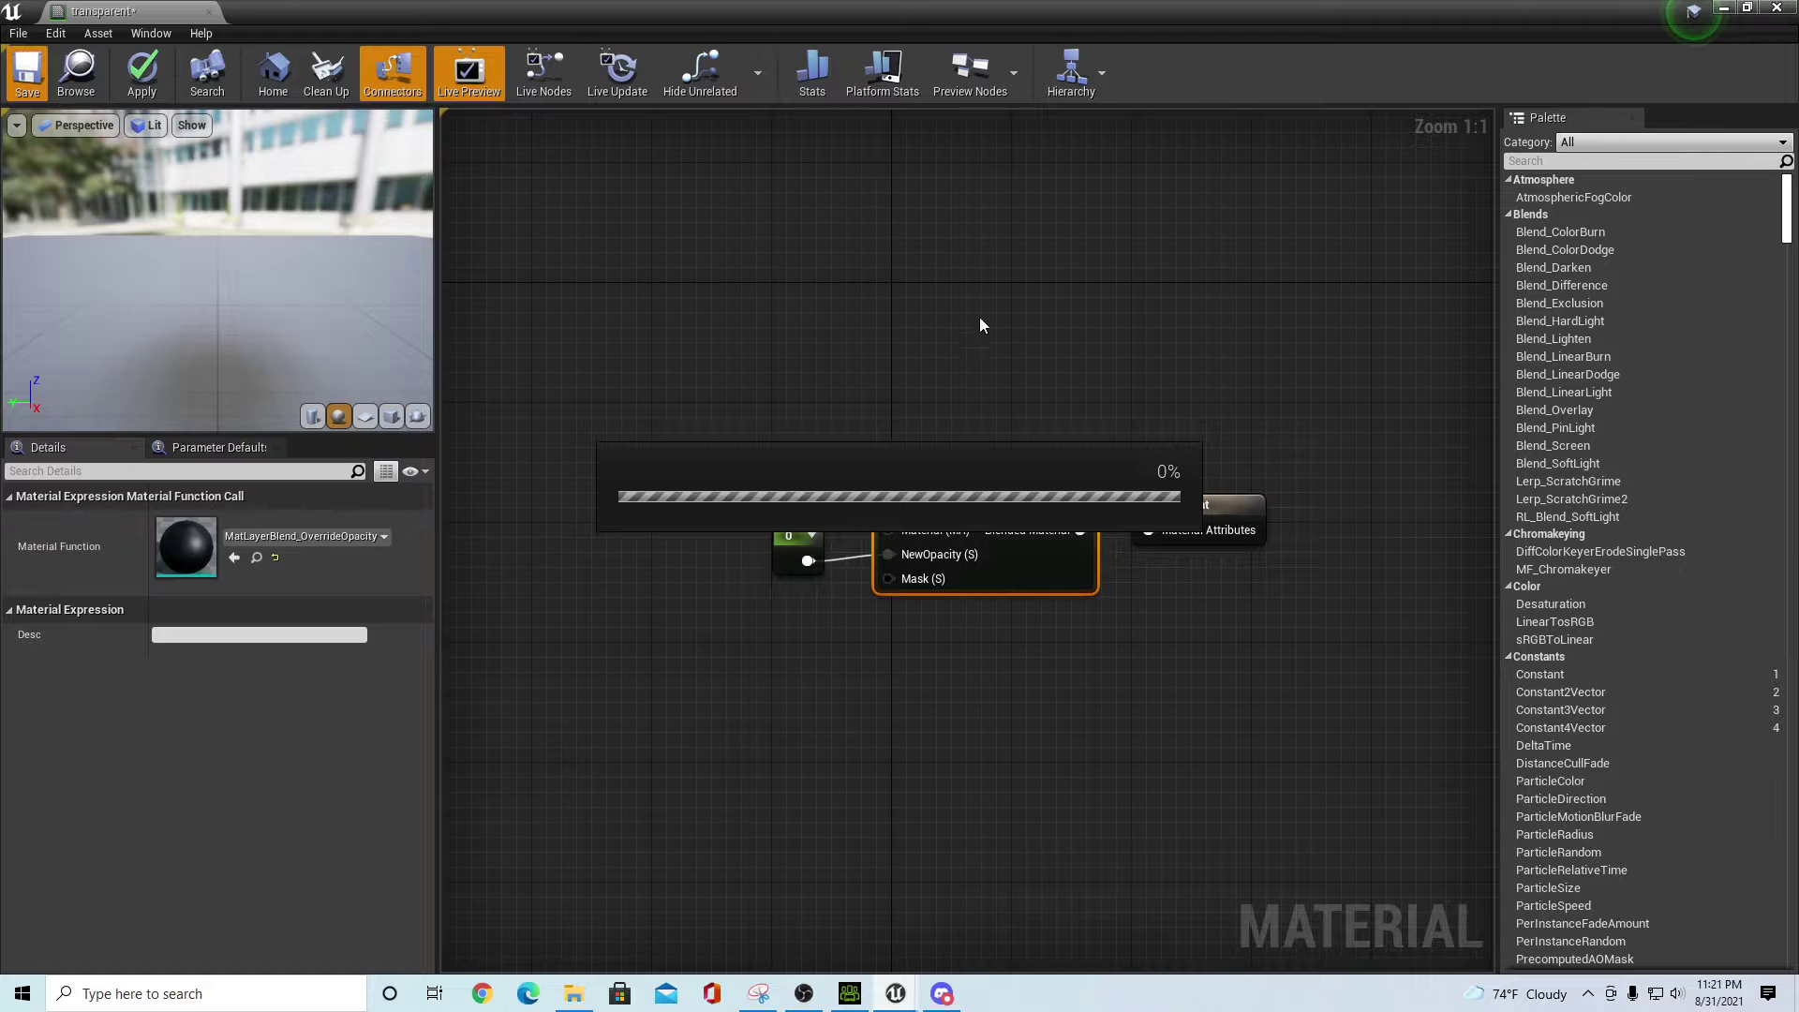
key("ctrl+s")
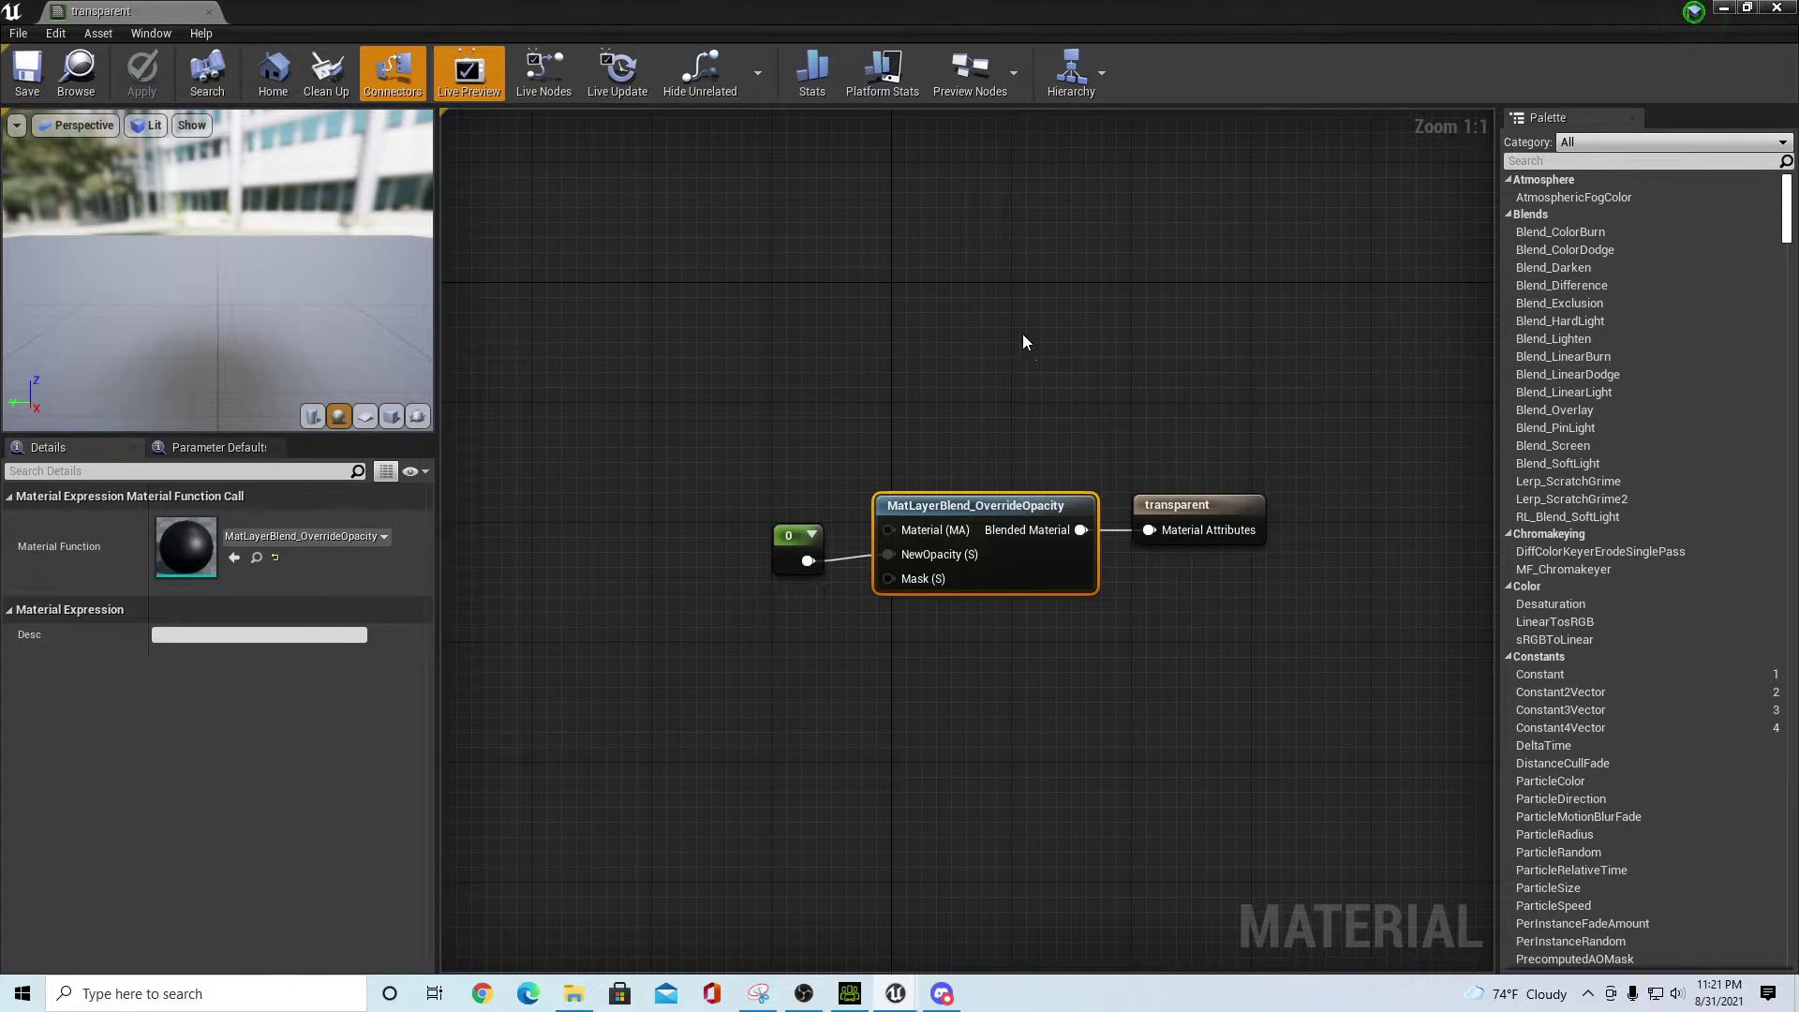
left_click(208, 11)
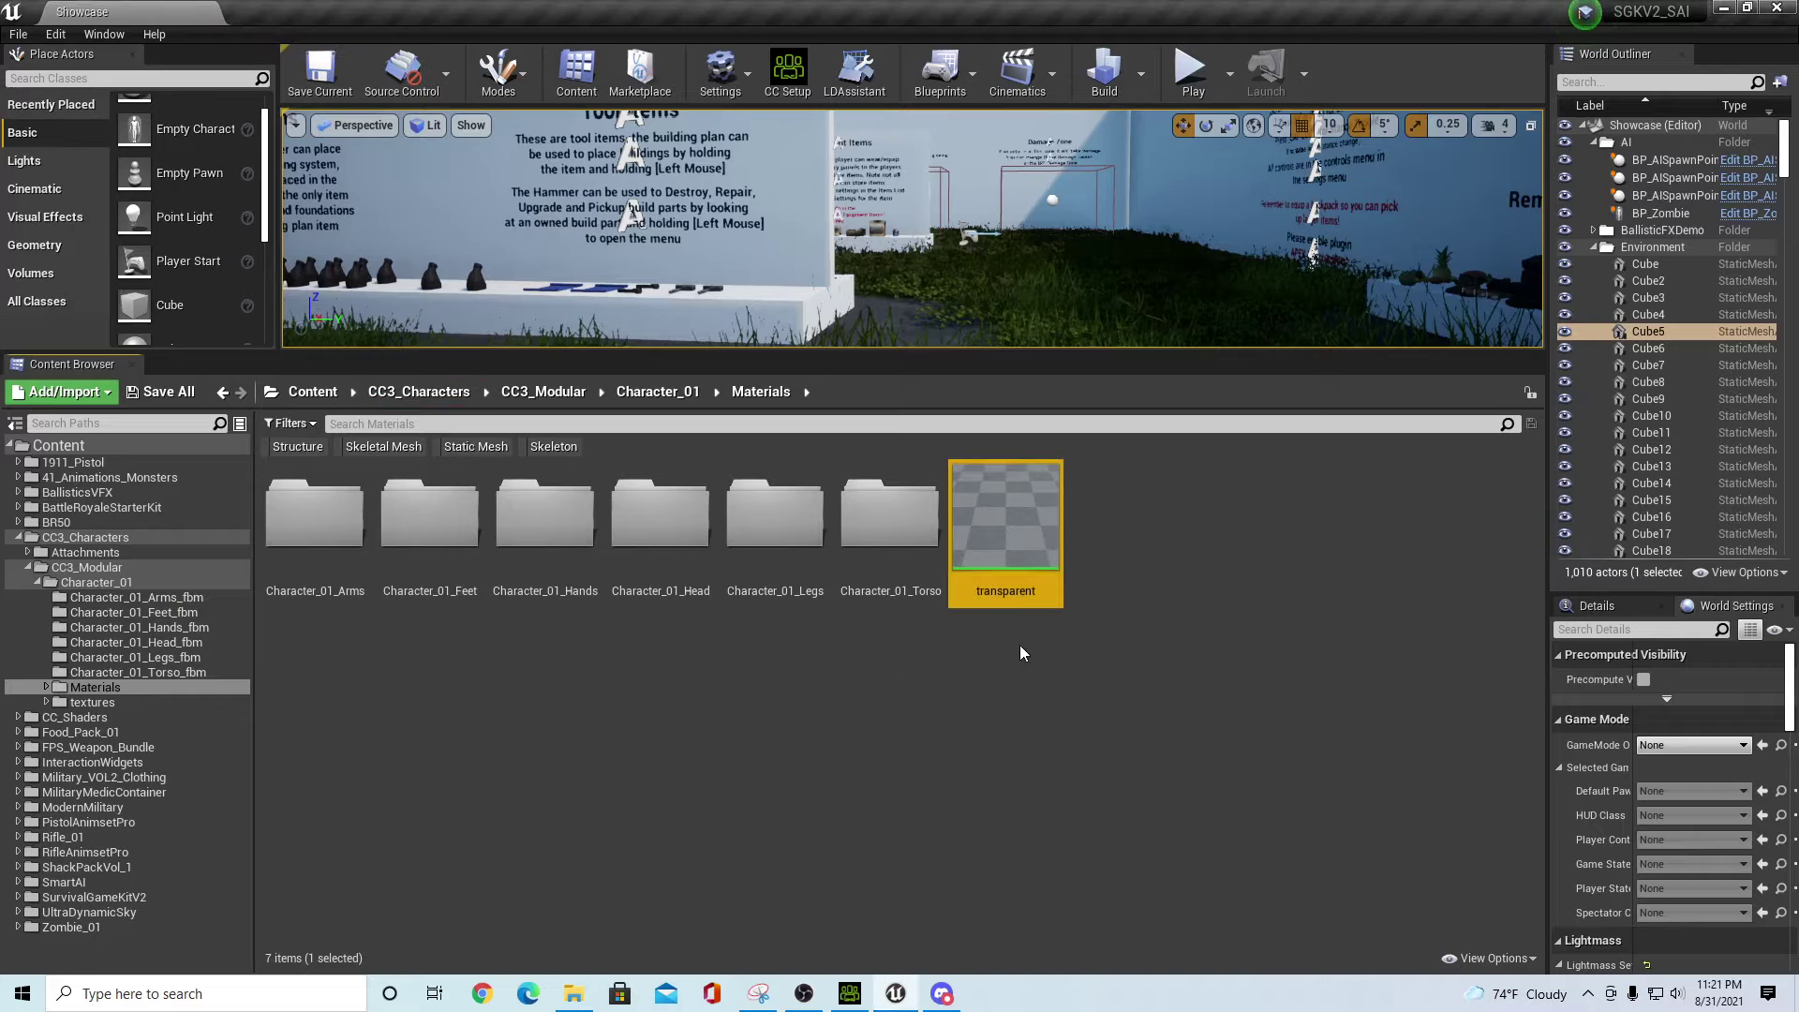
left_click(928, 709)
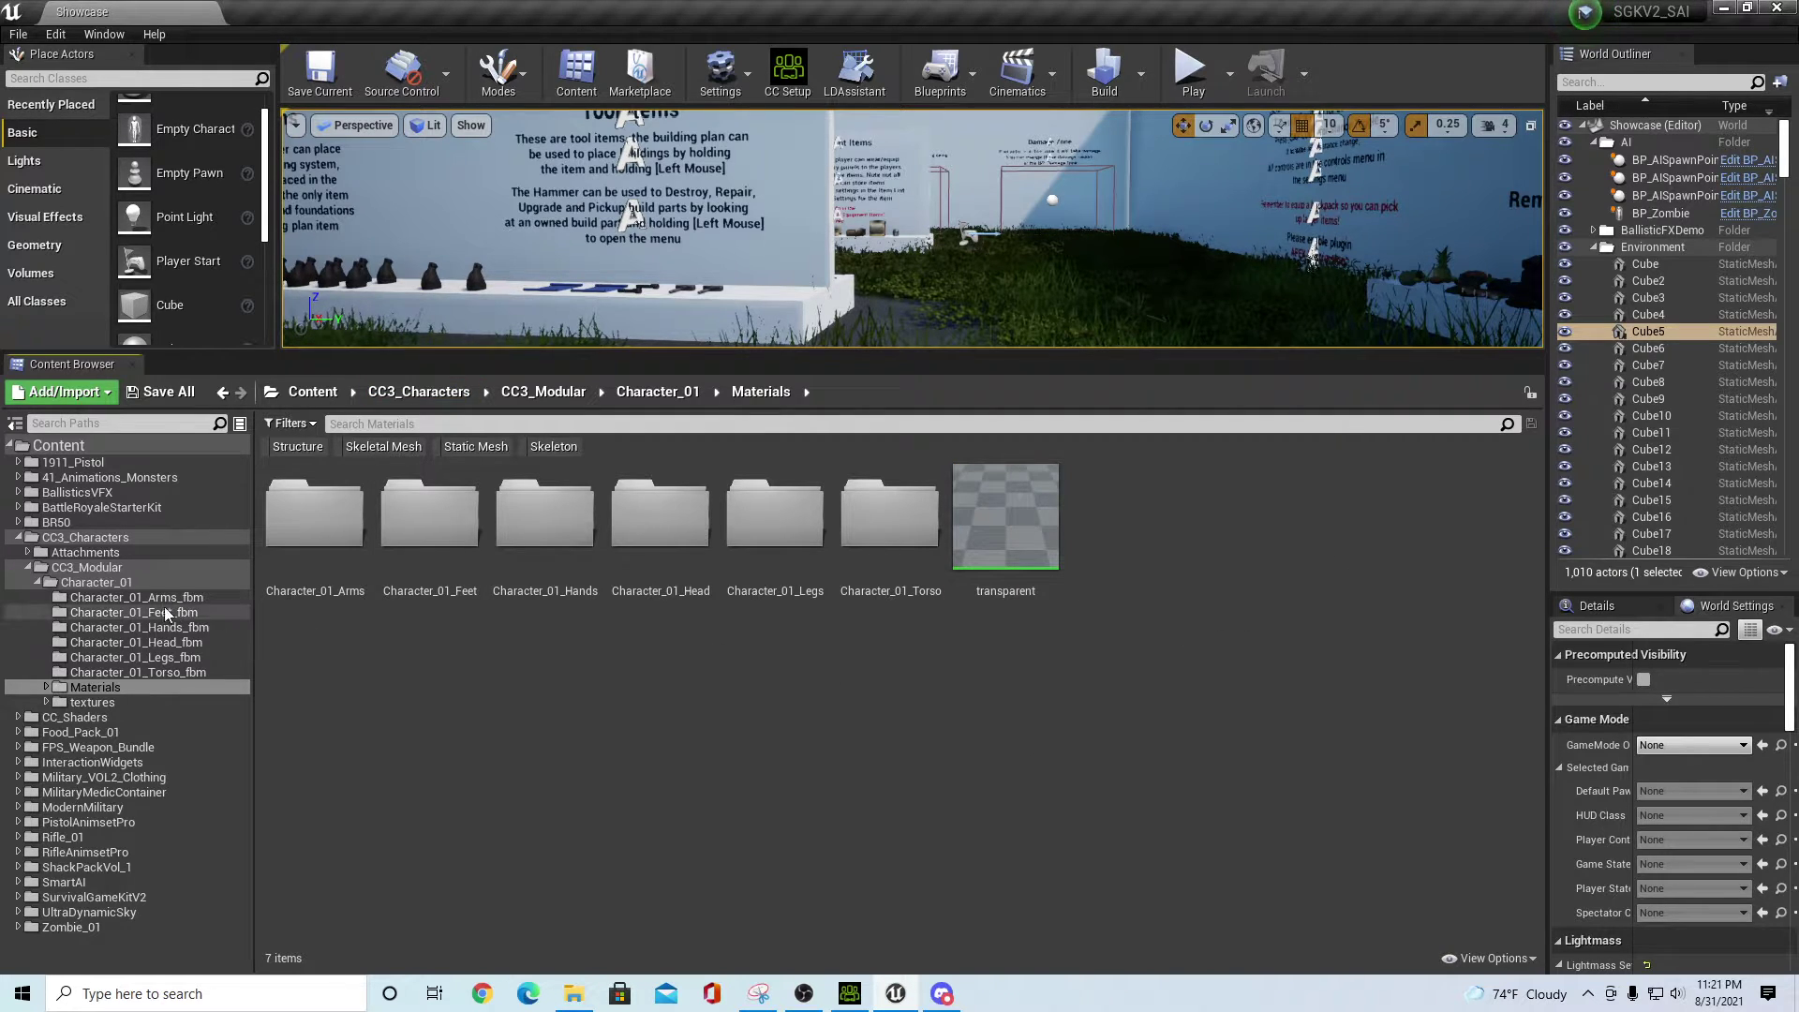
- Open the Character_01_Arms skeletal mesh from the Character_01 folder and assign the transparent material to Element 0
left_click(76, 583)
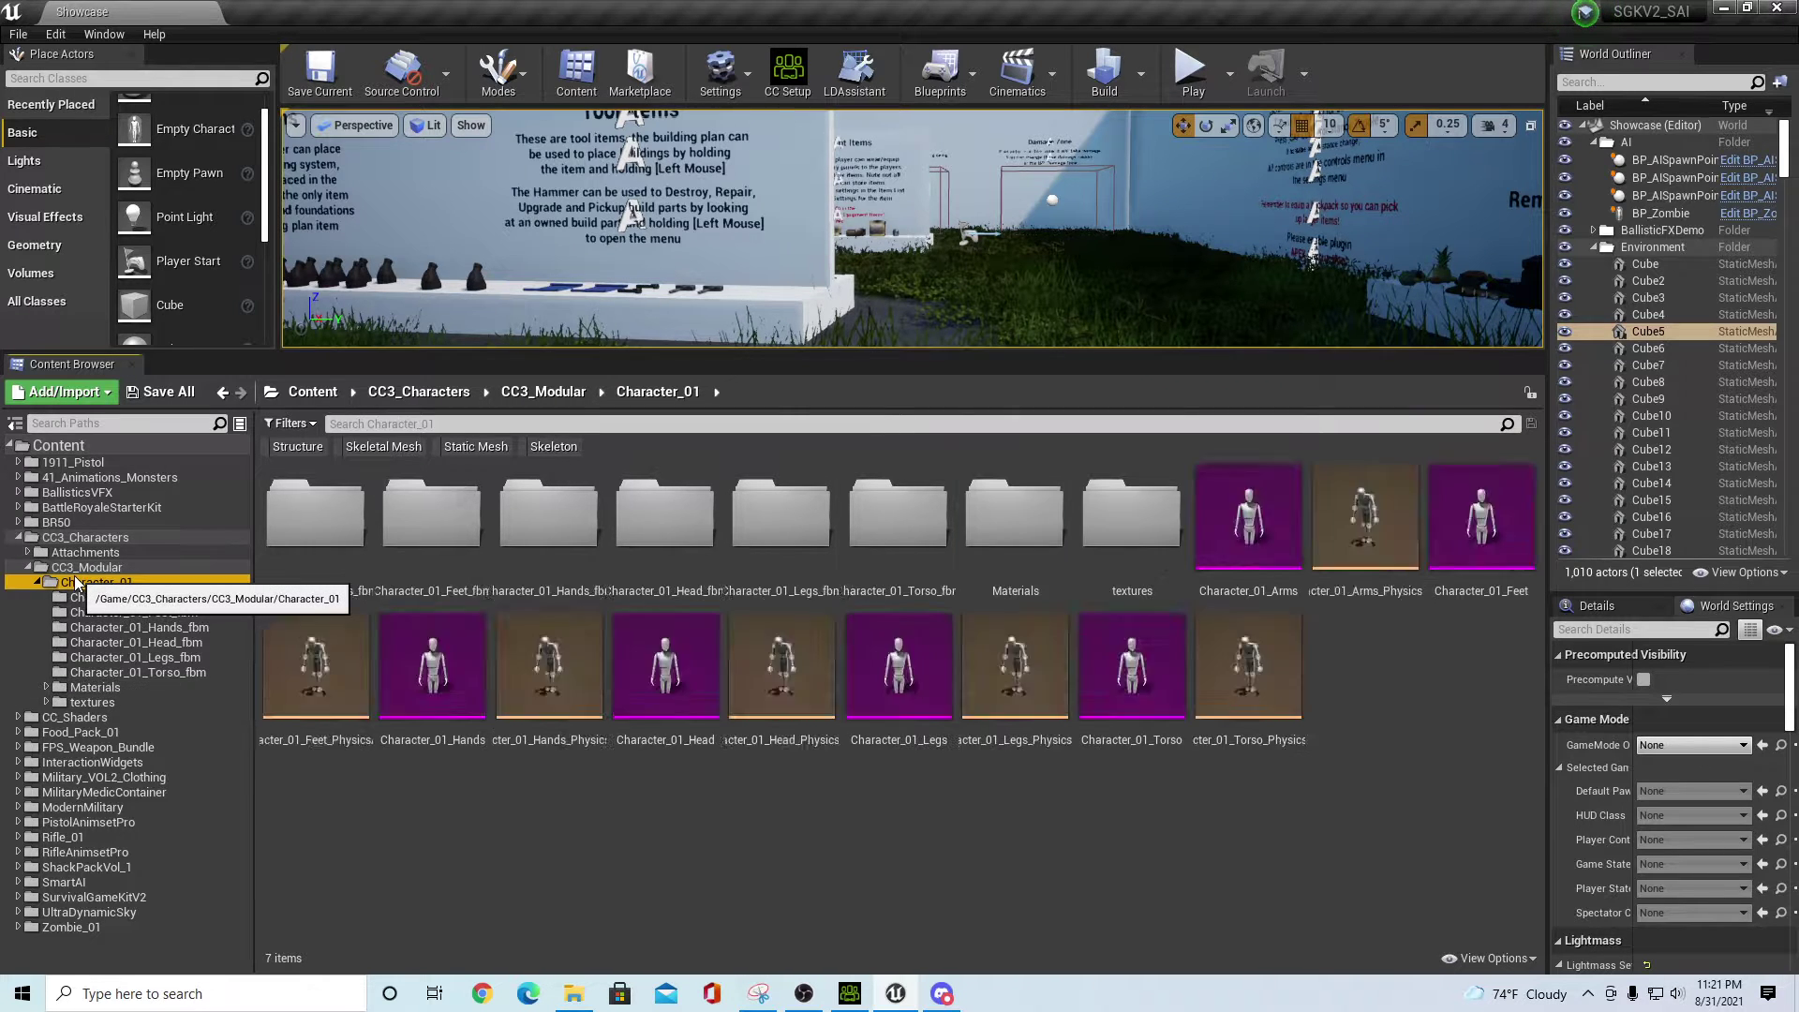
double_click(1229, 517)
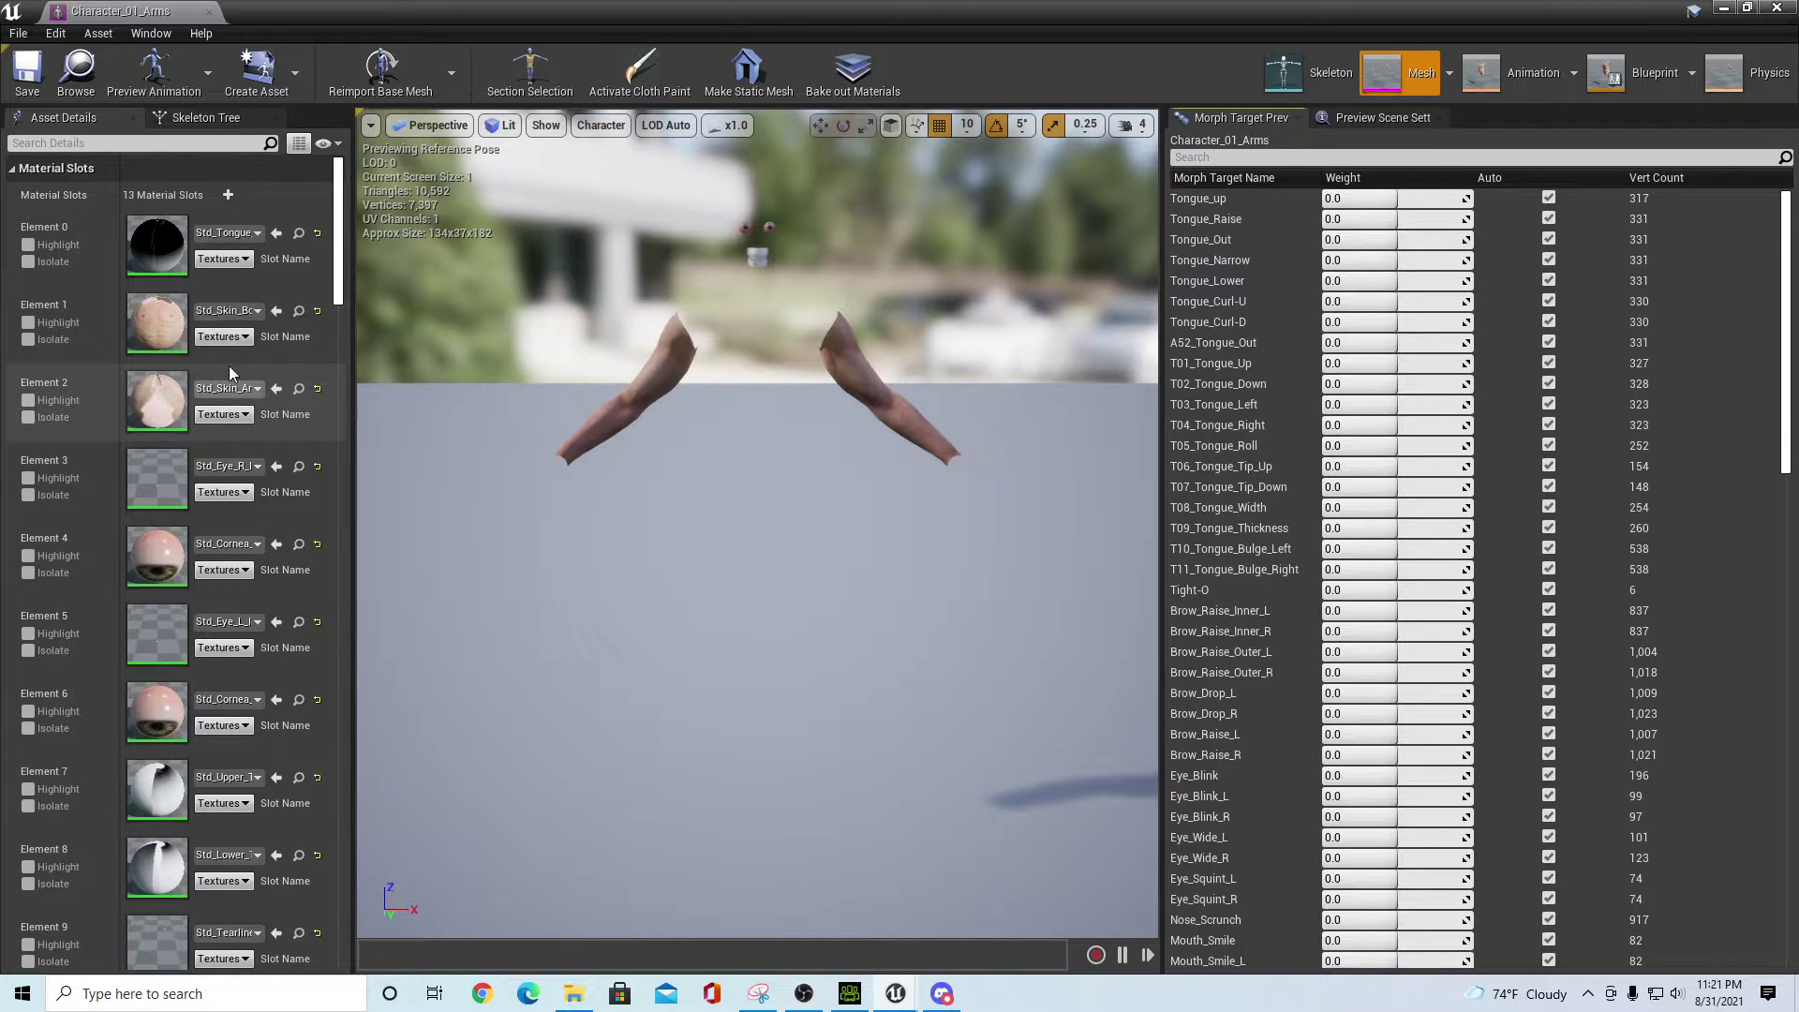
left_click(236, 234)
type("tr")
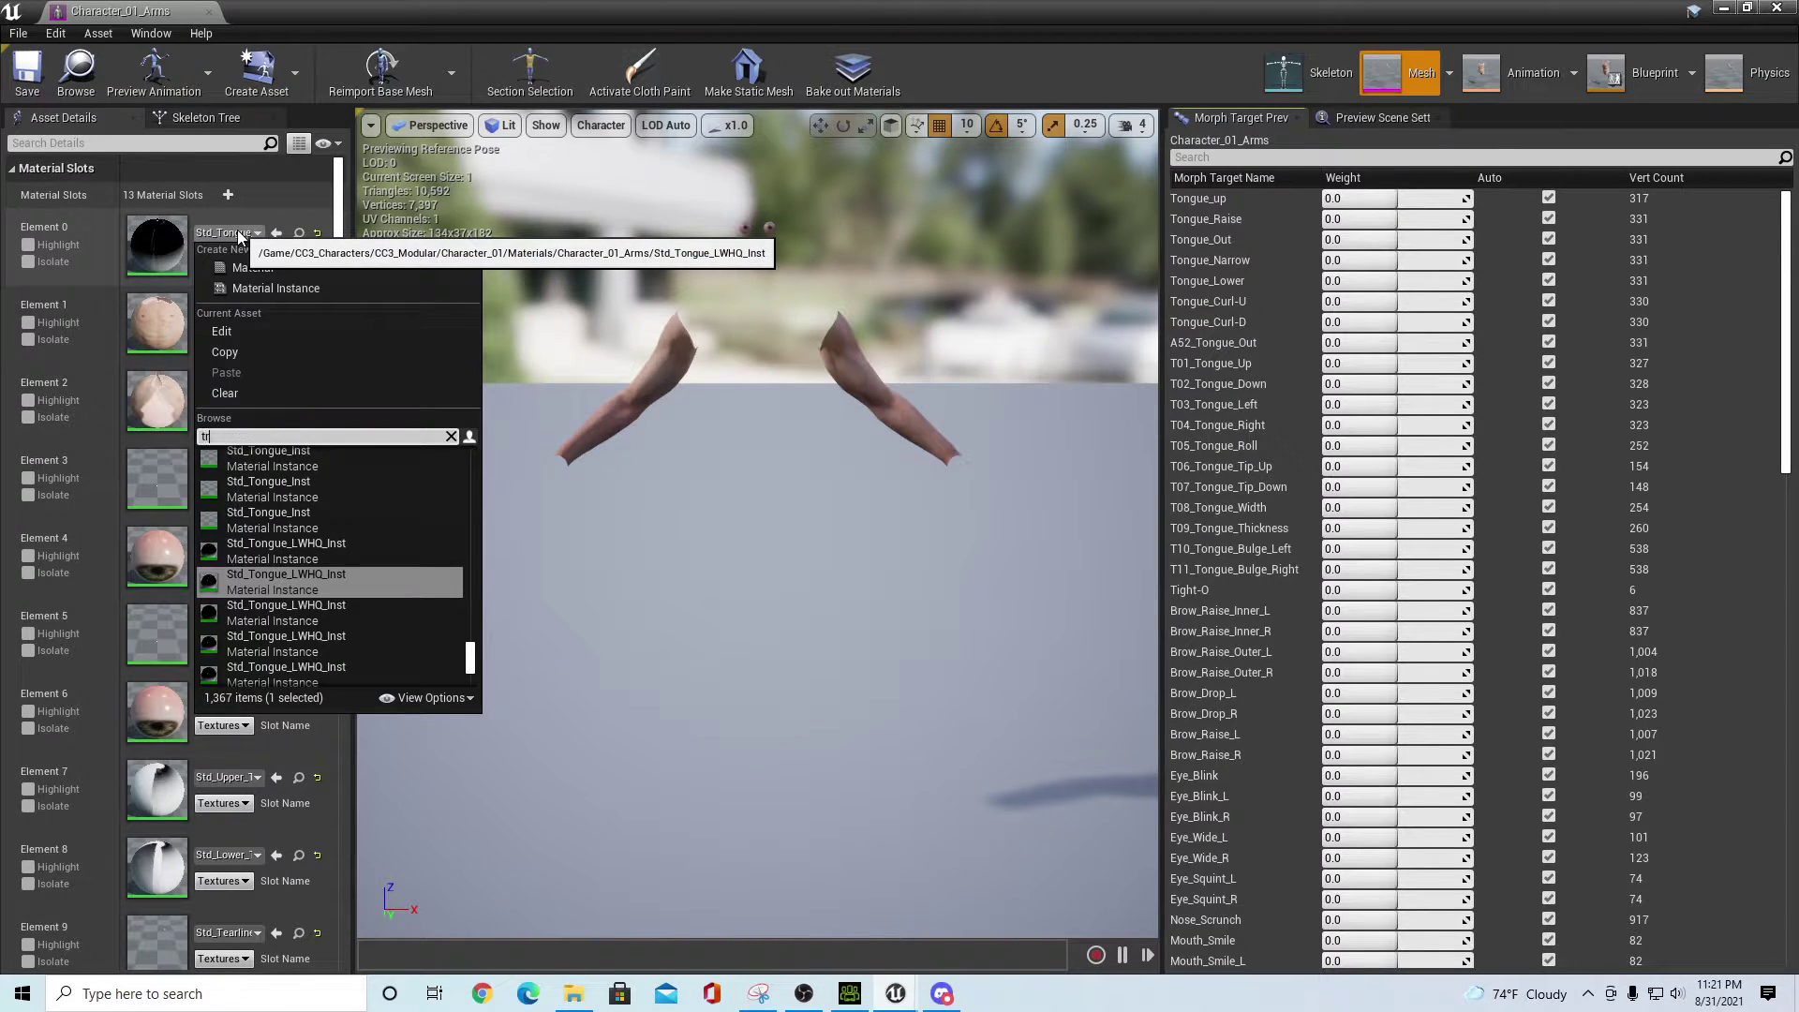
type("ans")
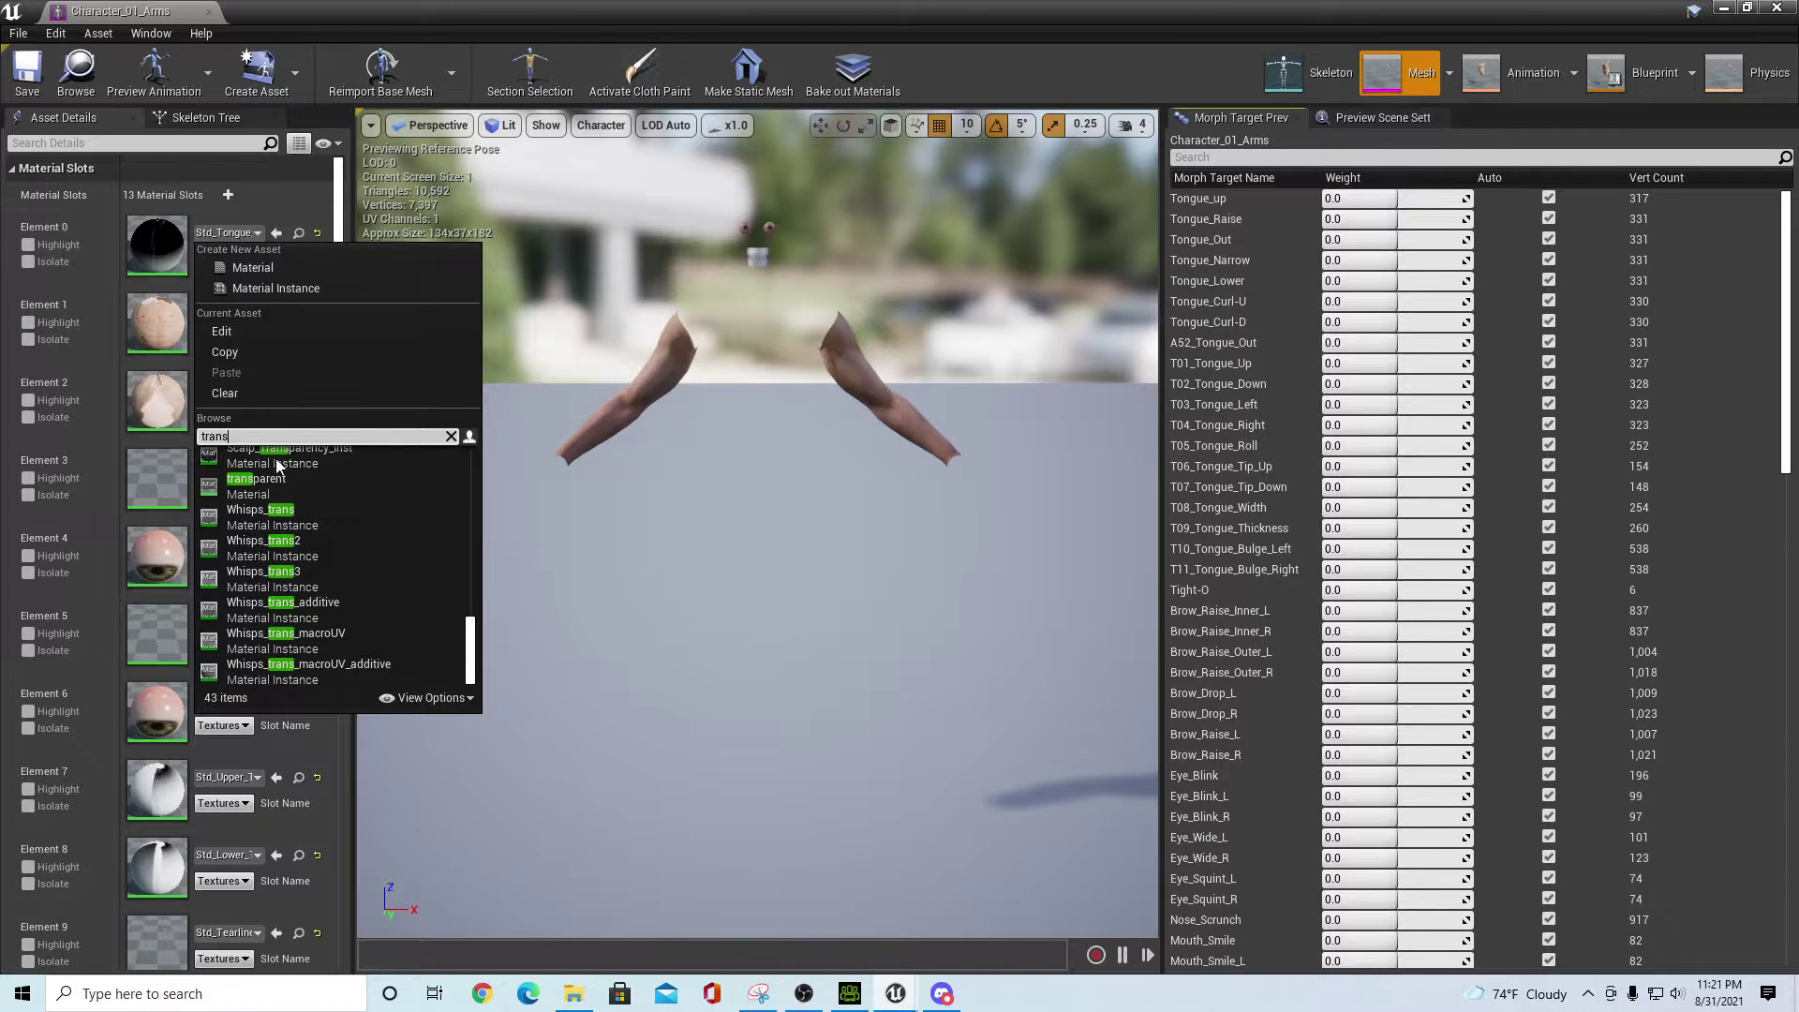
left_click(256, 481)
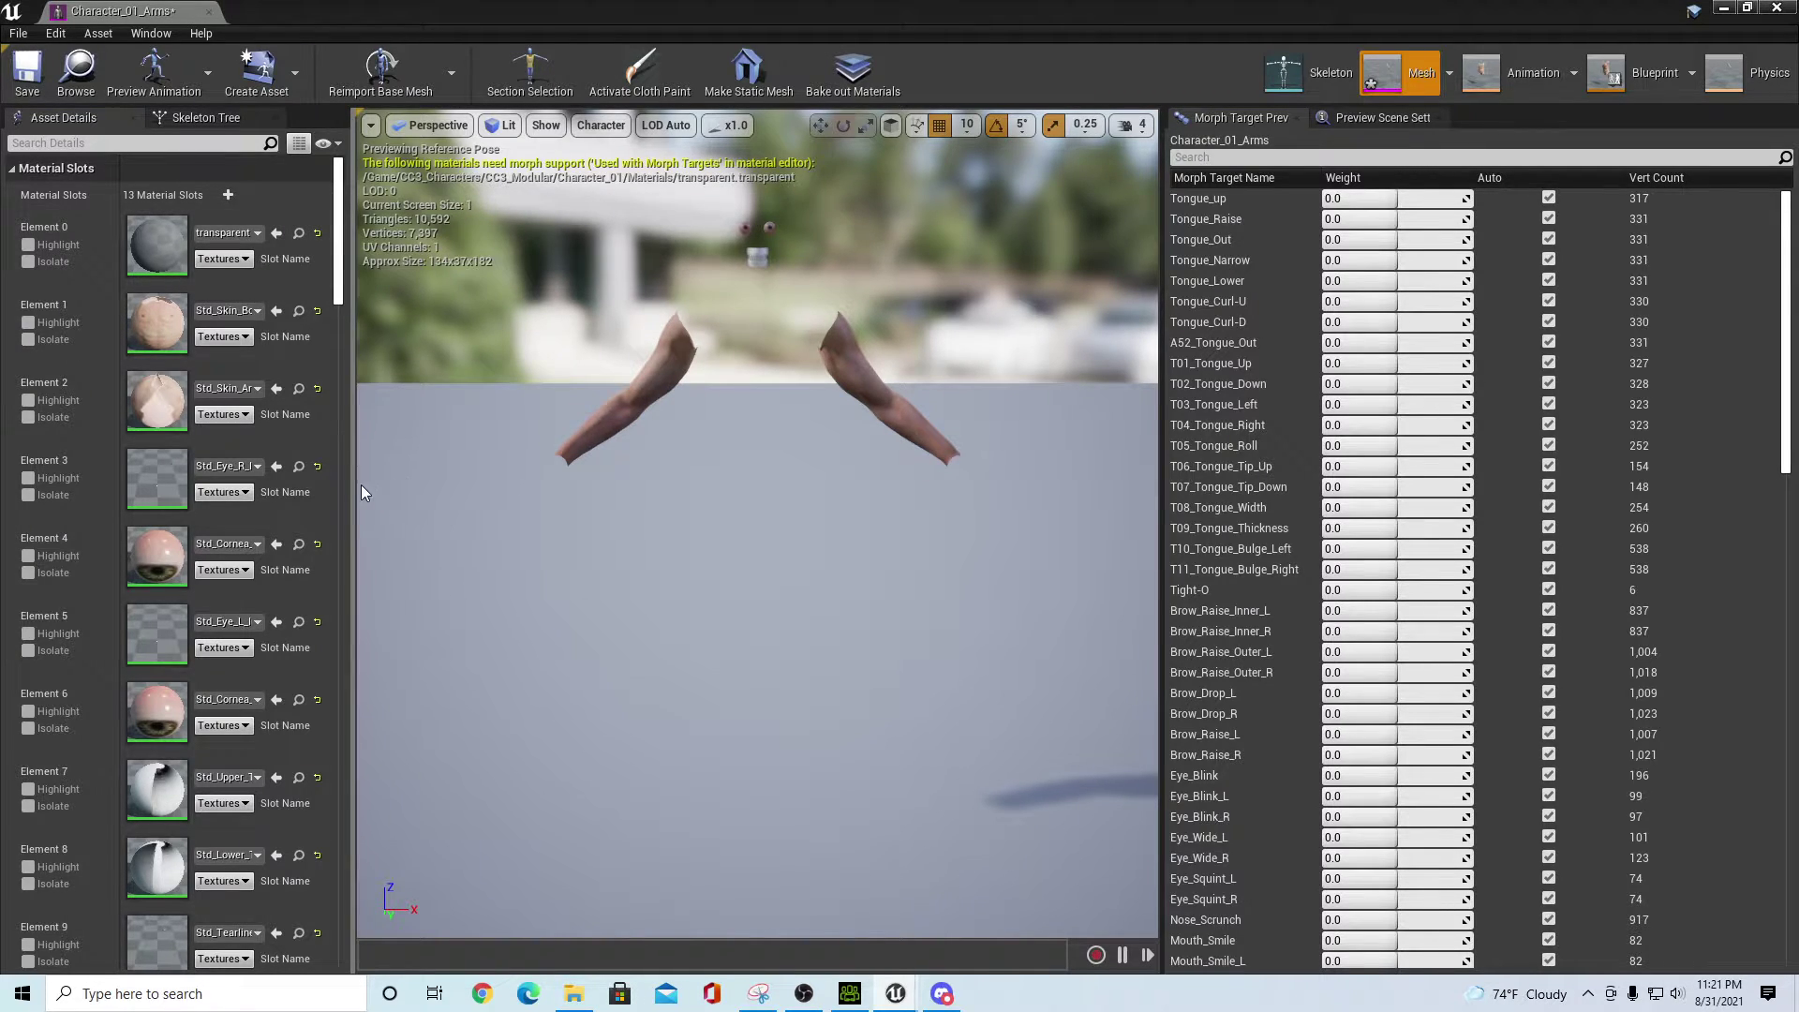
- Assign the transparent material to Elements 3 through 8 of the arms mesh, leaving both skin slots as they are
left_click(274, 466)
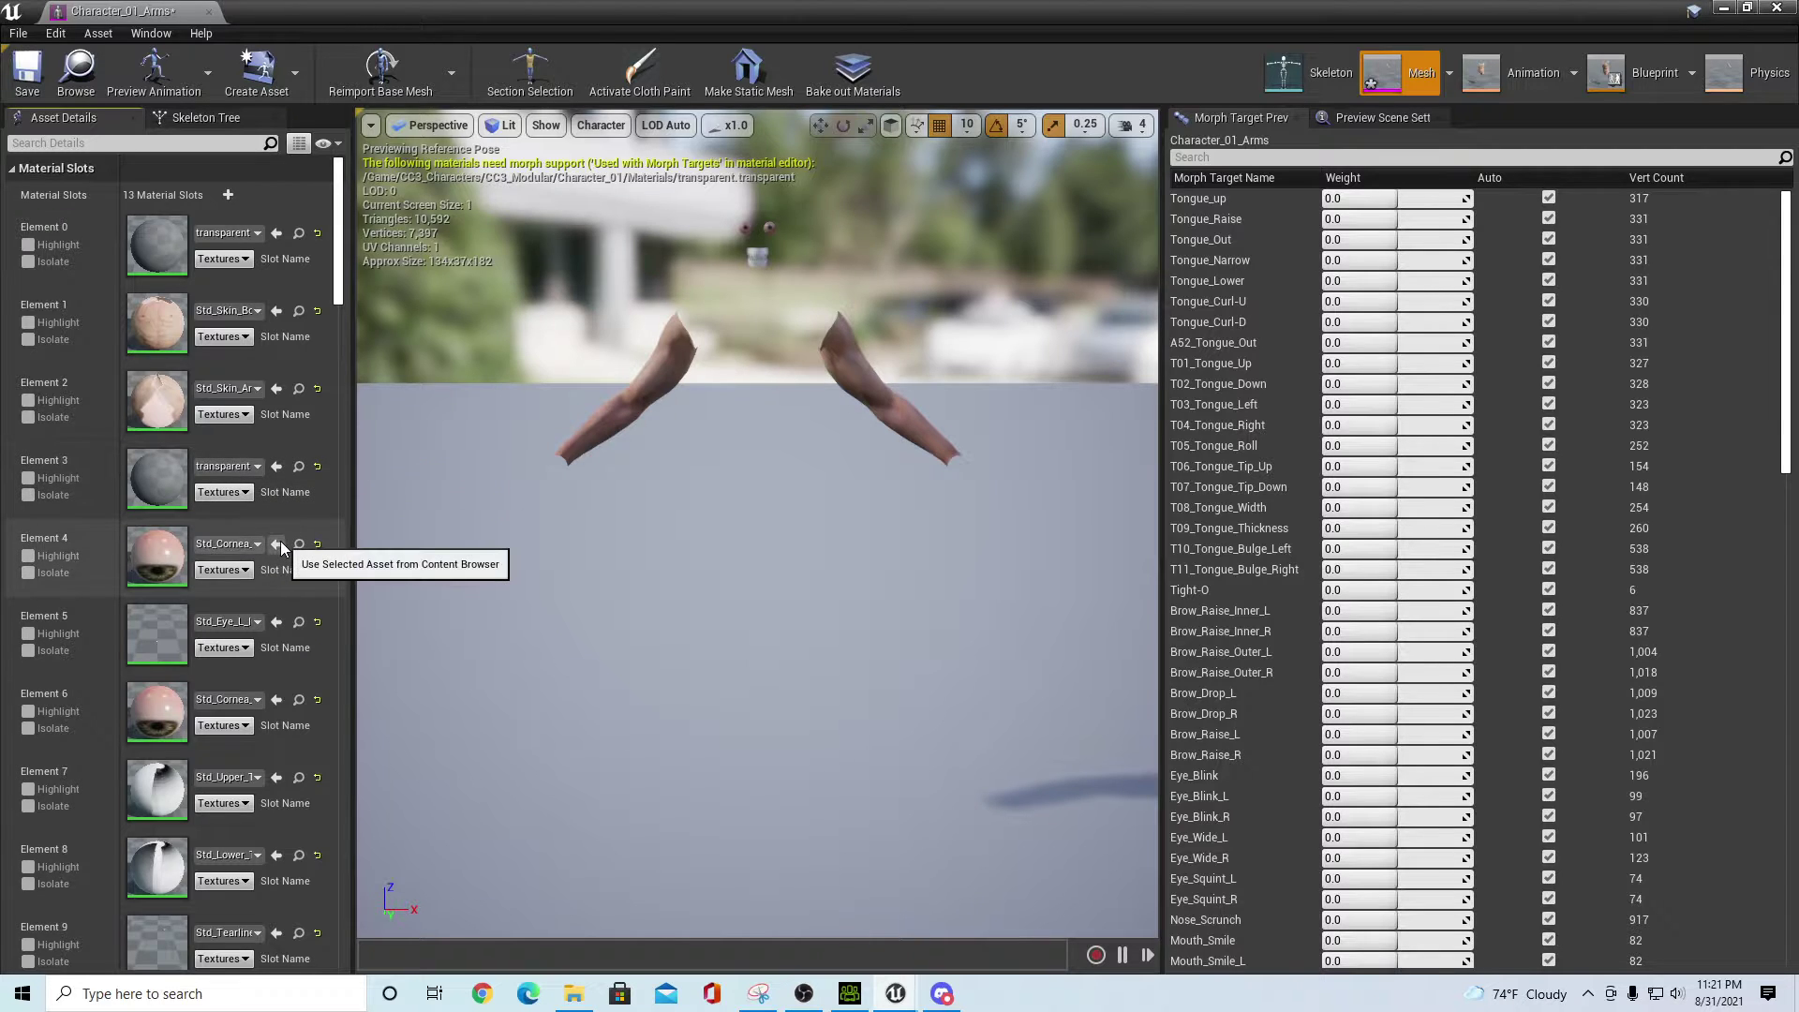
left_click(277, 544)
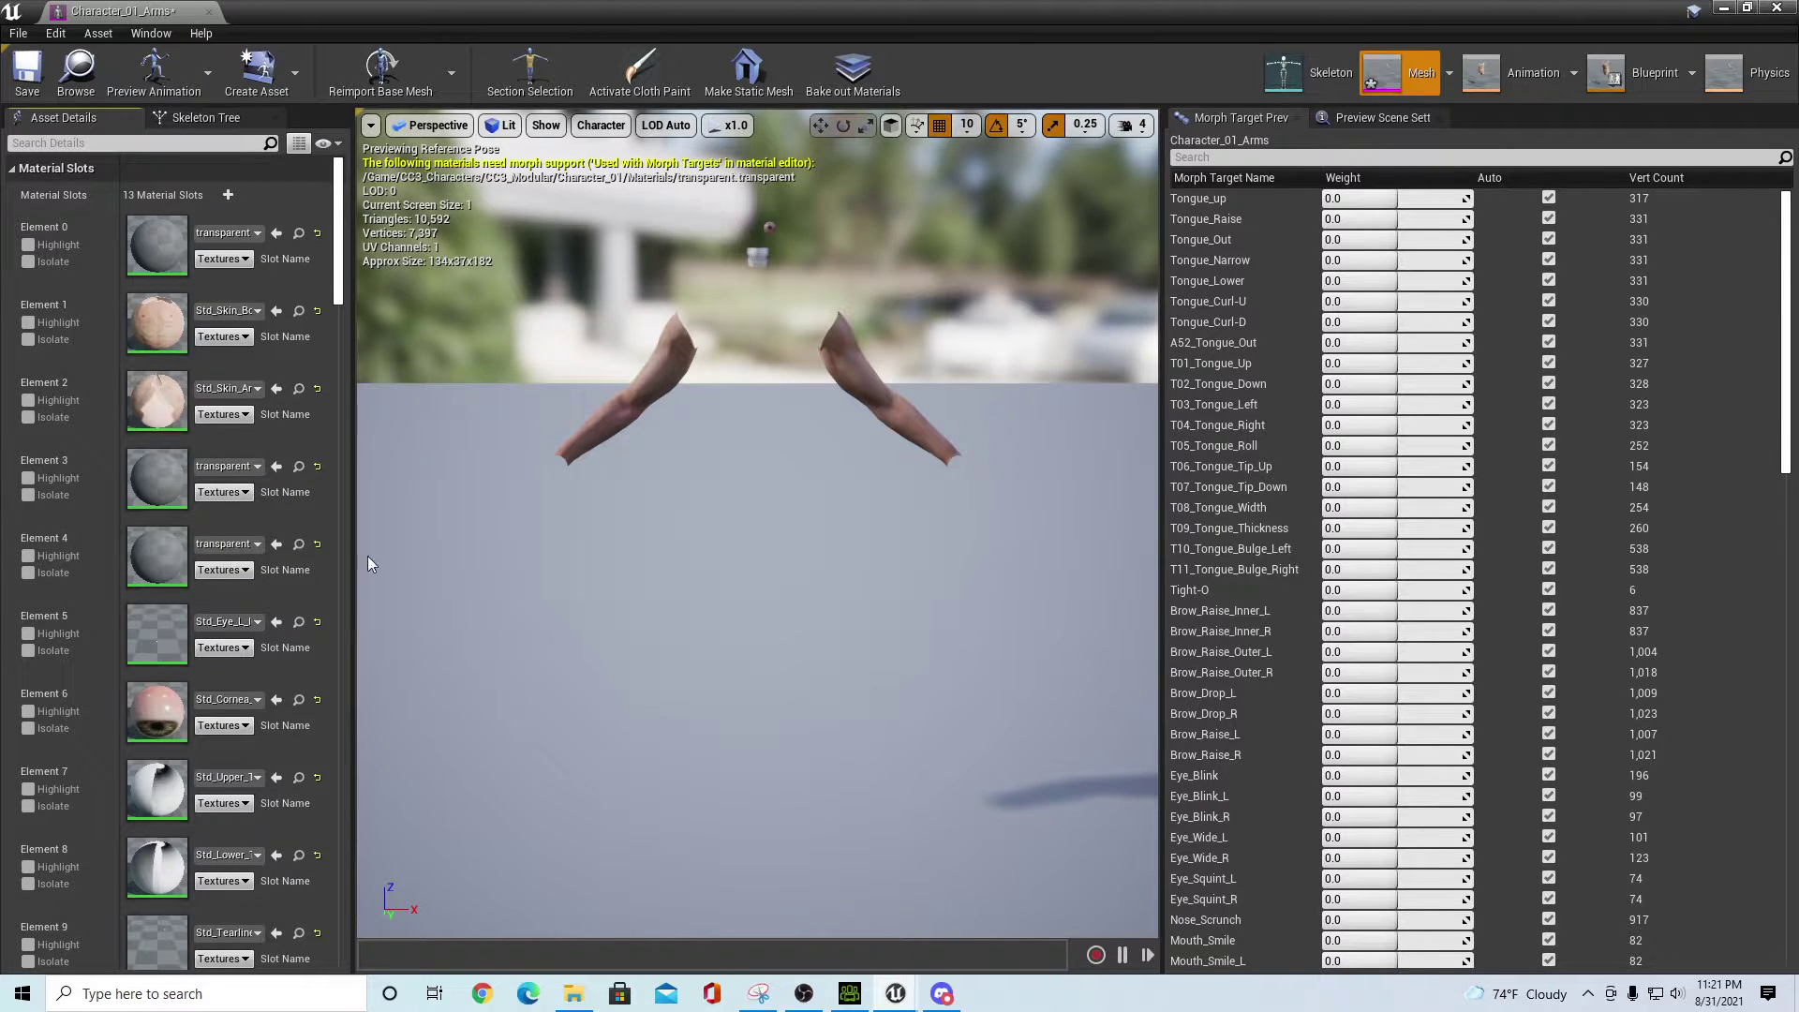
left_click(277, 622)
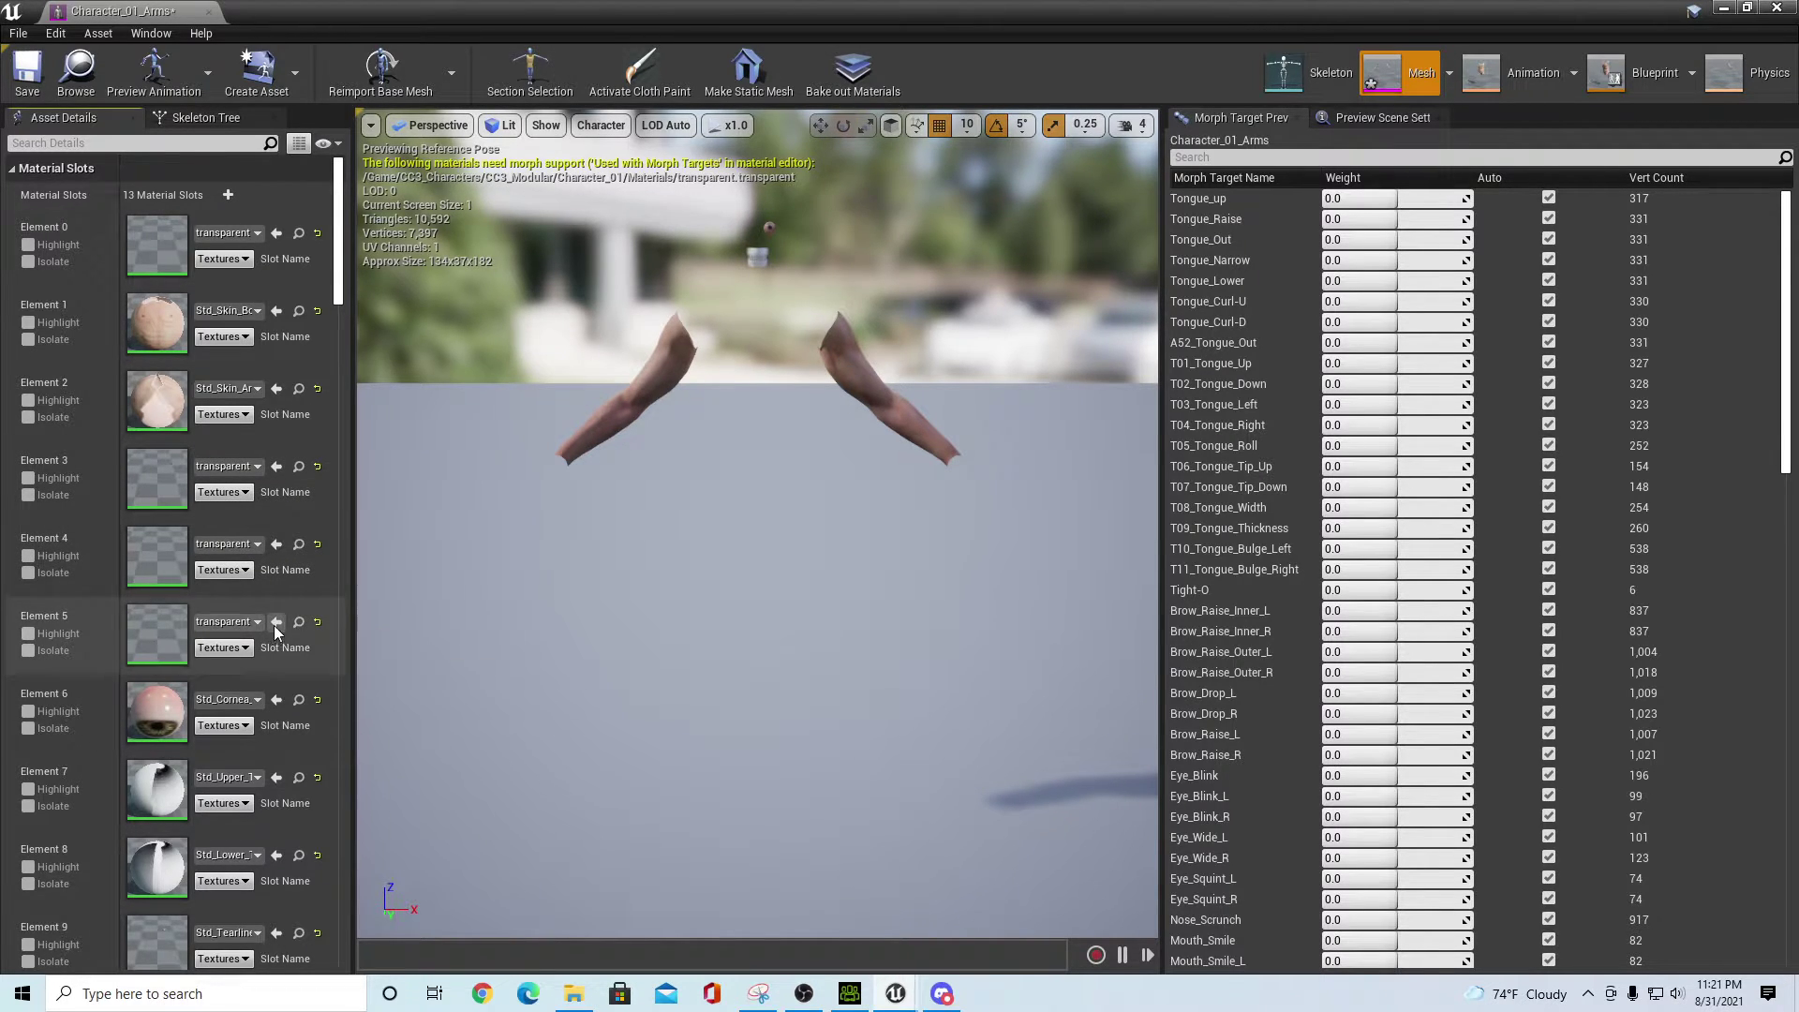
left_click(277, 699)
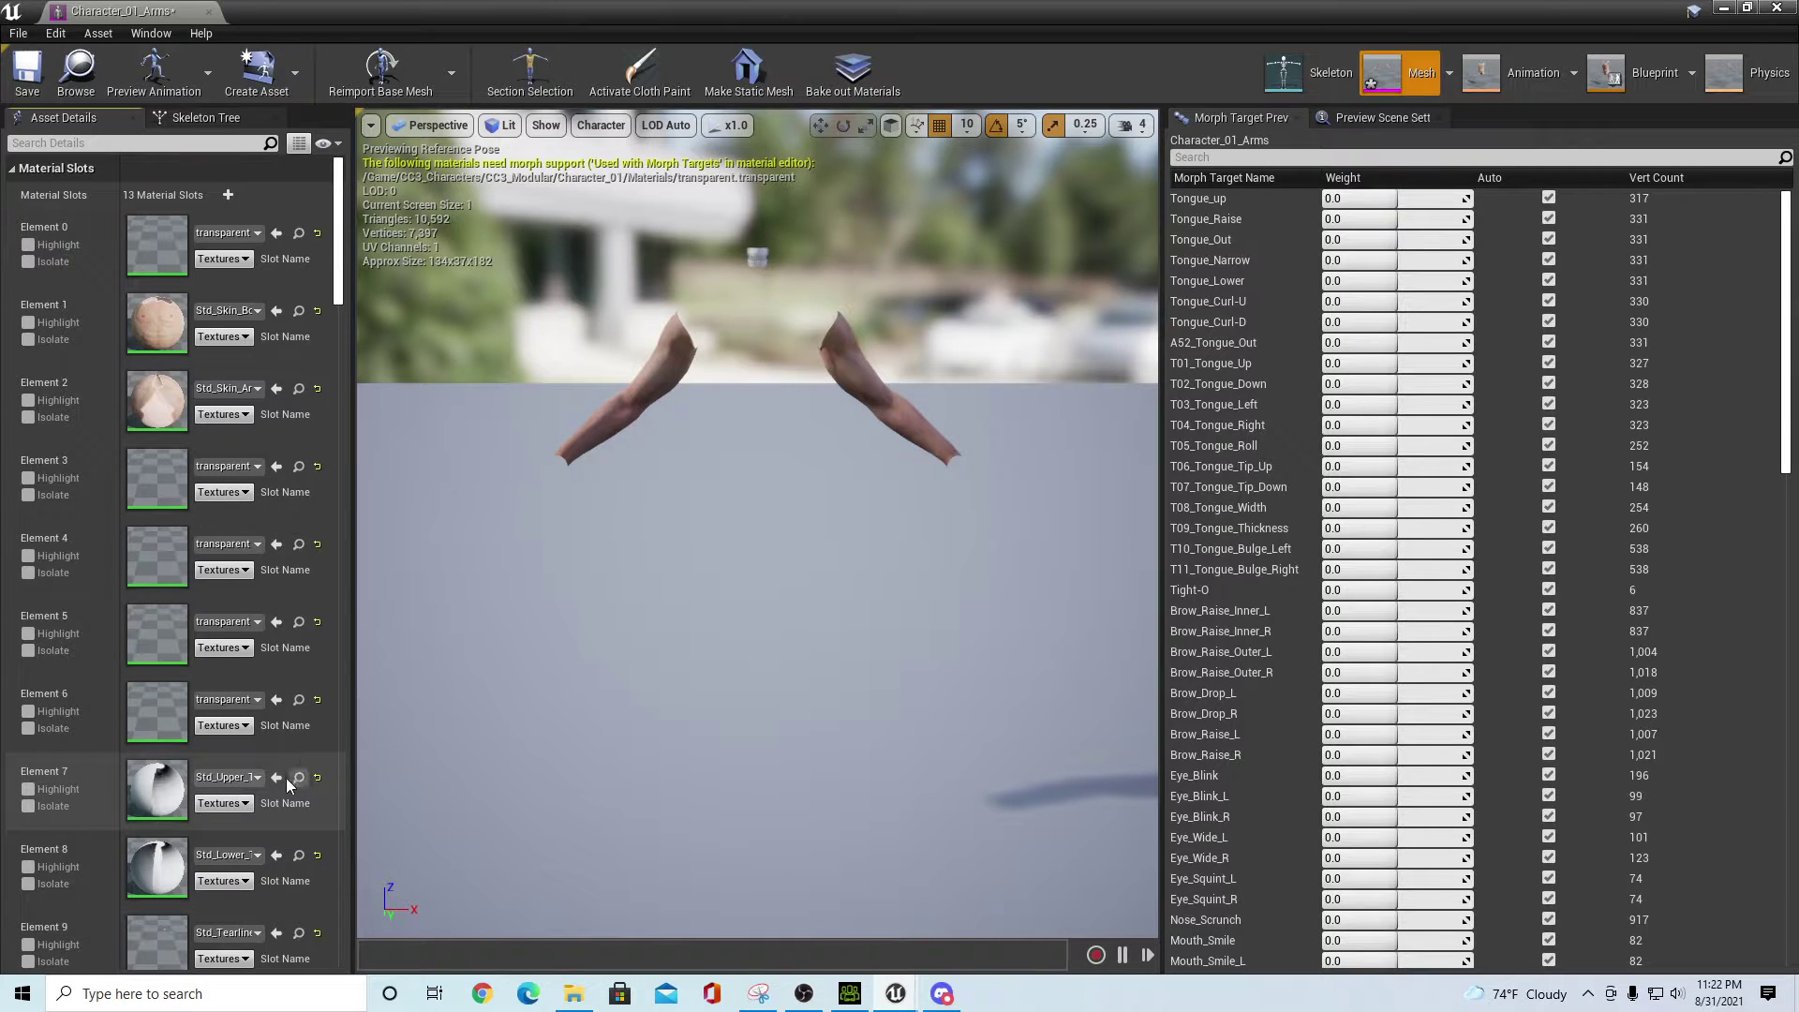
left_click(277, 778)
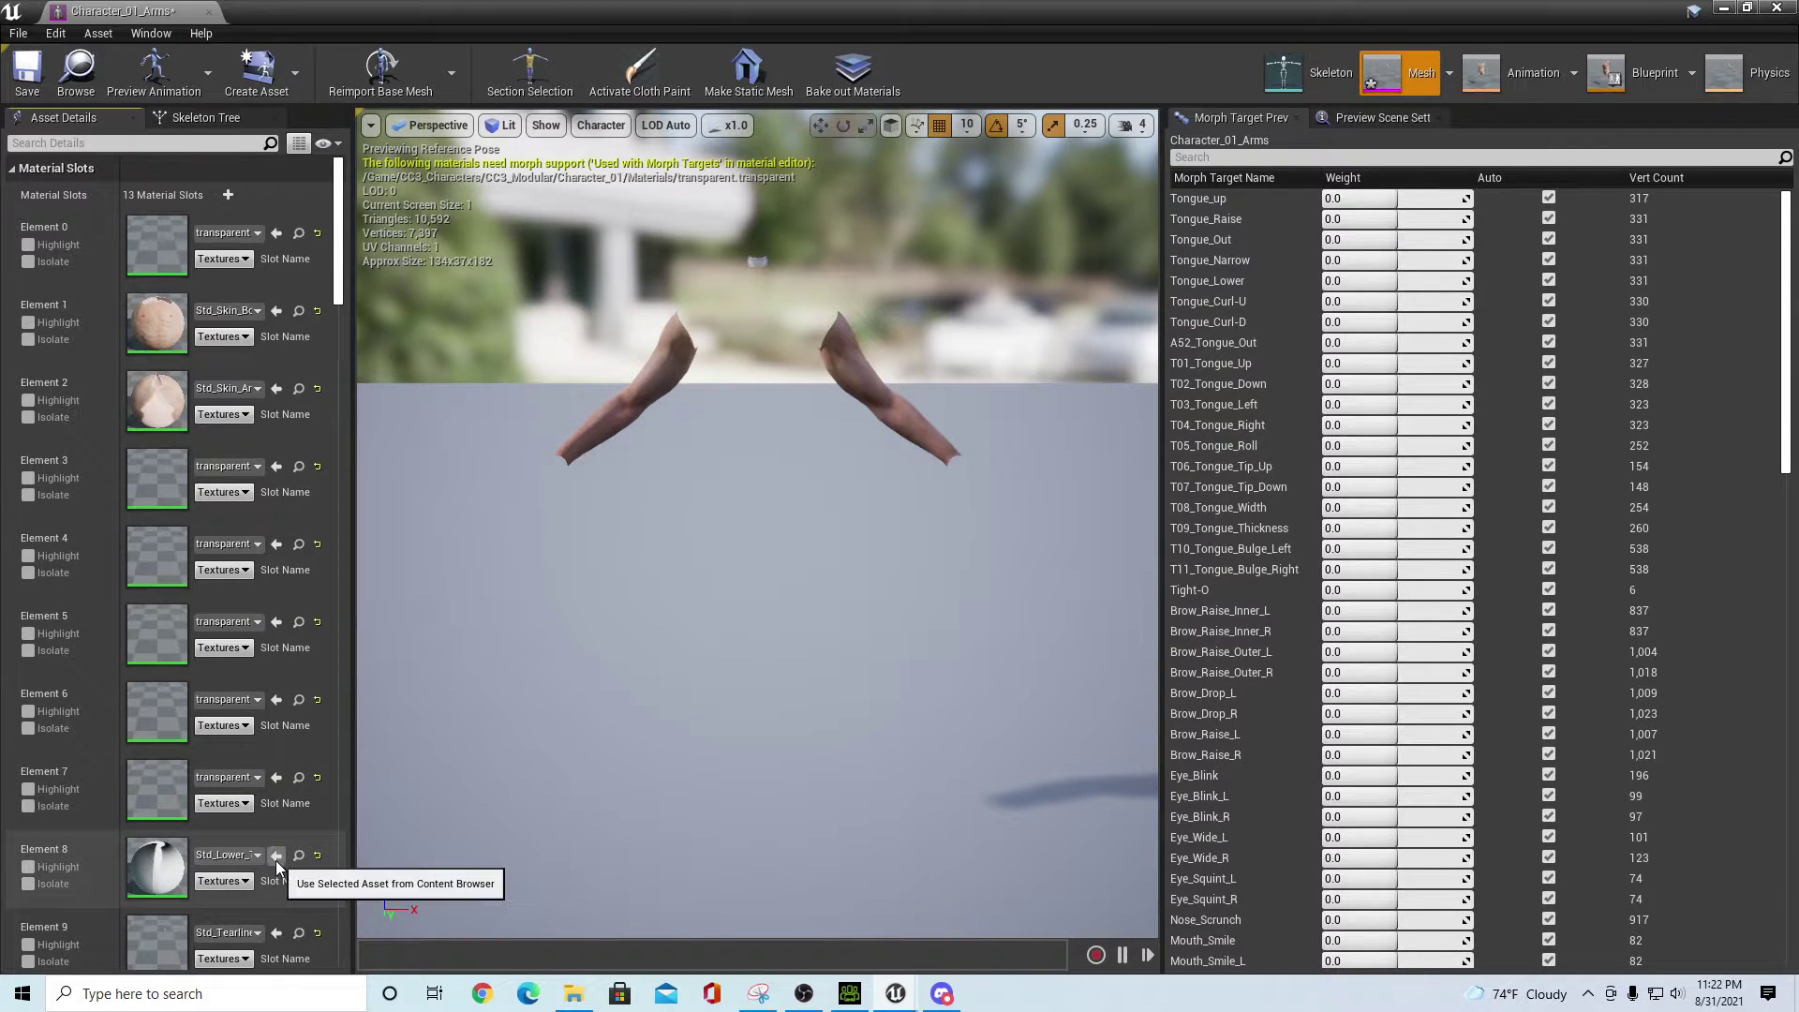
left_click(277, 856)
- Assign the transparent material to Elements 9 through 12 of the arms mesh, then save the mesh and close its editor
scroll(278, 793, "down", 3)
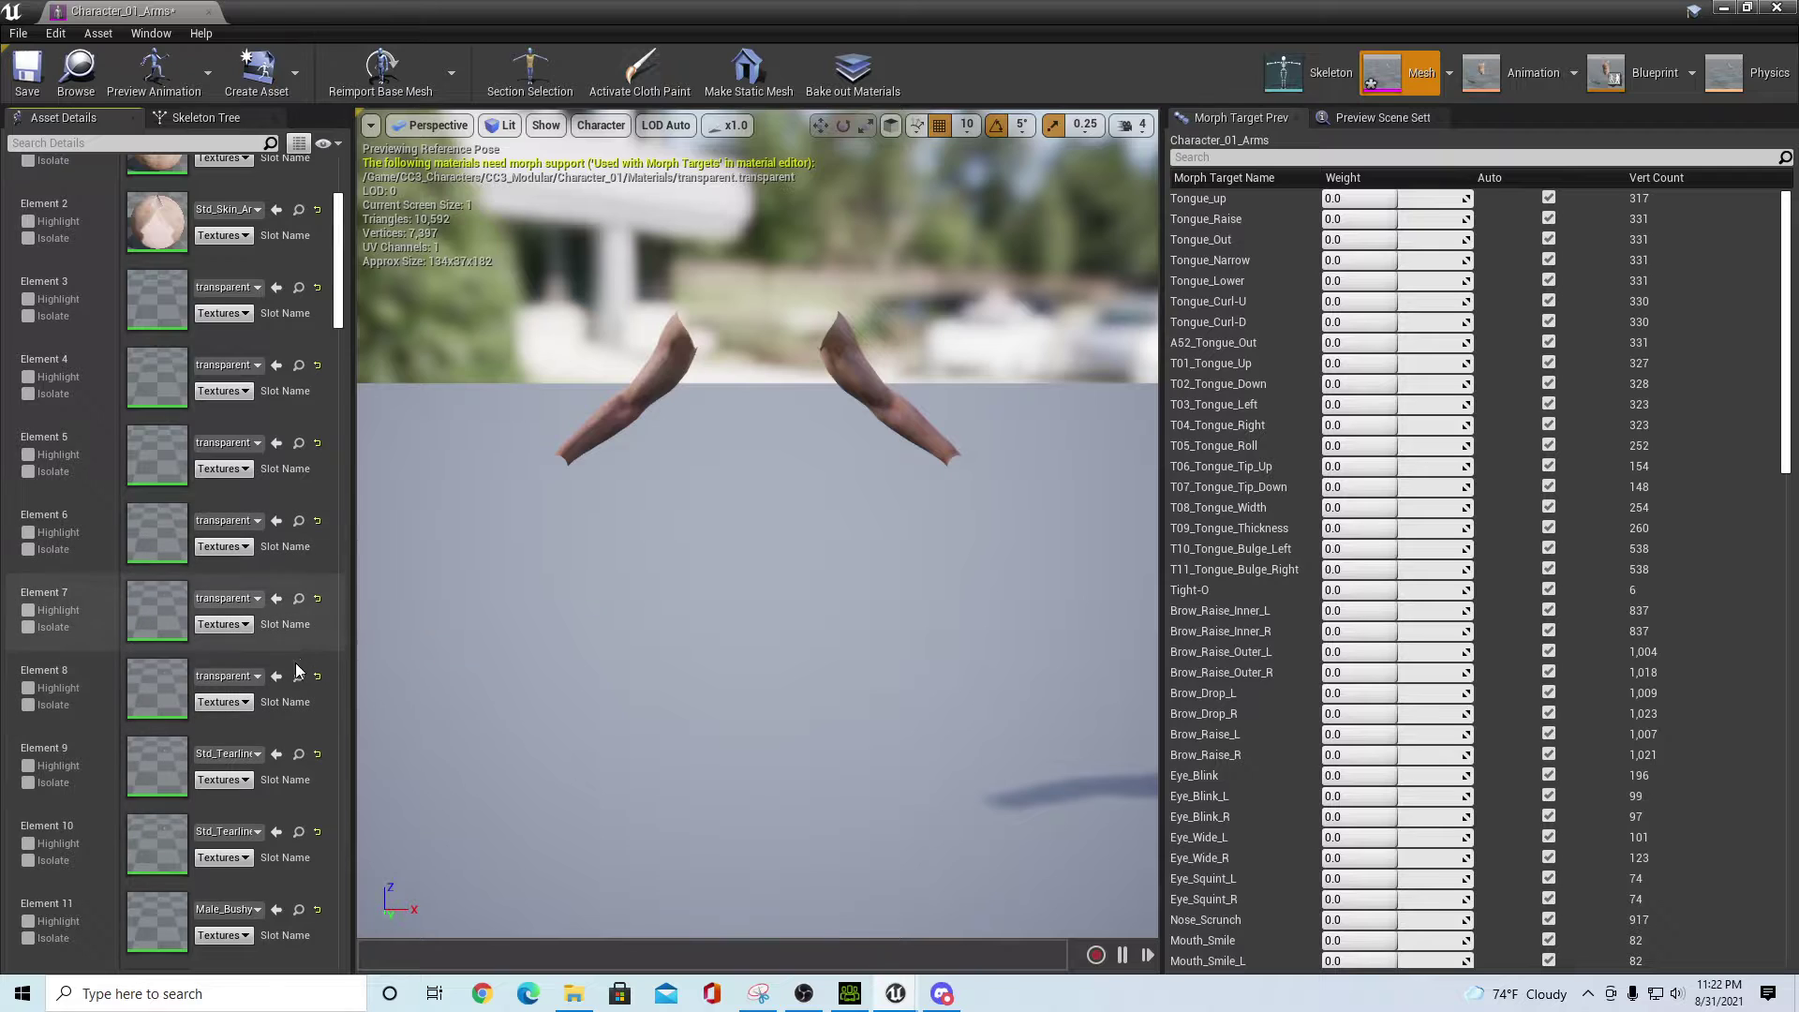
left_click(278, 755)
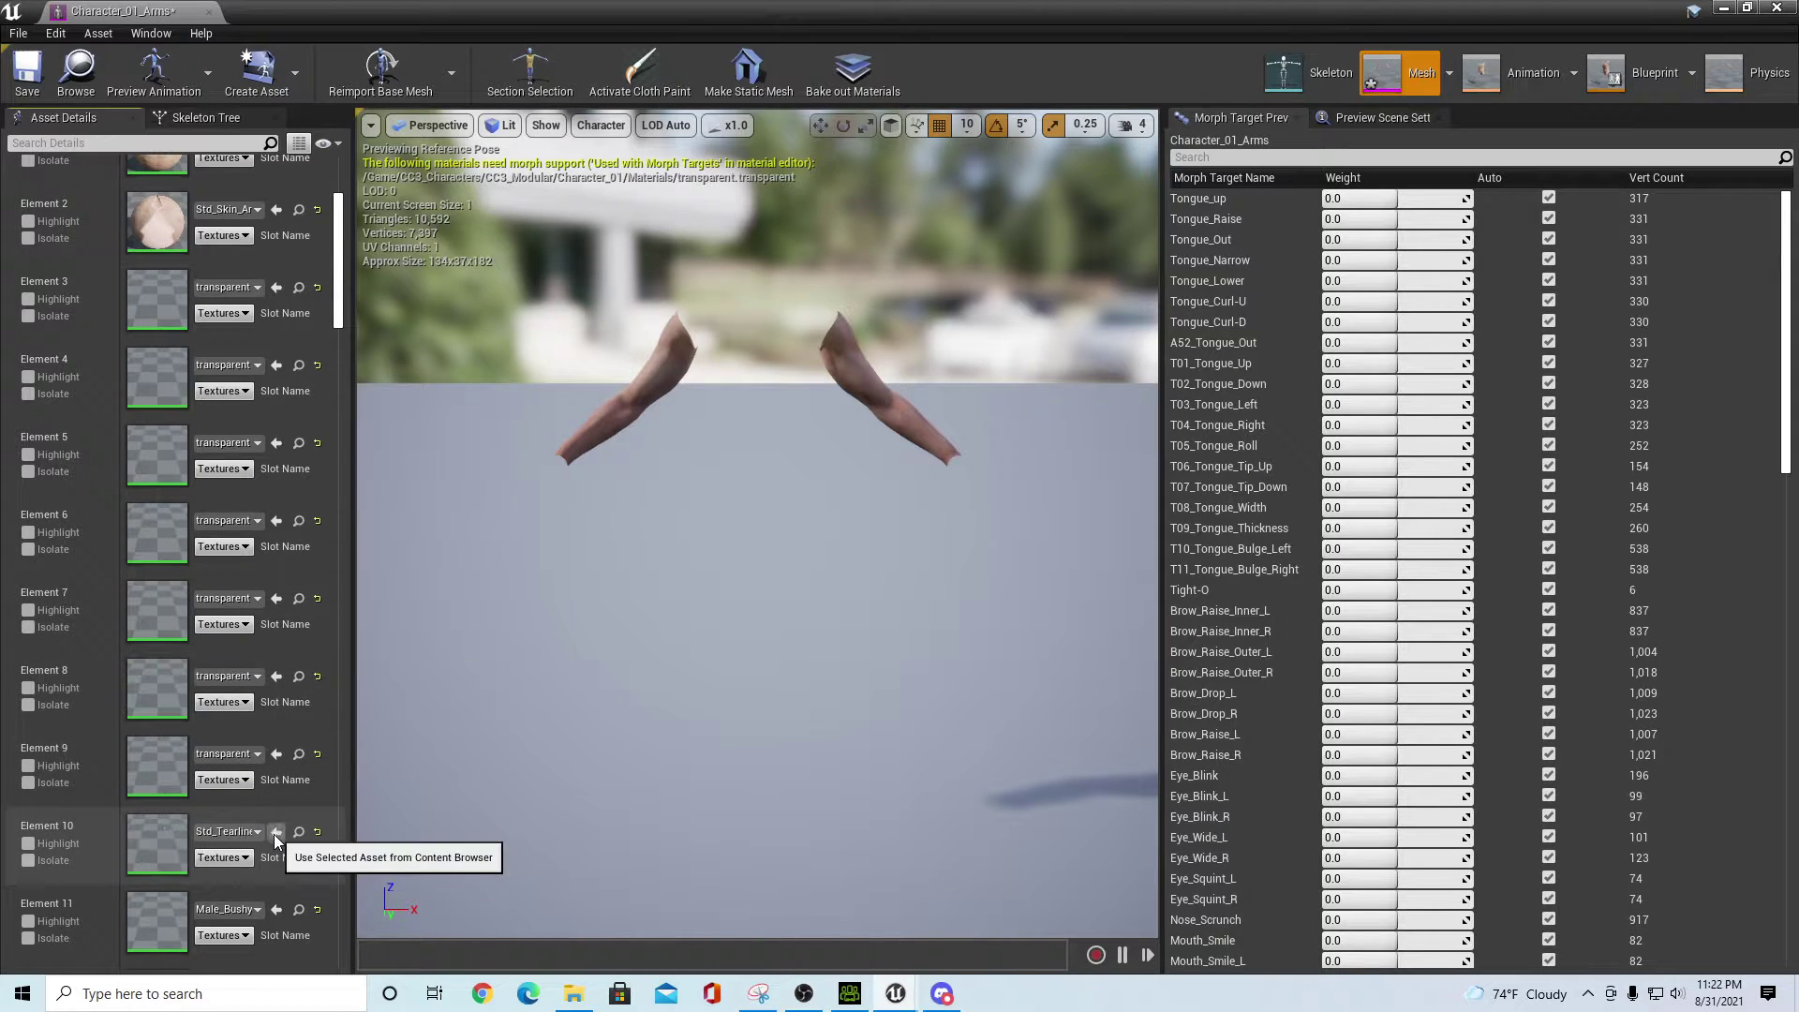
left_click(275, 834)
left_click(276, 910)
scroll(318, 780, "down", 2)
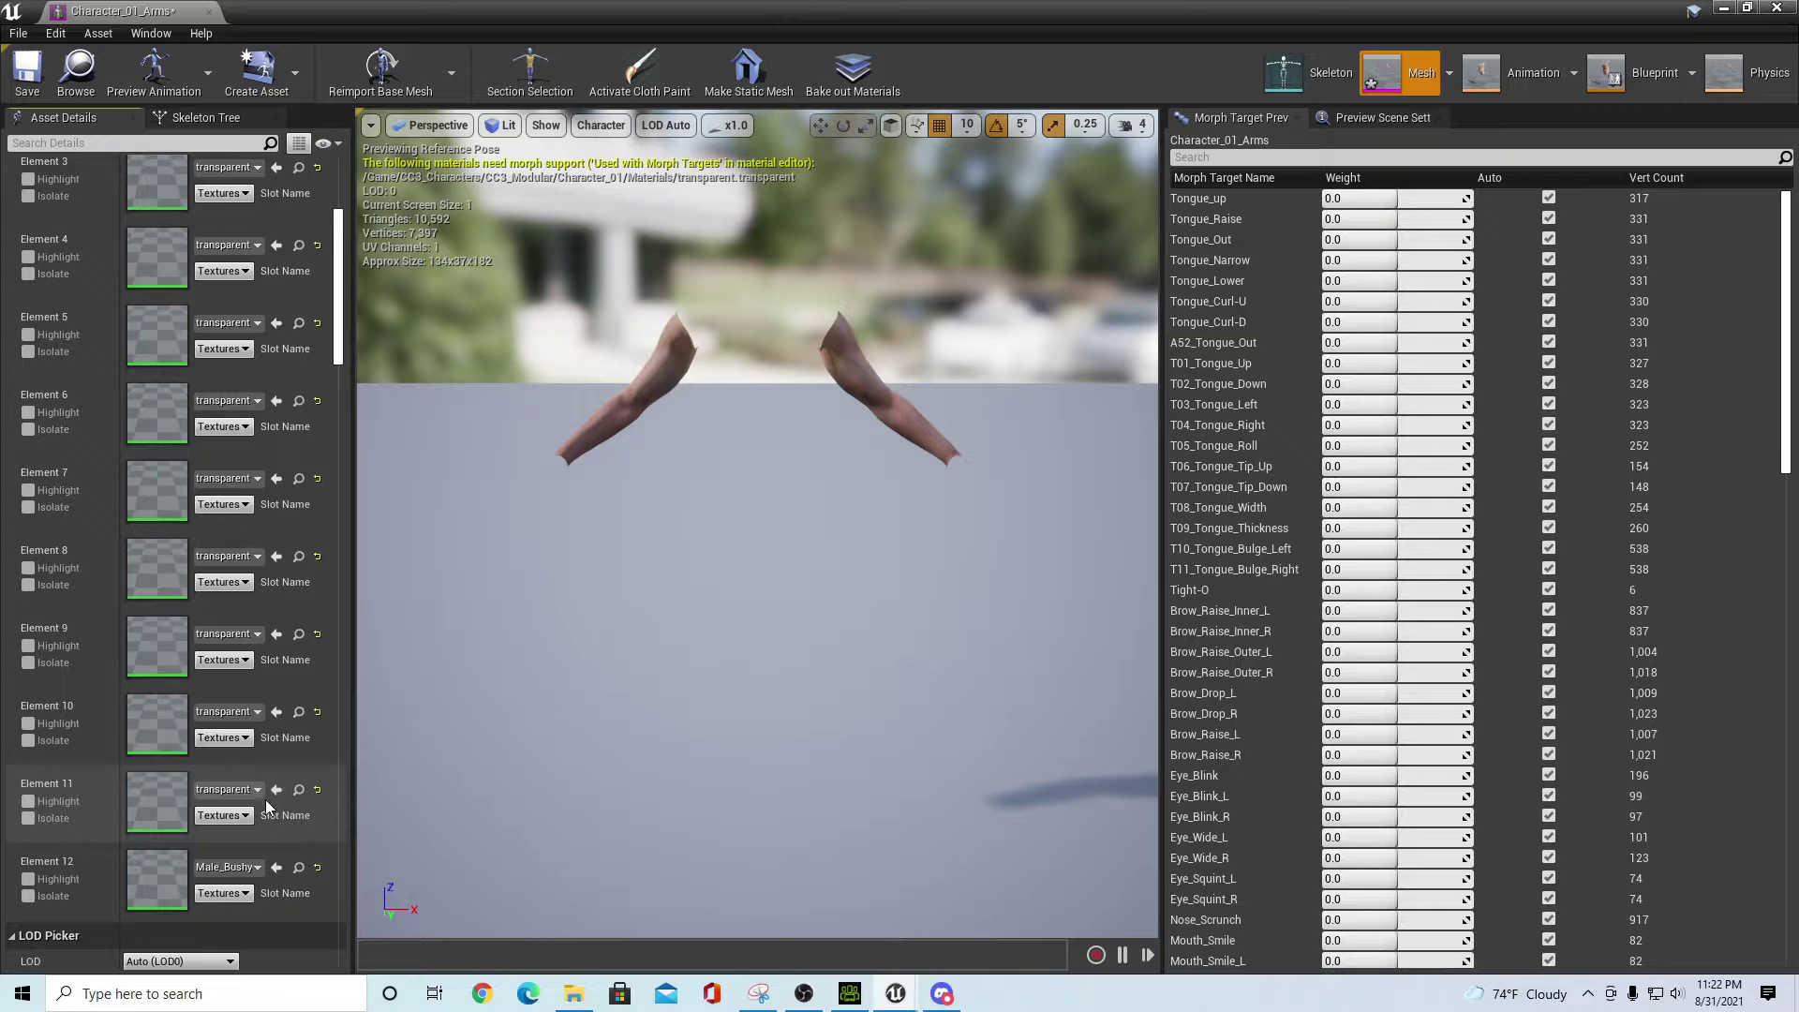
left_click(275, 867)
scroll(308, 793, "down", 1)
scroll(307, 795, "up", 1)
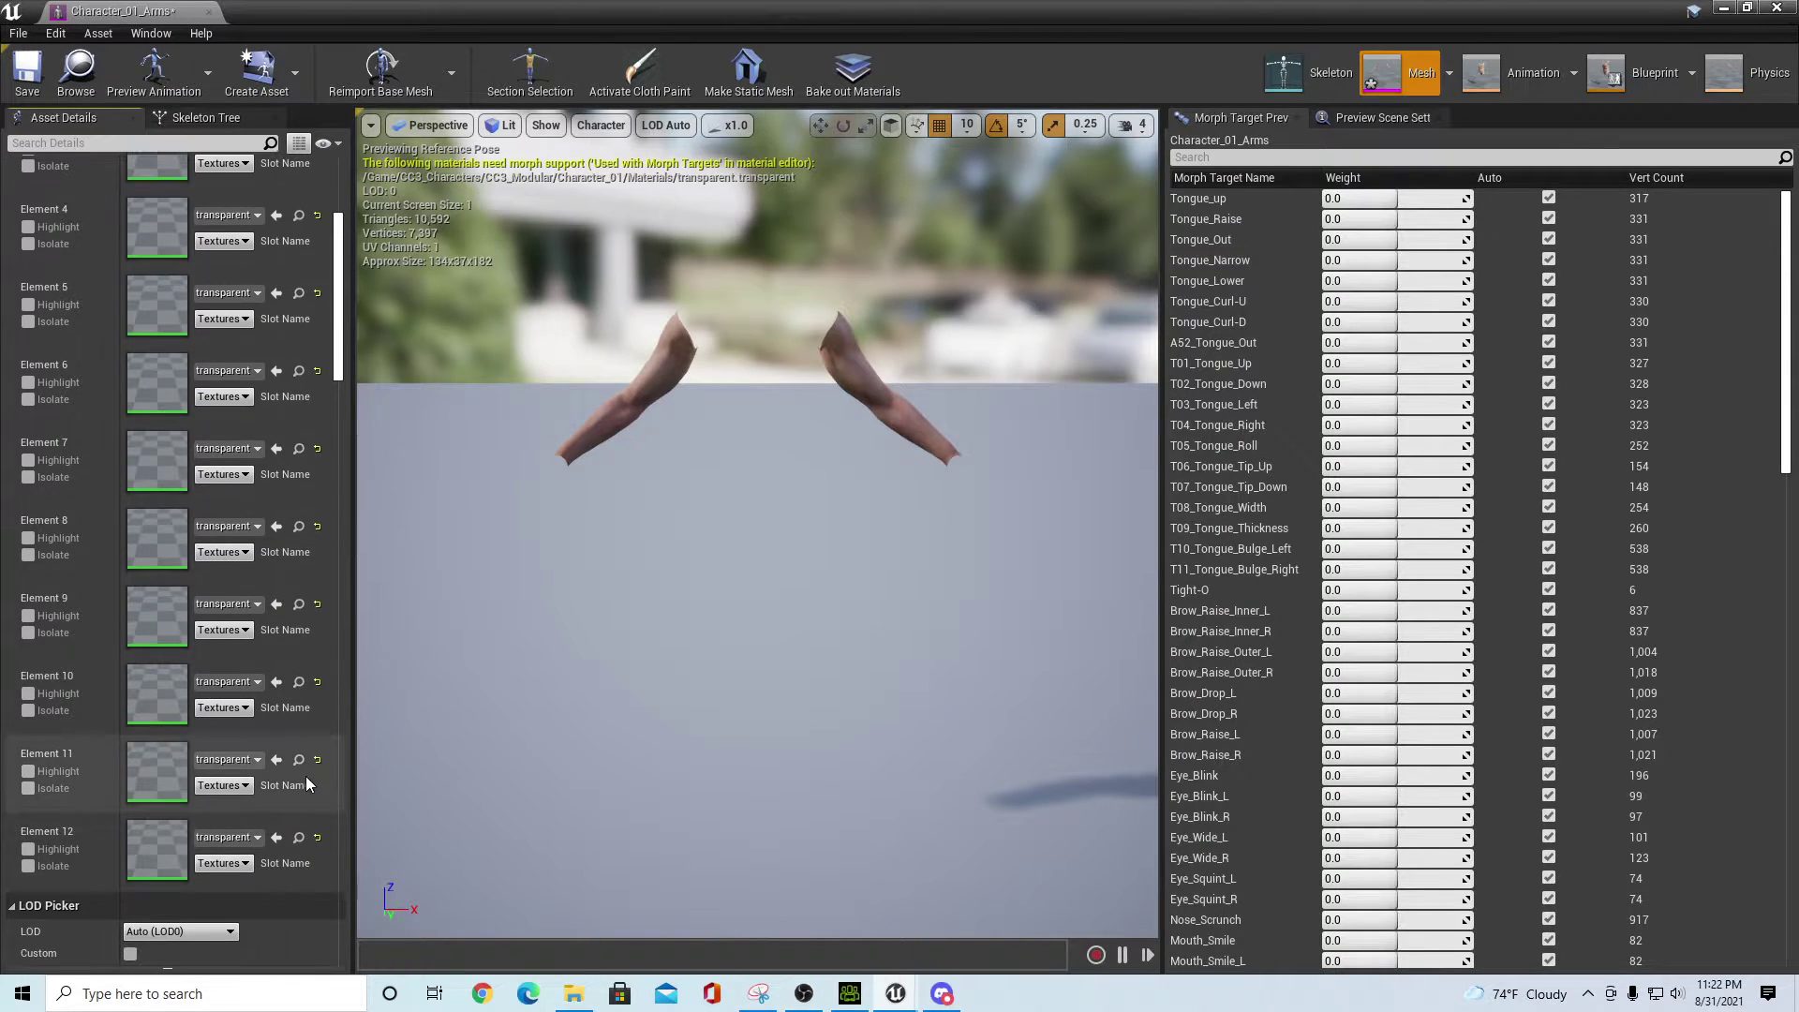
scroll(300, 595, "up", 4)
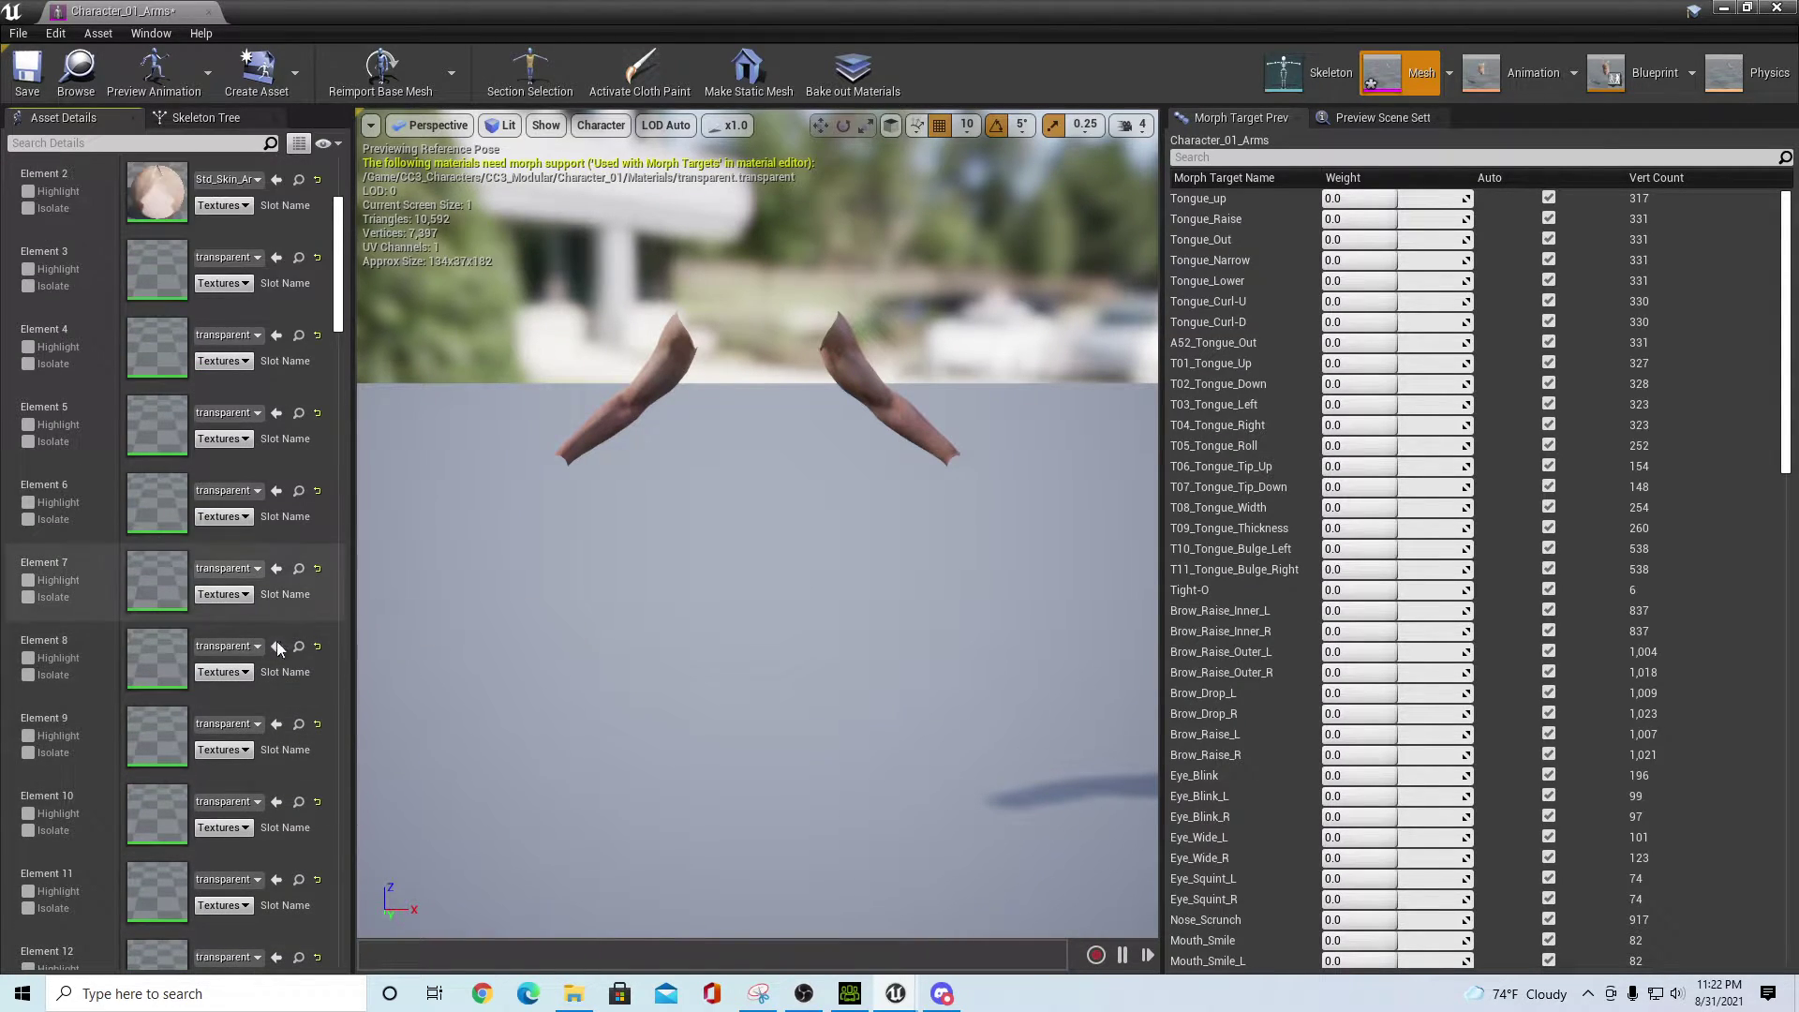
scroll(268, 605, "up", 2)
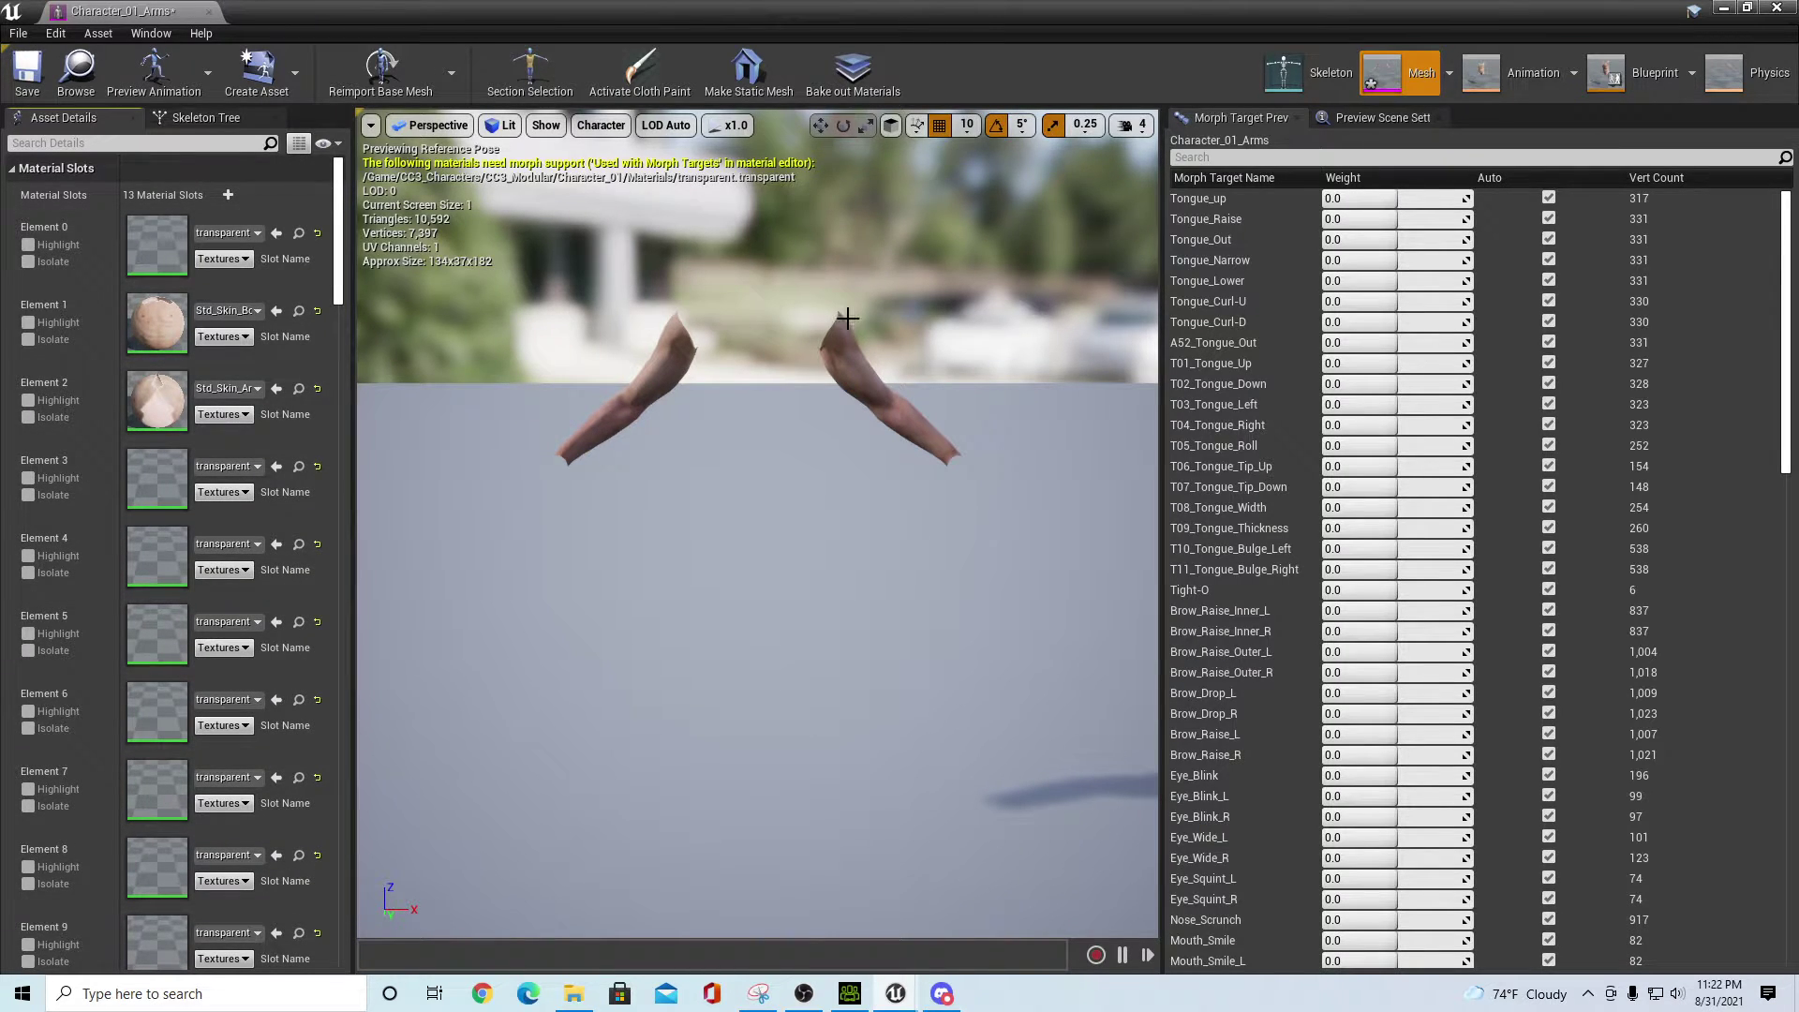
left_click(27, 73)
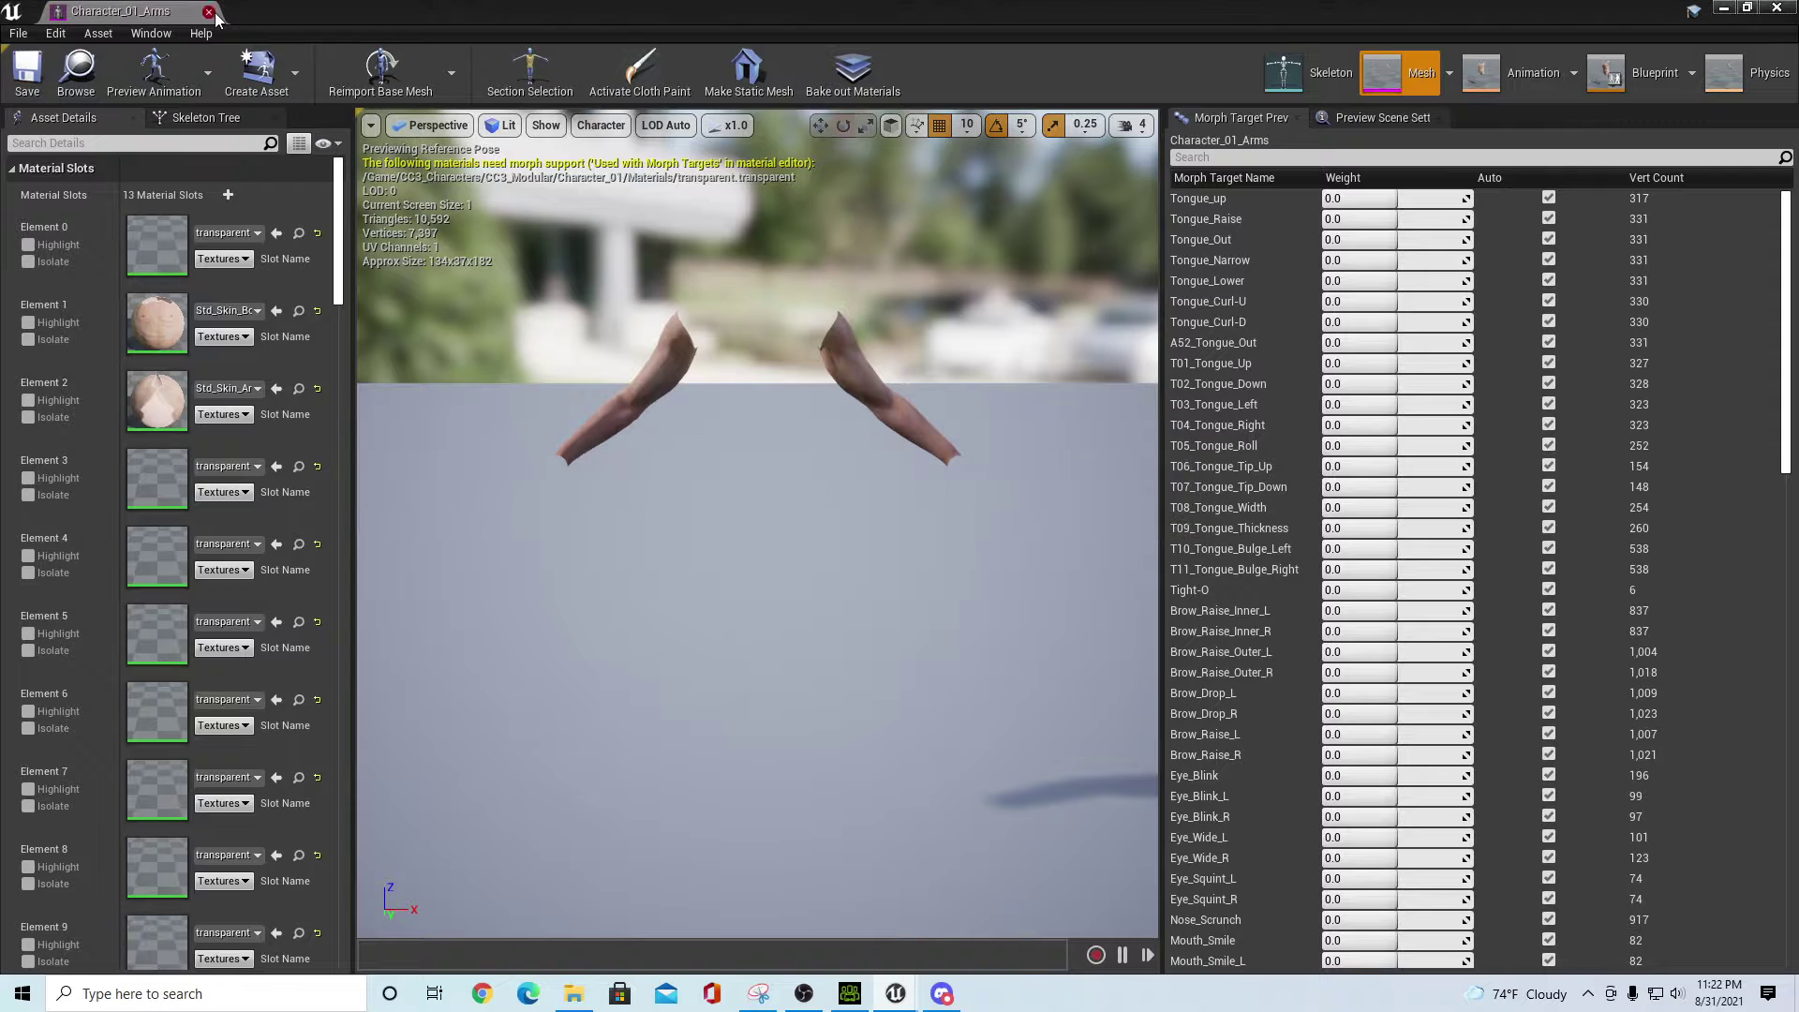
left_click(209, 12)
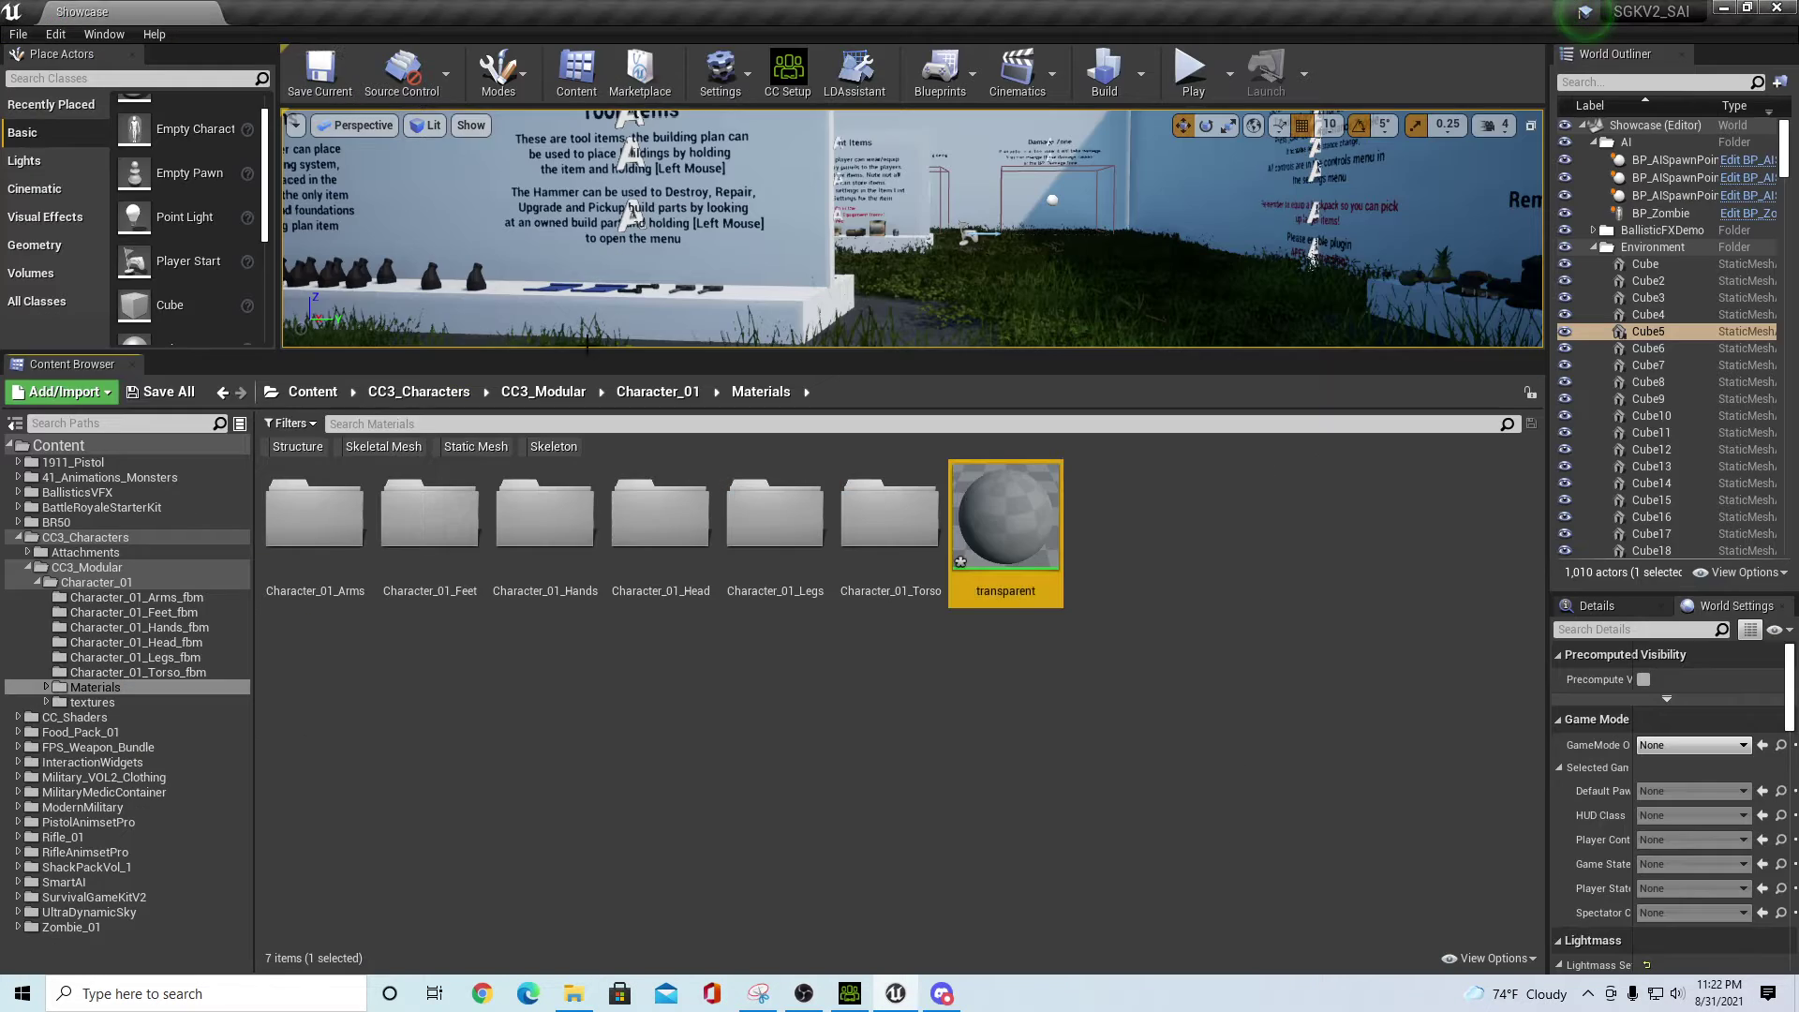
- Open the Character_01_Feet skeletal mesh from the Character_01 folder and assign the transparent material to Element 0
left_click(108, 584)
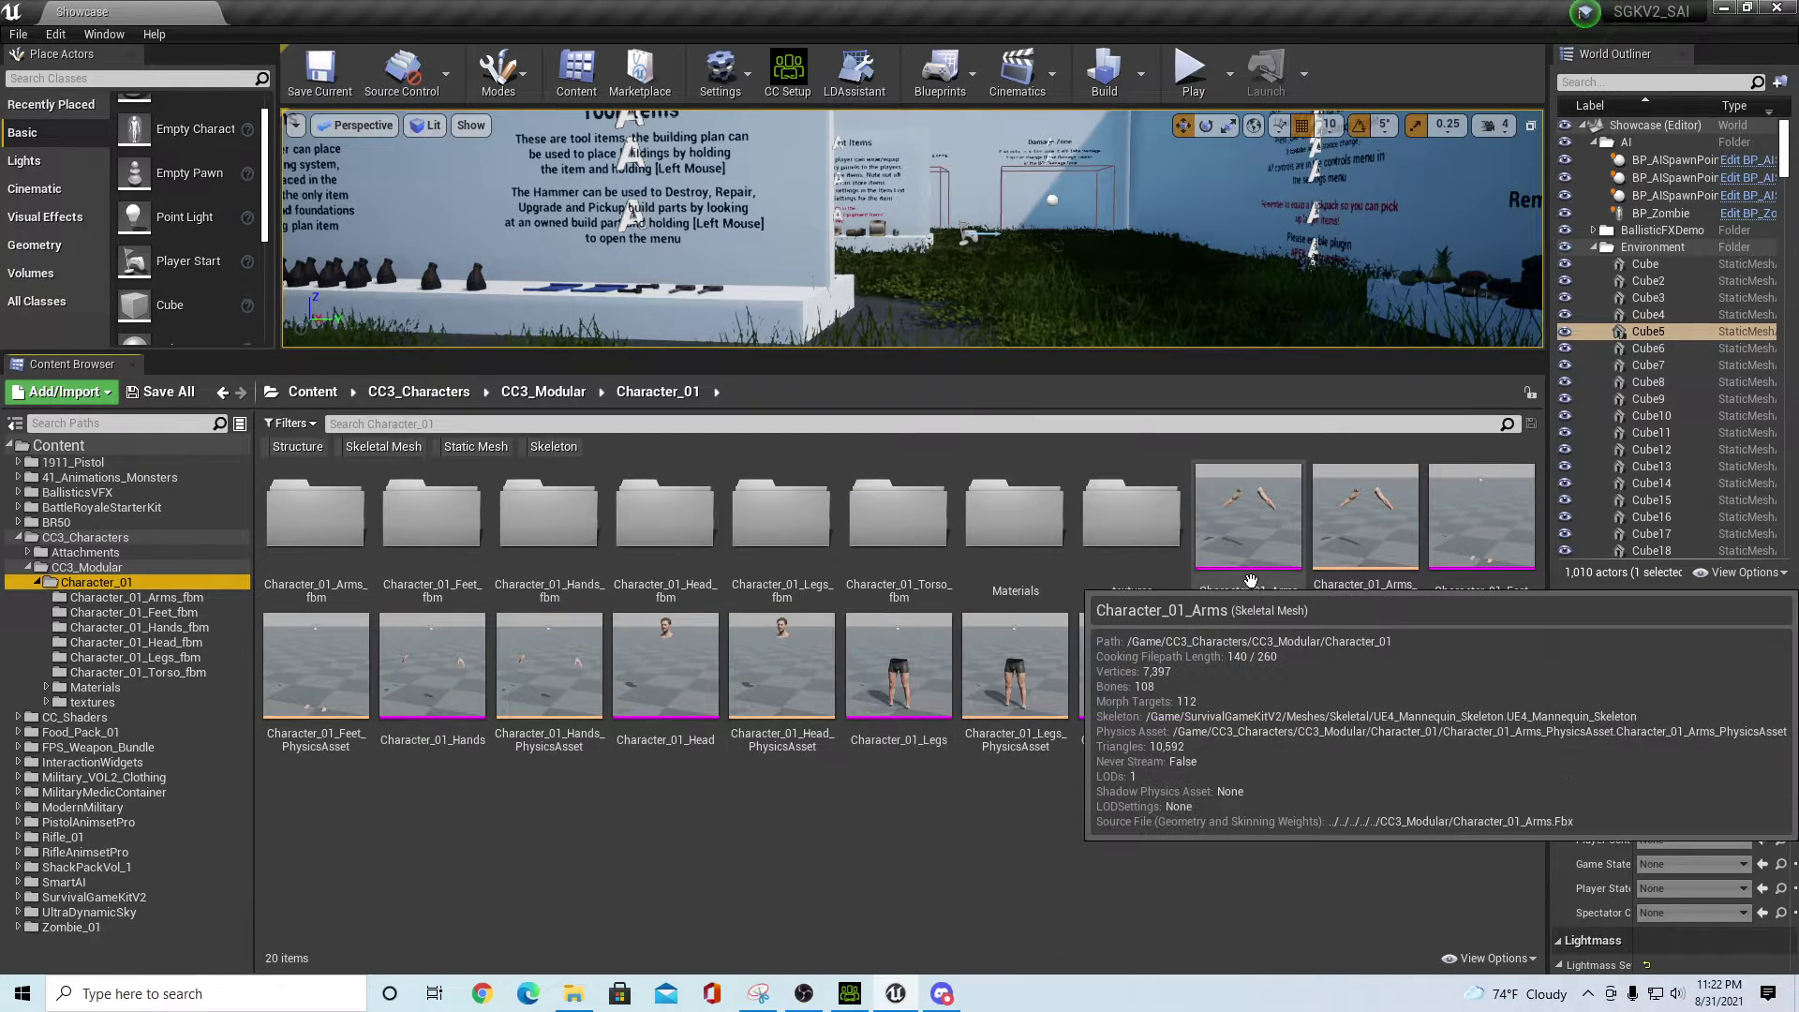
double_click(1482, 517)
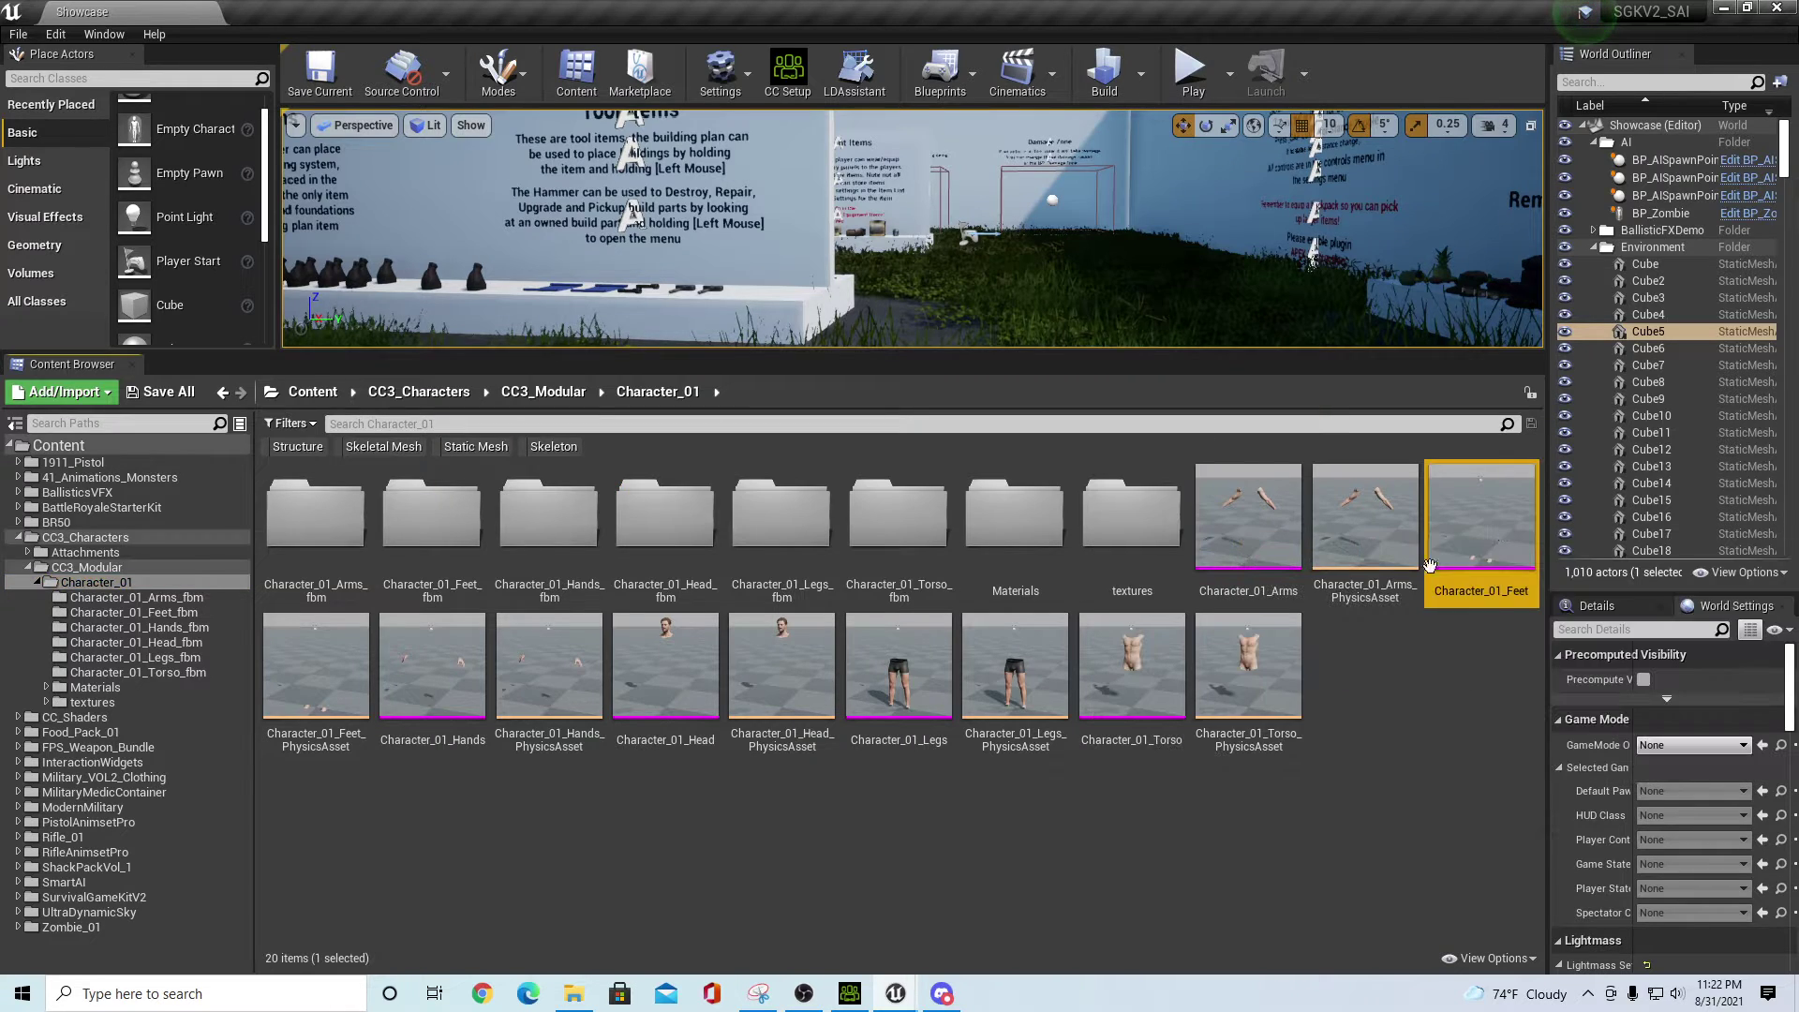
left_click(253, 234)
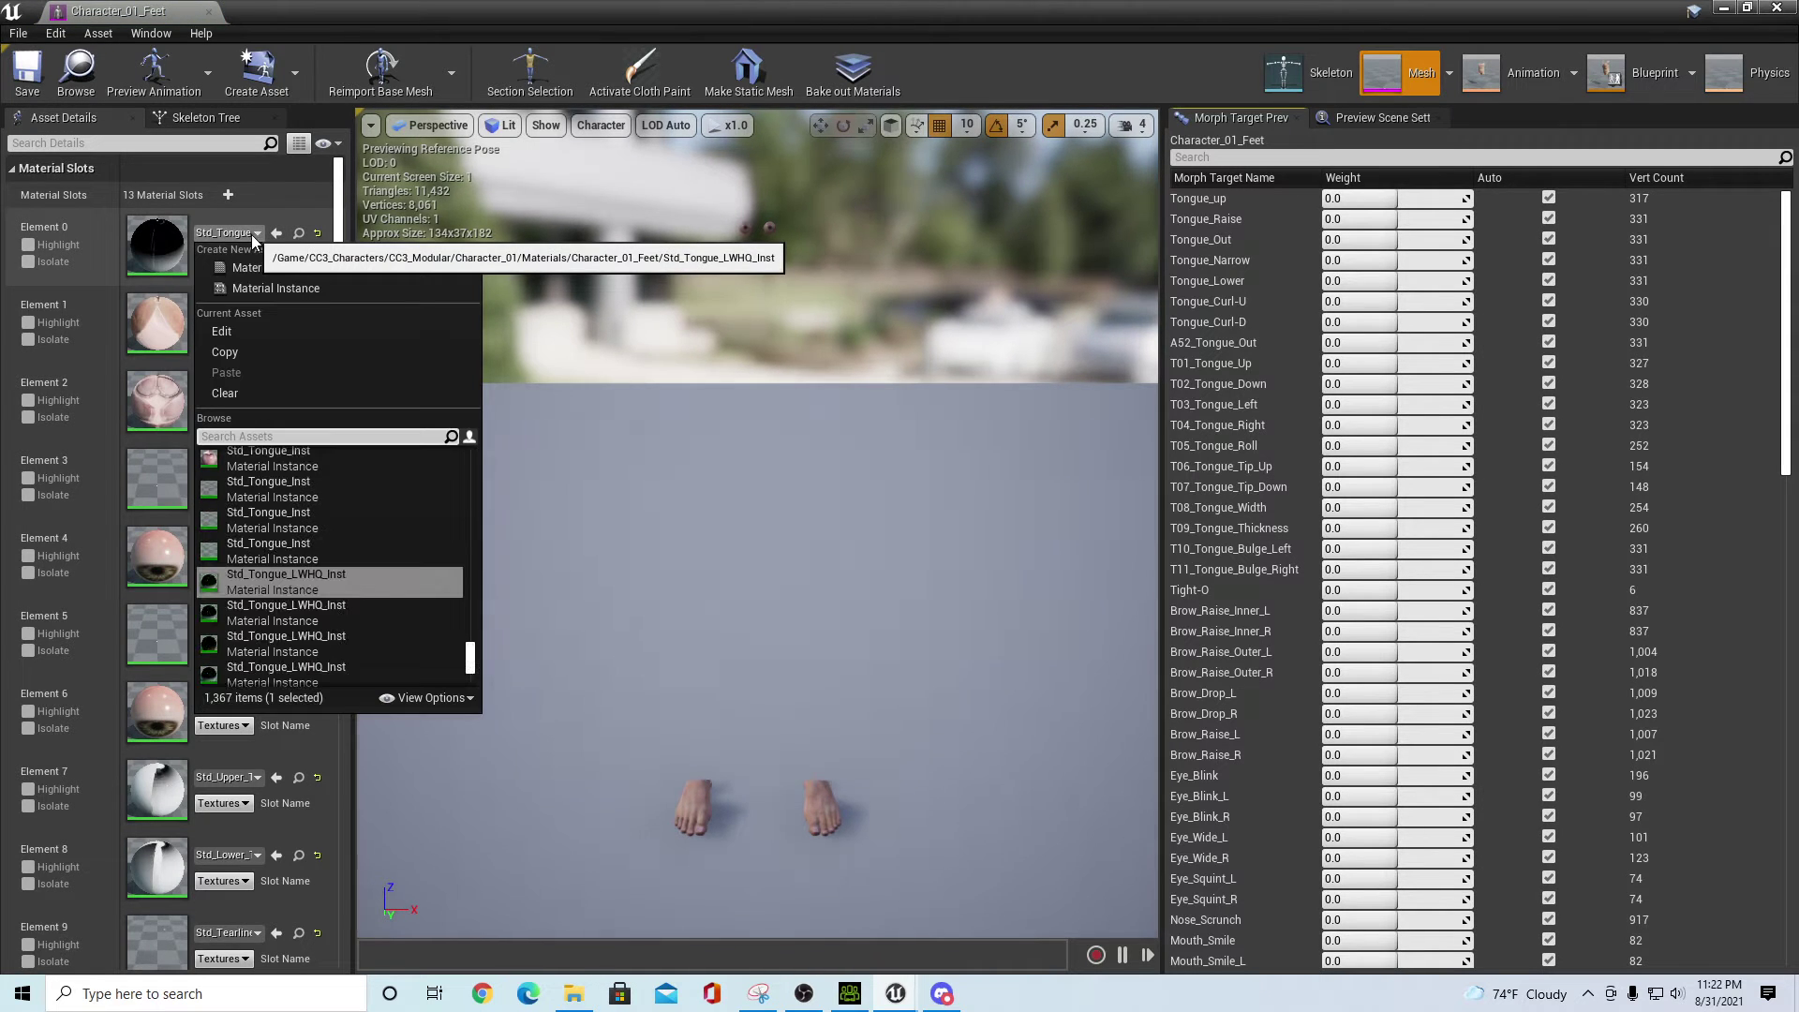
type("trans")
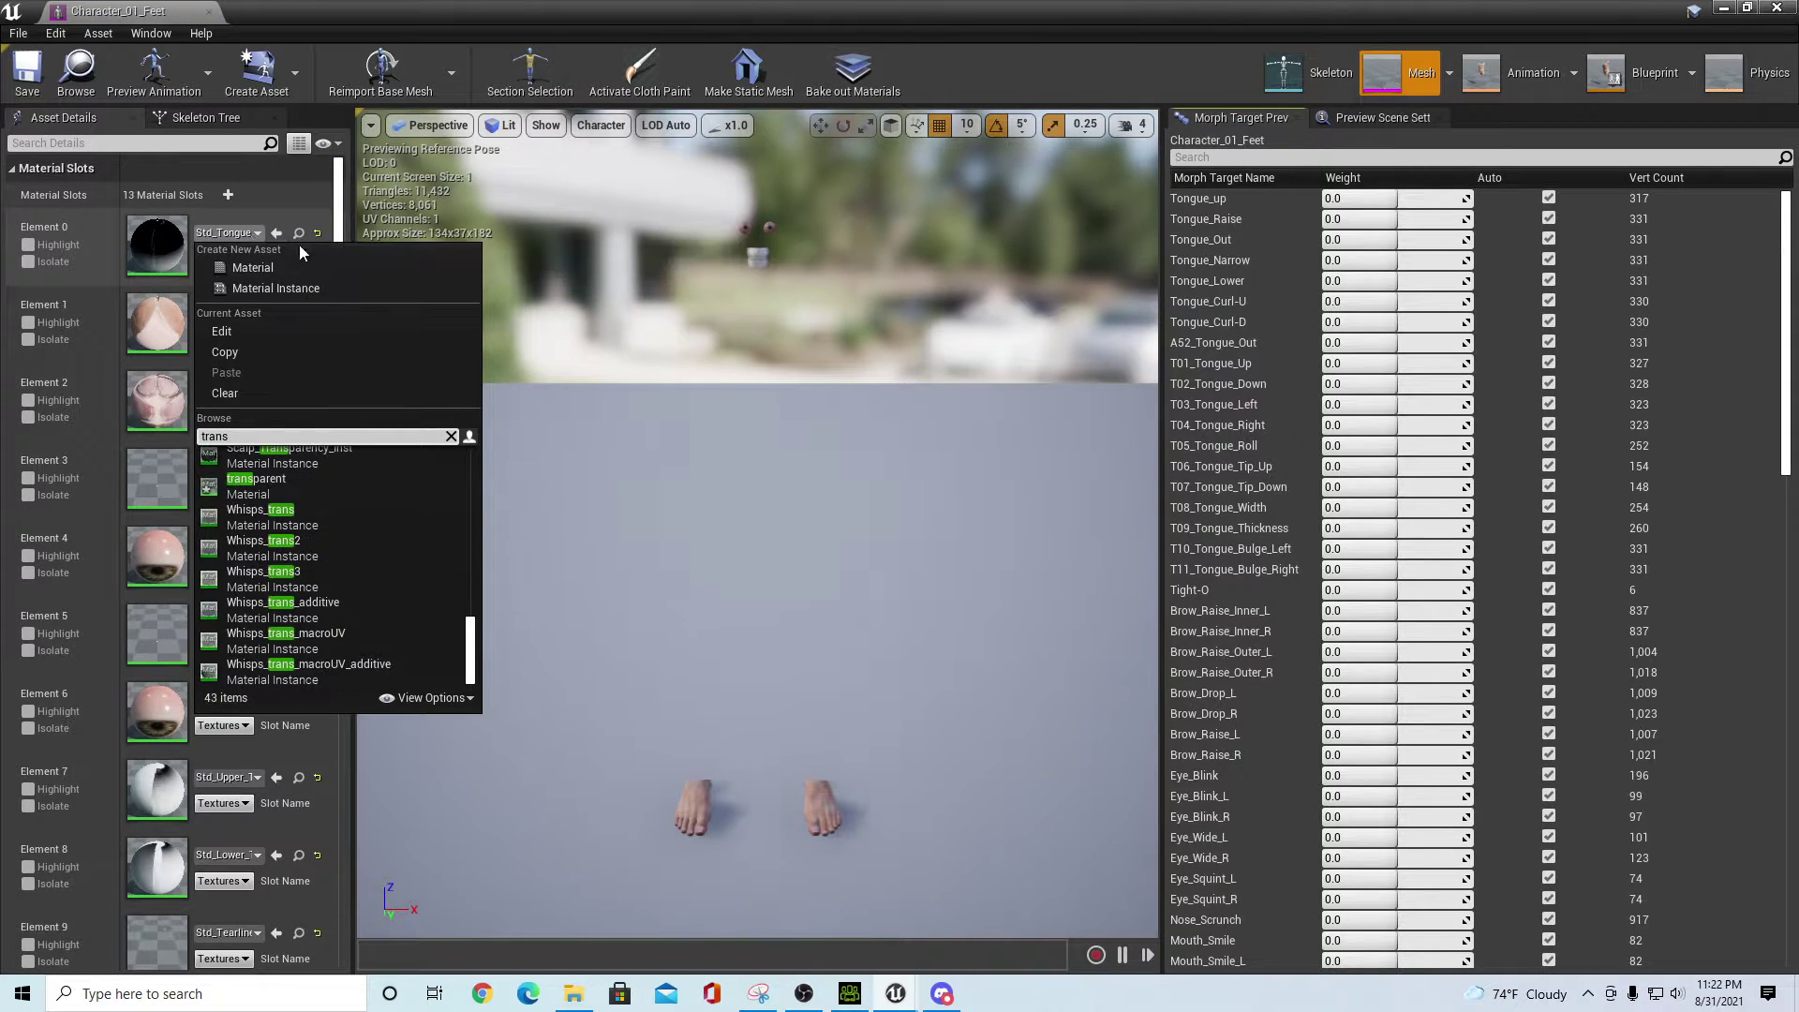
left_click(347, 486)
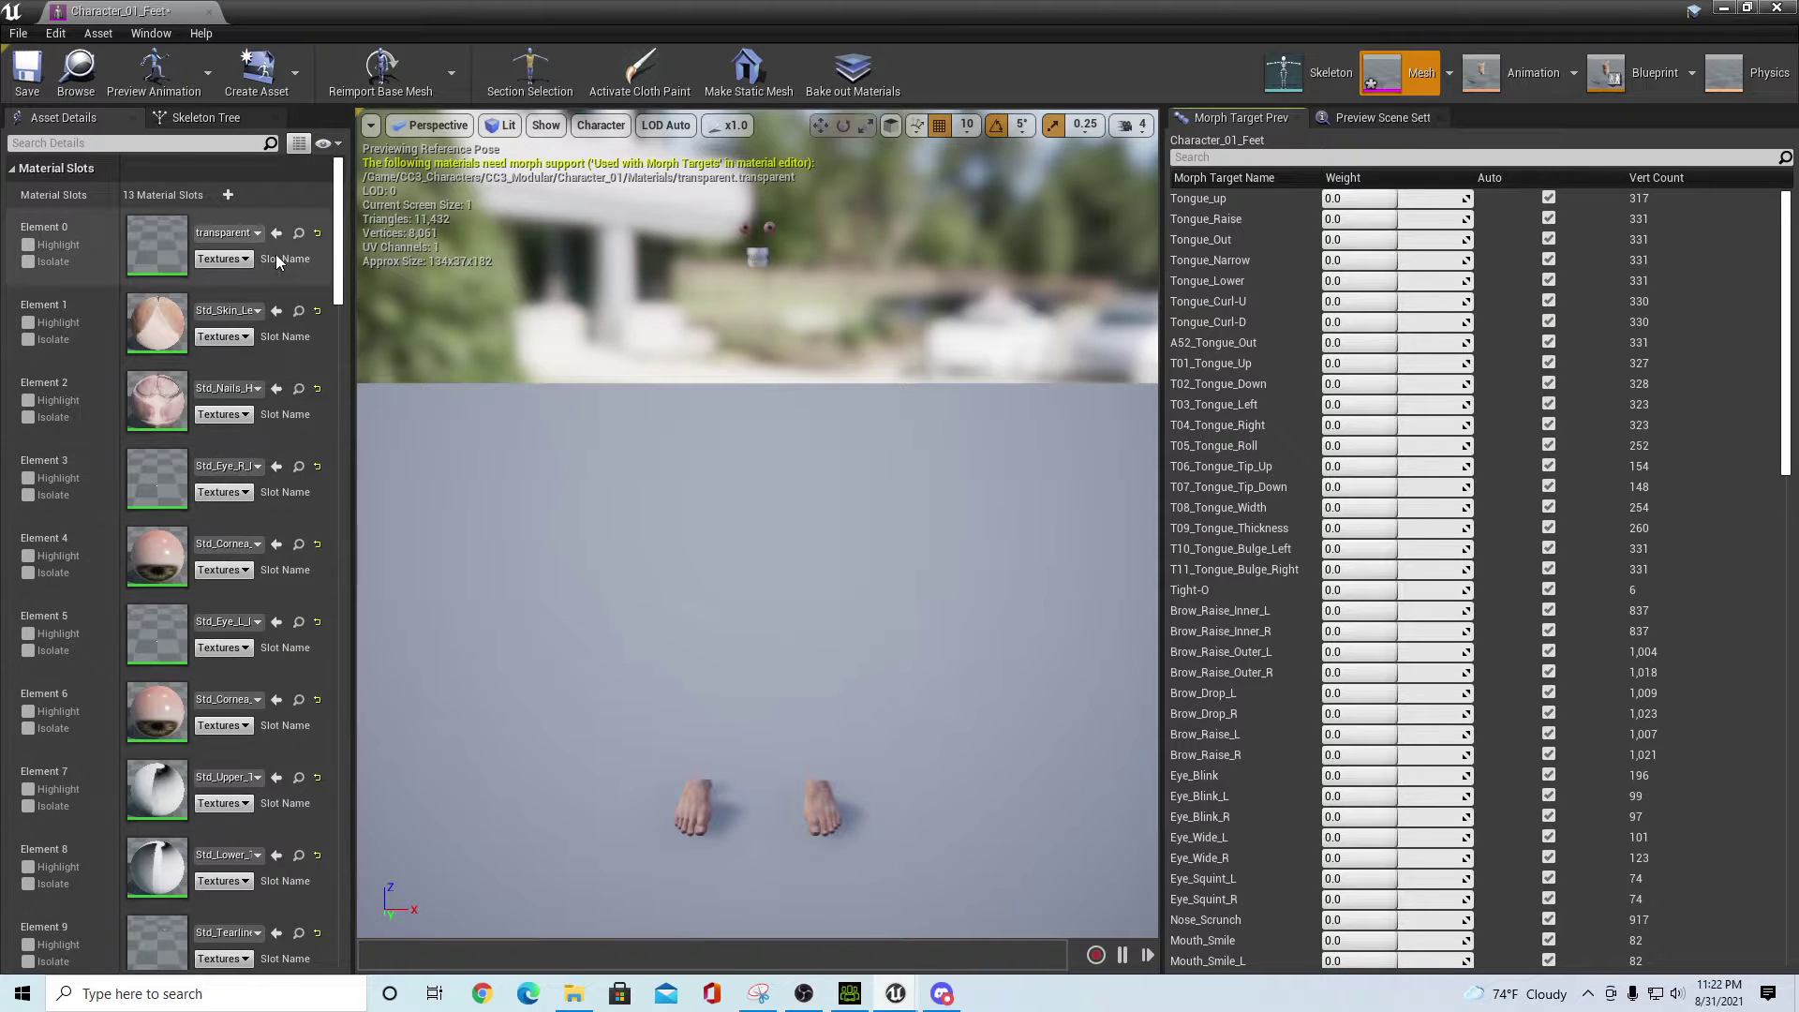
- Assign the transparent material to Elements 3 through 8 of the feet mesh, leaving the skin and nails slots as they are
left_click(274, 467)
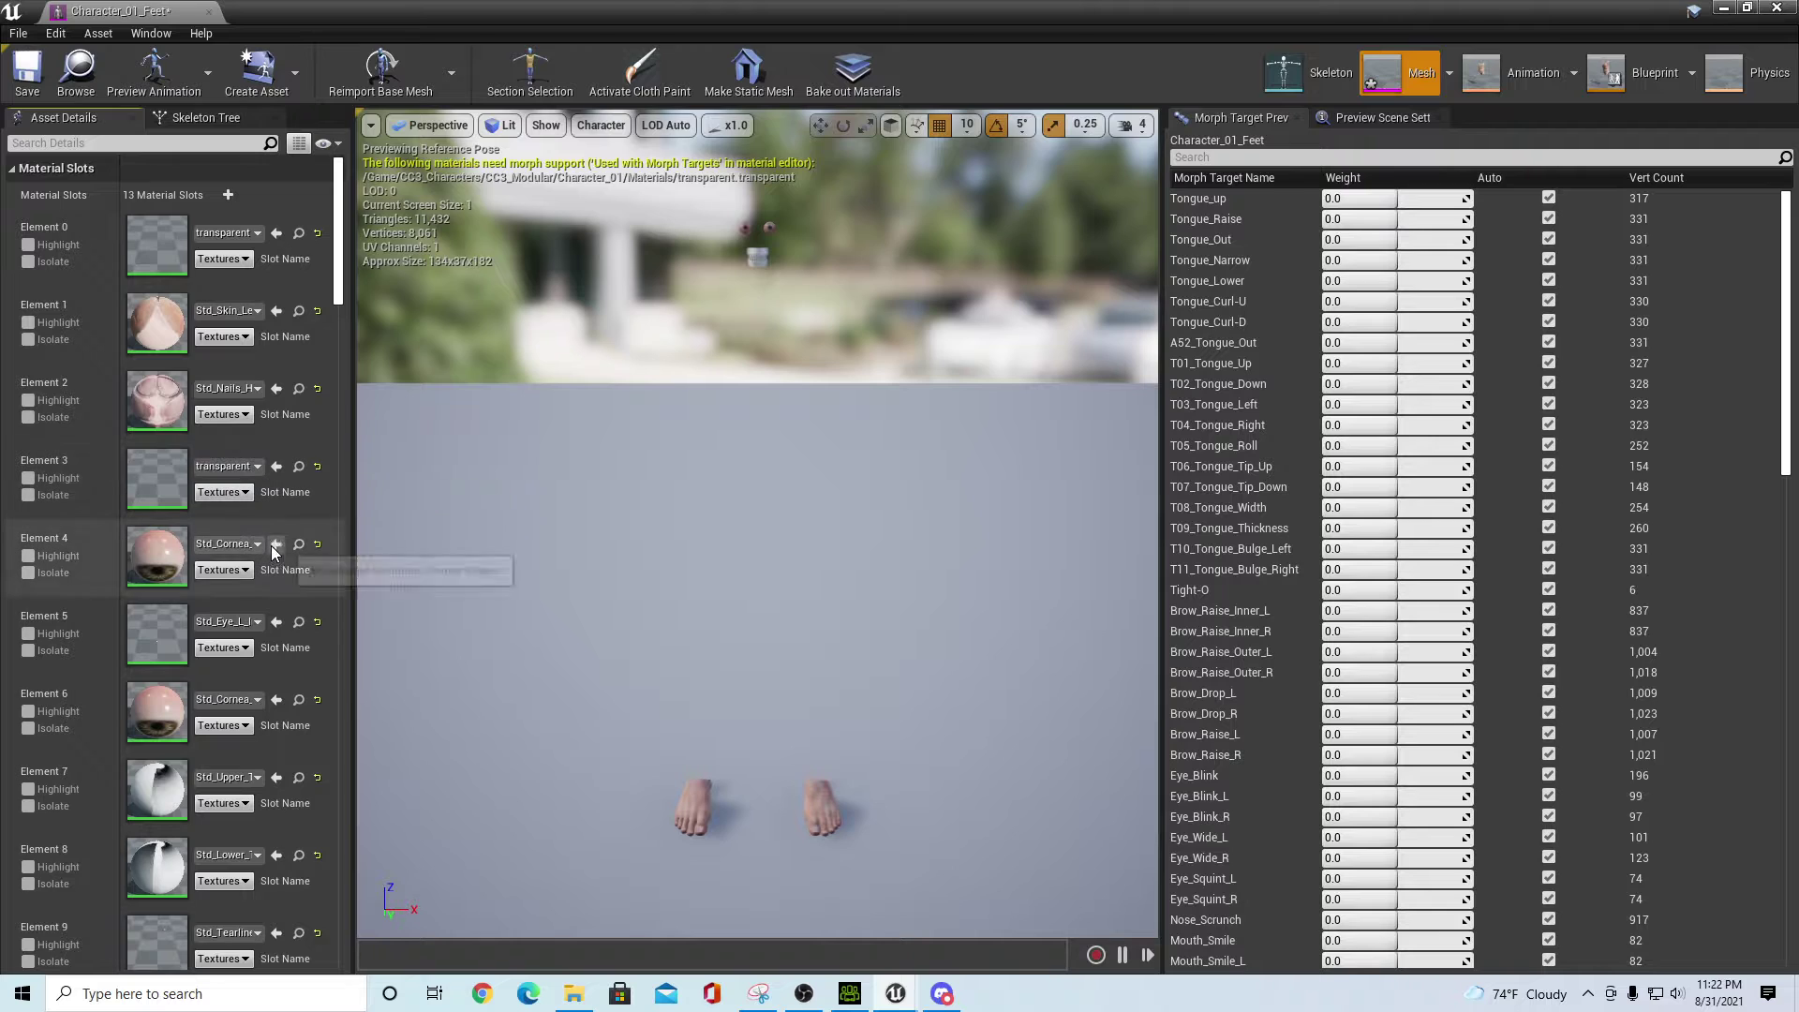
left_click(276, 622)
left_click(275, 700)
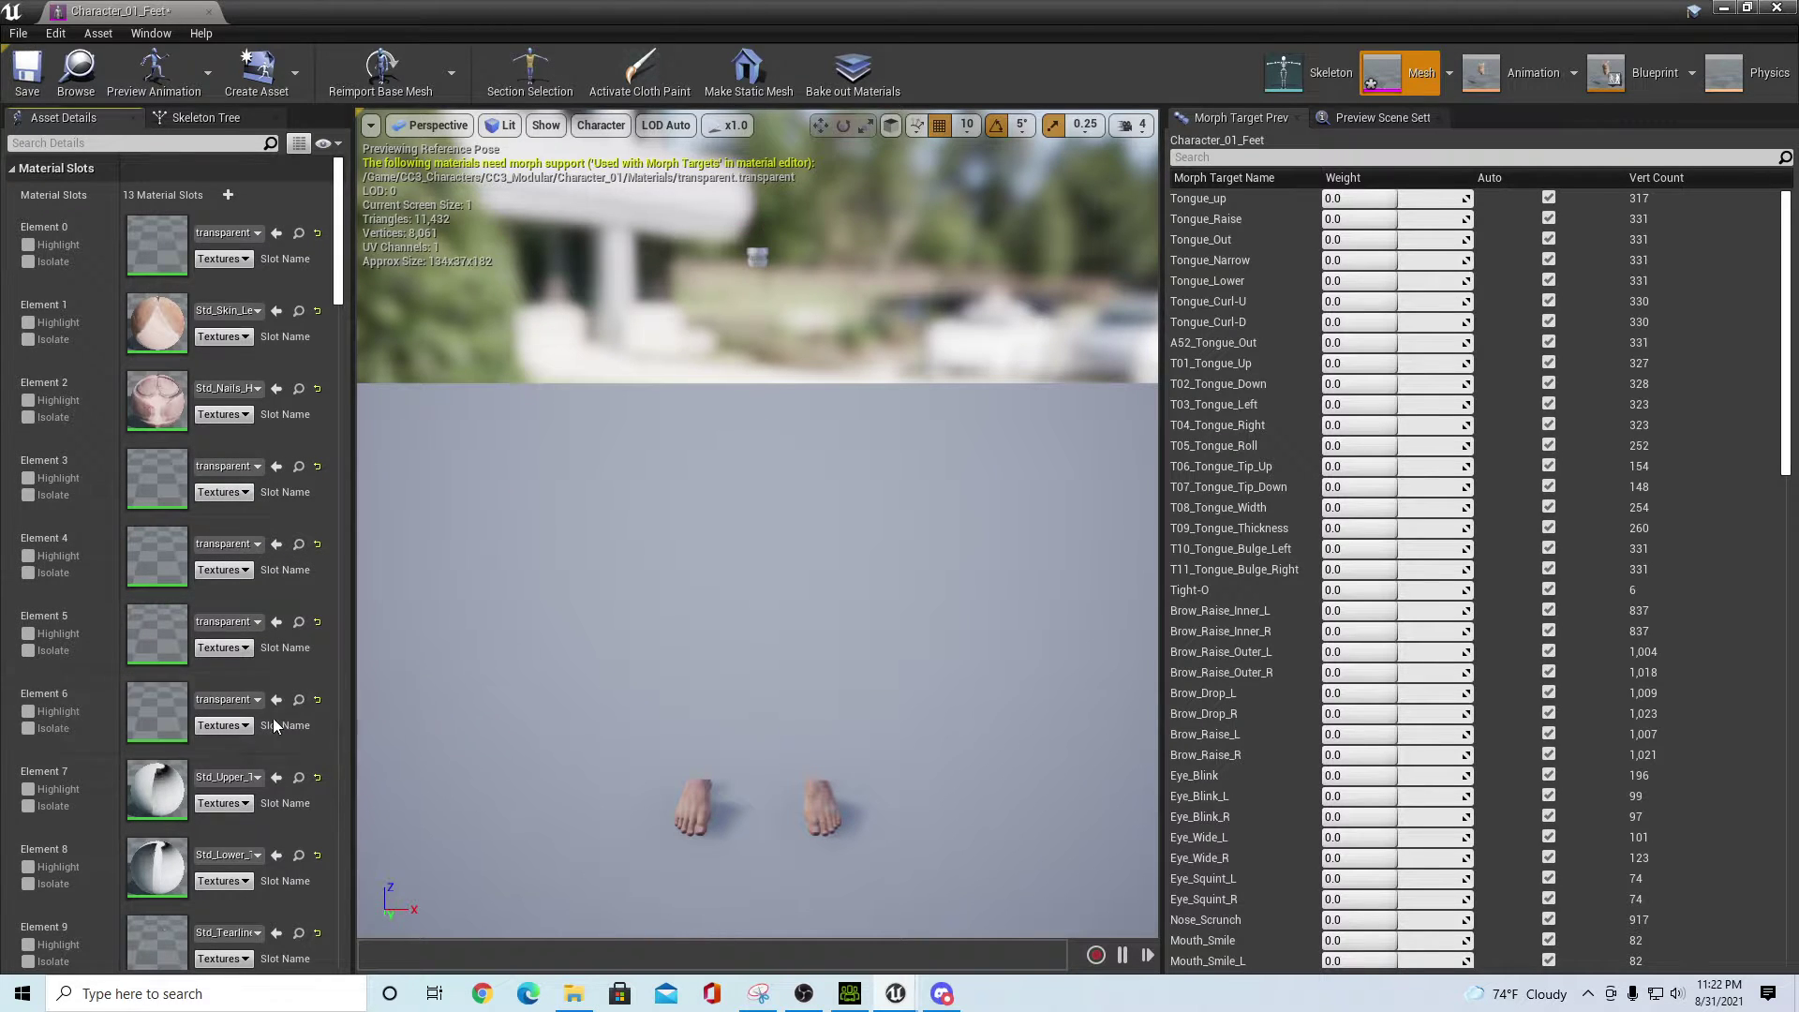
left_click(275, 778)
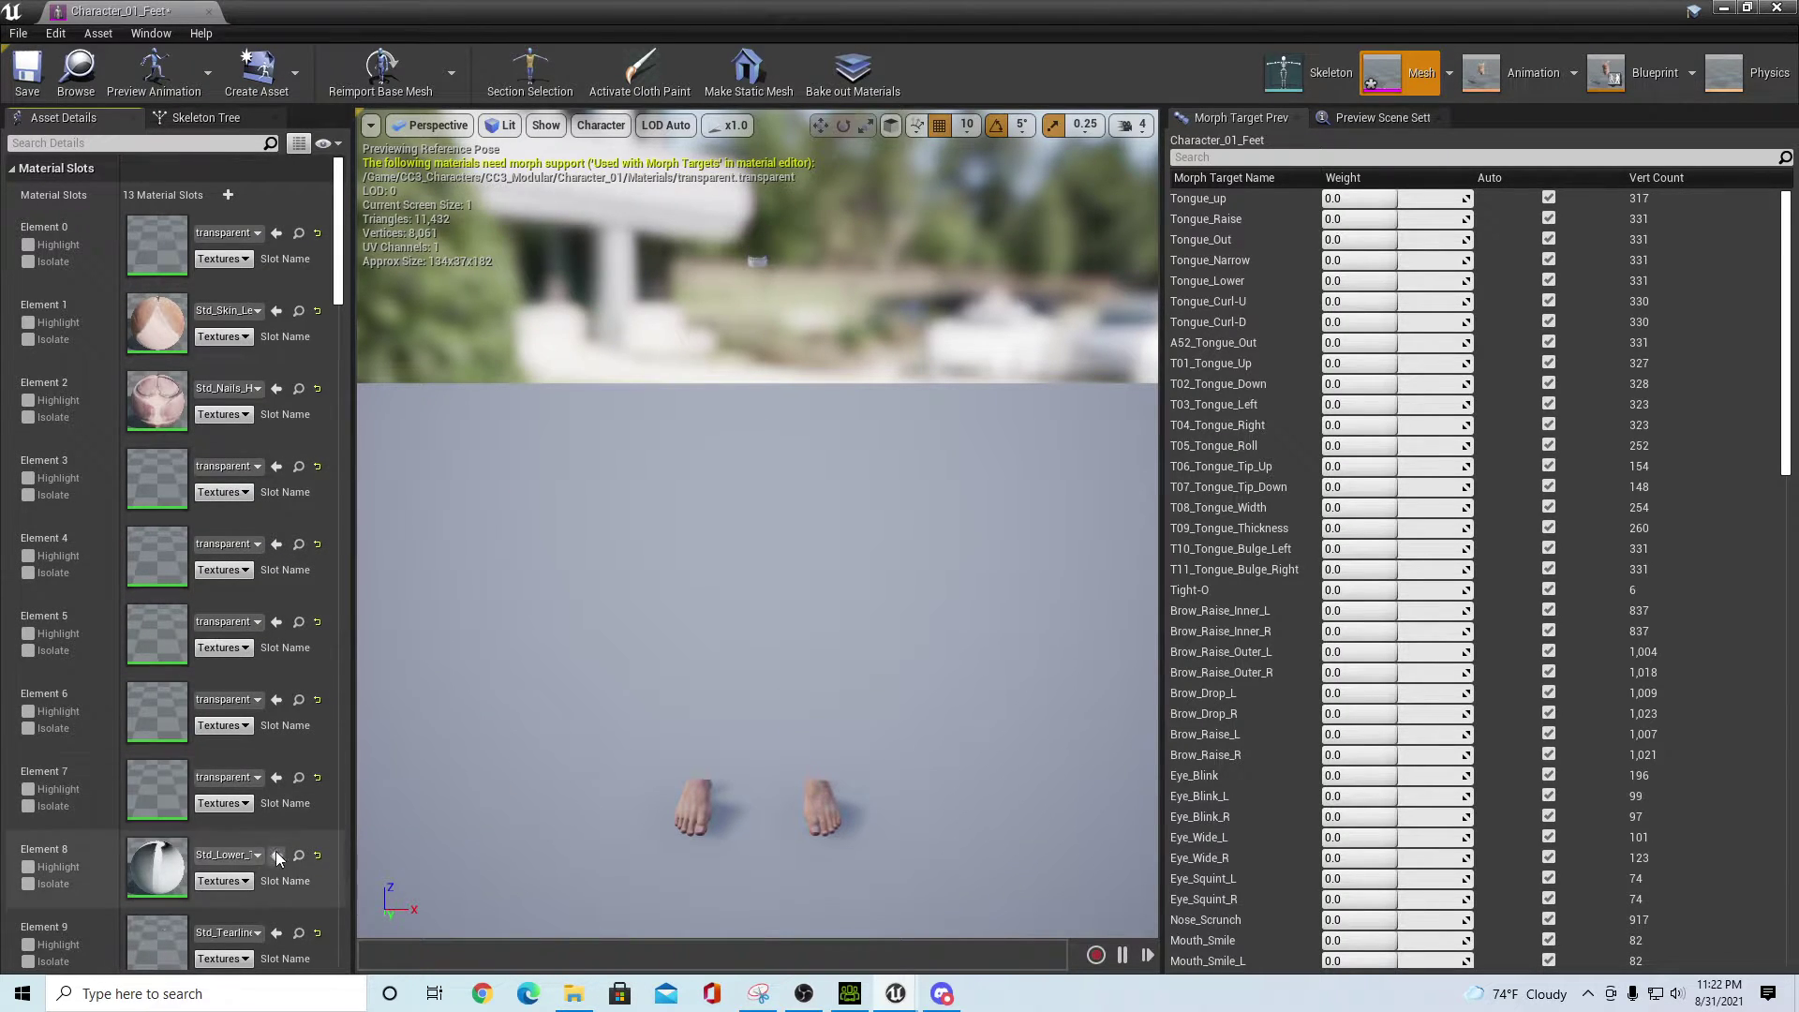
left_click(275, 856)
- Assign the transparent material to Elements 9 through 12 of the feet mesh, locate the material in the Content Browser and close the mesh editor
scroll(291, 653, "down", 1)
scroll(311, 645, "down", 6)
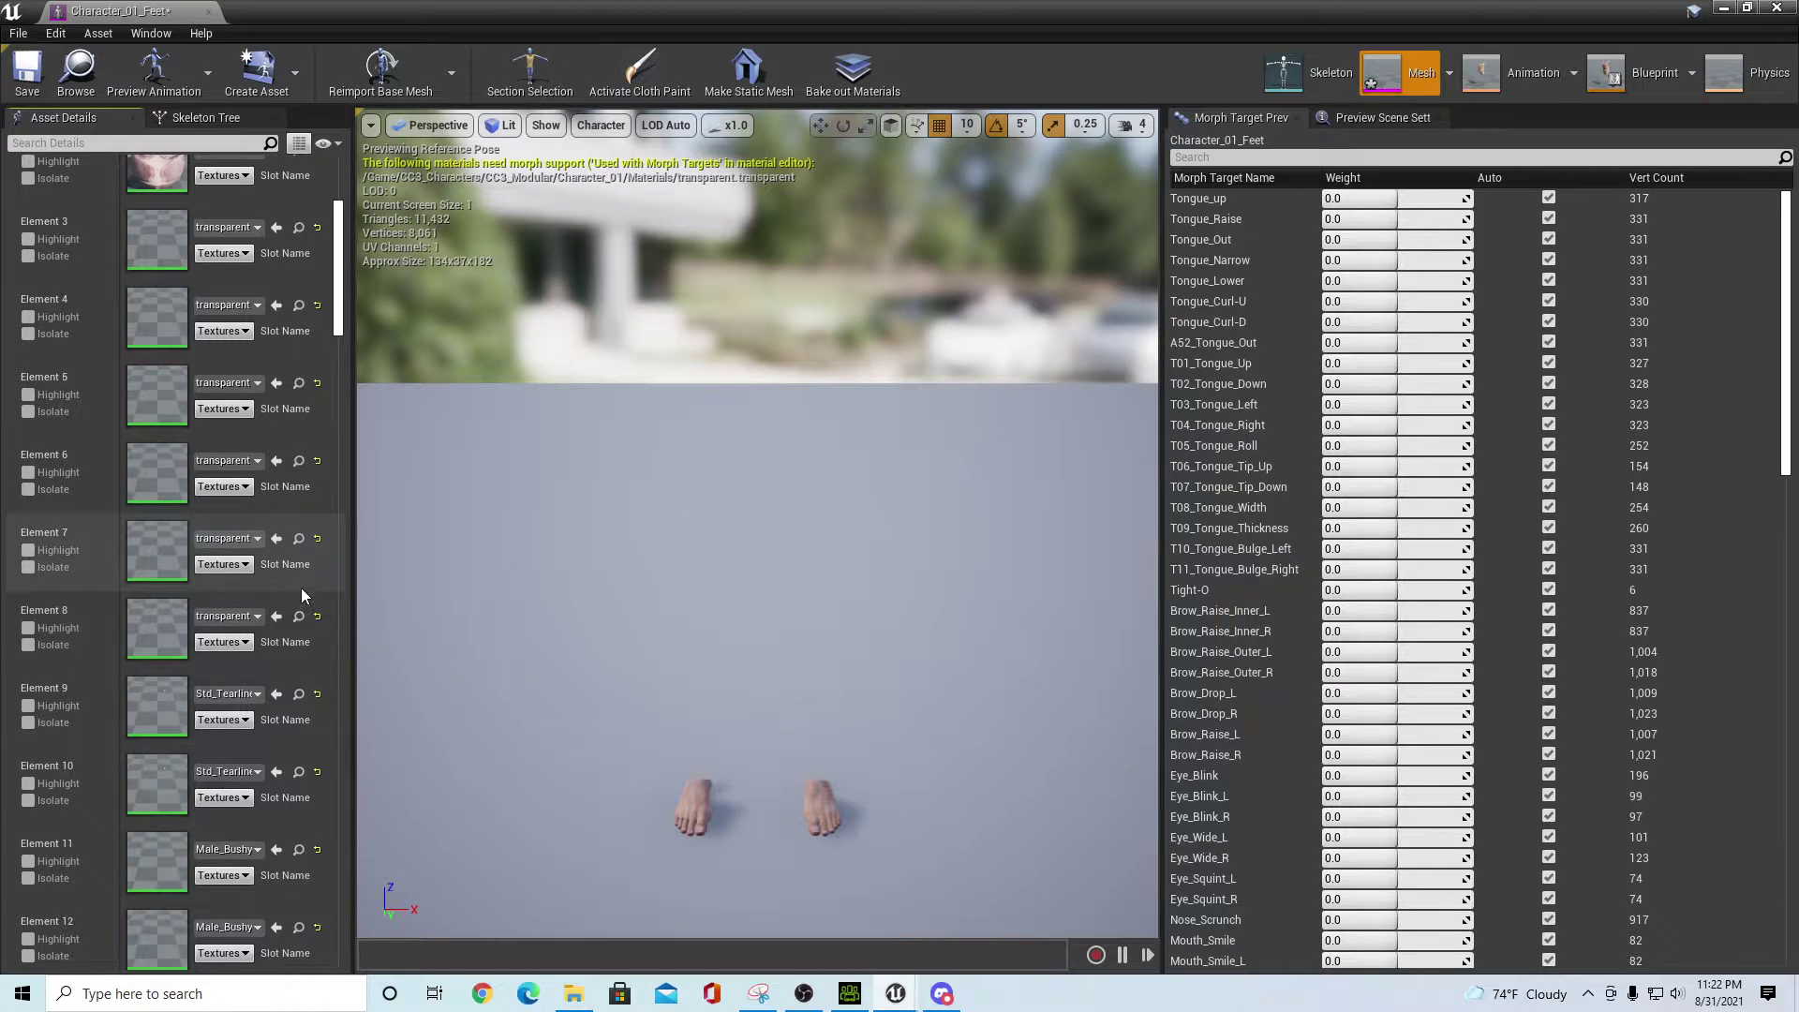
left_click(275, 697)
left_click(275, 774)
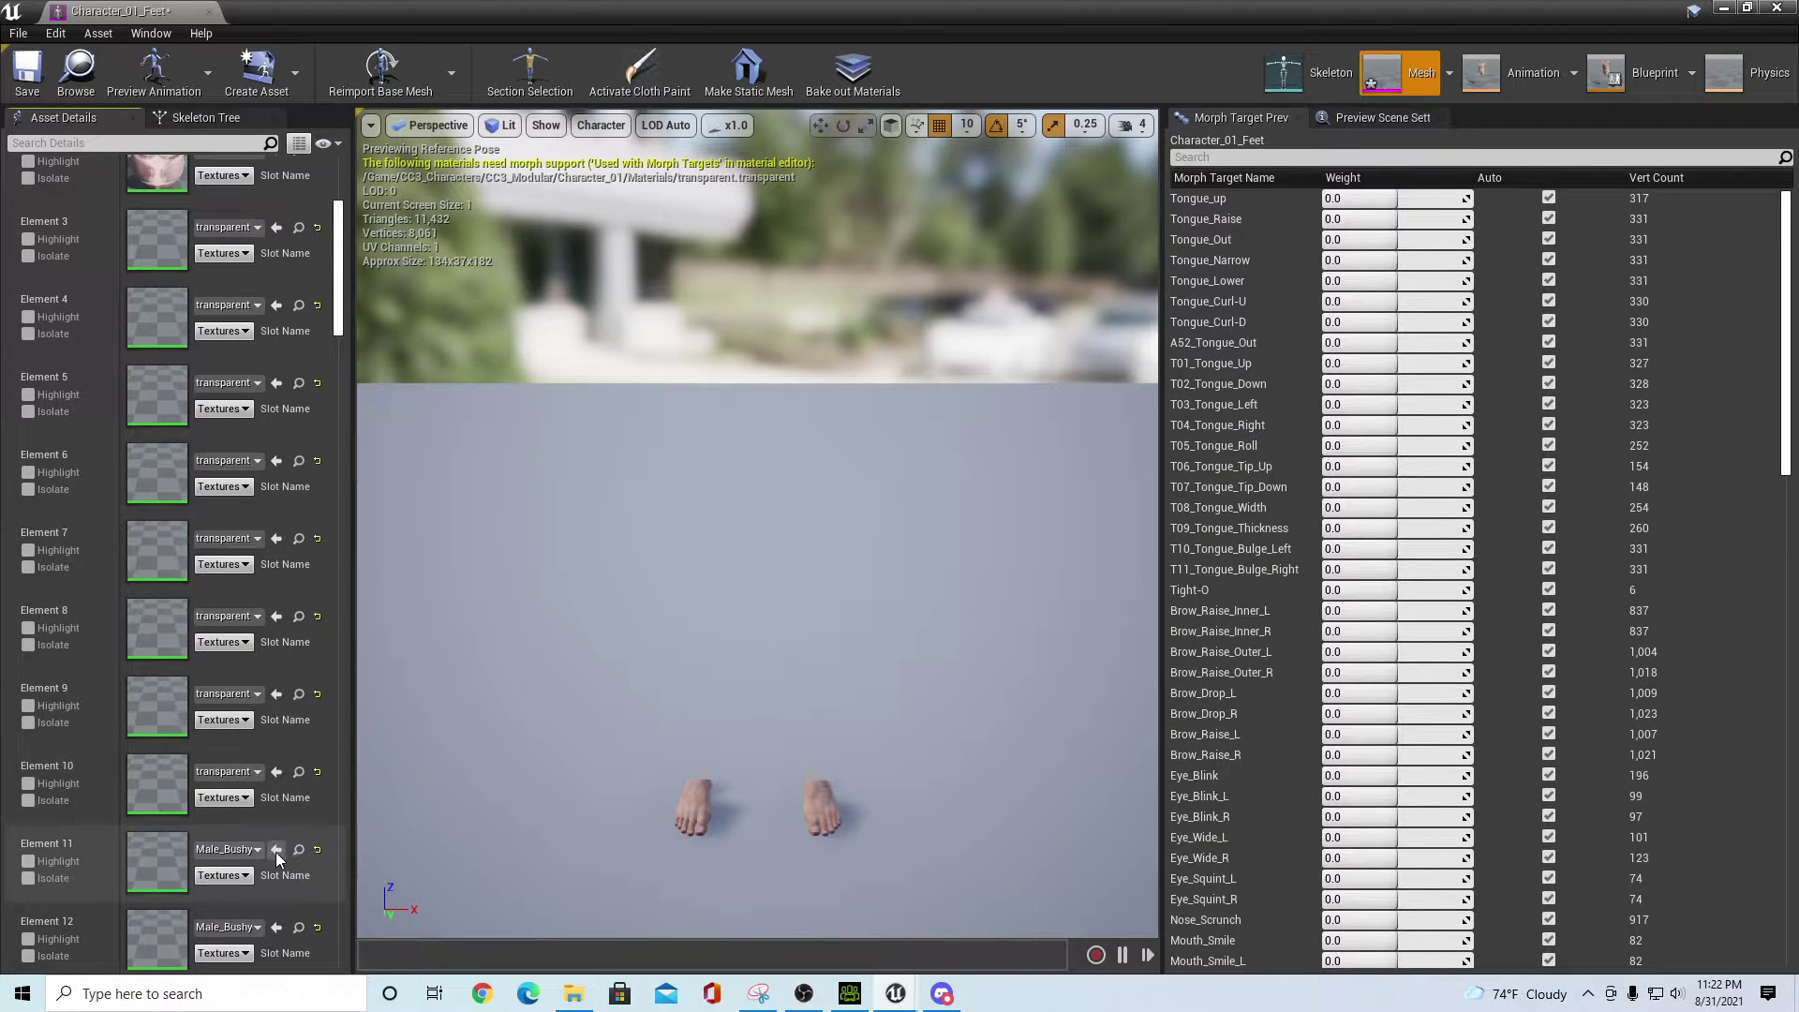
left_click(275, 850)
scroll(286, 820, "down", 4)
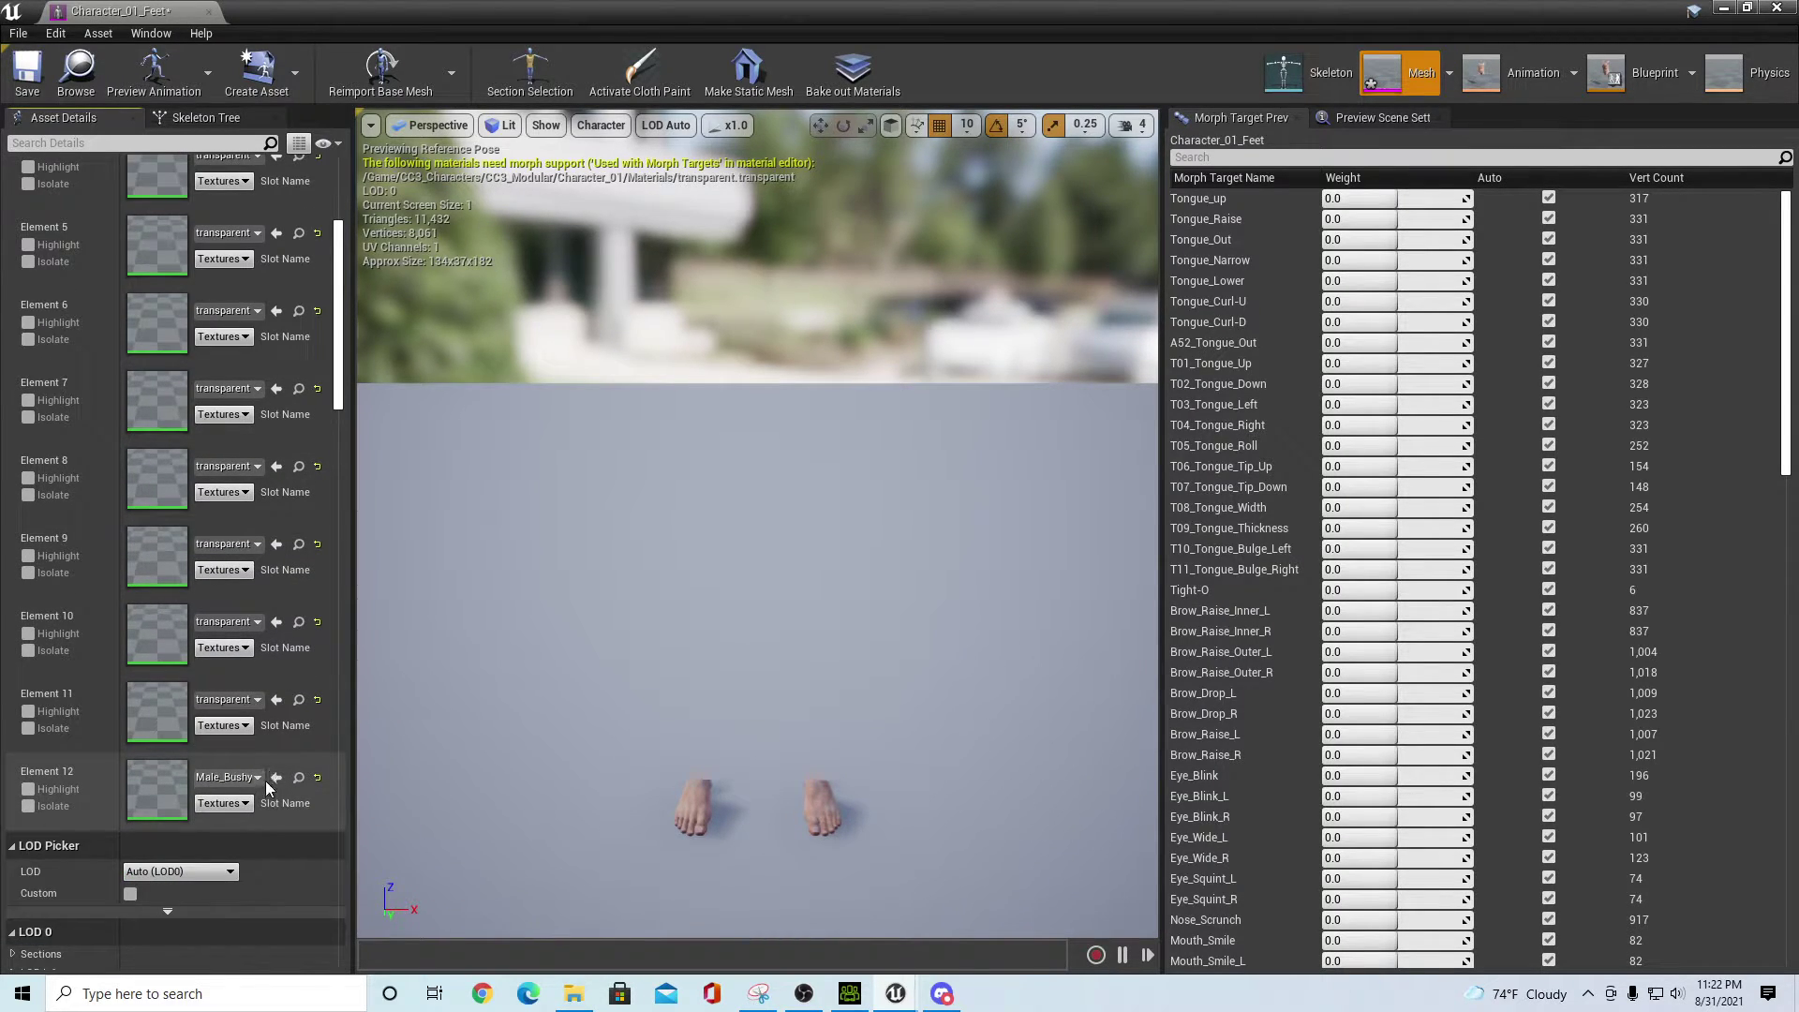
left_click(276, 777)
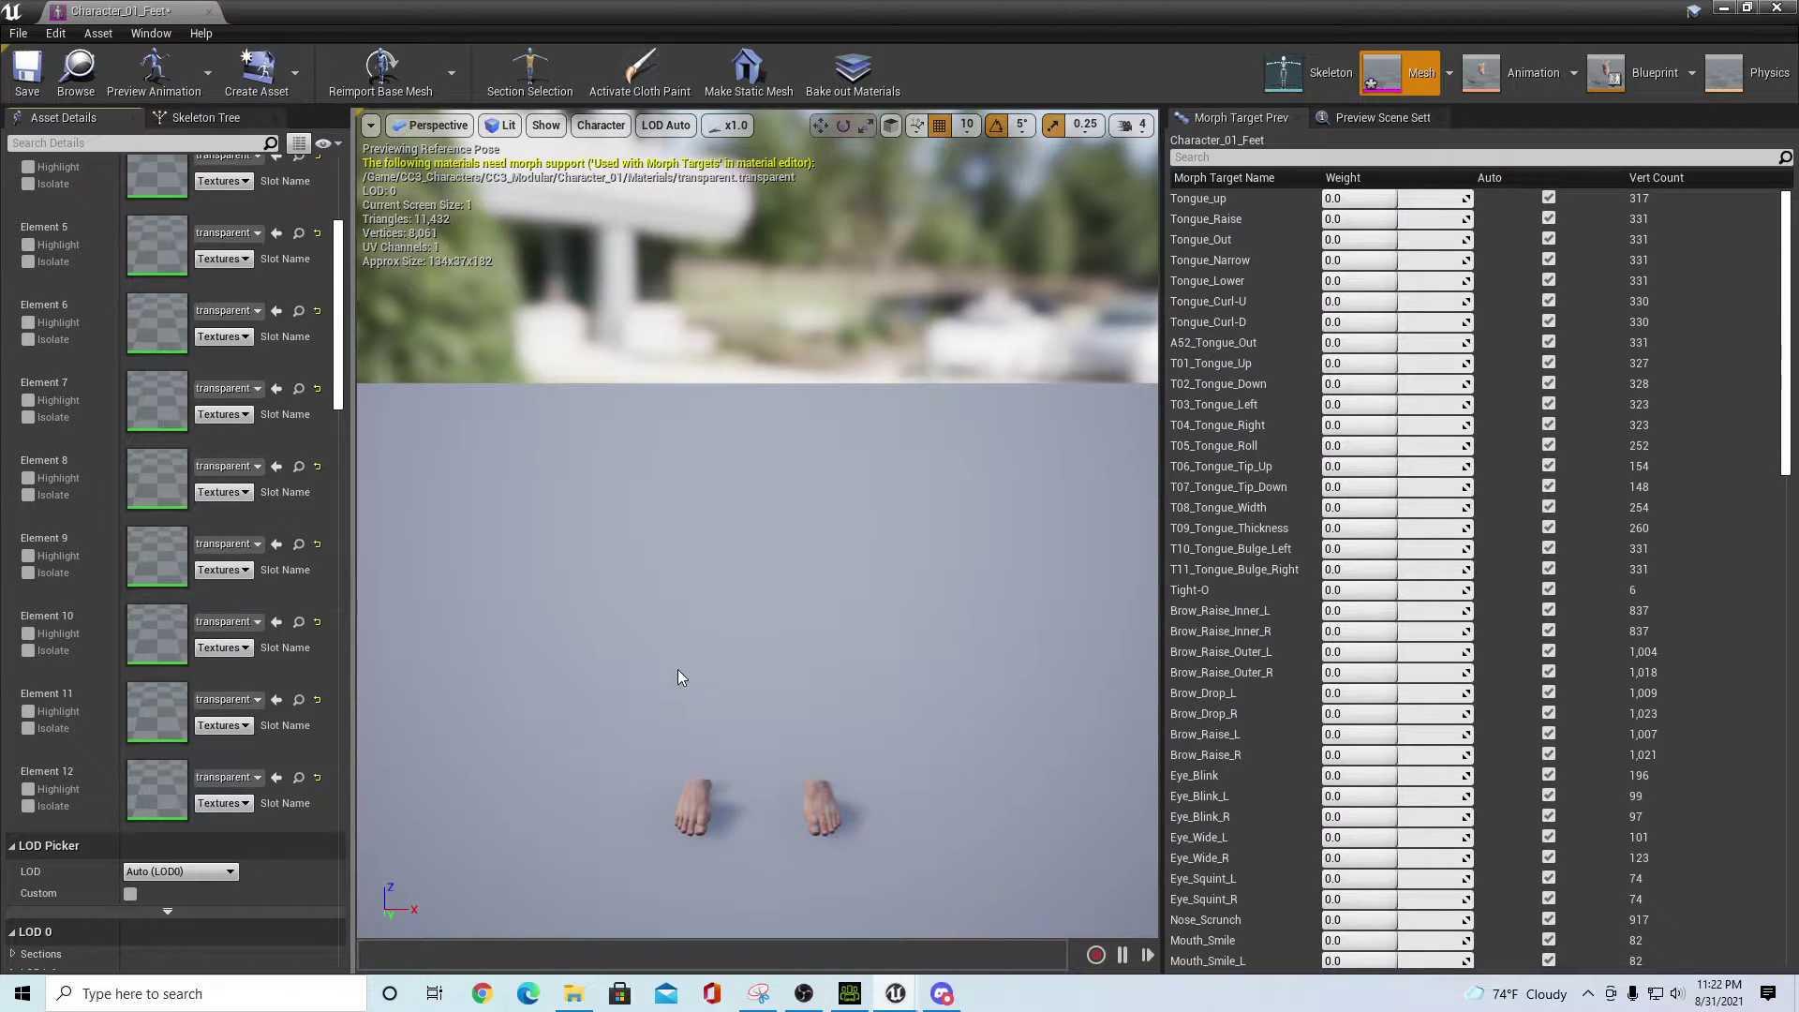
scroll(163, 580, "up", 6)
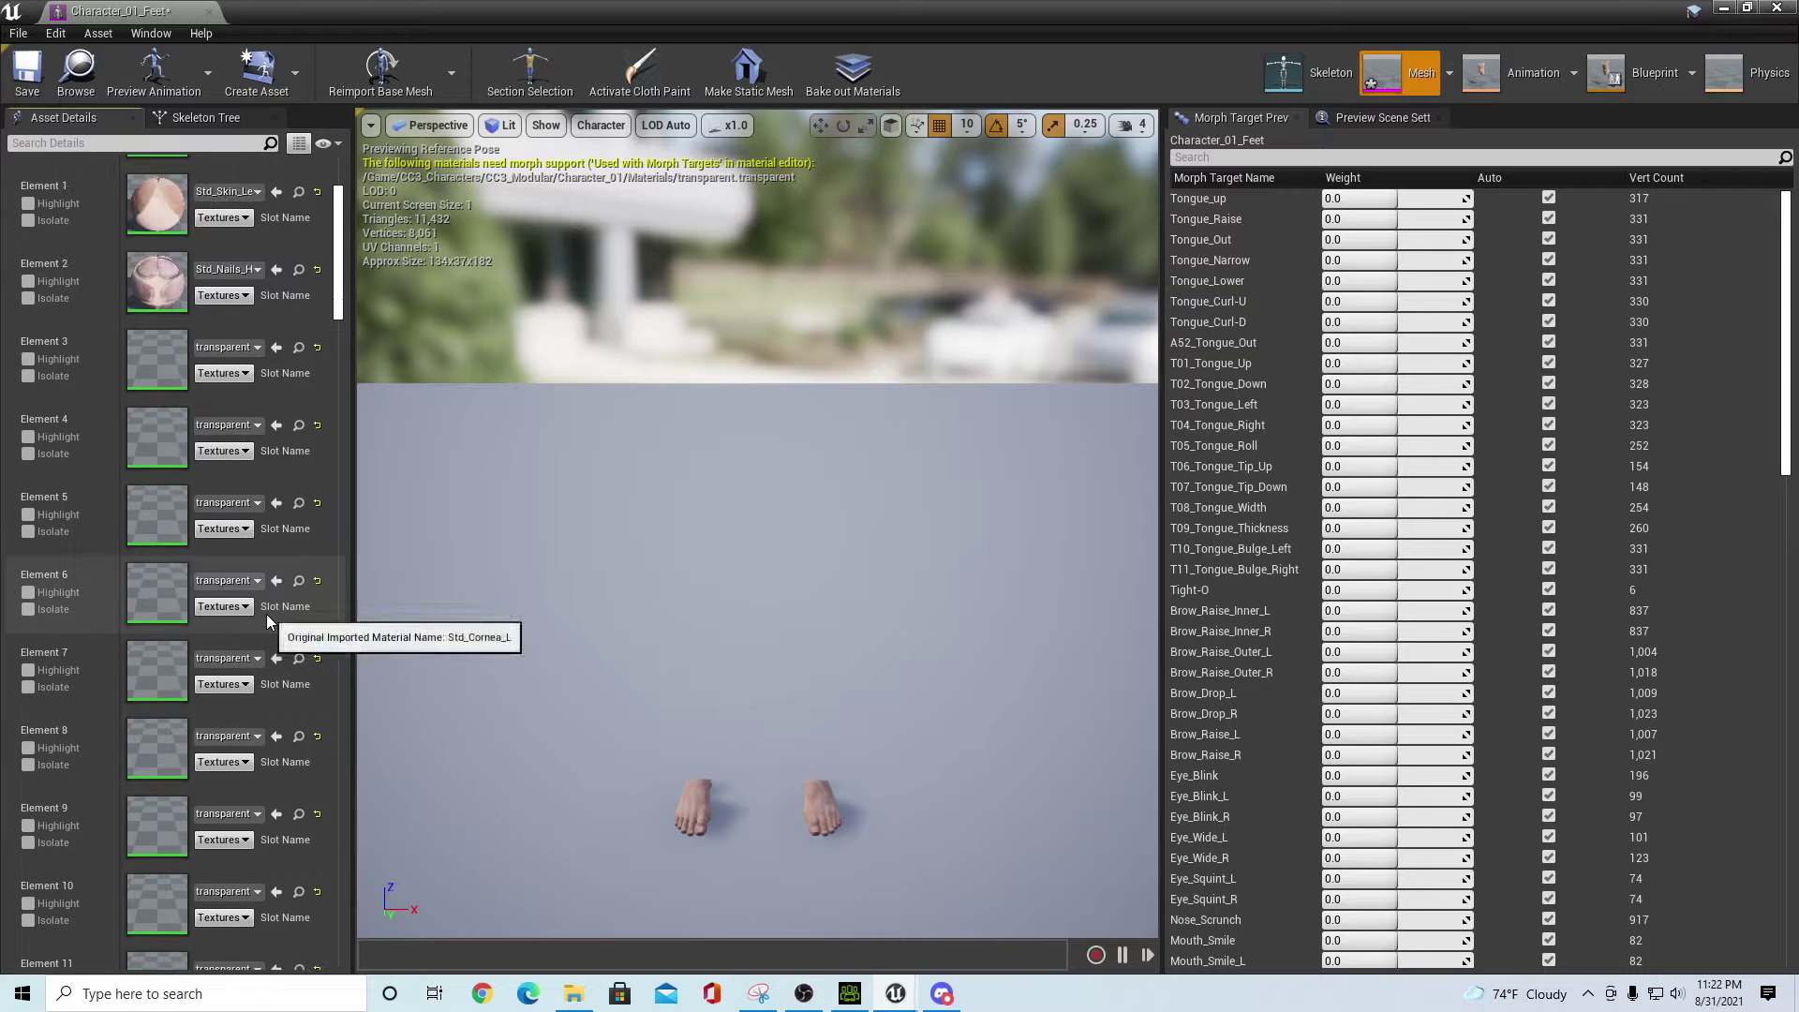
scroll(249, 616, "up", 1)
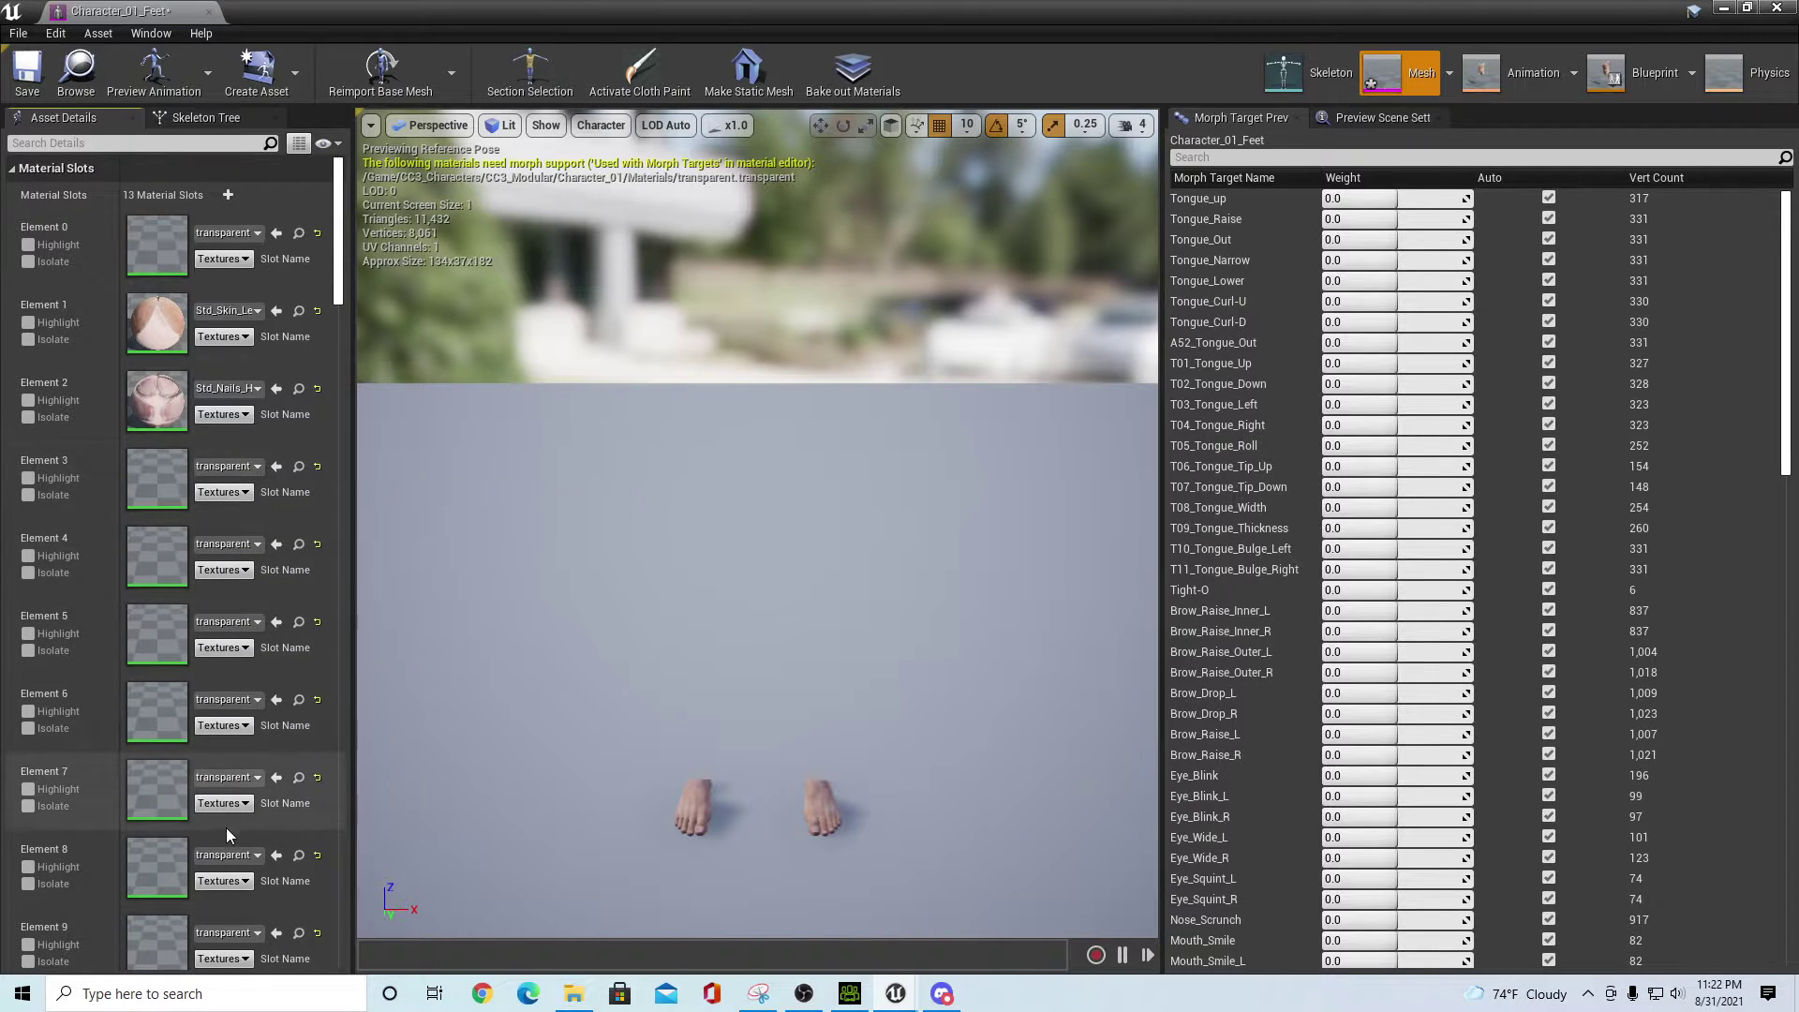
left_click(298, 232)
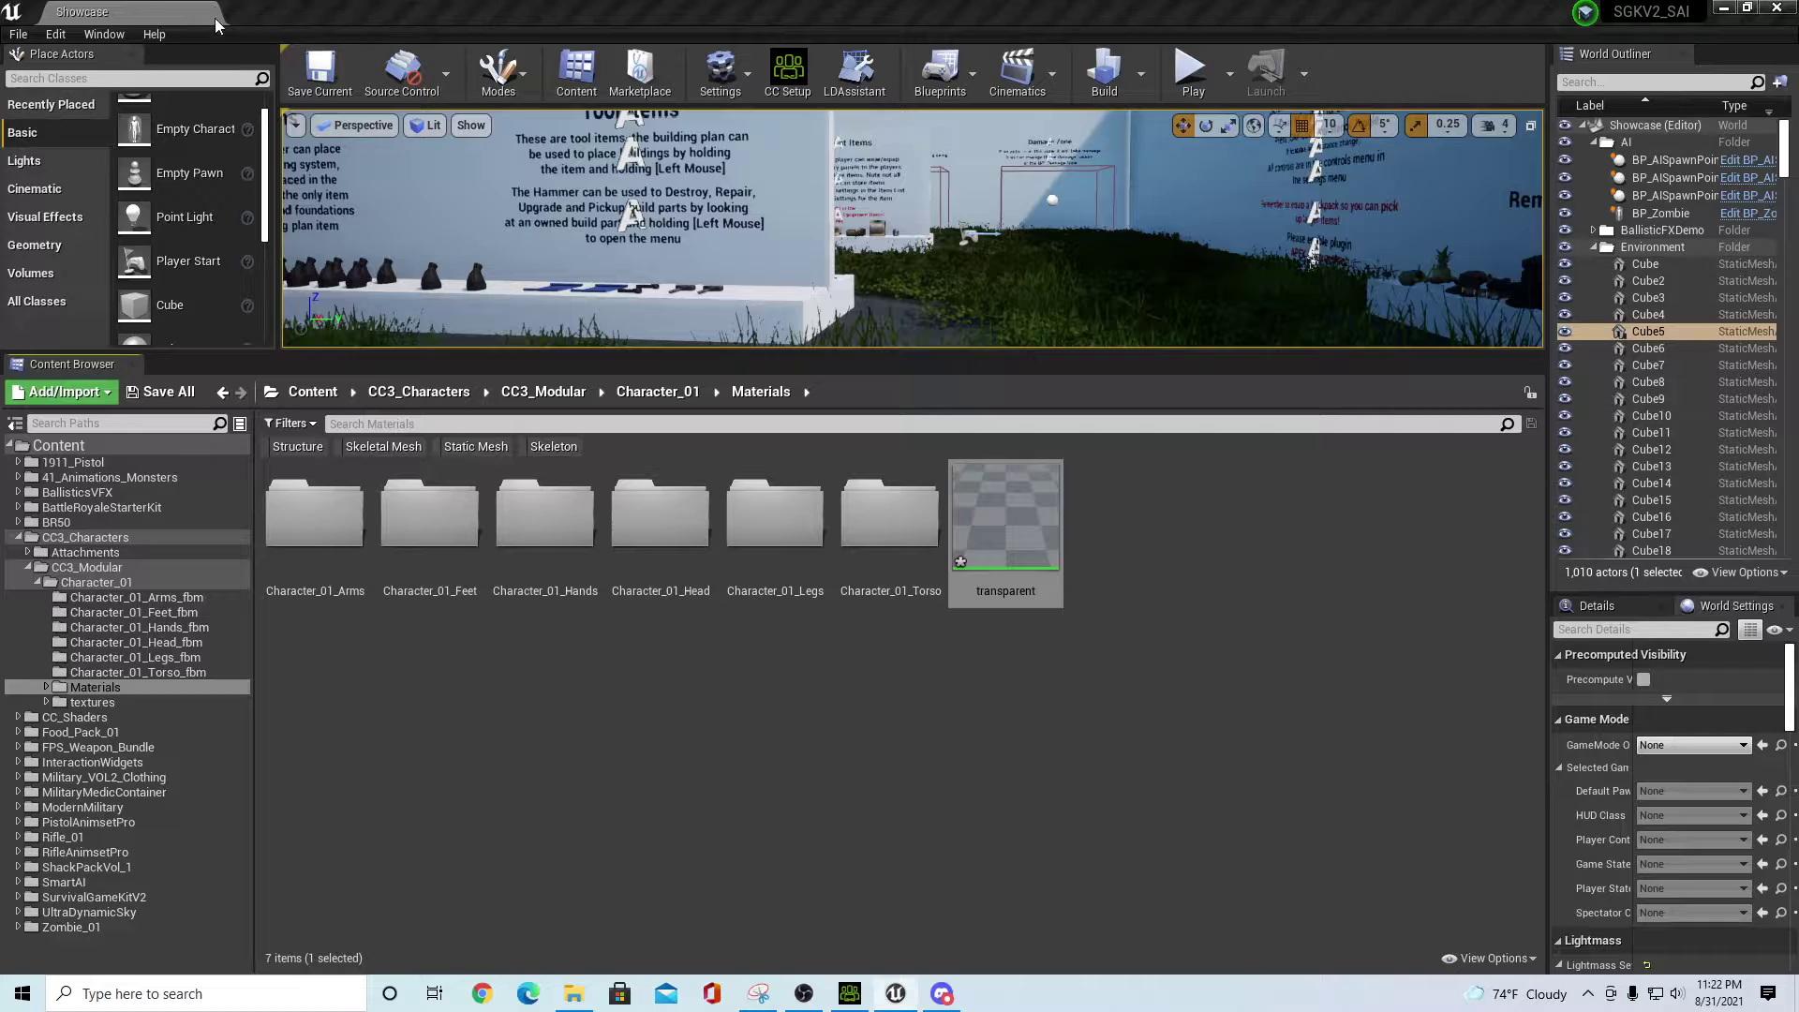
- Open the Character_01_Hands skeletal mesh from the Character_01 folder and assign the transparent material to Element 0
left_click(188, 582)
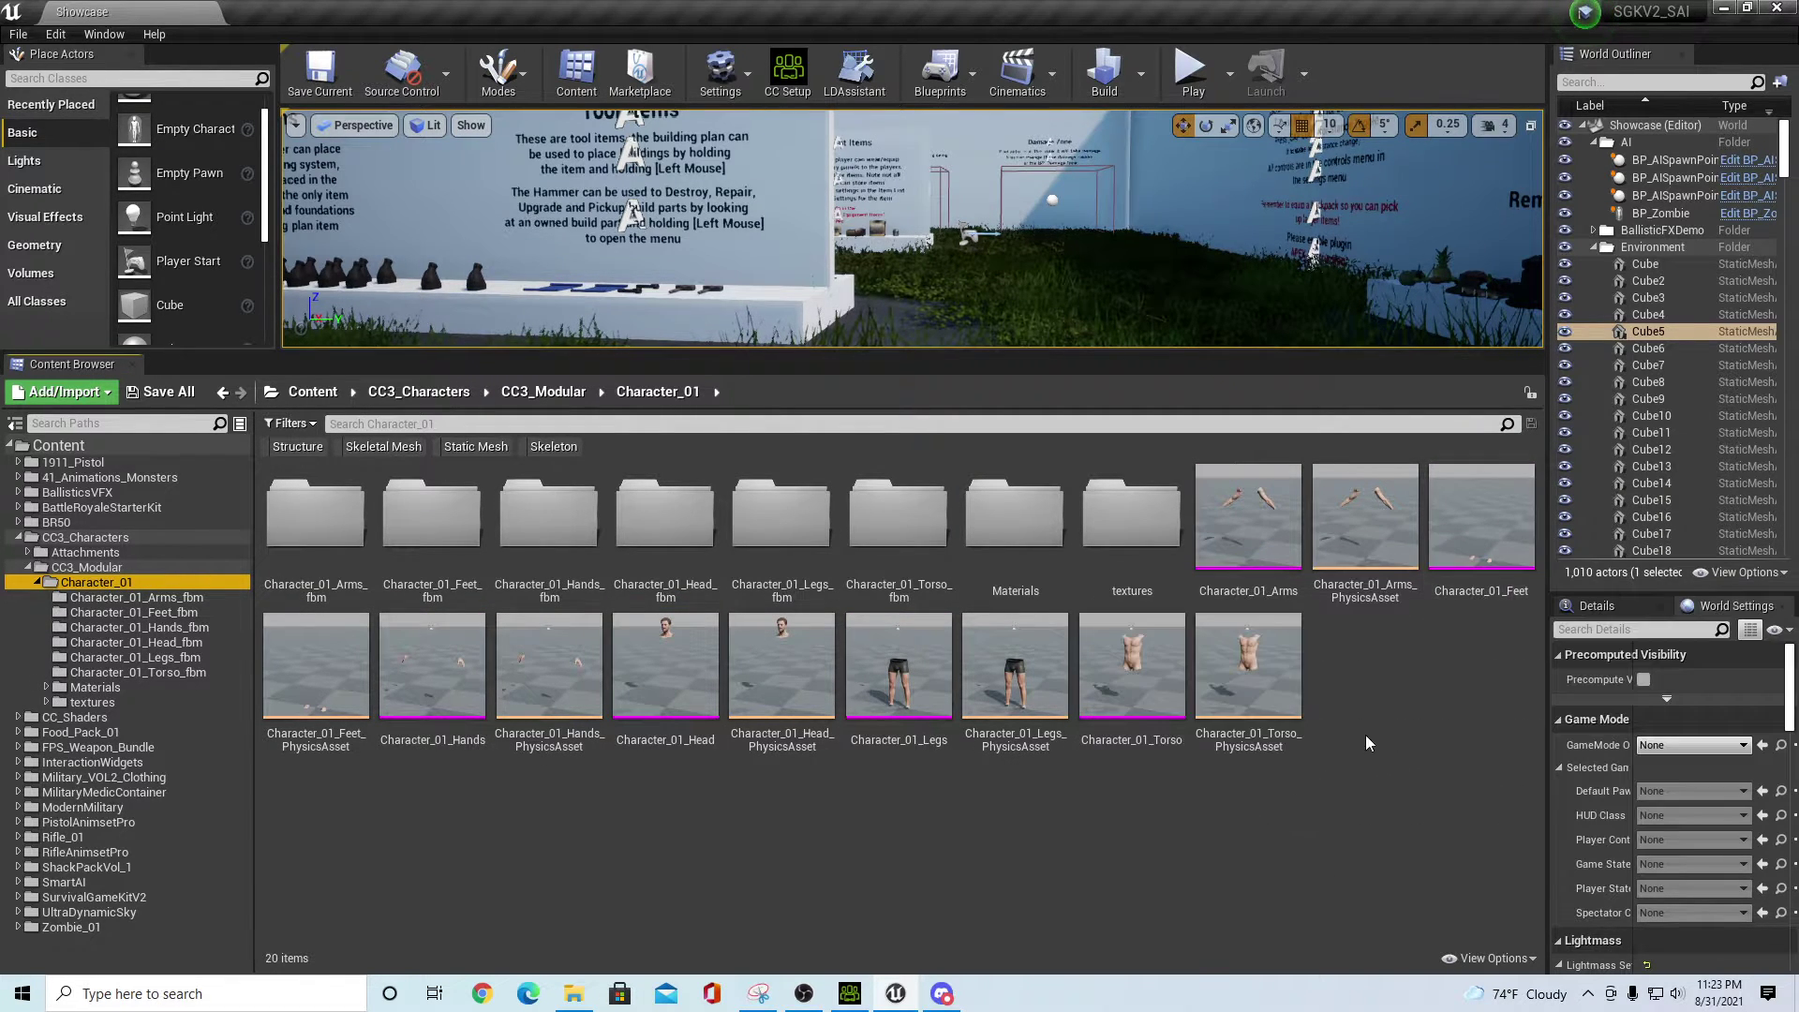
double_click(427, 667)
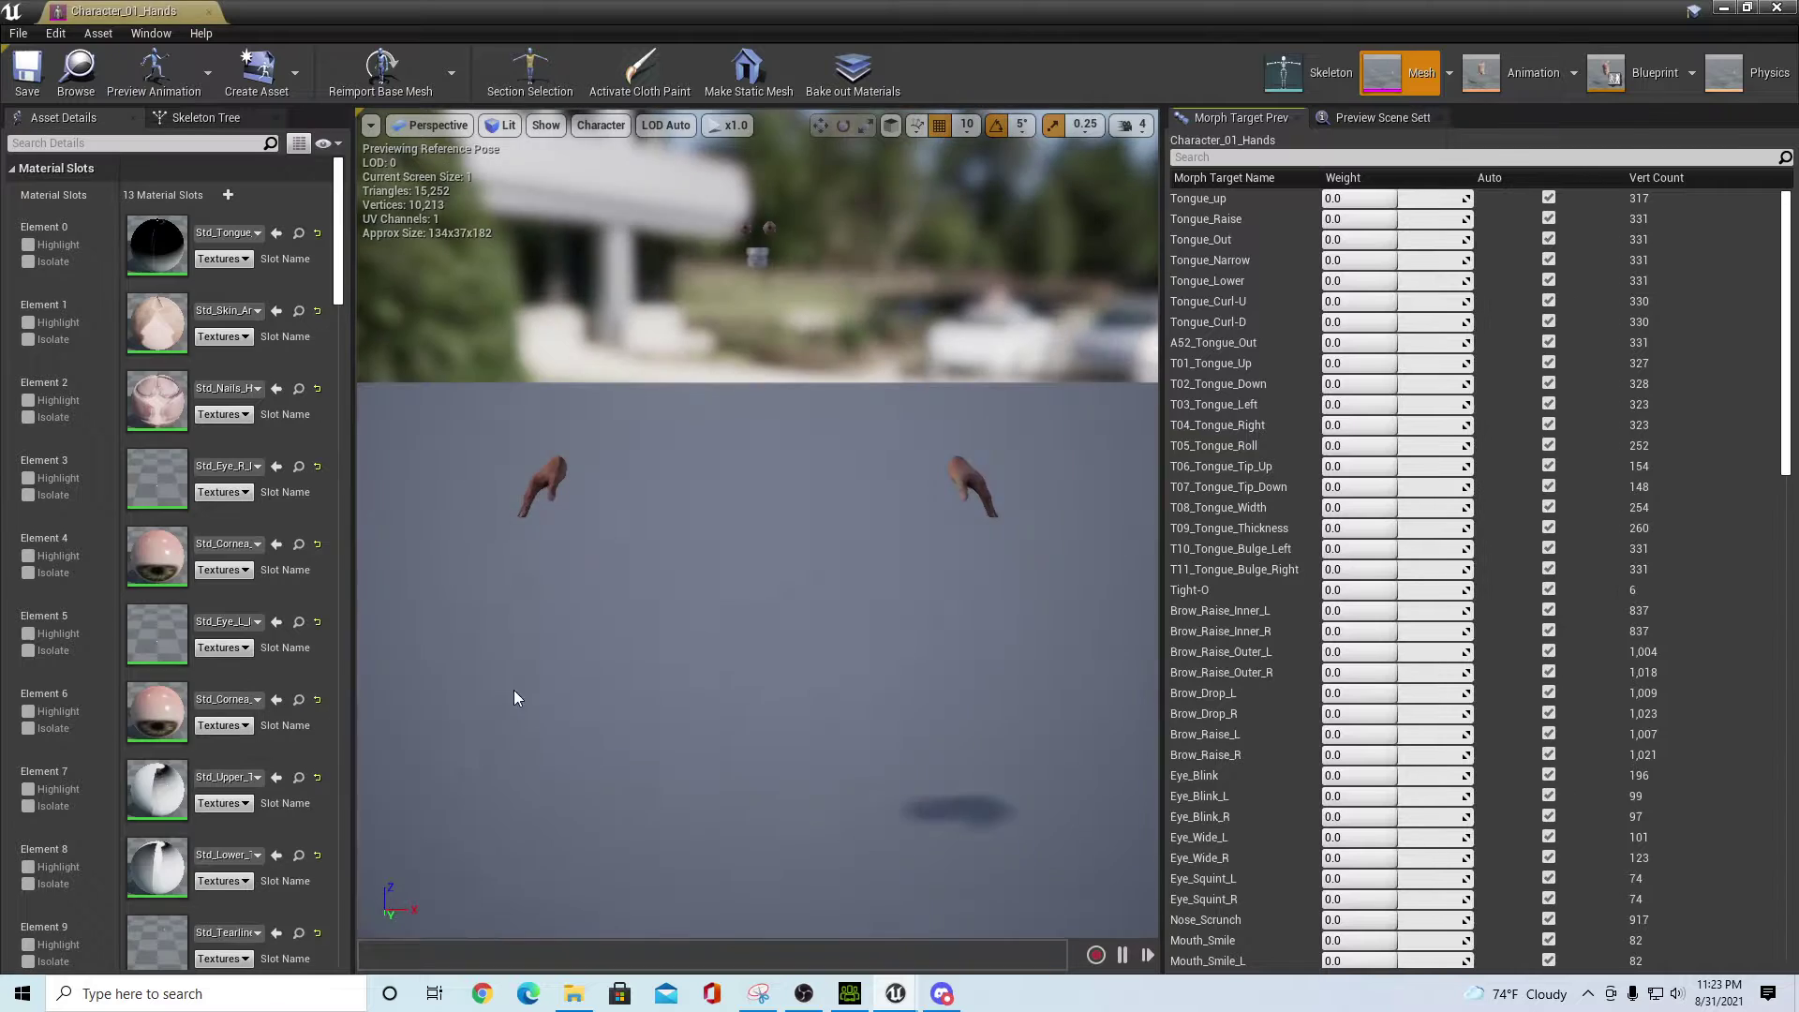
left_click(247, 232)
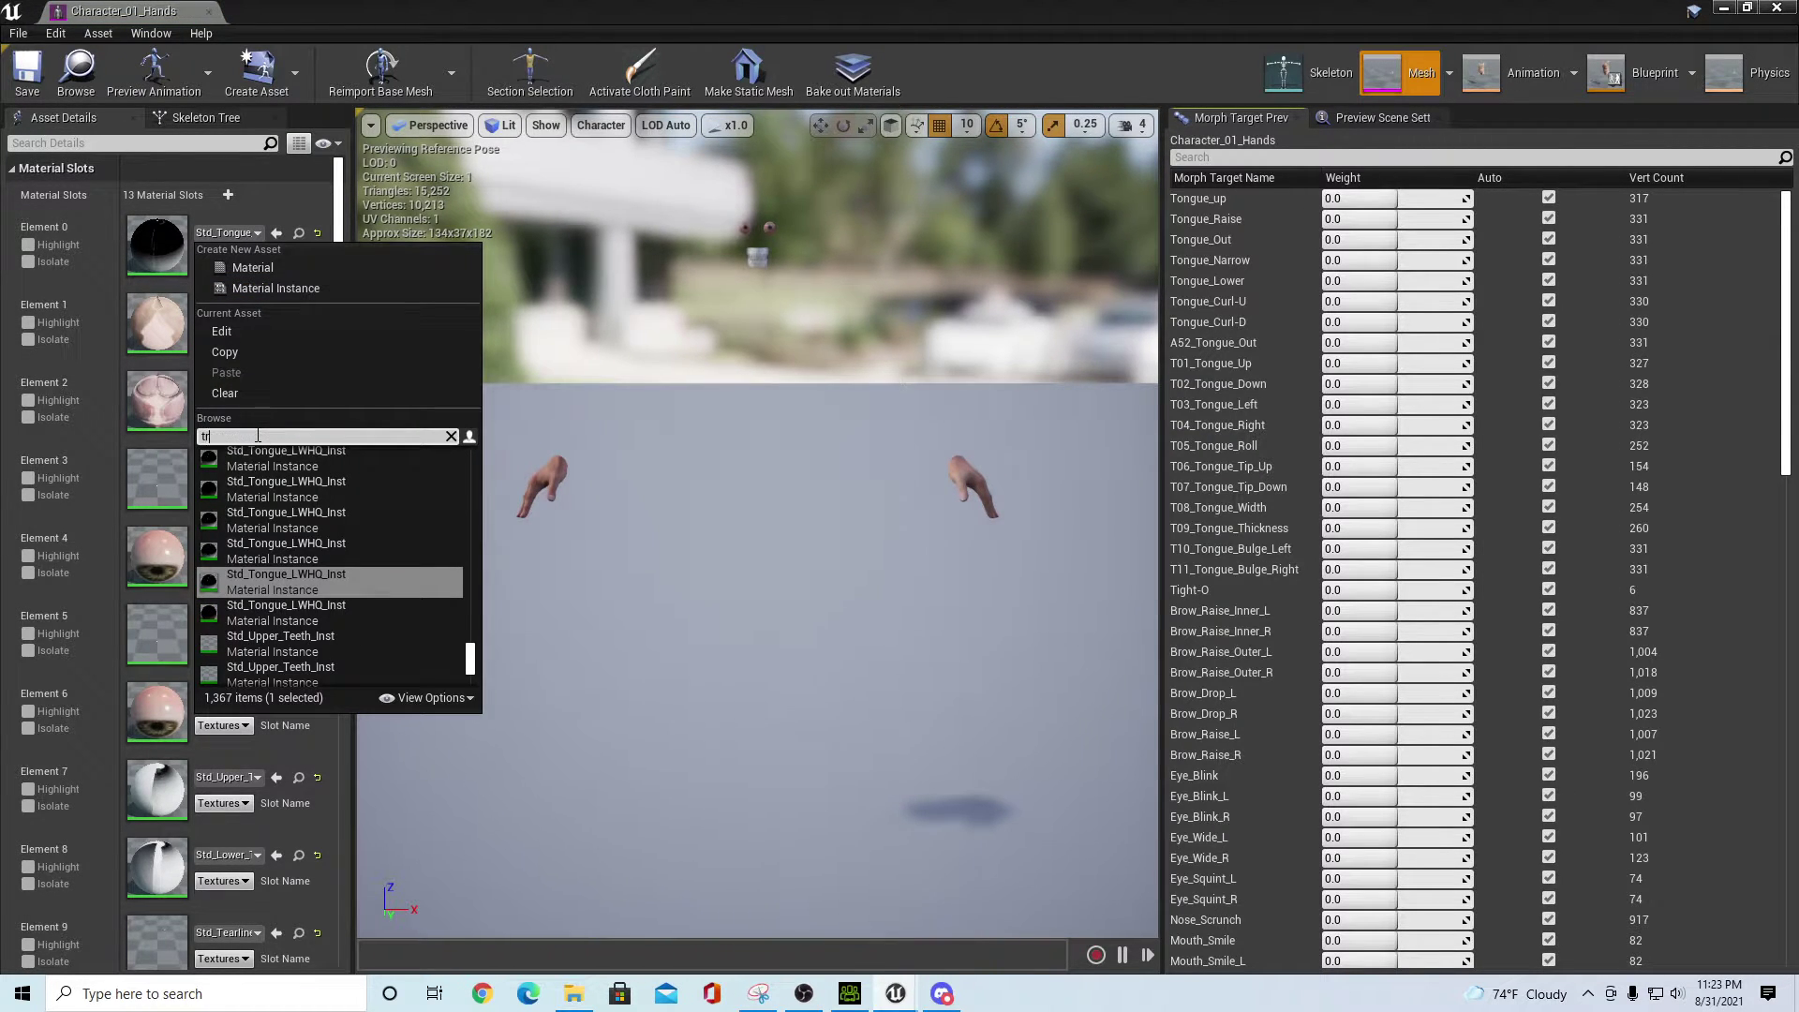
left_click(249, 486)
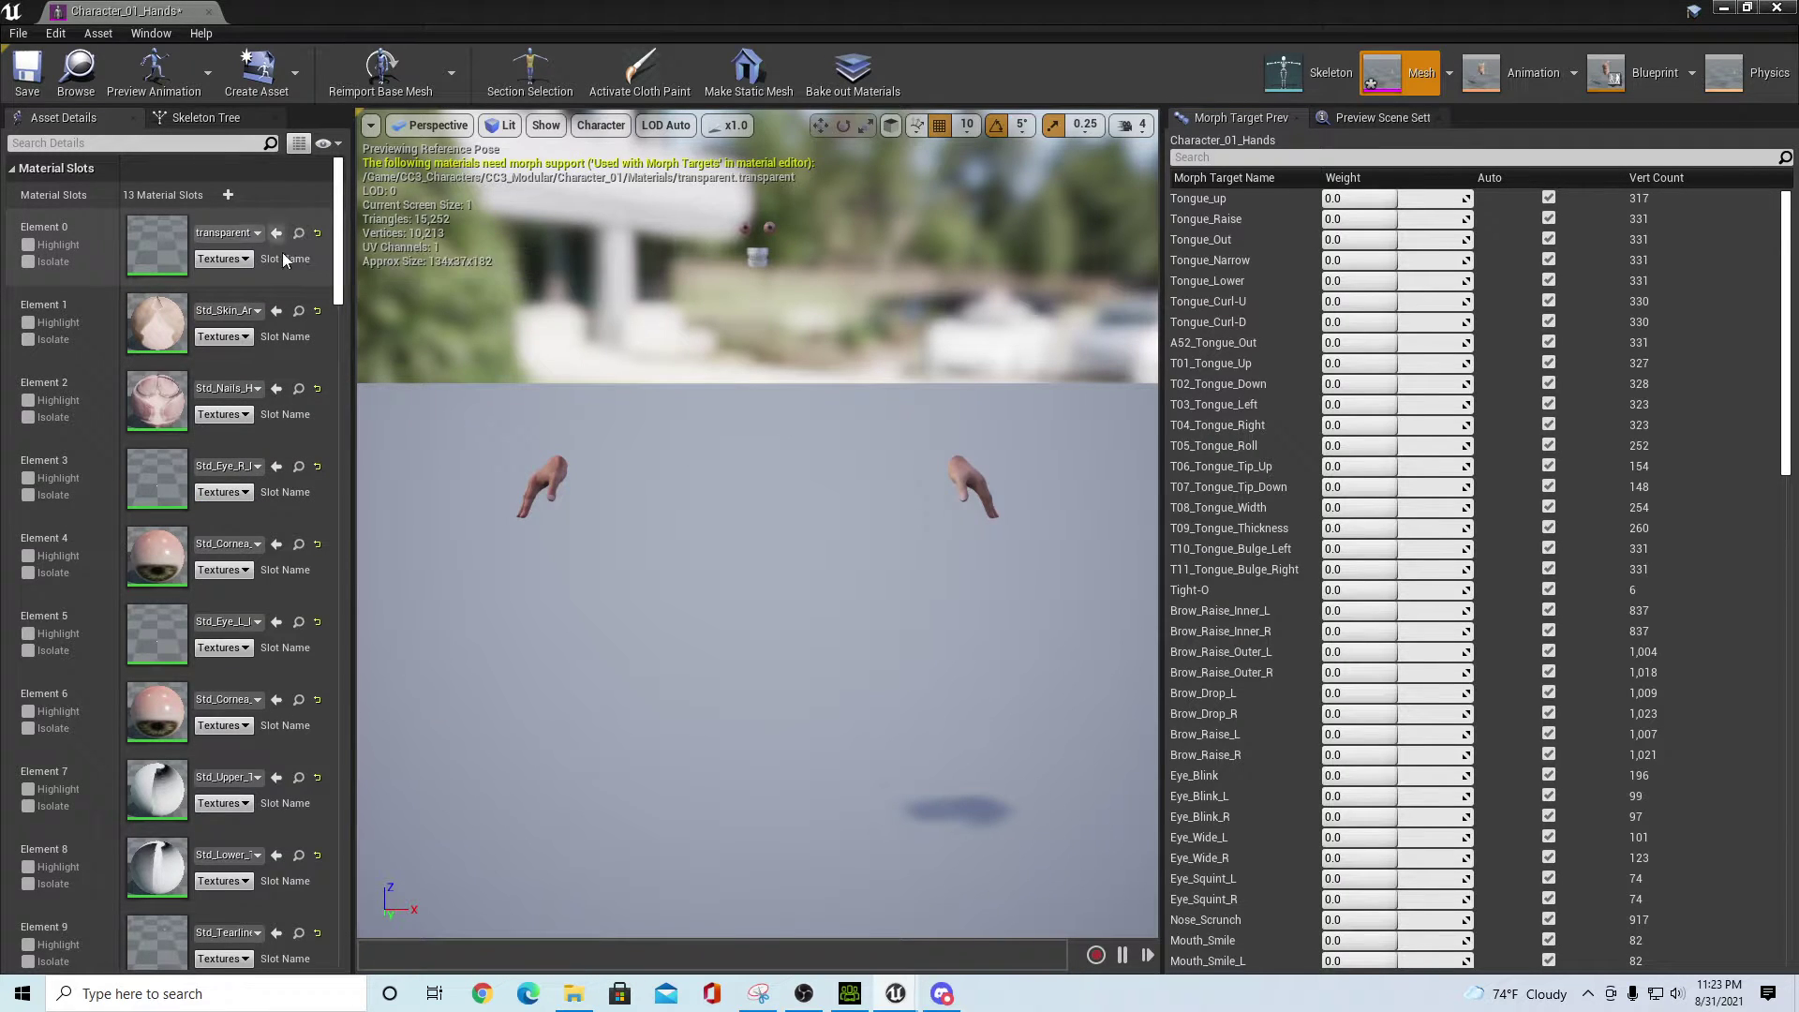
- Assign the transparent material to Elements 3 through 8 of the hands mesh, leaving the skin and nails slots as they are
left_click(276, 466)
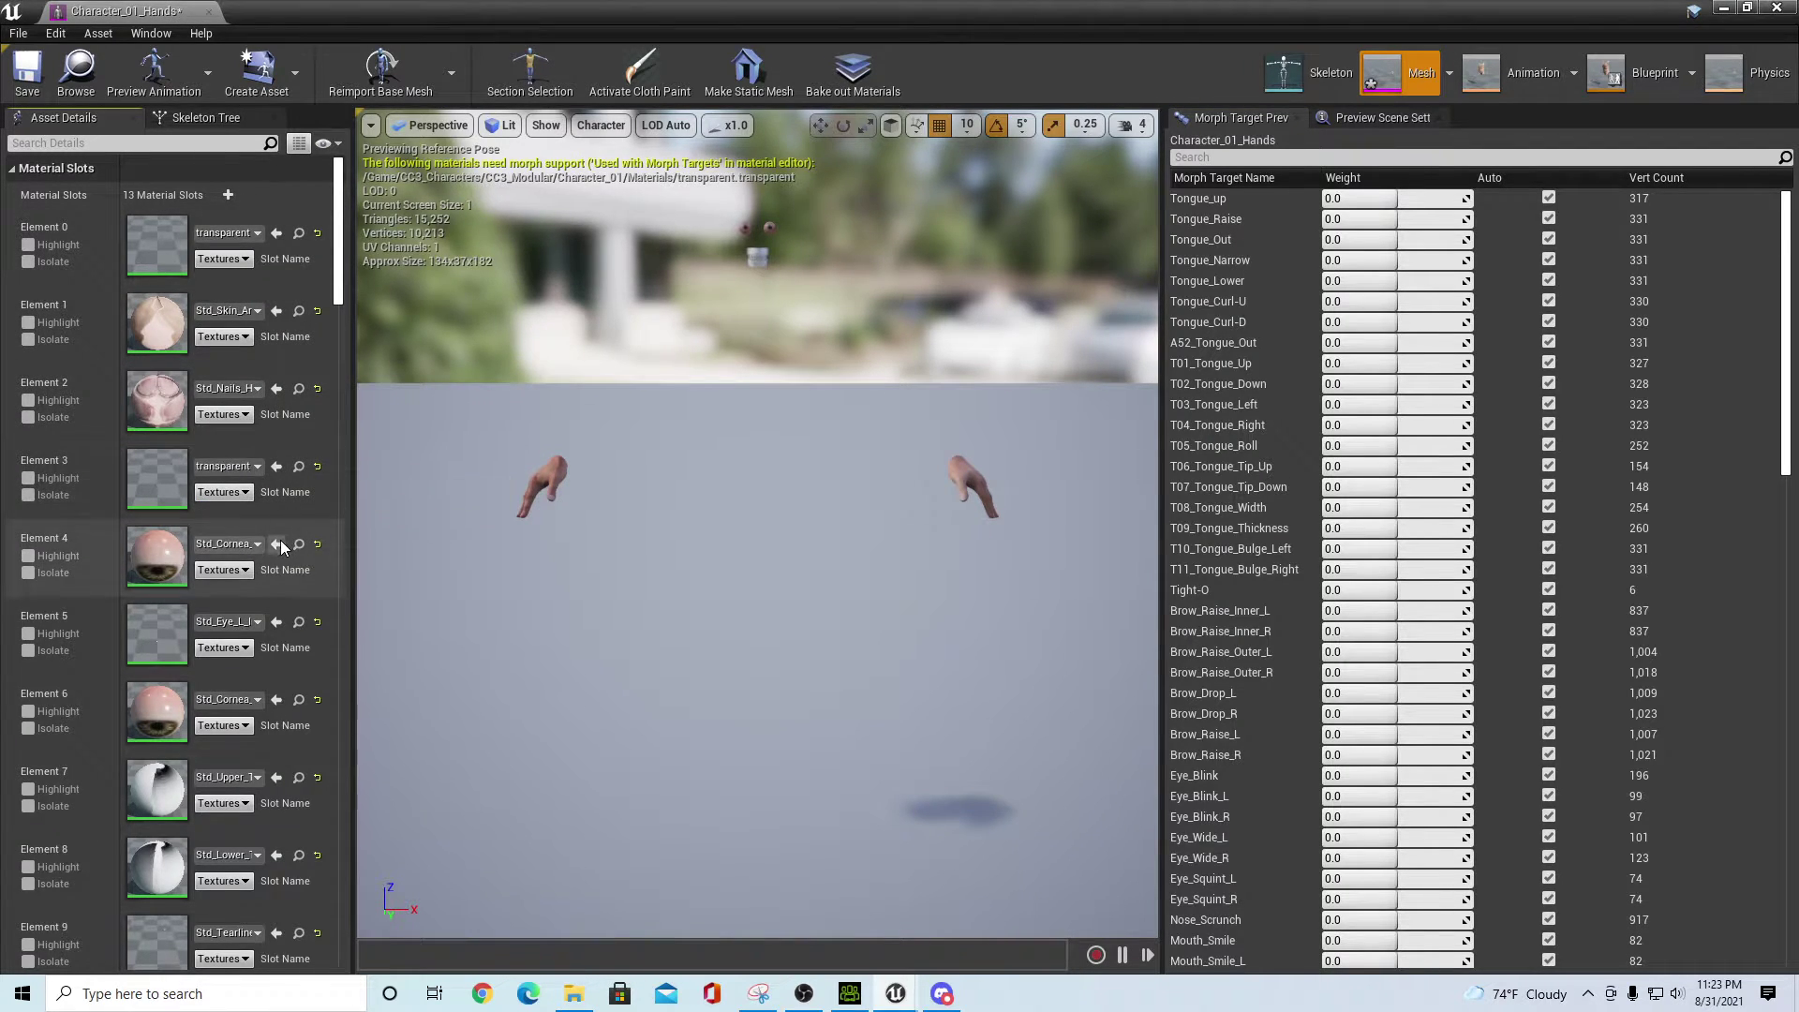
left_click(276, 543)
left_click(276, 621)
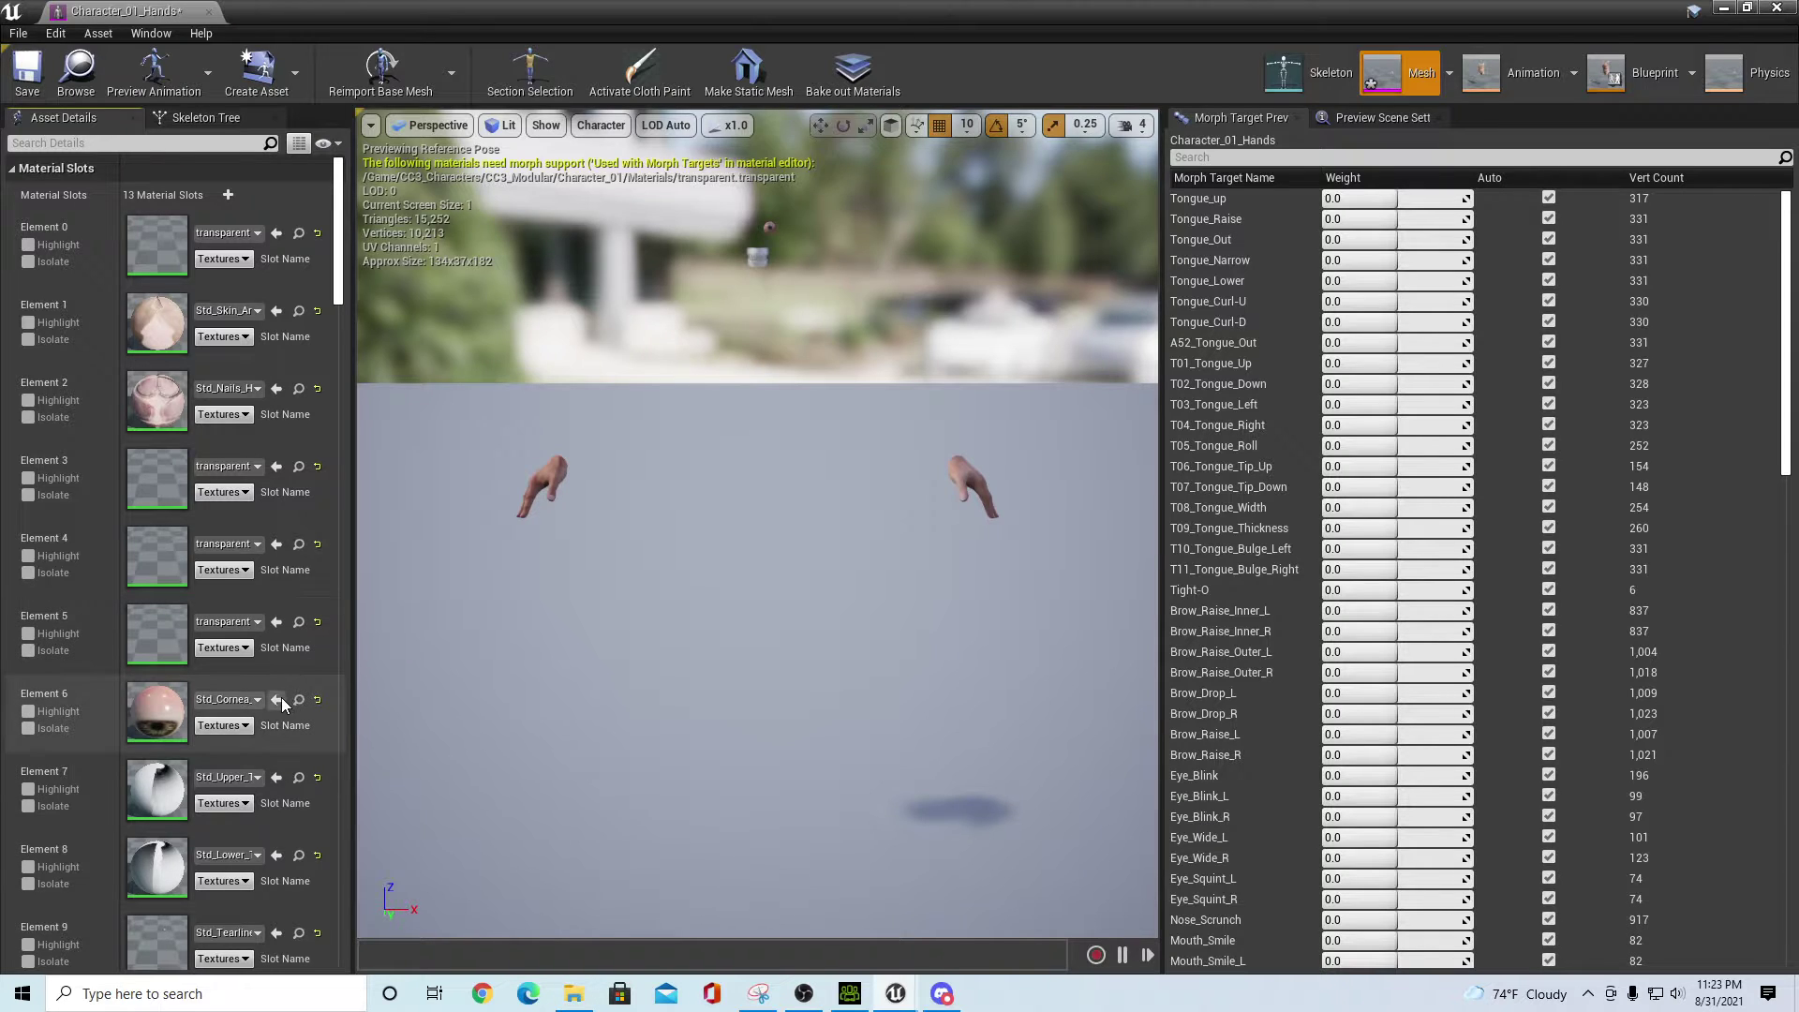
left_click(277, 699)
left_click(276, 777)
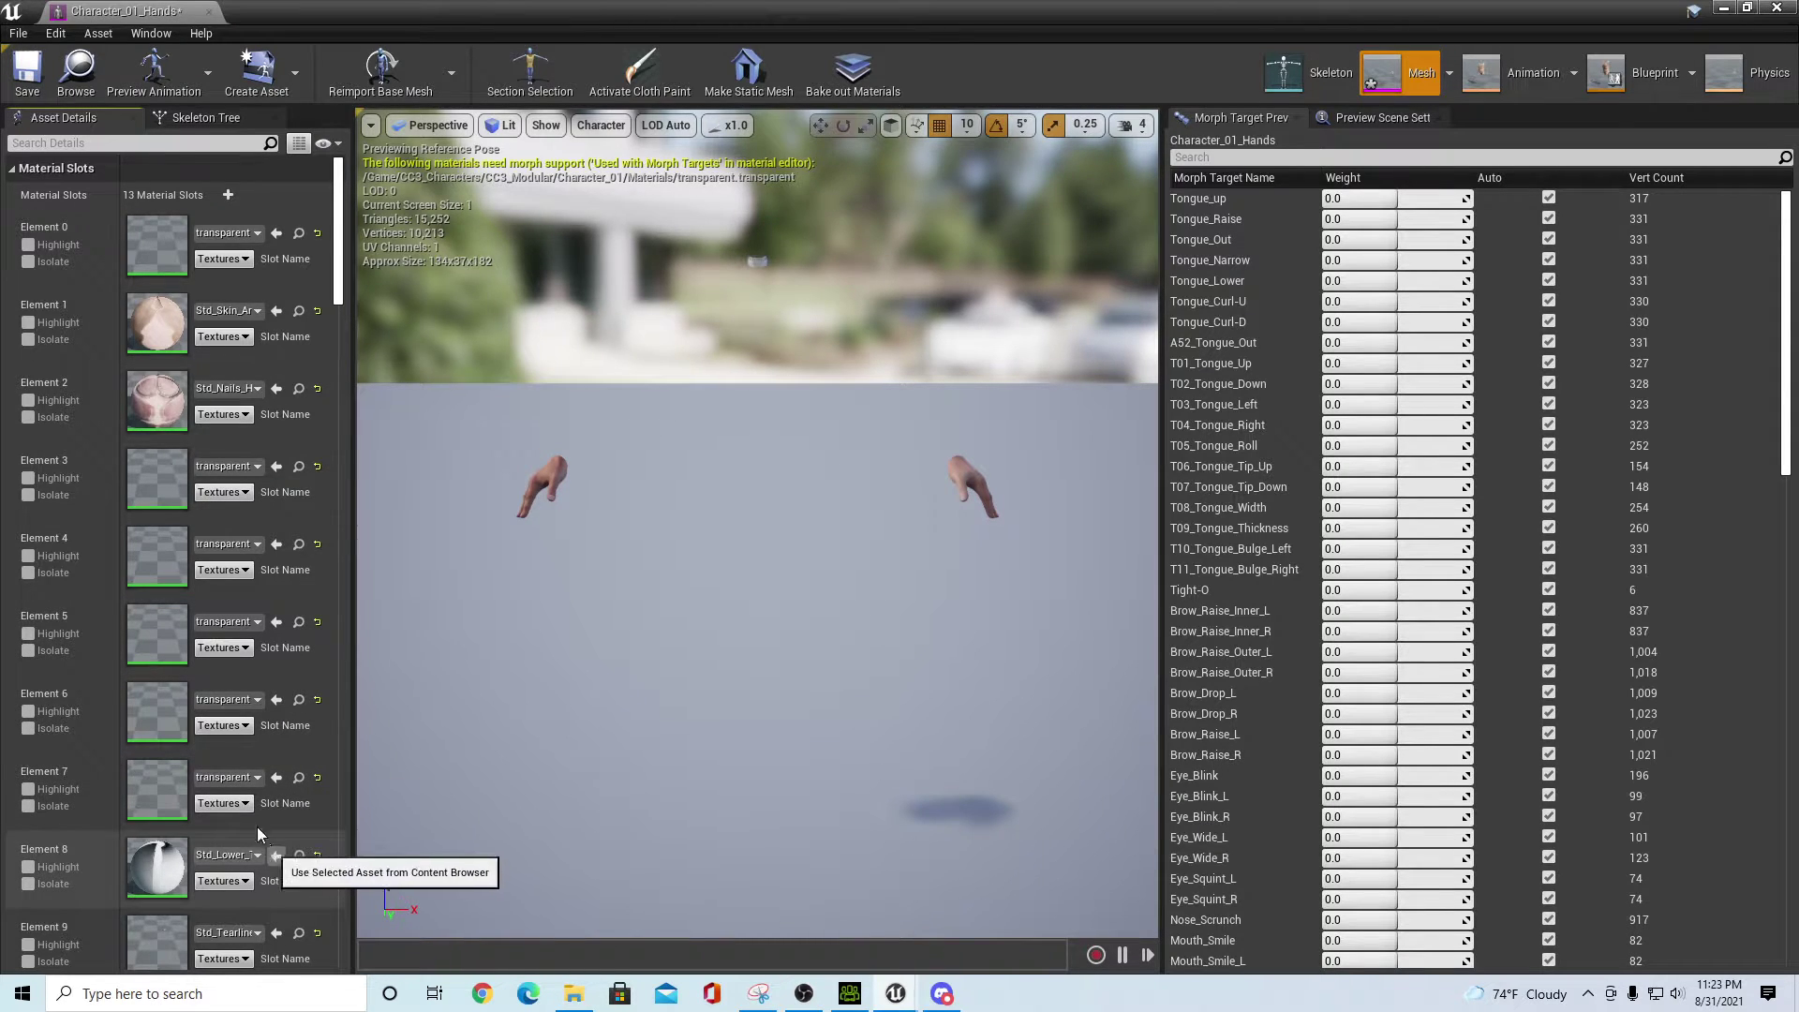
left_click(276, 855)
- Assign the transparent material to Elements 9 through 12 of the hands mesh, then save the mesh and close its editor
scroll(281, 825, "down", 2)
scroll(295, 688, "down", 3)
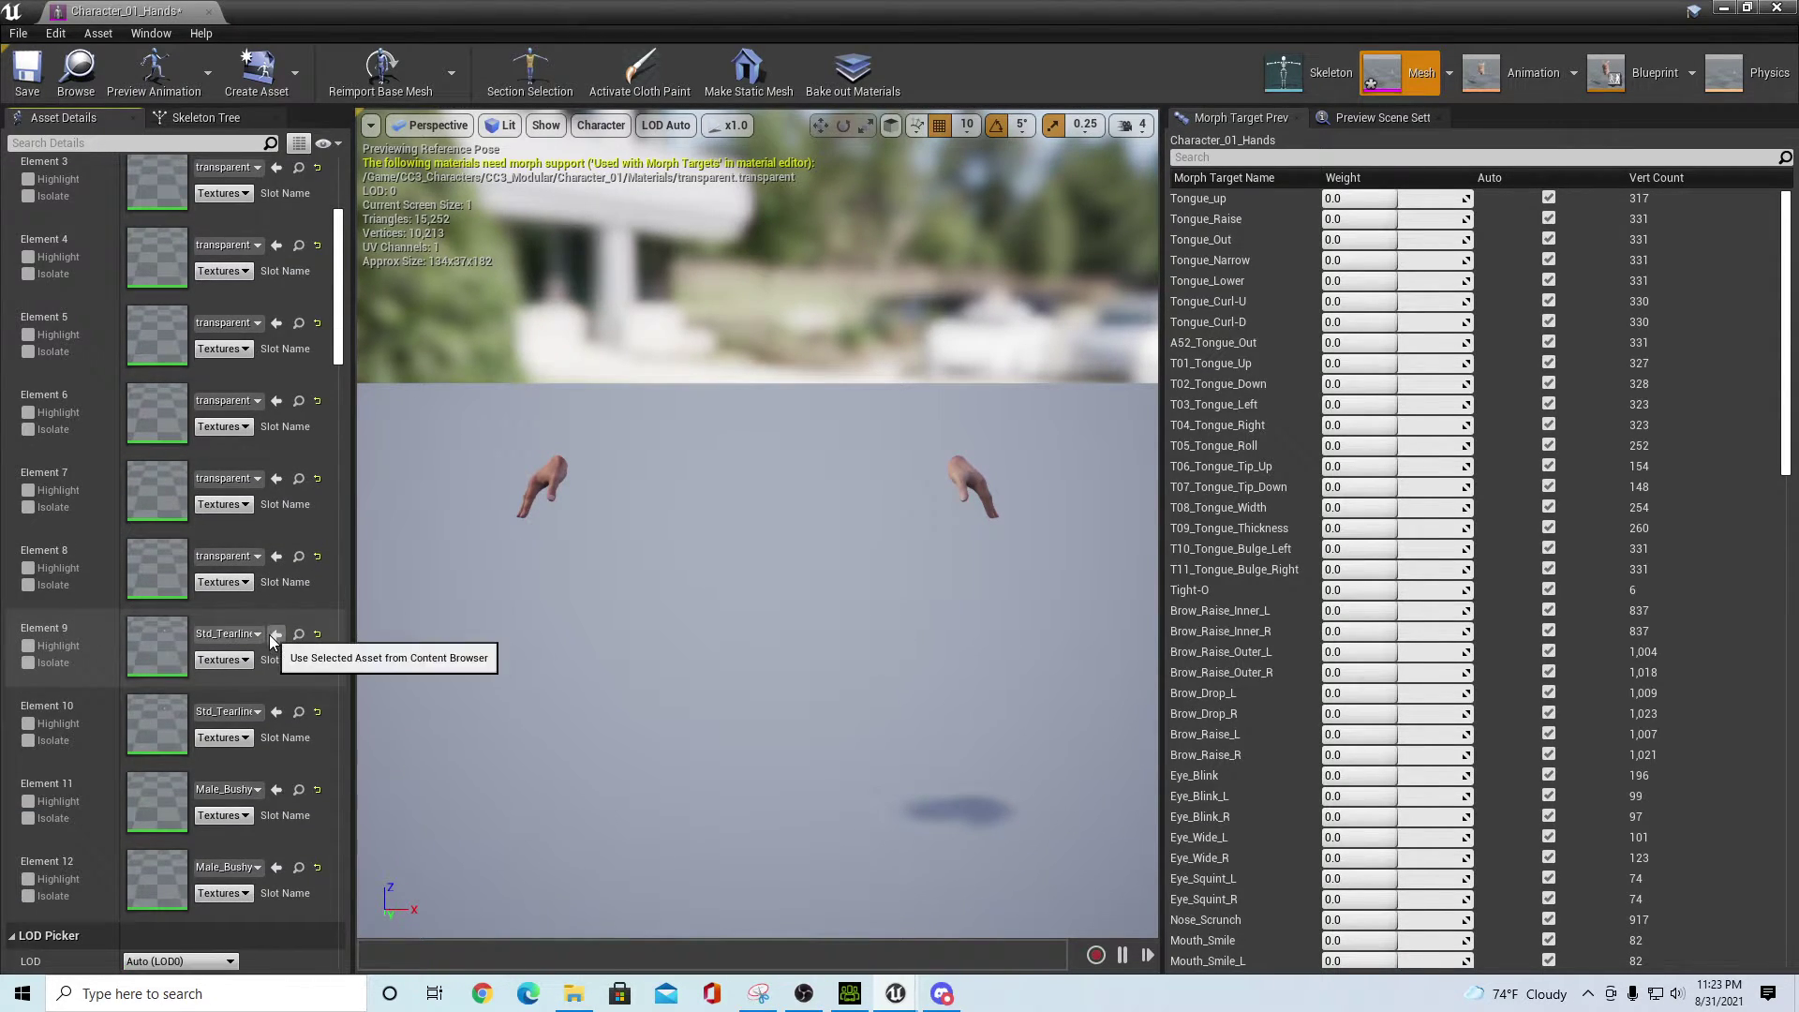
left_click(277, 633)
left_click(276, 712)
left_click(276, 789)
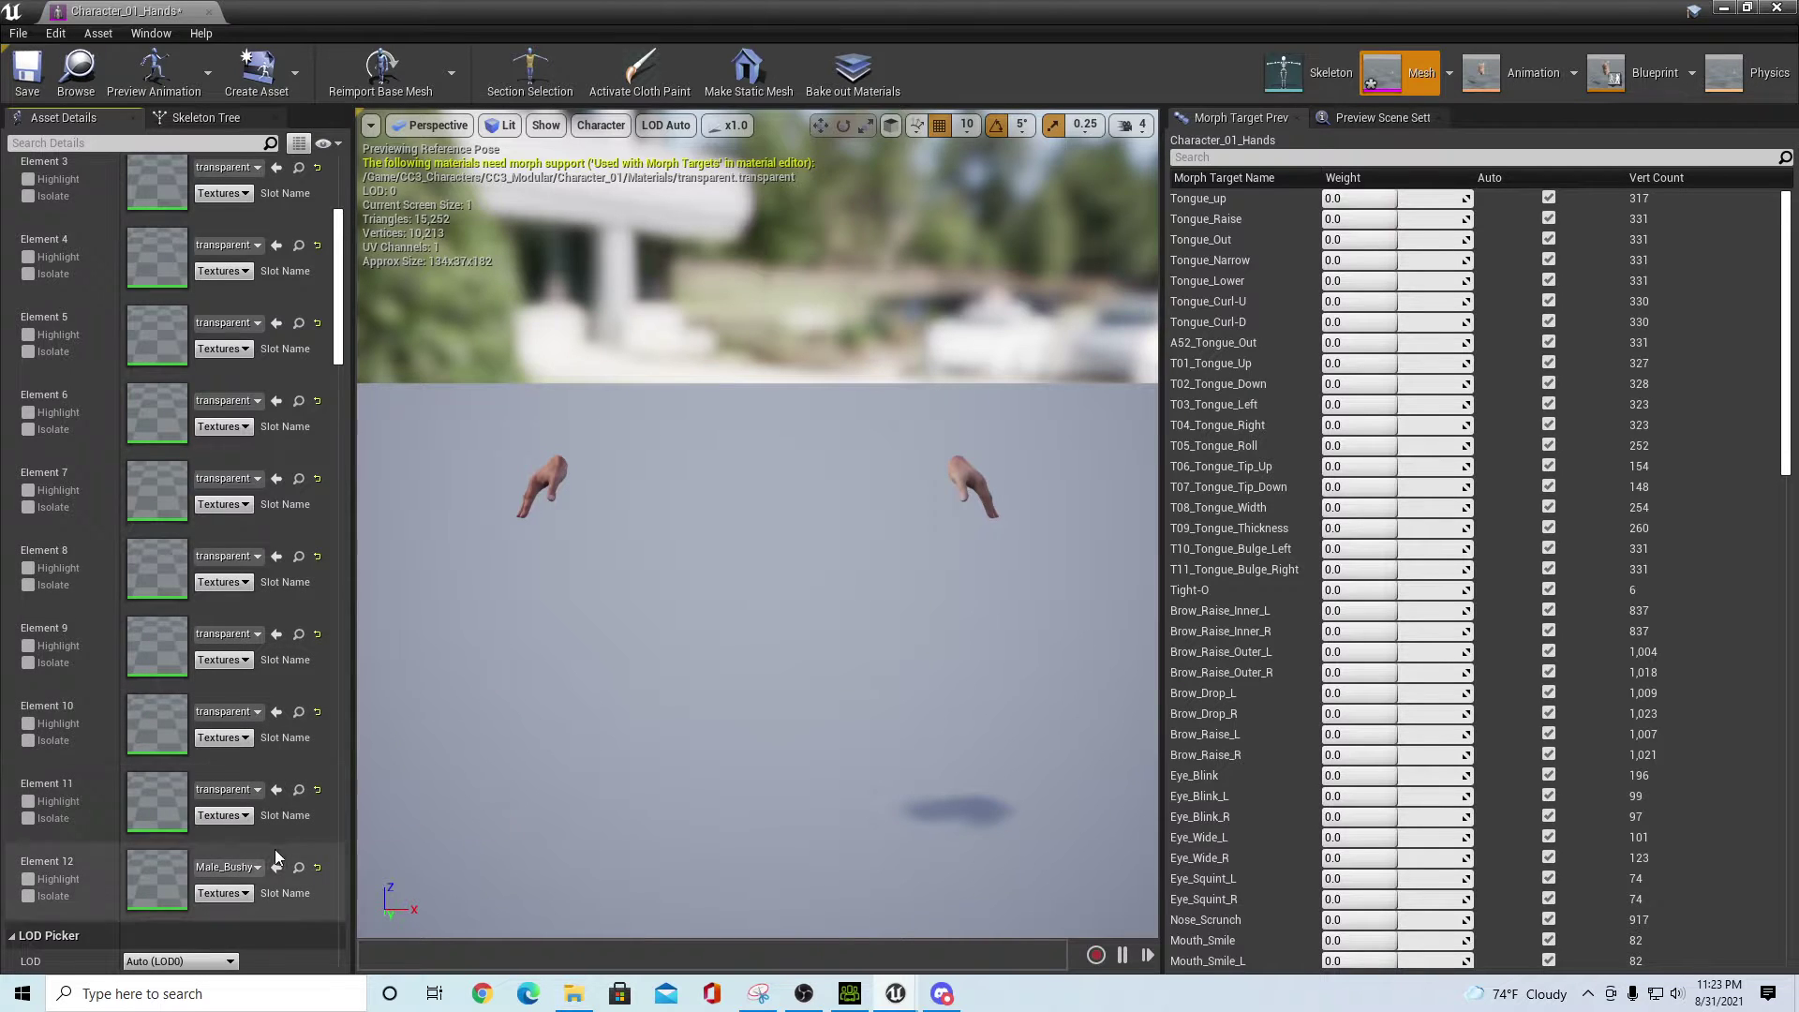
left_click(275, 866)
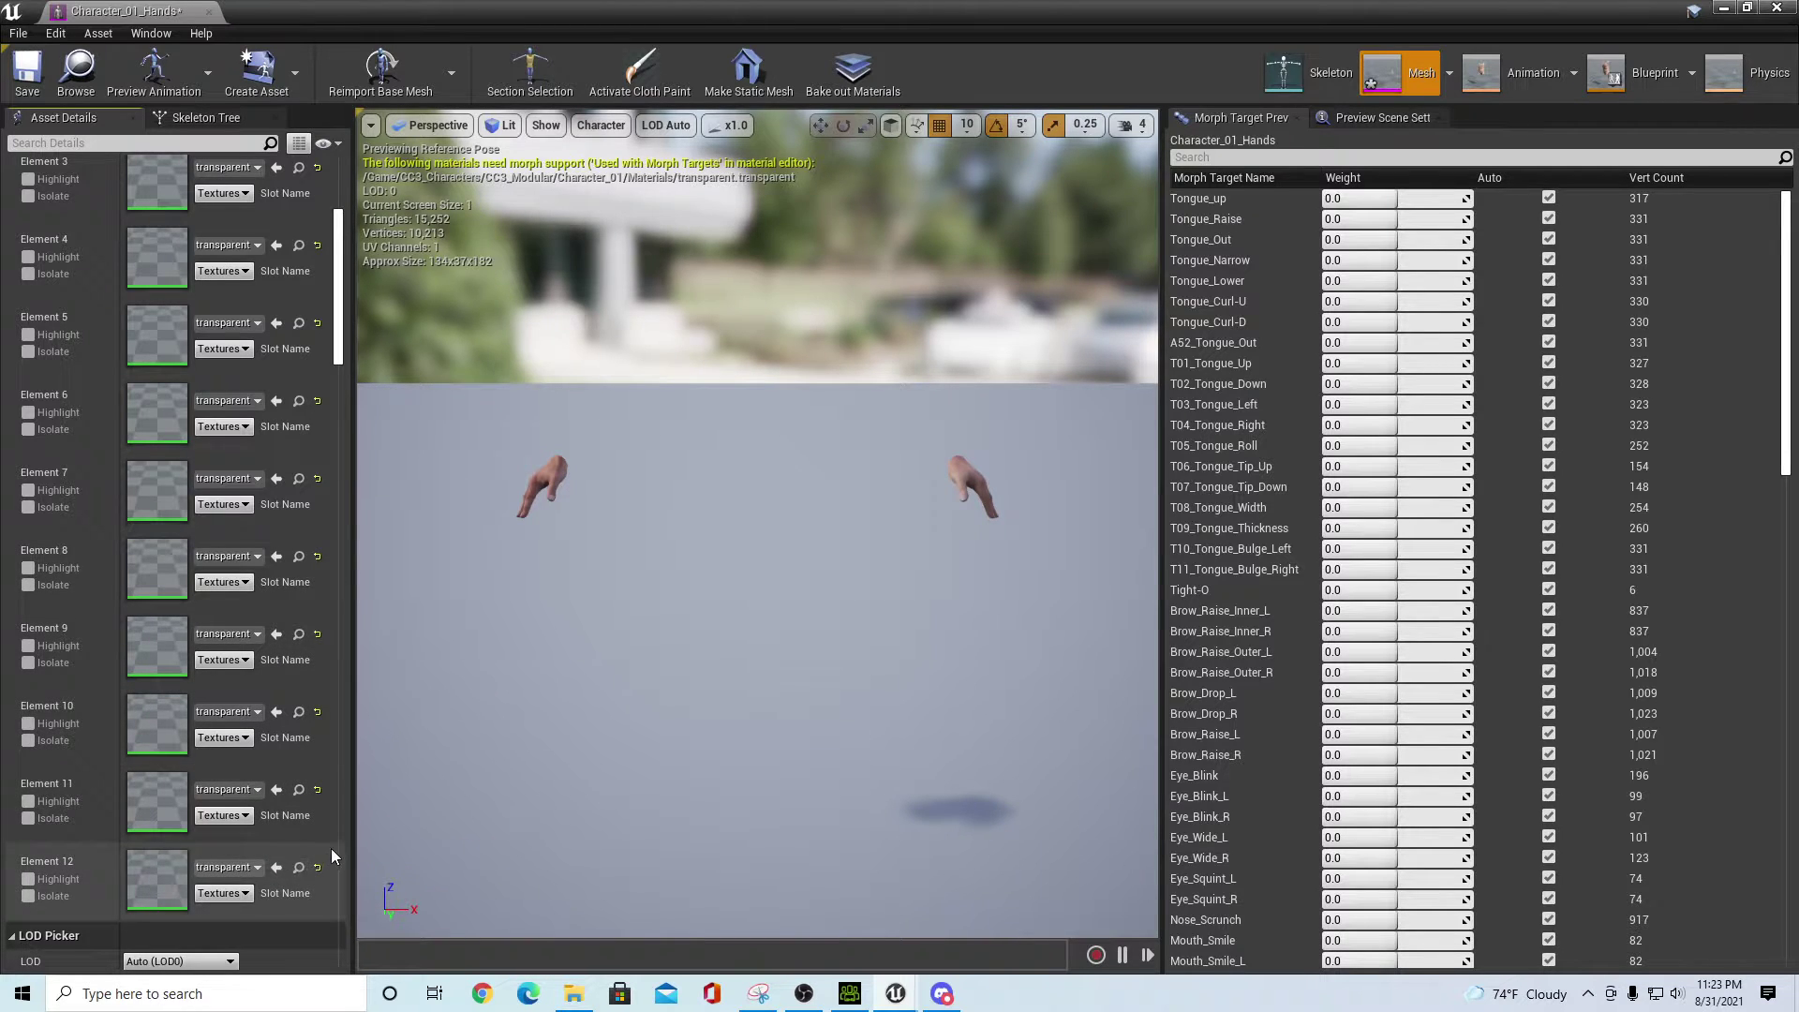
left_click(27, 70)
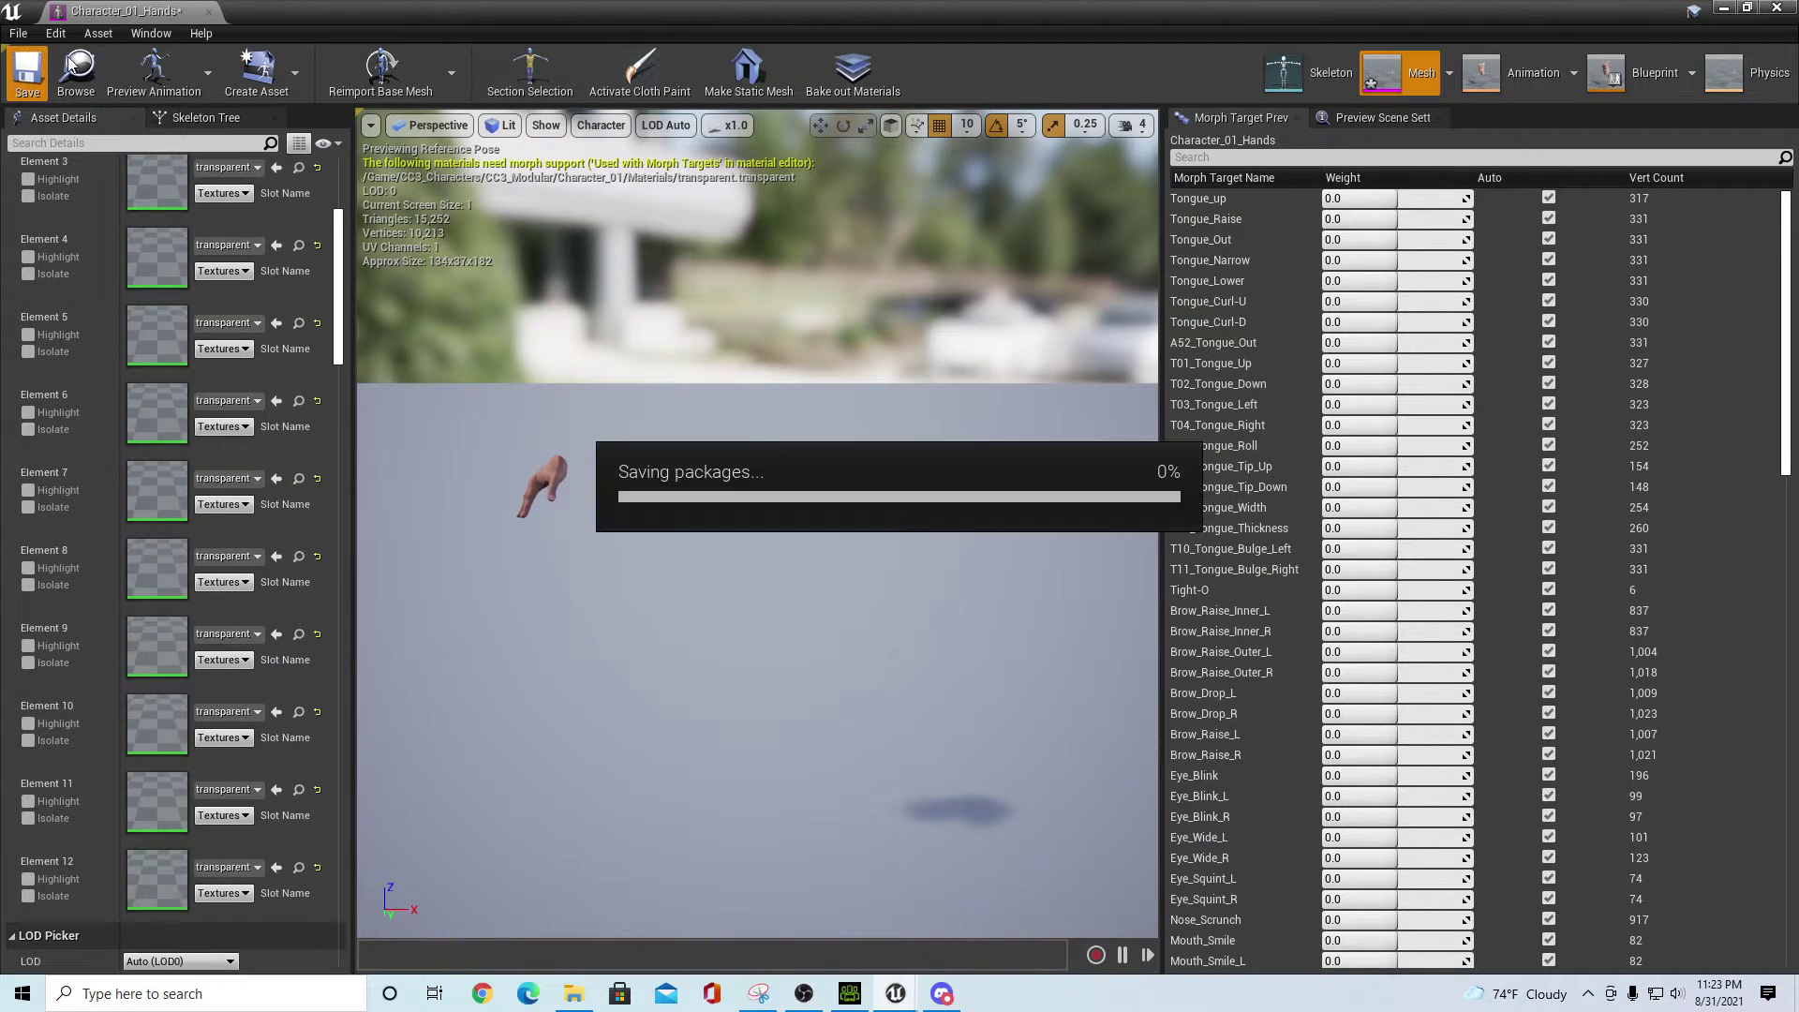
left_click(209, 12)
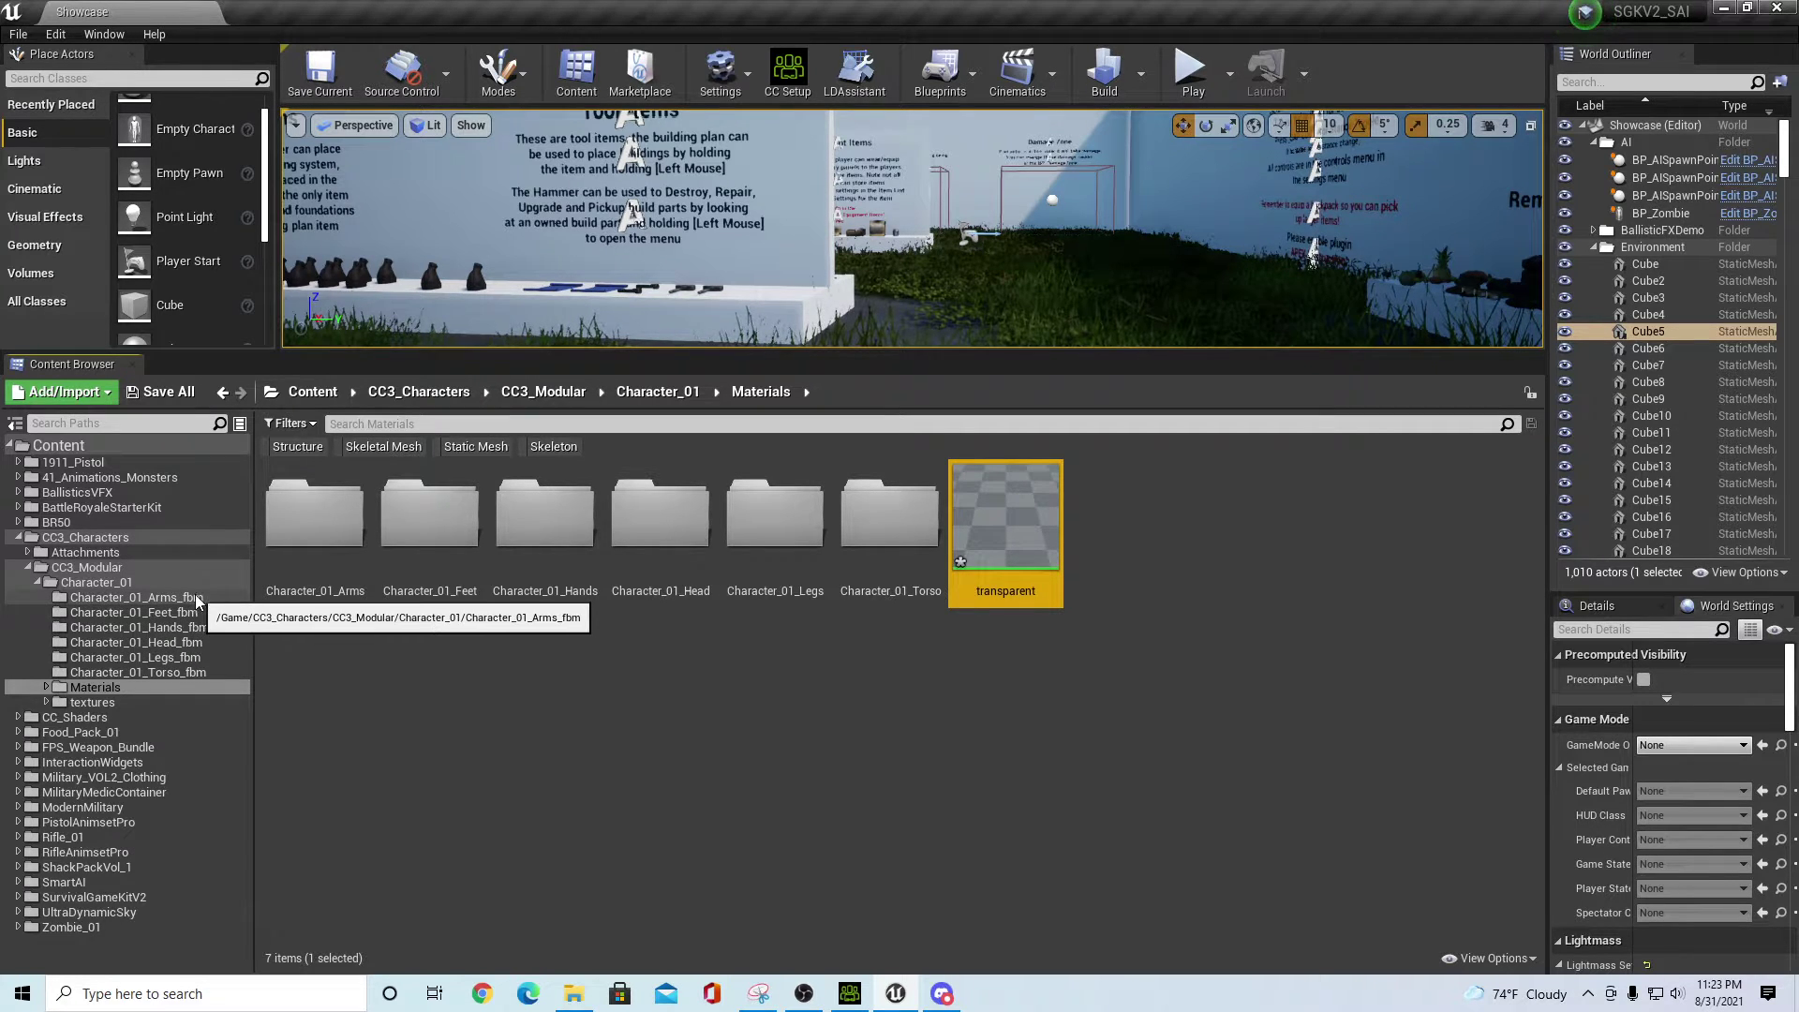
- Open the Character_01_Legs skeletal mesh from the Character_01 folder and assign the transparent material to Element 0
left_click(103, 585)
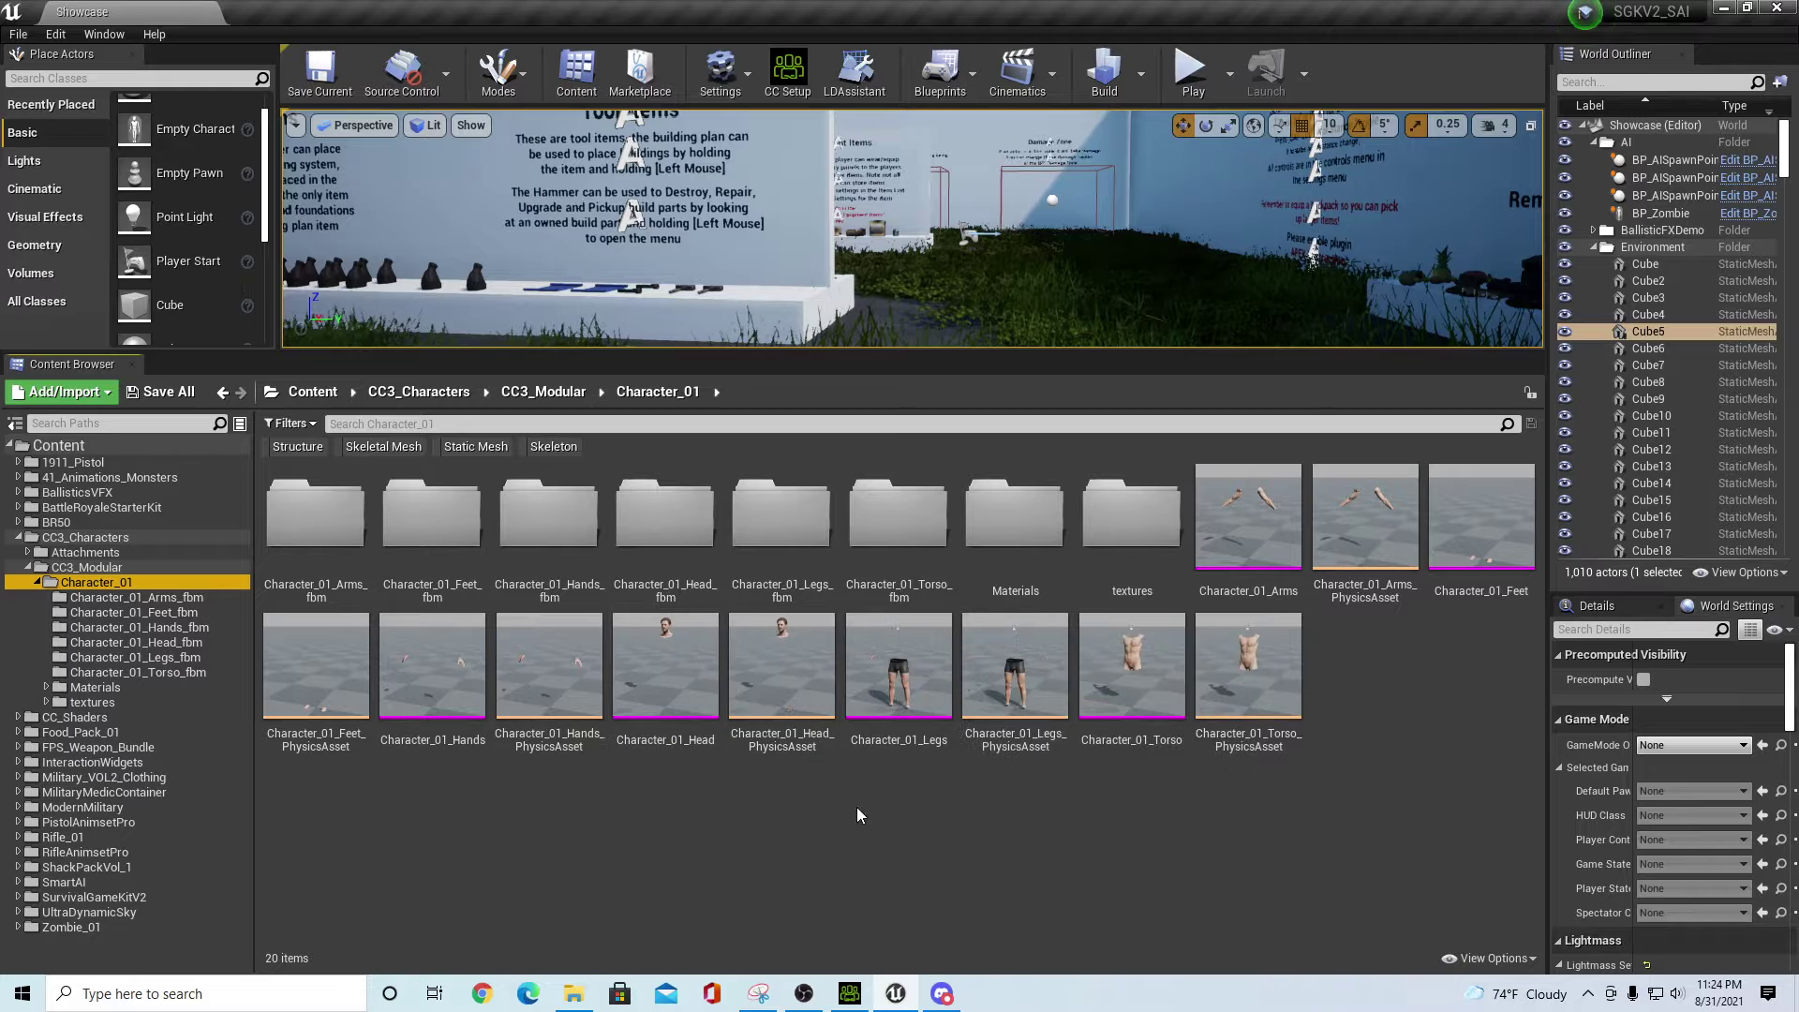
double_click(905, 660)
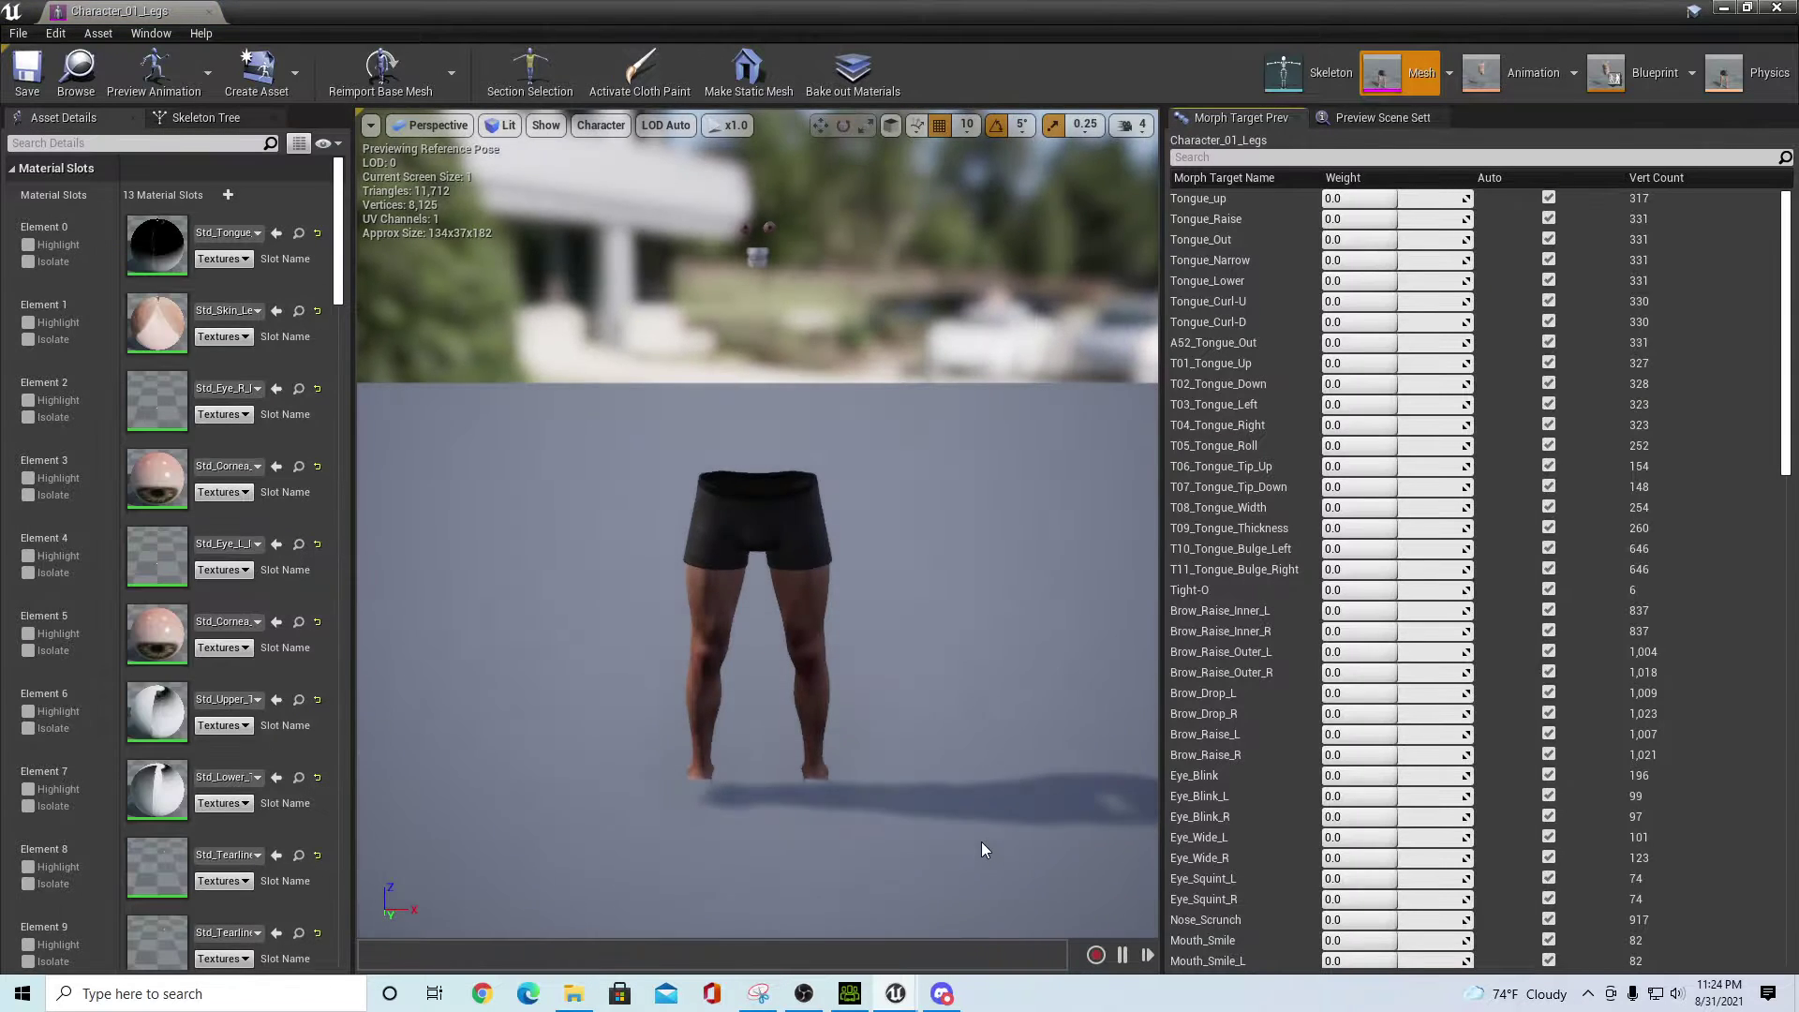
left_click(249, 230)
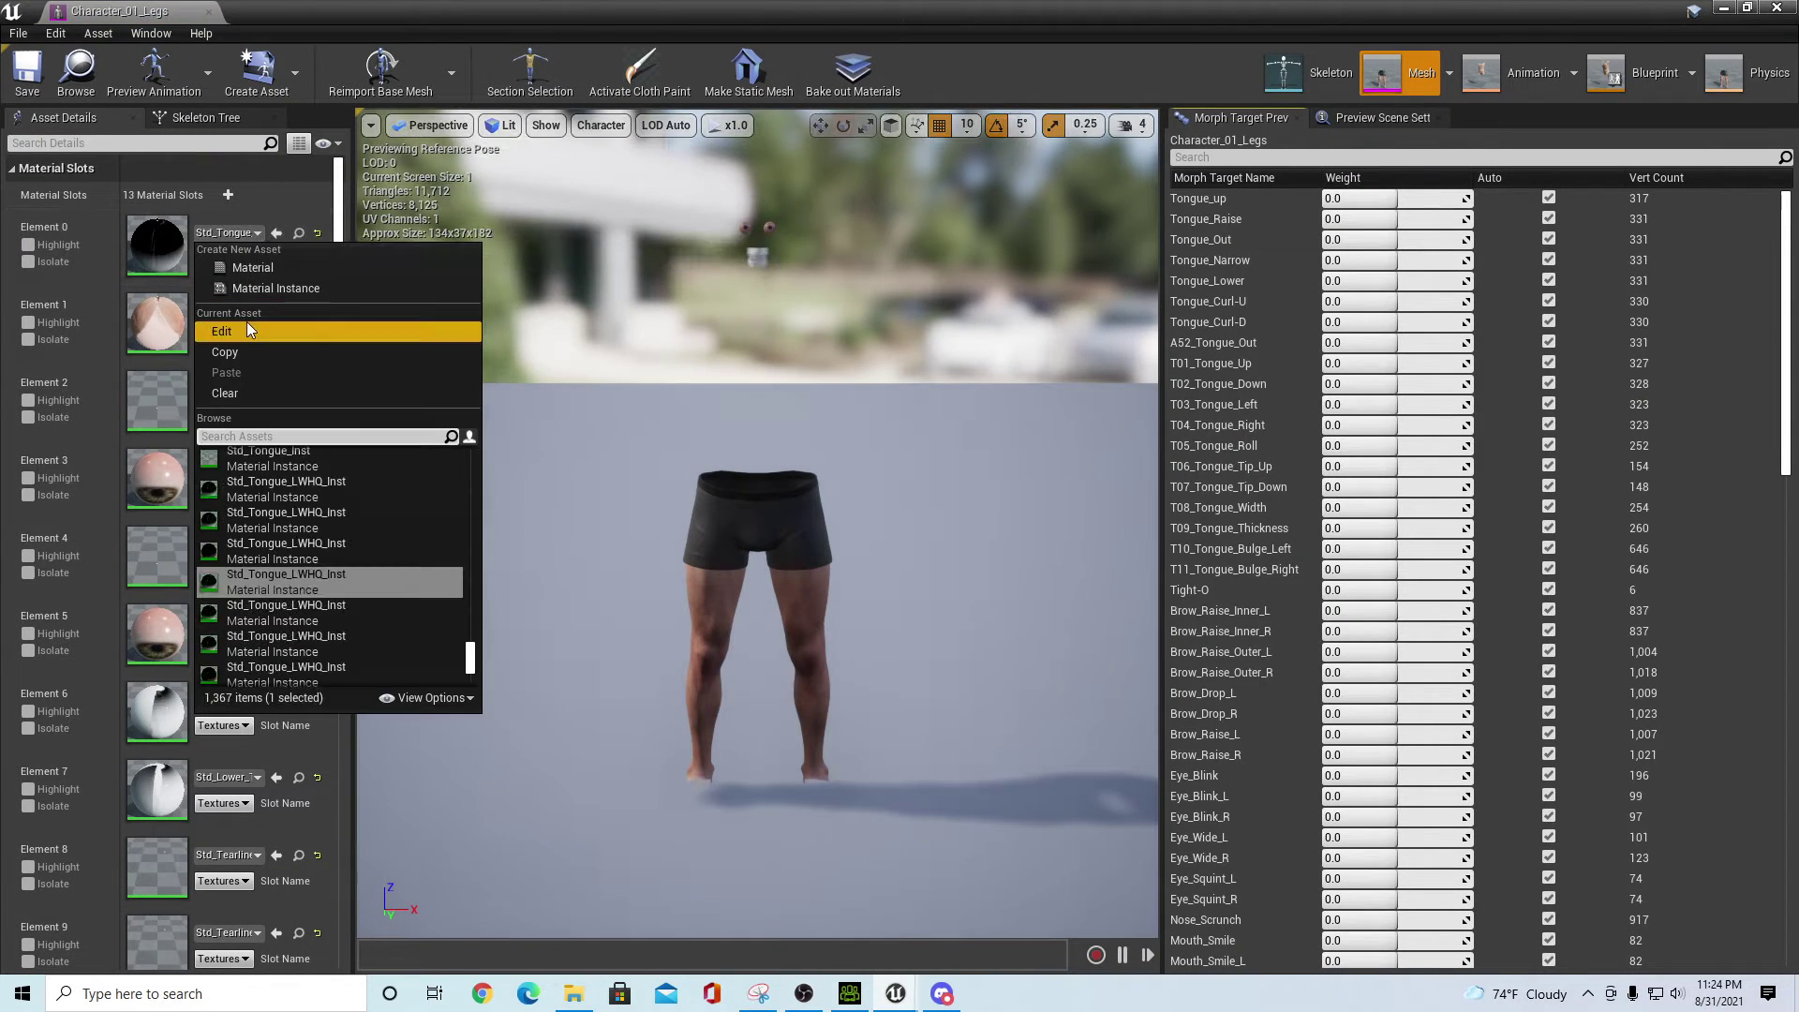
type("trans")
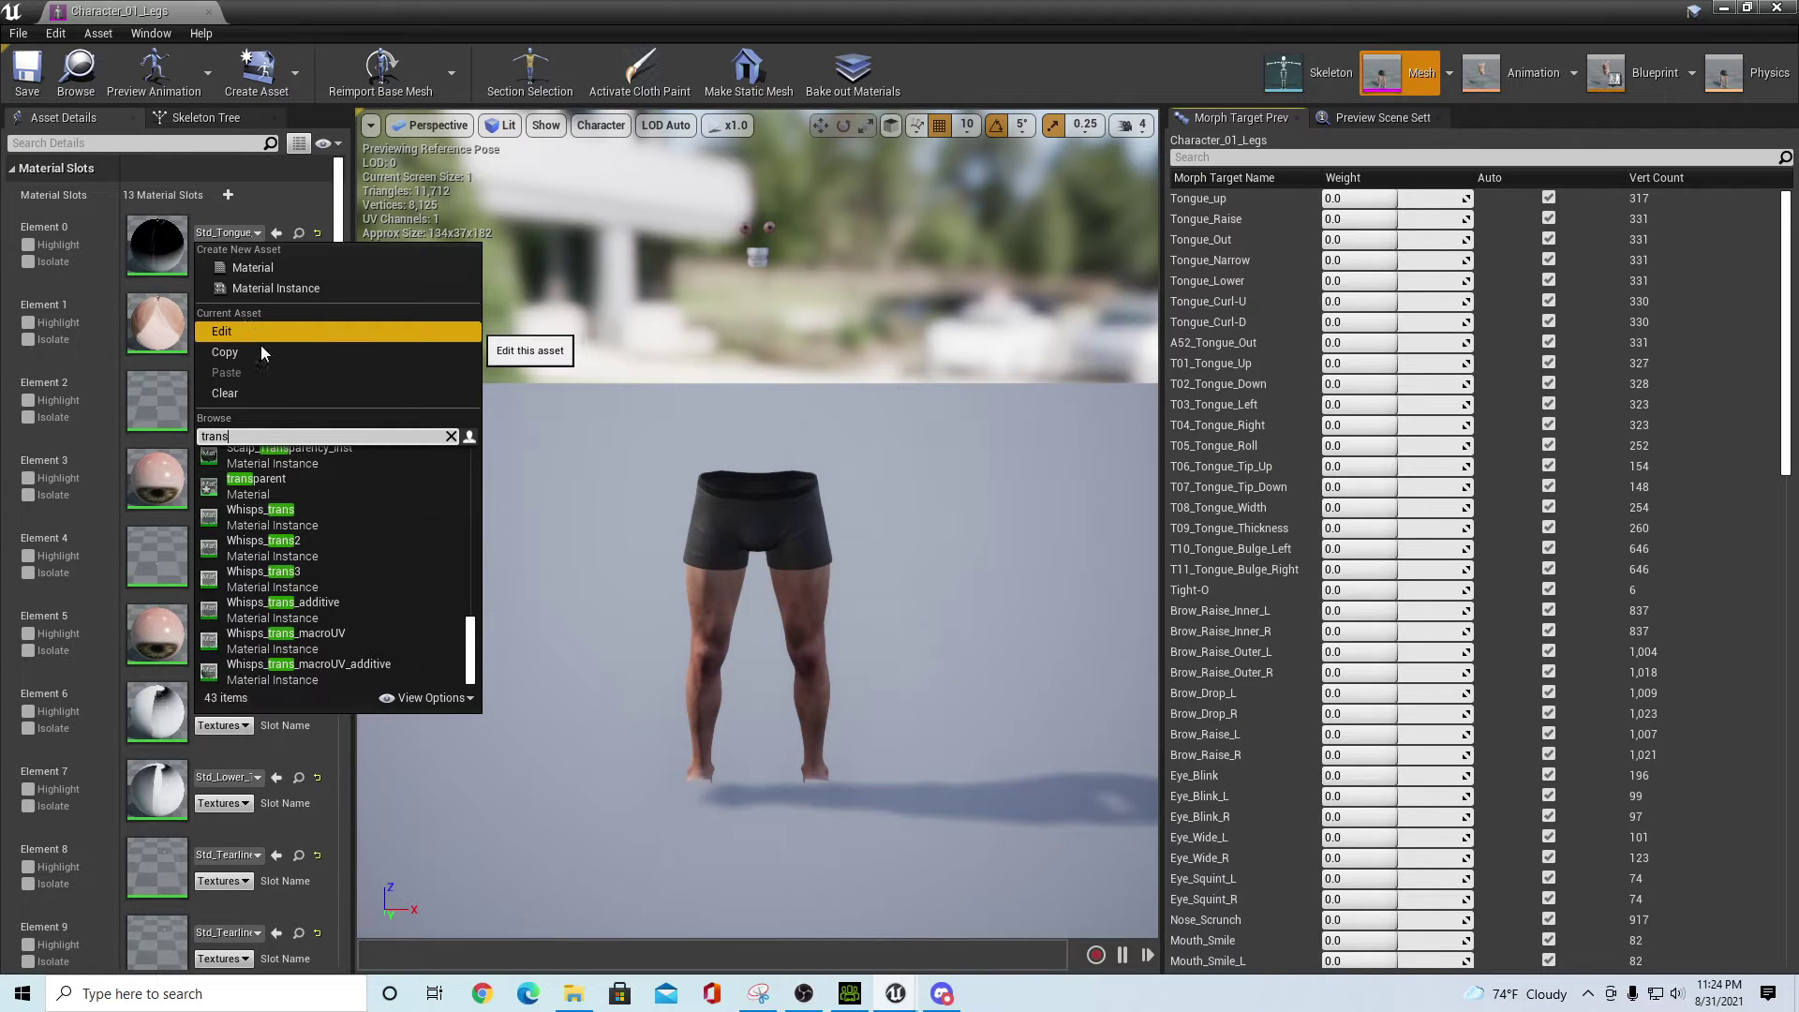
left_click(251, 485)
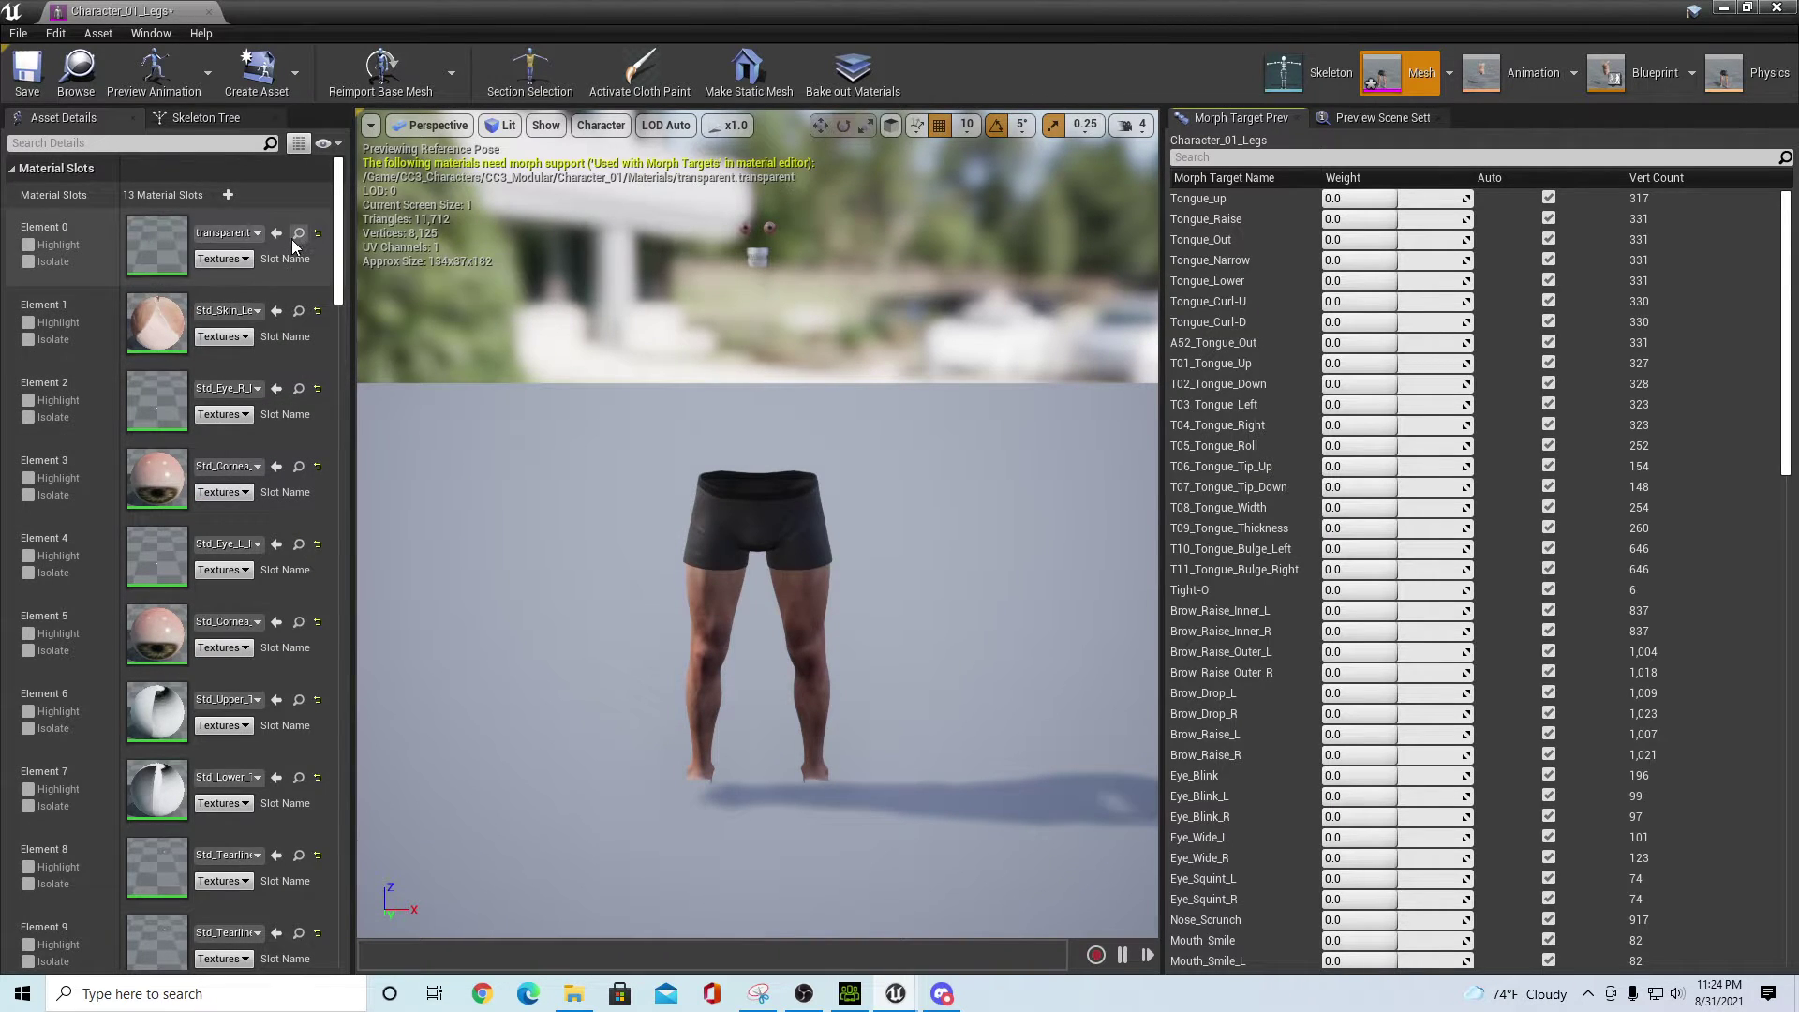
- Assign the transparent material to Elements 2 through 7 of the legs mesh, leaving the skin slot as it is
left_click(275, 388)
left_click(275, 466)
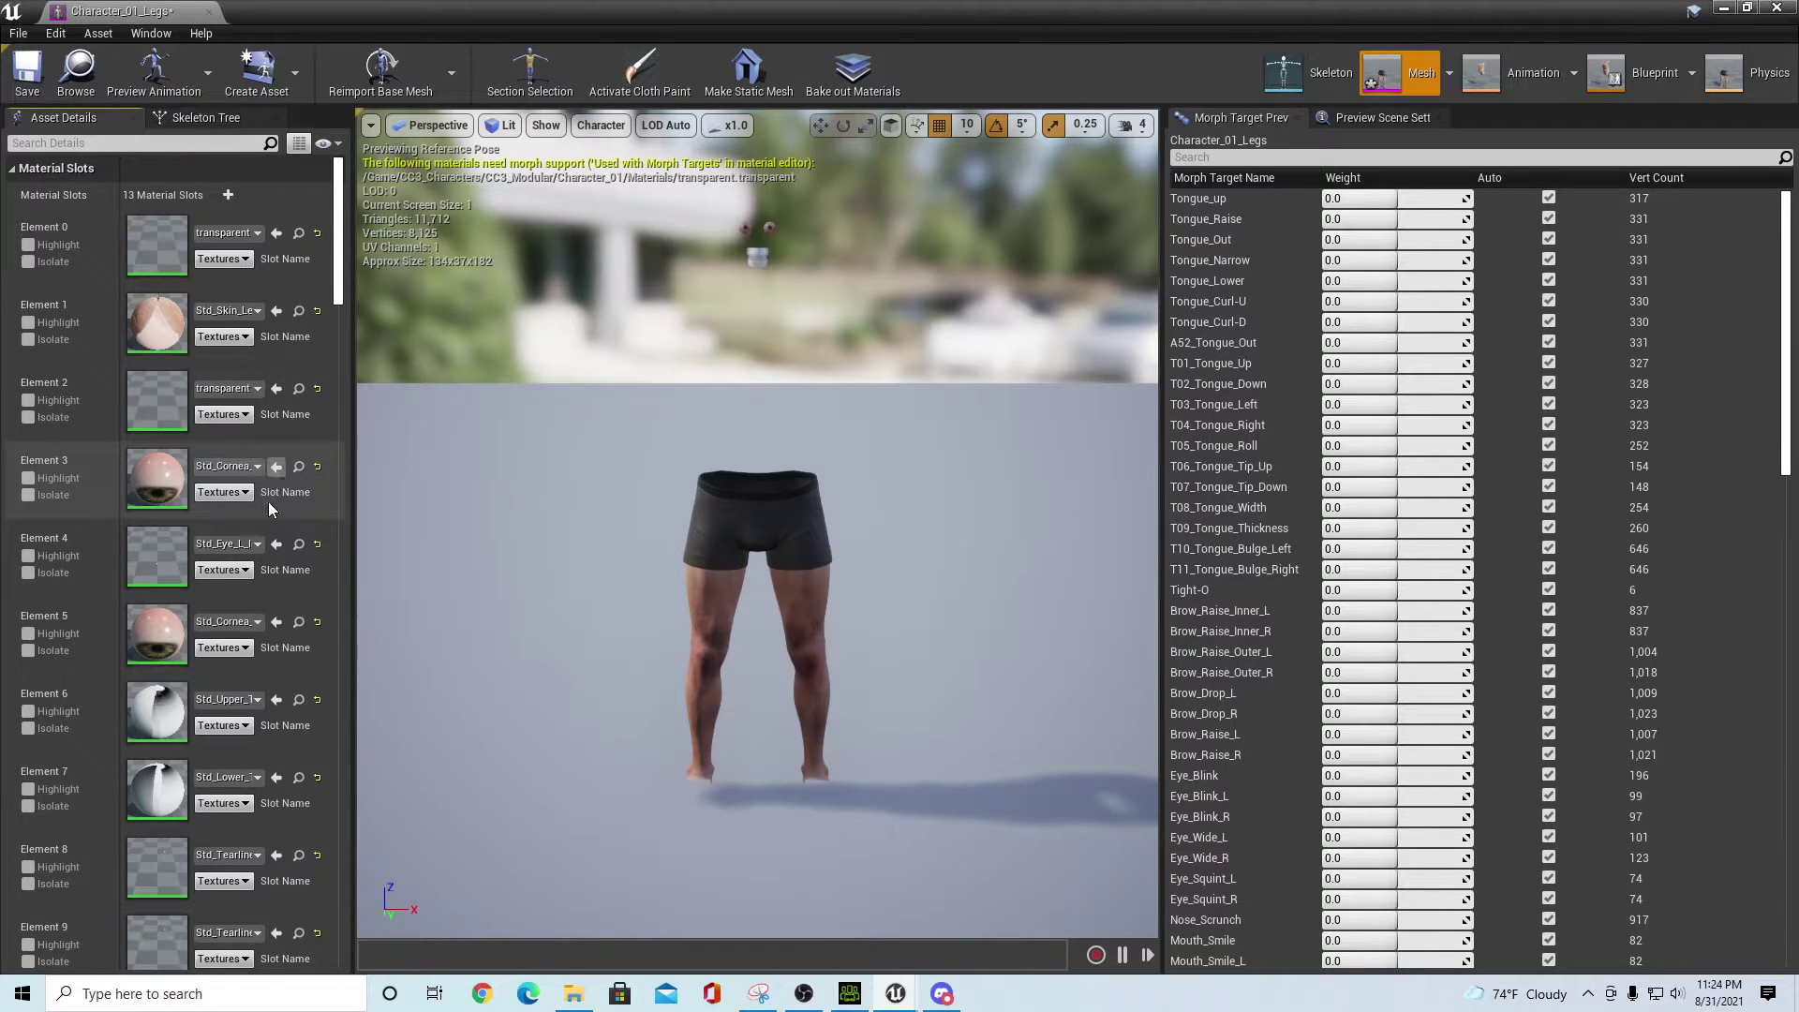
left_click(276, 543)
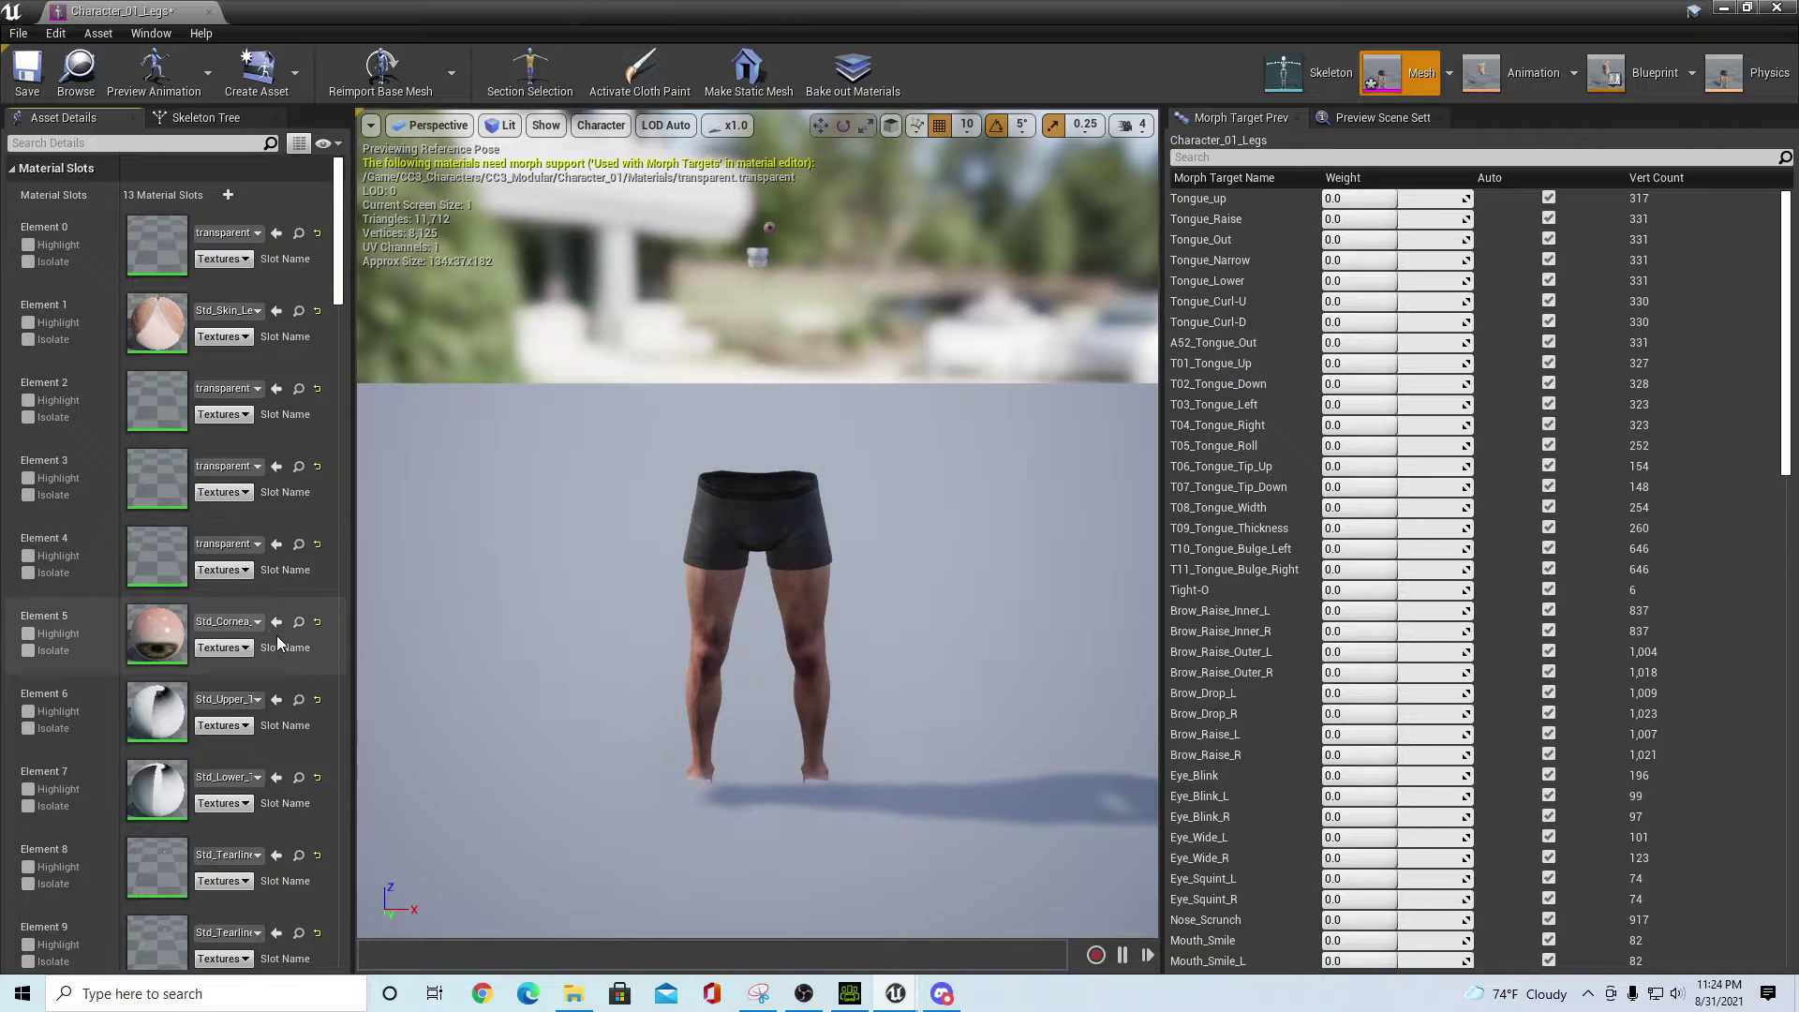
left_click(276, 621)
left_click(276, 699)
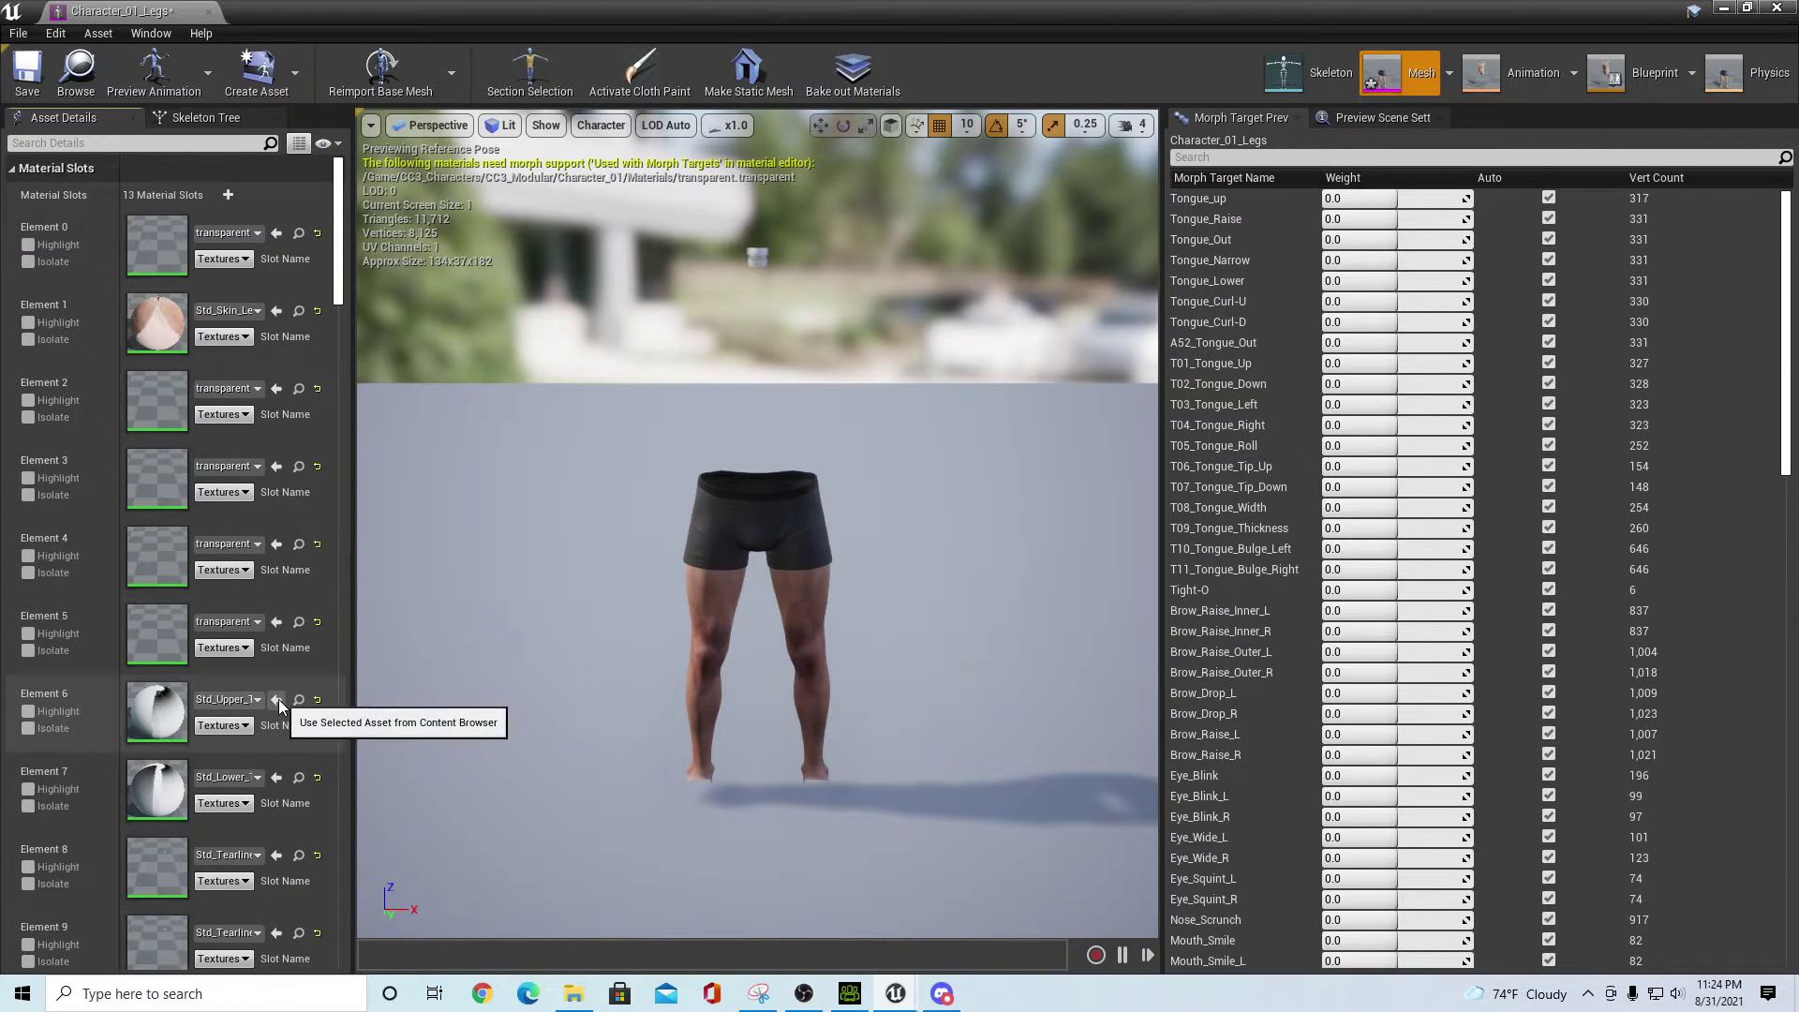
left_click(275, 777)
- Assign the transparent material to the tearline and brow slots of the legs mesh, Elements 8 through 11
scroll(307, 679, "down", 2)
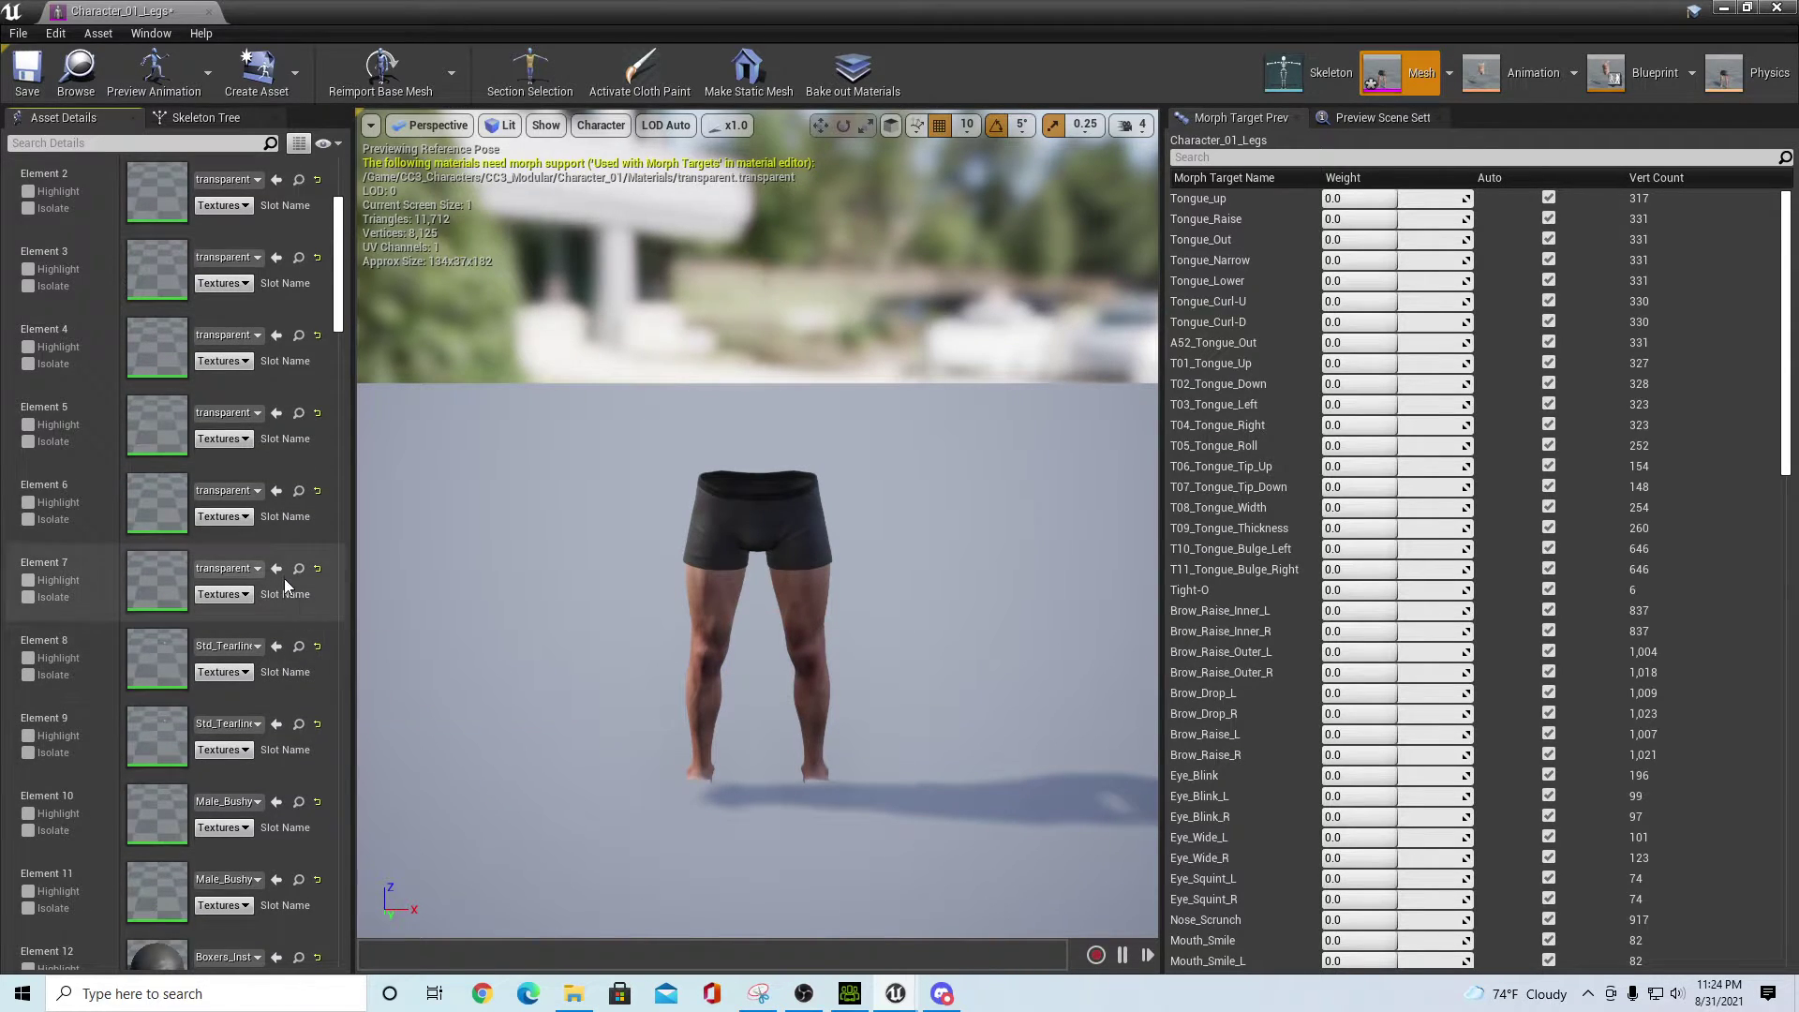
left_click(276, 646)
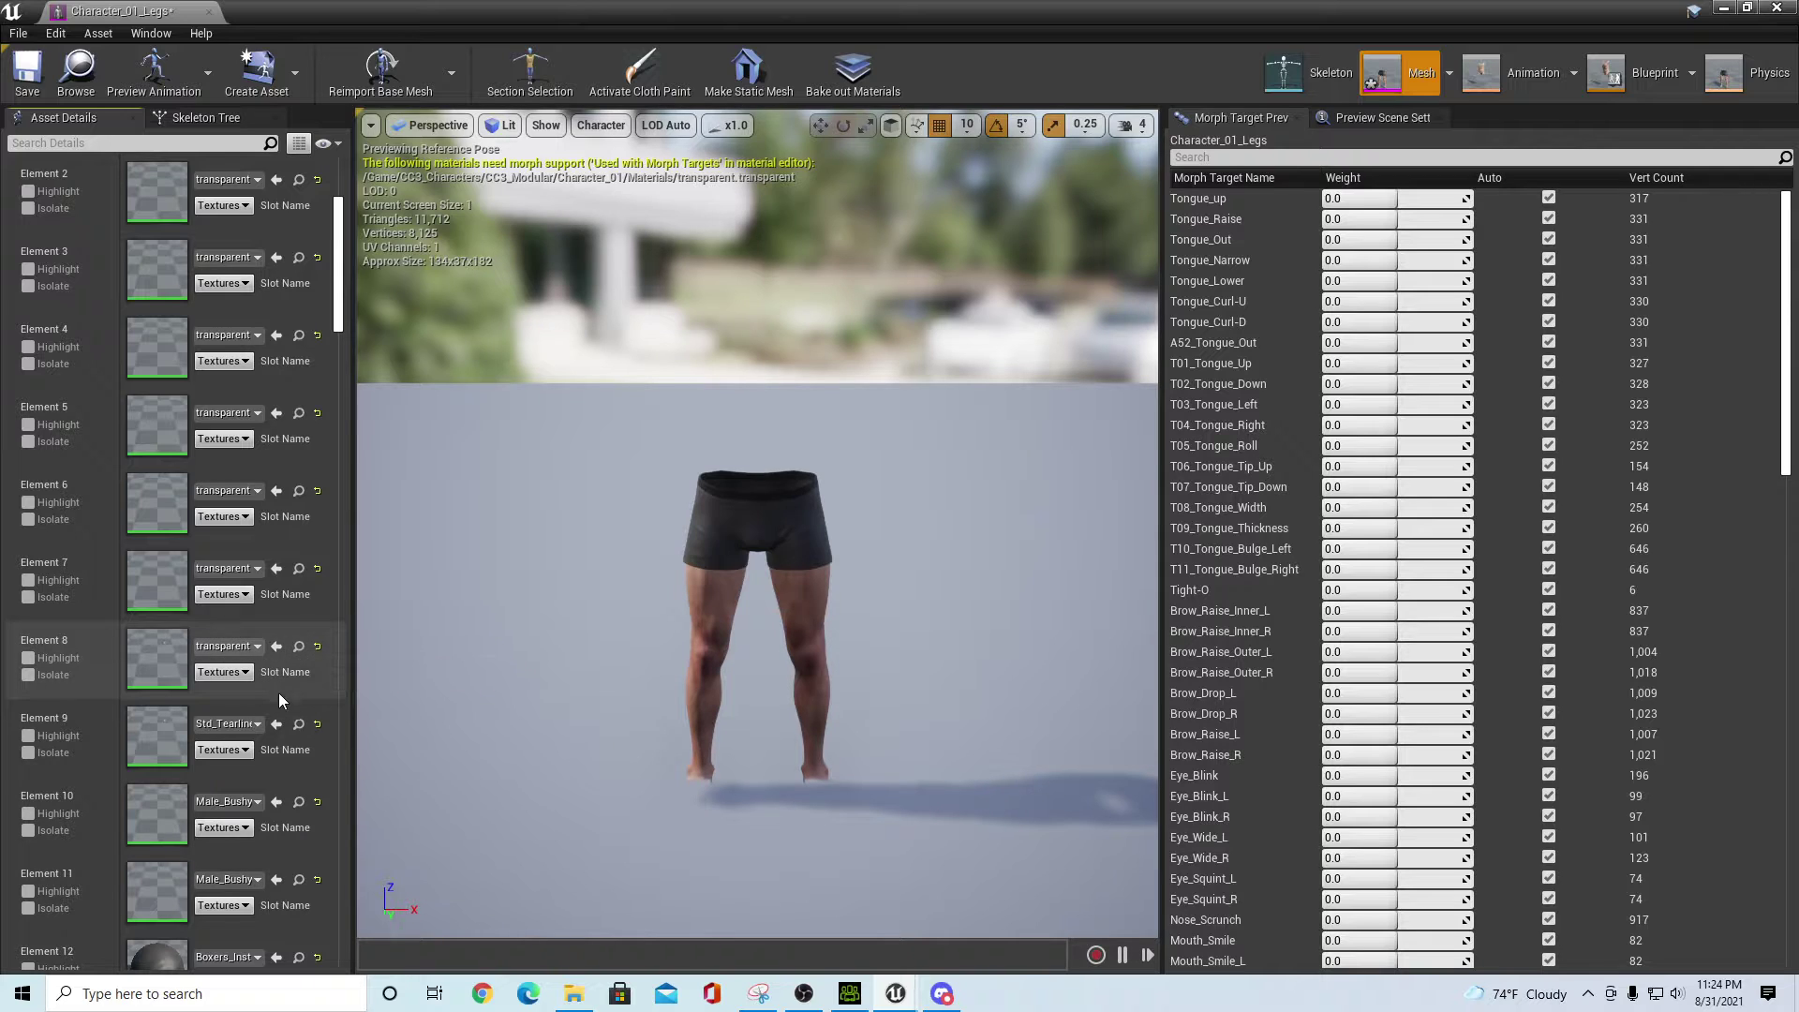
left_click(276, 723)
left_click(276, 802)
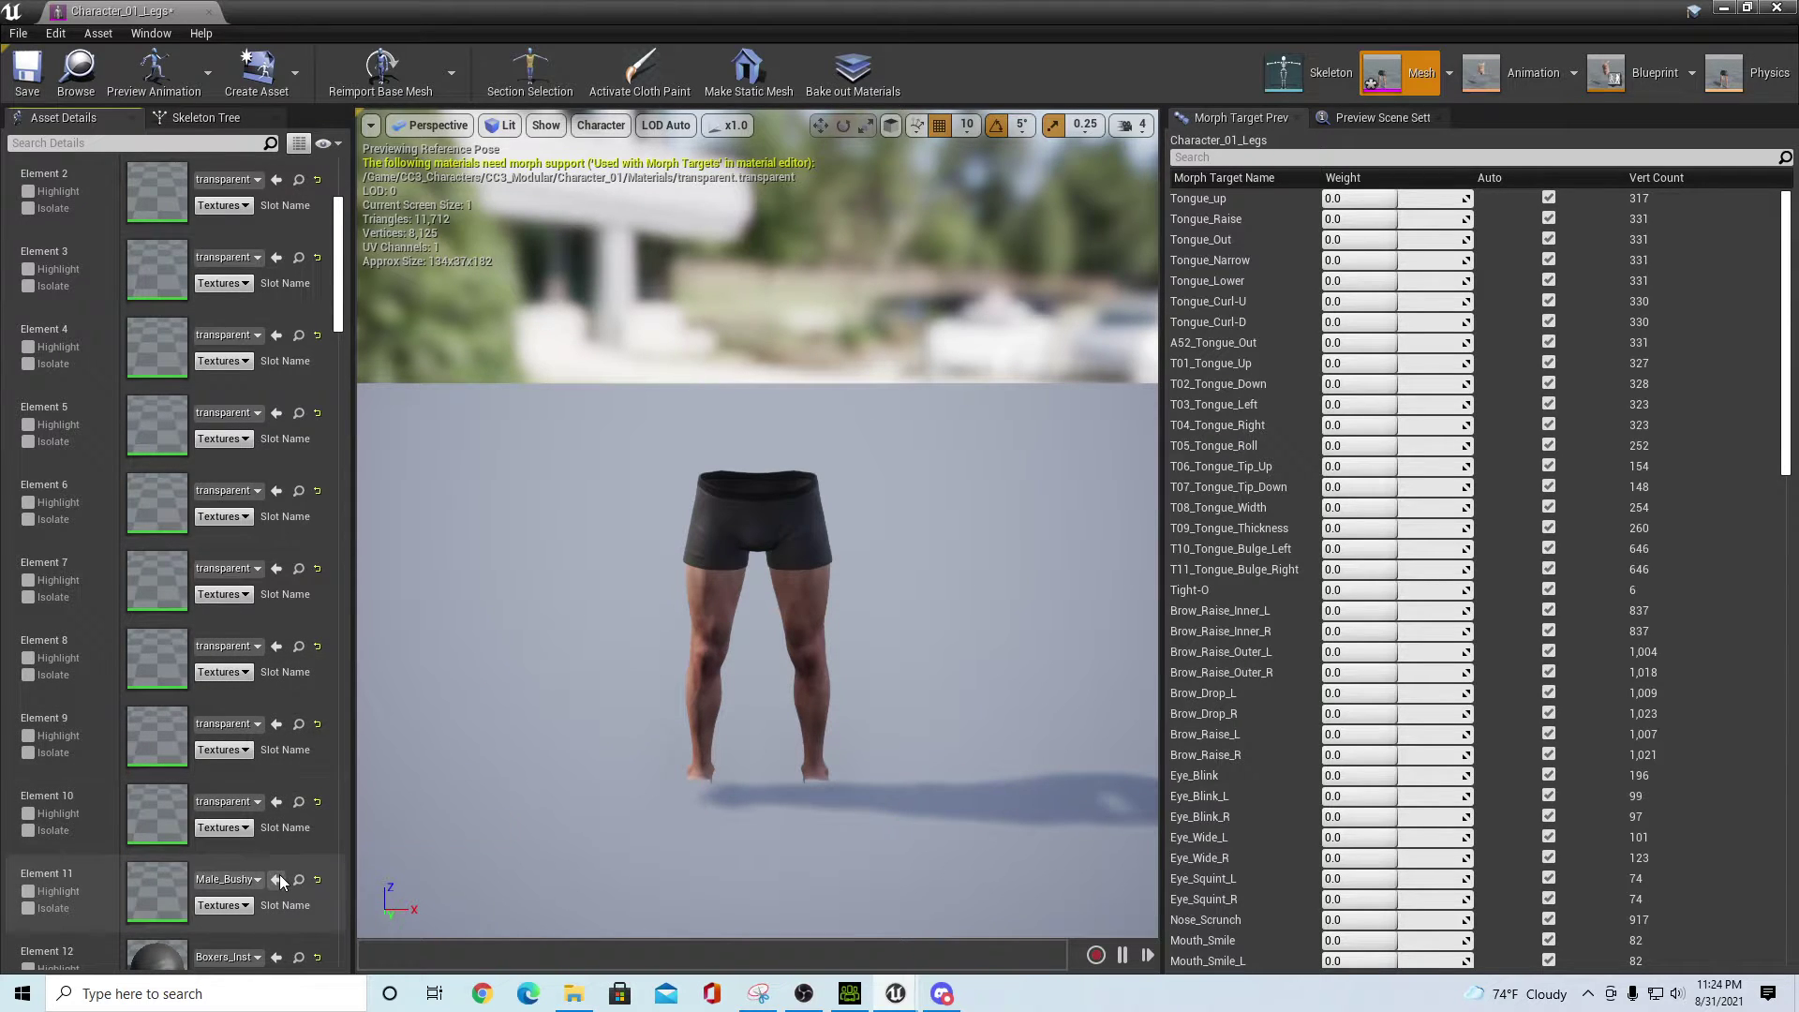
left_click(275, 879)
- Leave the boxers material on Element 12, save the legs mesh and close its editor
scroll(299, 718, "down", 2)
scroll(299, 718, "down", 2)
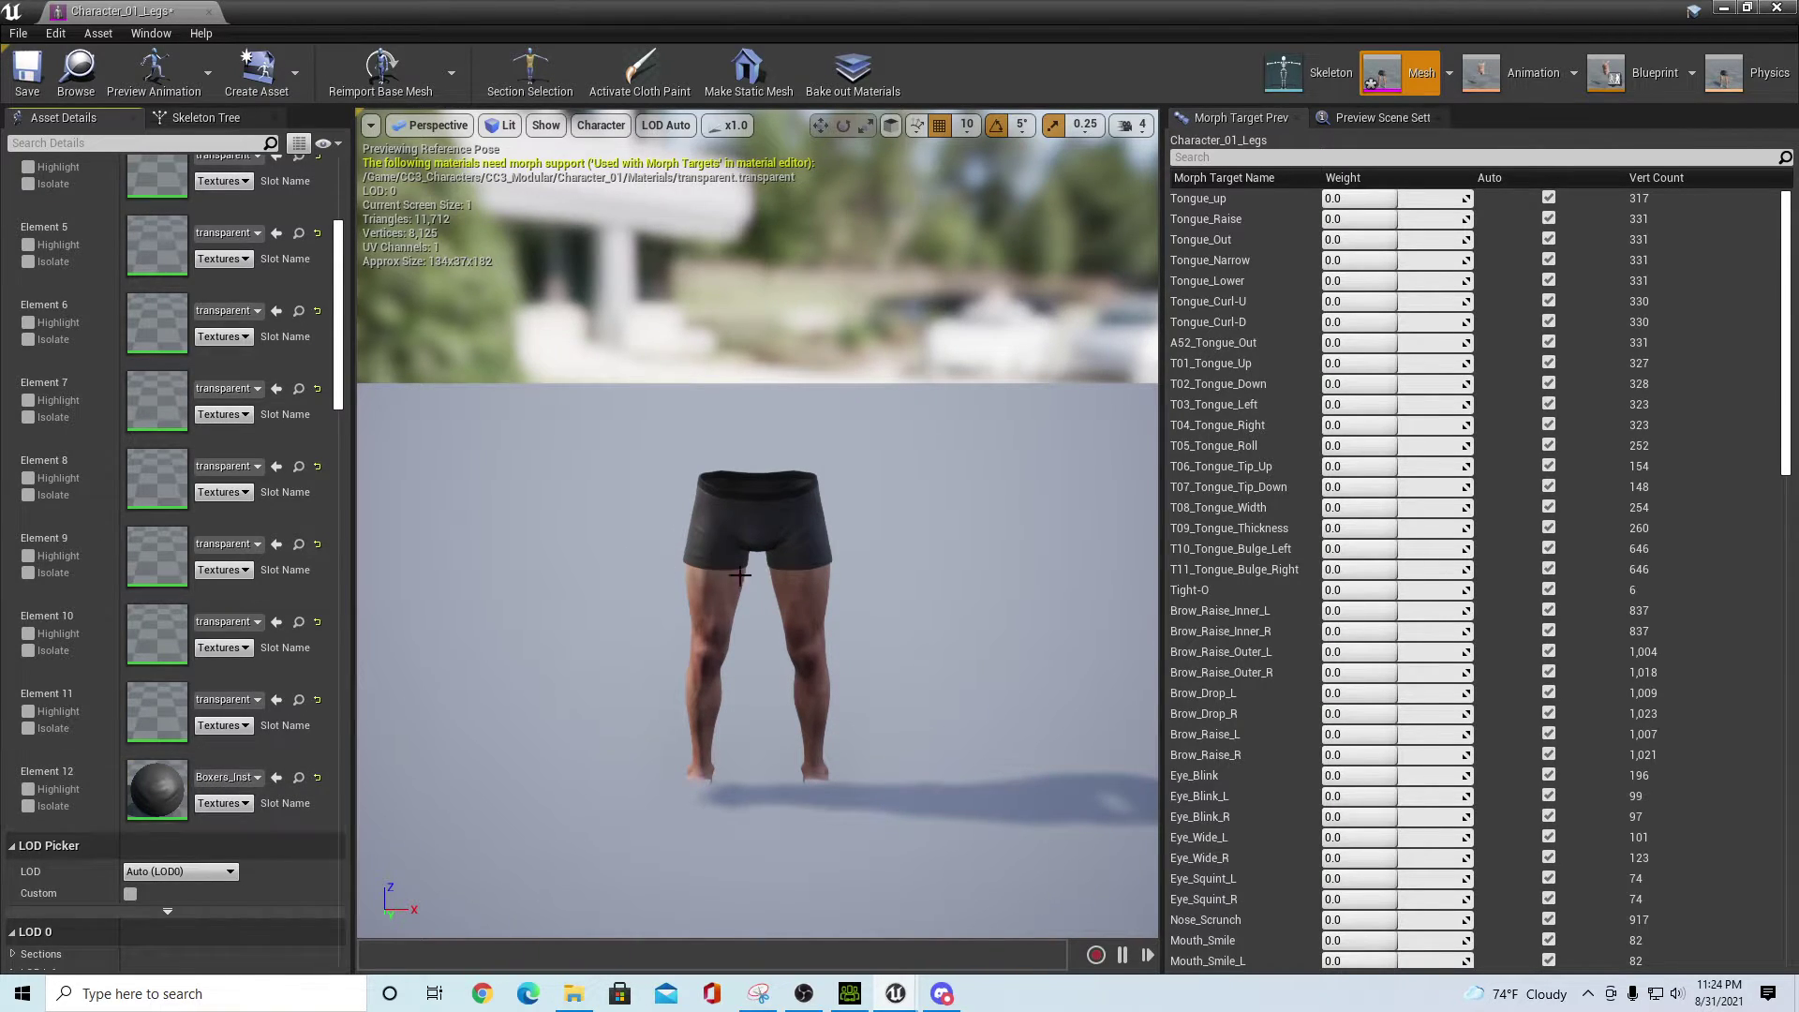
left_click(27, 70)
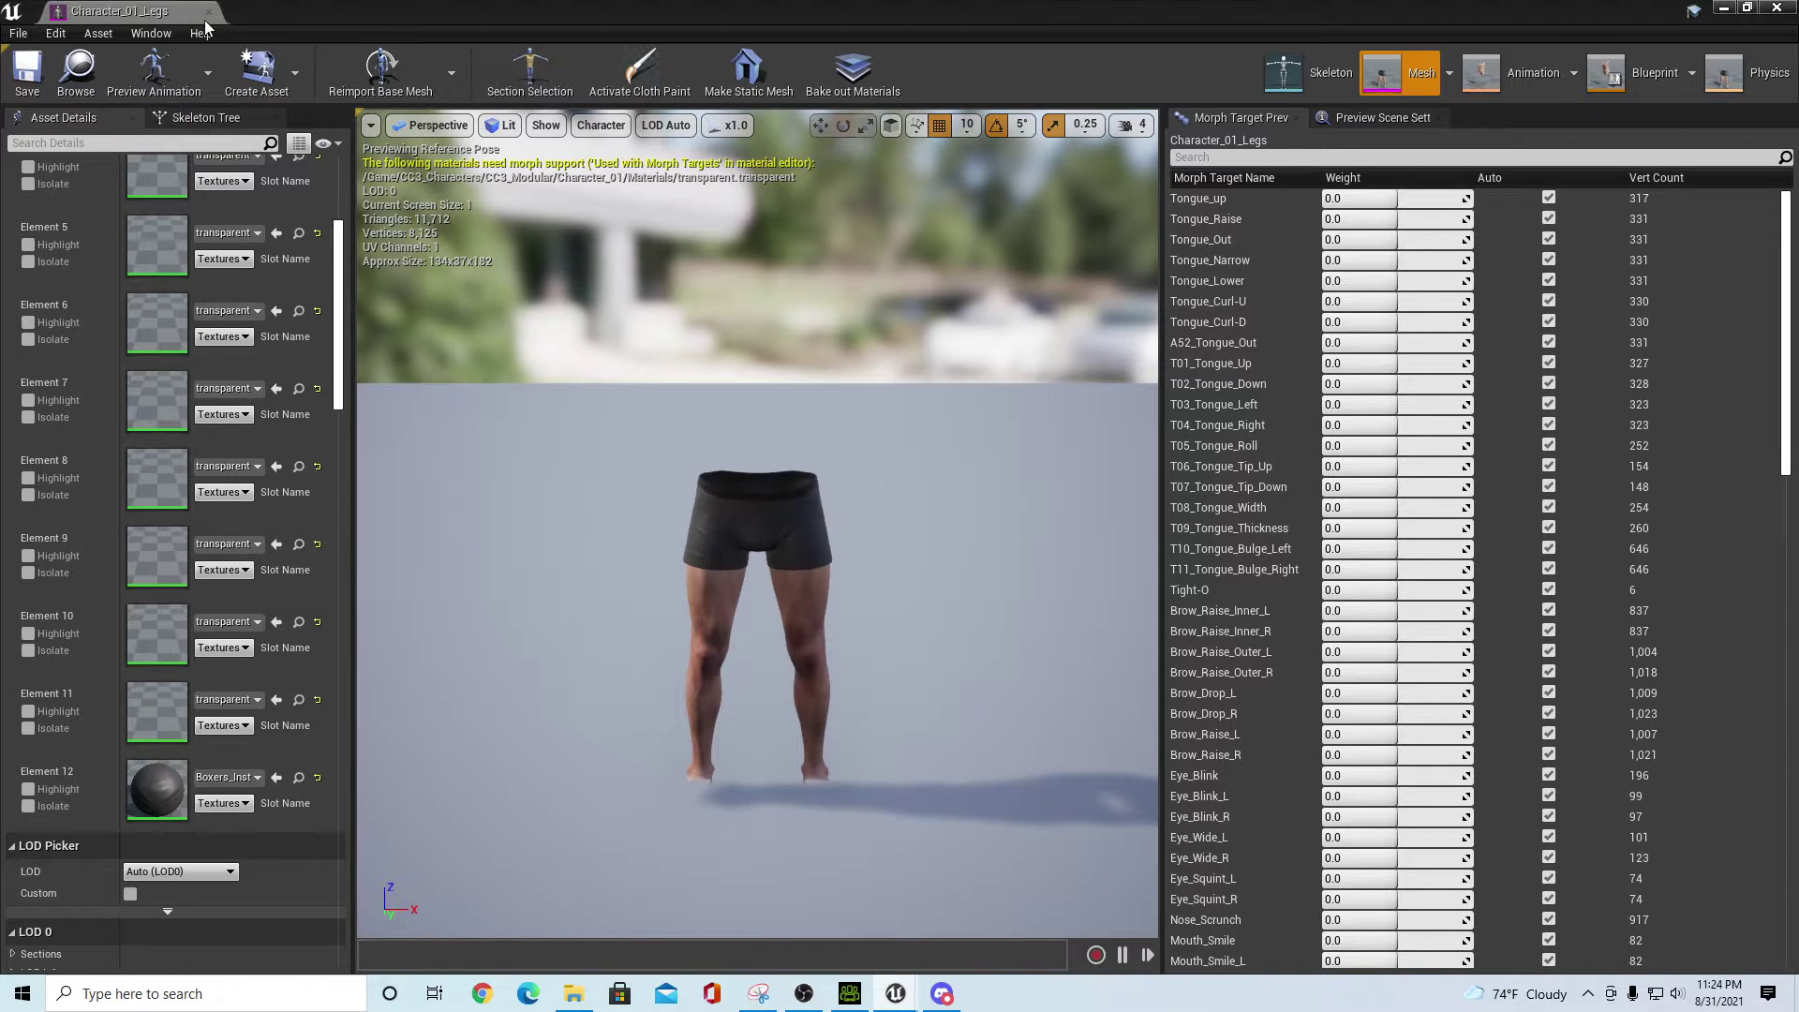
left_click(208, 13)
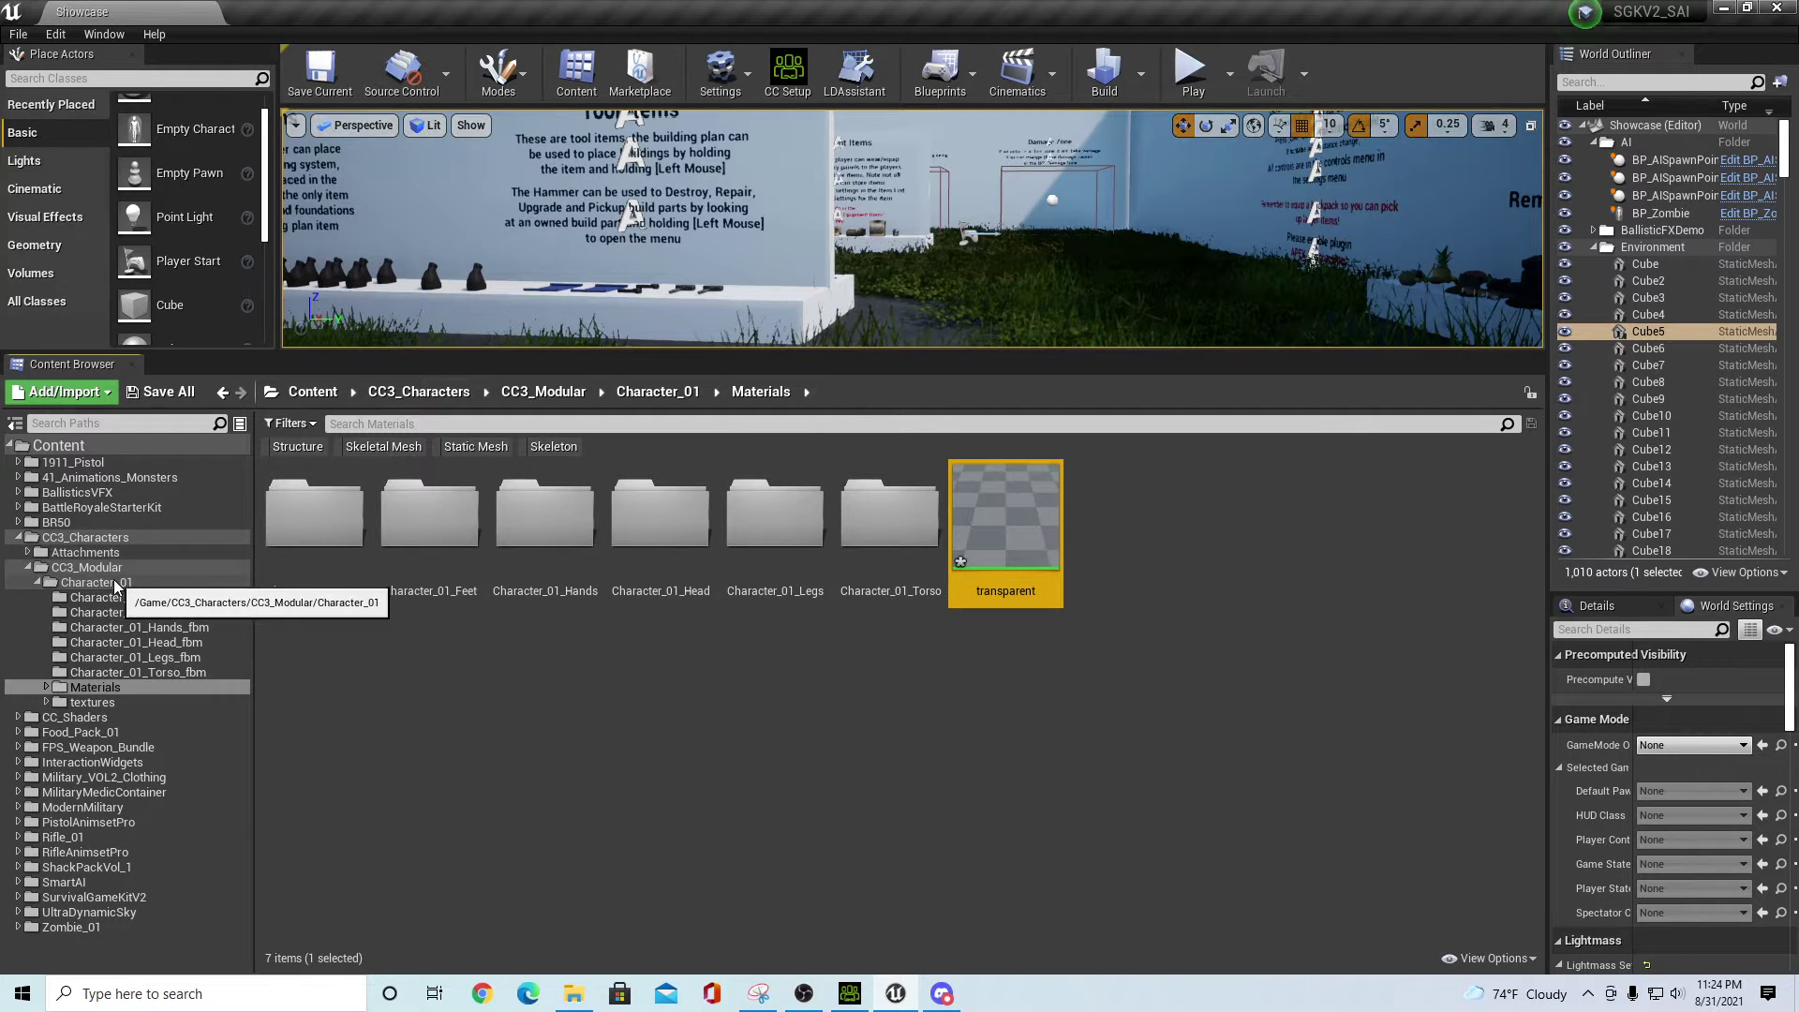
- Open the Character_01_Torso skeletal mesh from the Character_01 folder and assign the transparent material to Element 0
left_click(115, 583)
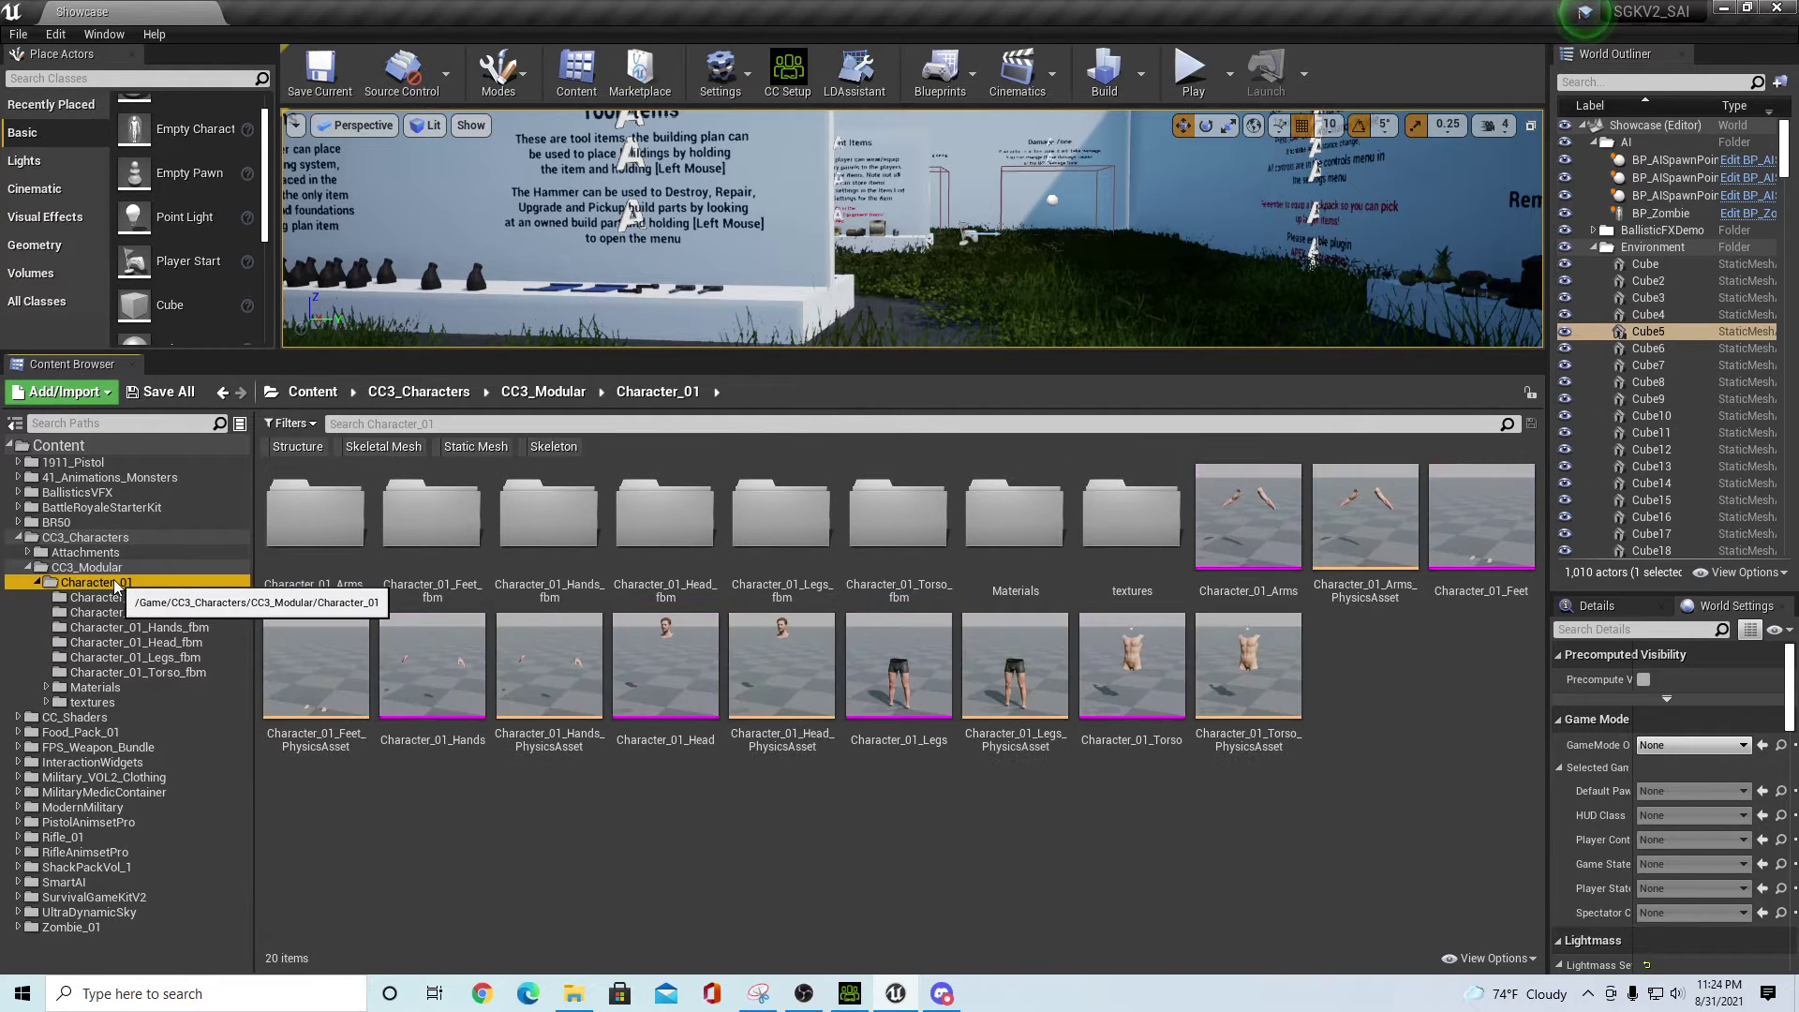
double_click(1117, 668)
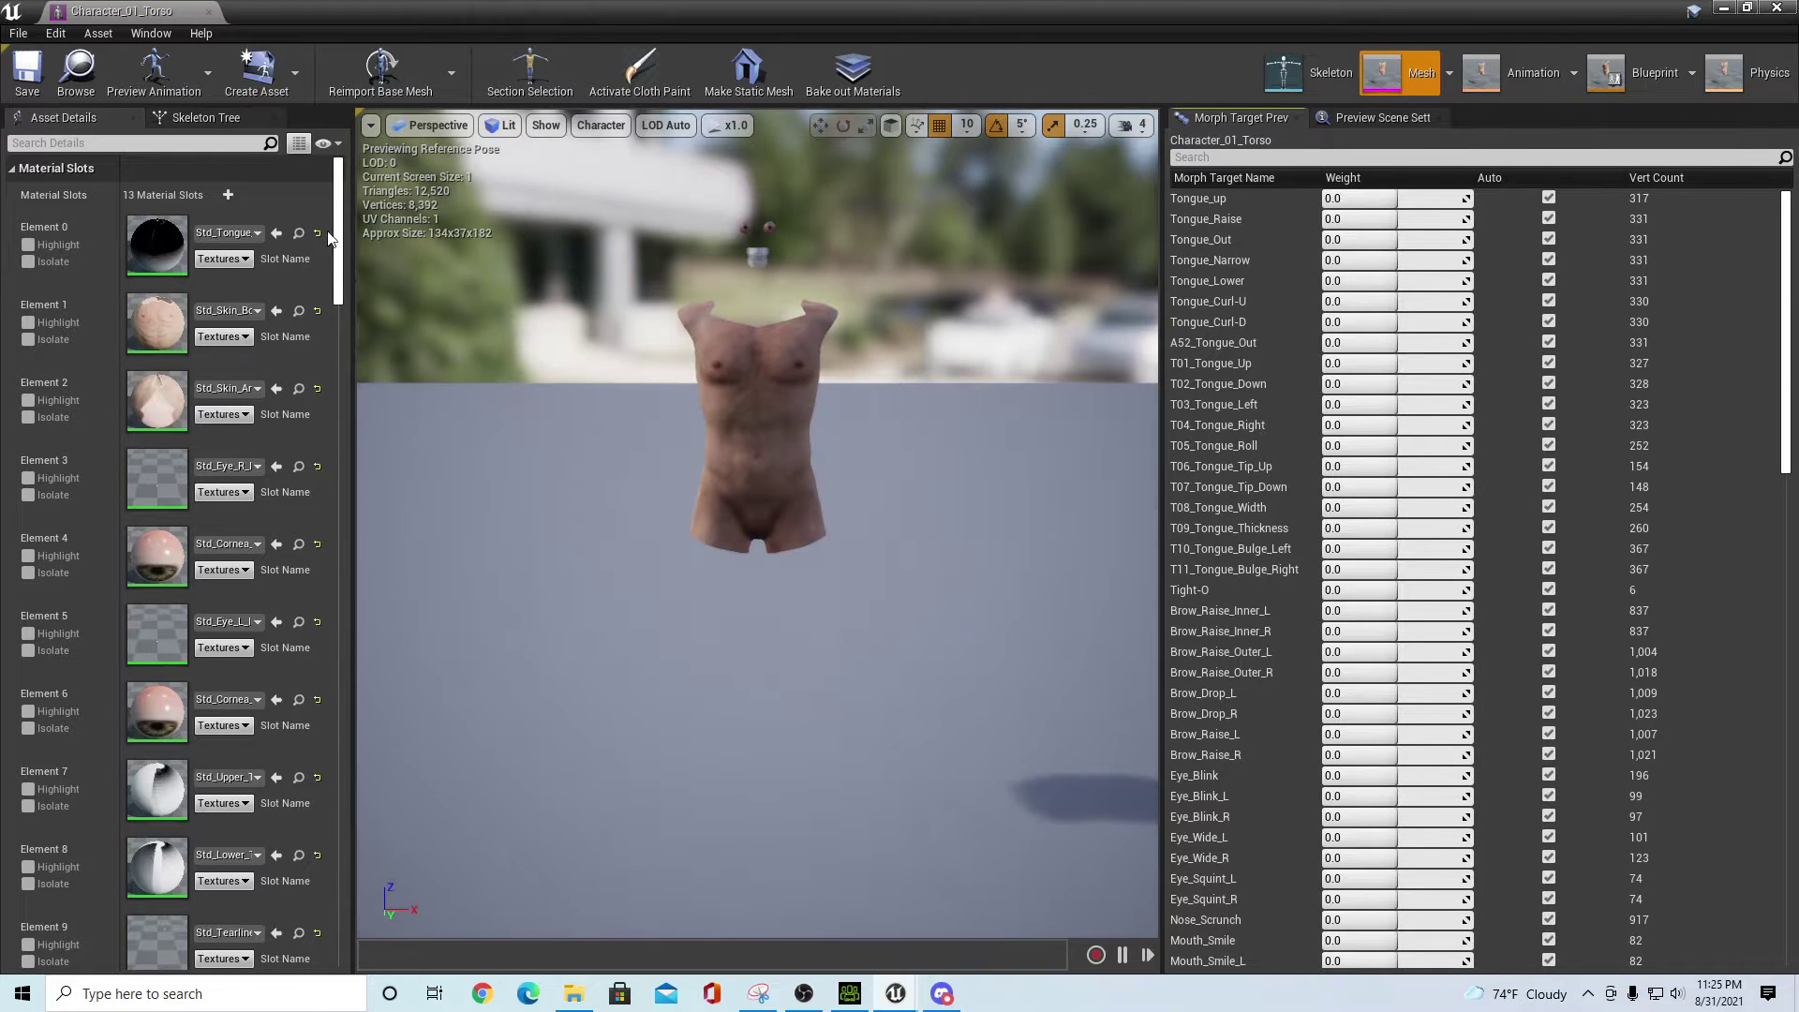
left_click(247, 240)
type("trans")
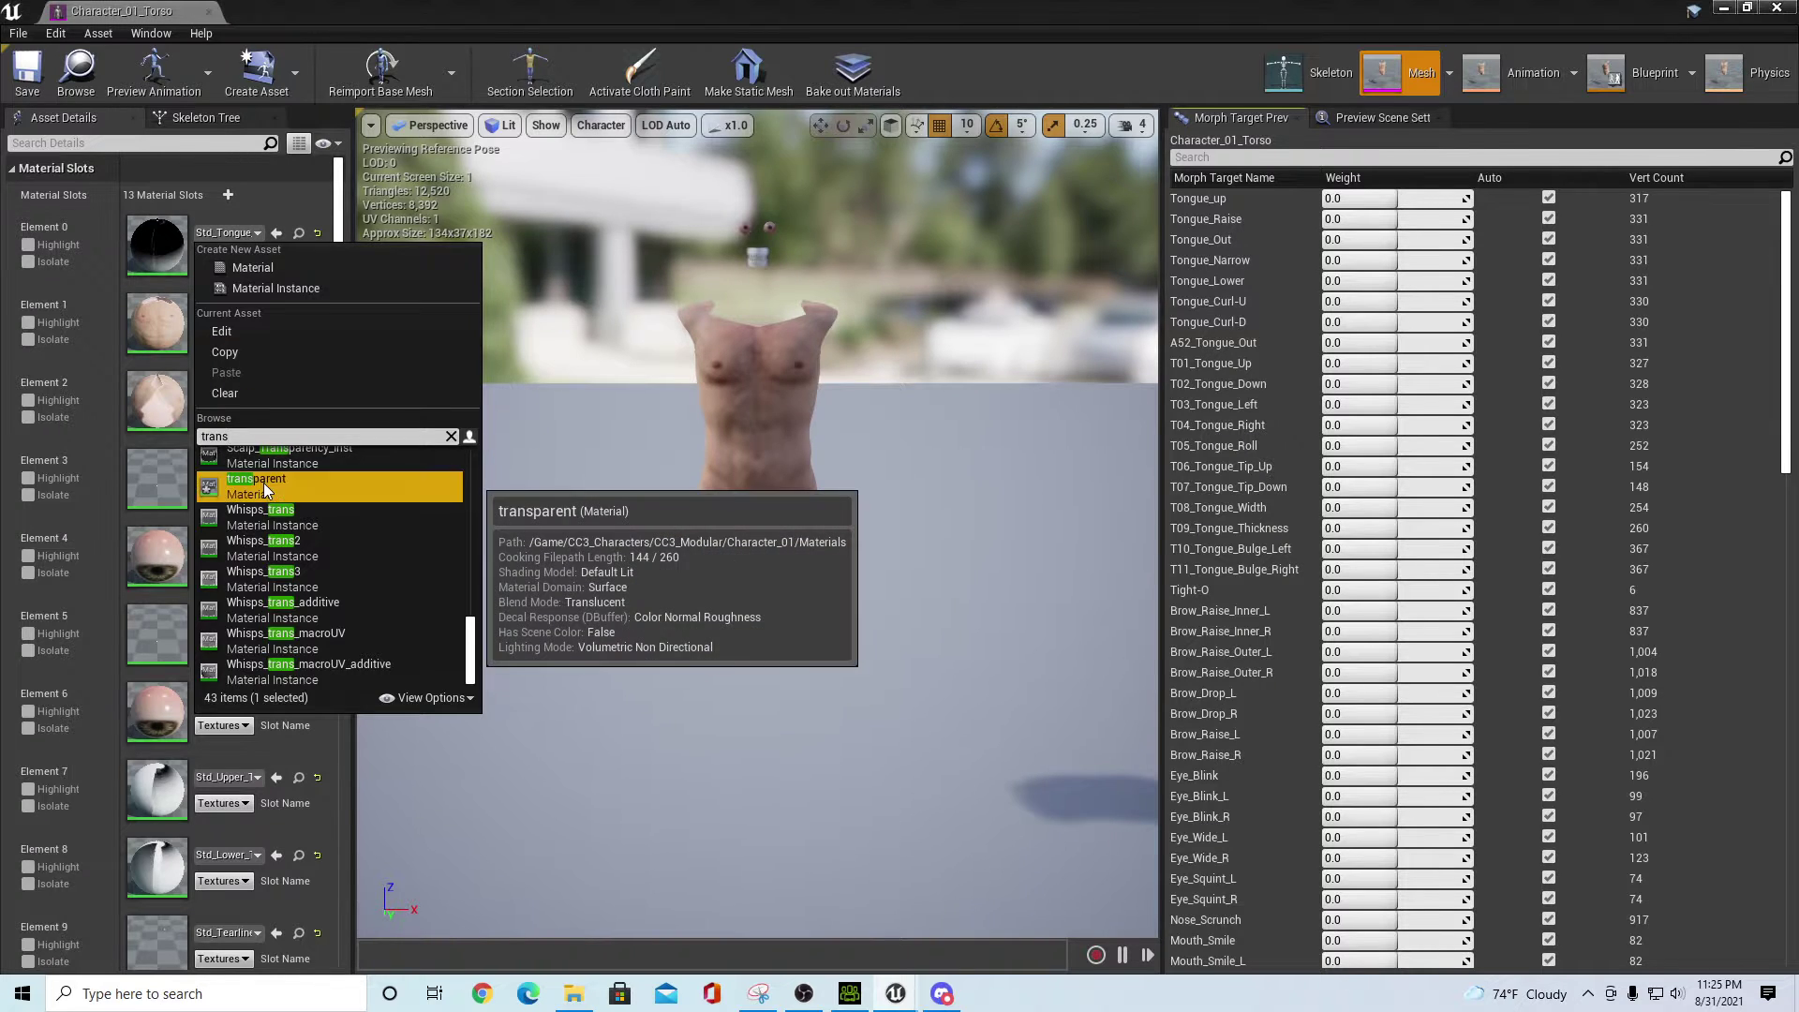
left_click(310, 469)
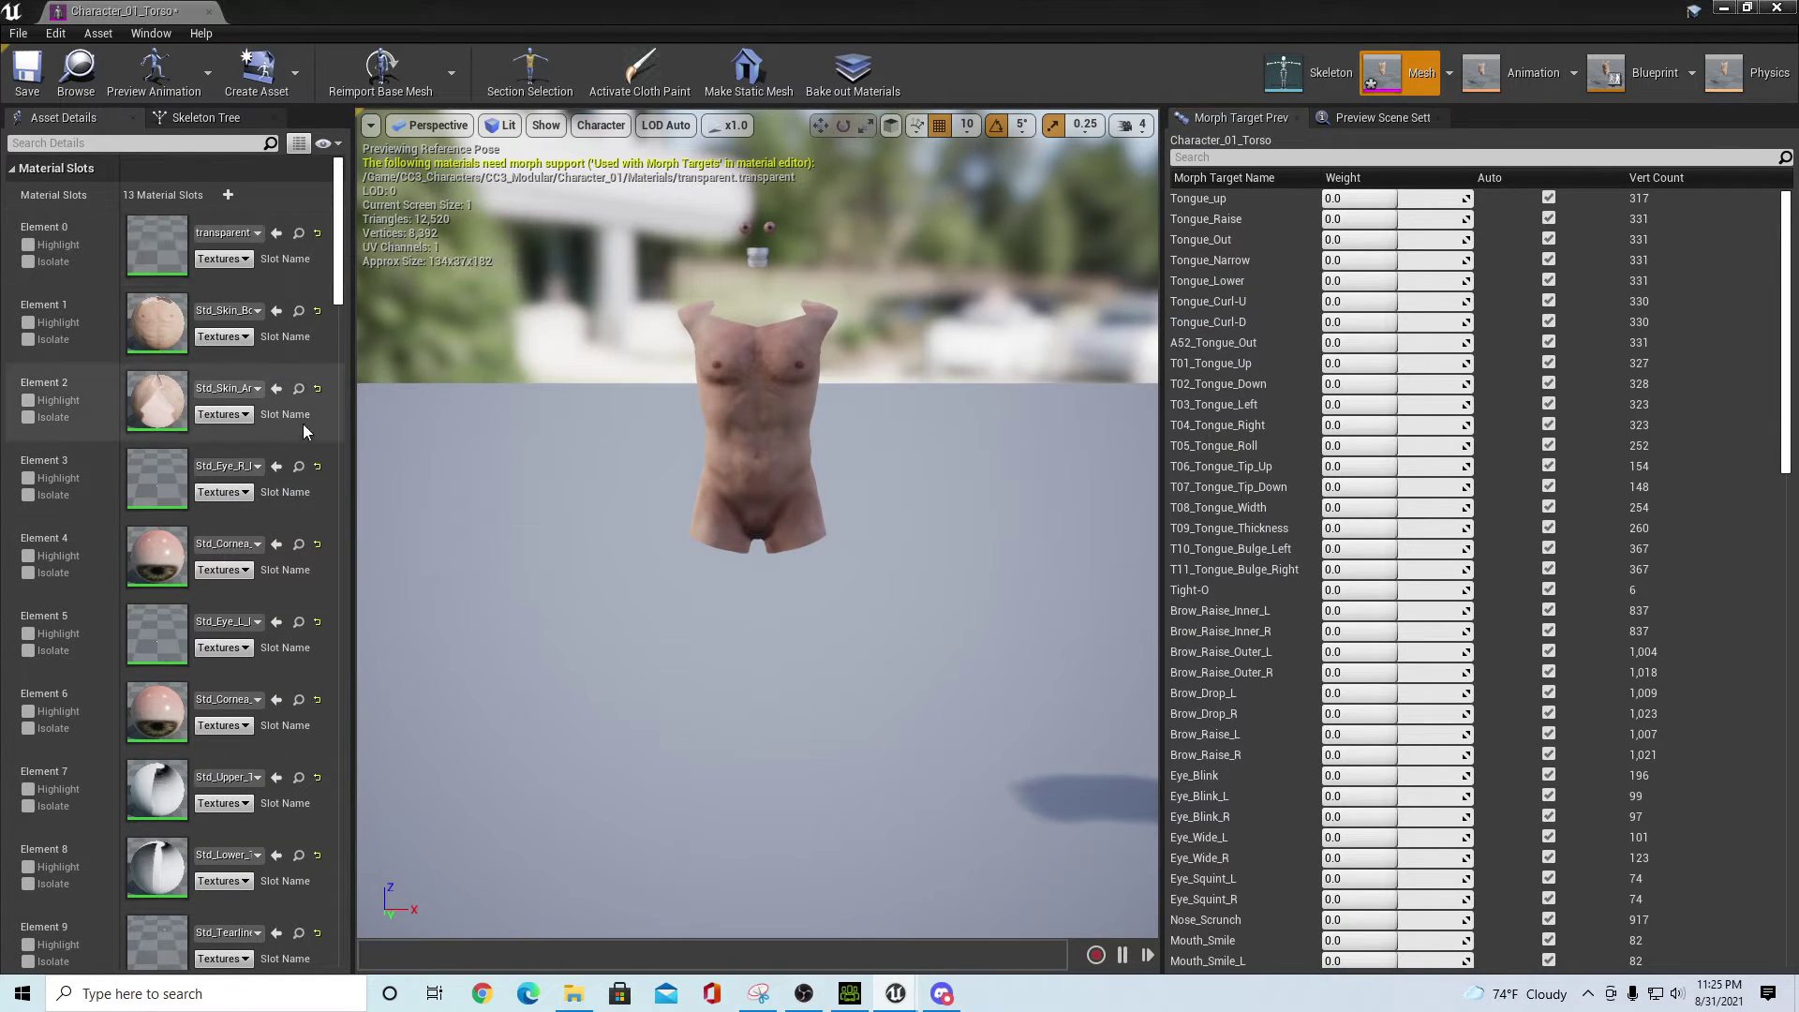
- Assign the transparent material to Elements 3 through 8 of the torso mesh, leaving both skin slots as they are
left_click(278, 468)
left_click(277, 543)
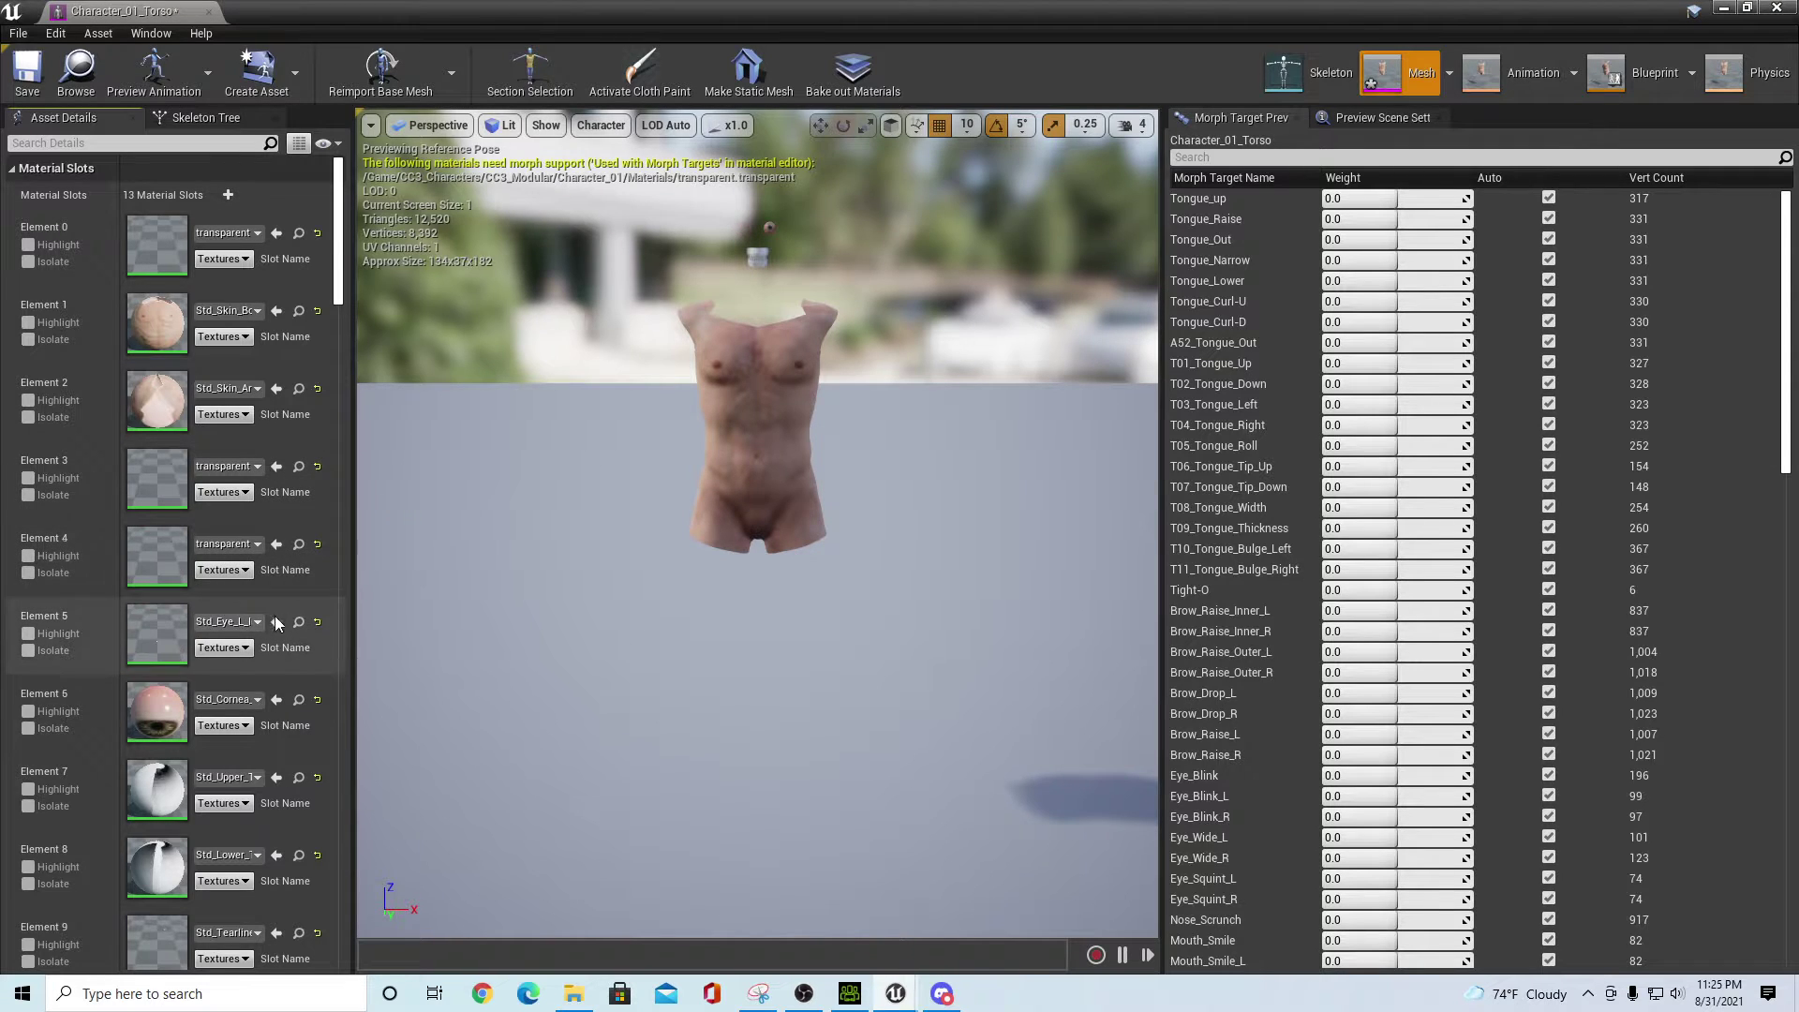
left_click(277, 622)
left_click(276, 699)
scroll(282, 693, "down", 2)
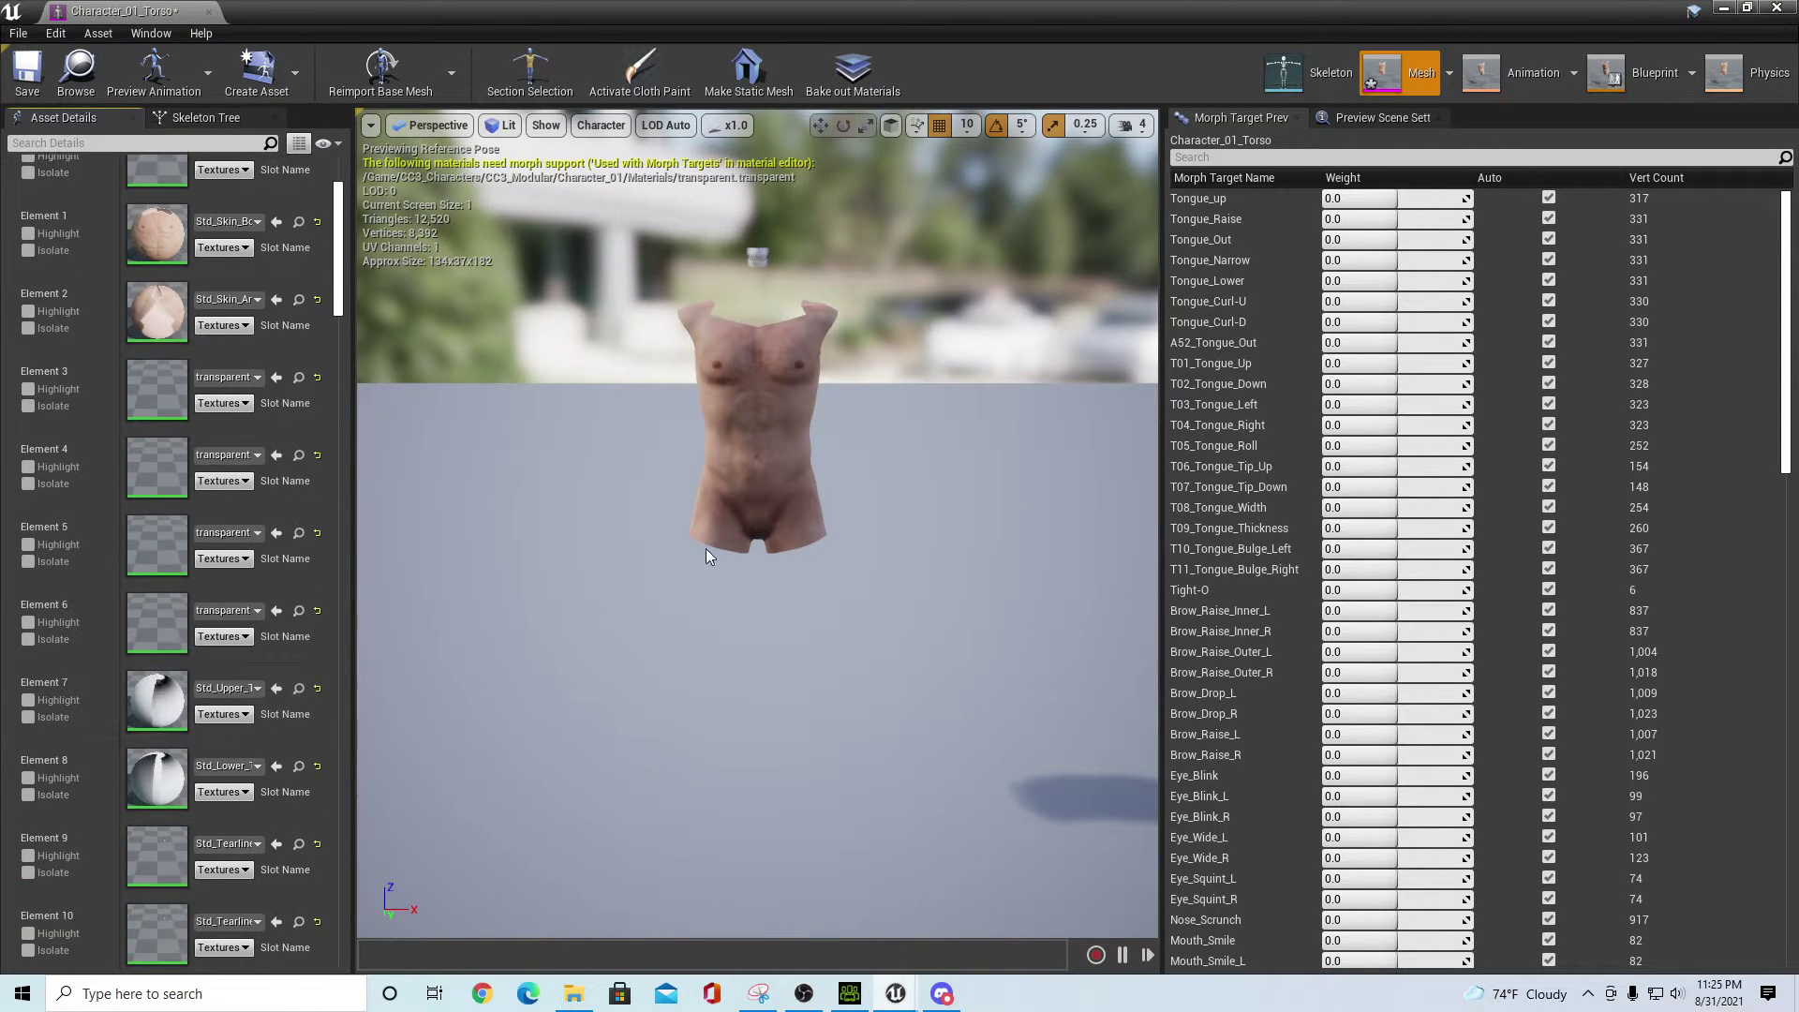
left_click(277, 688)
left_click(276, 766)
- Assign the transparent material to Elements 9 through 12 of the torso mesh
scroll(314, 675, "down", 5)
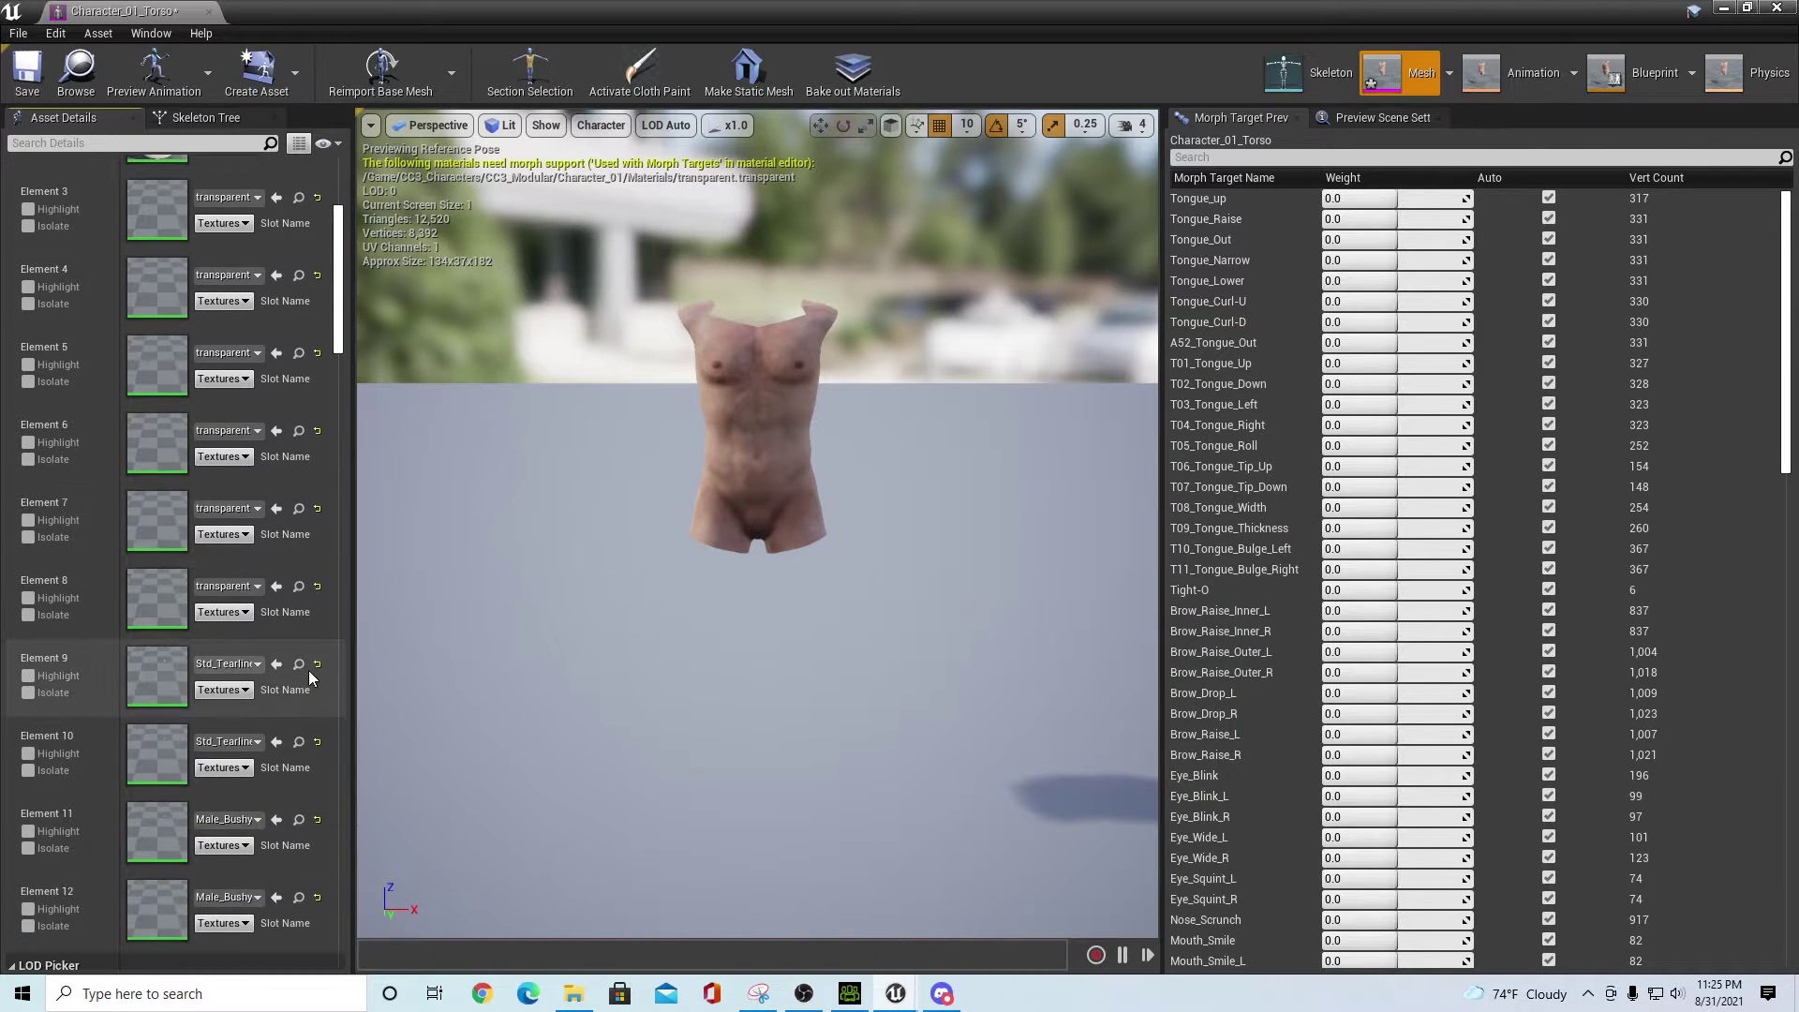
left_click(276, 688)
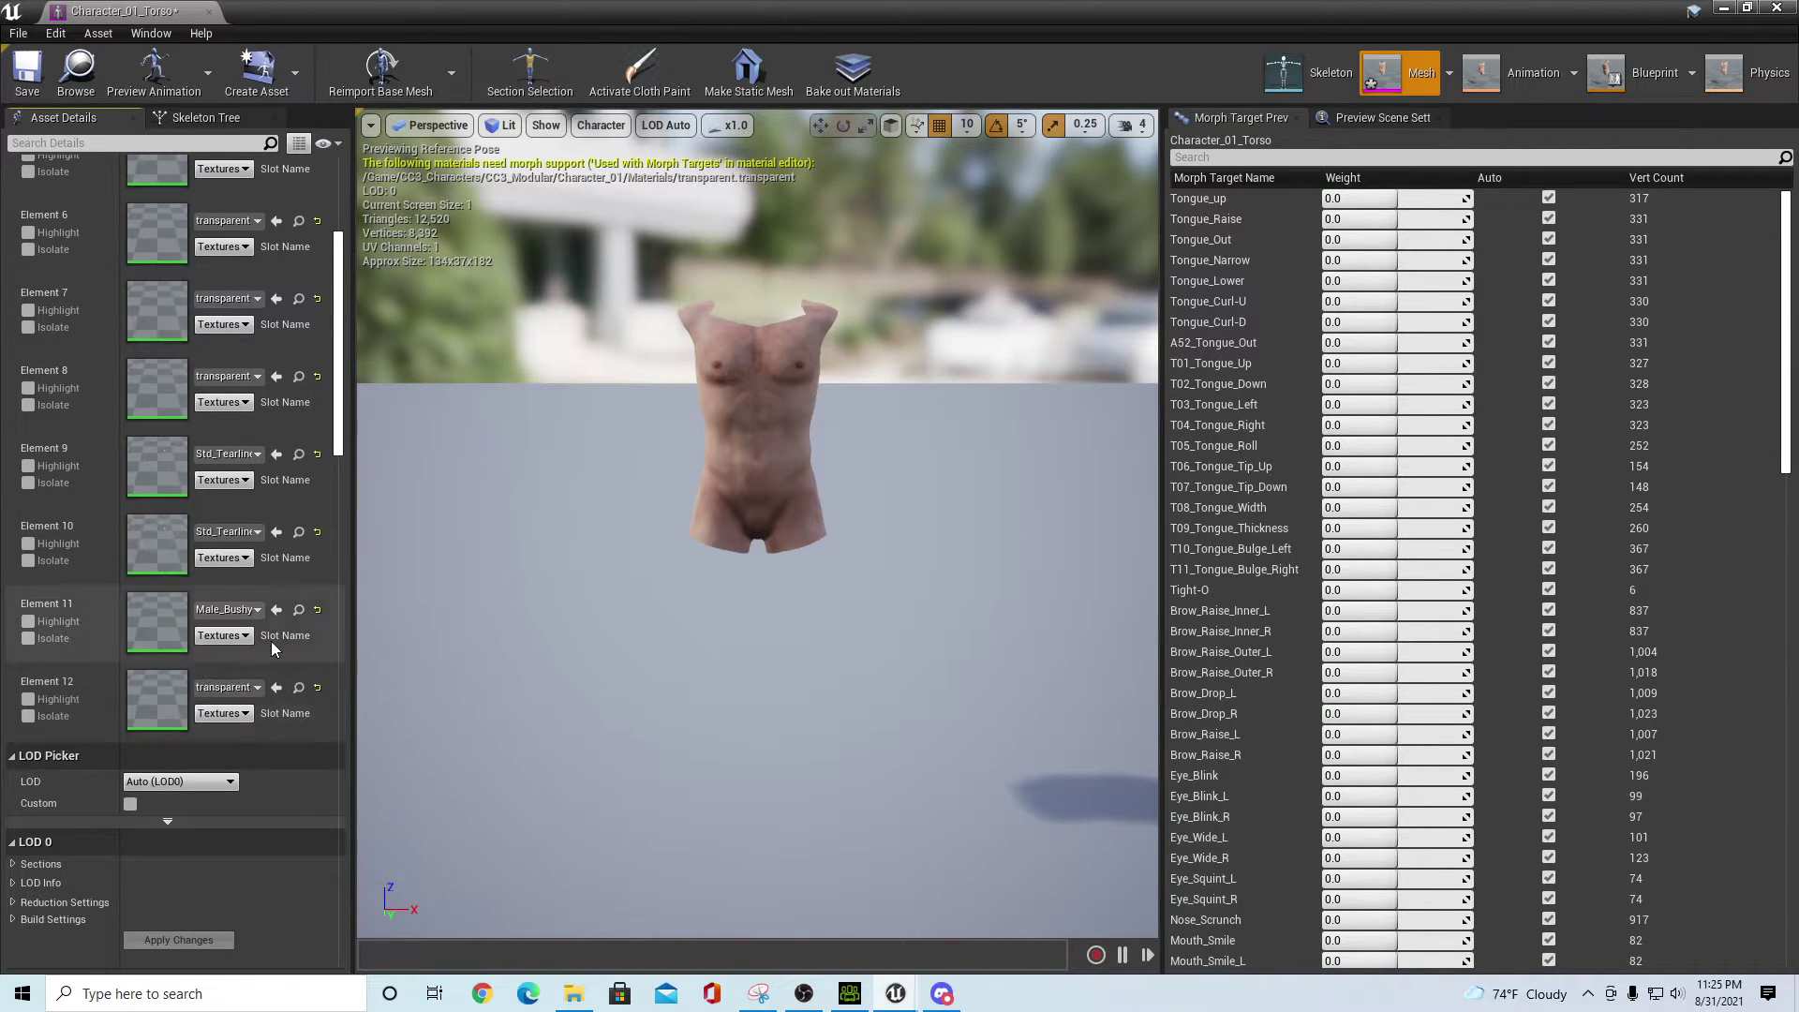
left_click(277, 610)
left_click(277, 532)
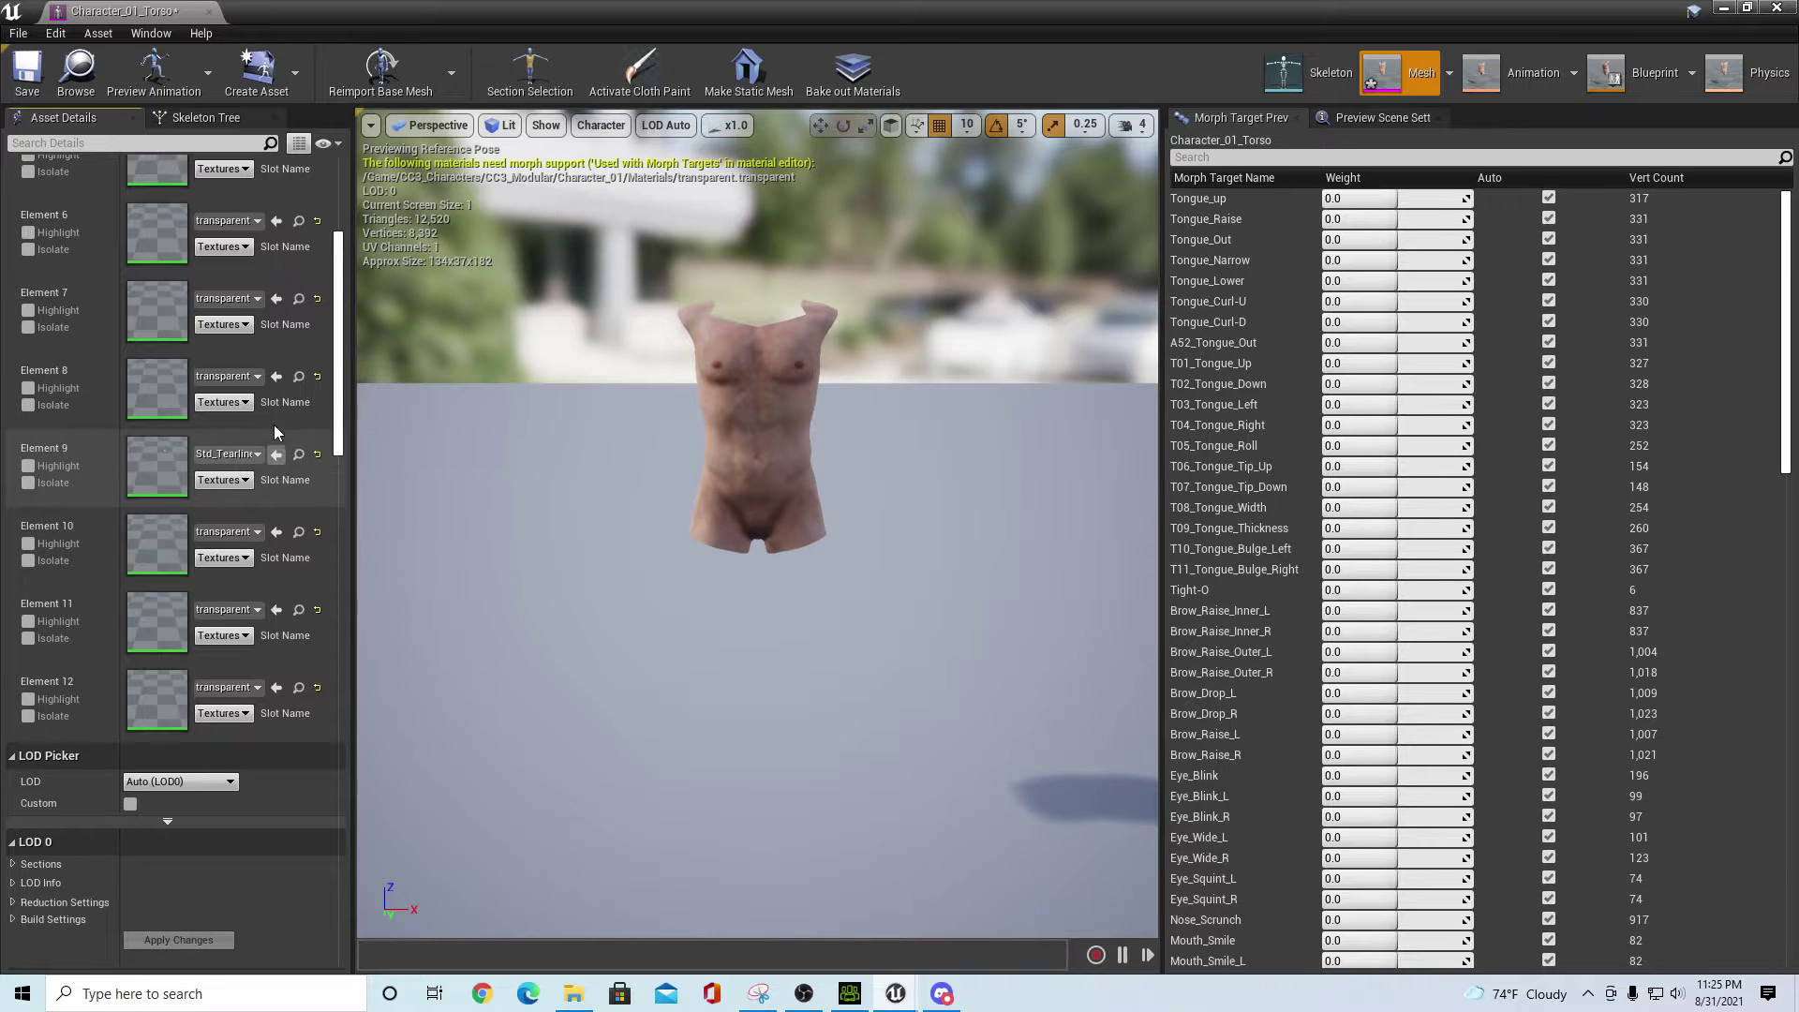
left_click(276, 454)
- Save the torso mesh and close its editor, returning to the contents of the Character_01 folder
scroll(272, 421, "up", 6)
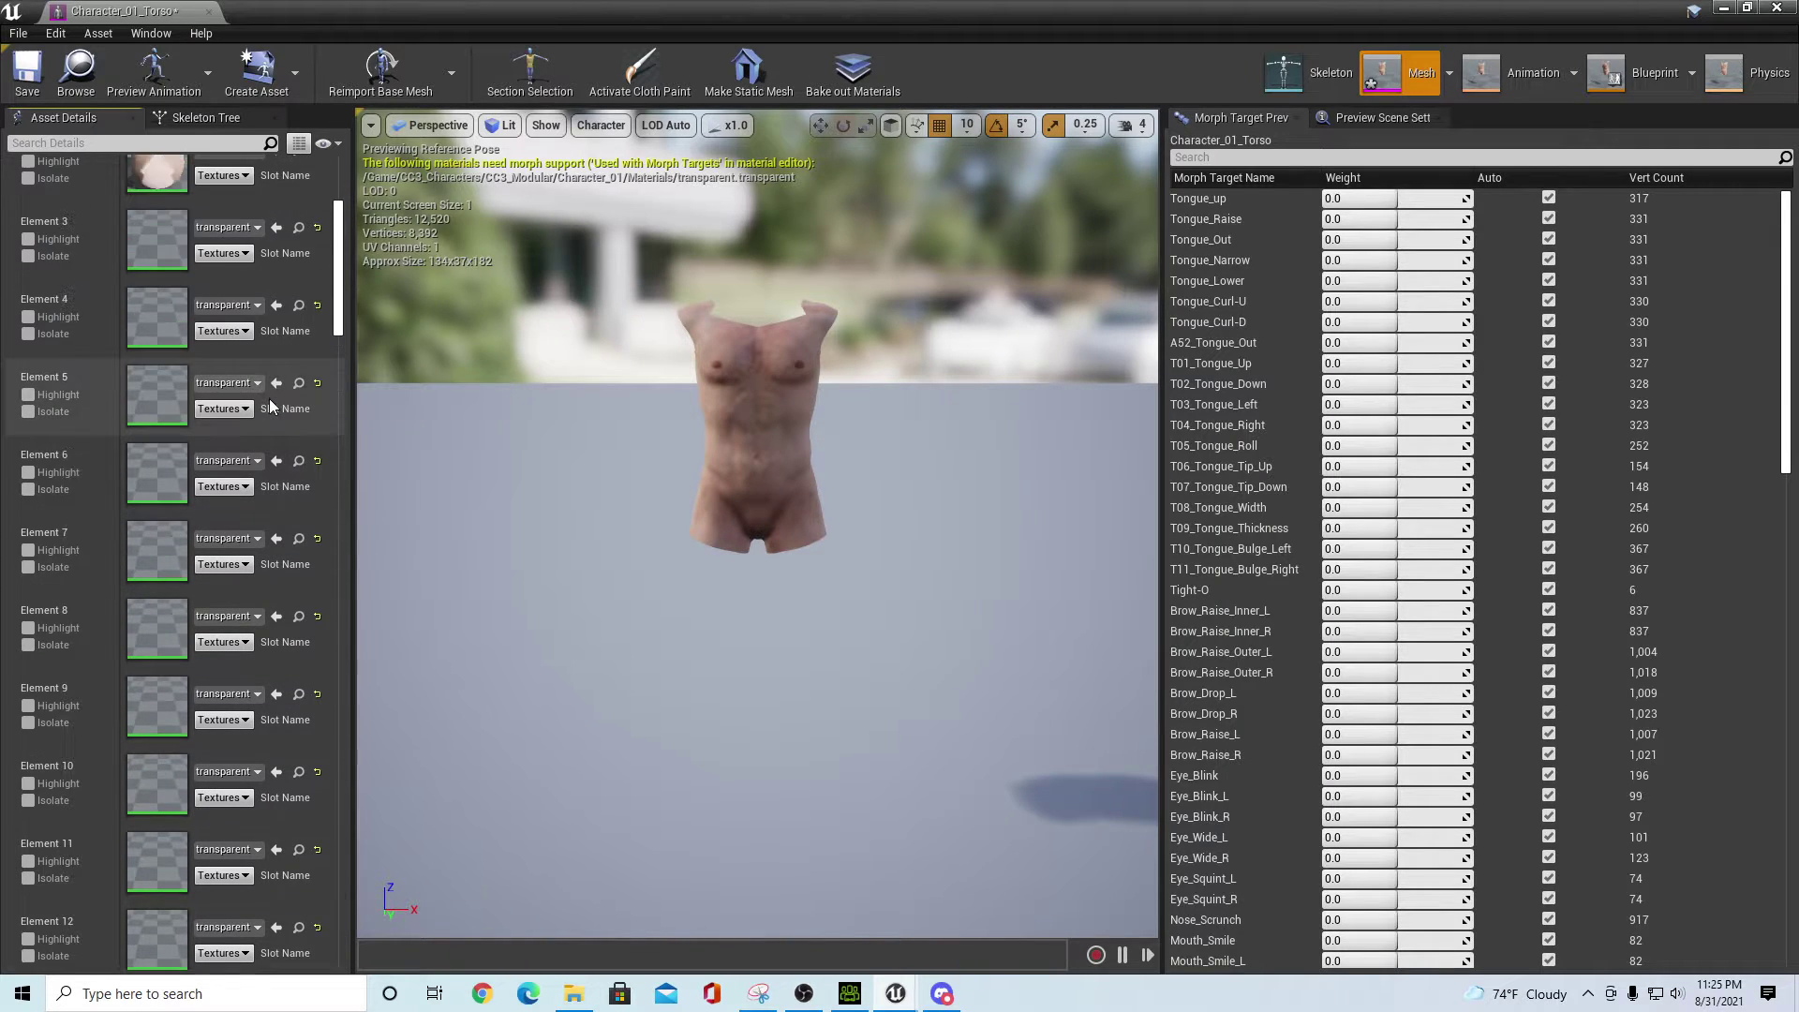
left_click(27, 70)
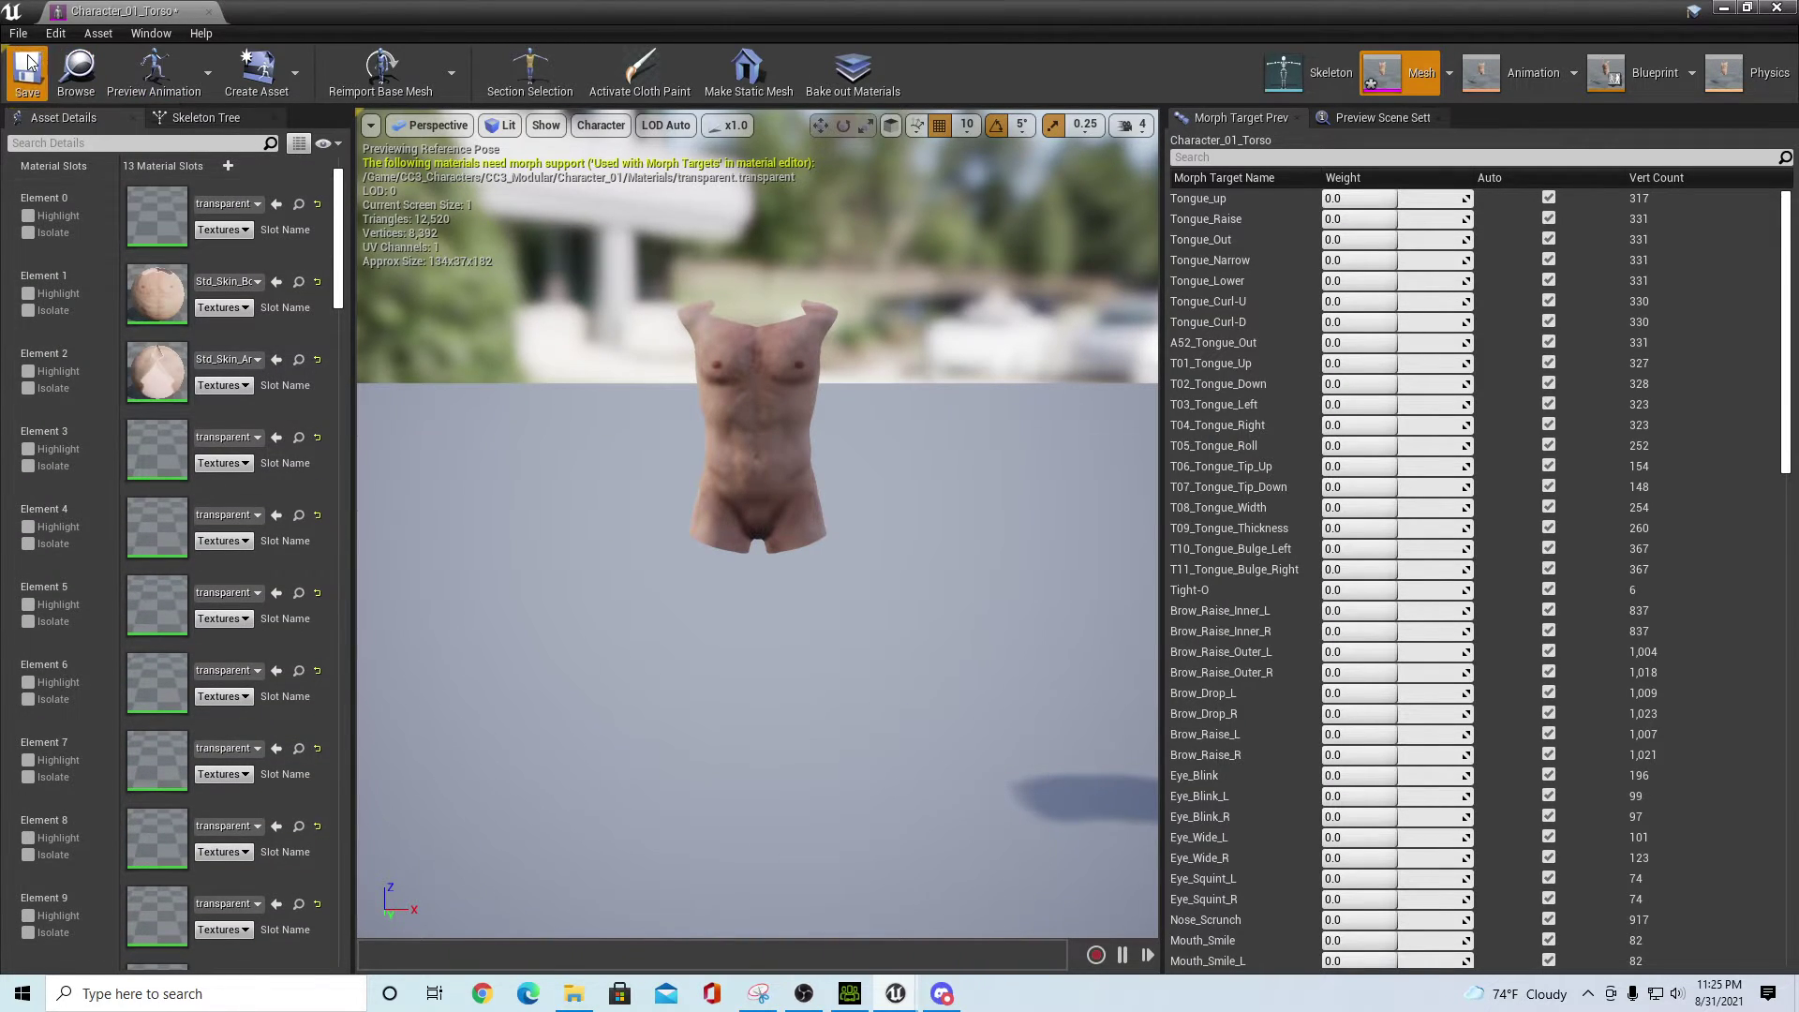
left_click(210, 13)
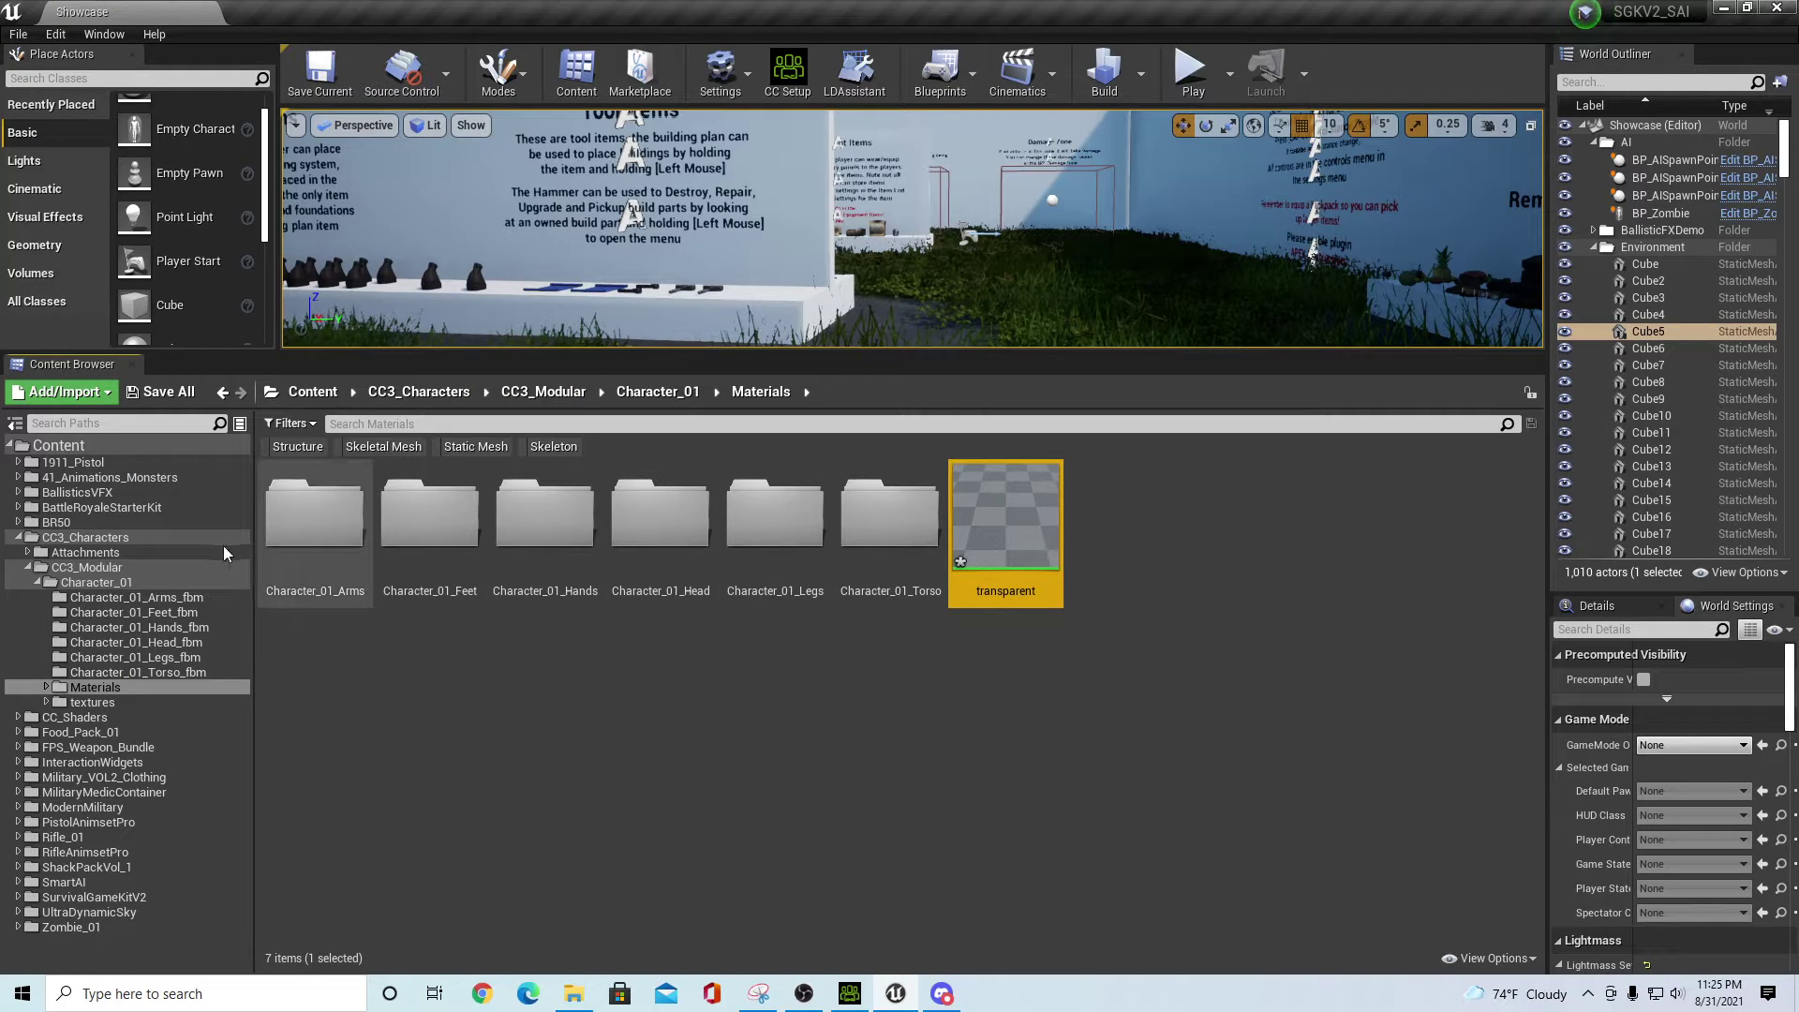
left_click(96, 582)
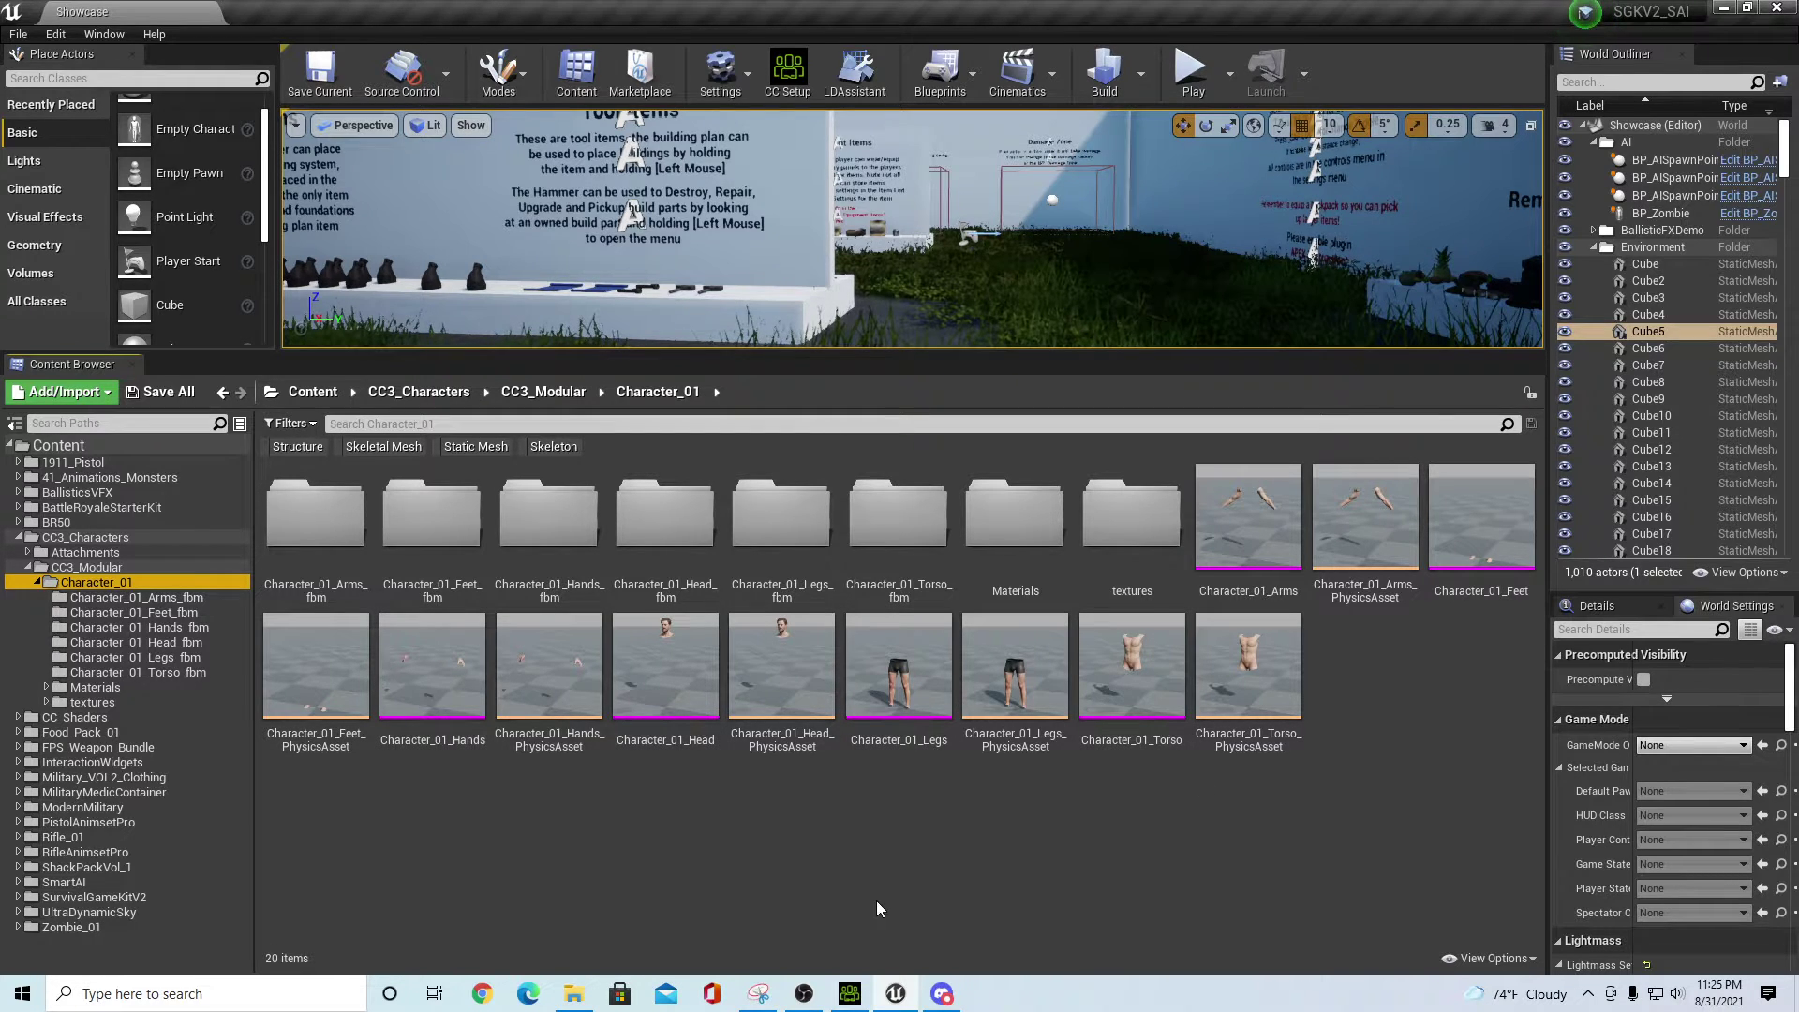
- Search the SurvivalGameKitV2 folder for "char" and open the BP_SGKMasterCharacter blueprint
left_click(39, 582)
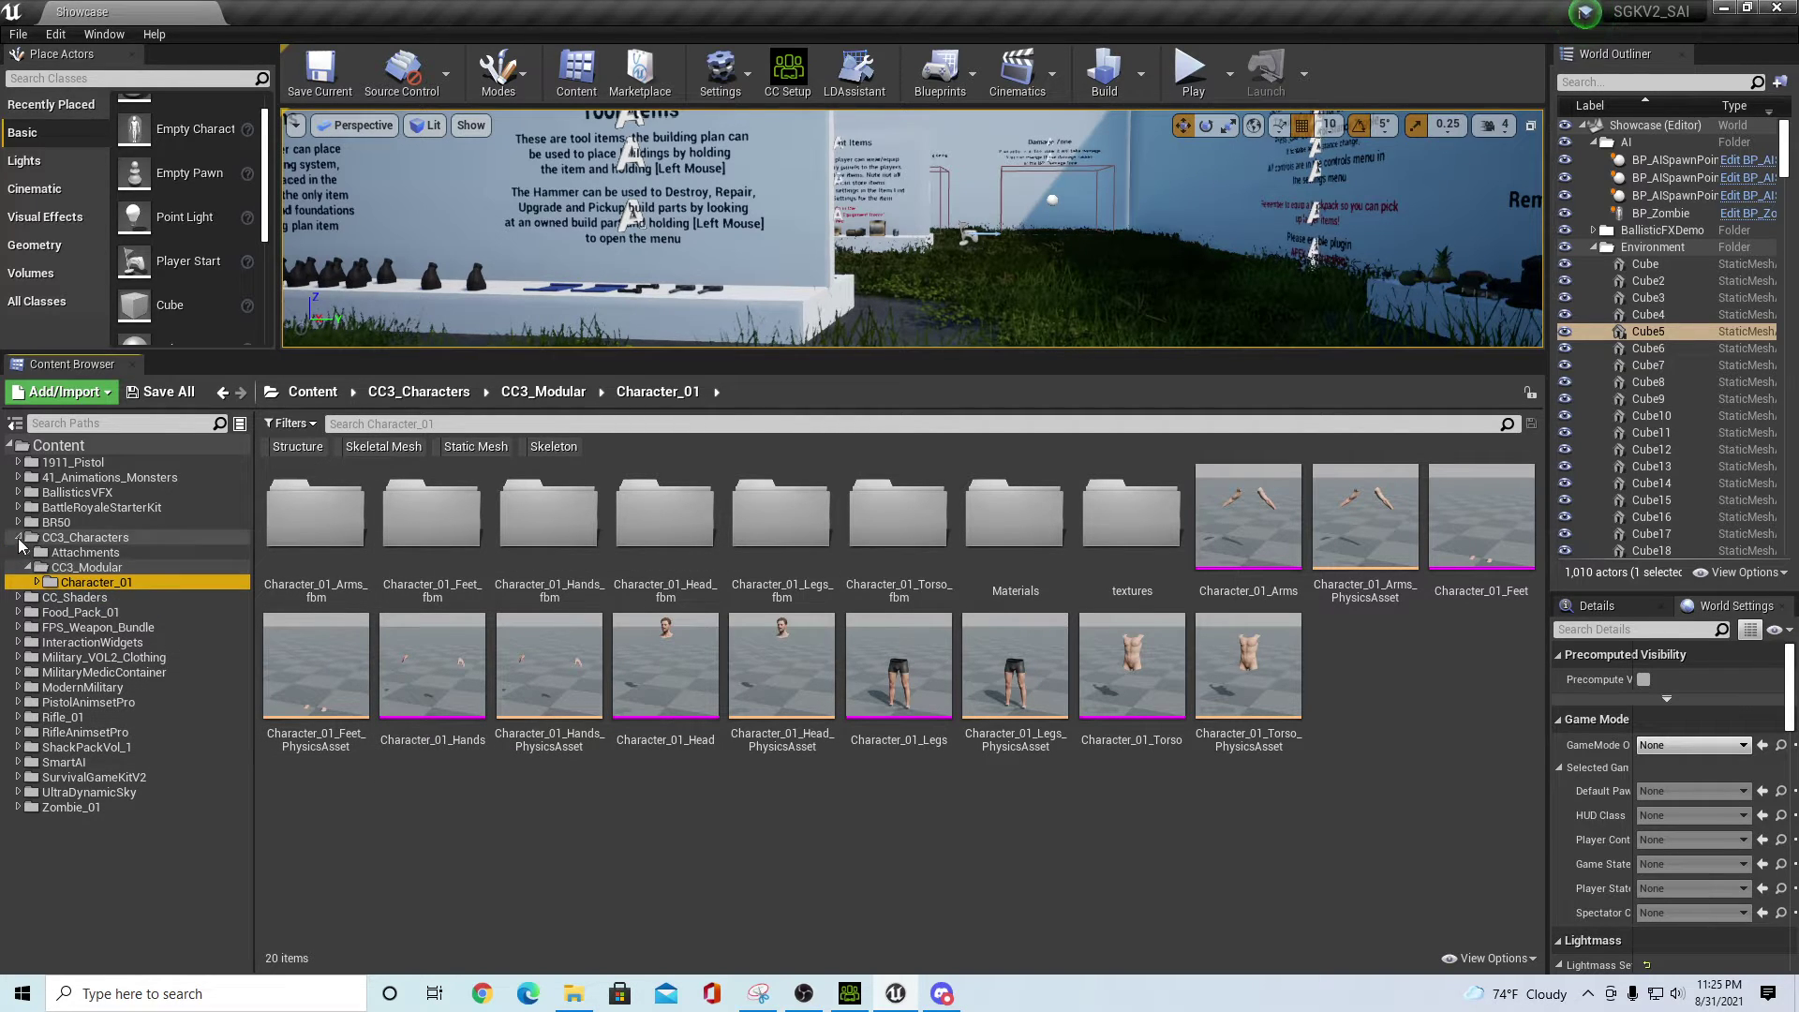
left_click(19, 541)
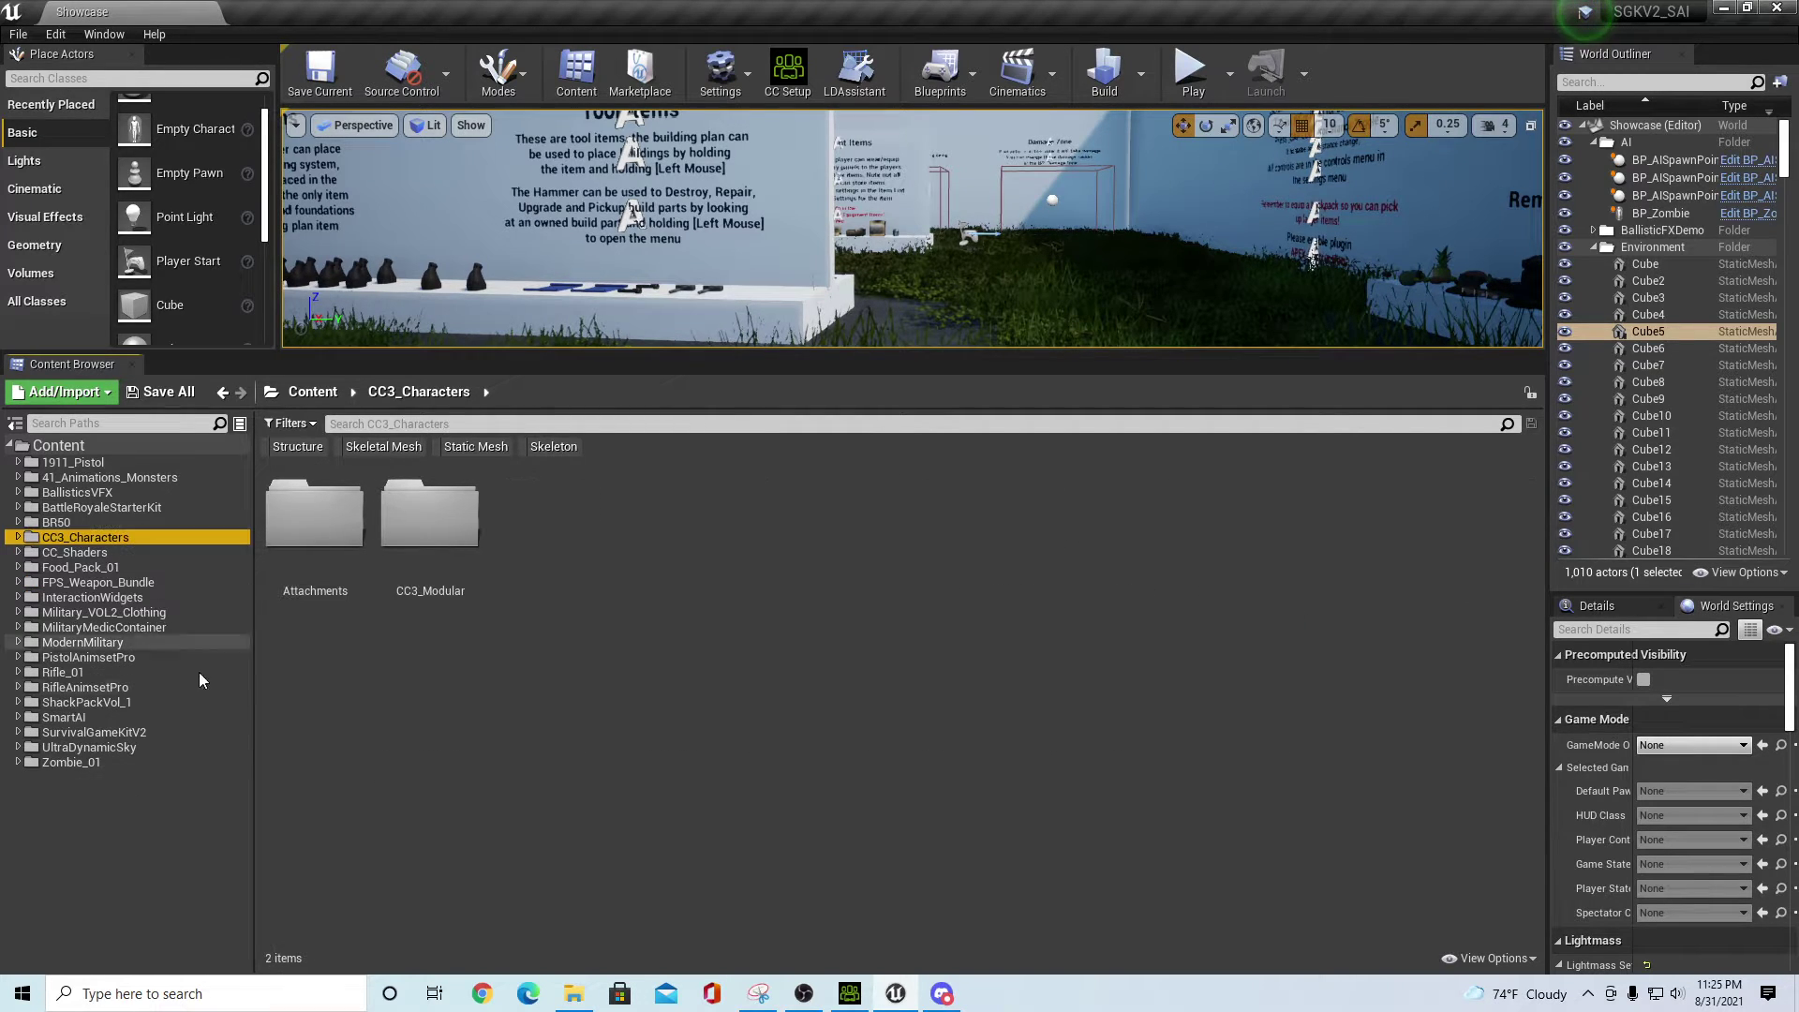
left_click(98, 733)
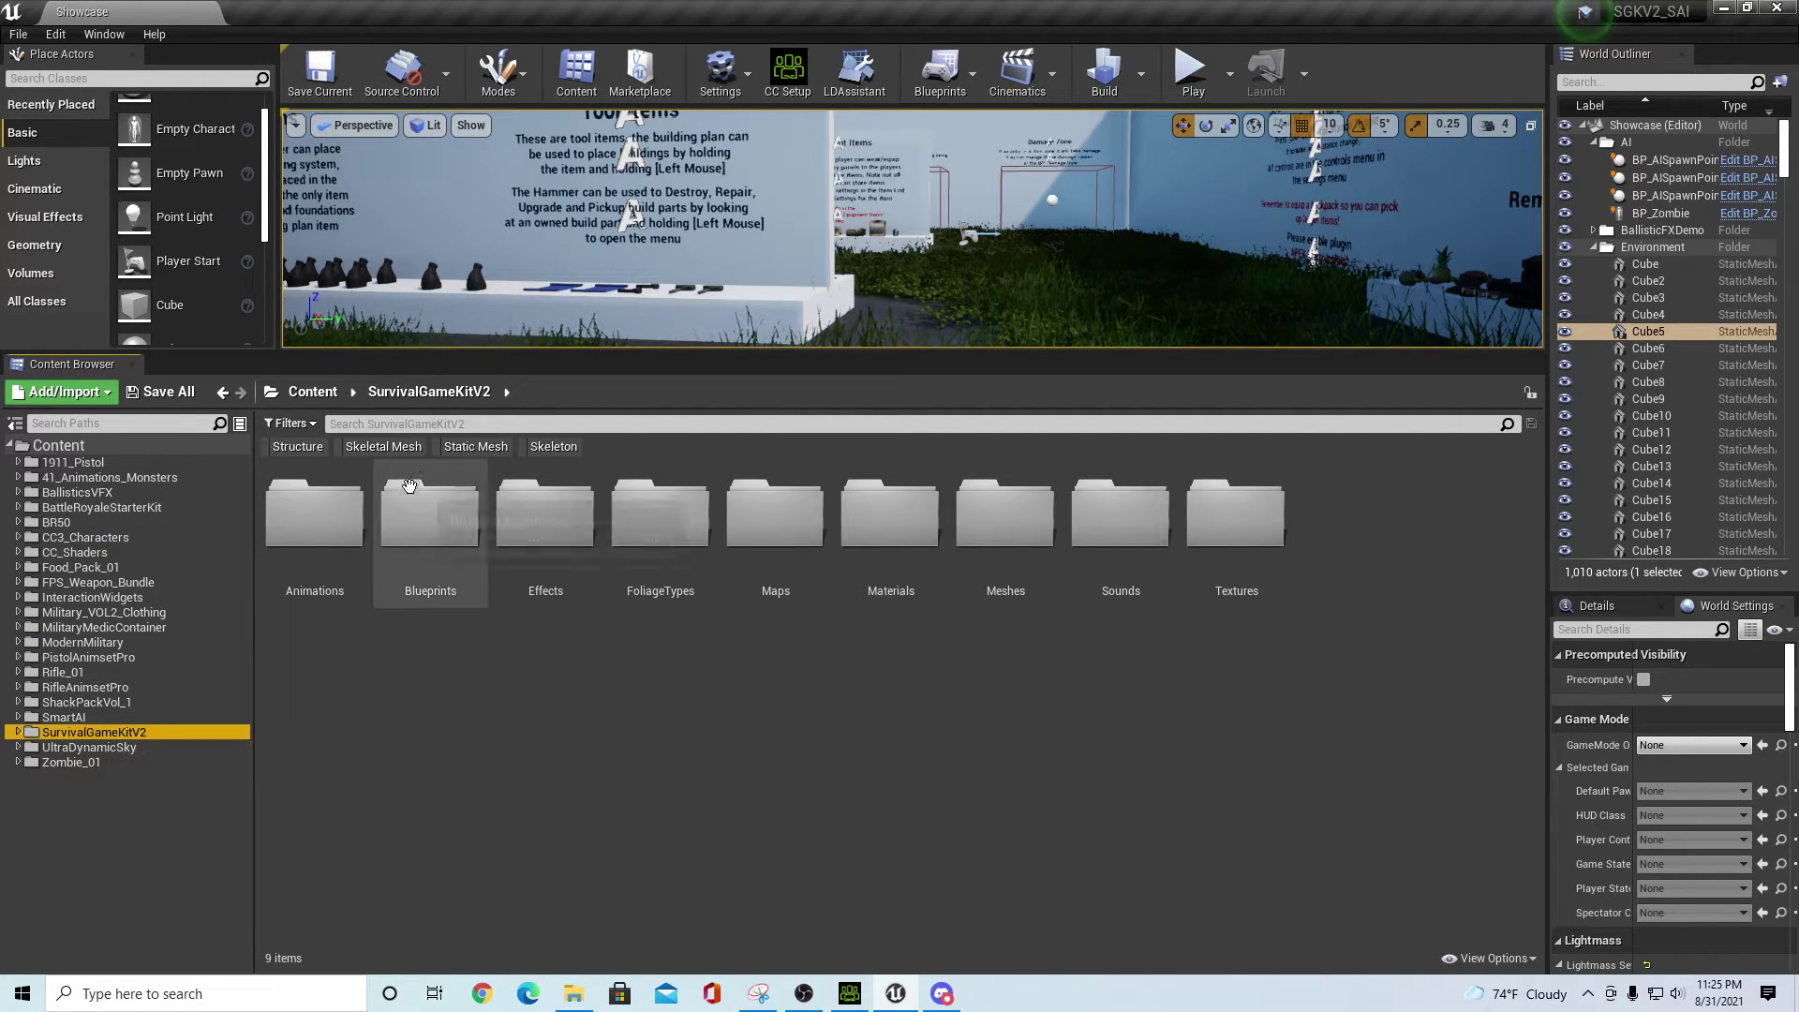
left_click(423, 424)
type("char")
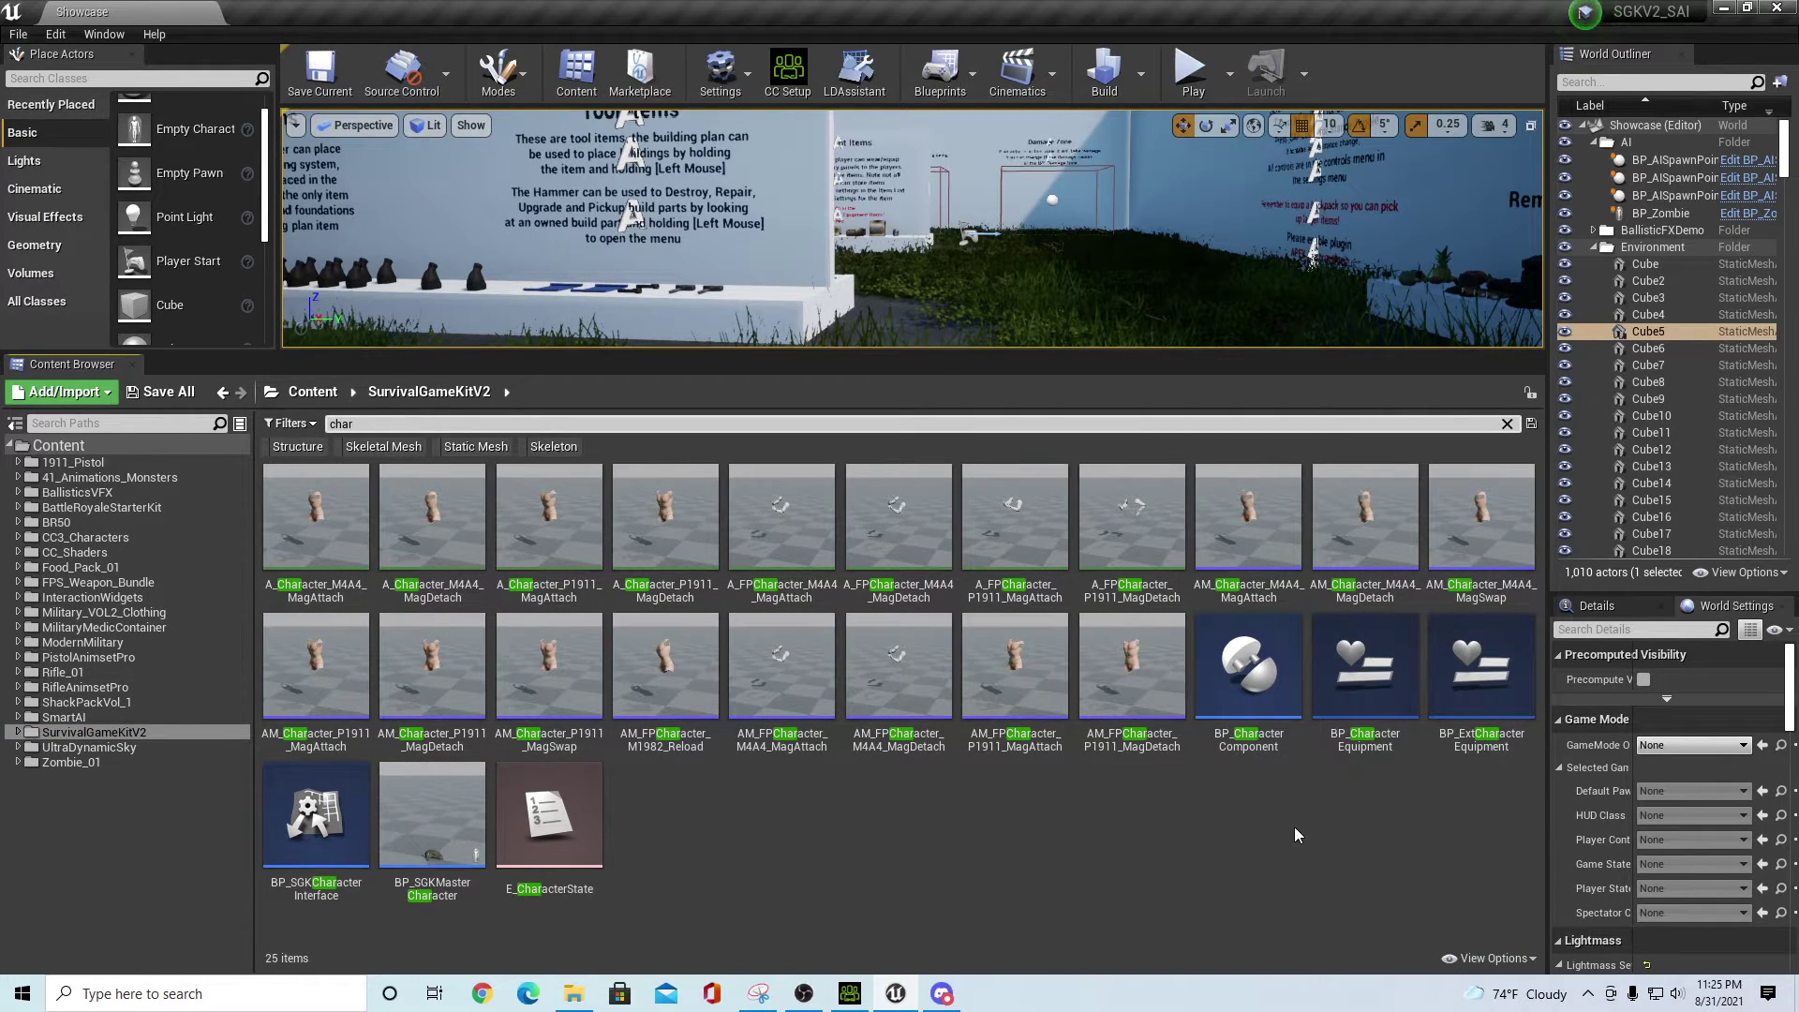
double_click(448, 846)
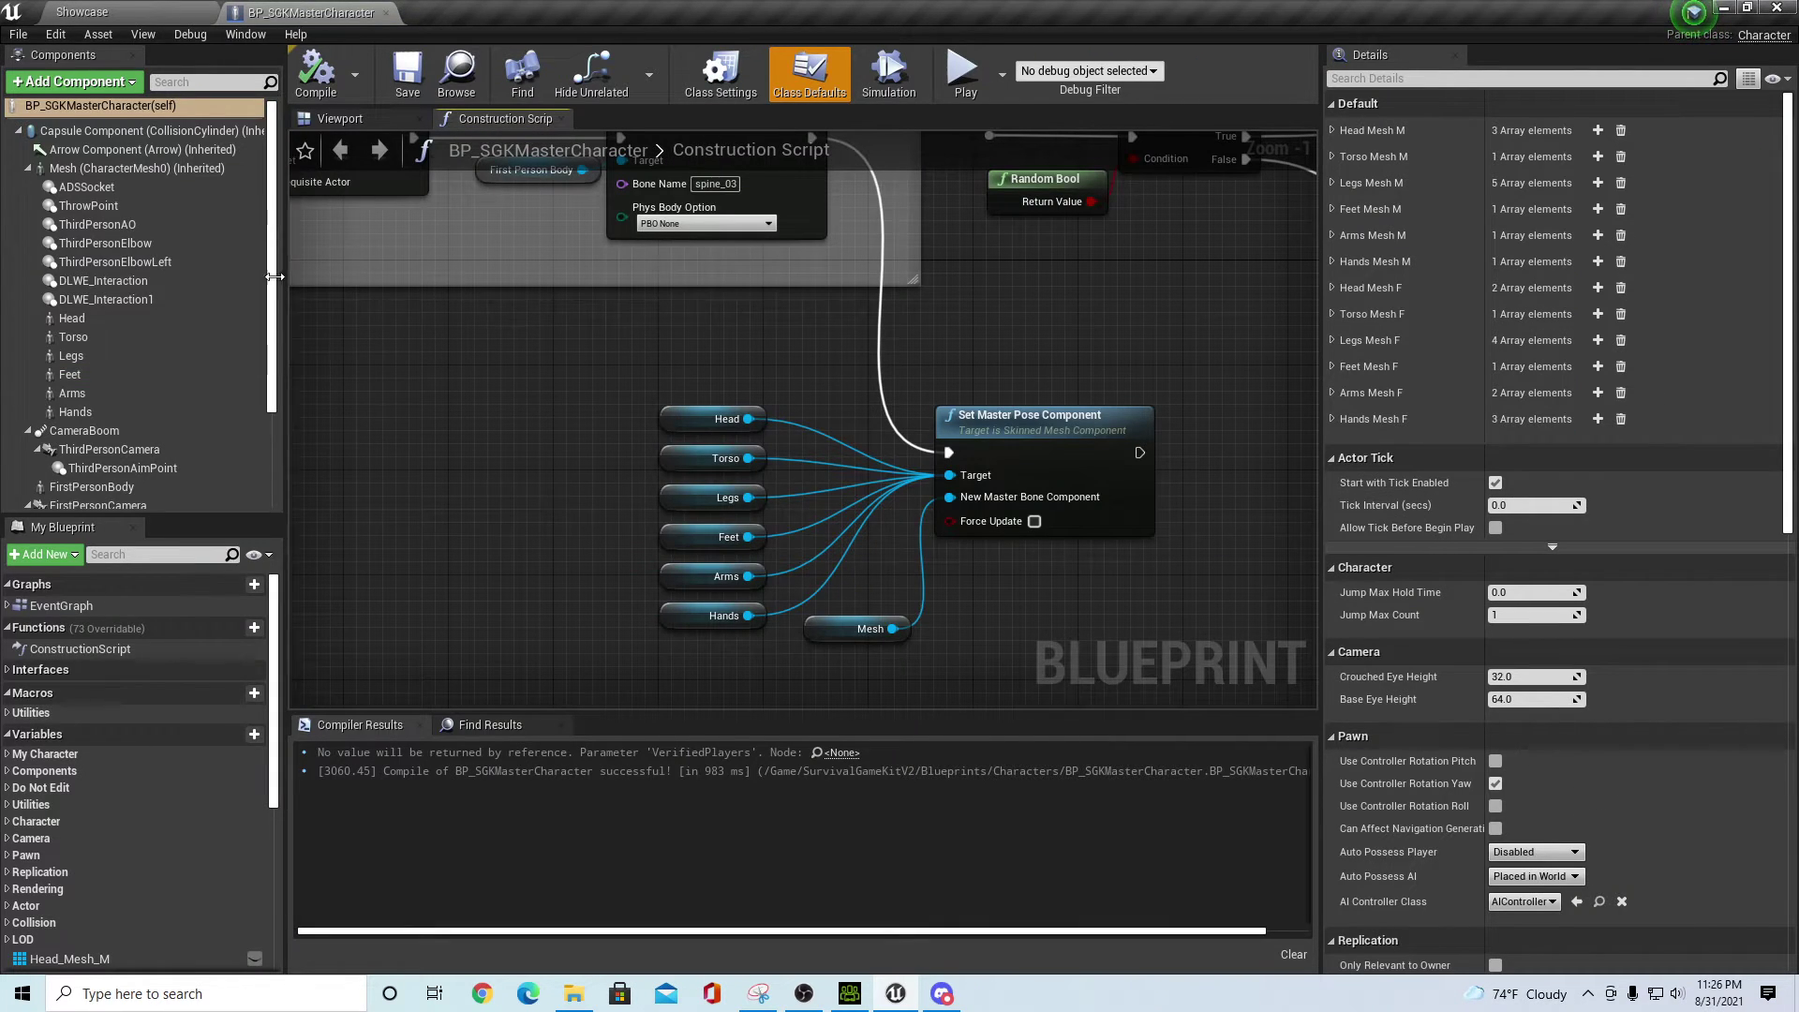
- Set the inherited Mesh component's skeletal mesh to Character_01_Head and show the character in the blueprint's viewport
left_click(112, 167)
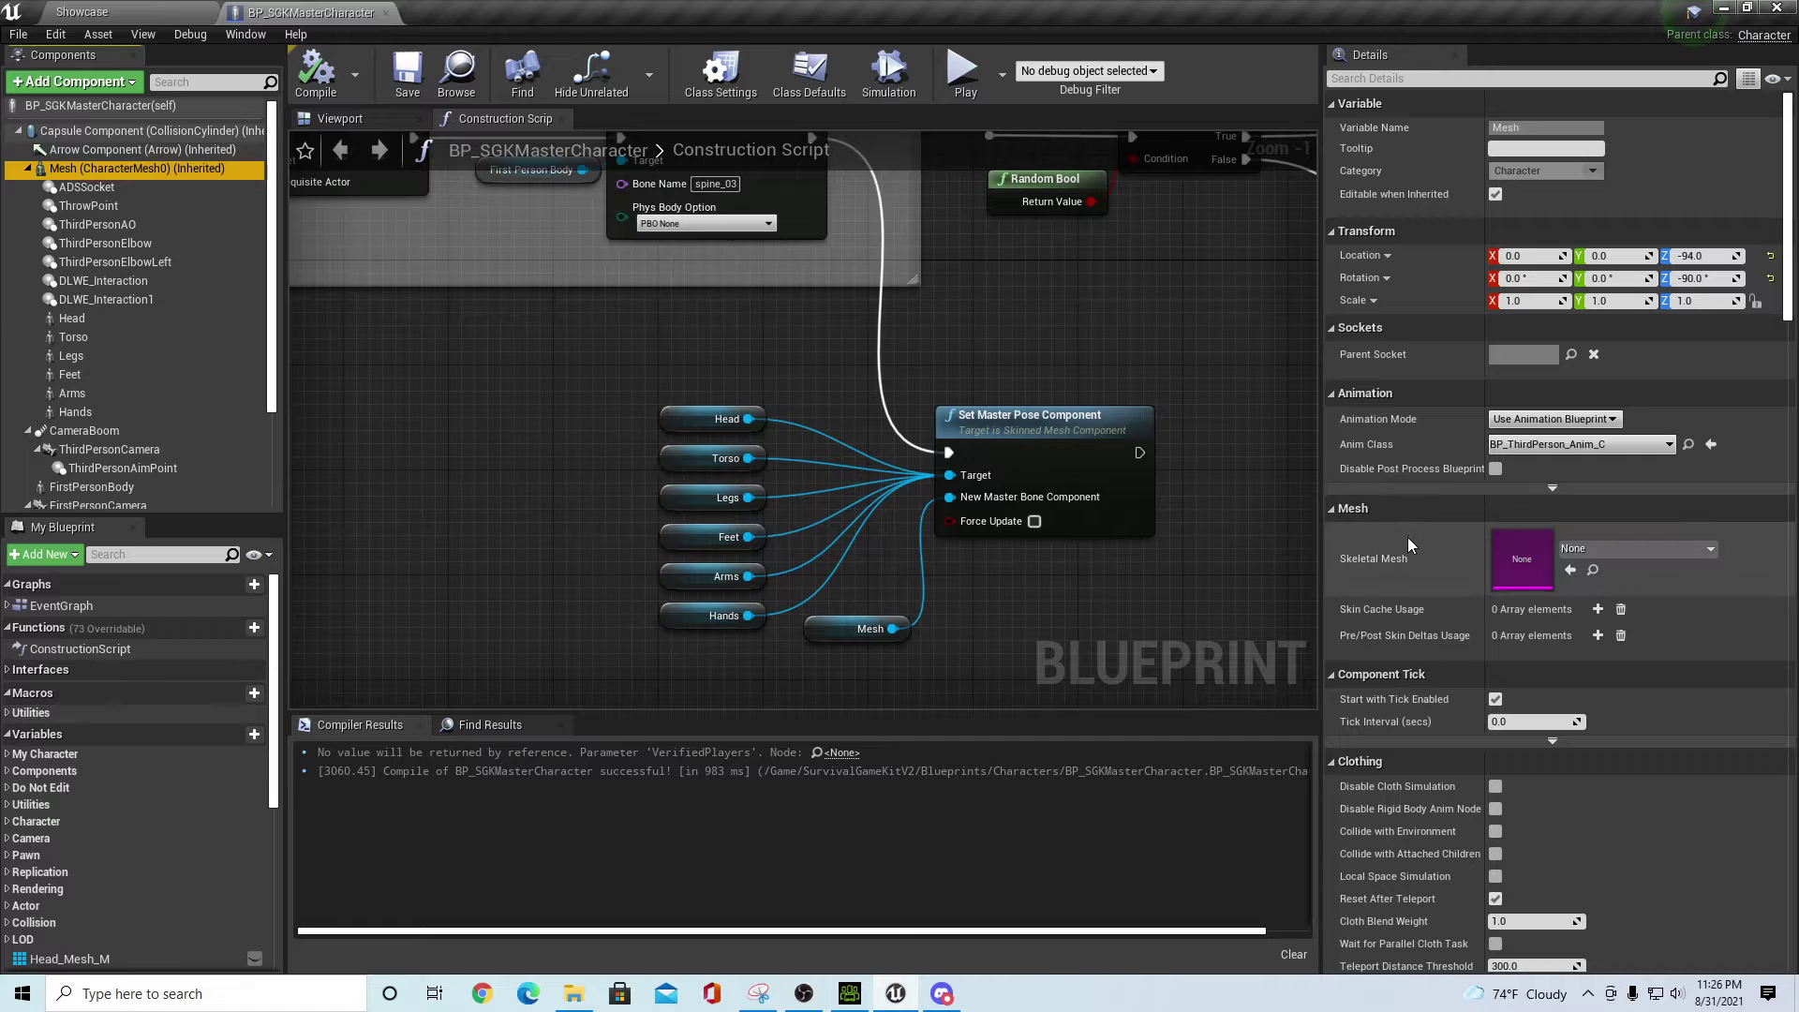
left_click(1712, 549)
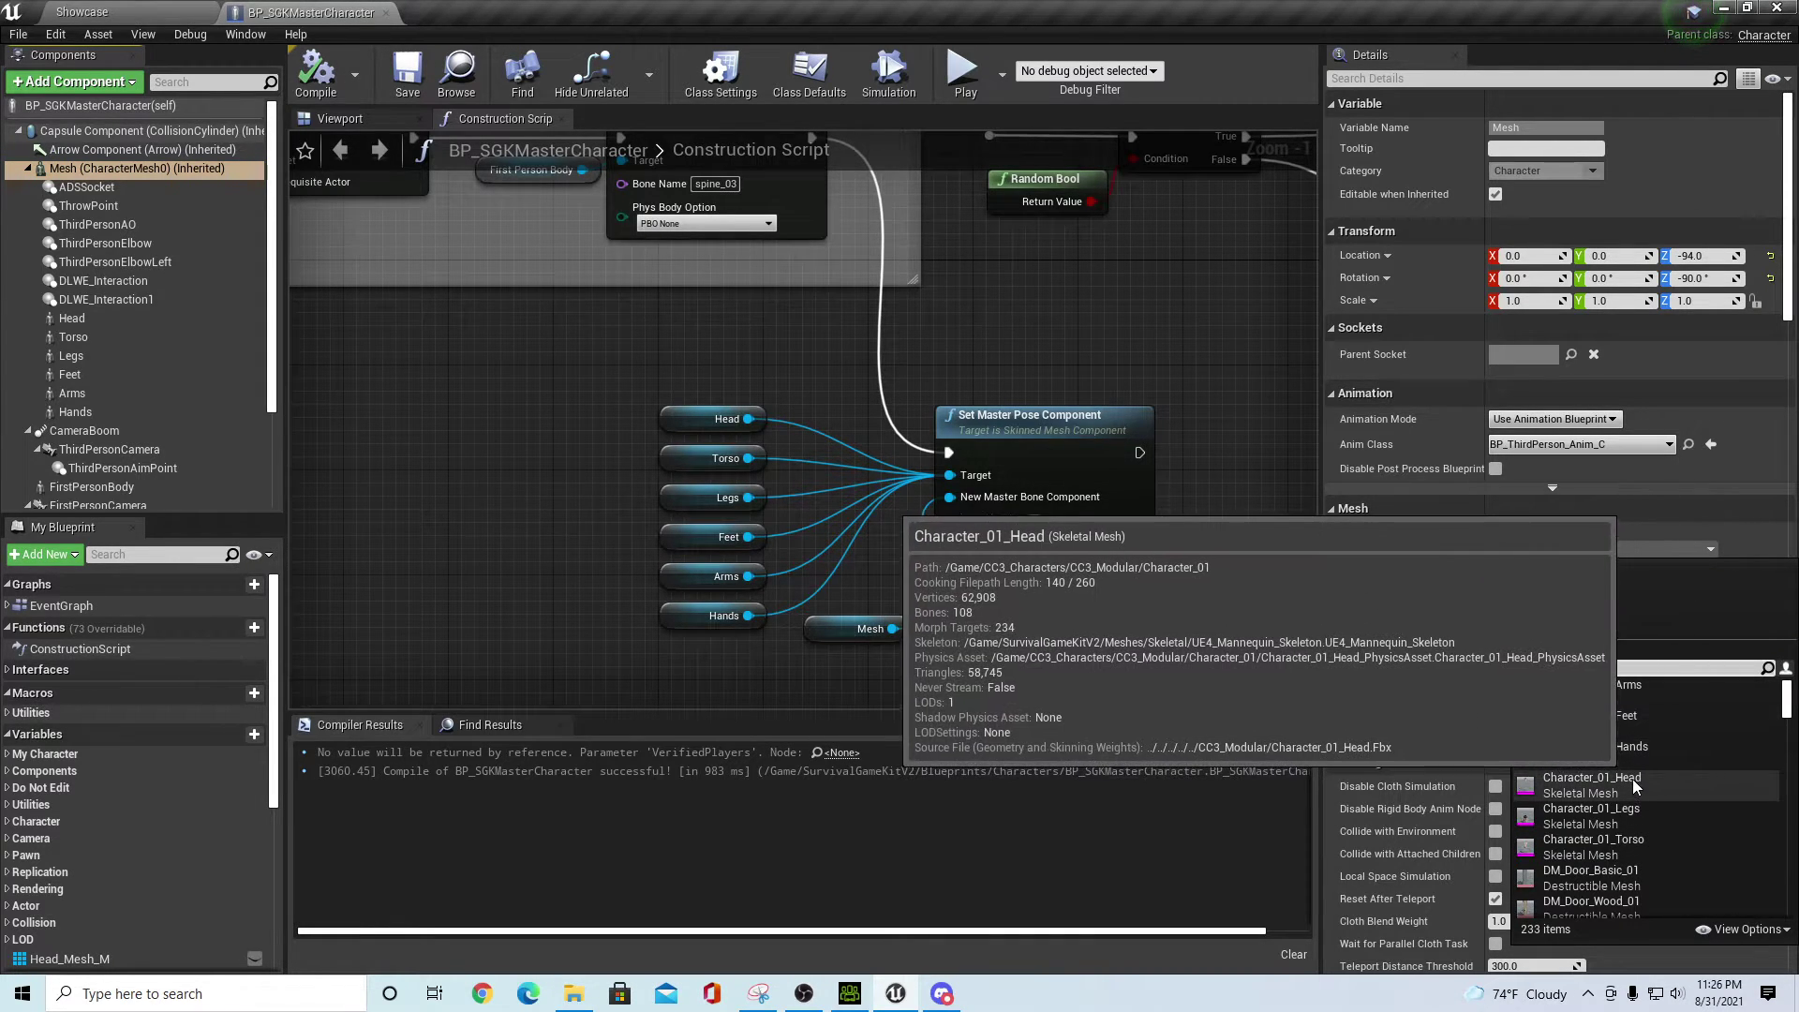
left_click(1646, 778)
left_click(380, 119)
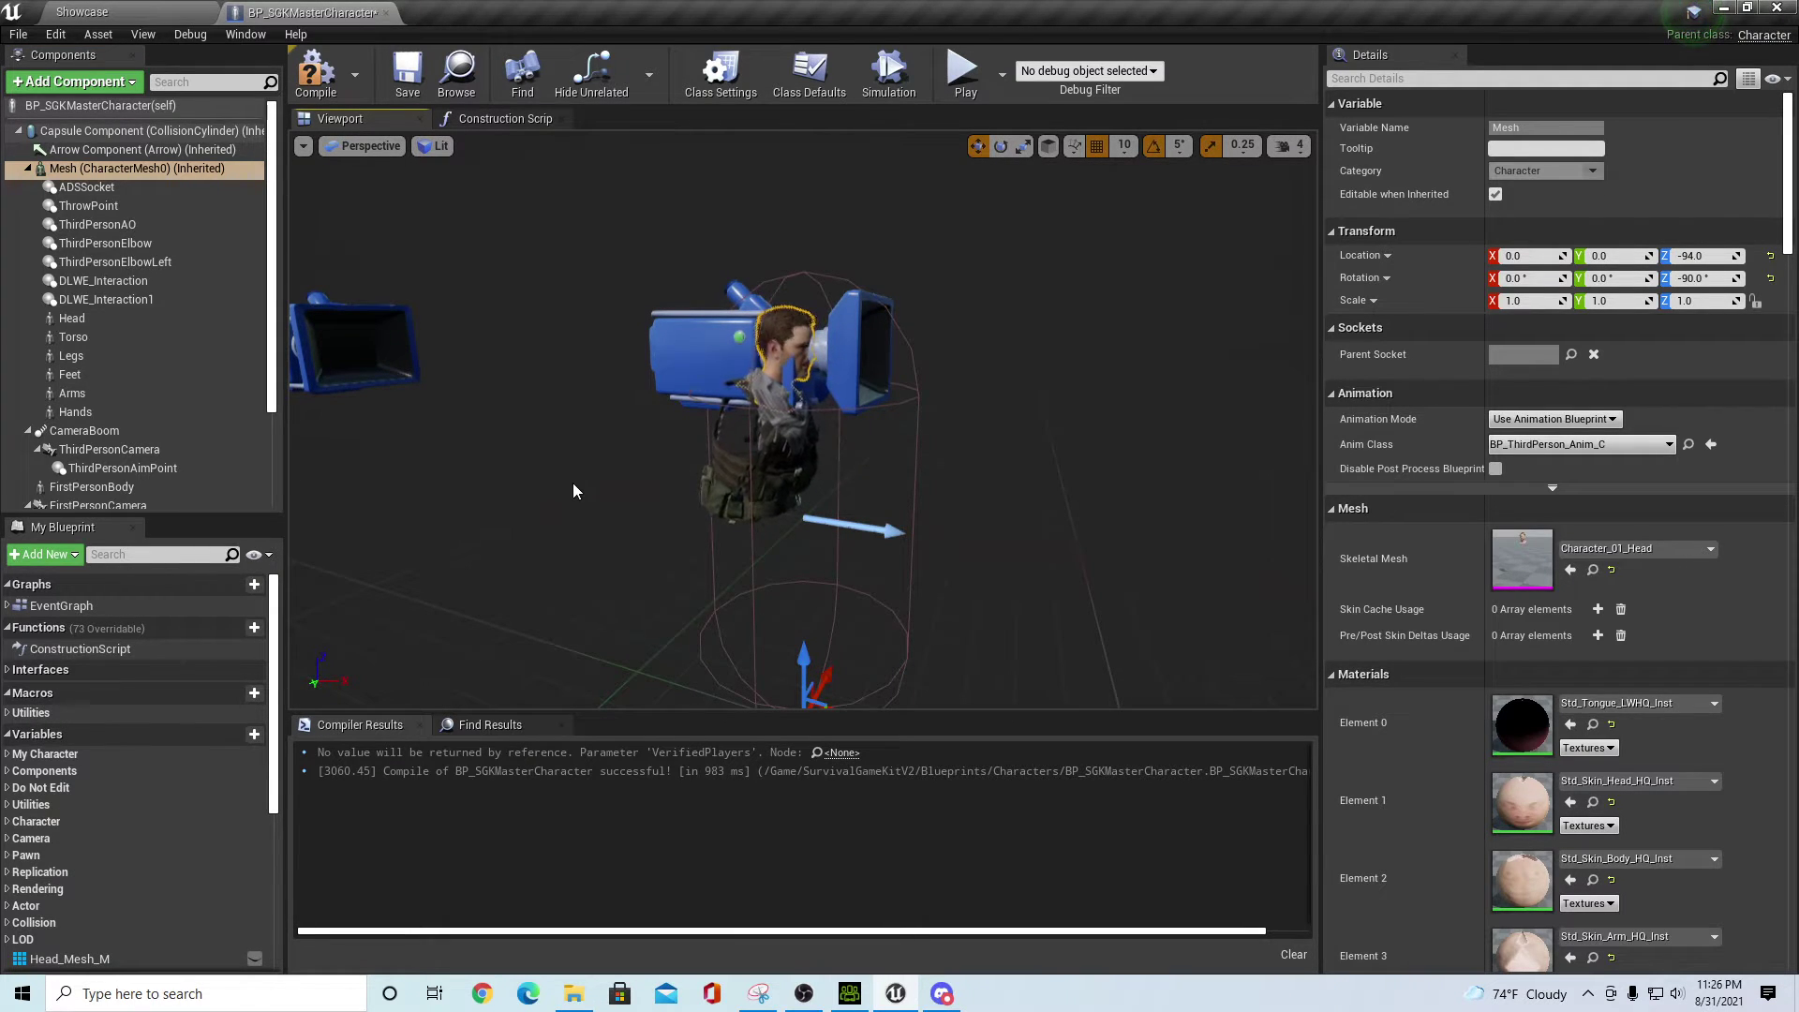
- Turn off Visible in the inherited Mesh component's rendering settings and compile the blueprint
scroll(1457, 356, "down", 10)
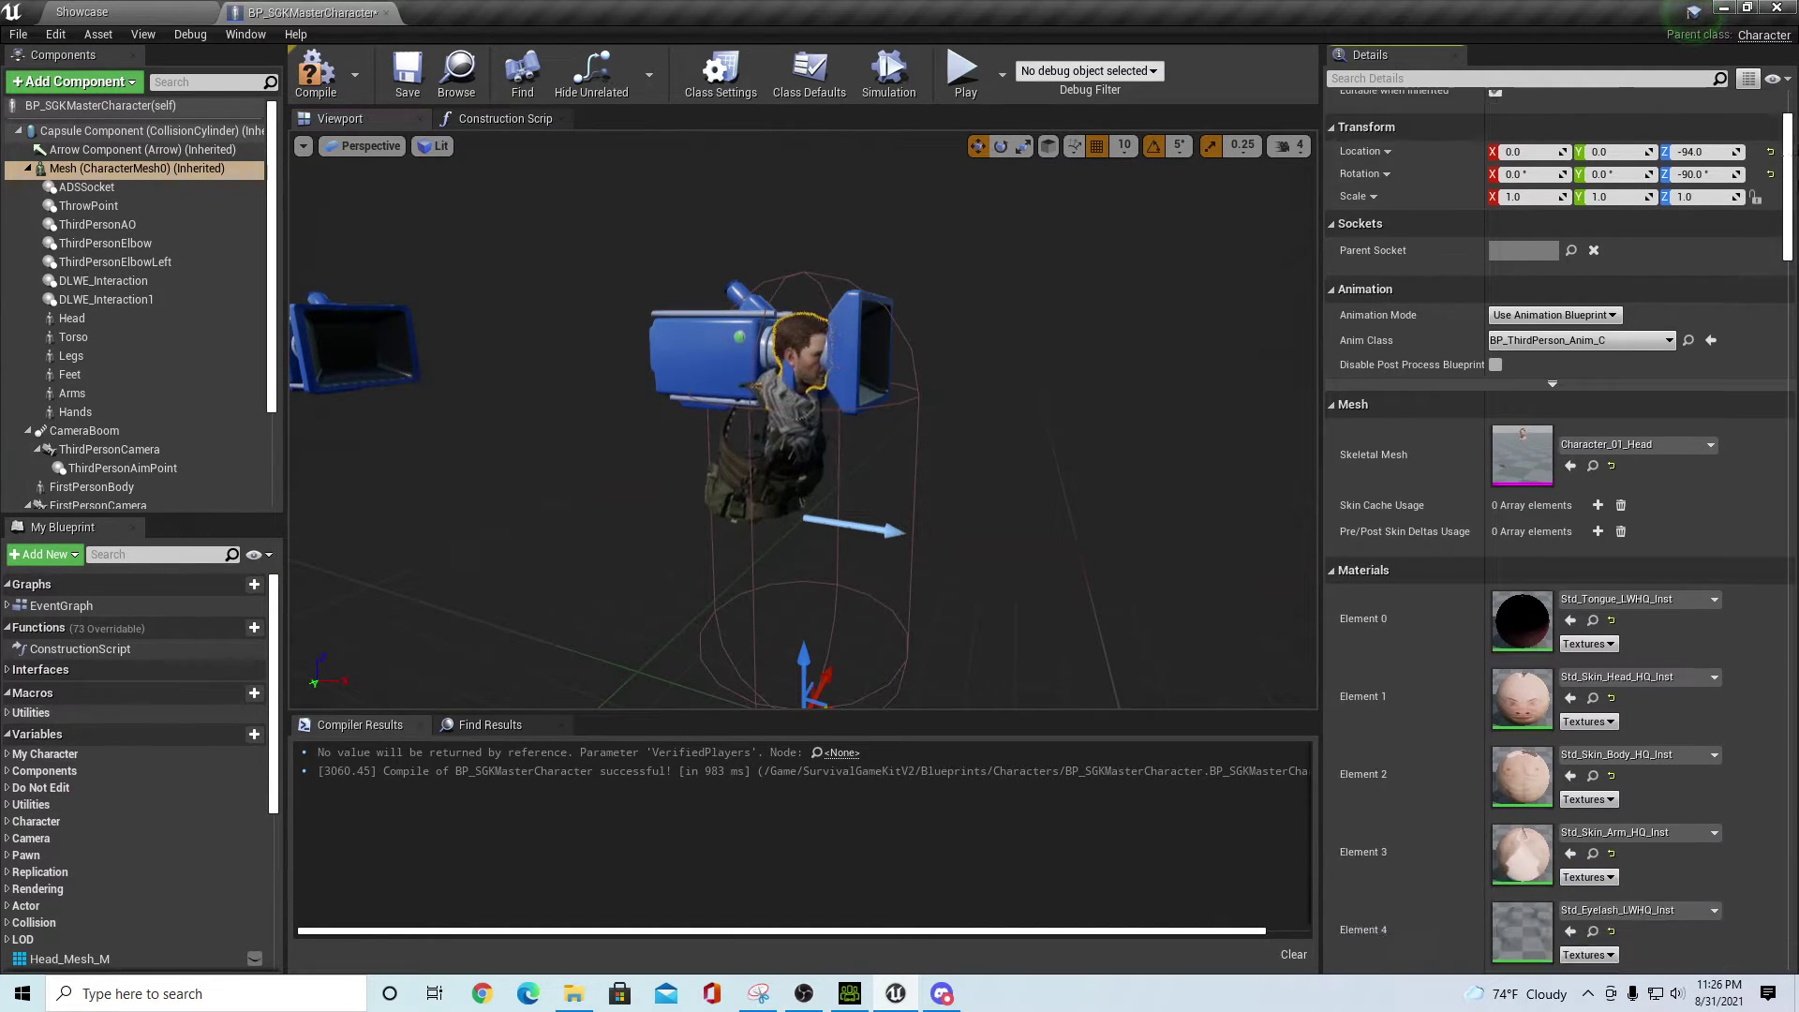
scroll(1556, 525, "down", 15)
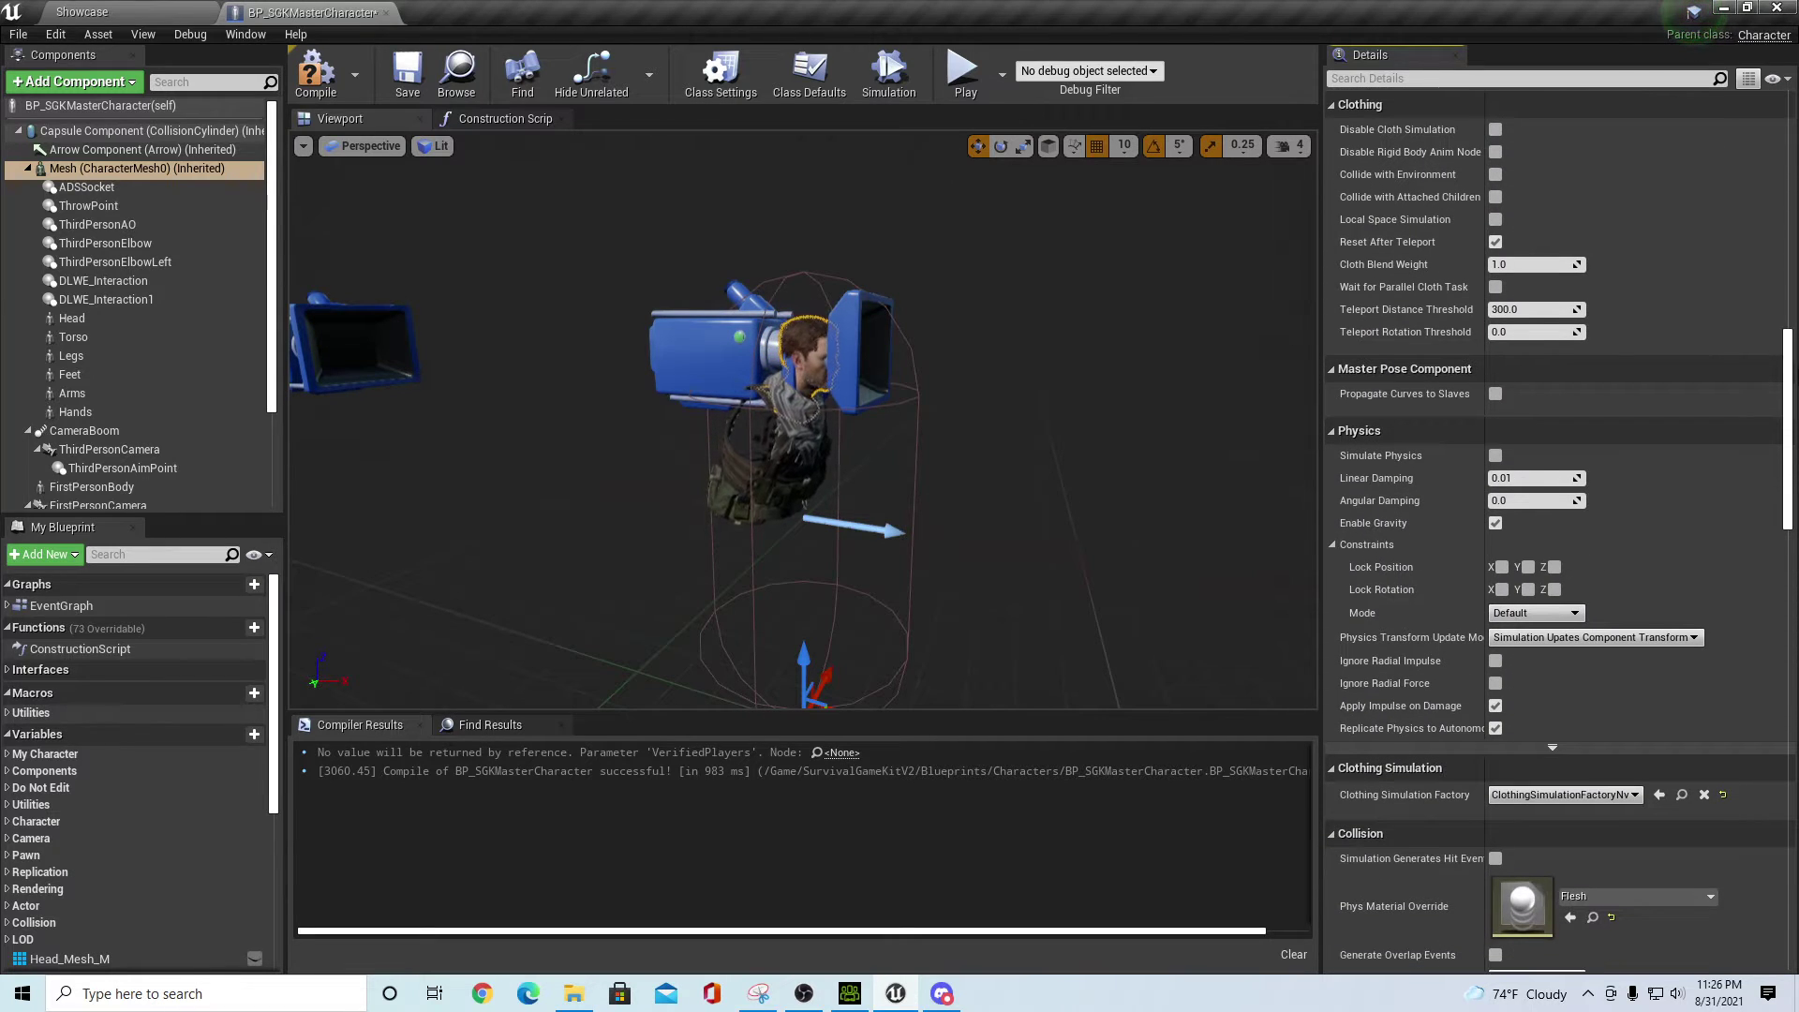
scroll(1553, 563, "down", 5)
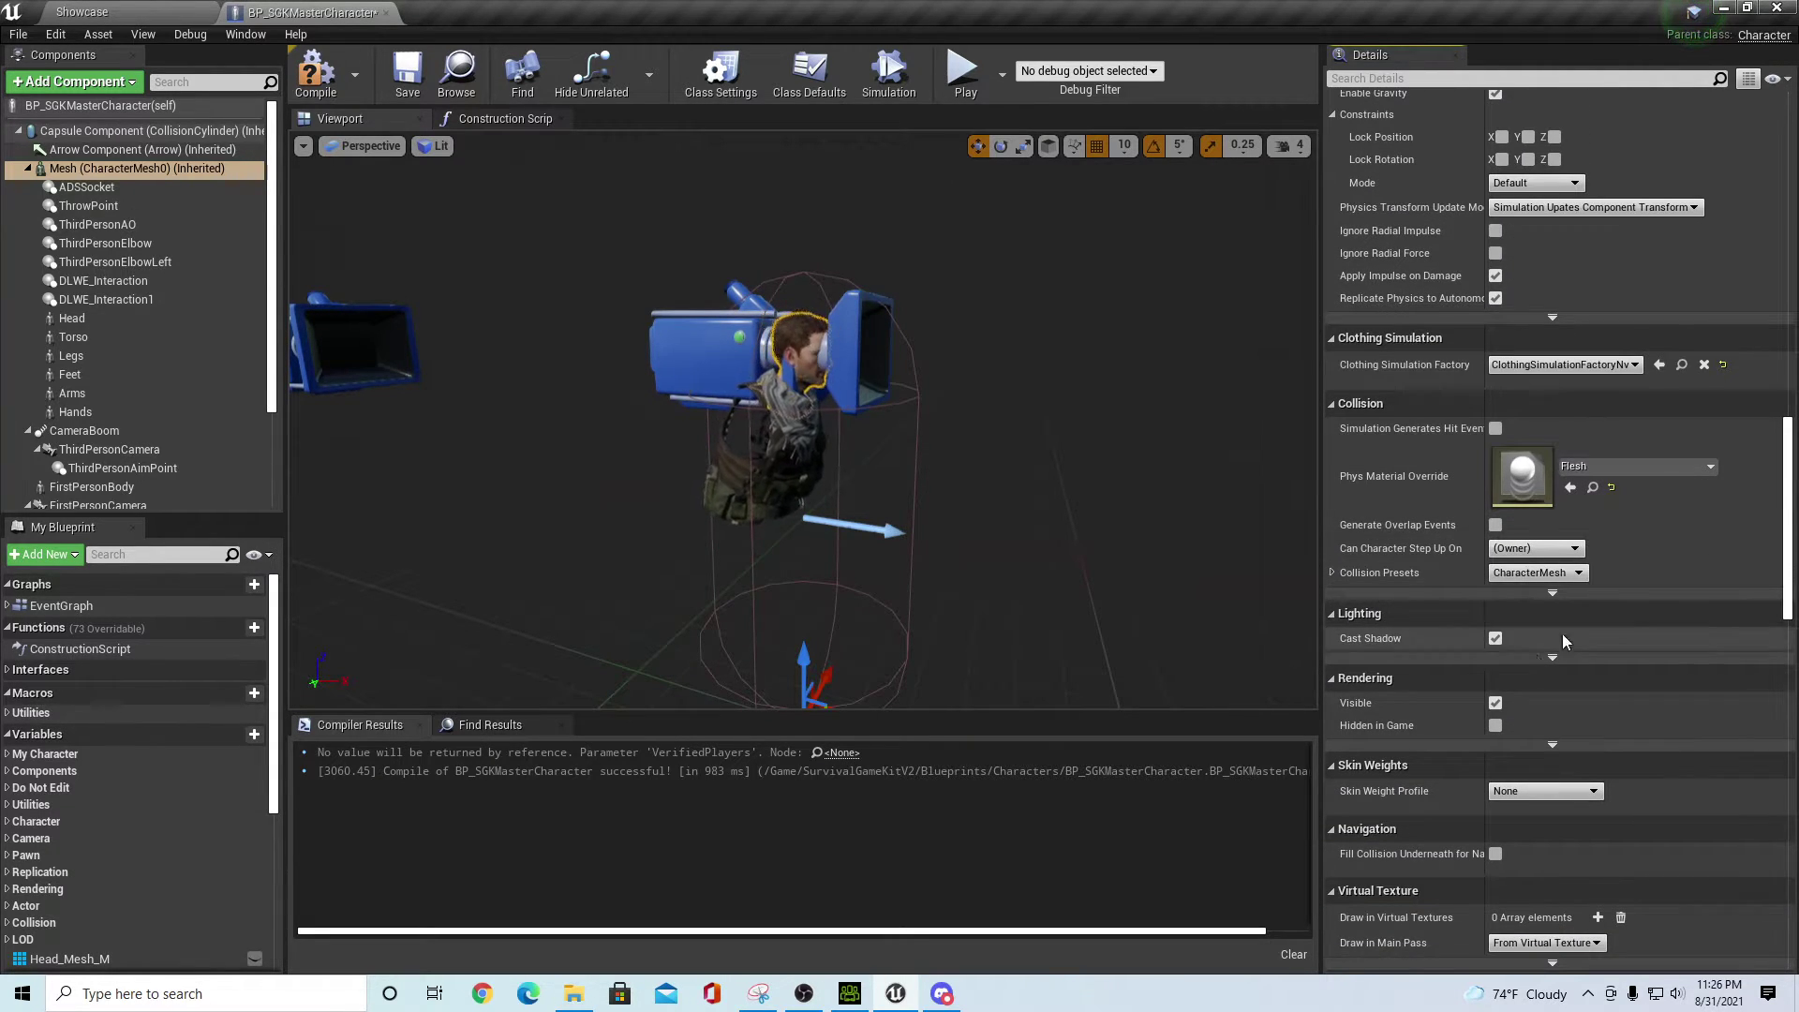
left_click(1493, 706)
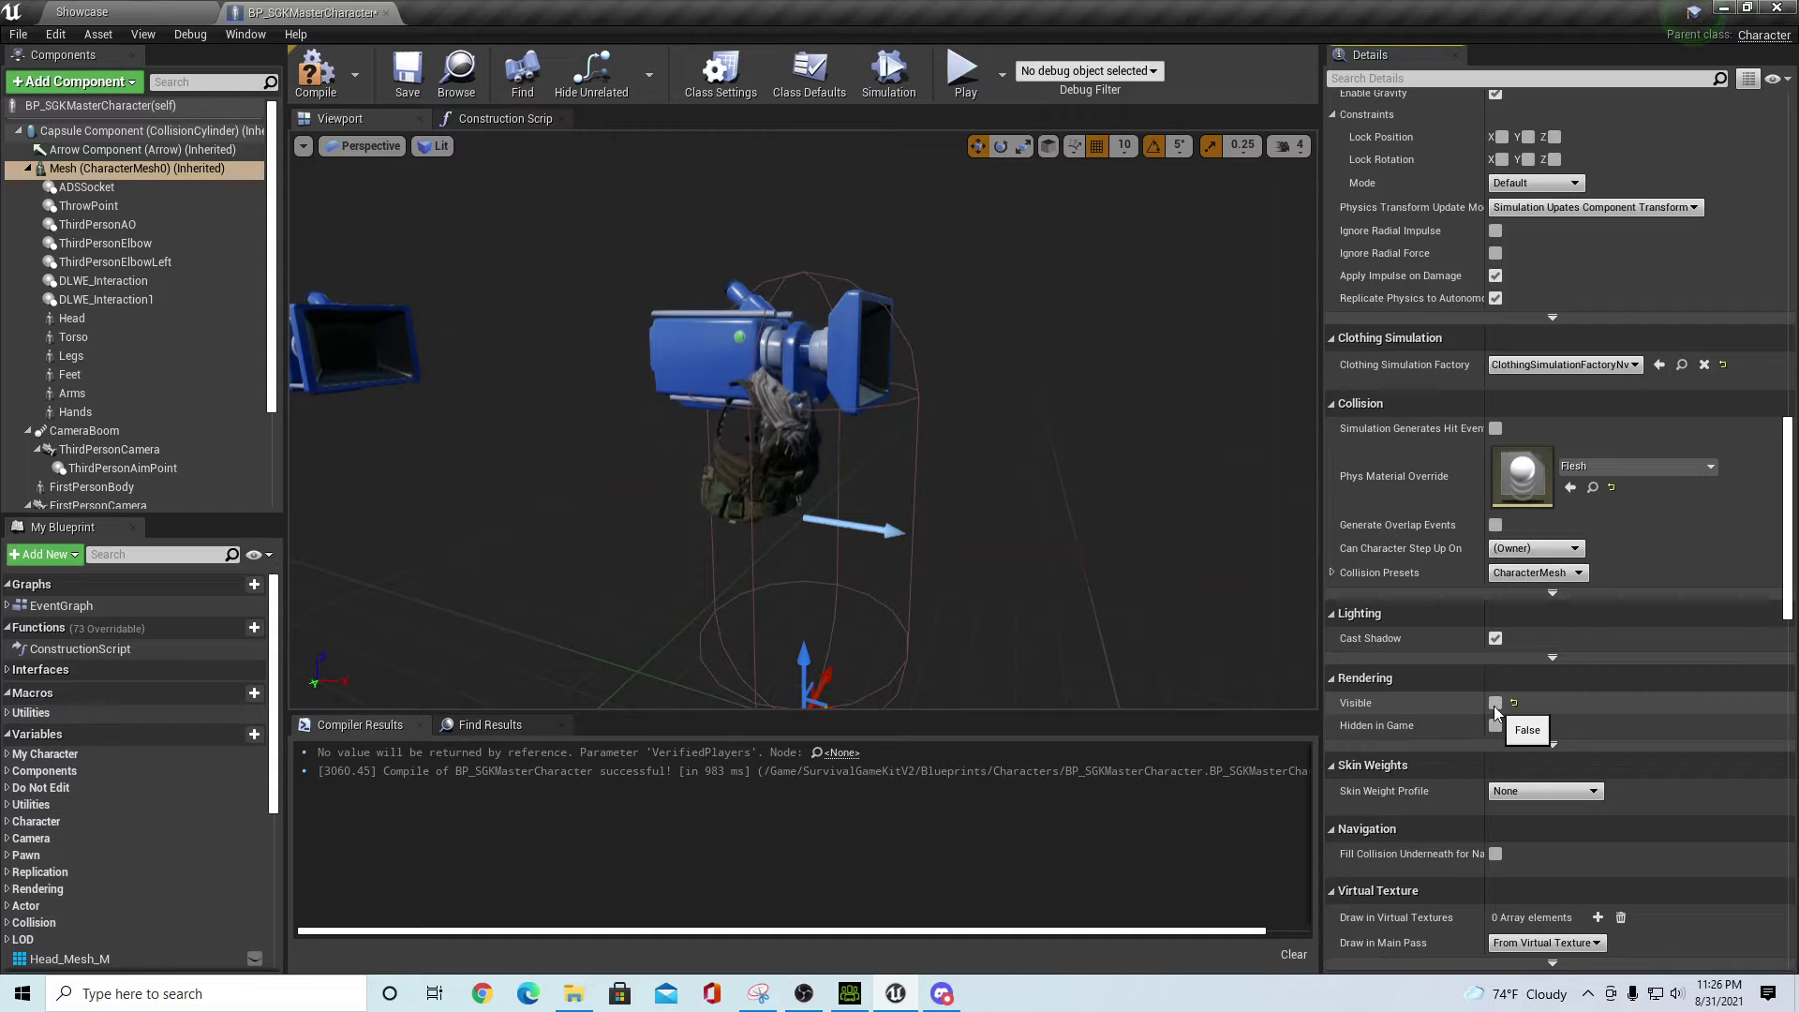
left_click(314, 82)
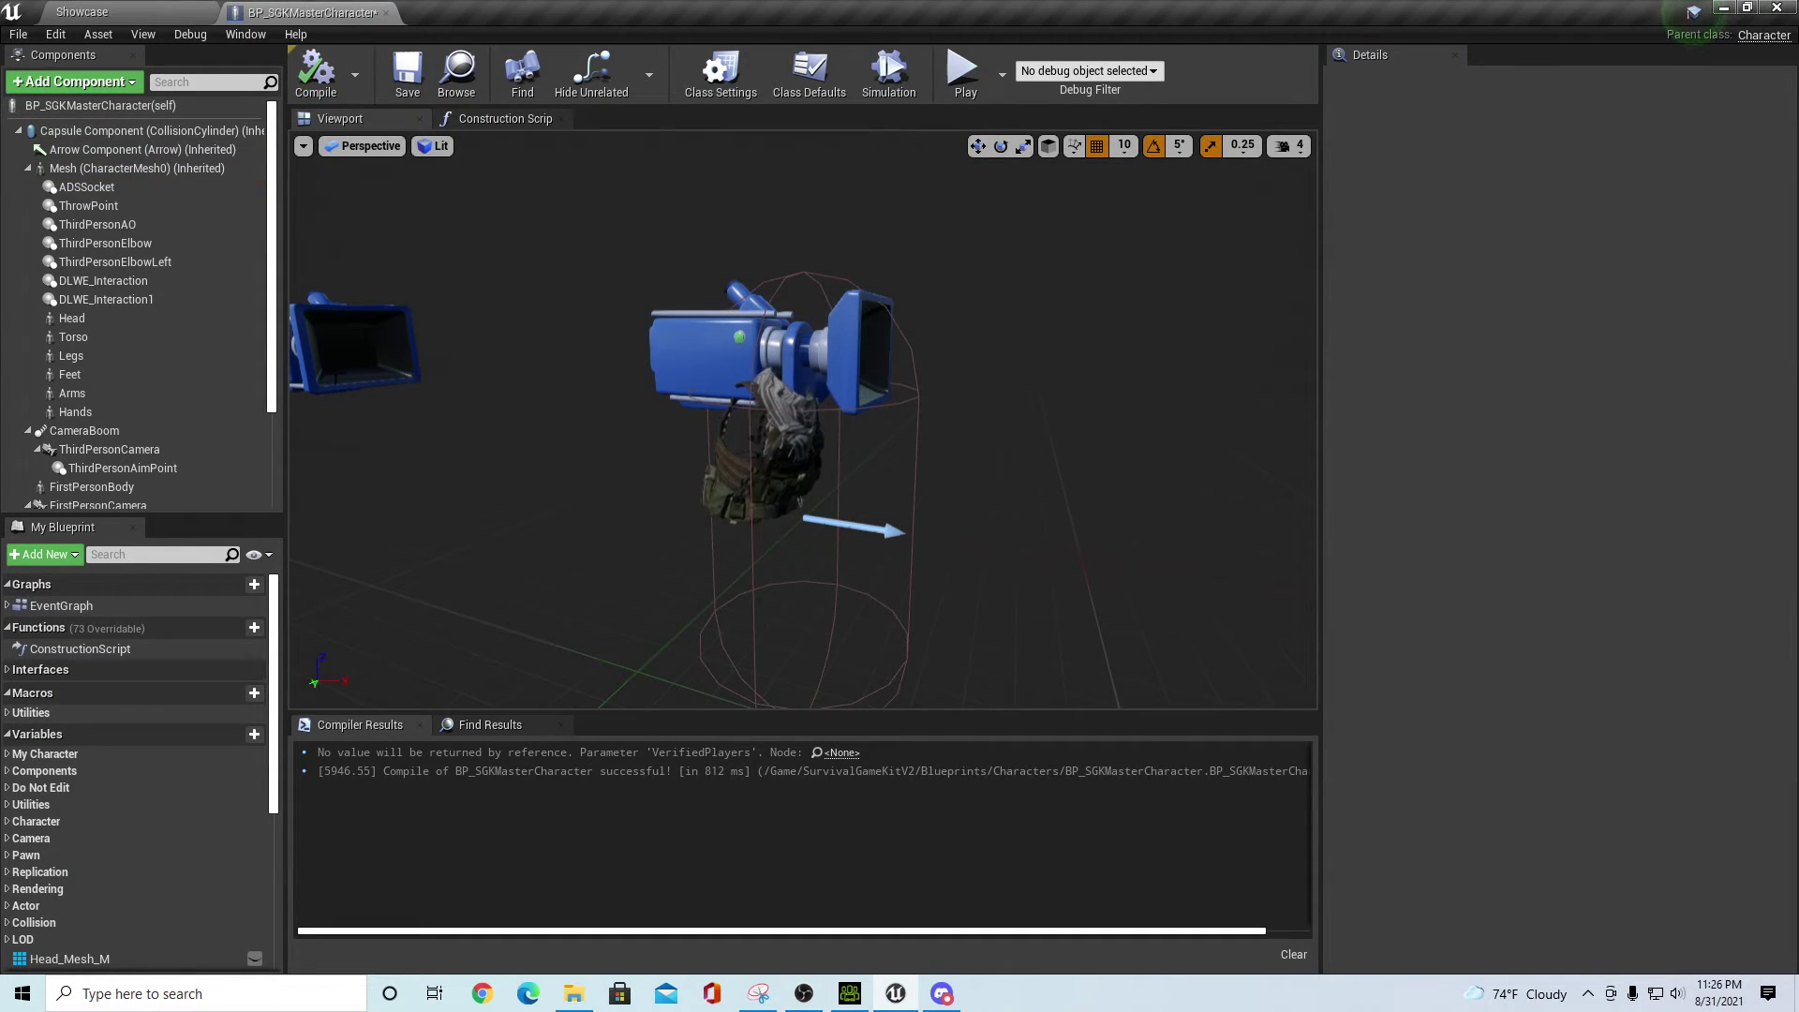
- Set the Head component's skeletal mesh to Character_01_Head
left_click(91, 319)
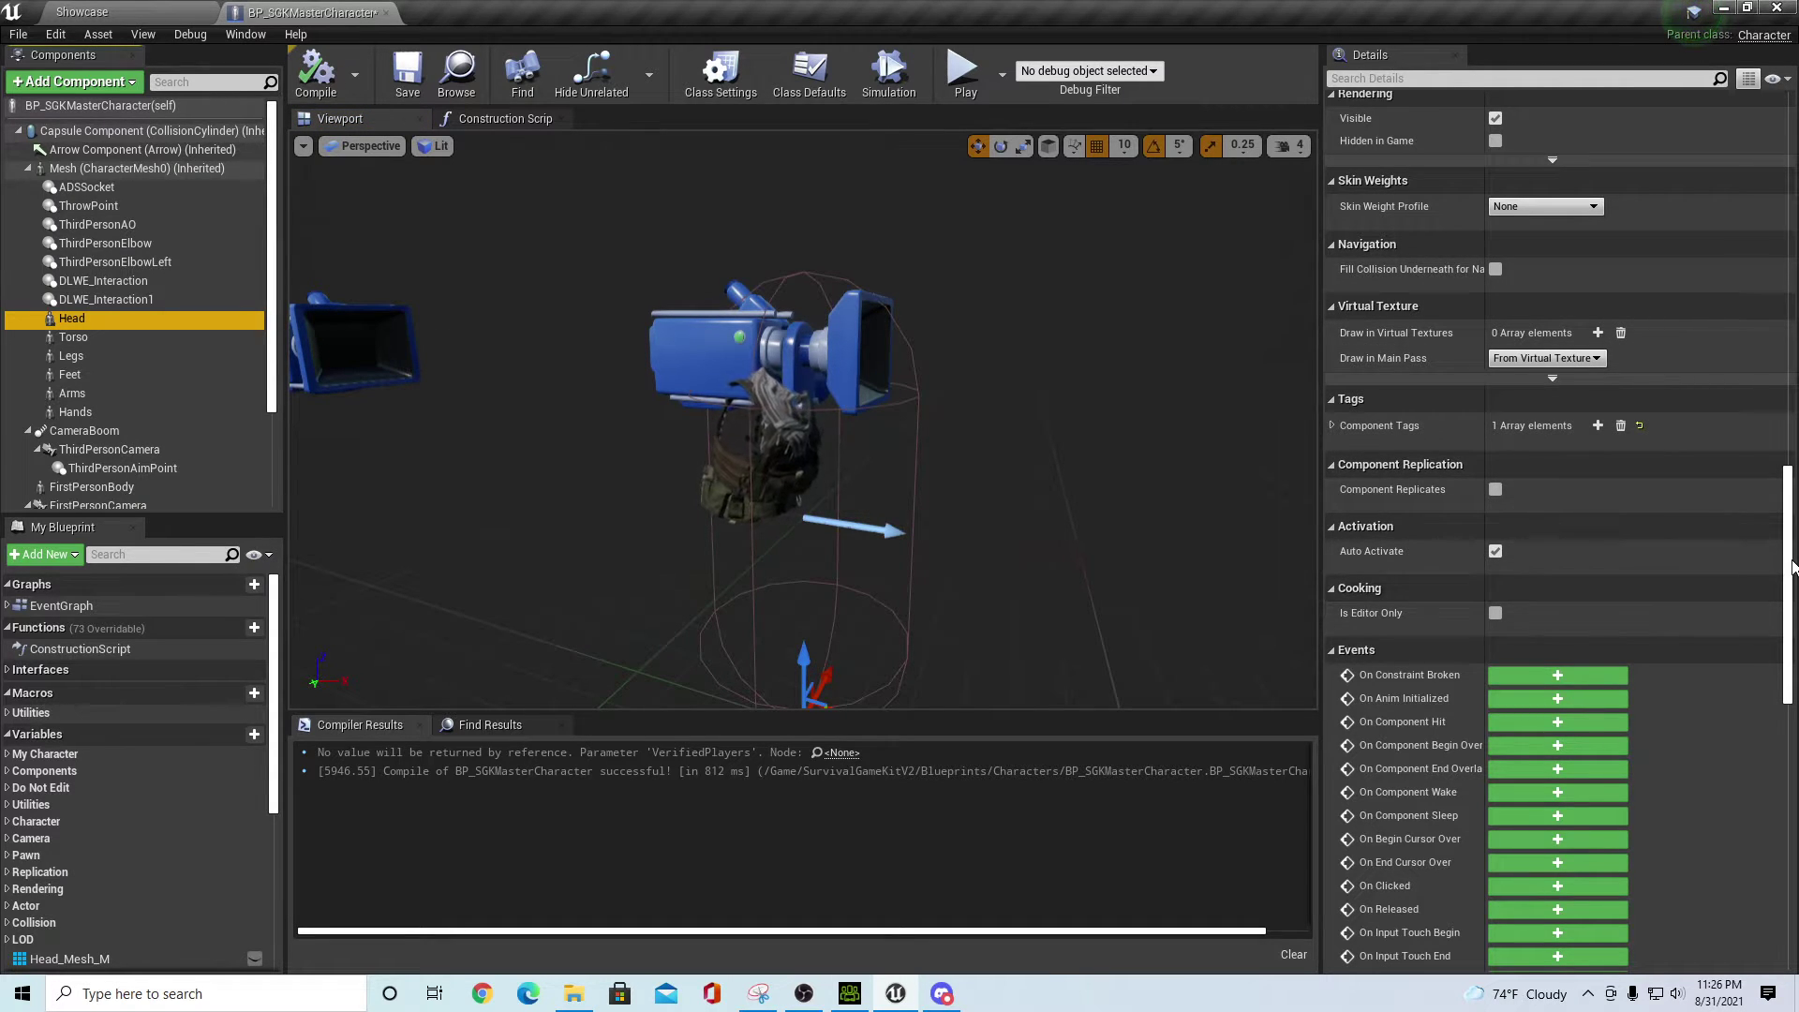
left_click_drag(1792, 567, 1791, 192)
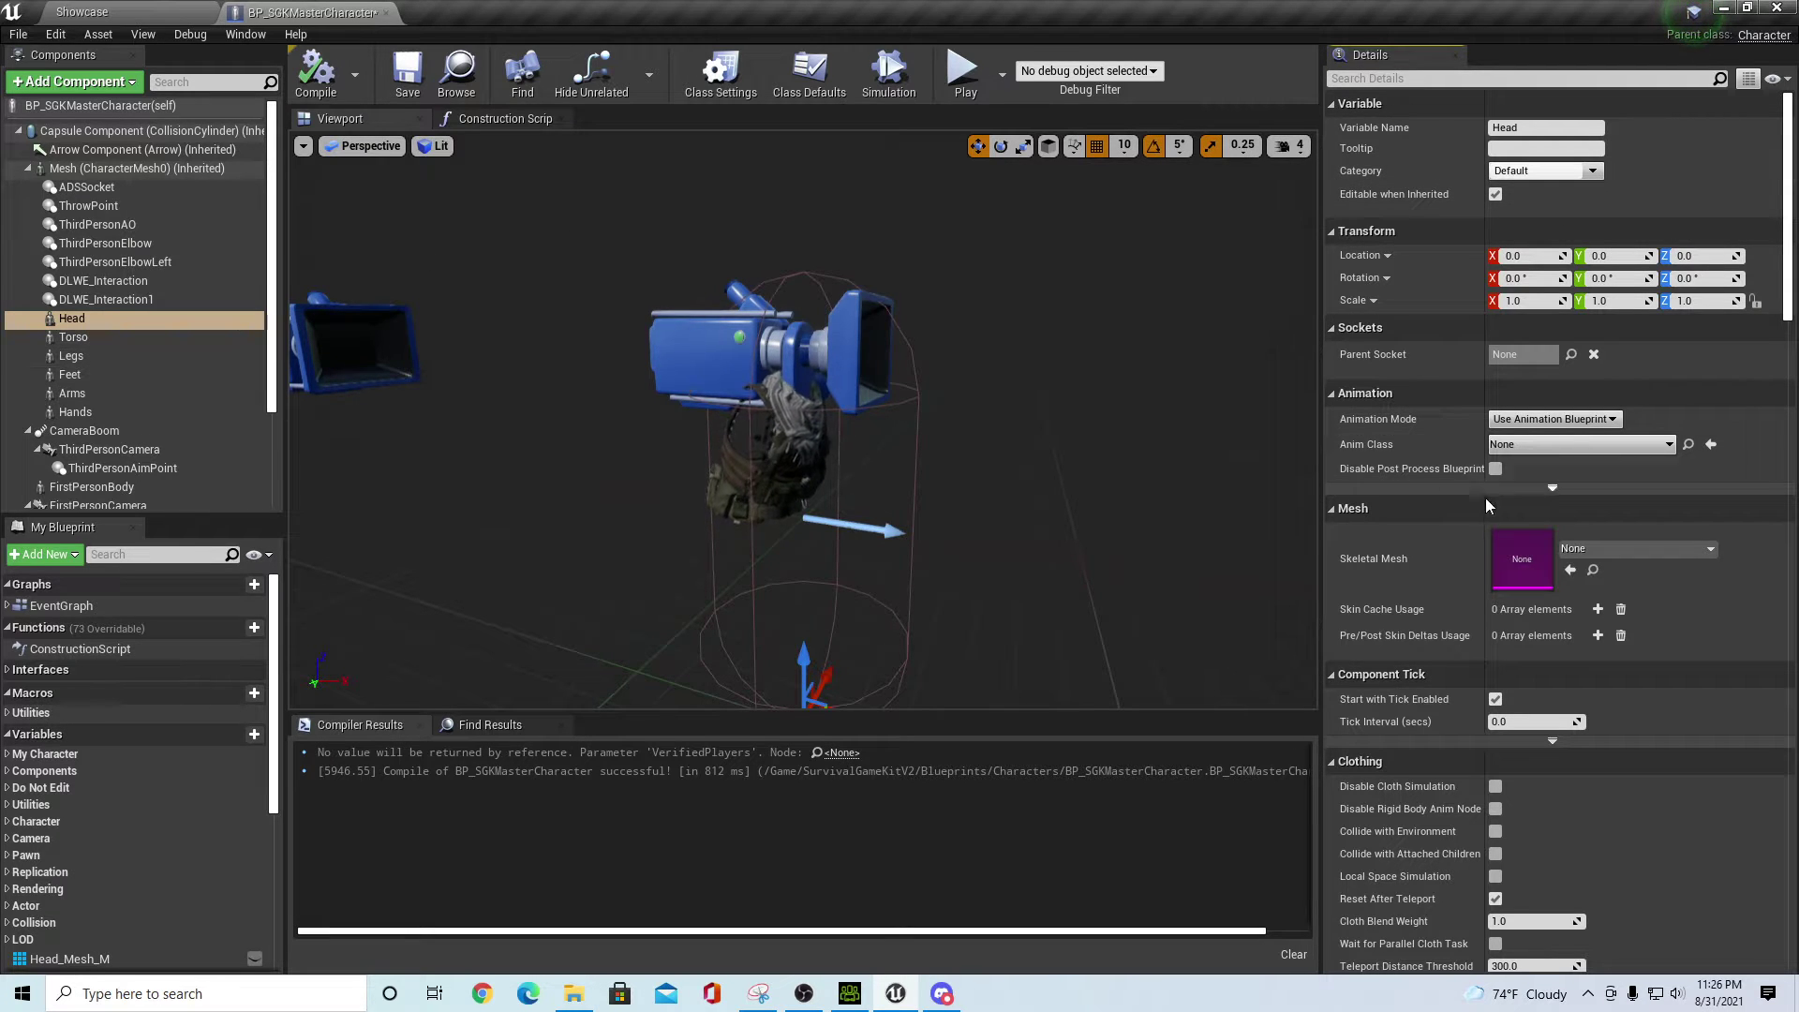
left_click(1711, 549)
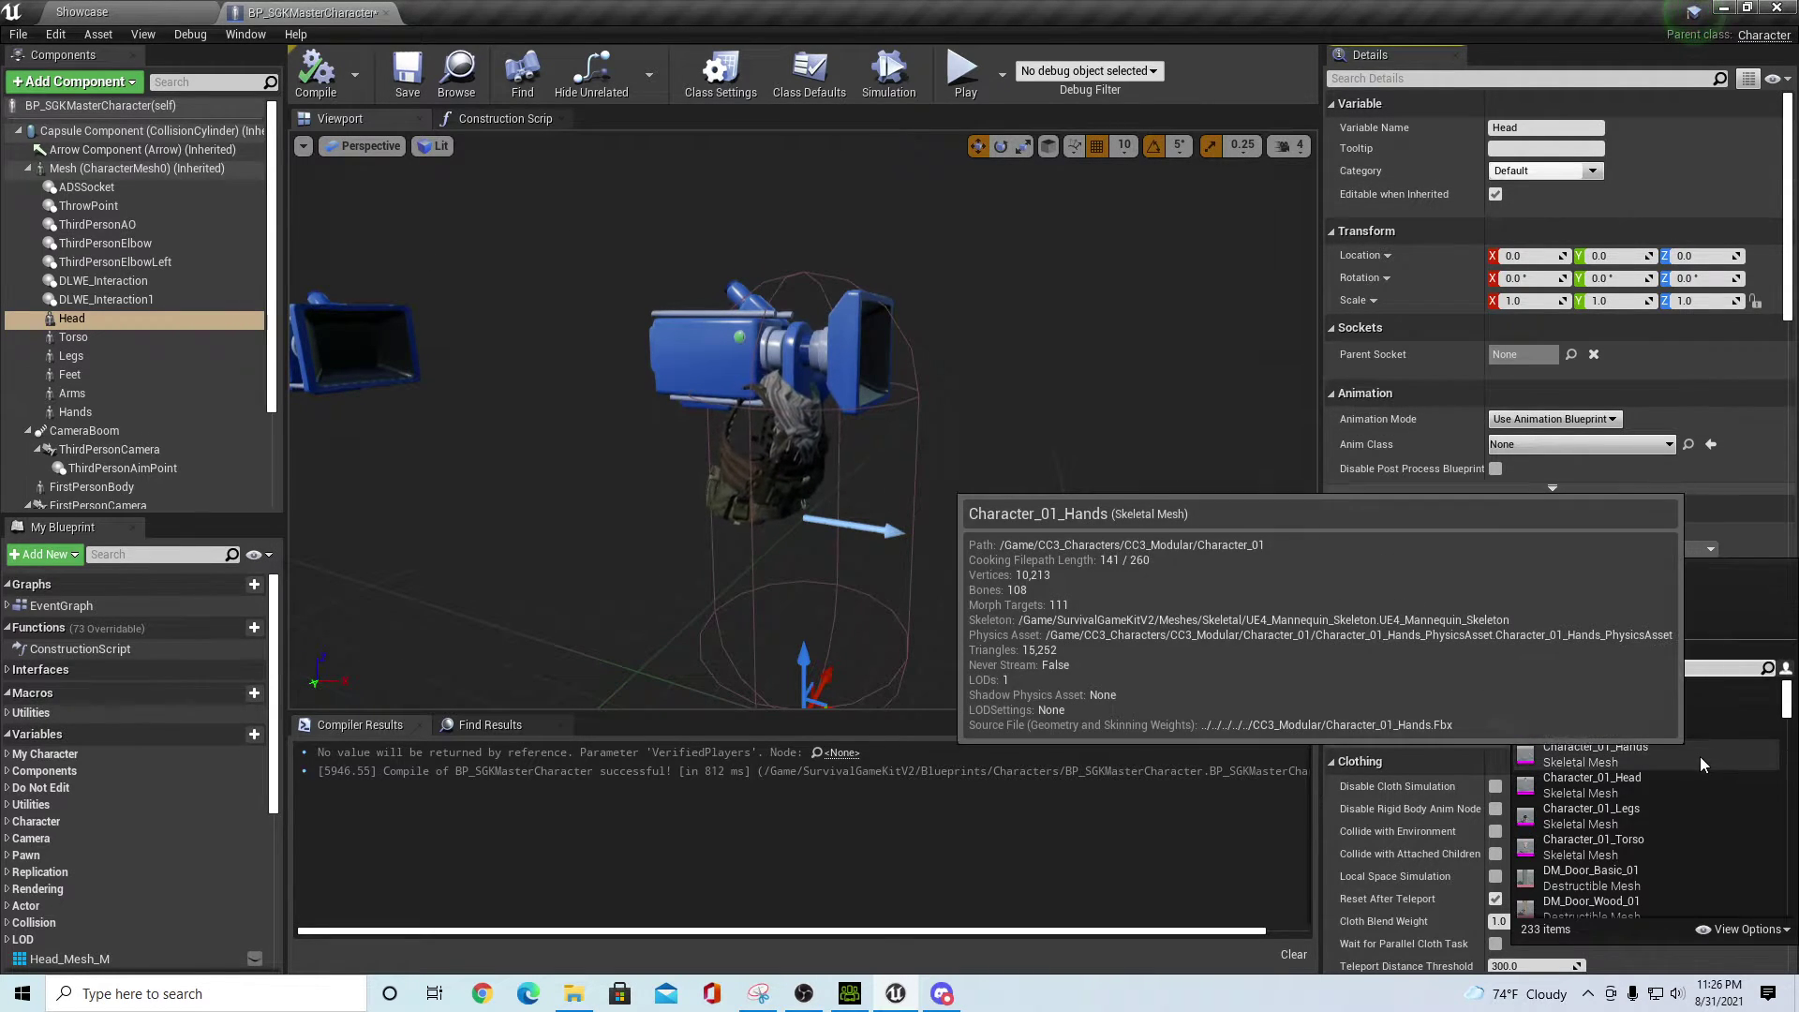
left_click(1640, 777)
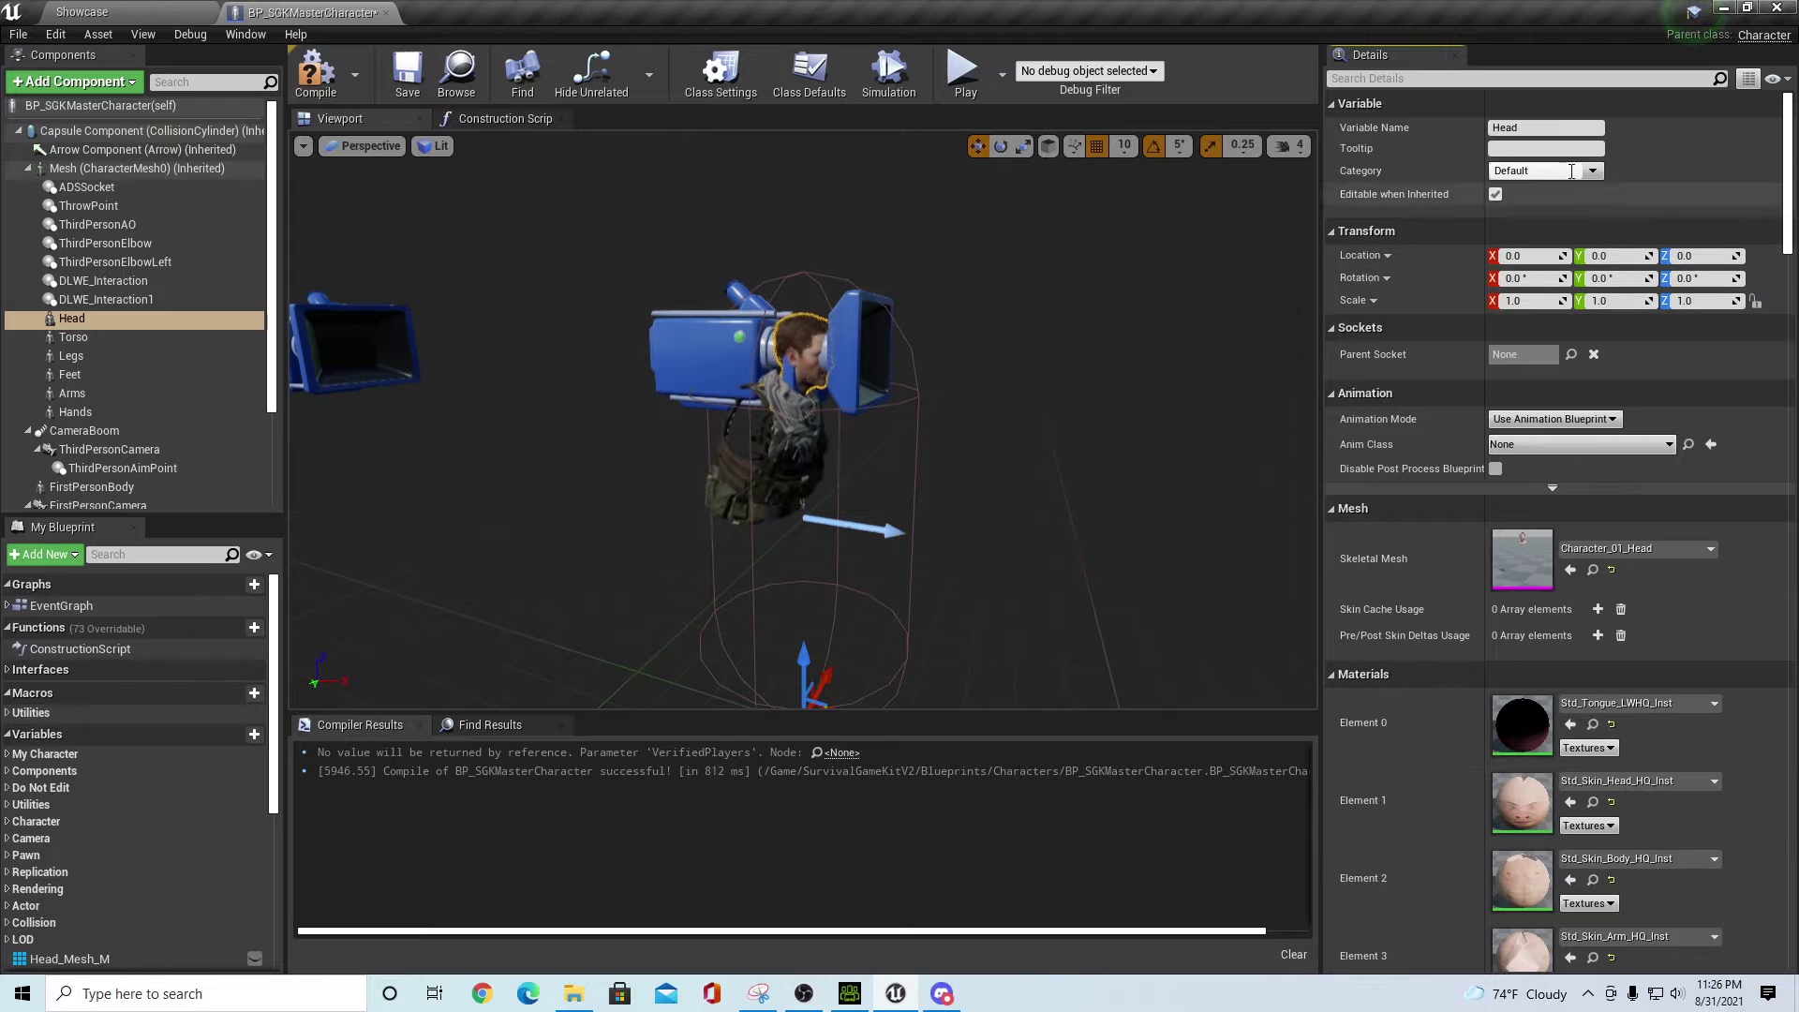
- Filter the Head component's details for "tag" and set its component tag at index 0 to Head
left_click(1392, 78)
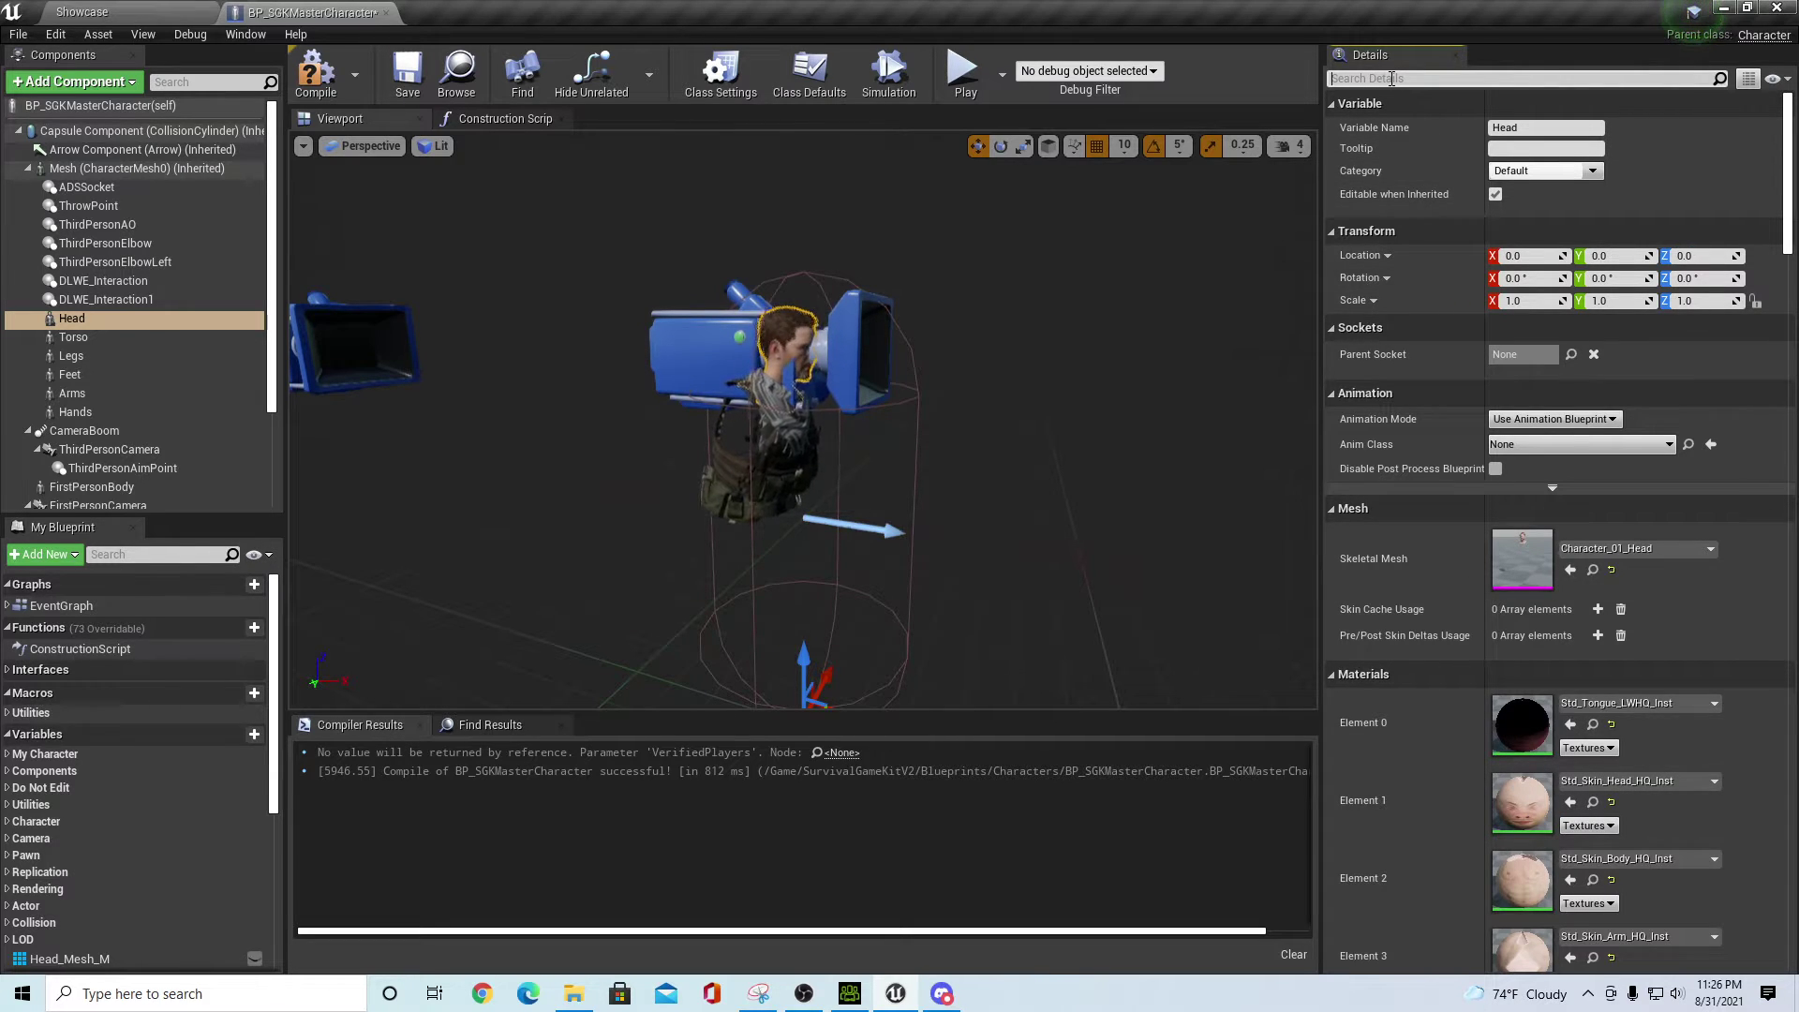
type("tag")
left_click(1598, 131)
left_click(1528, 155)
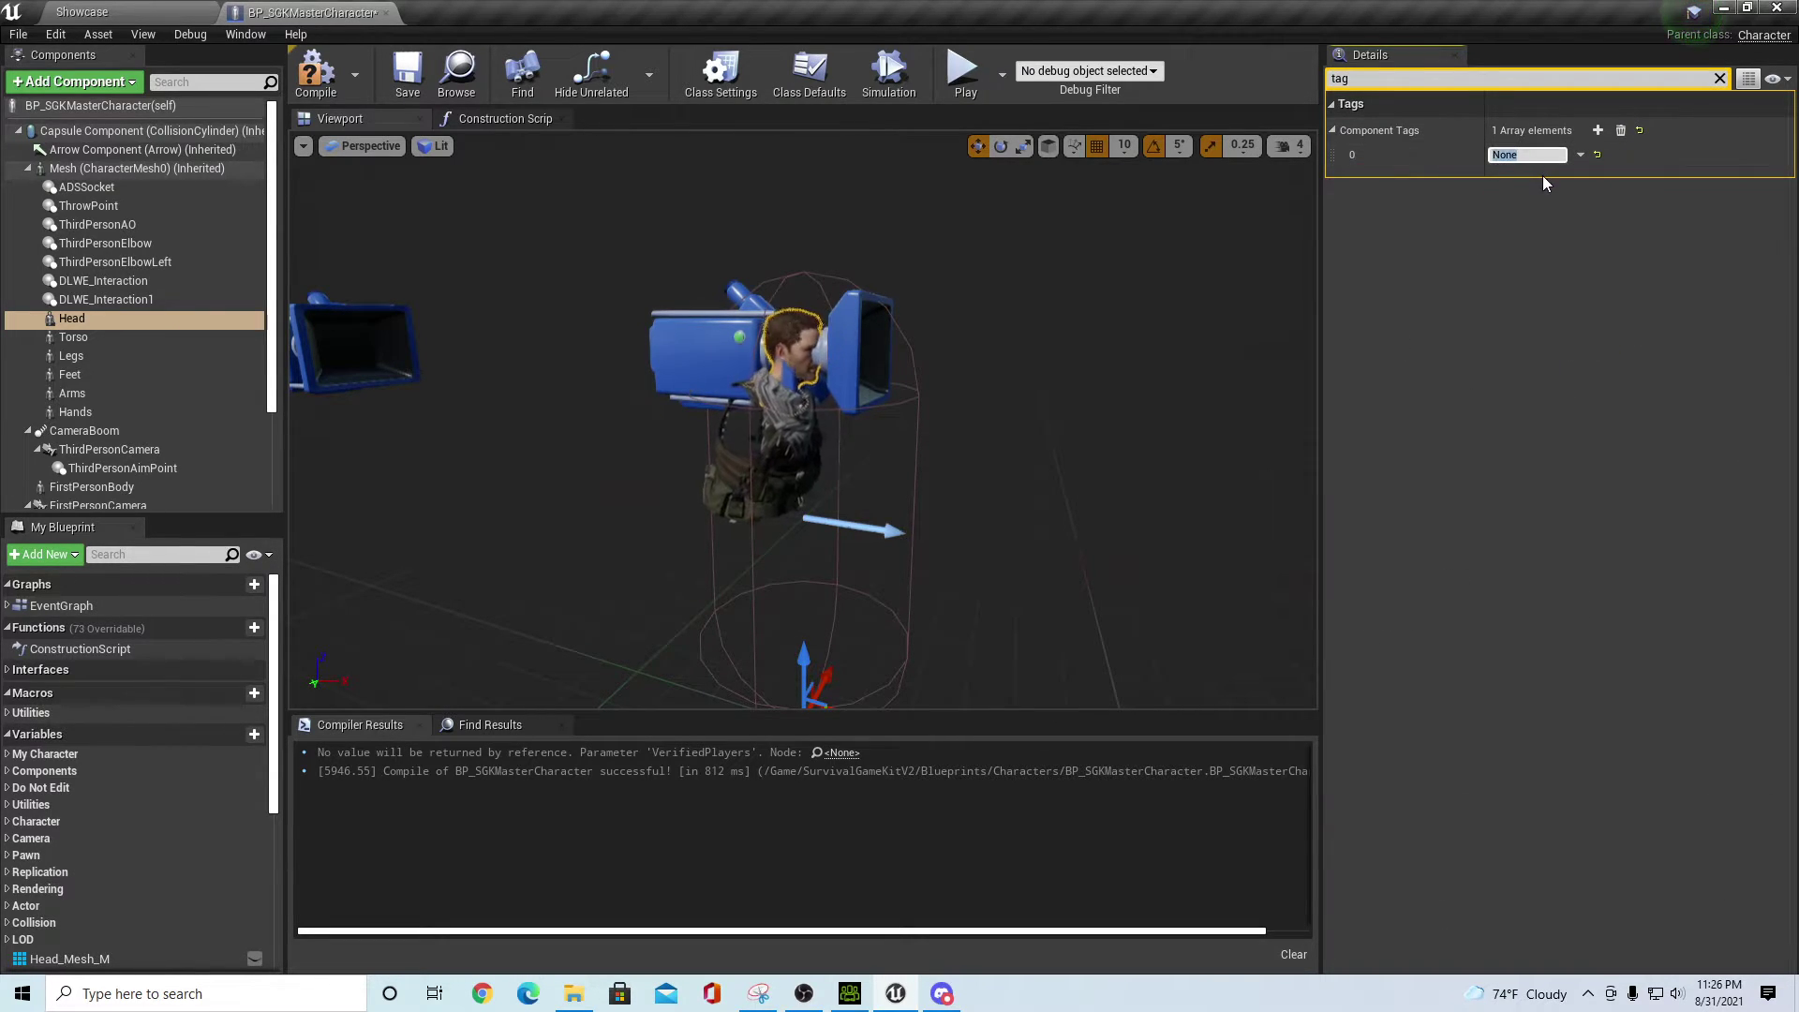
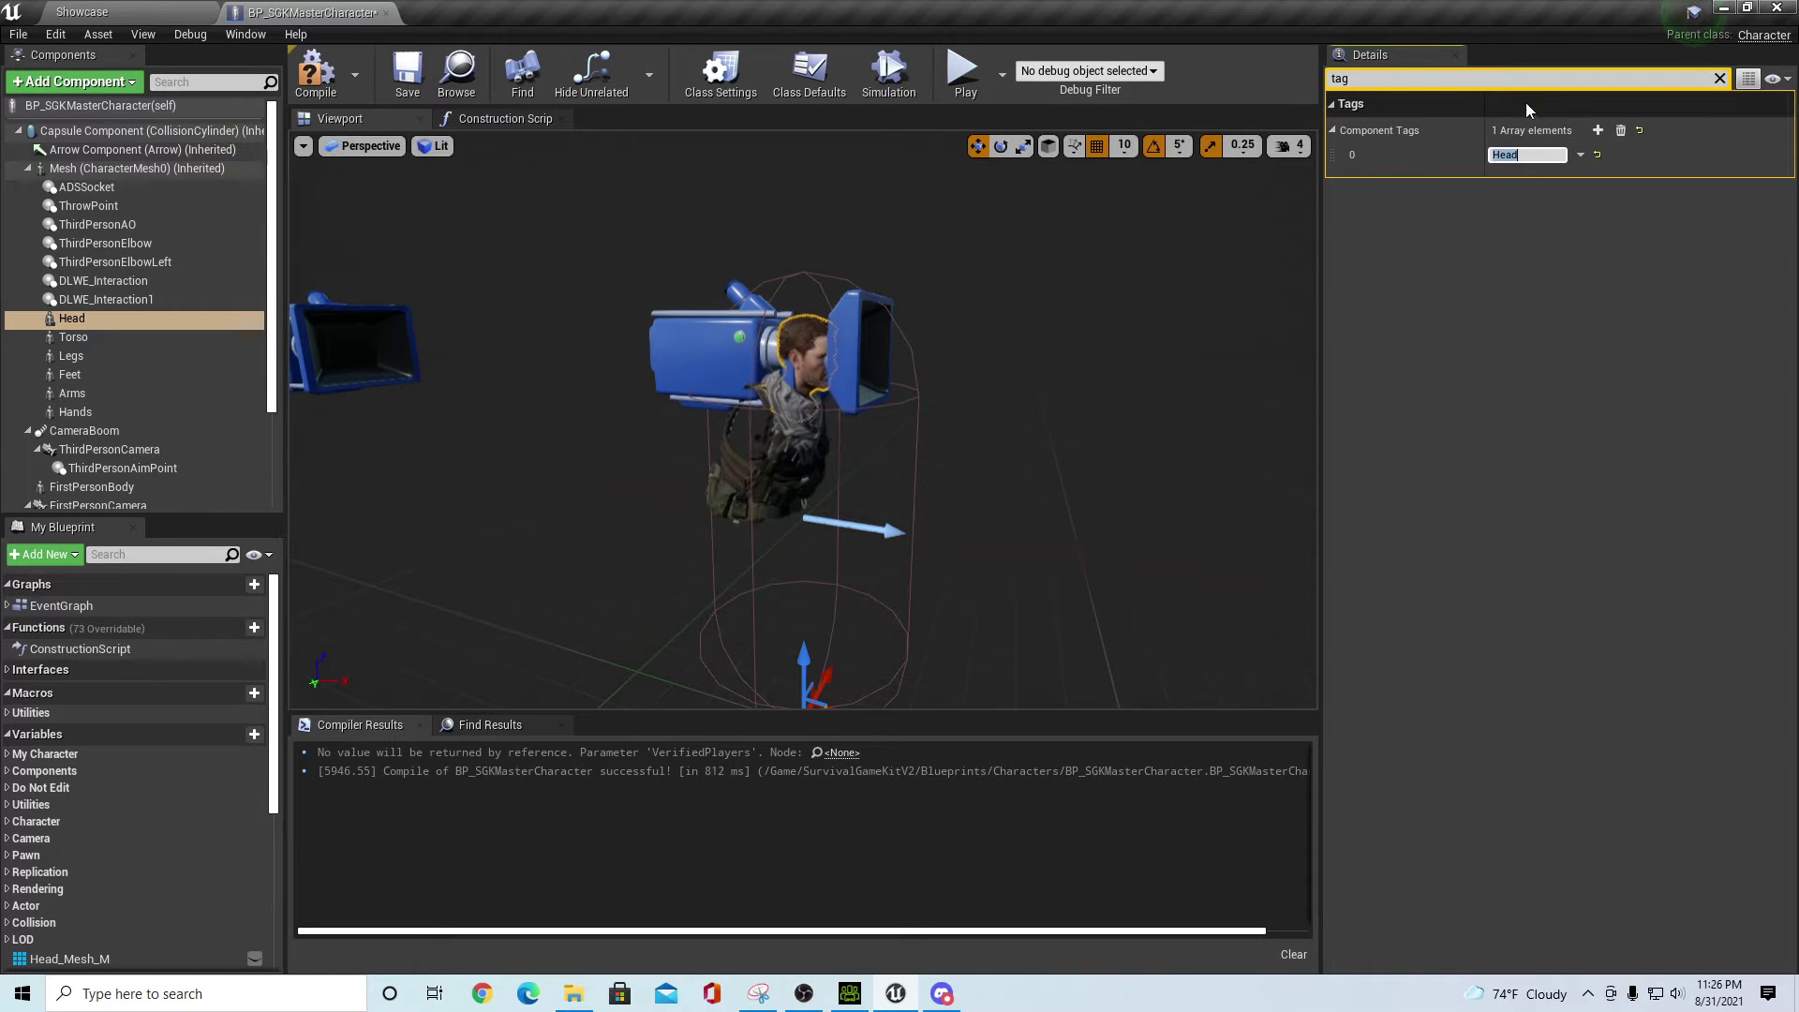
- Set component tag 0 to Torso on the Torso component and to Legs on the Legs component
left_click(86, 337)
left_click(1527, 155)
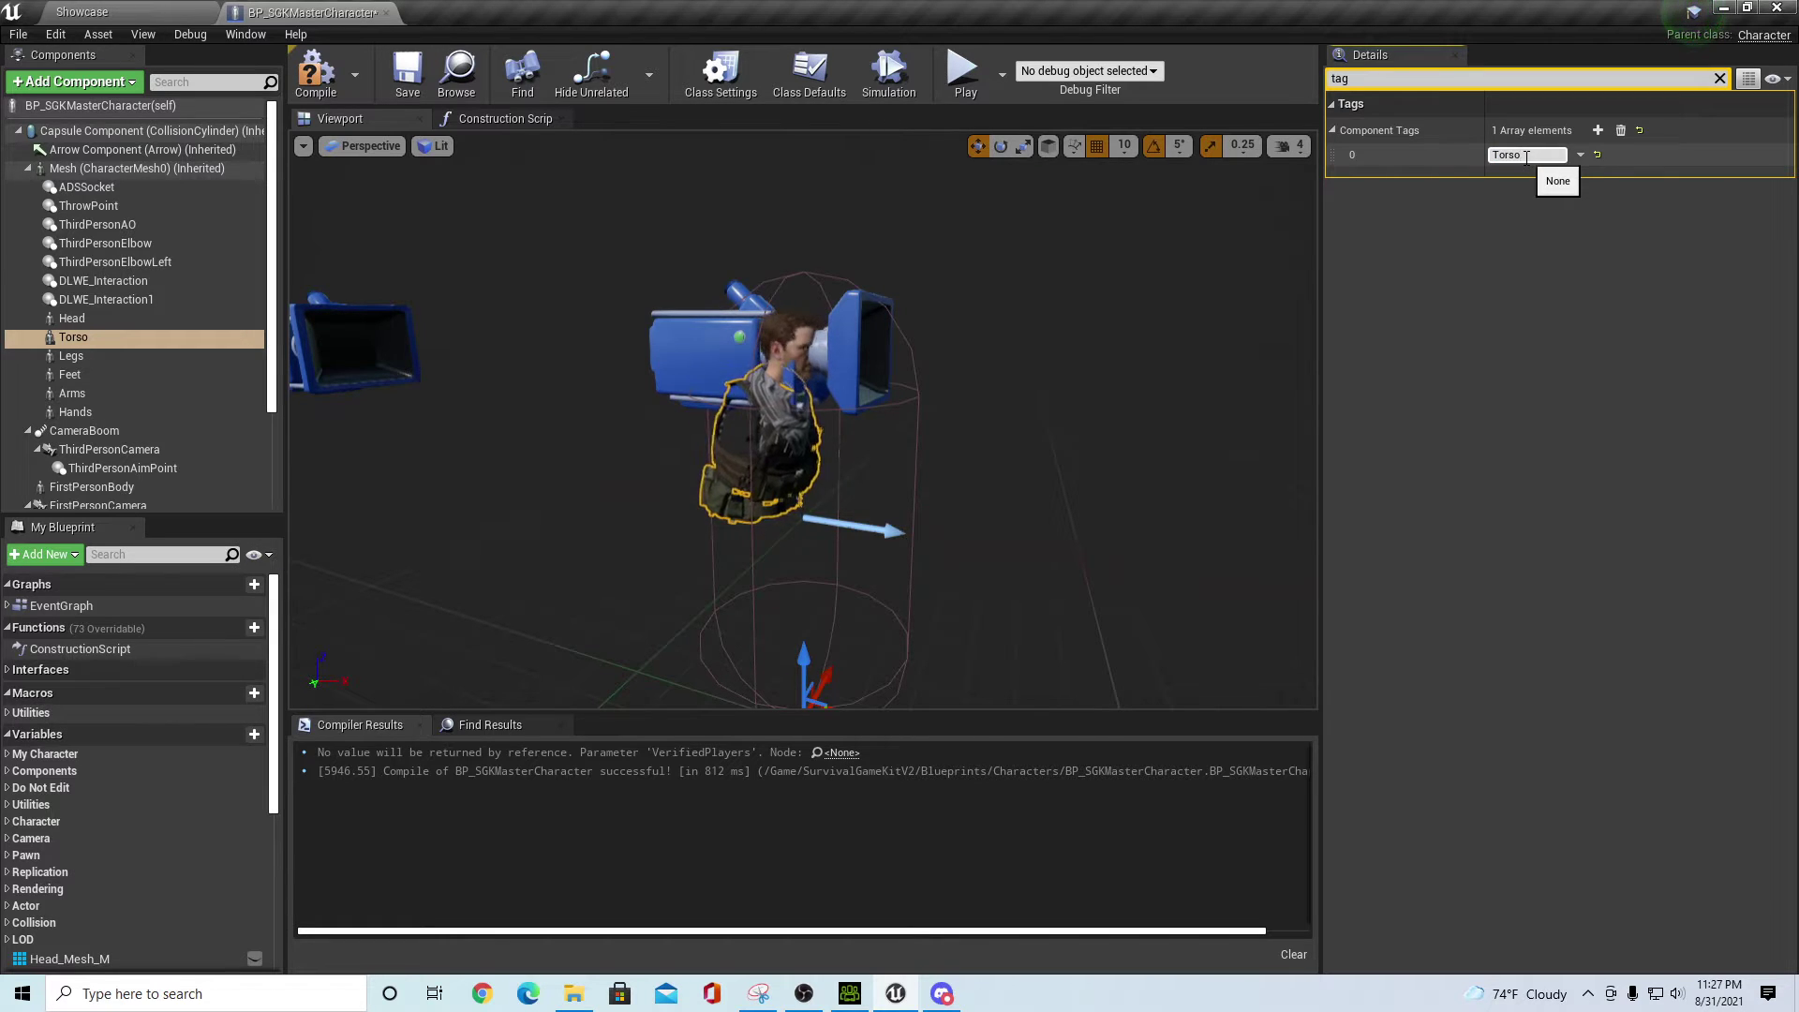
type("Torso")
left_click(88, 358)
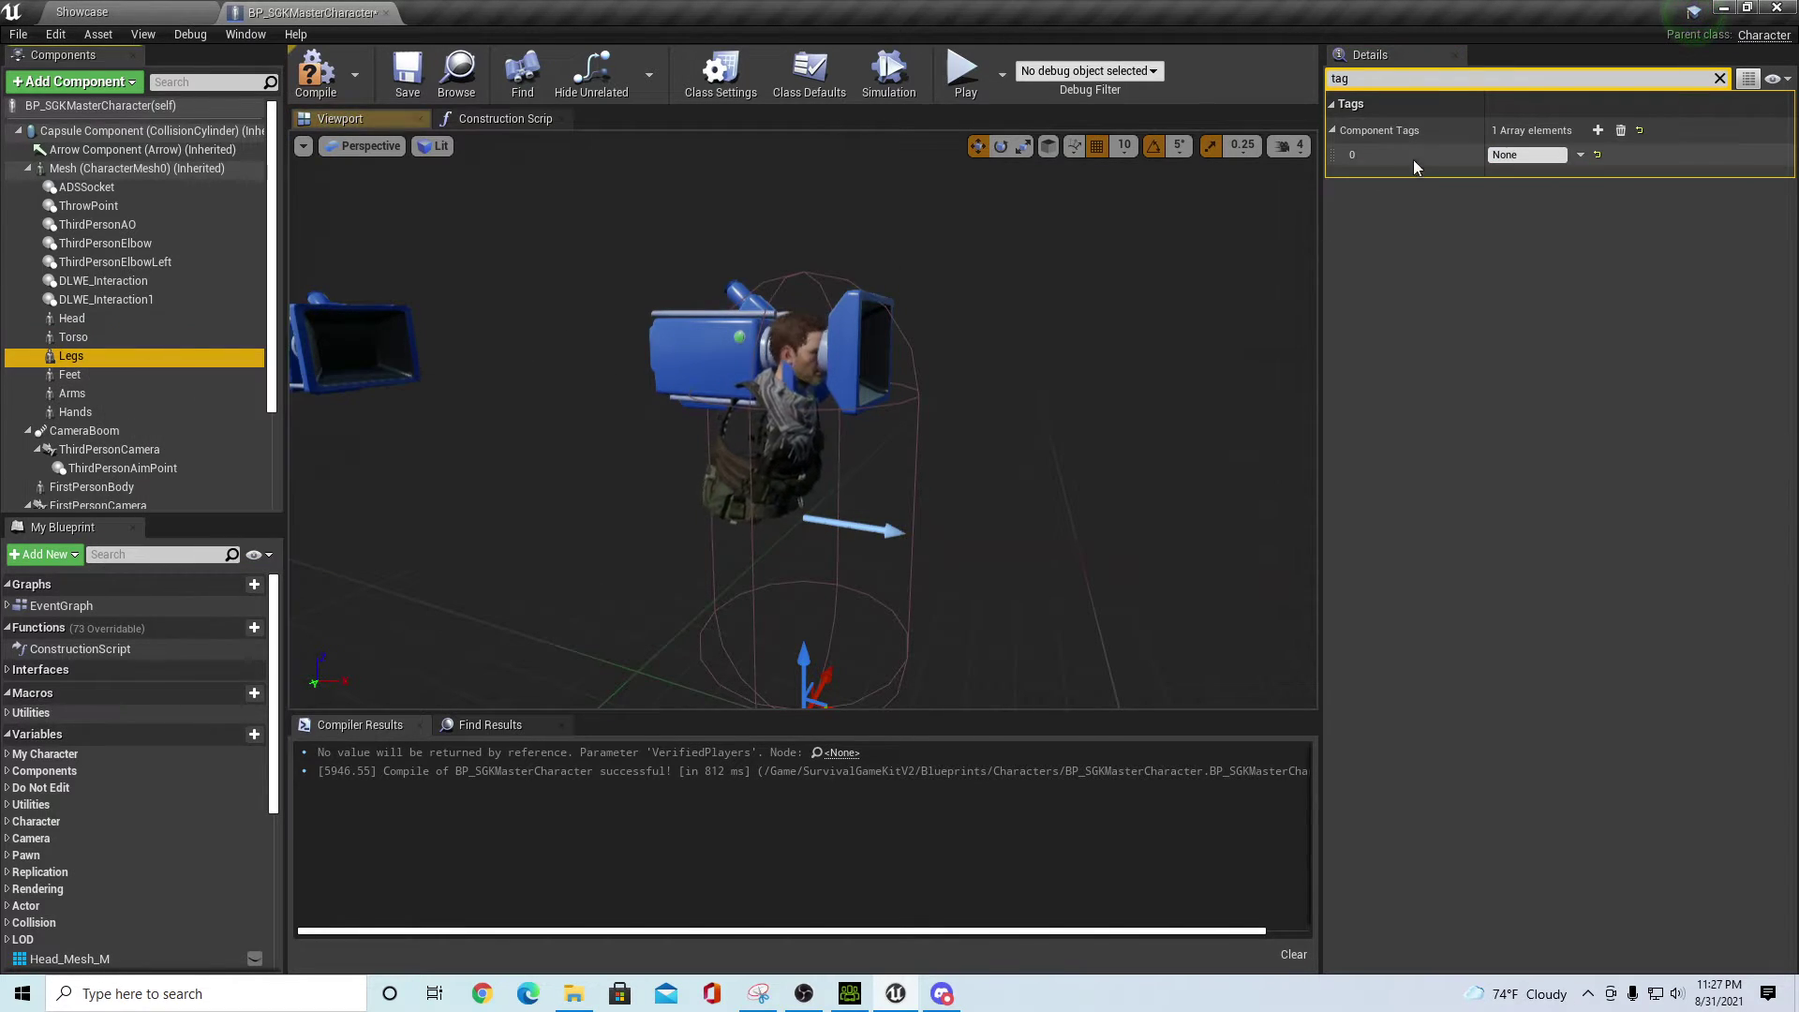
left_click(1515, 155)
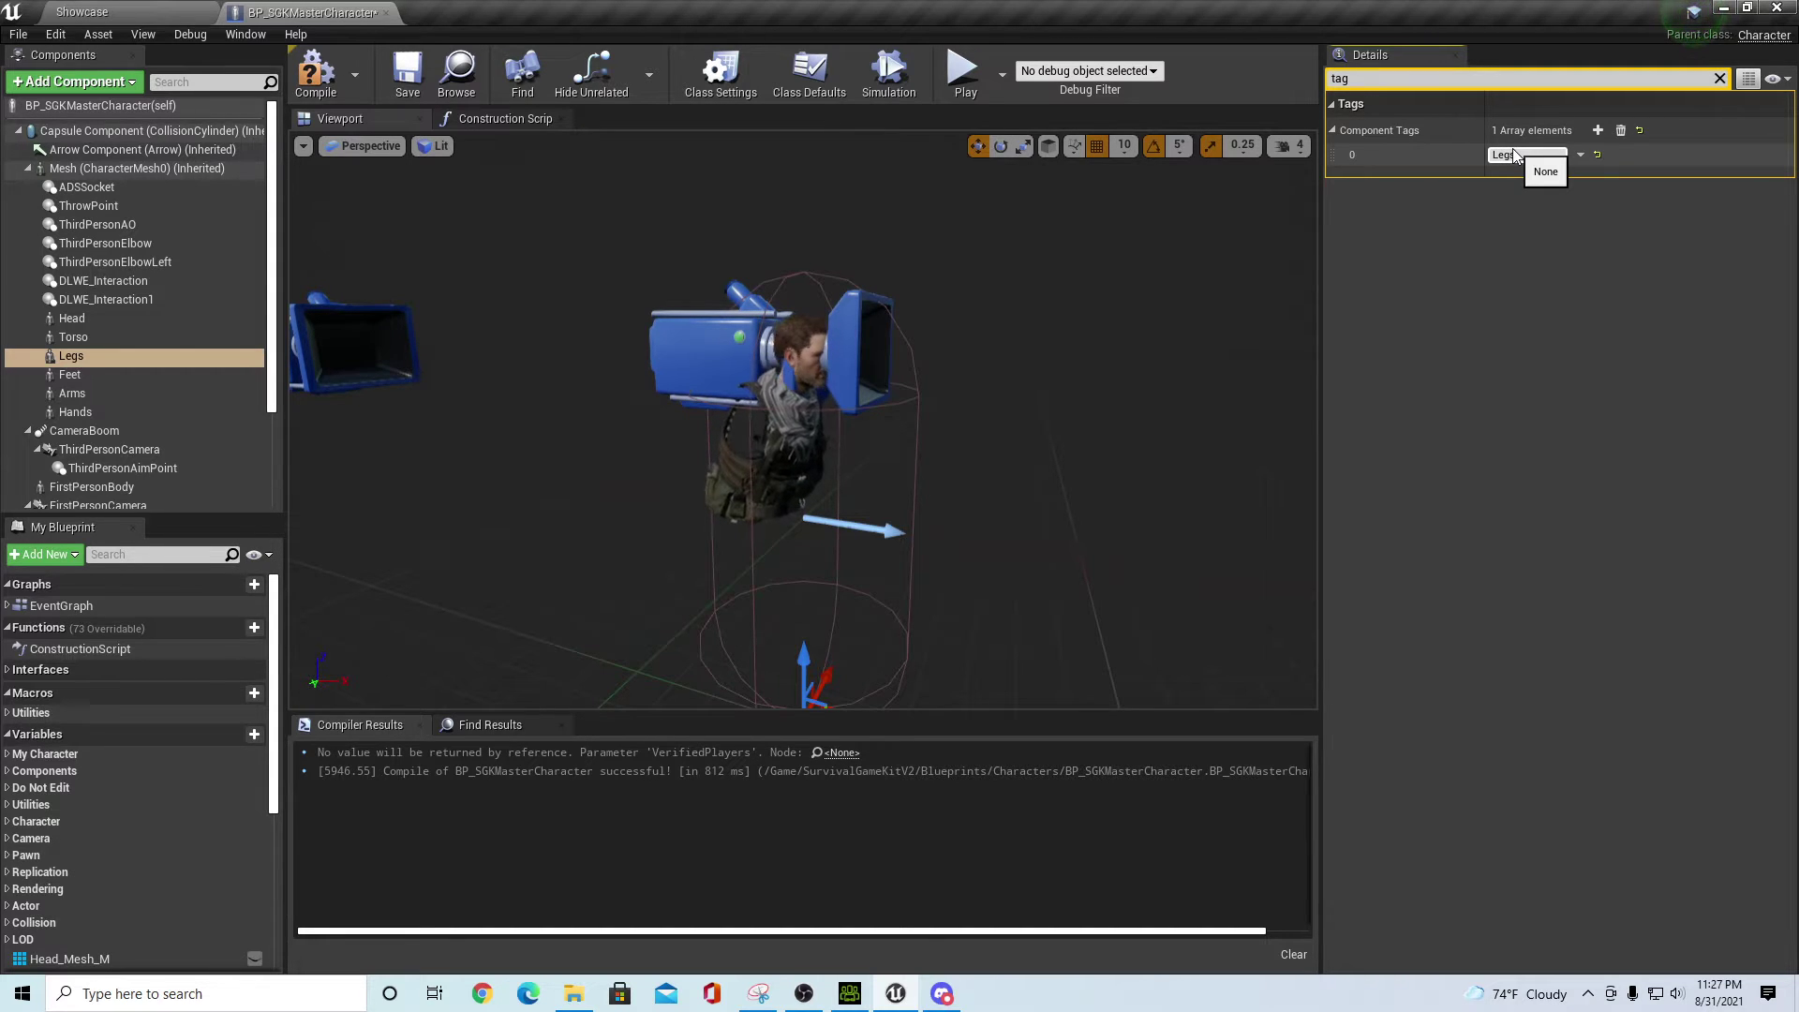
key("Return")
- Set component tag 0 of the Feet component to Feet, with a capital F
left_click(70, 375)
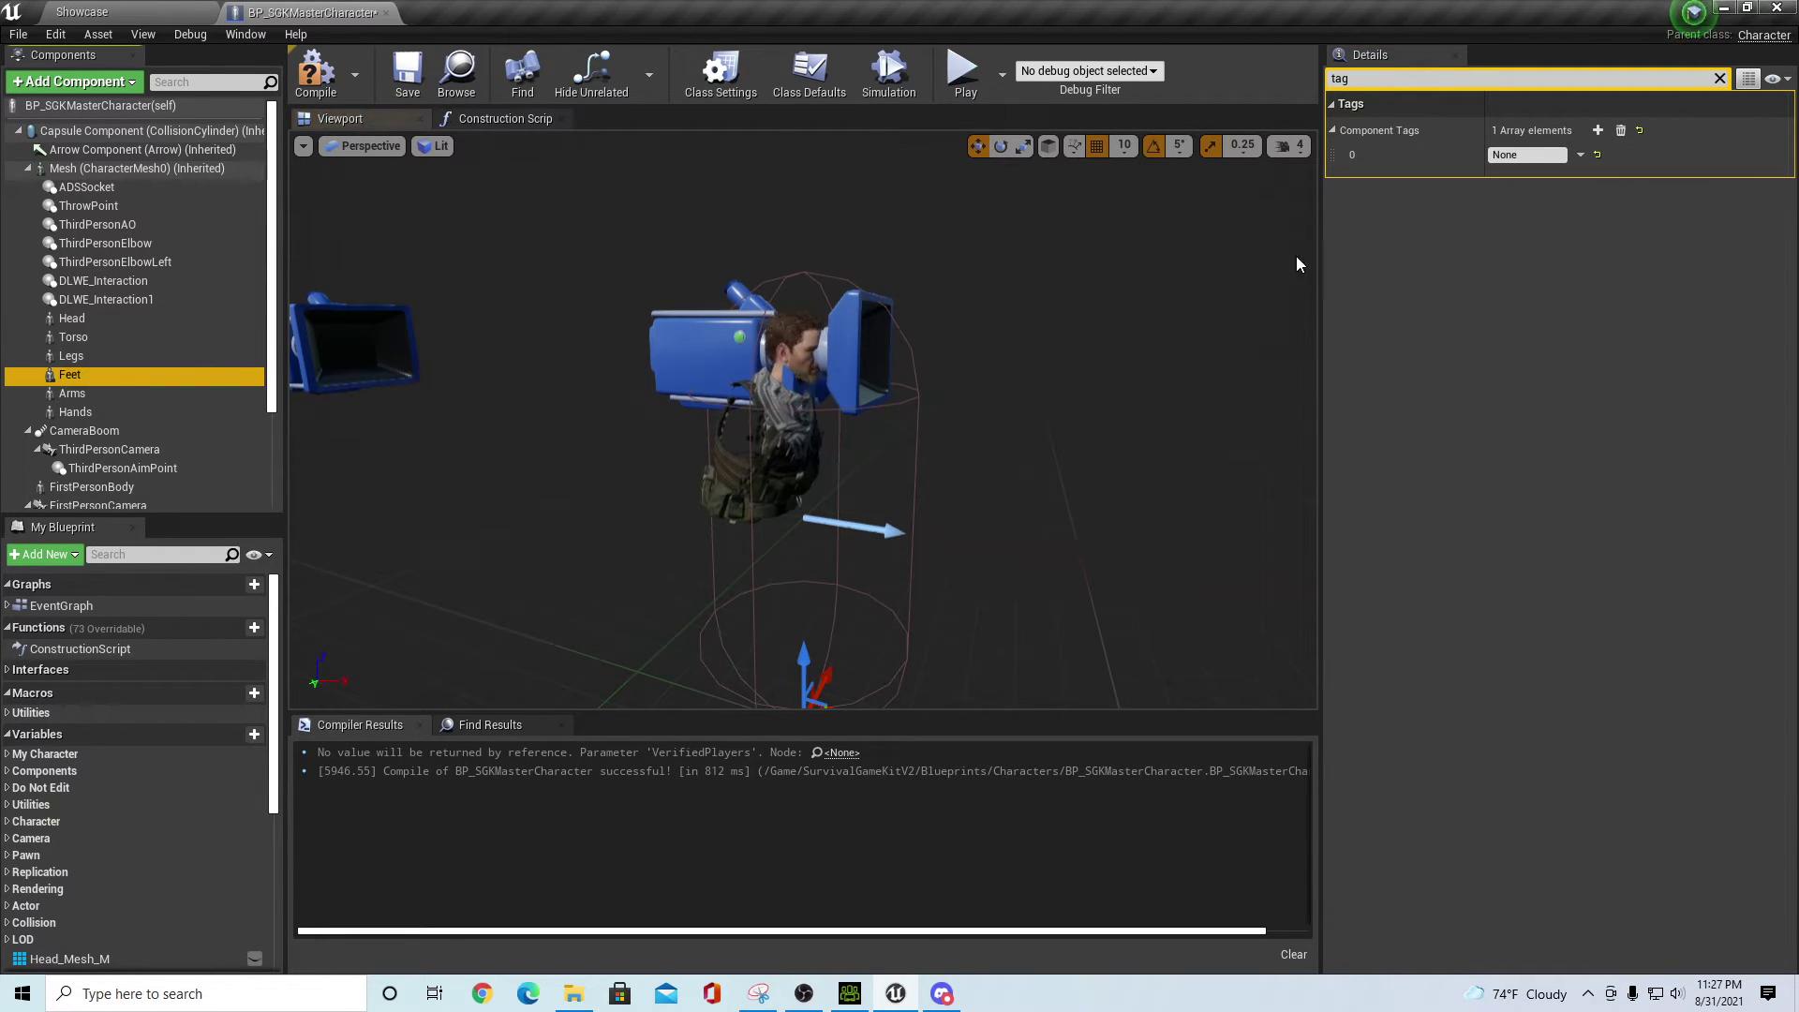
left_click(1528, 158)
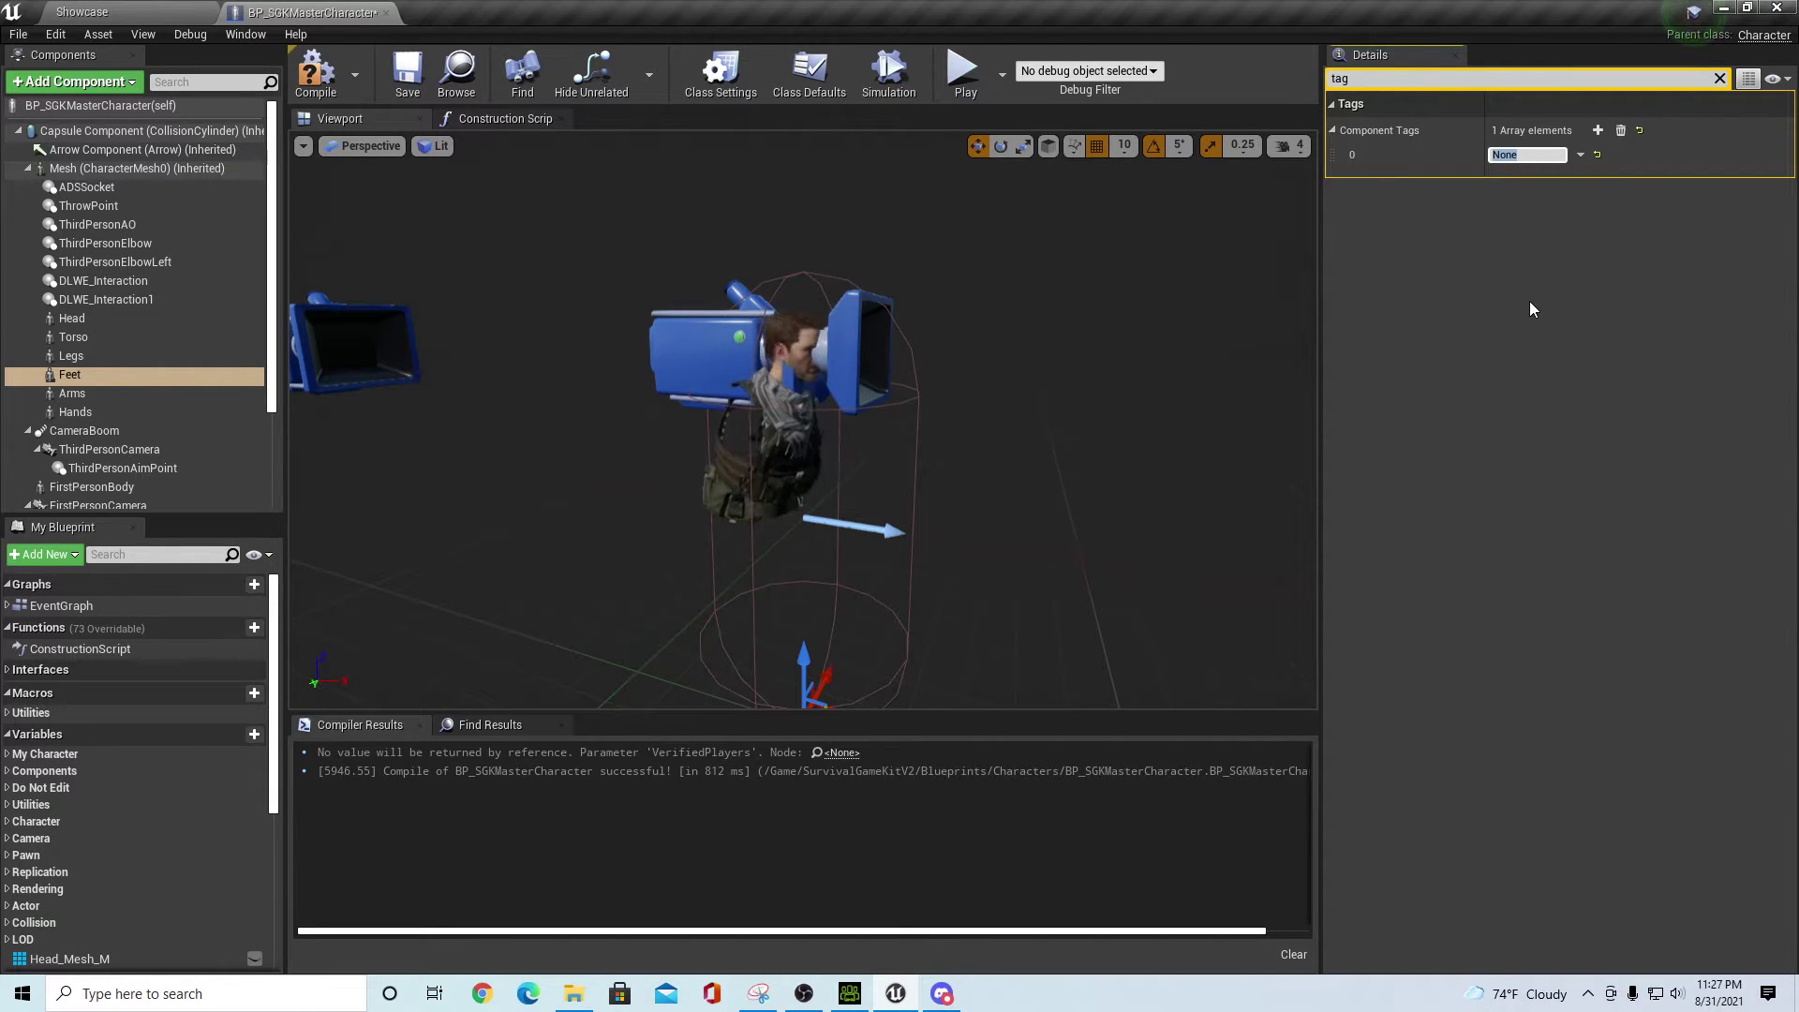
type("feet")
key("BackSpace")
key("BackSpace")
key("BackSpace")
key("BackSpace")
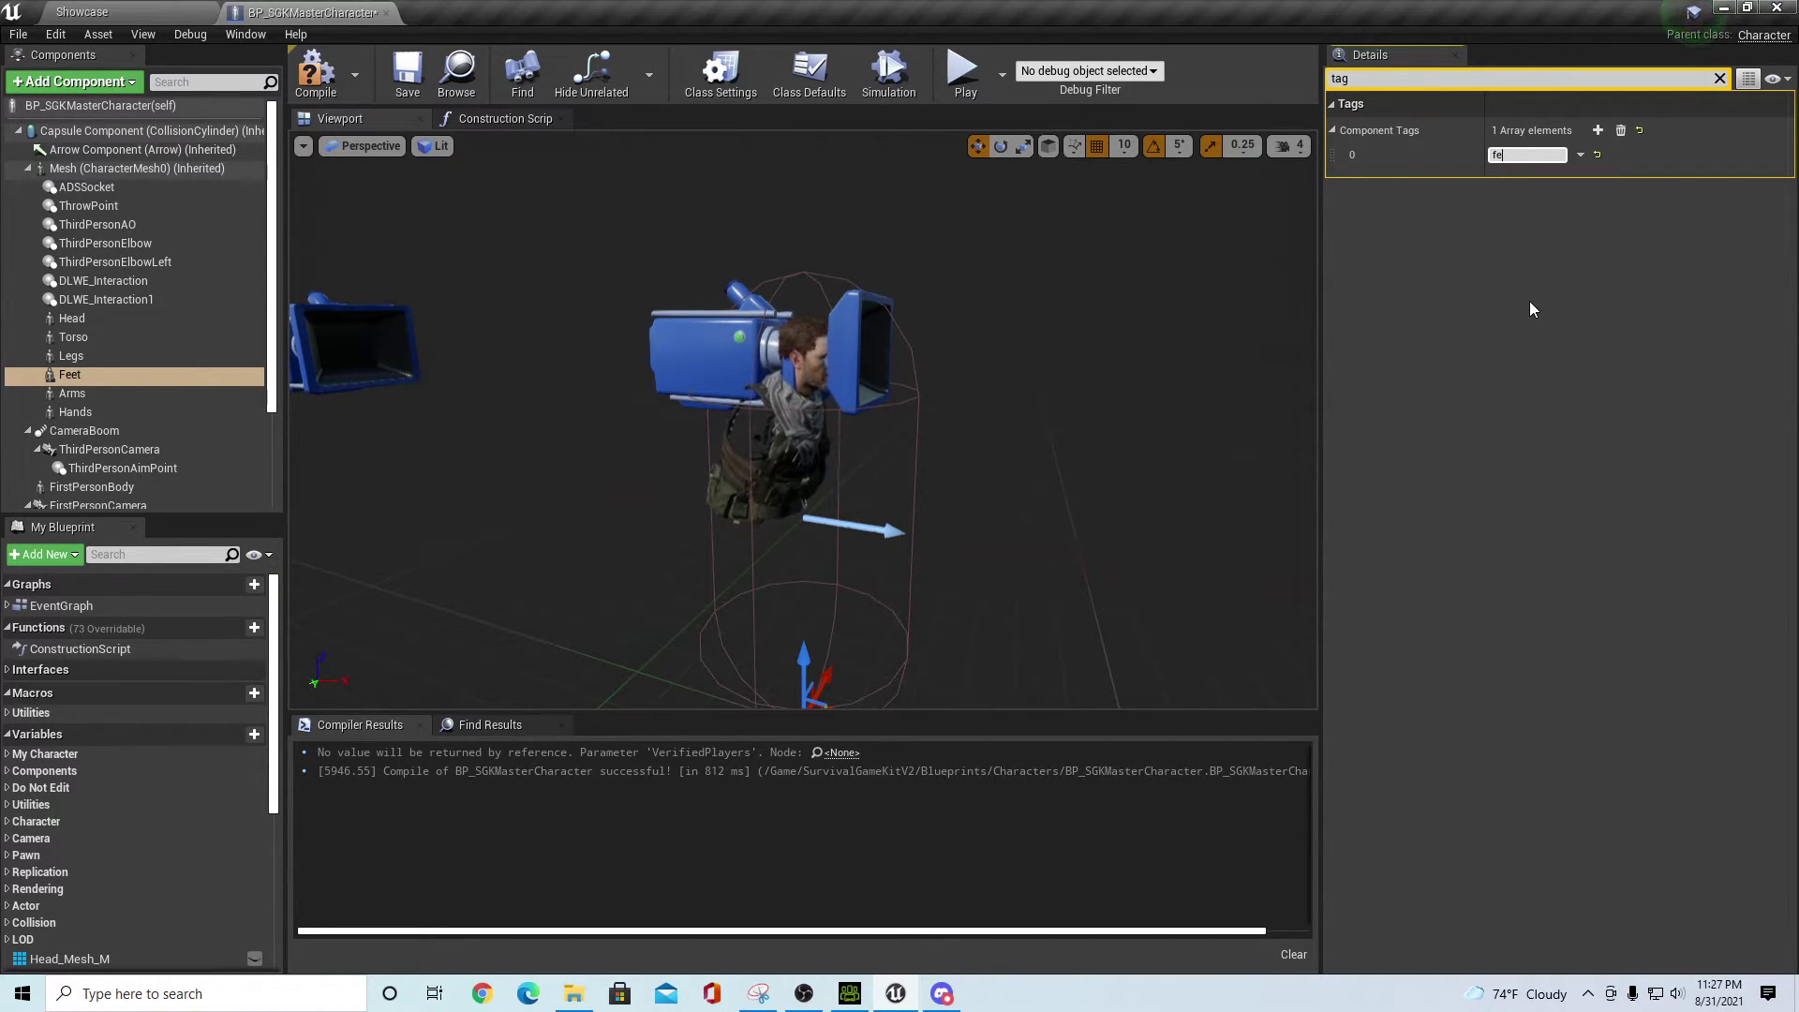
type("Feet")
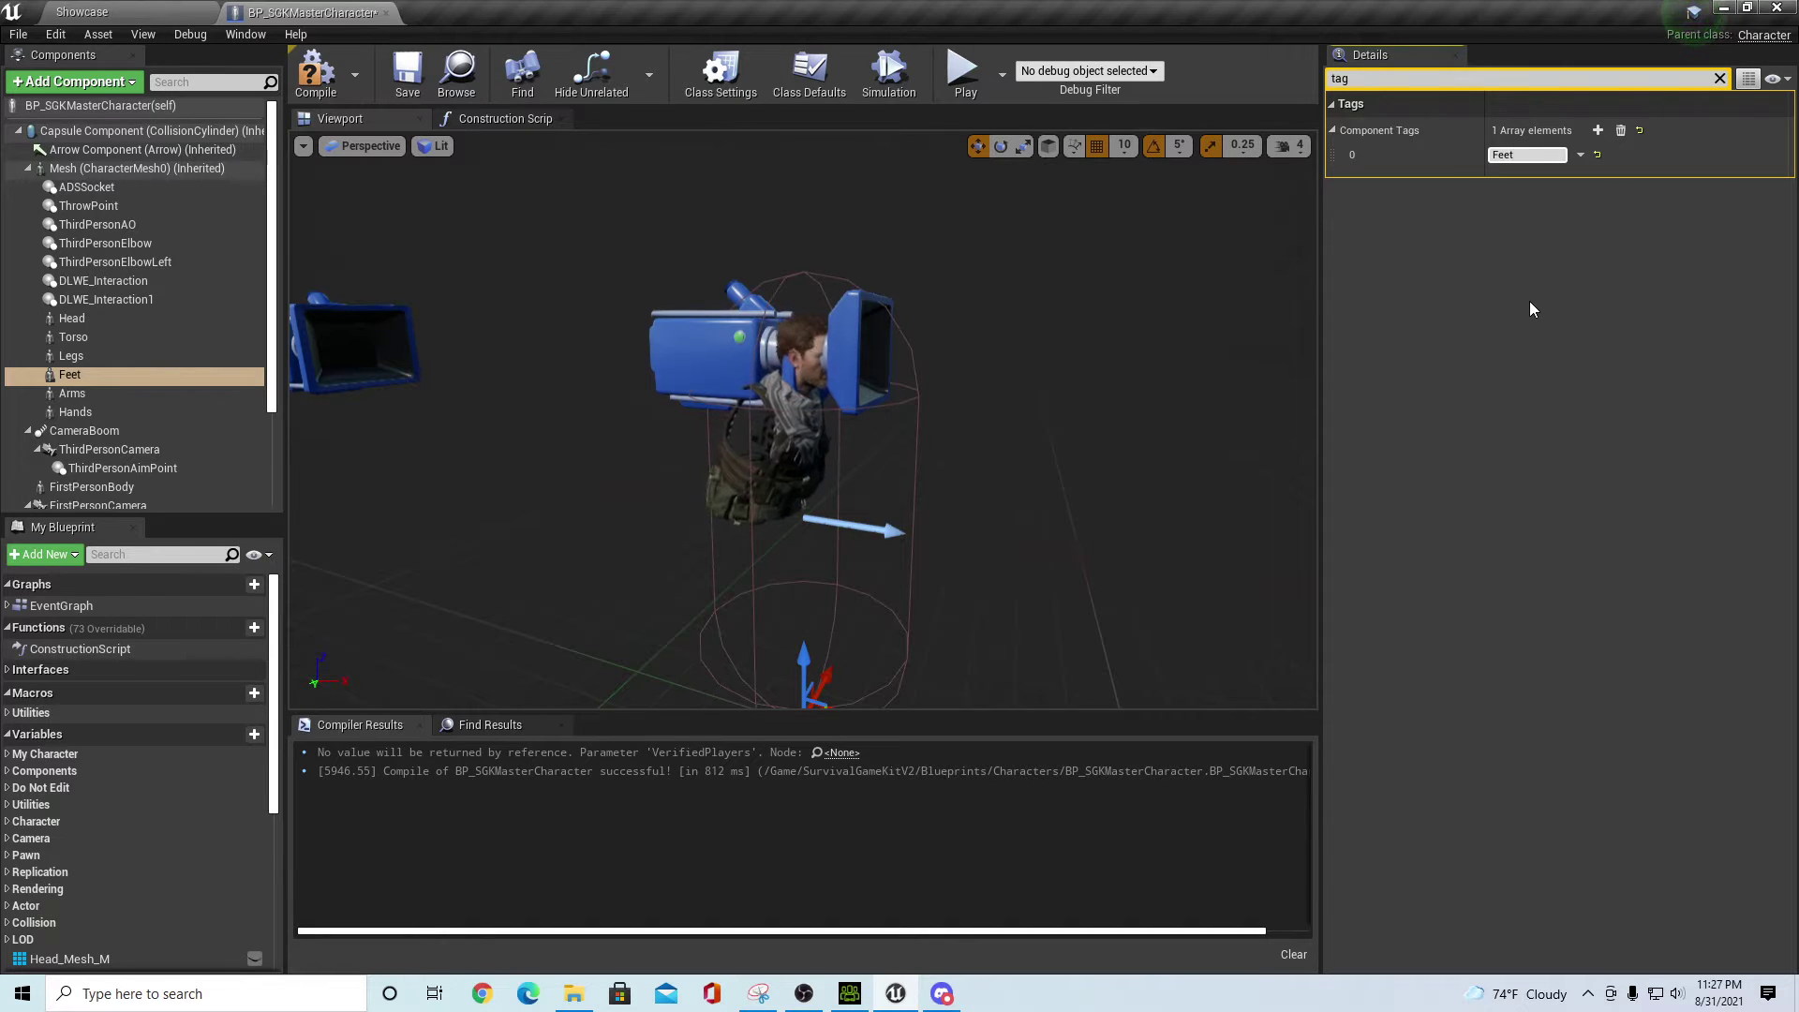
- Set component tag 0 to Arms on the Arms component and to Hands on the Hands component
left_click(72, 393)
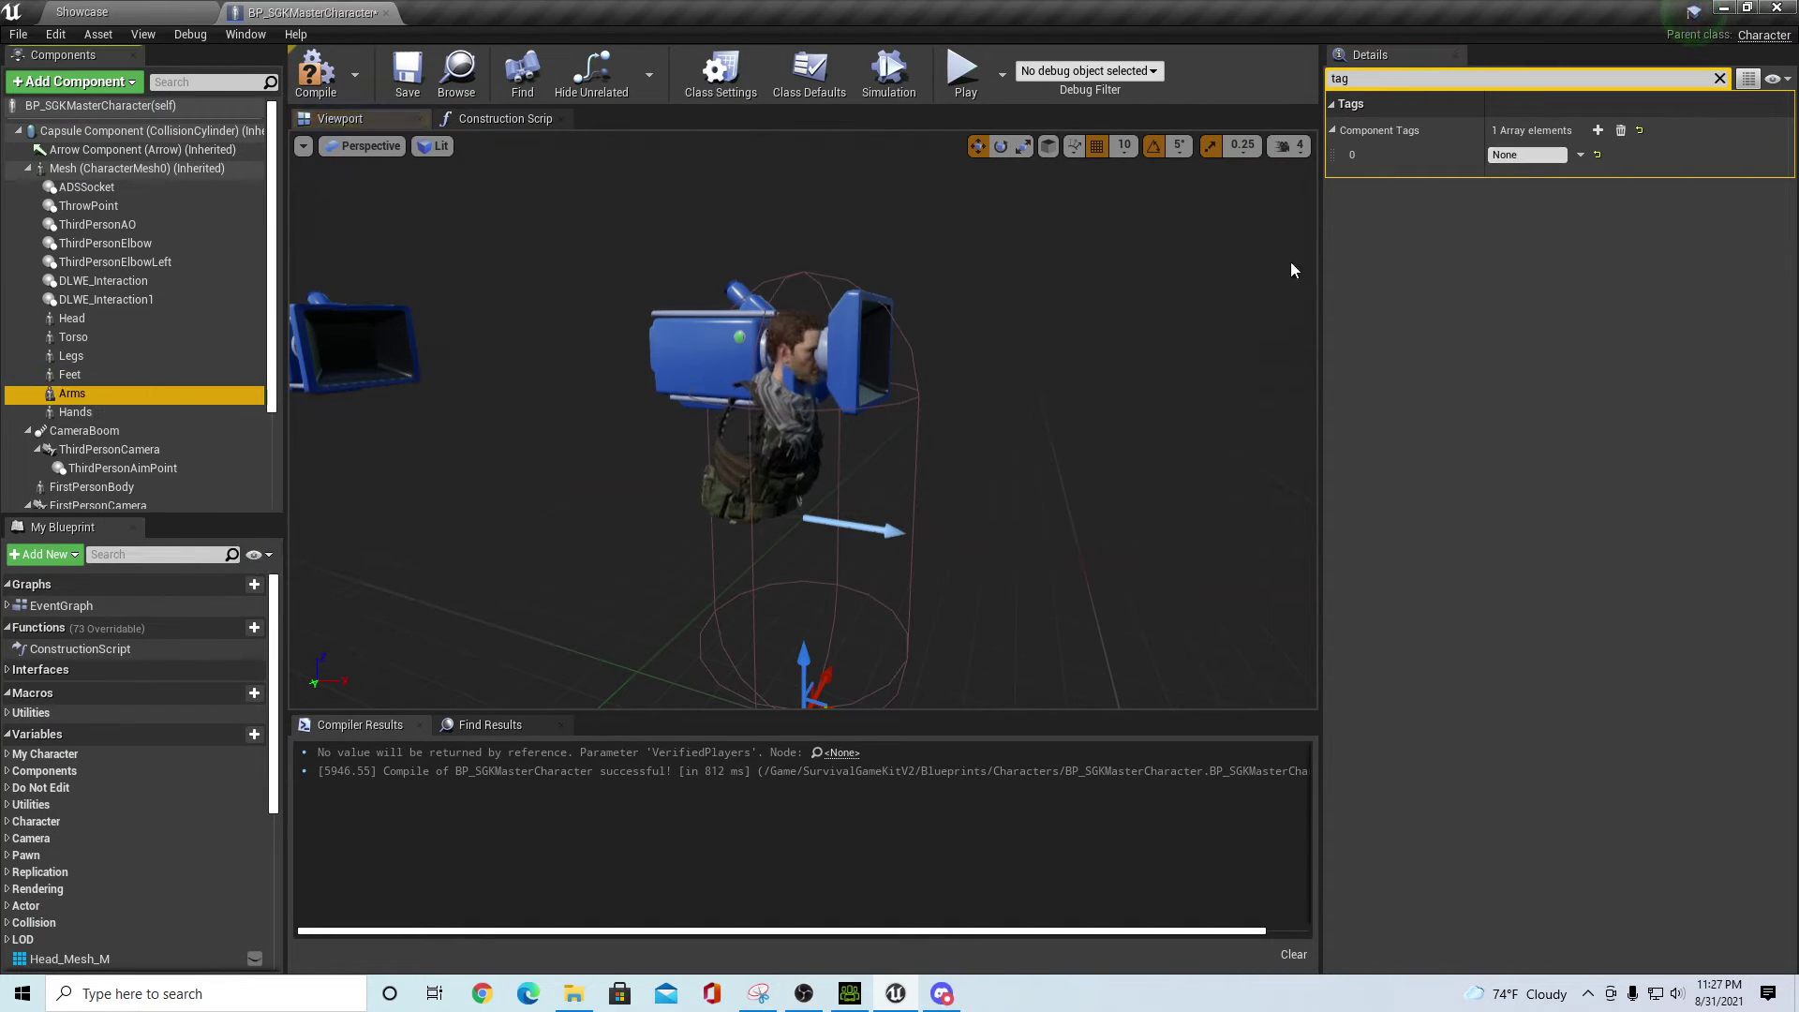
left_click(1530, 154)
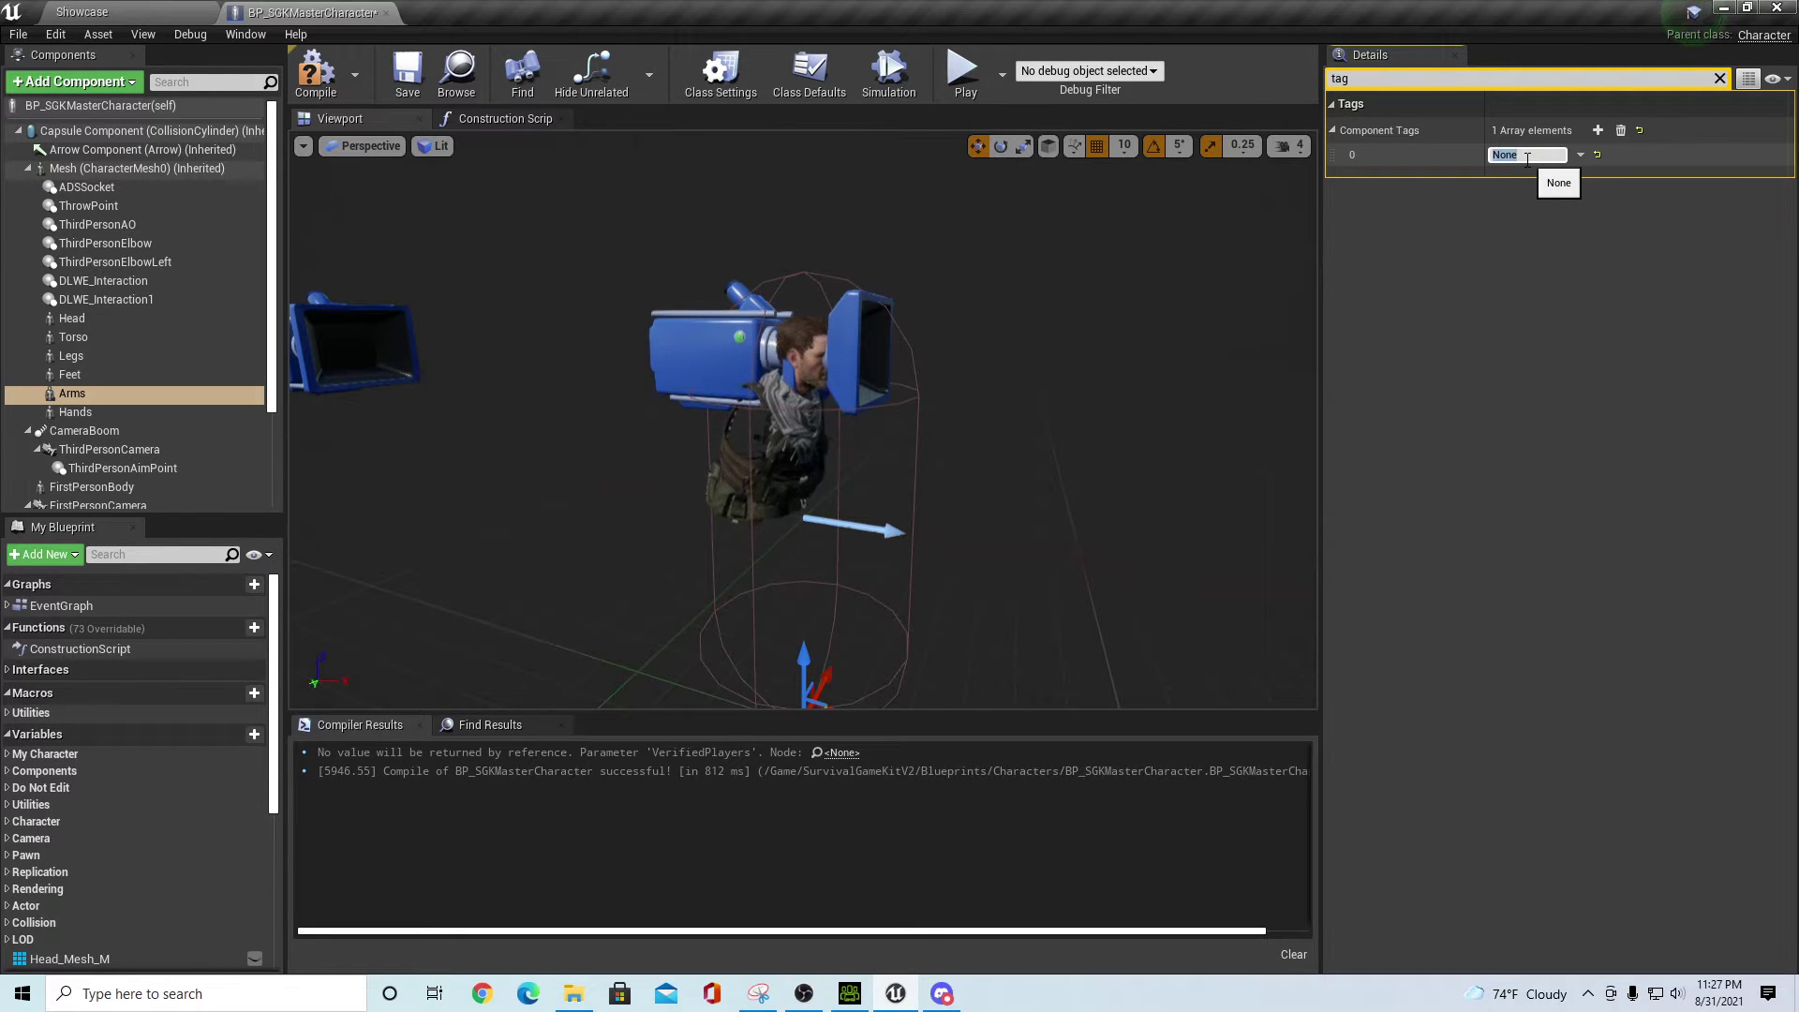
key("Return")
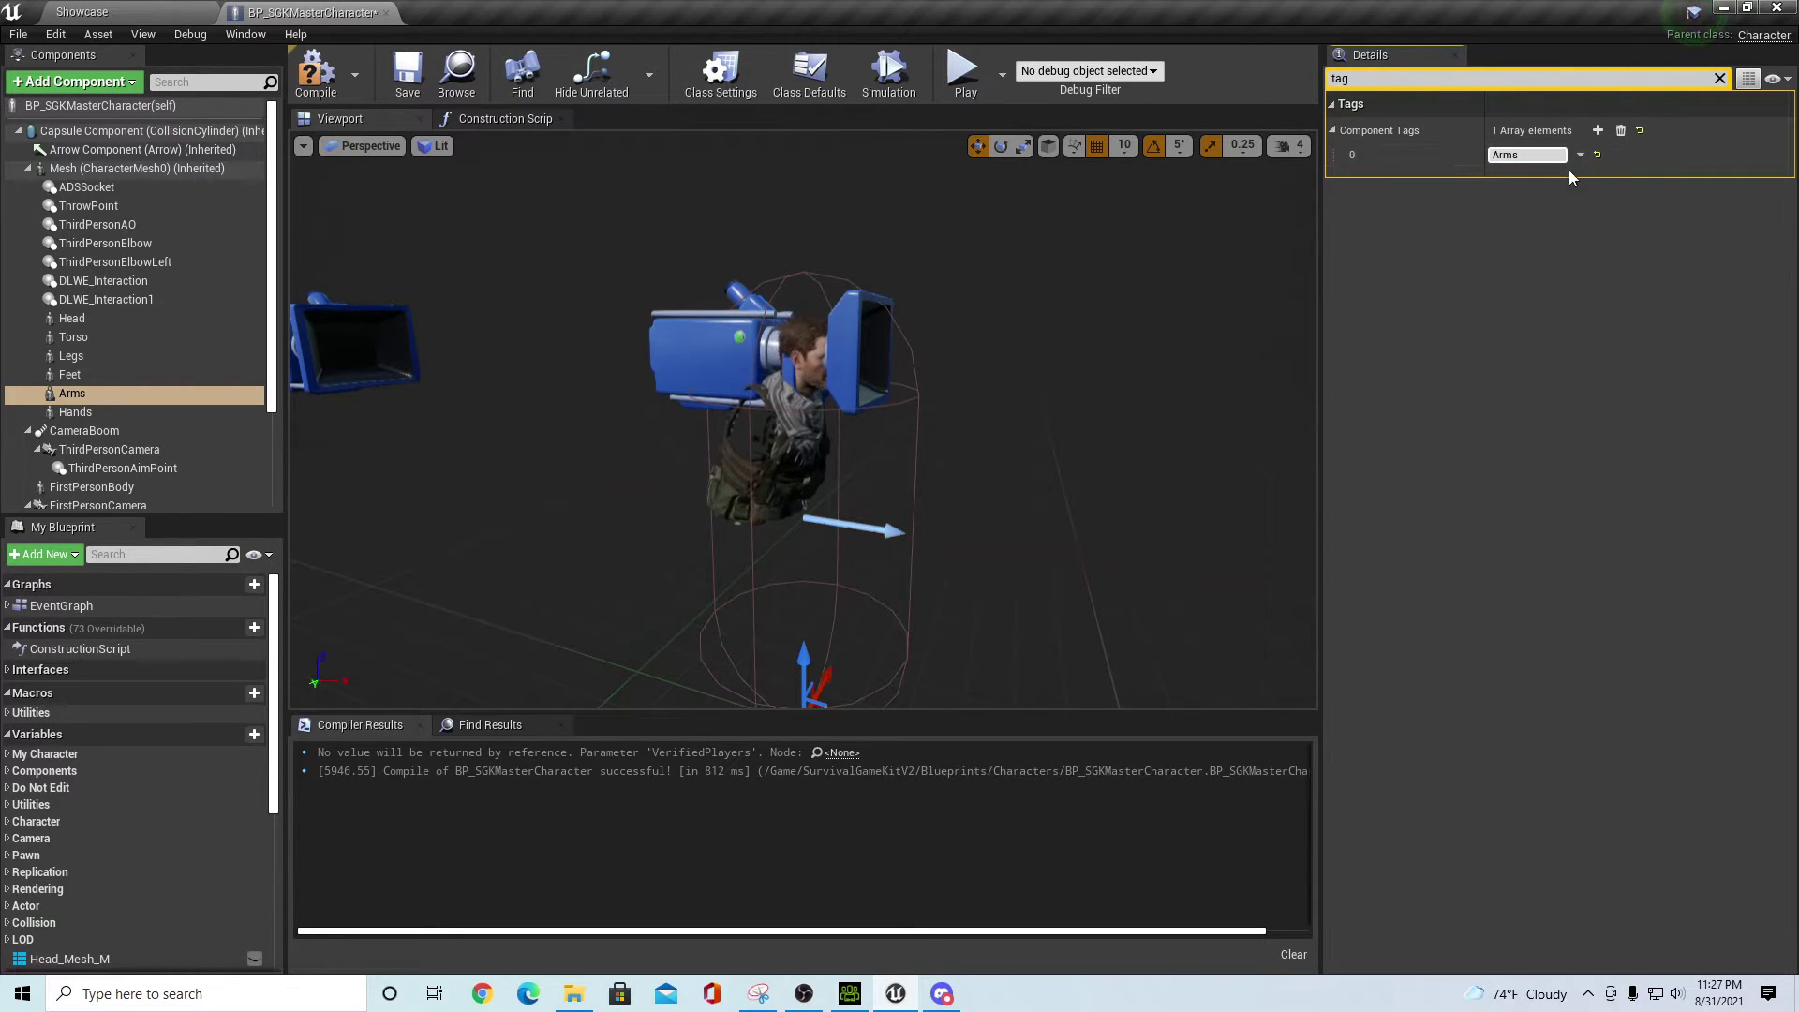
left_click(72, 412)
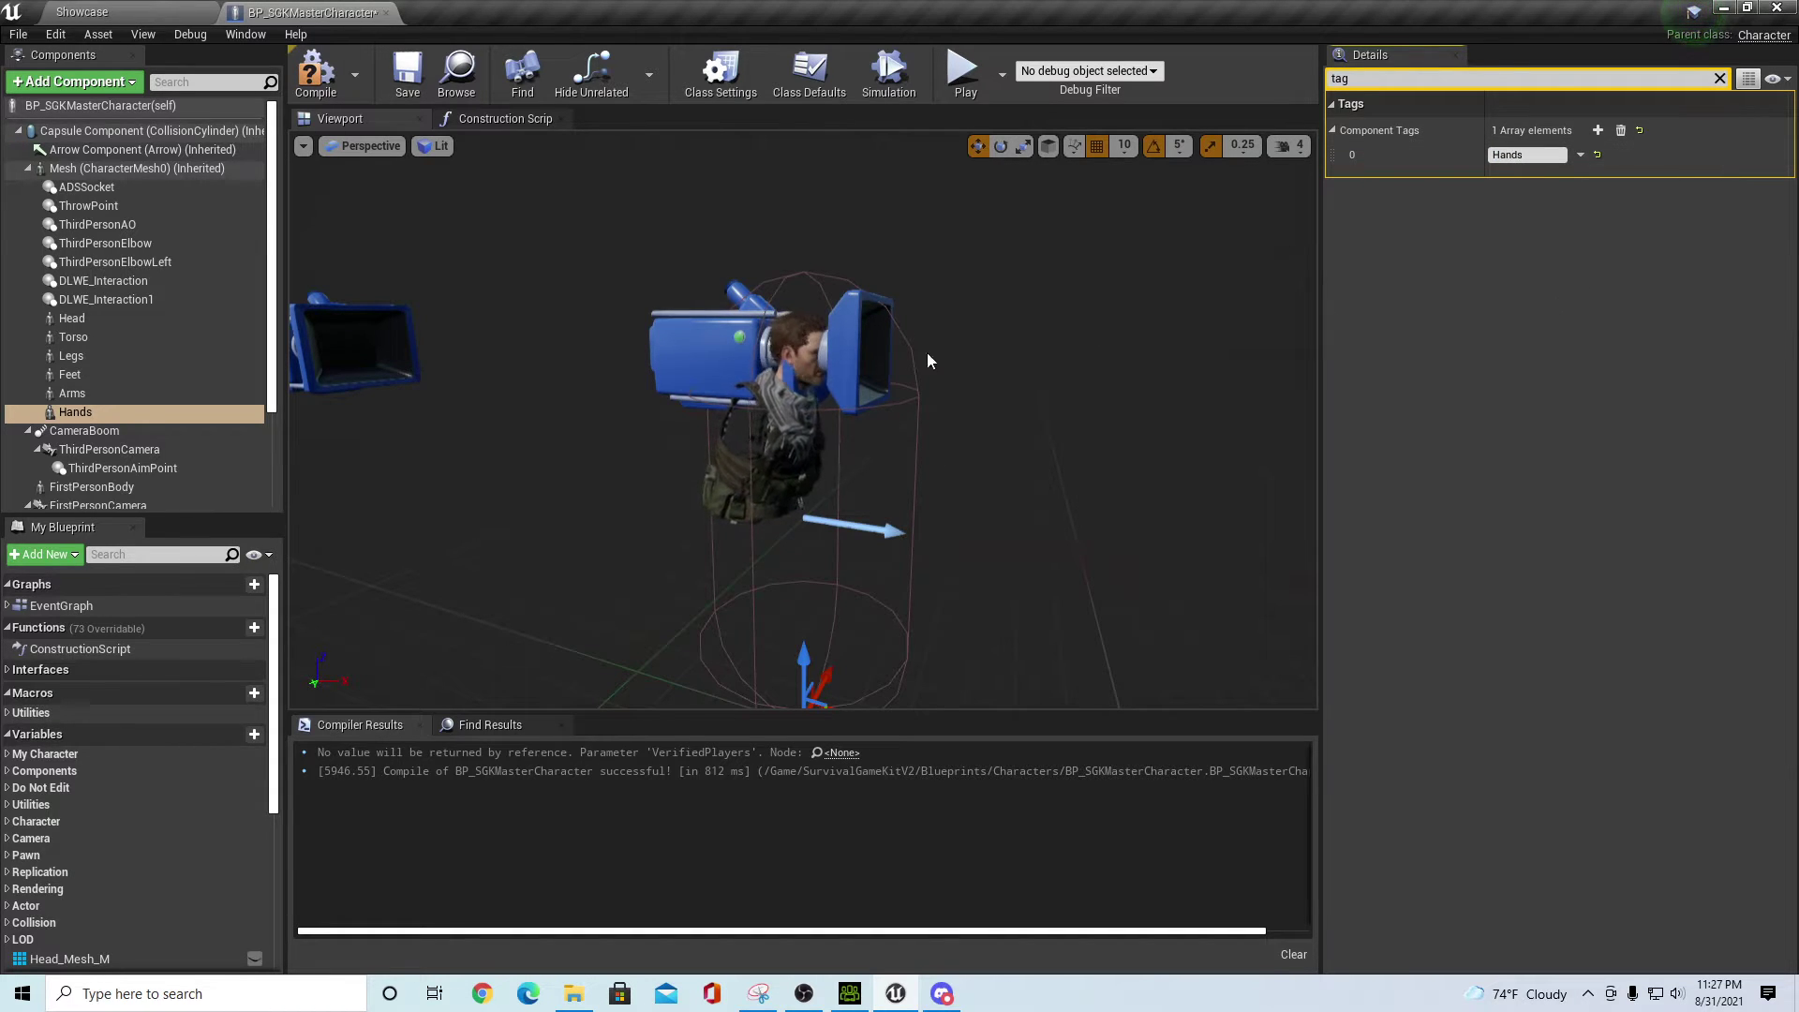
- Clear the details filter and set the Torso component's skeletal mesh to Character_01_Torso
left_click(74, 339)
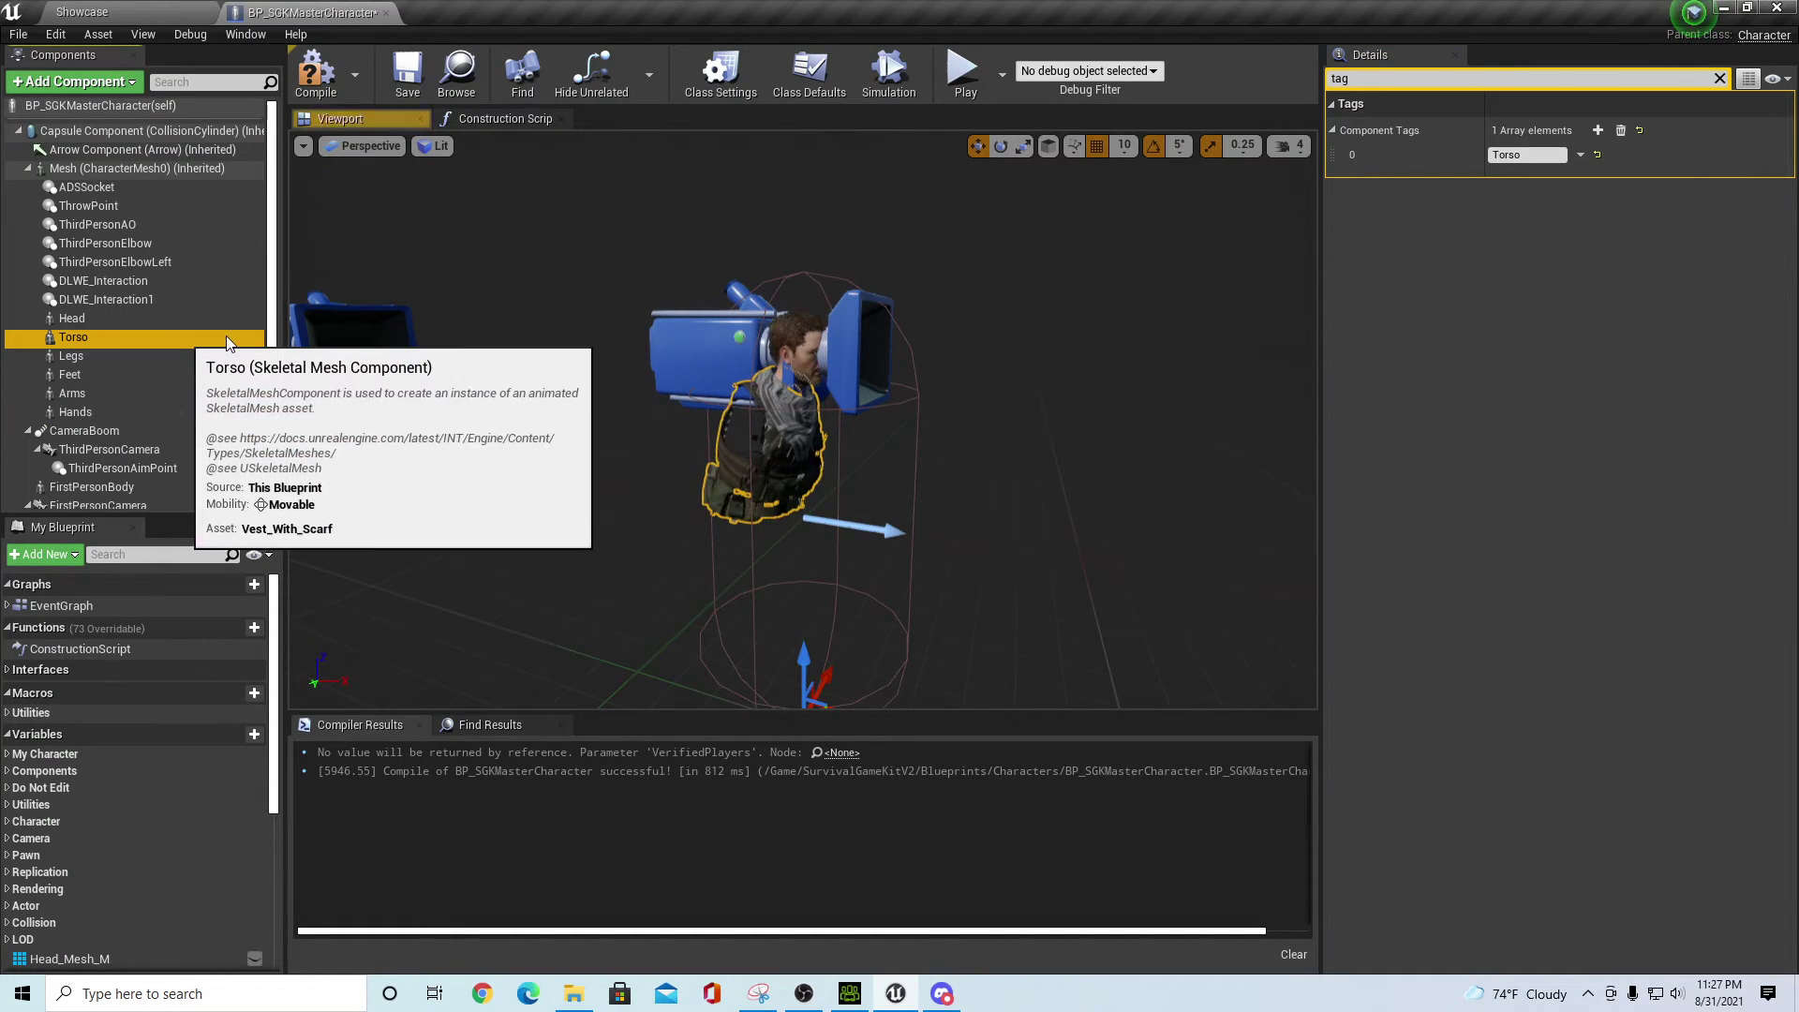
left_click(1721, 79)
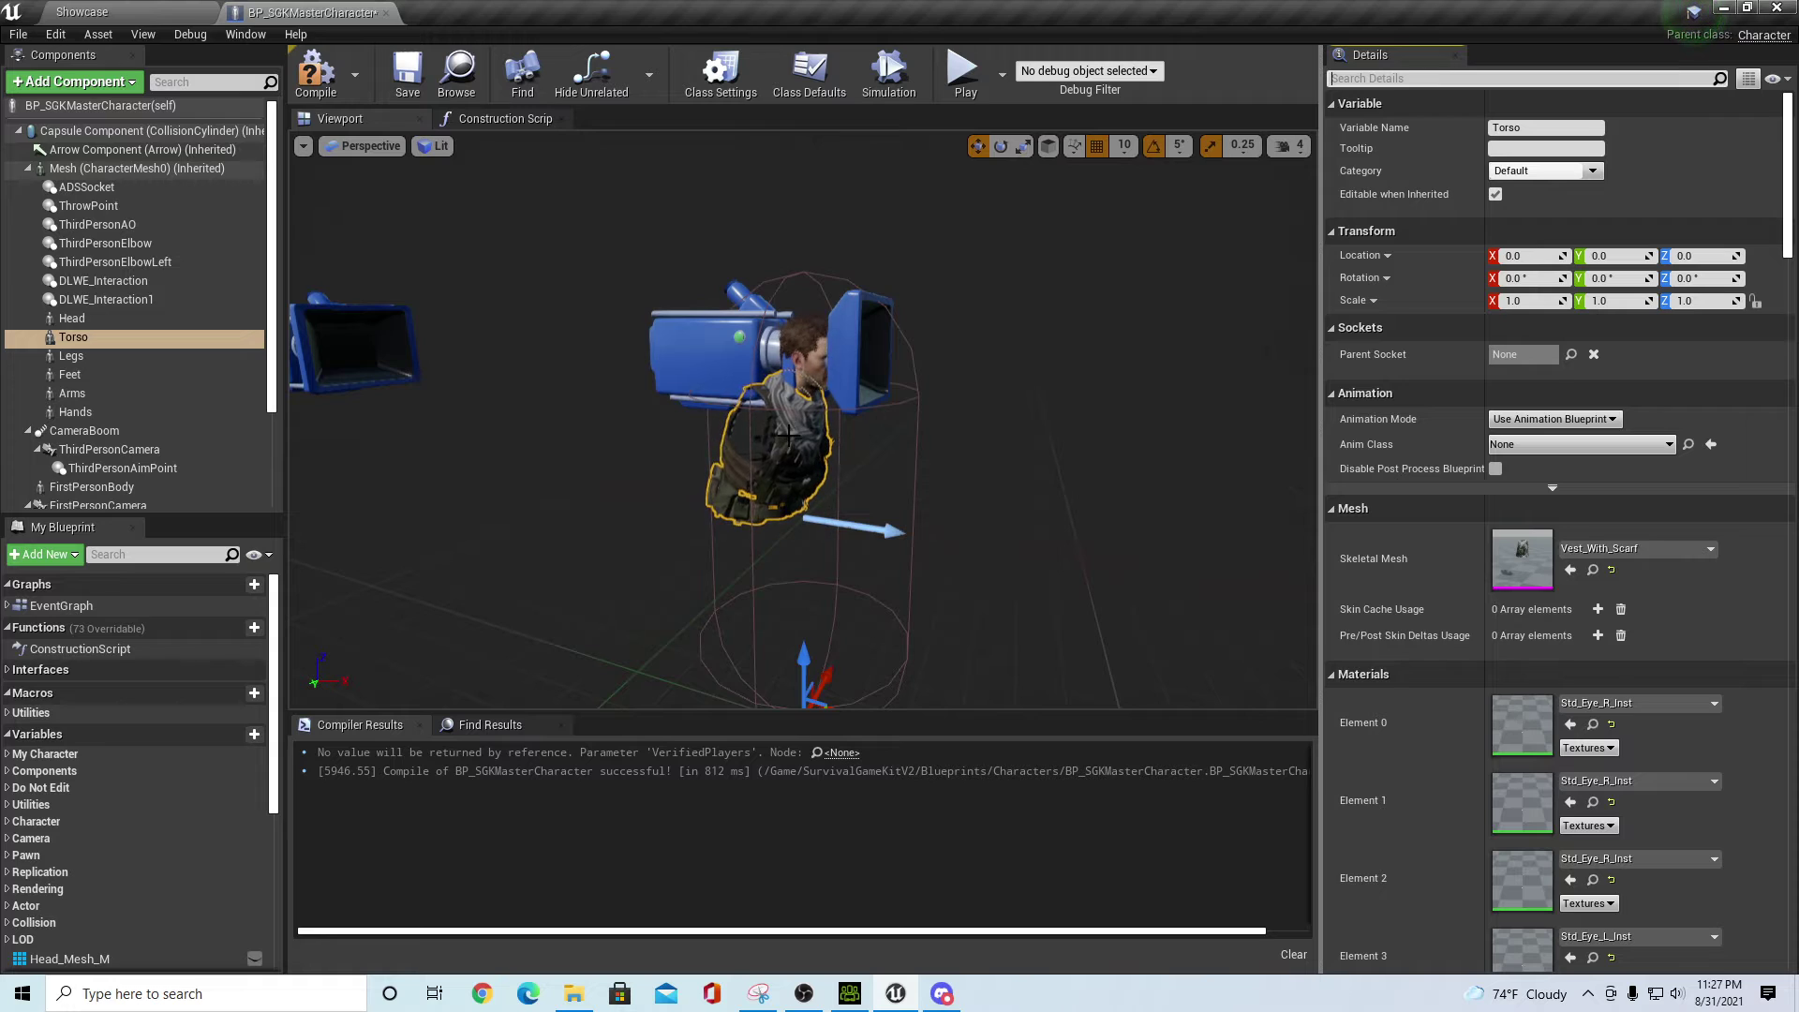
left_click(1712, 550)
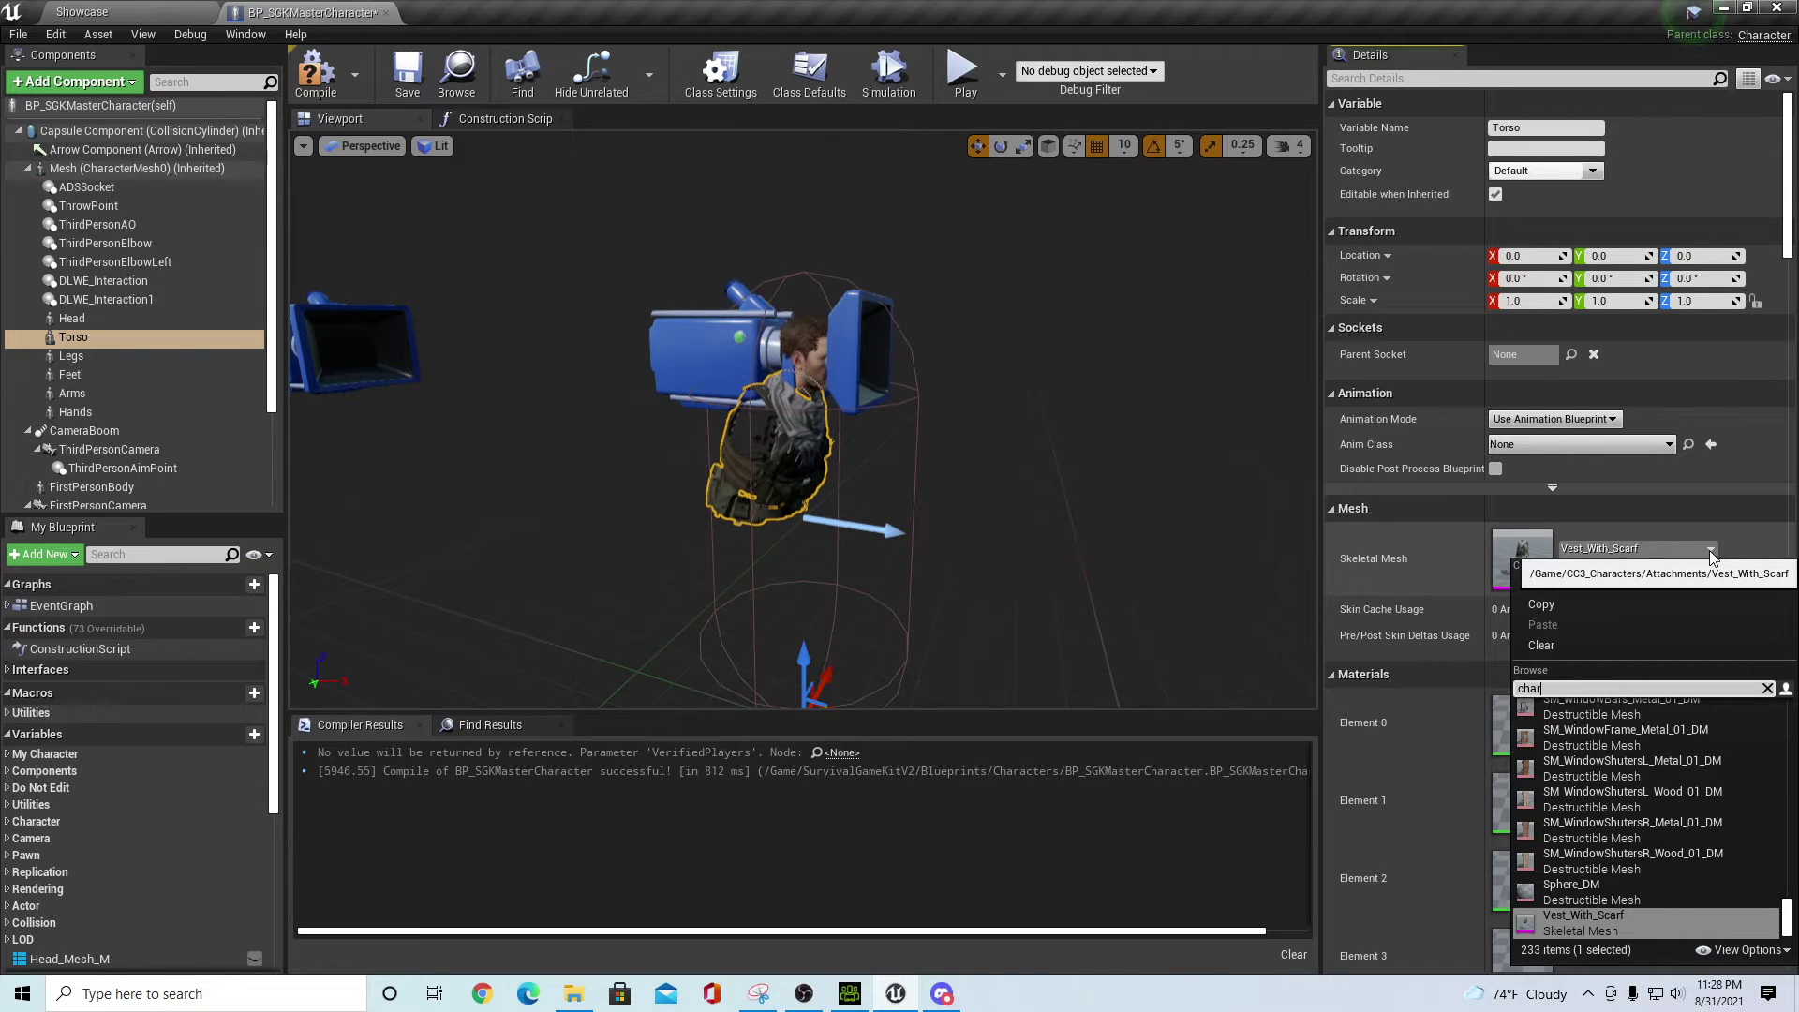
type("char")
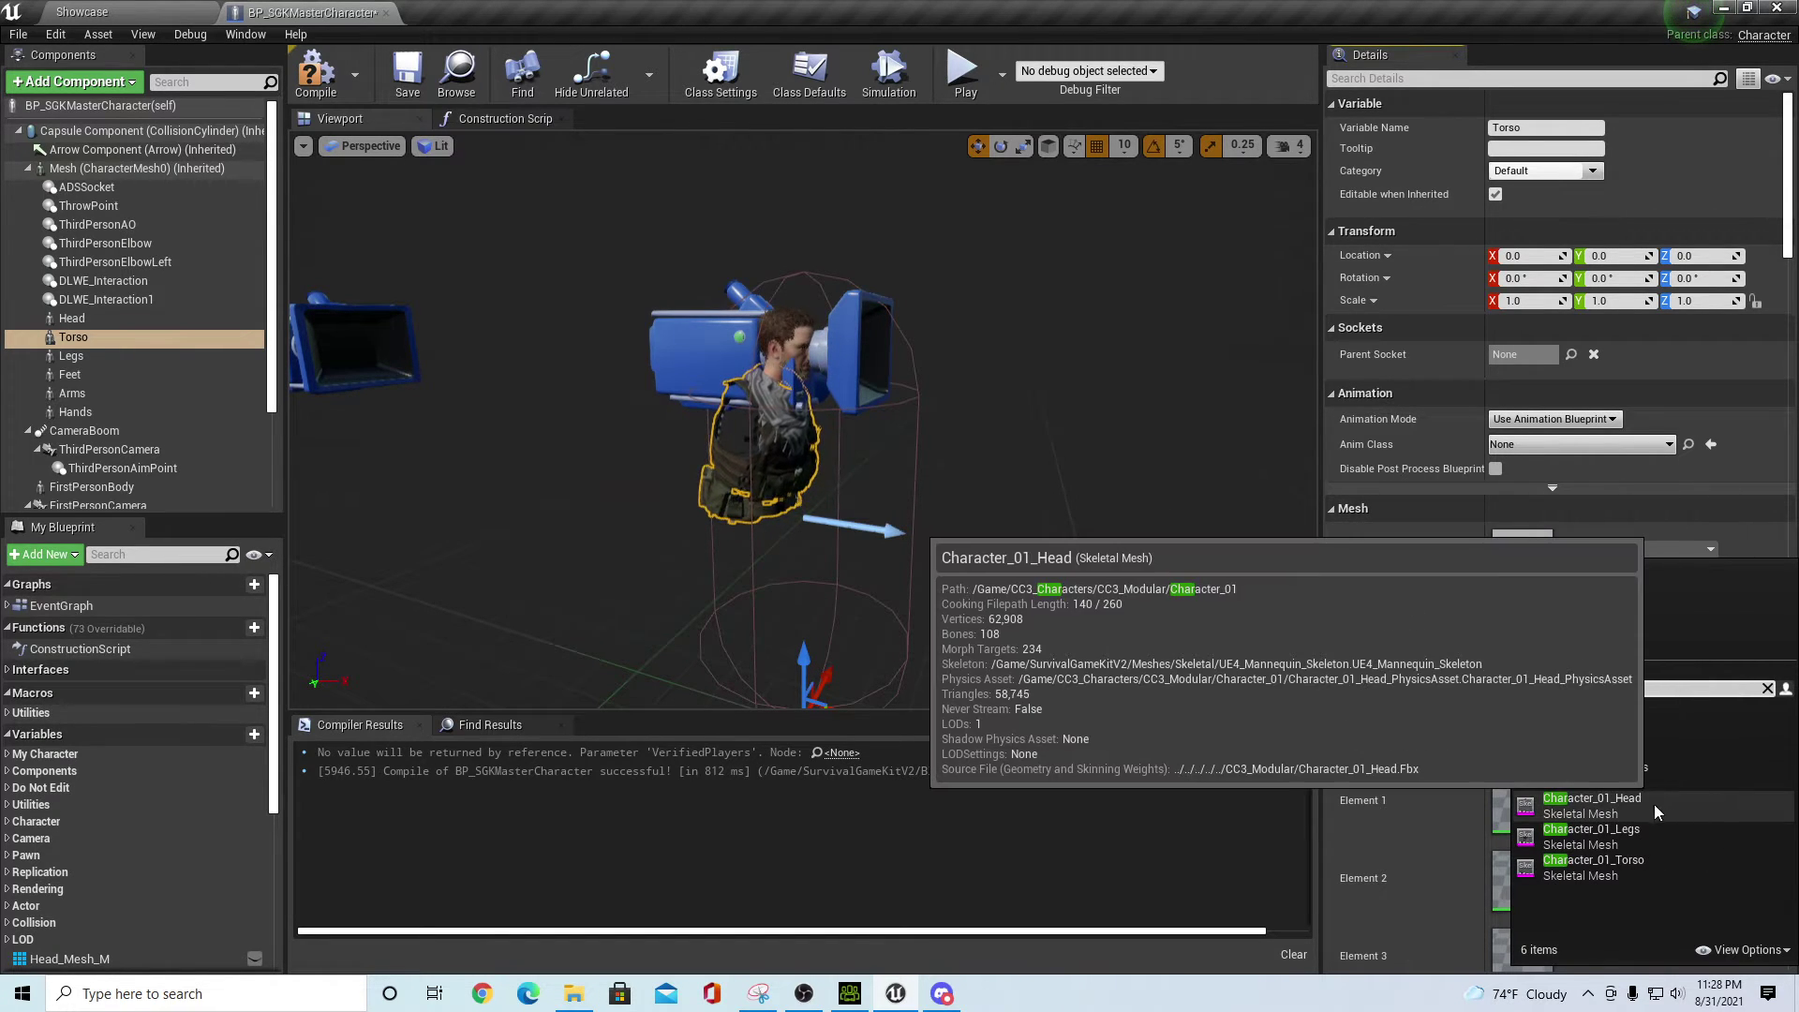
left_click(1629, 858)
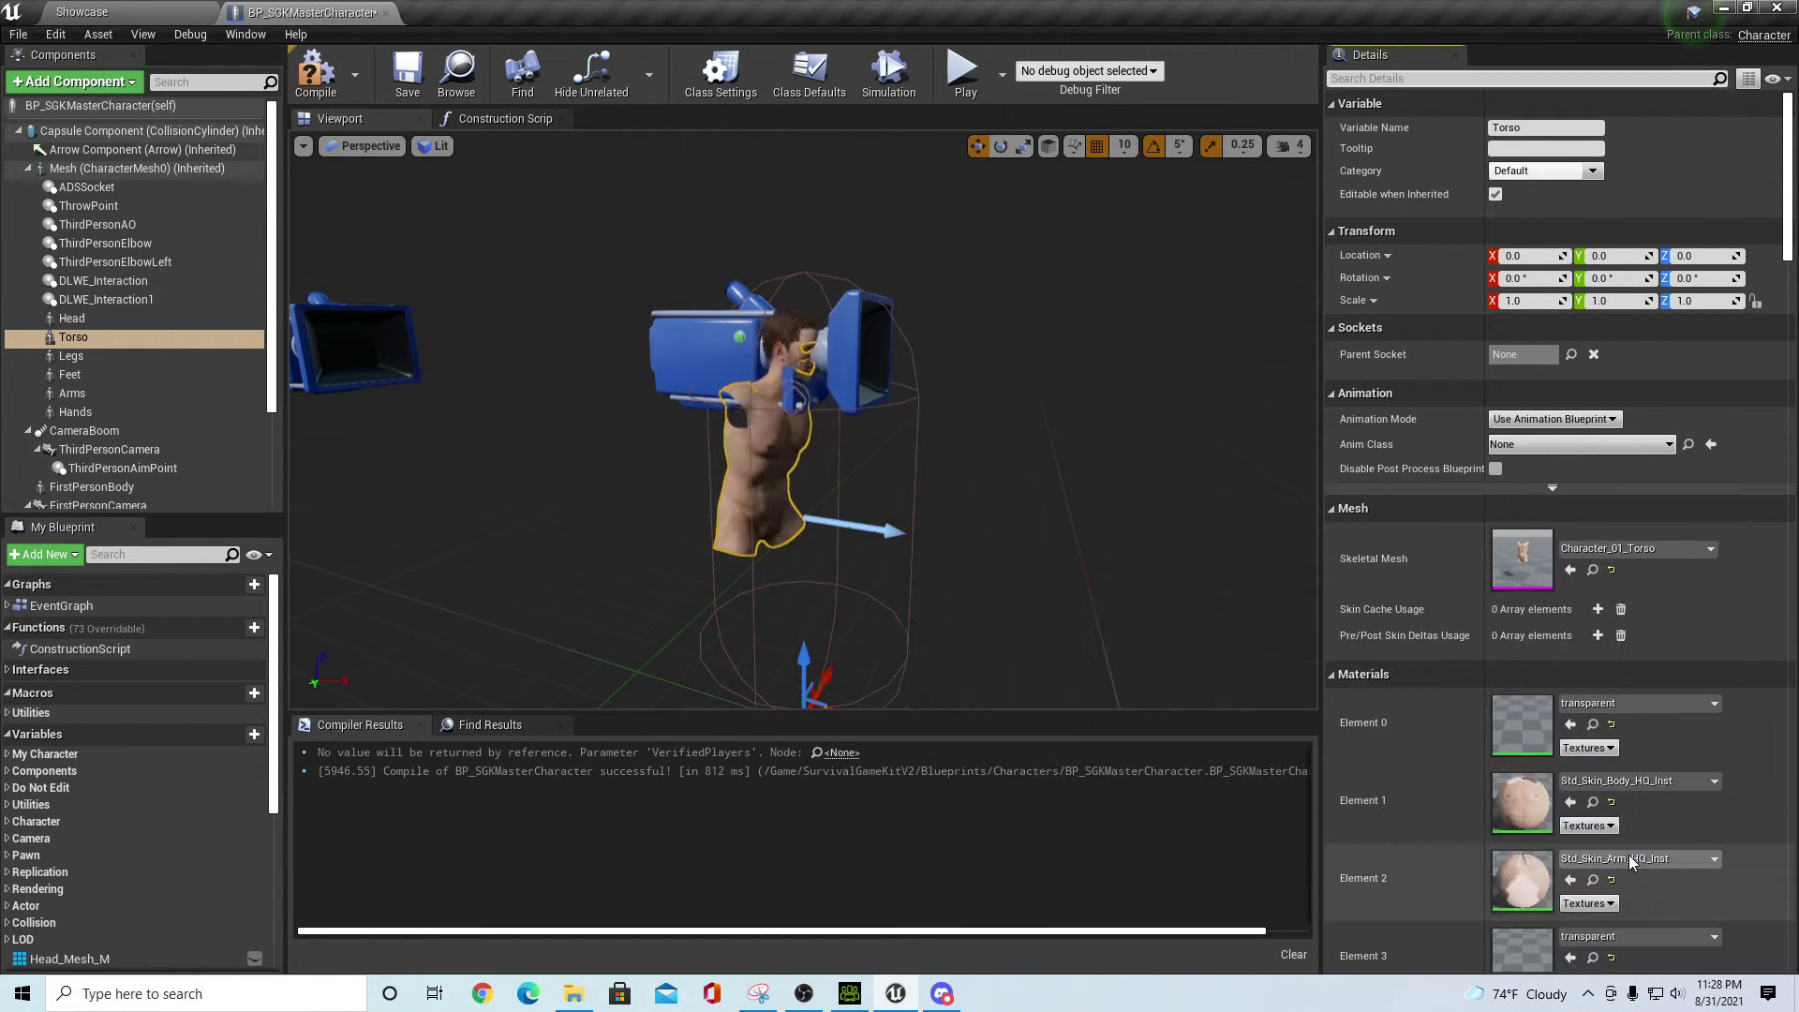
- Set the skeletal mesh to Character_01_Legs on the Legs component and to Character_01_Feet on the Feet component
left_click(79, 360)
left_click(1639, 548)
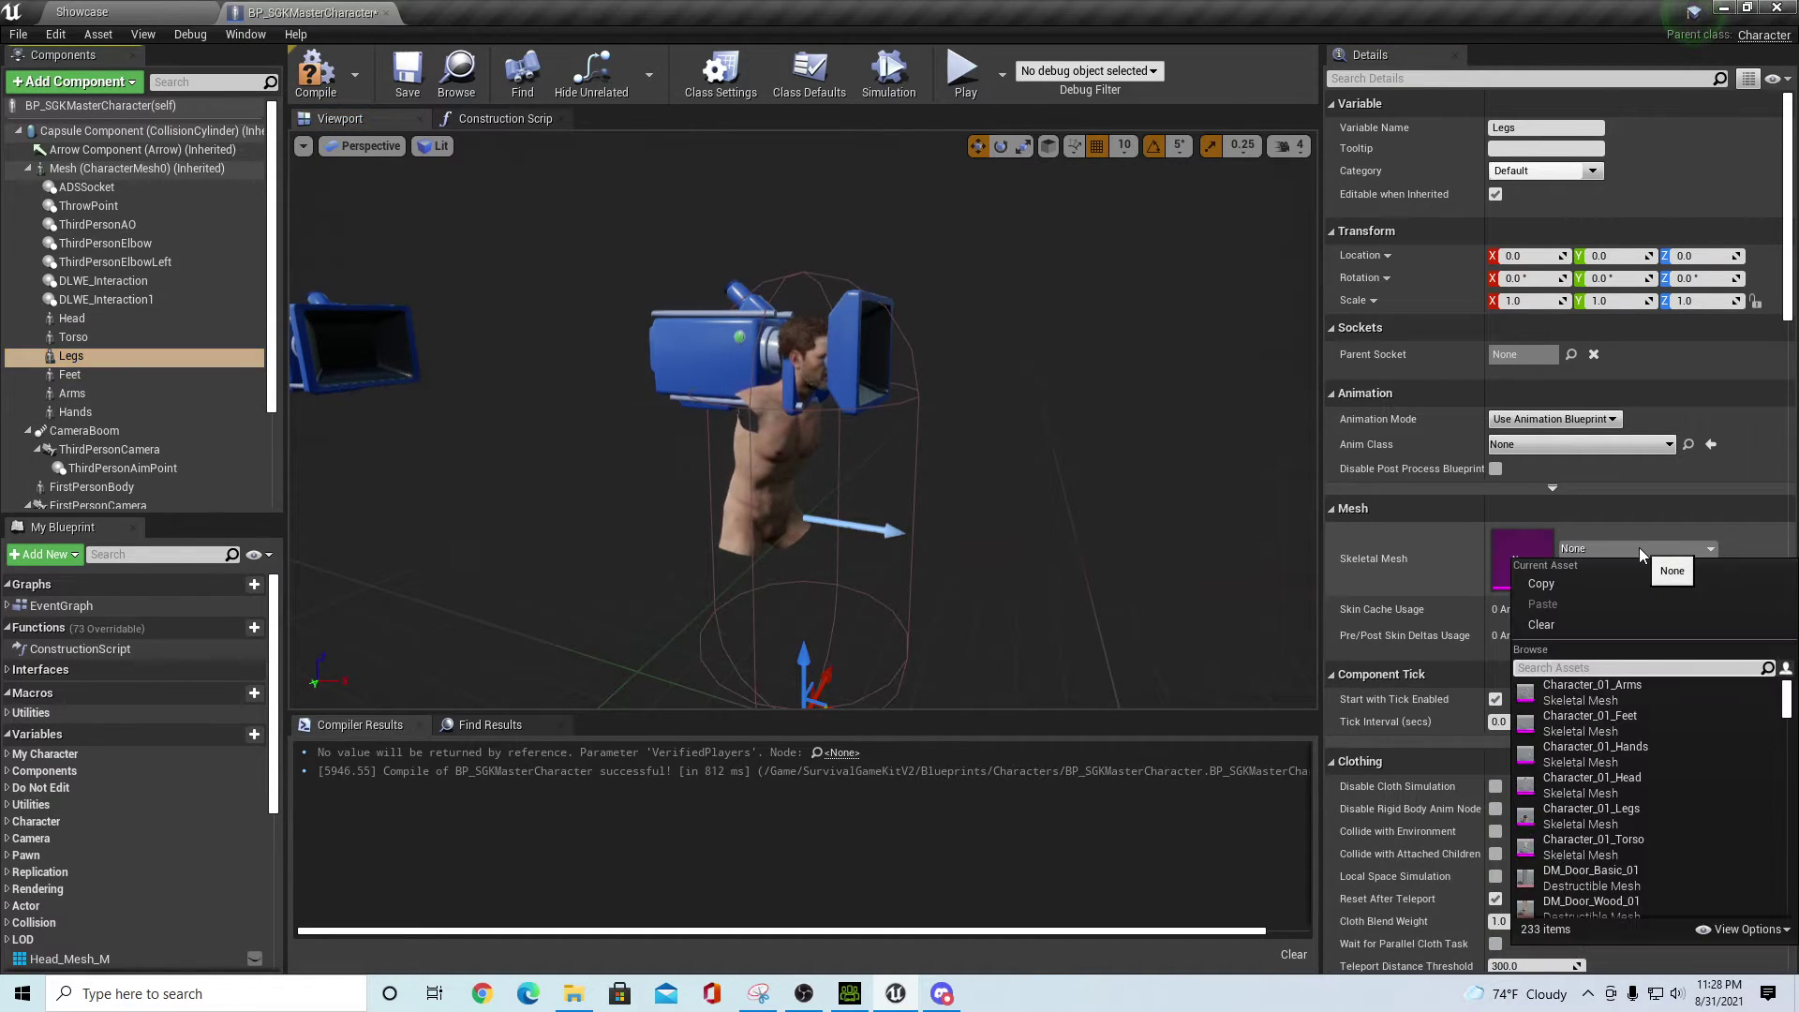
left_click(1605, 812)
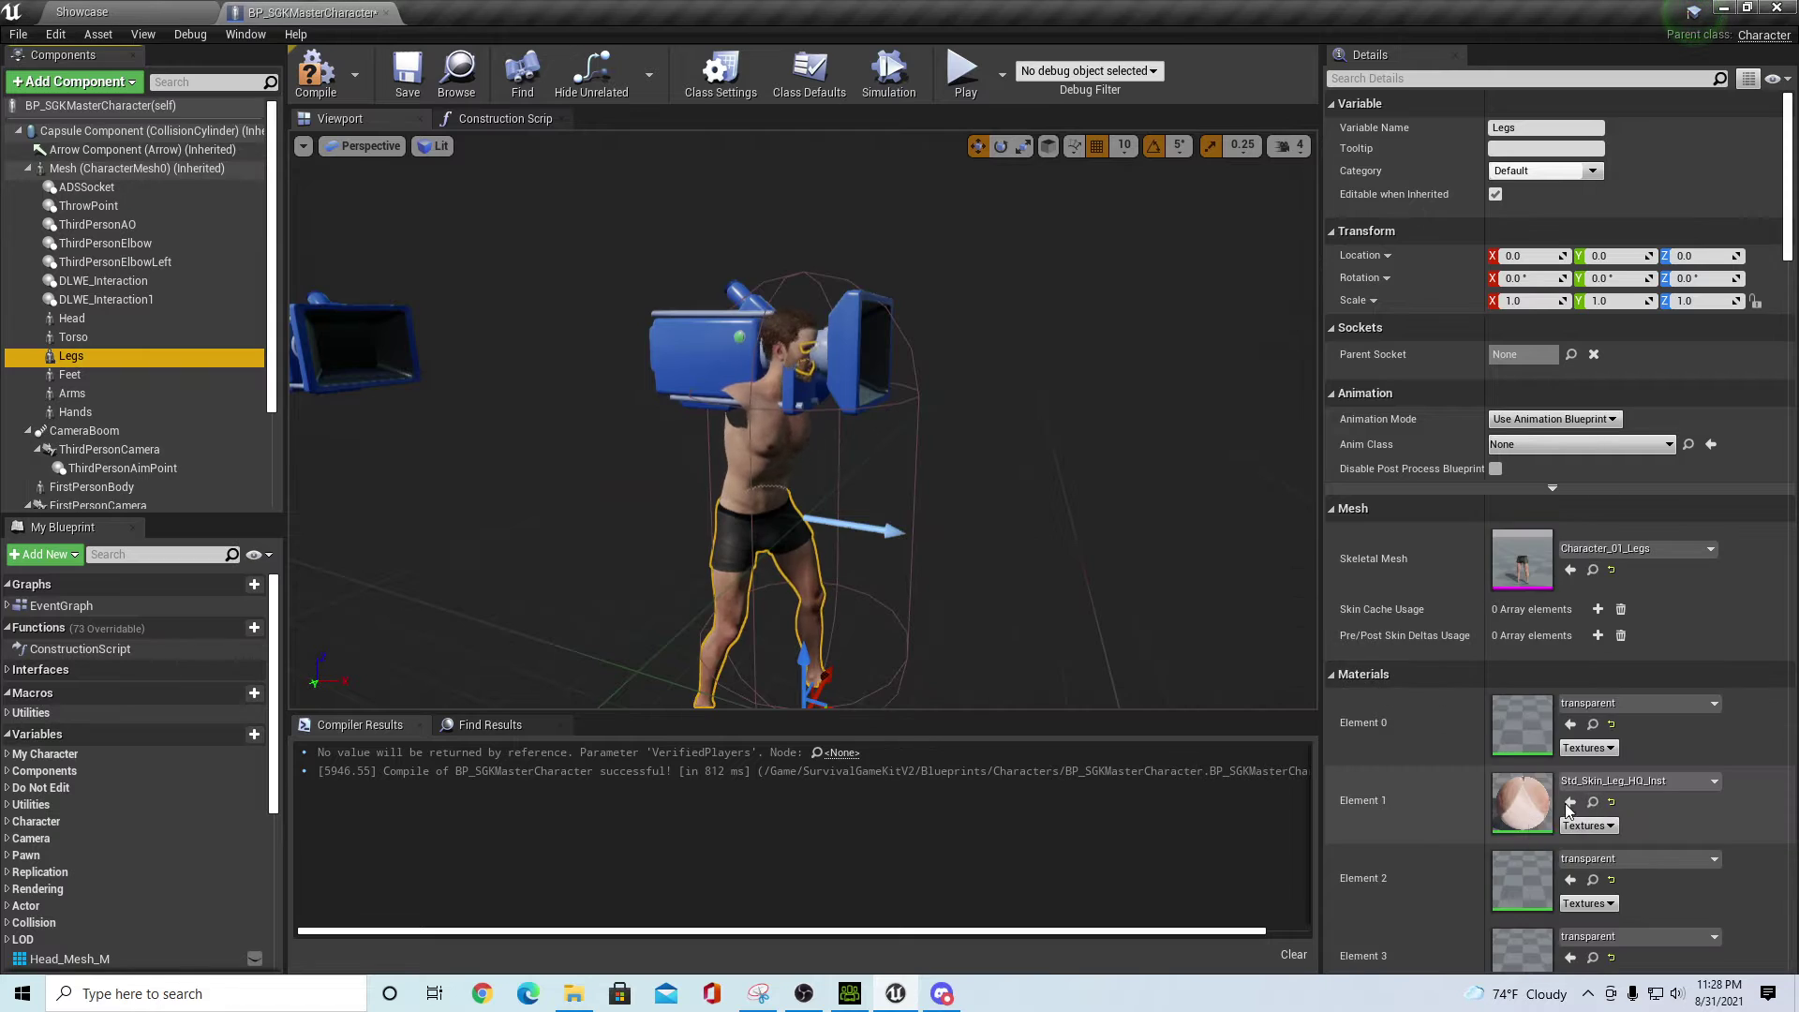
left_click(75, 379)
left_click(1639, 550)
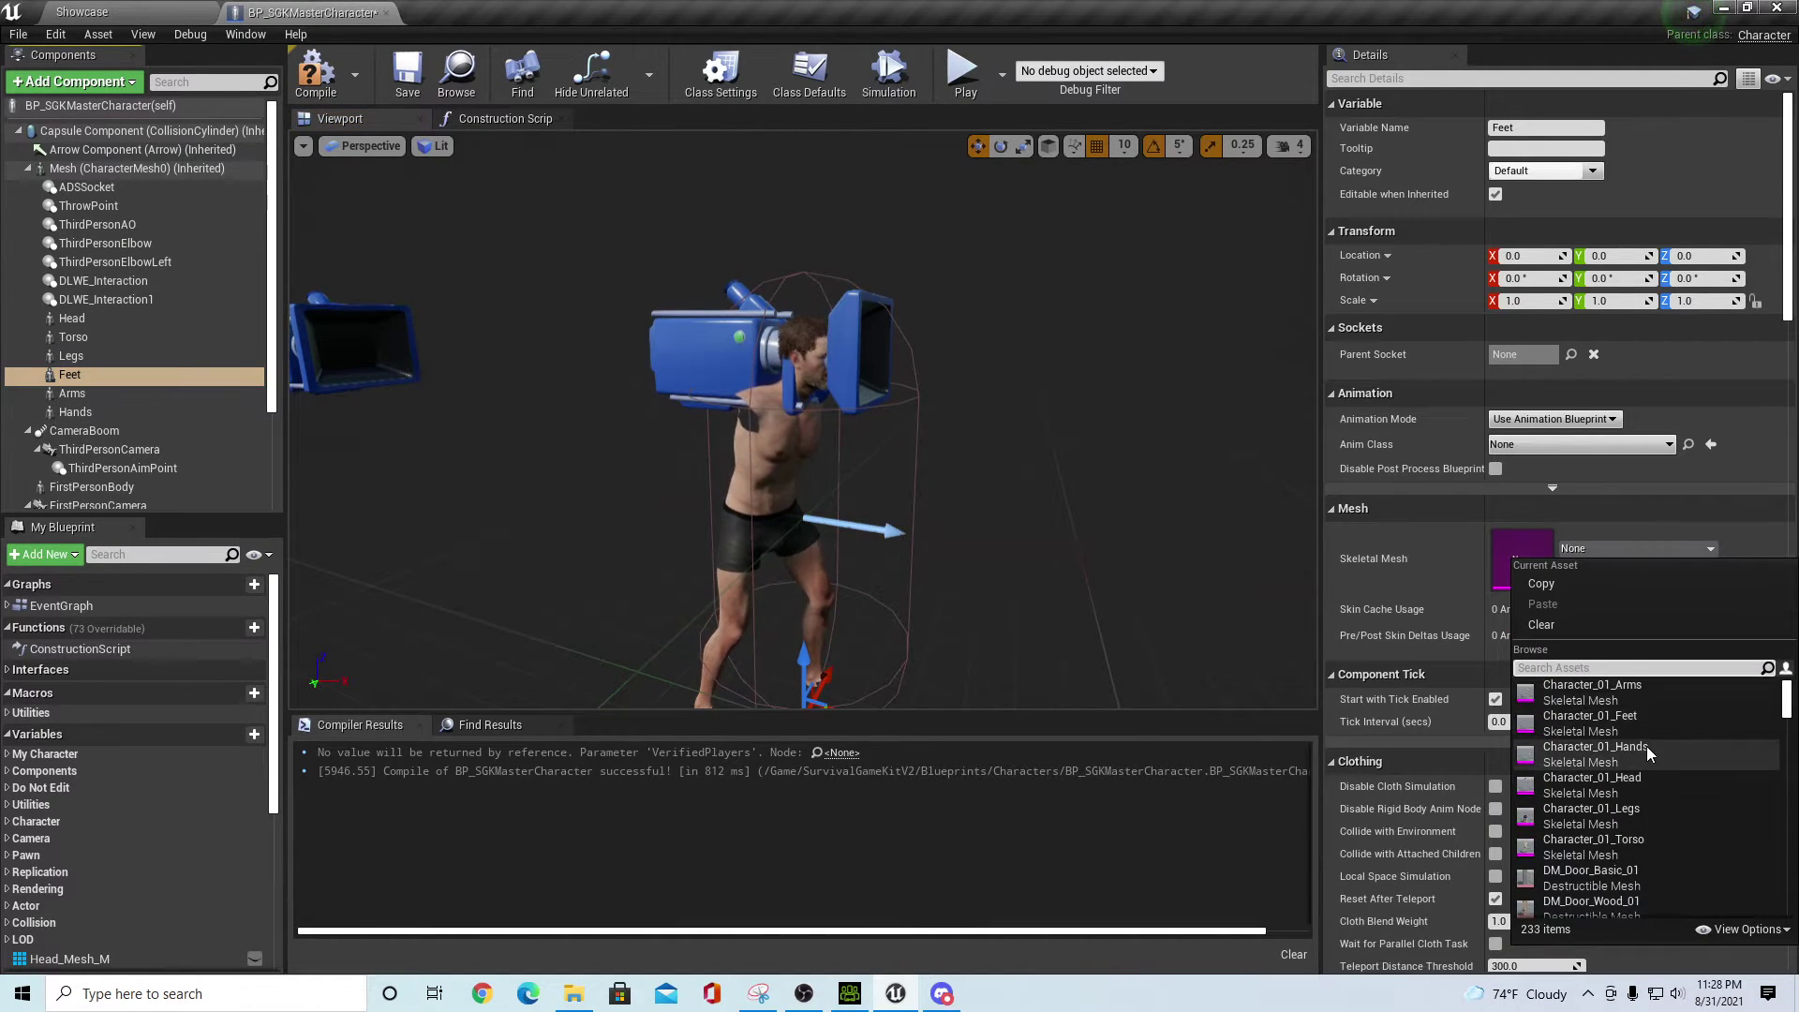
left_click(1622, 720)
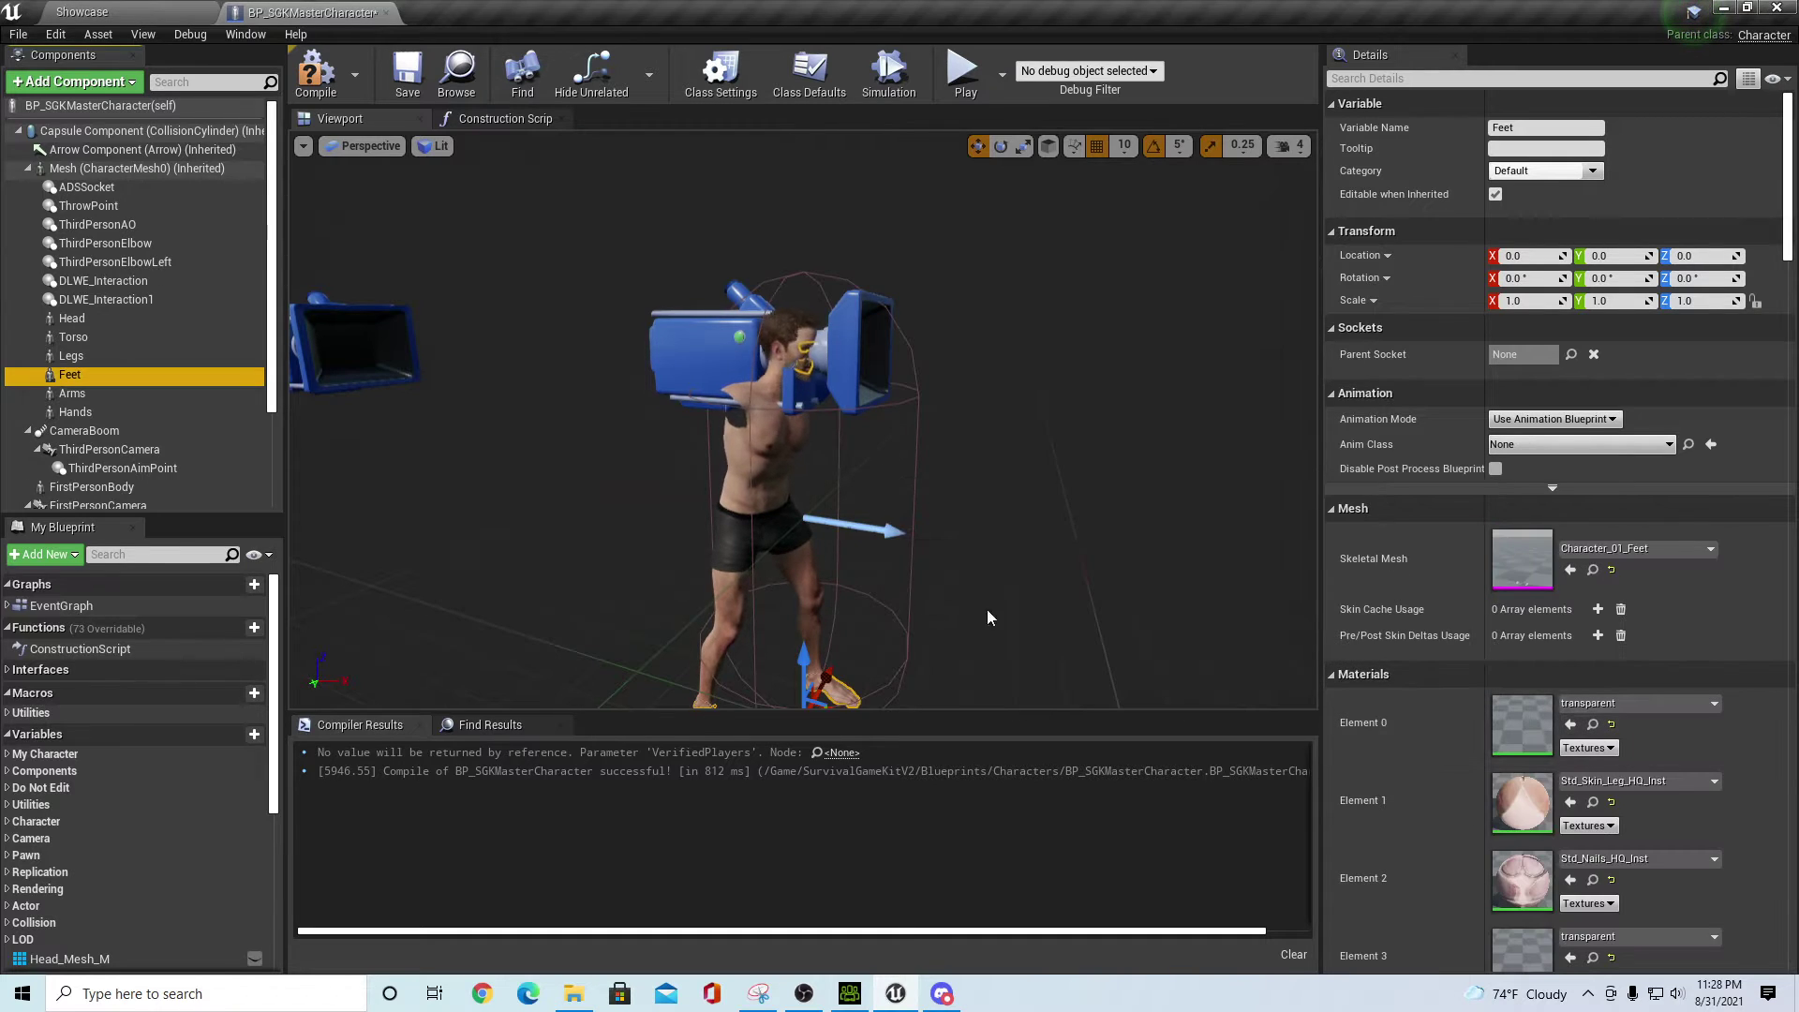
- Assign the skeletal mesh Character_01_Arms to the Arms component and Character_01_Hands to the Hands component, and compile the blueprint
scroll(615, 476, "down", 3)
scroll(615, 476, "up", 2)
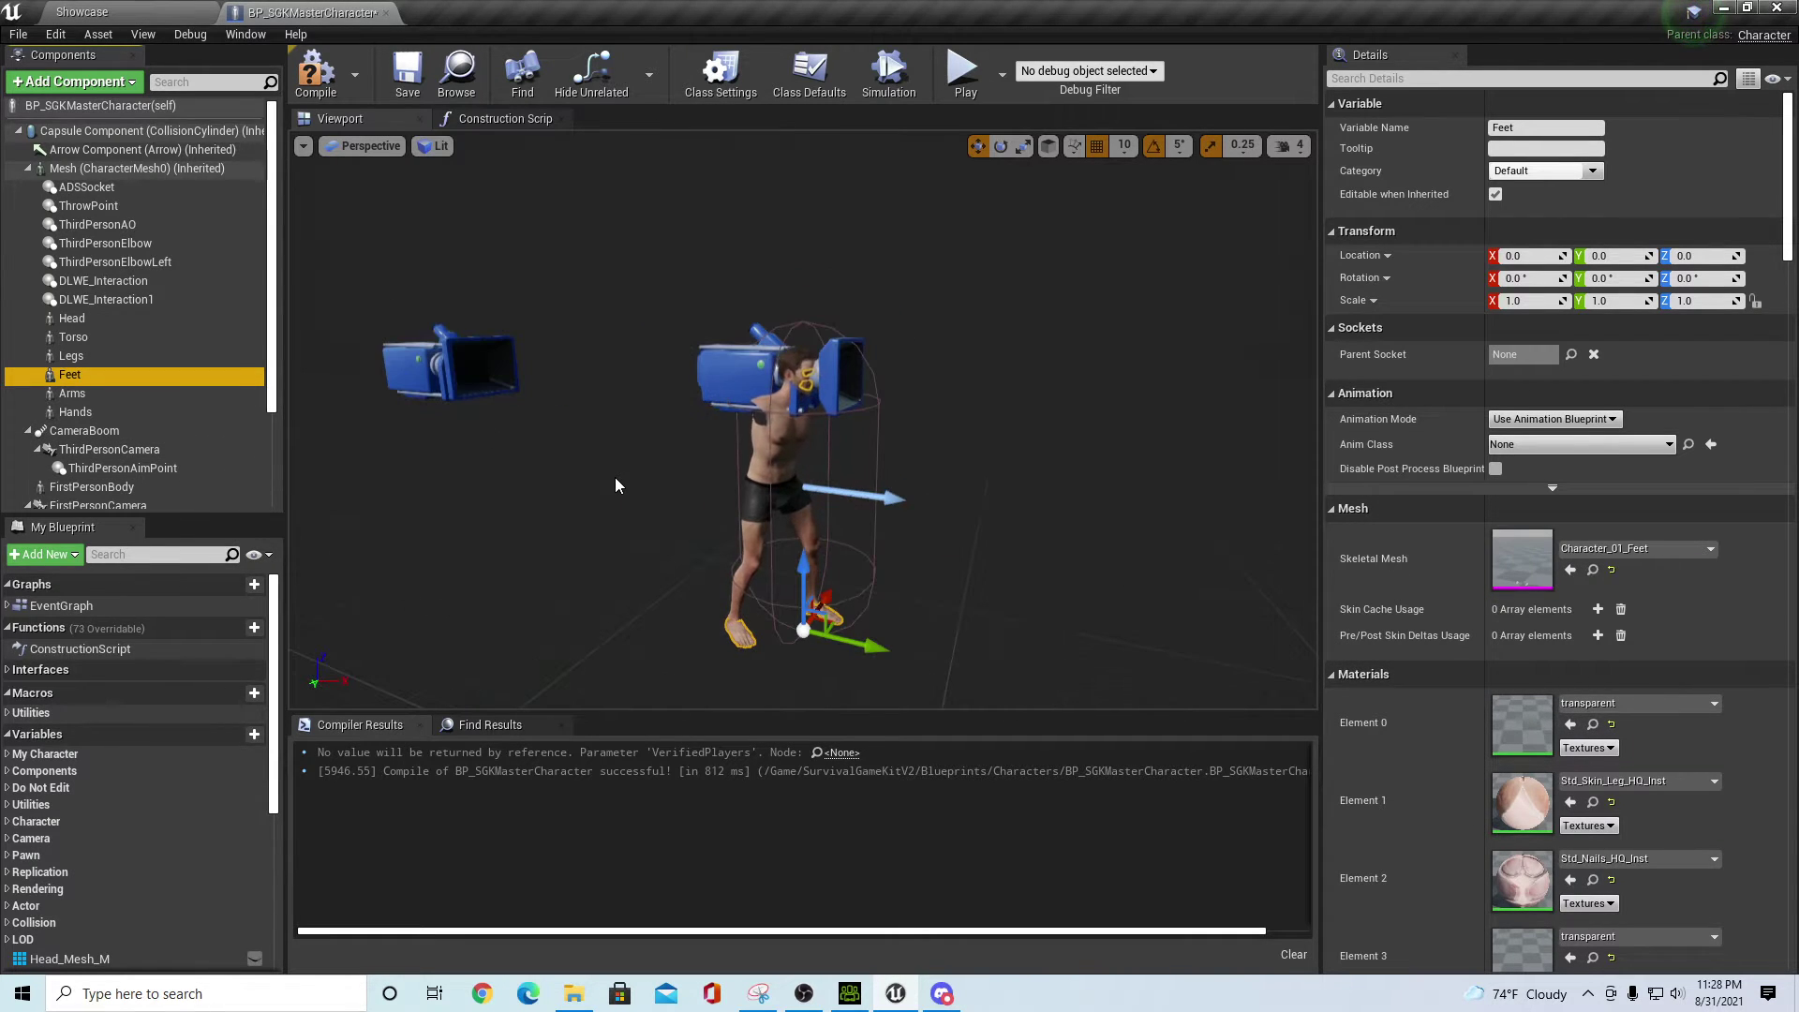
left_click(101, 394)
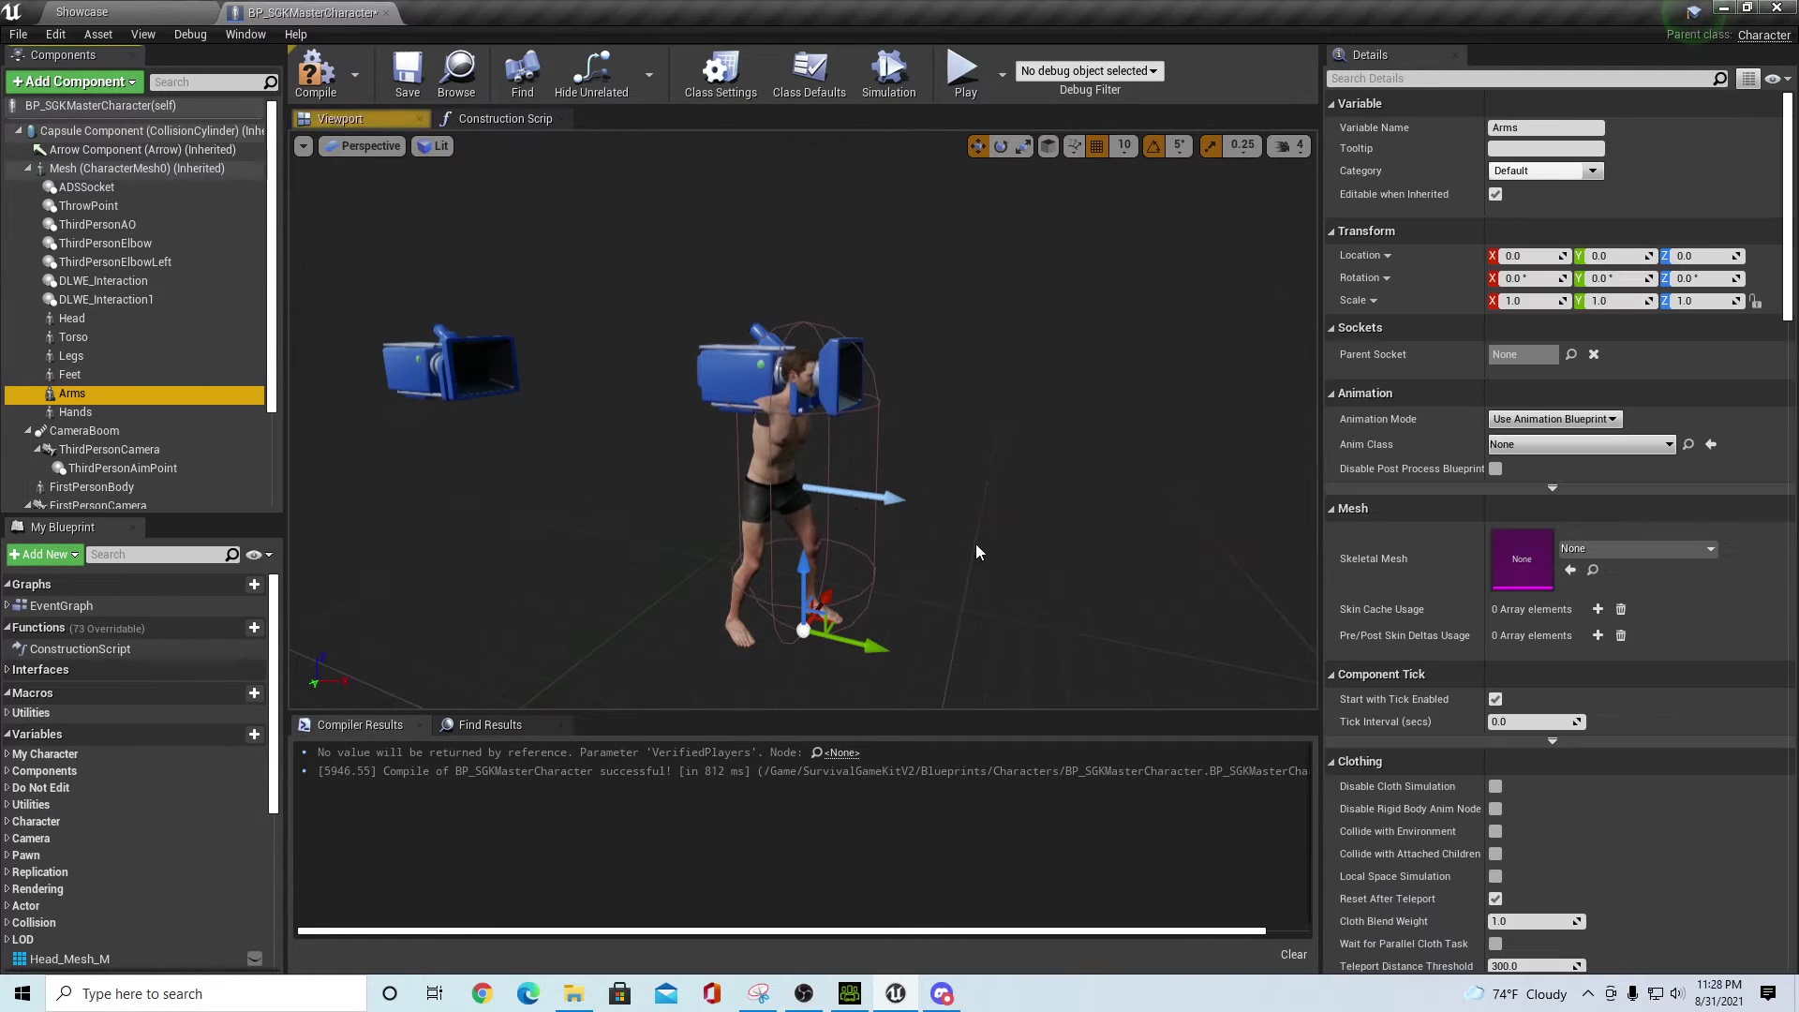
left_click(1636, 551)
left_click(1645, 687)
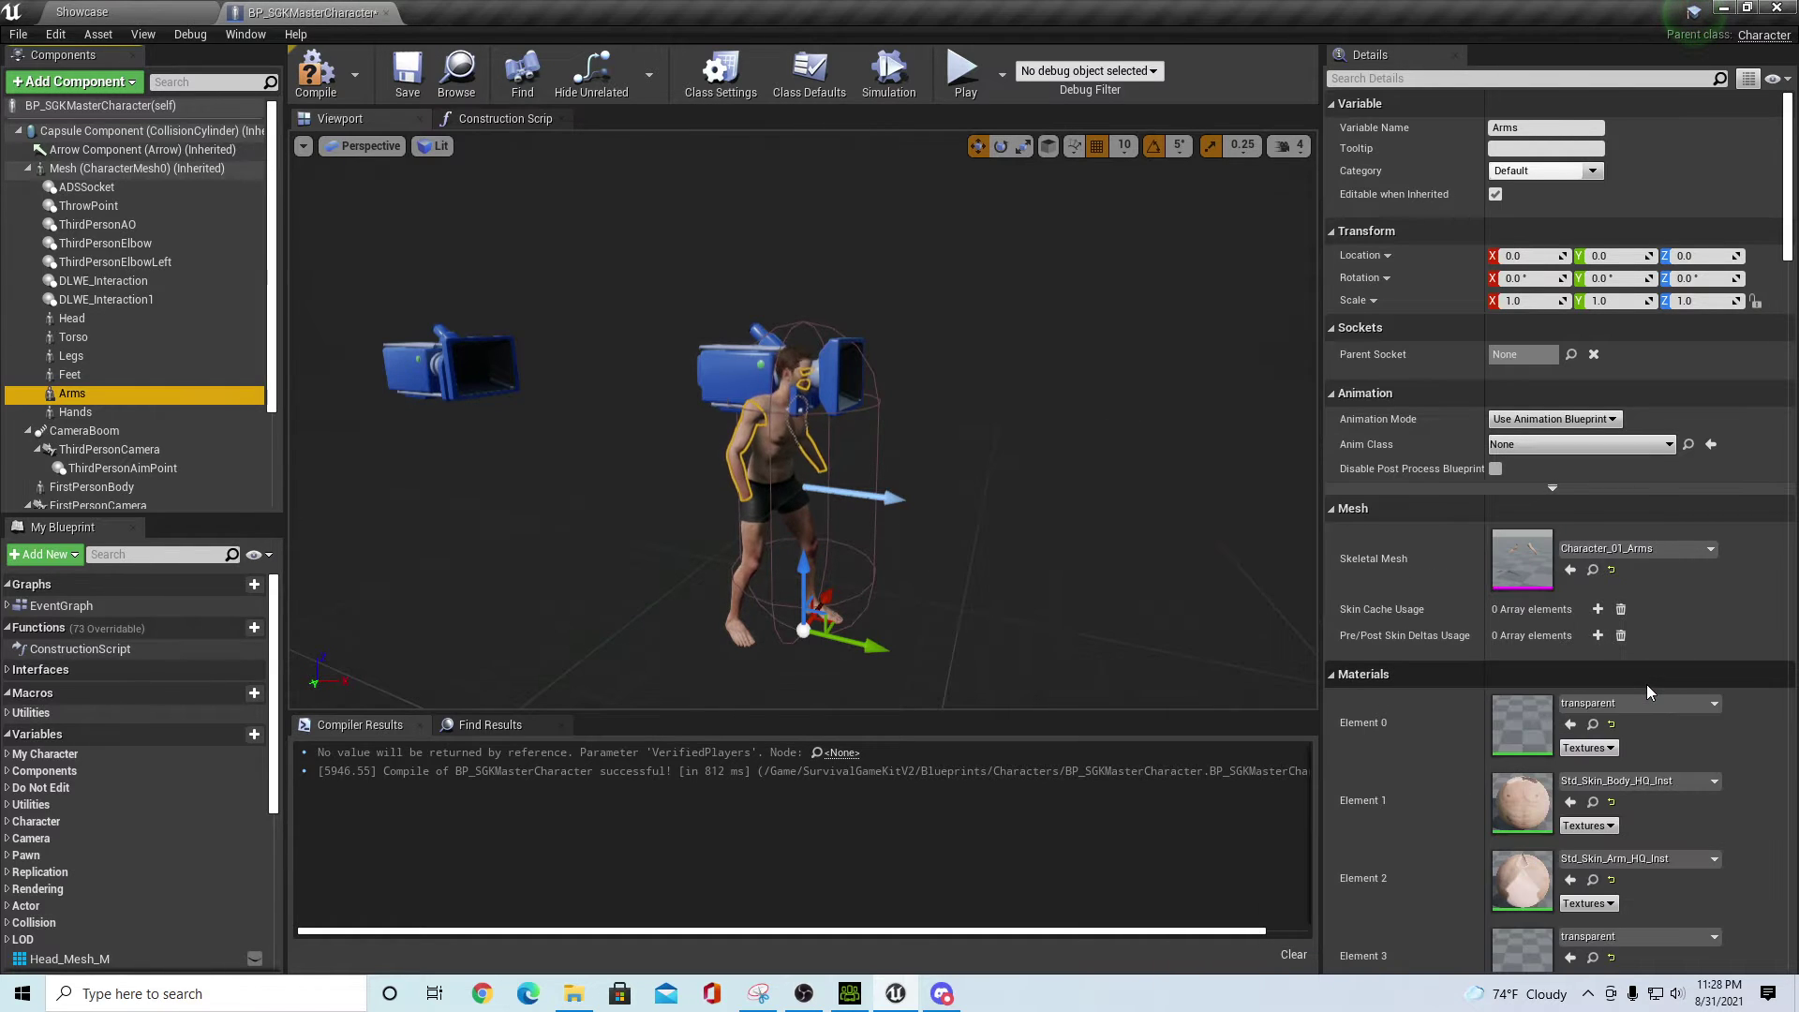
left_click(122, 416)
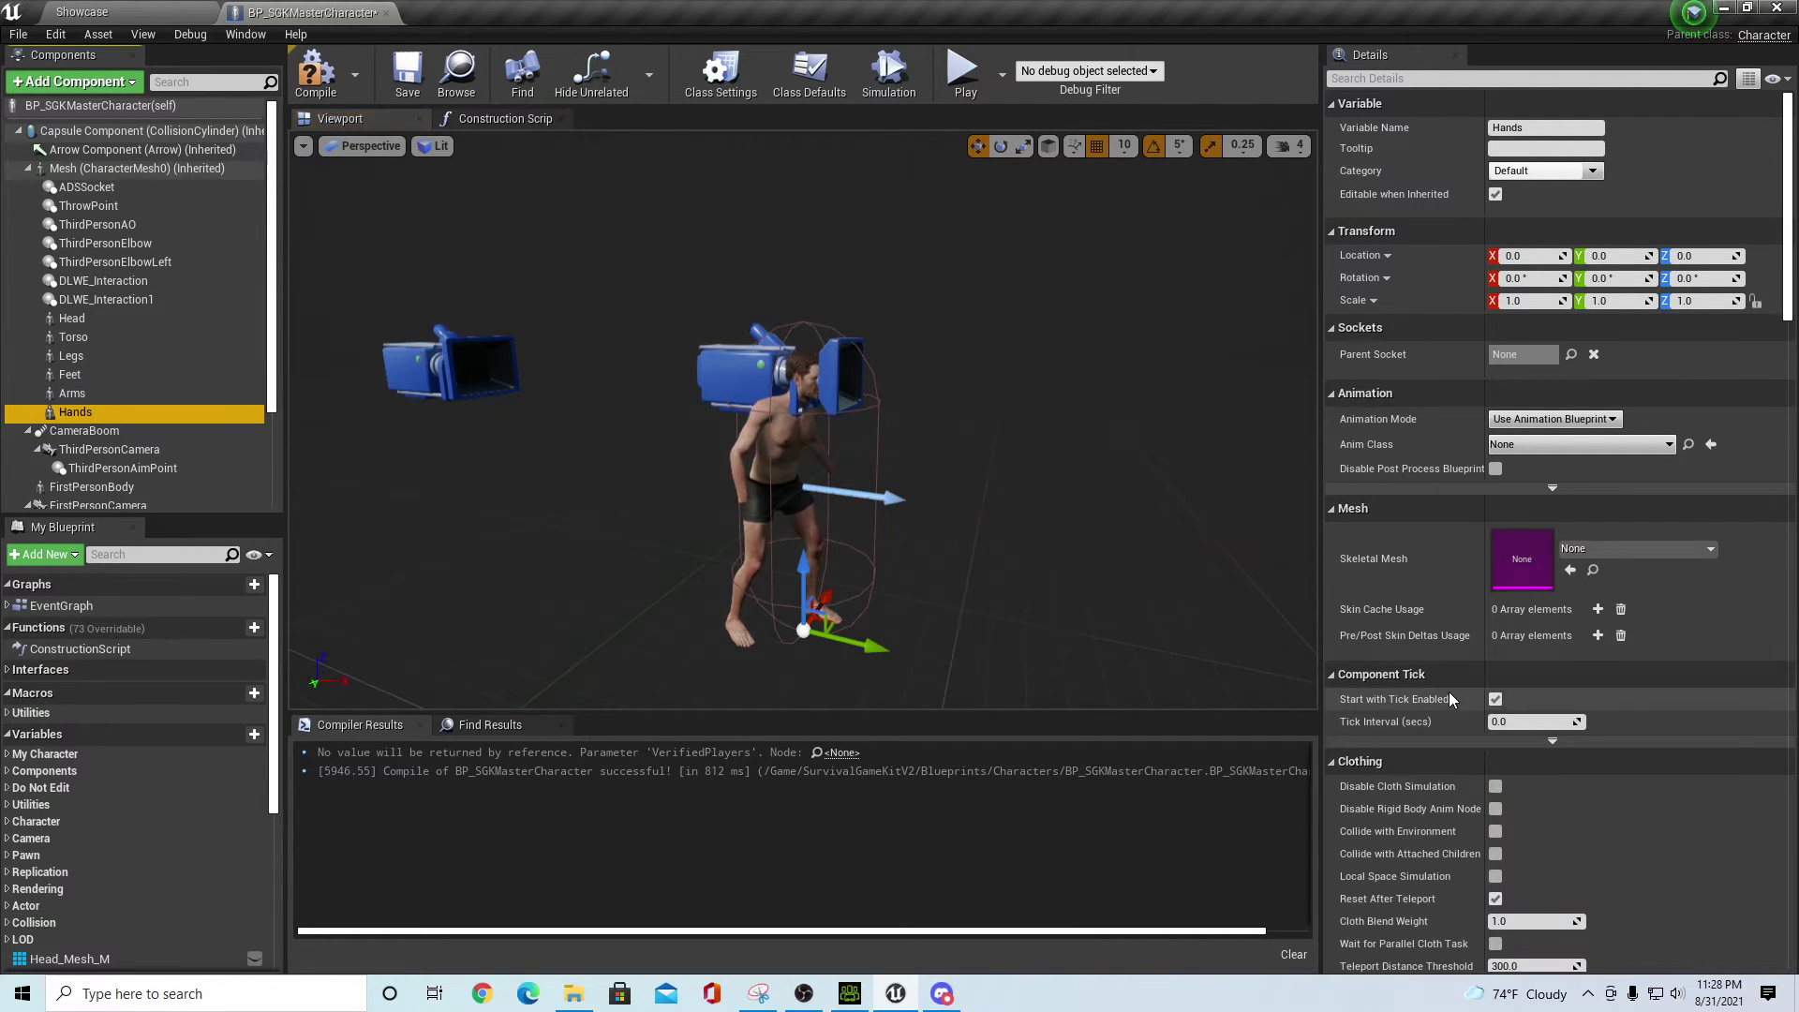
left_click(1658, 553)
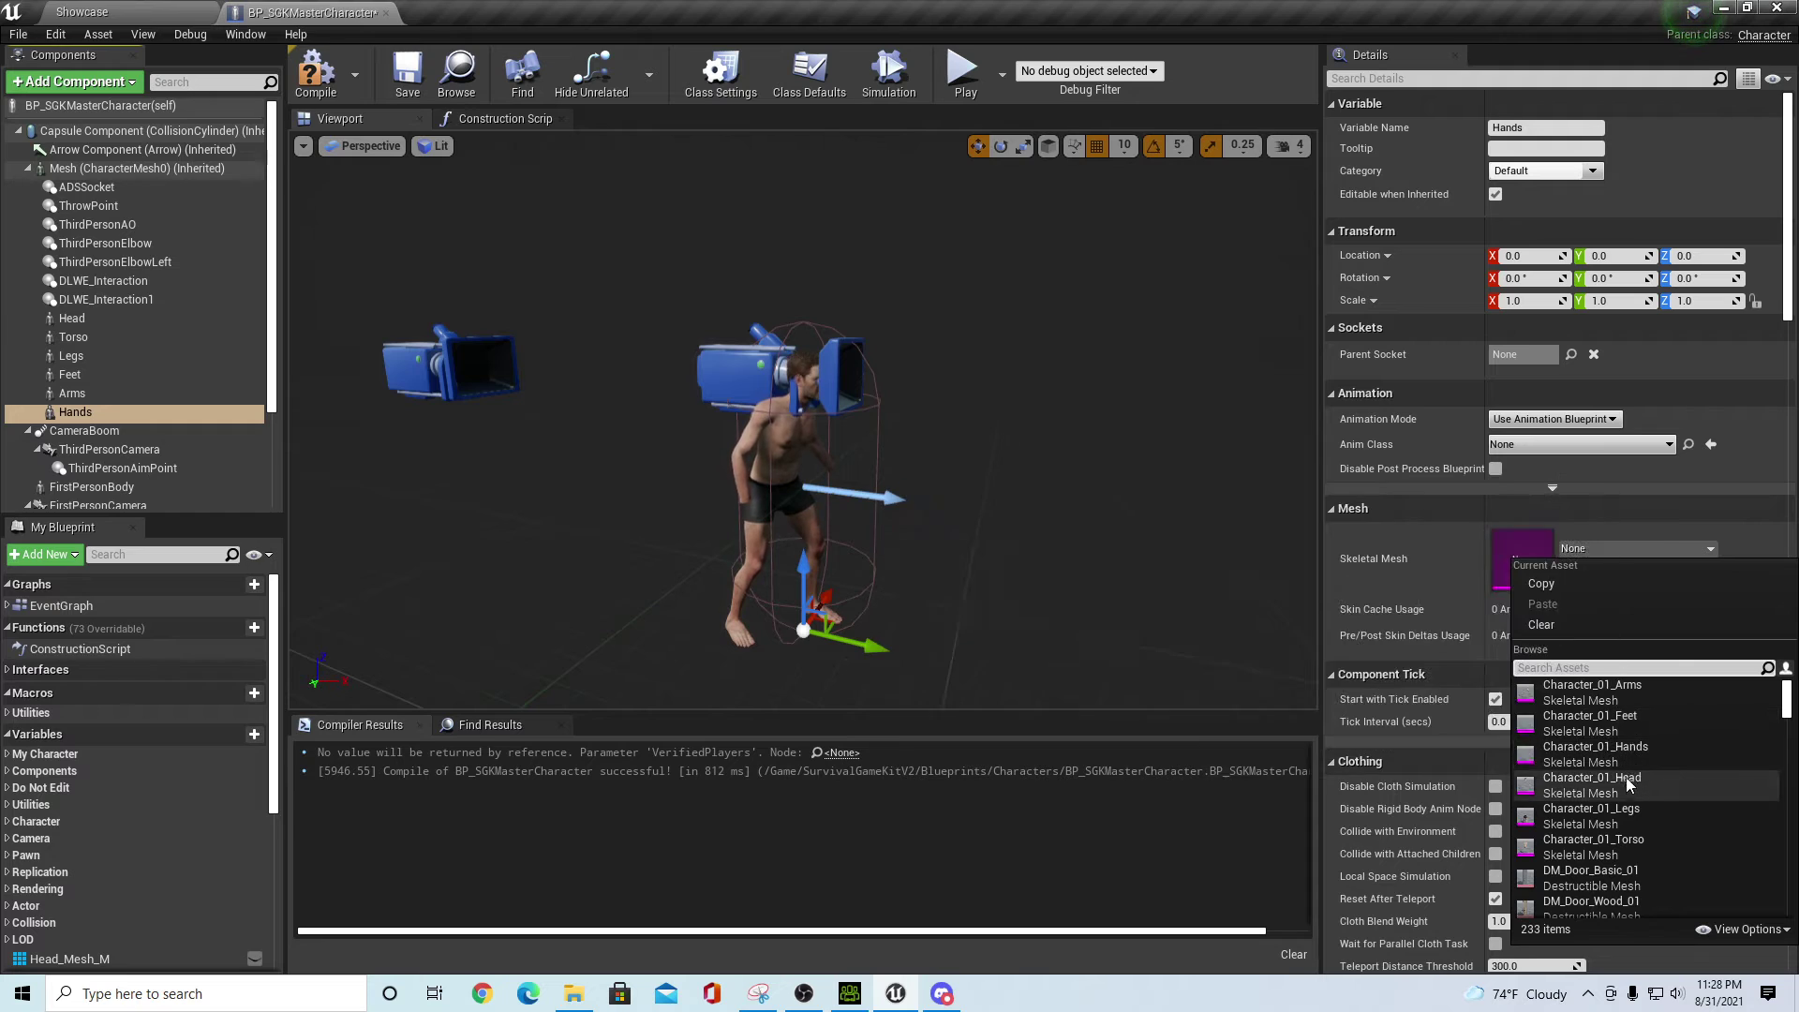
left_click(1622, 753)
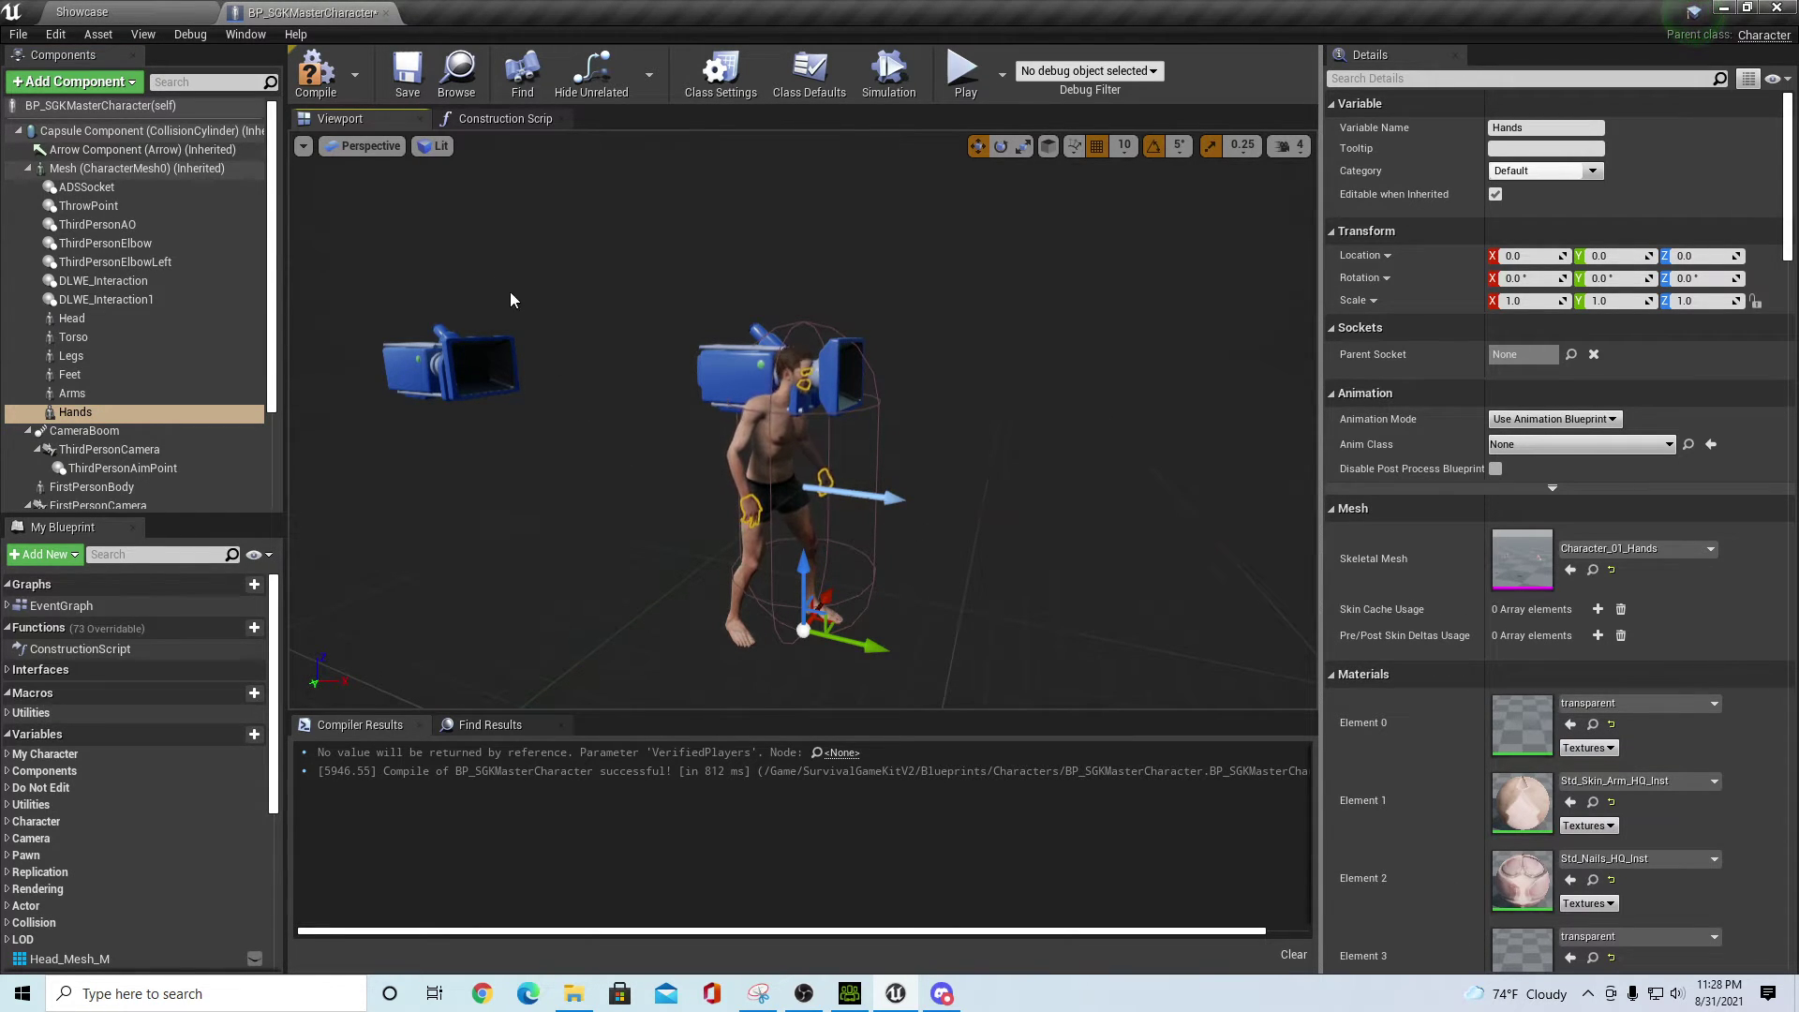
left_click(313, 80)
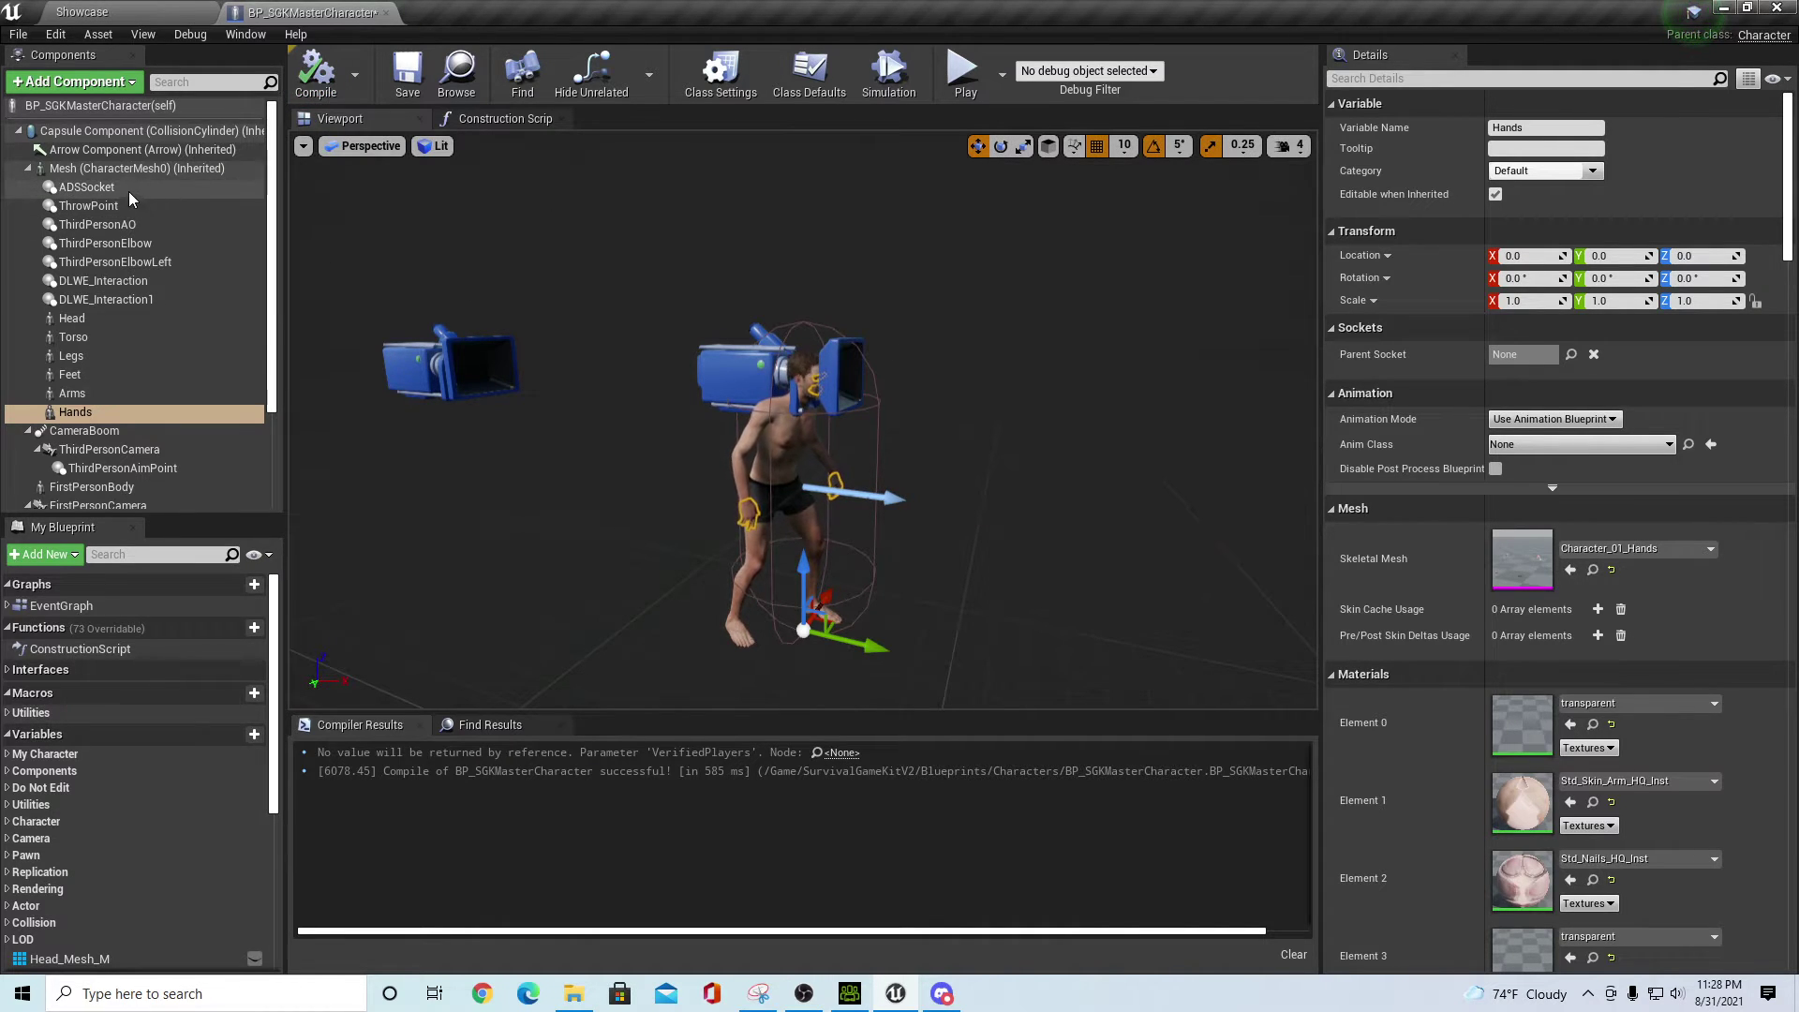
- Review the inherited Mesh component and how the Set Master Pose Component node is wired in the construction script
left_click(89, 170)
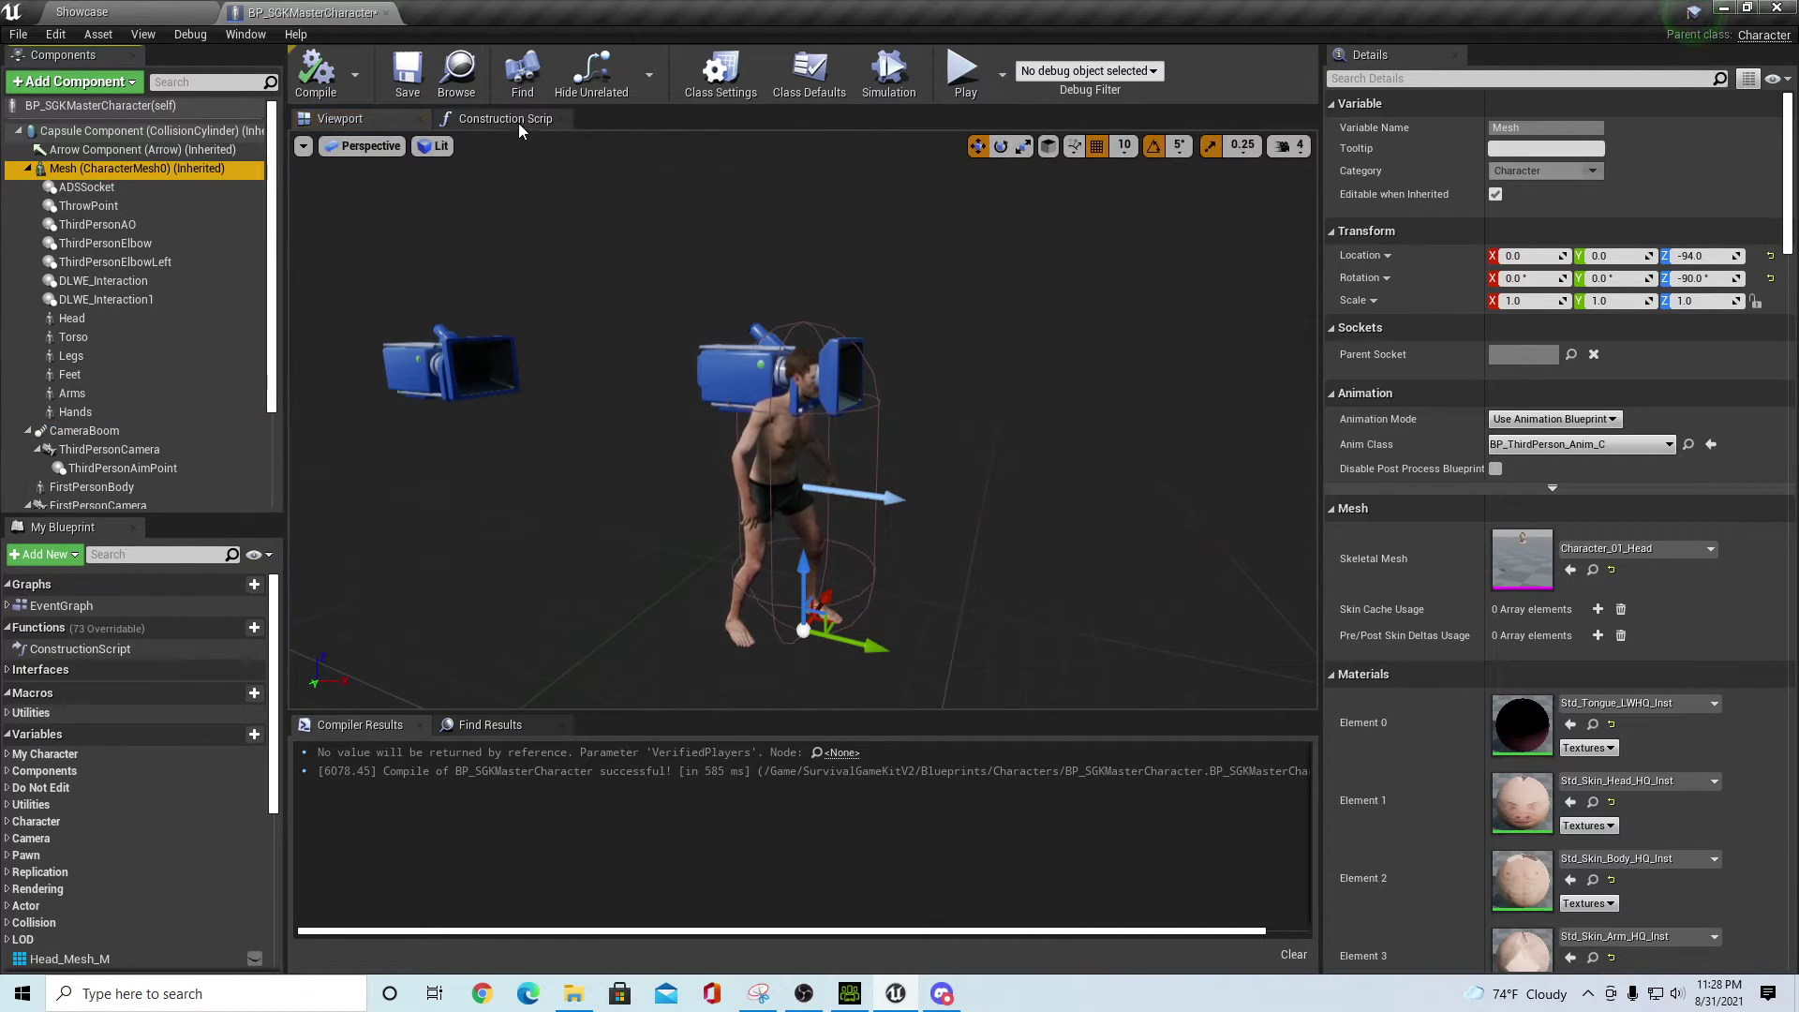
left_click(515, 121)
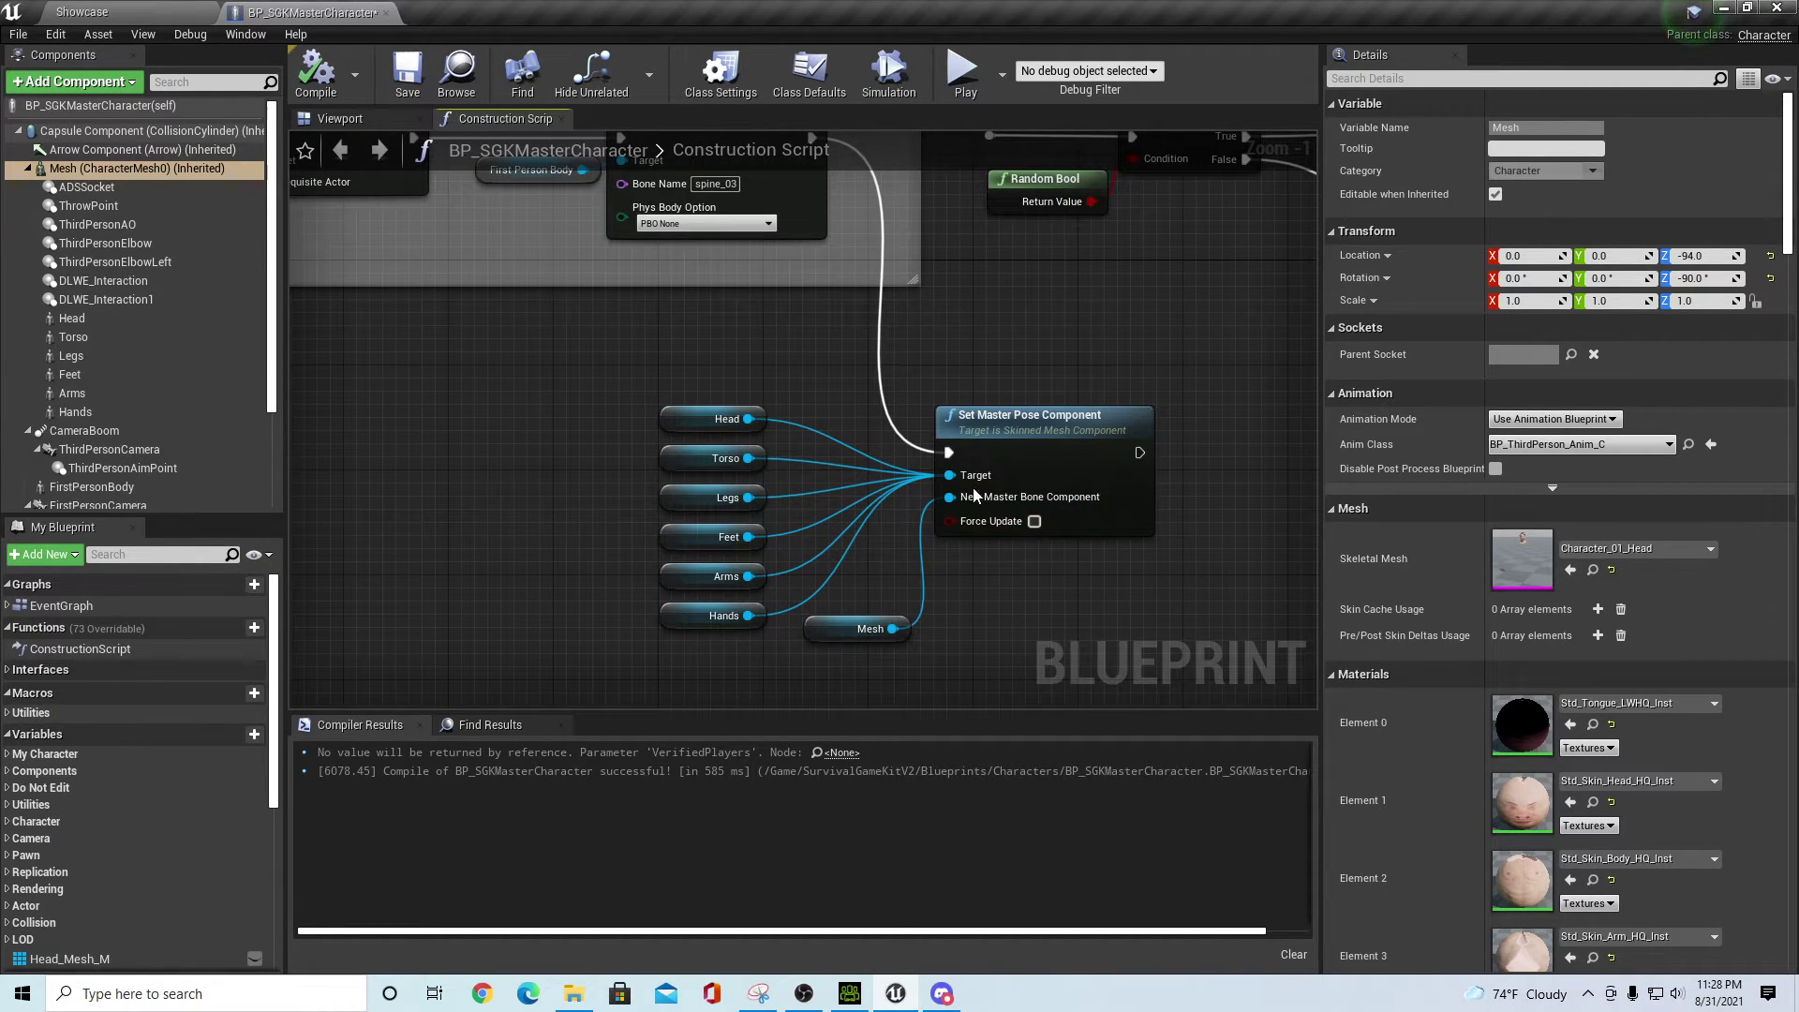
left_click(110, 167)
- Switch to the Showcase level, enlarge its viewport and play the level in full screen
left_click(104, 12)
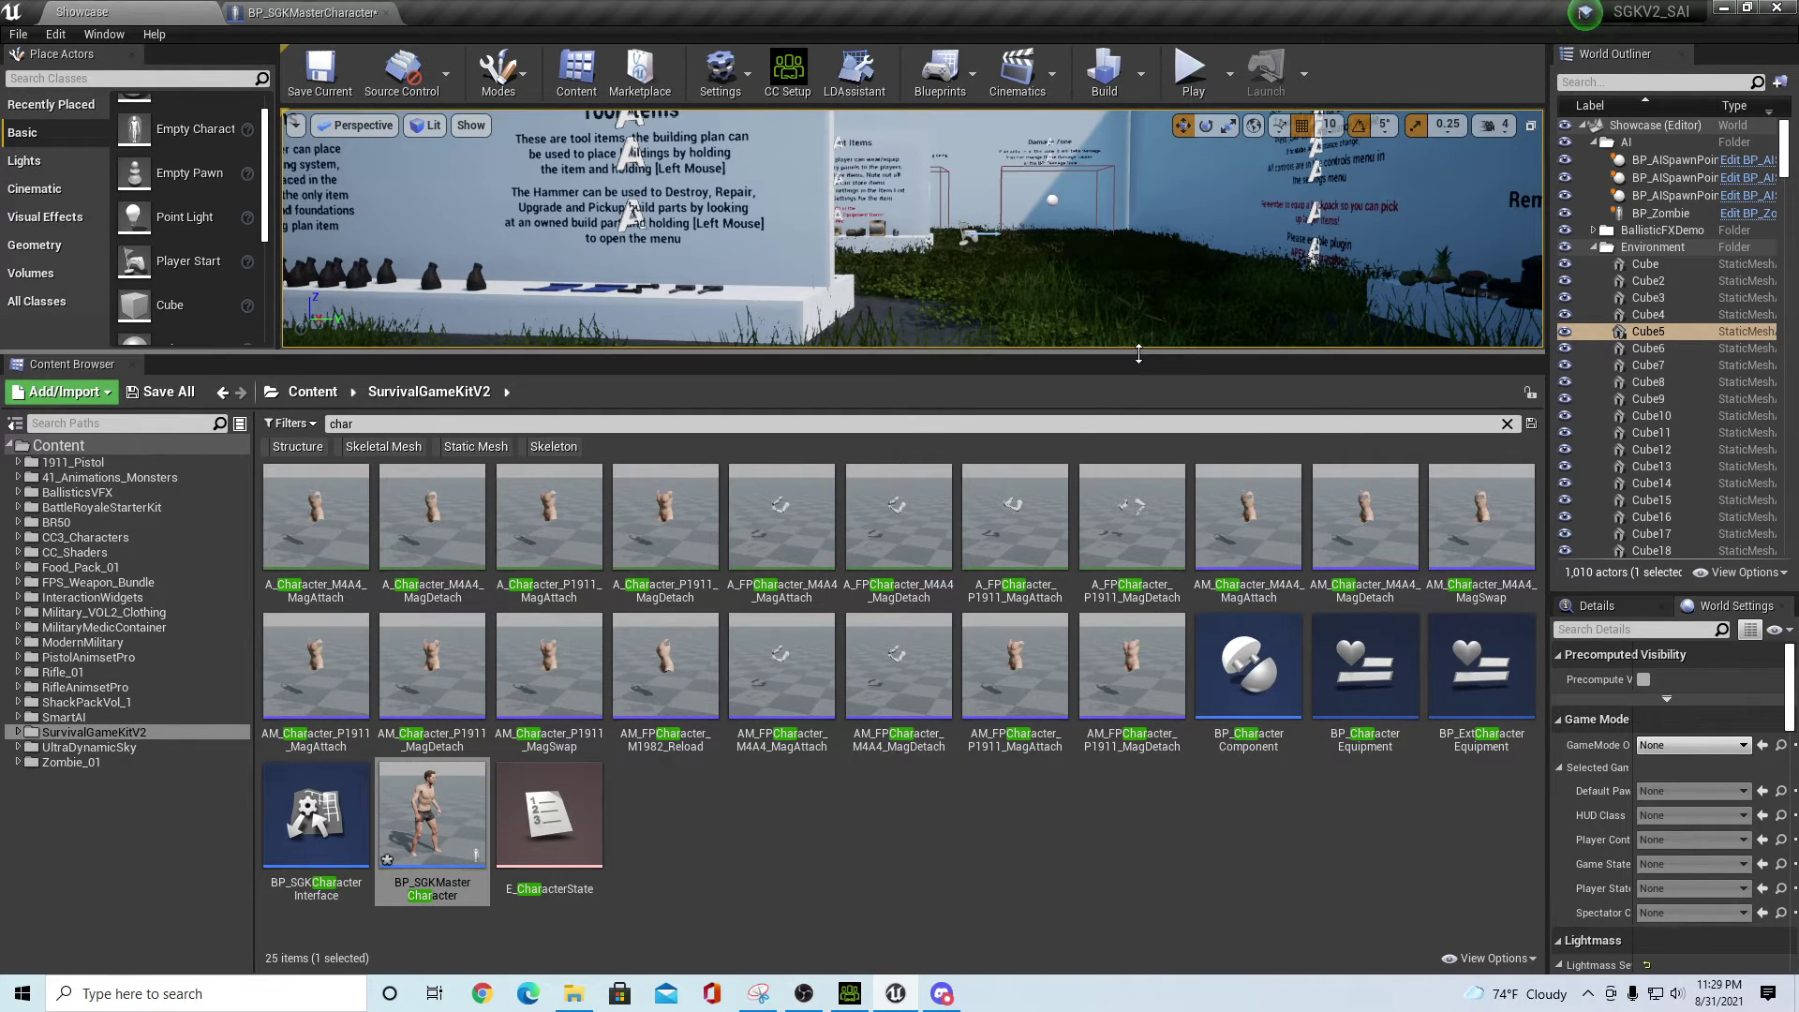
left_click_drag(1138, 357, 1137, 672)
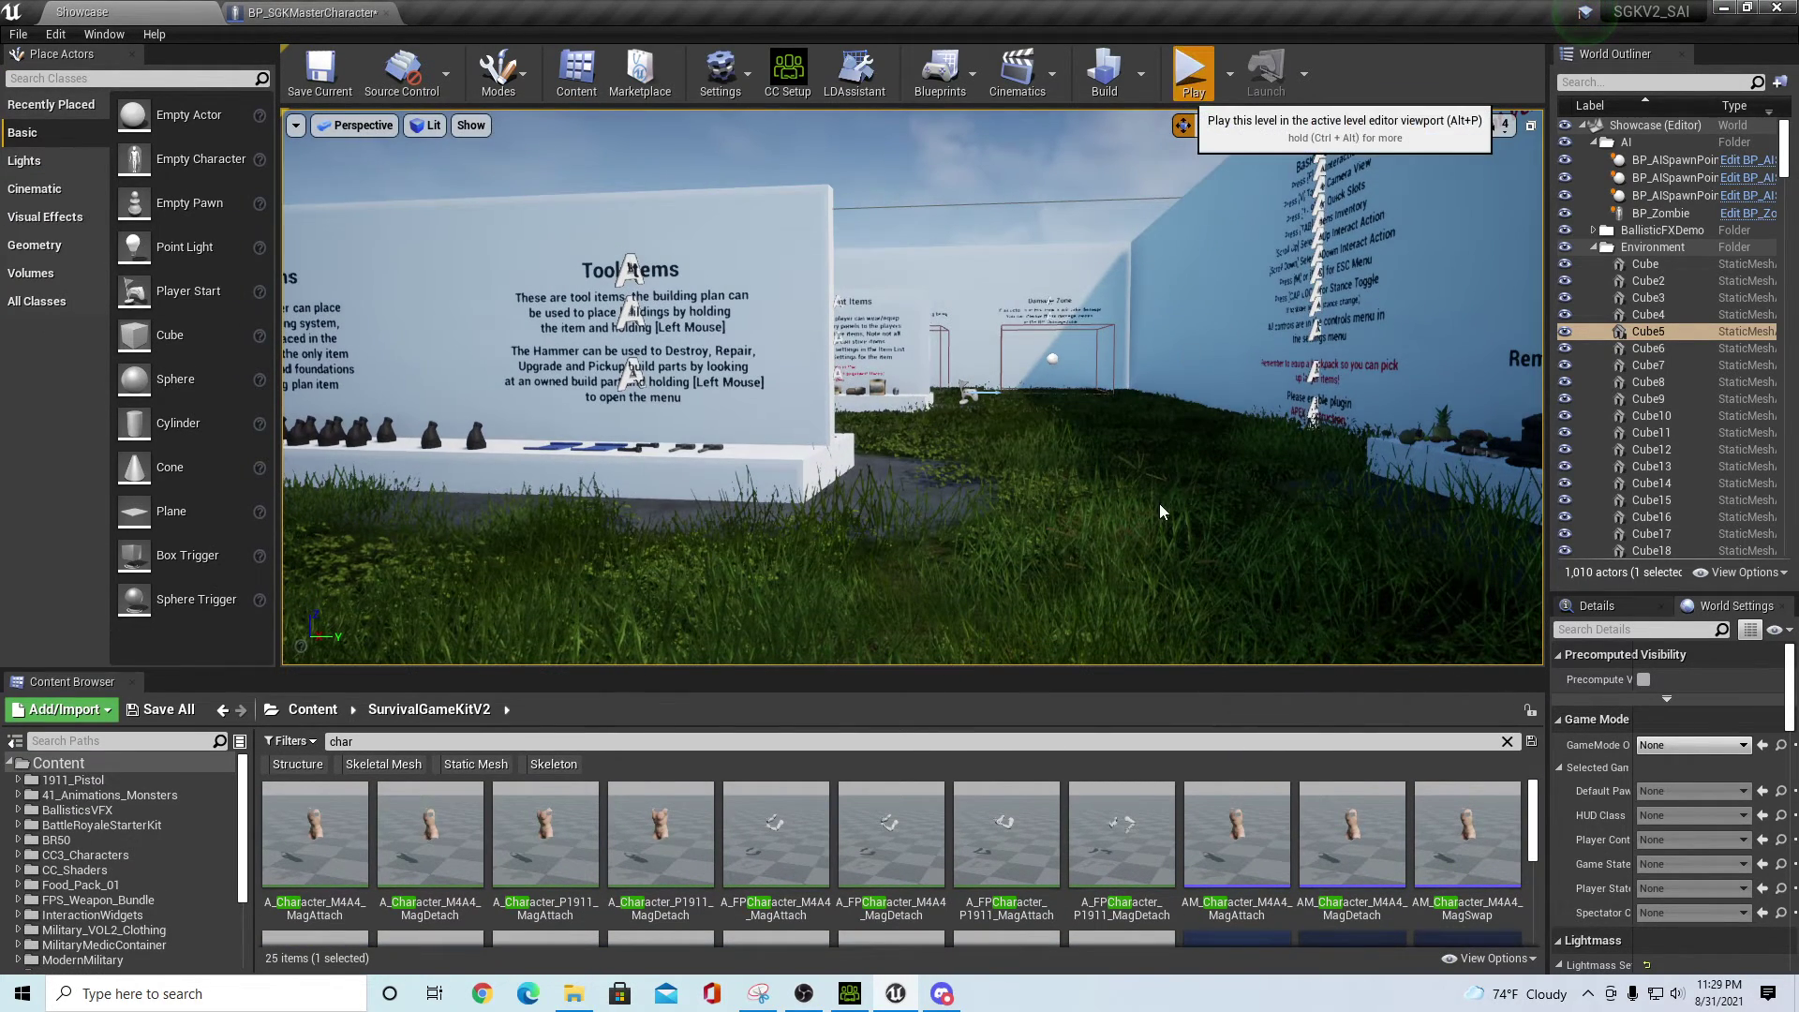
left_click(1191, 71)
key("w")
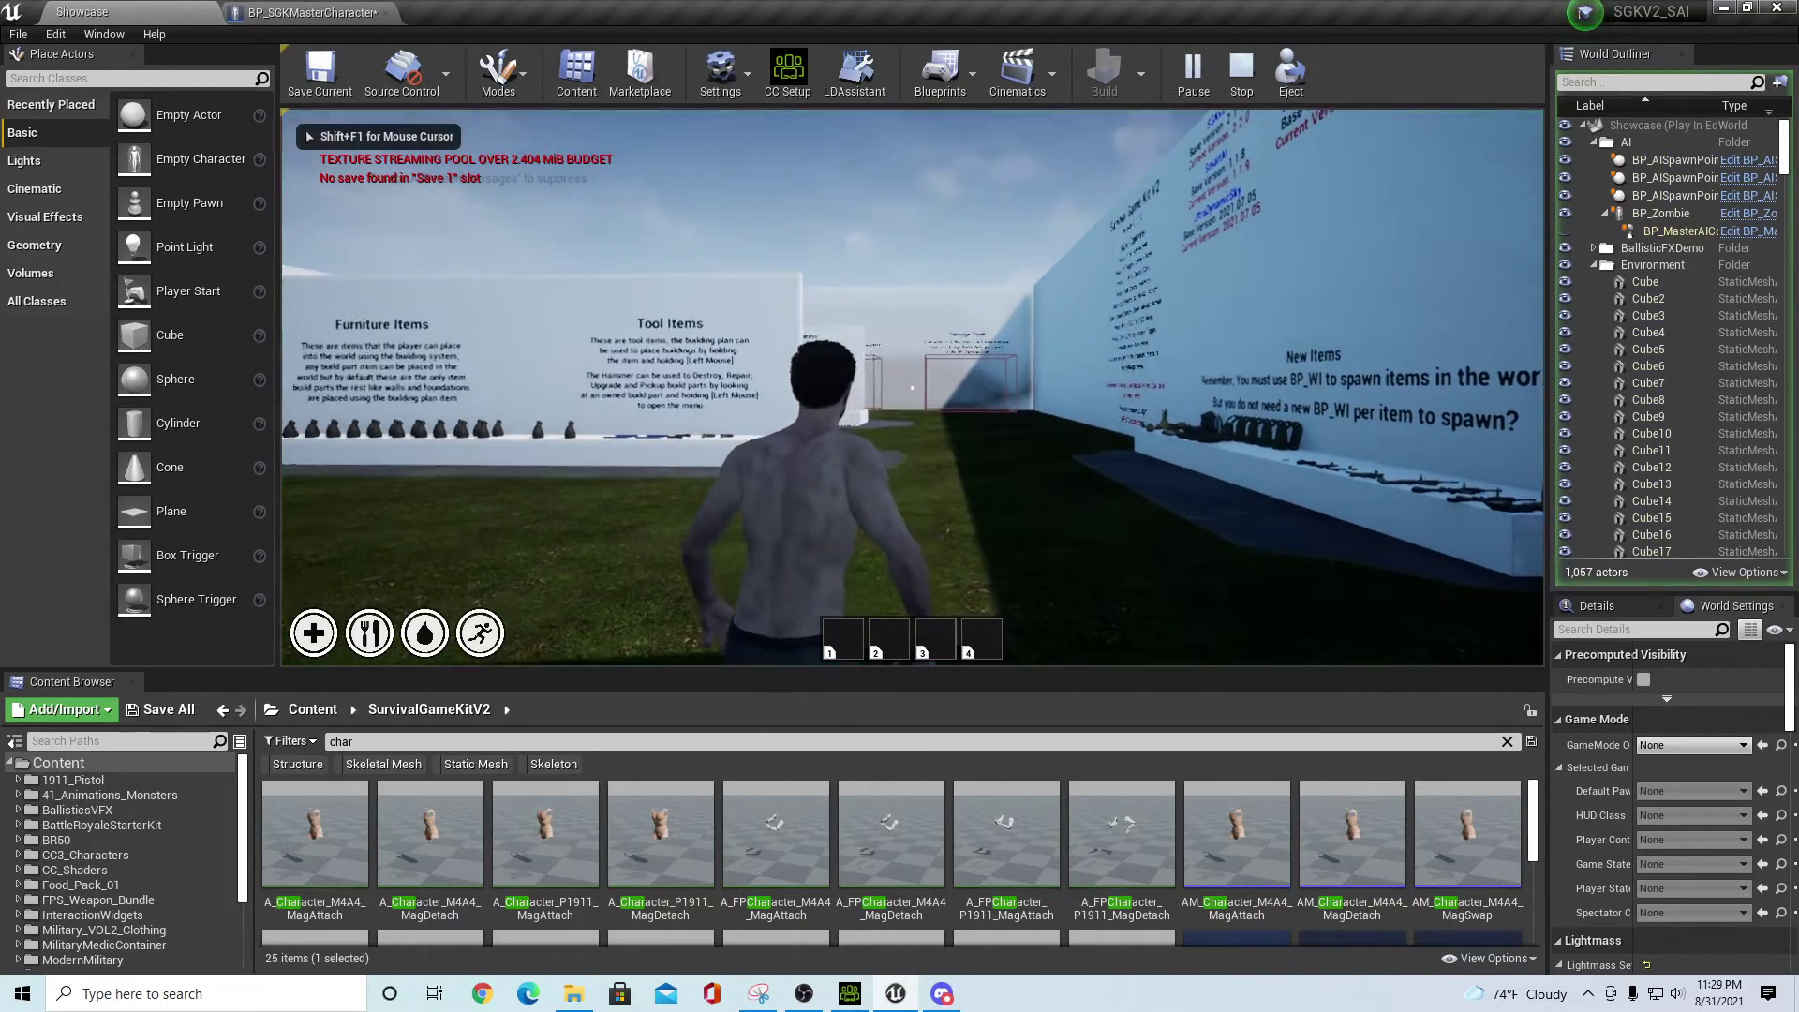
key("F11")
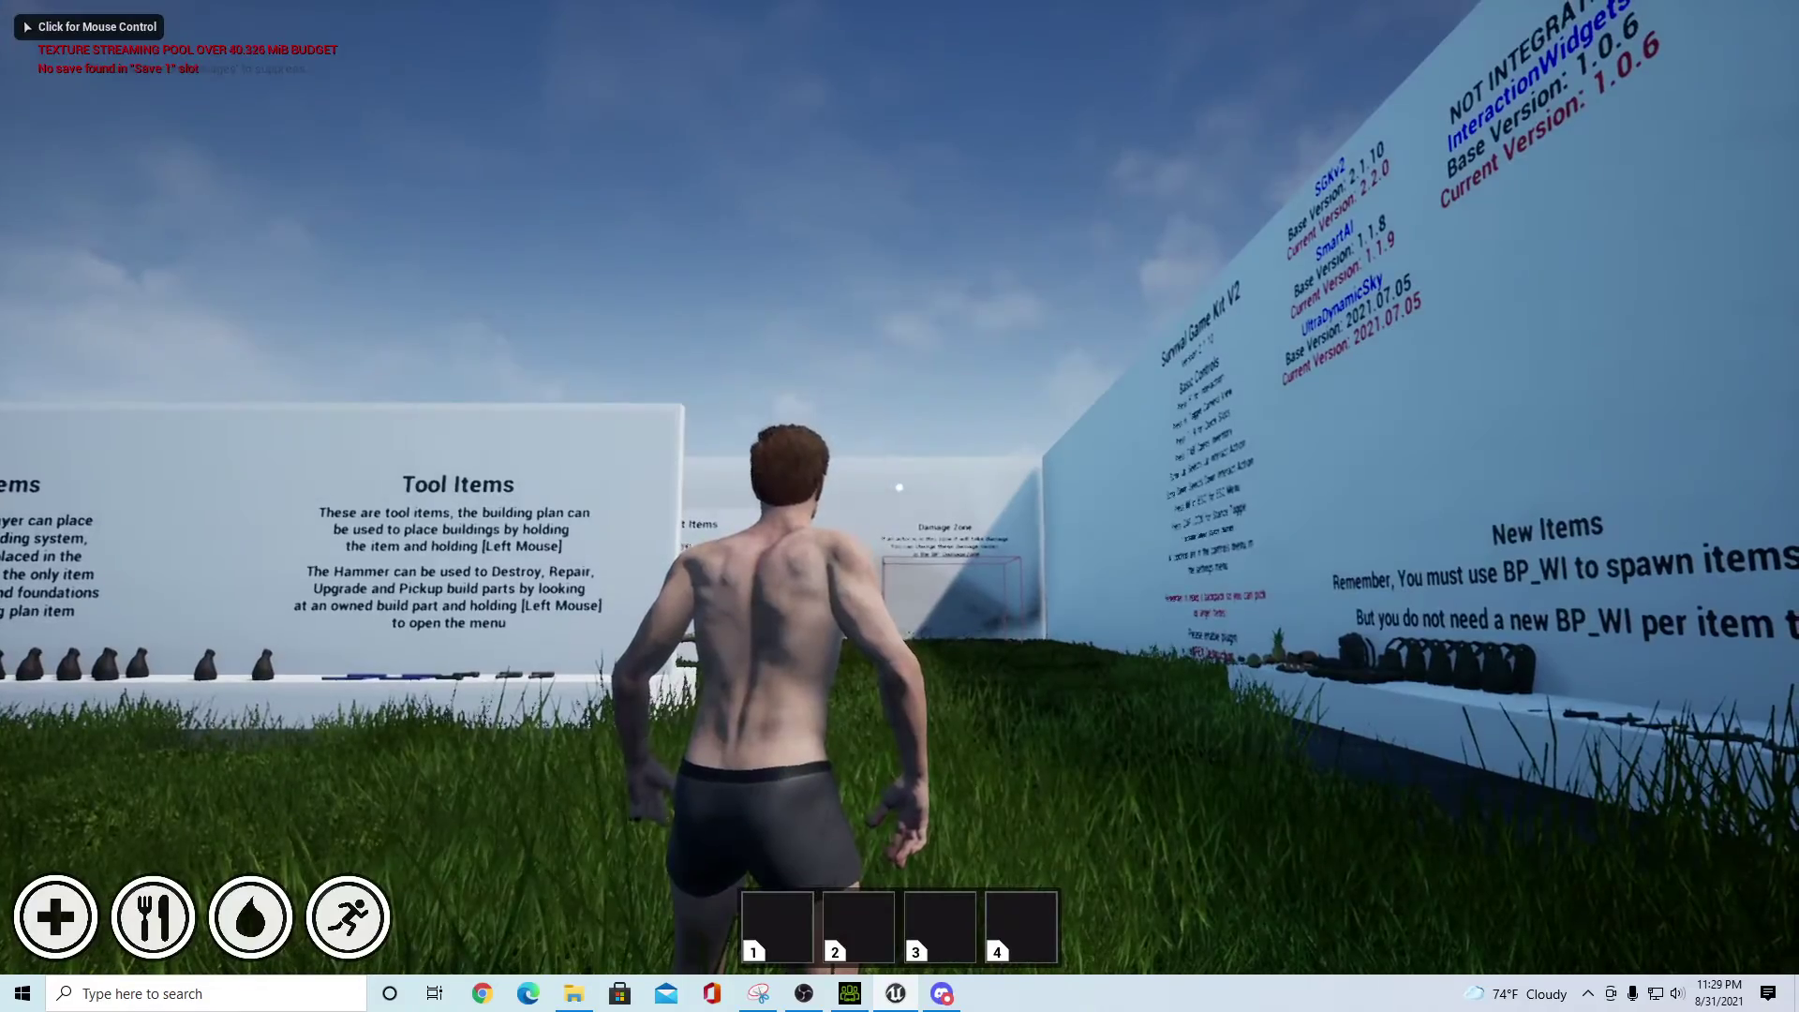
- Walk the character to the New Items table and equip the Camo Top and an Armor Vest
key("w")
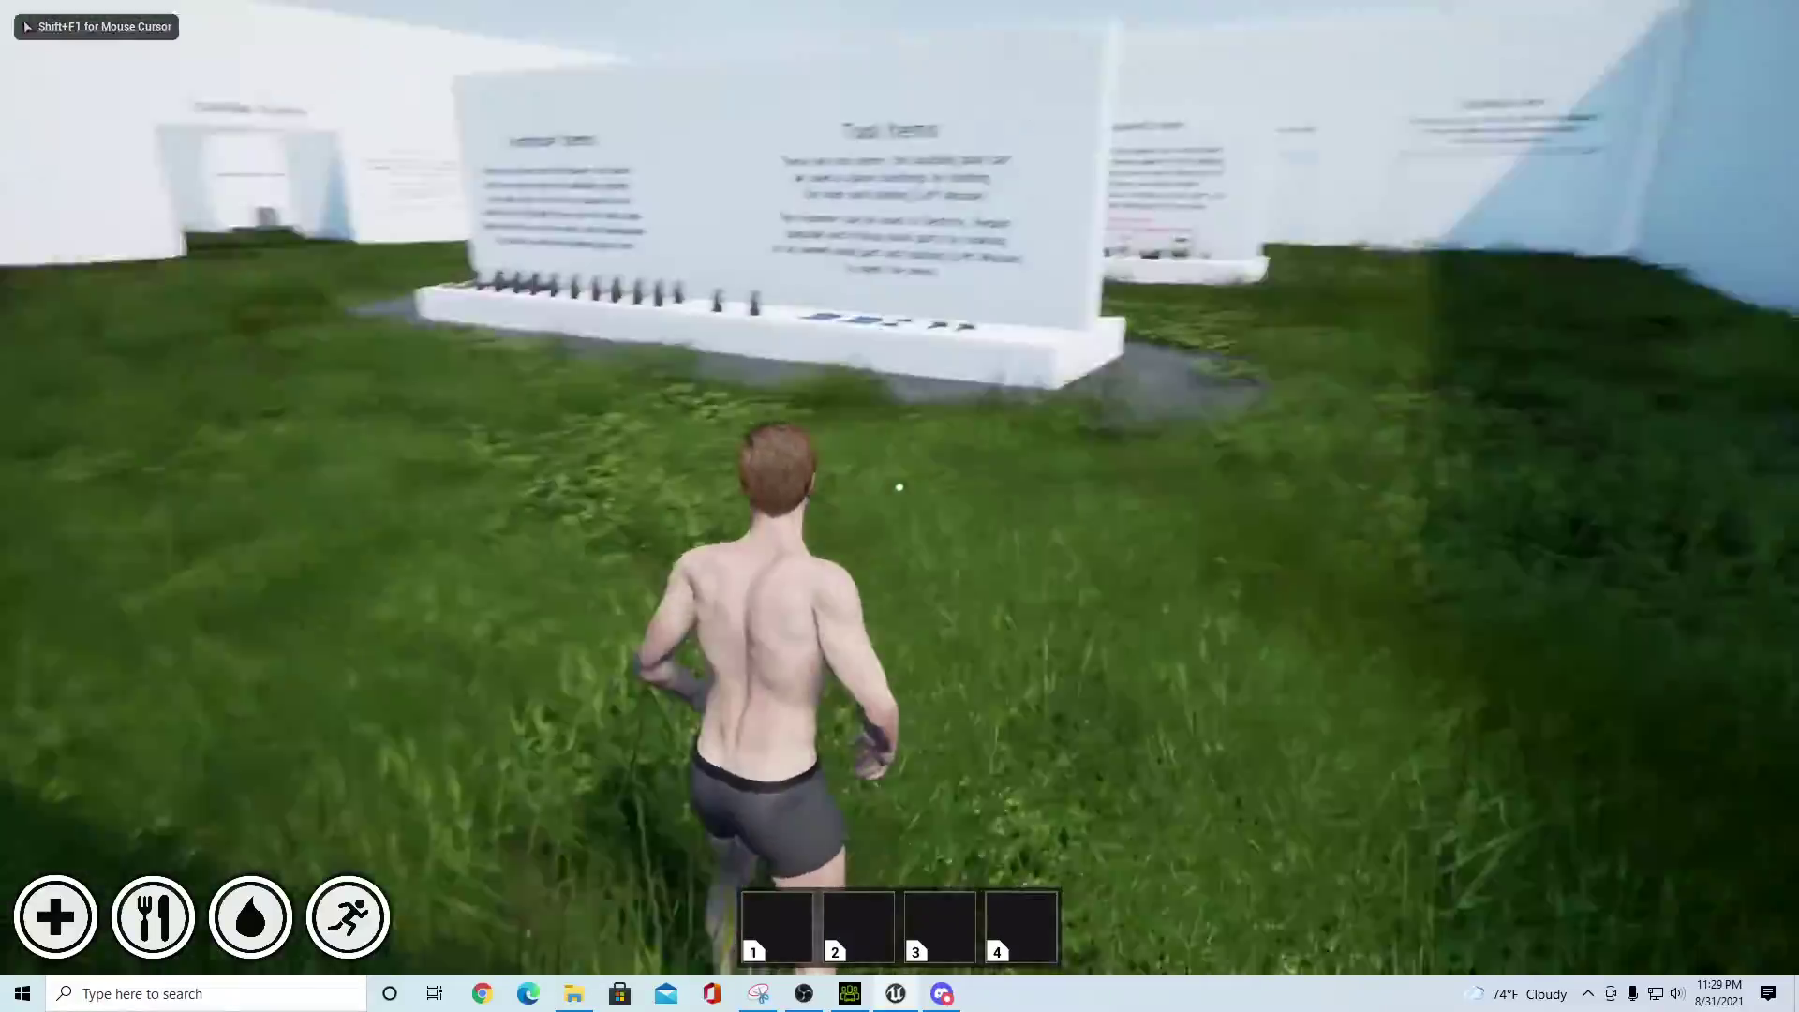
key("w")
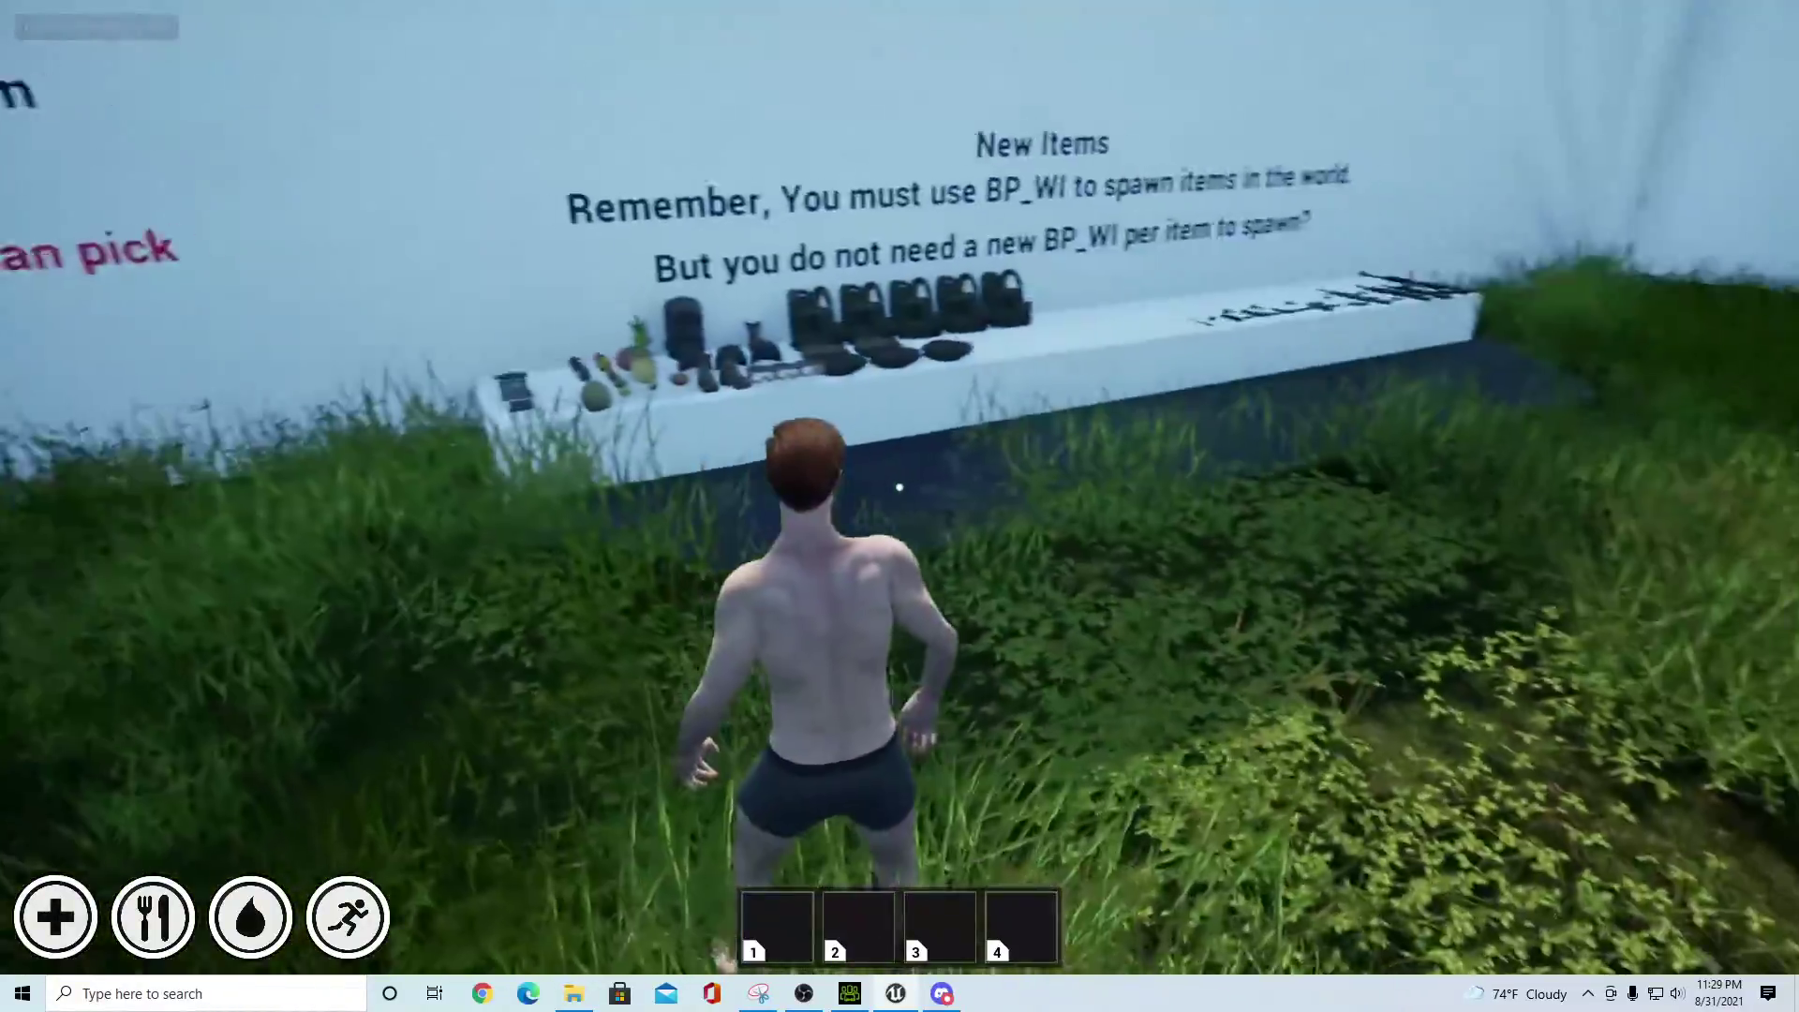
key("w")
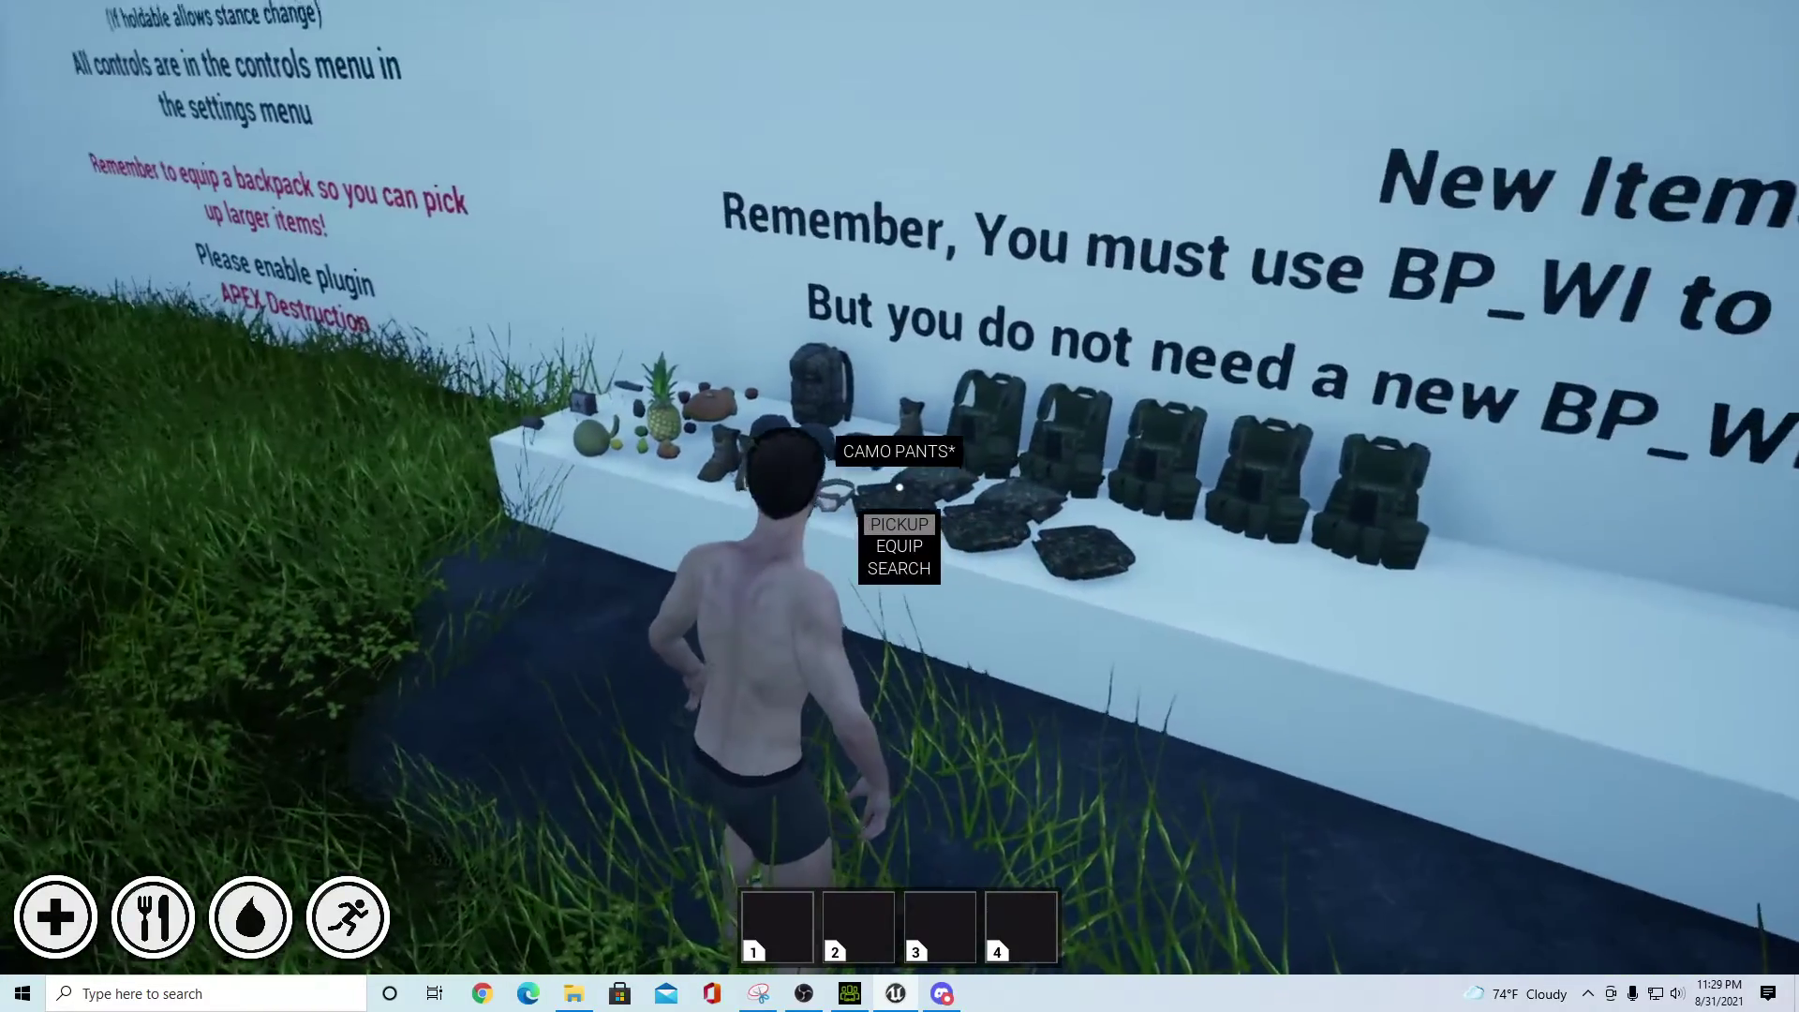
key("w")
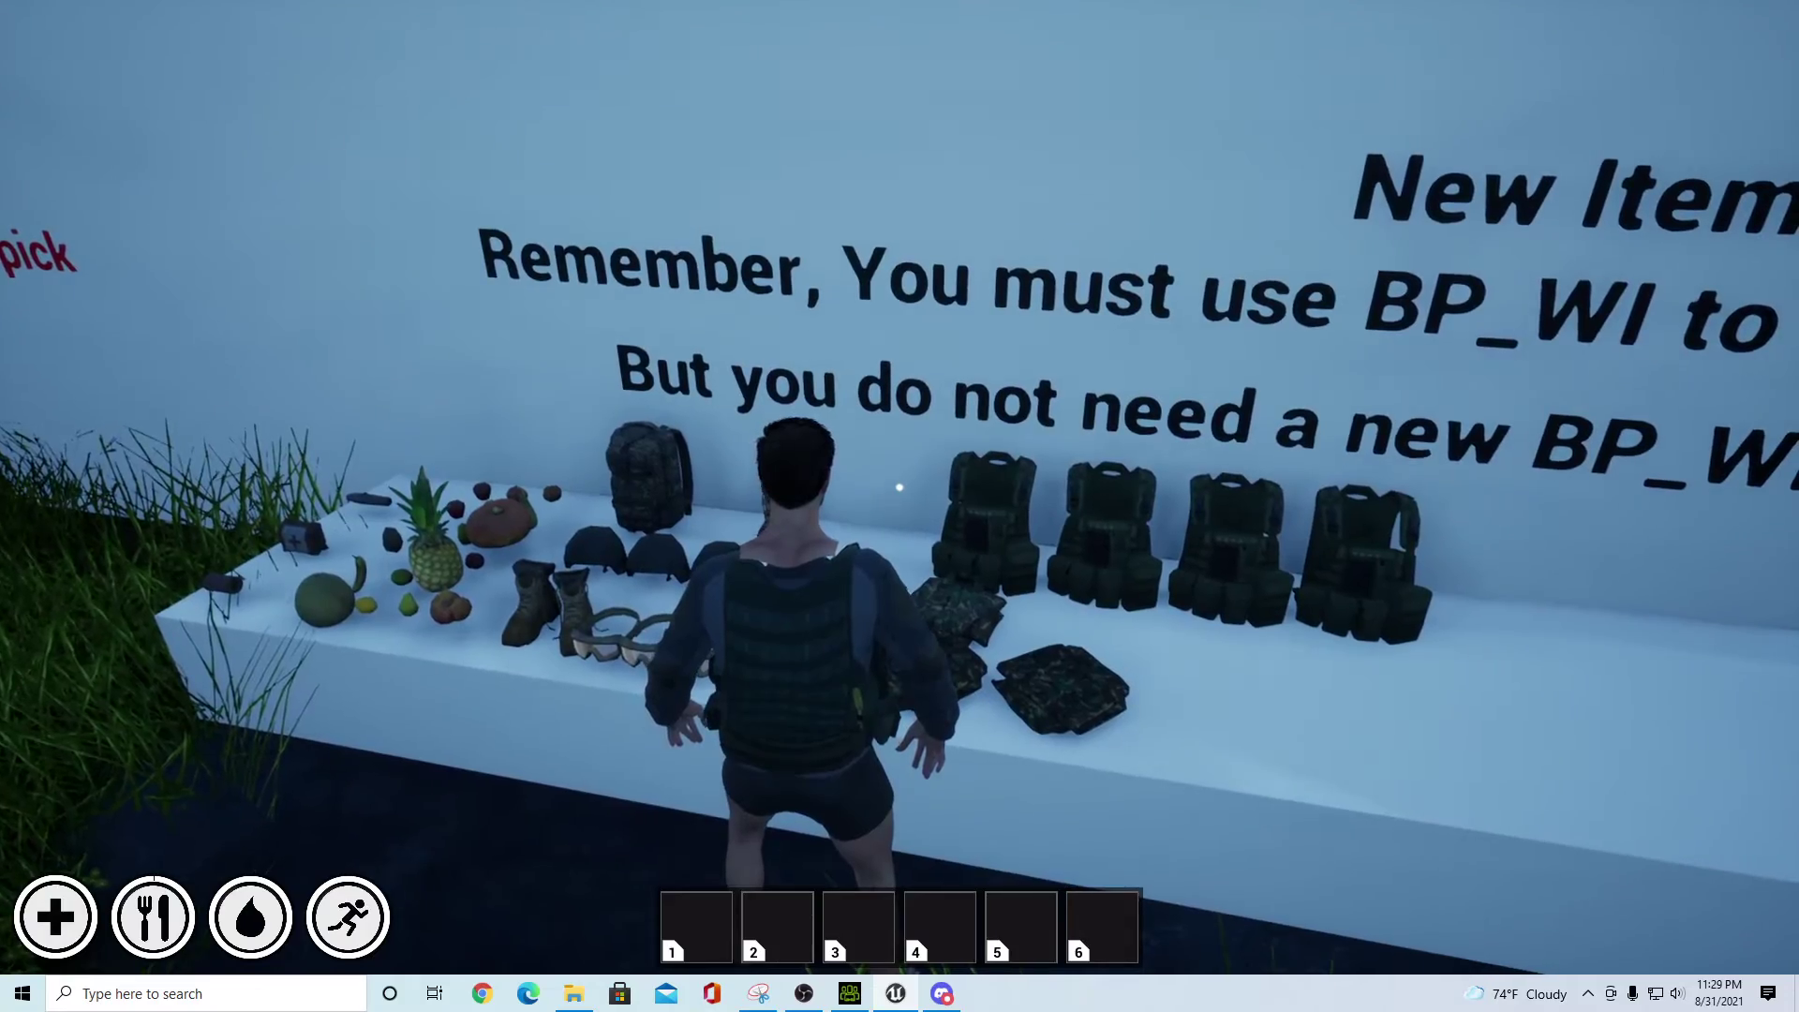
- Check the equipped gear in the inventory and walk around the level to inspect how the clothing fits the moving character
key("Tab")
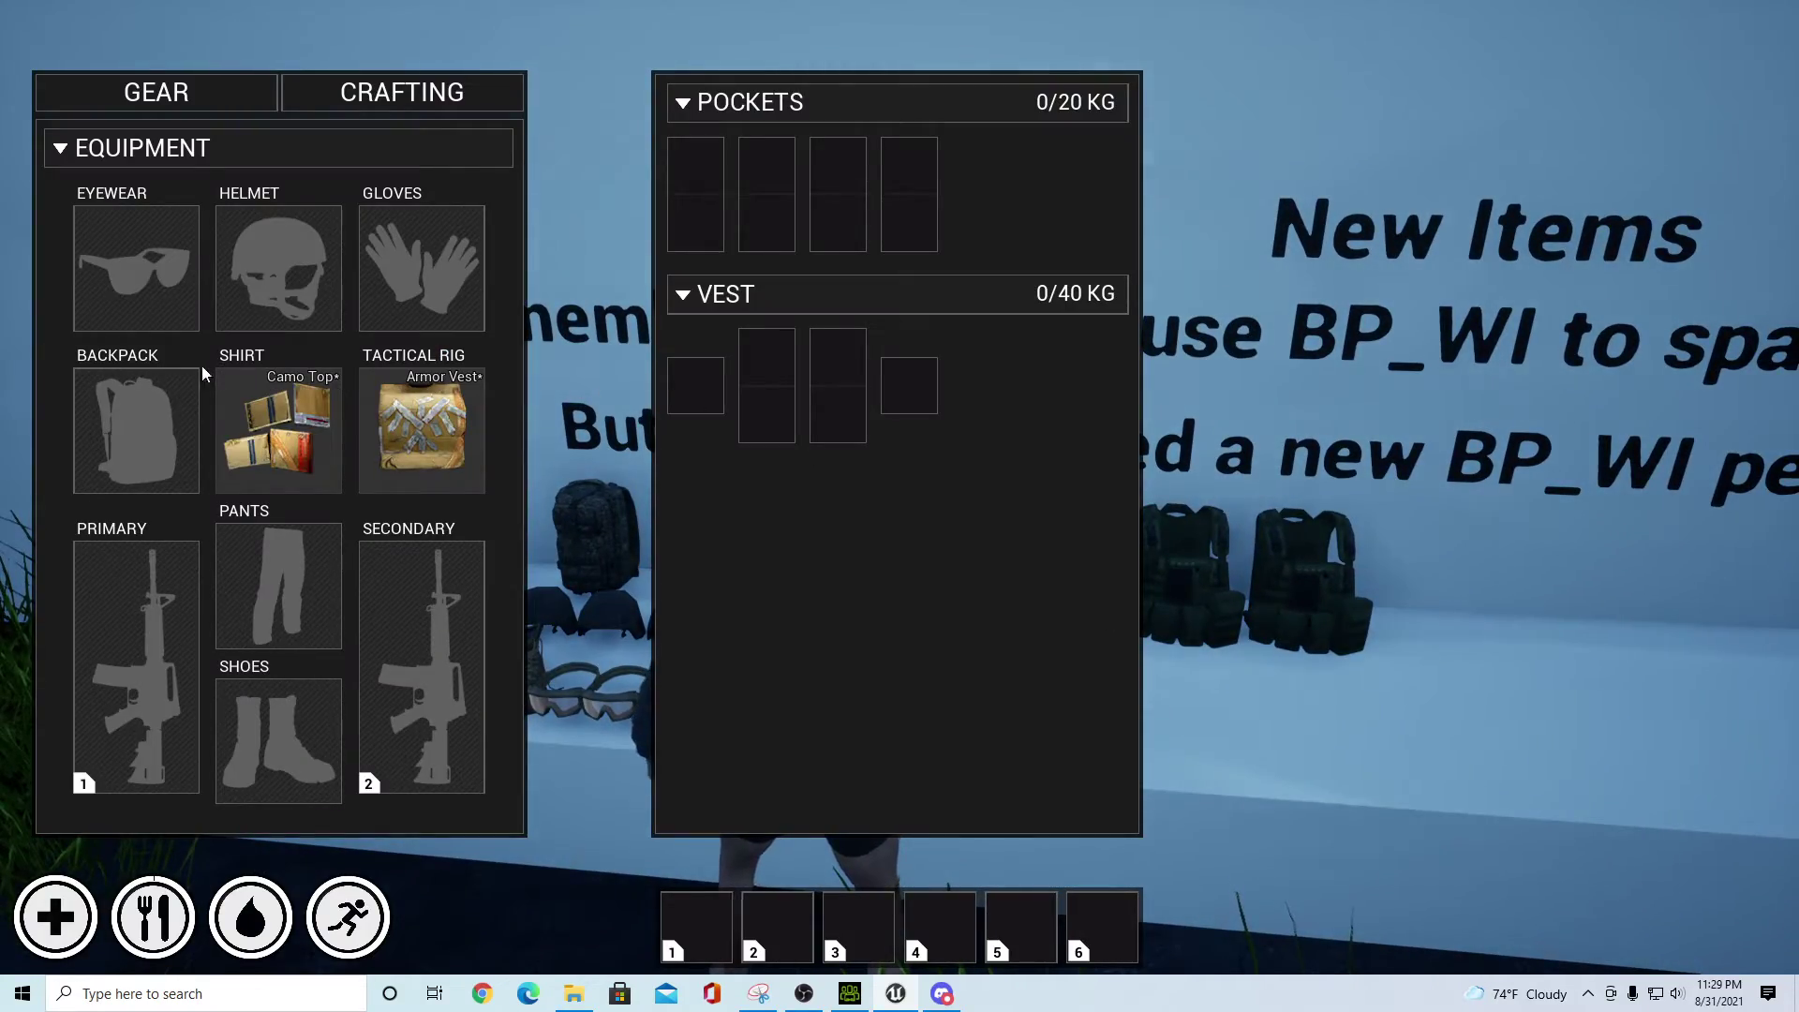
key("Tab")
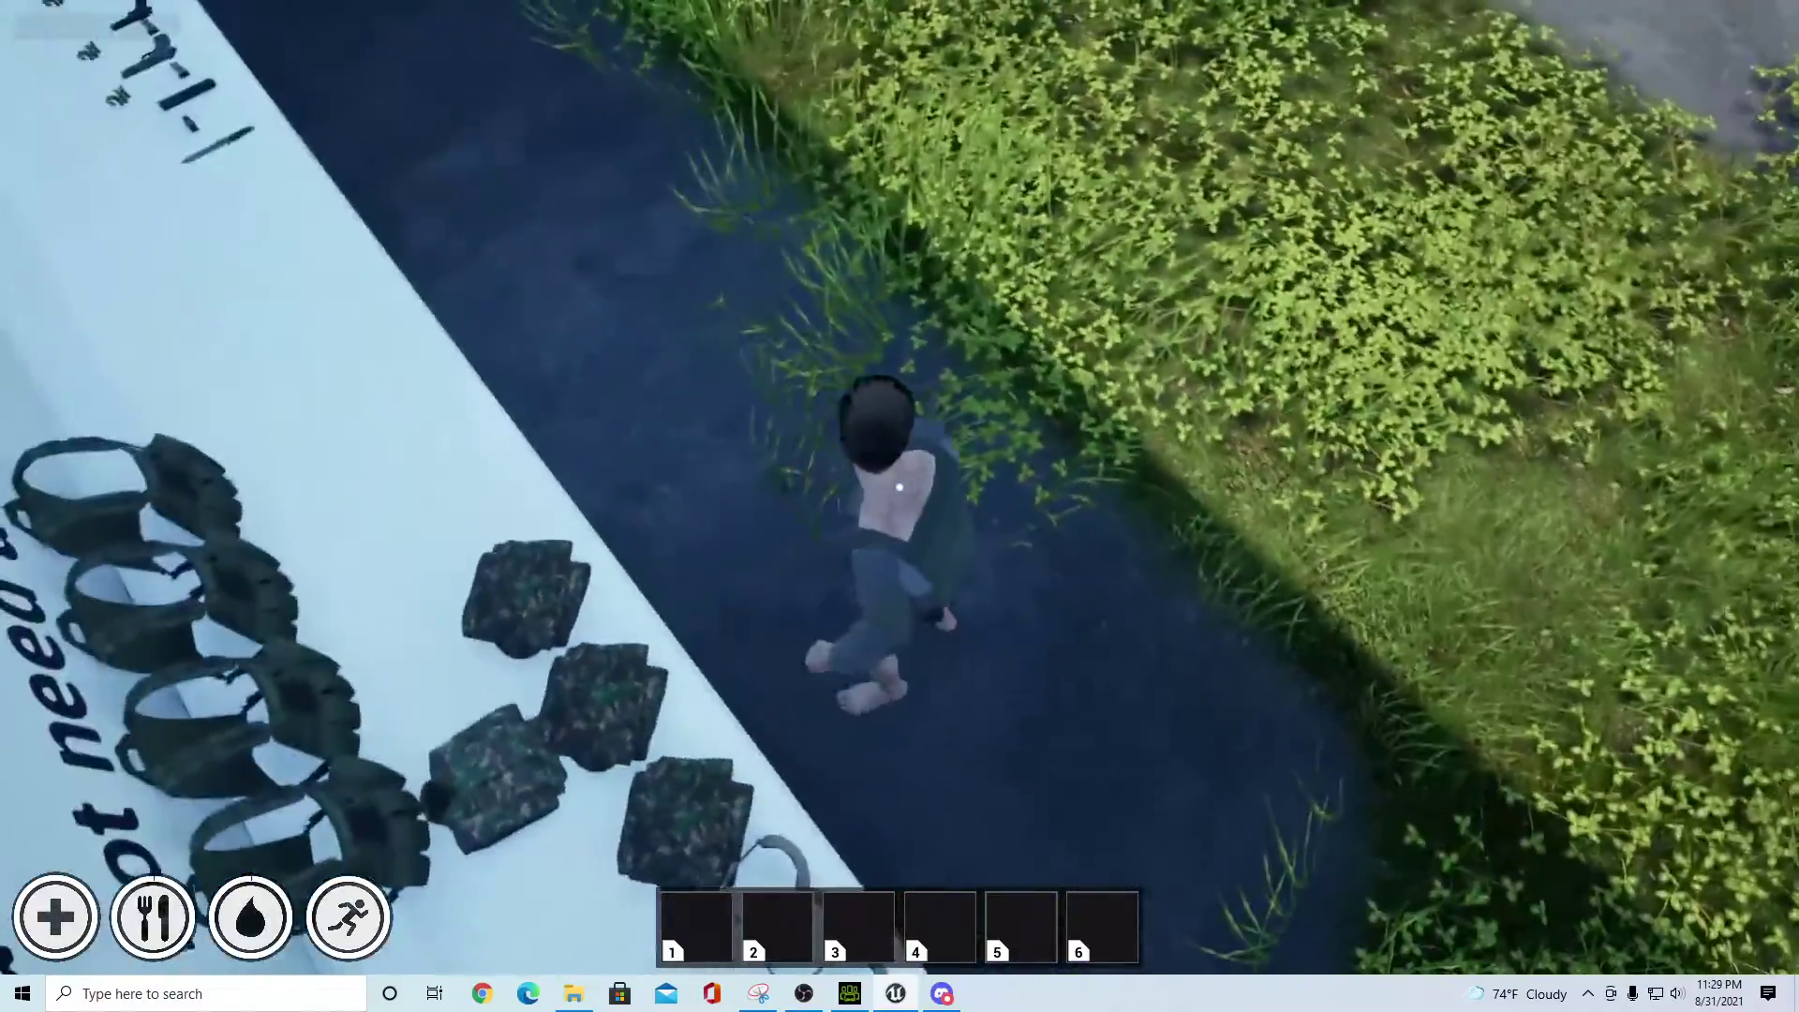
key("Tab")
key("Tab")
key("w")
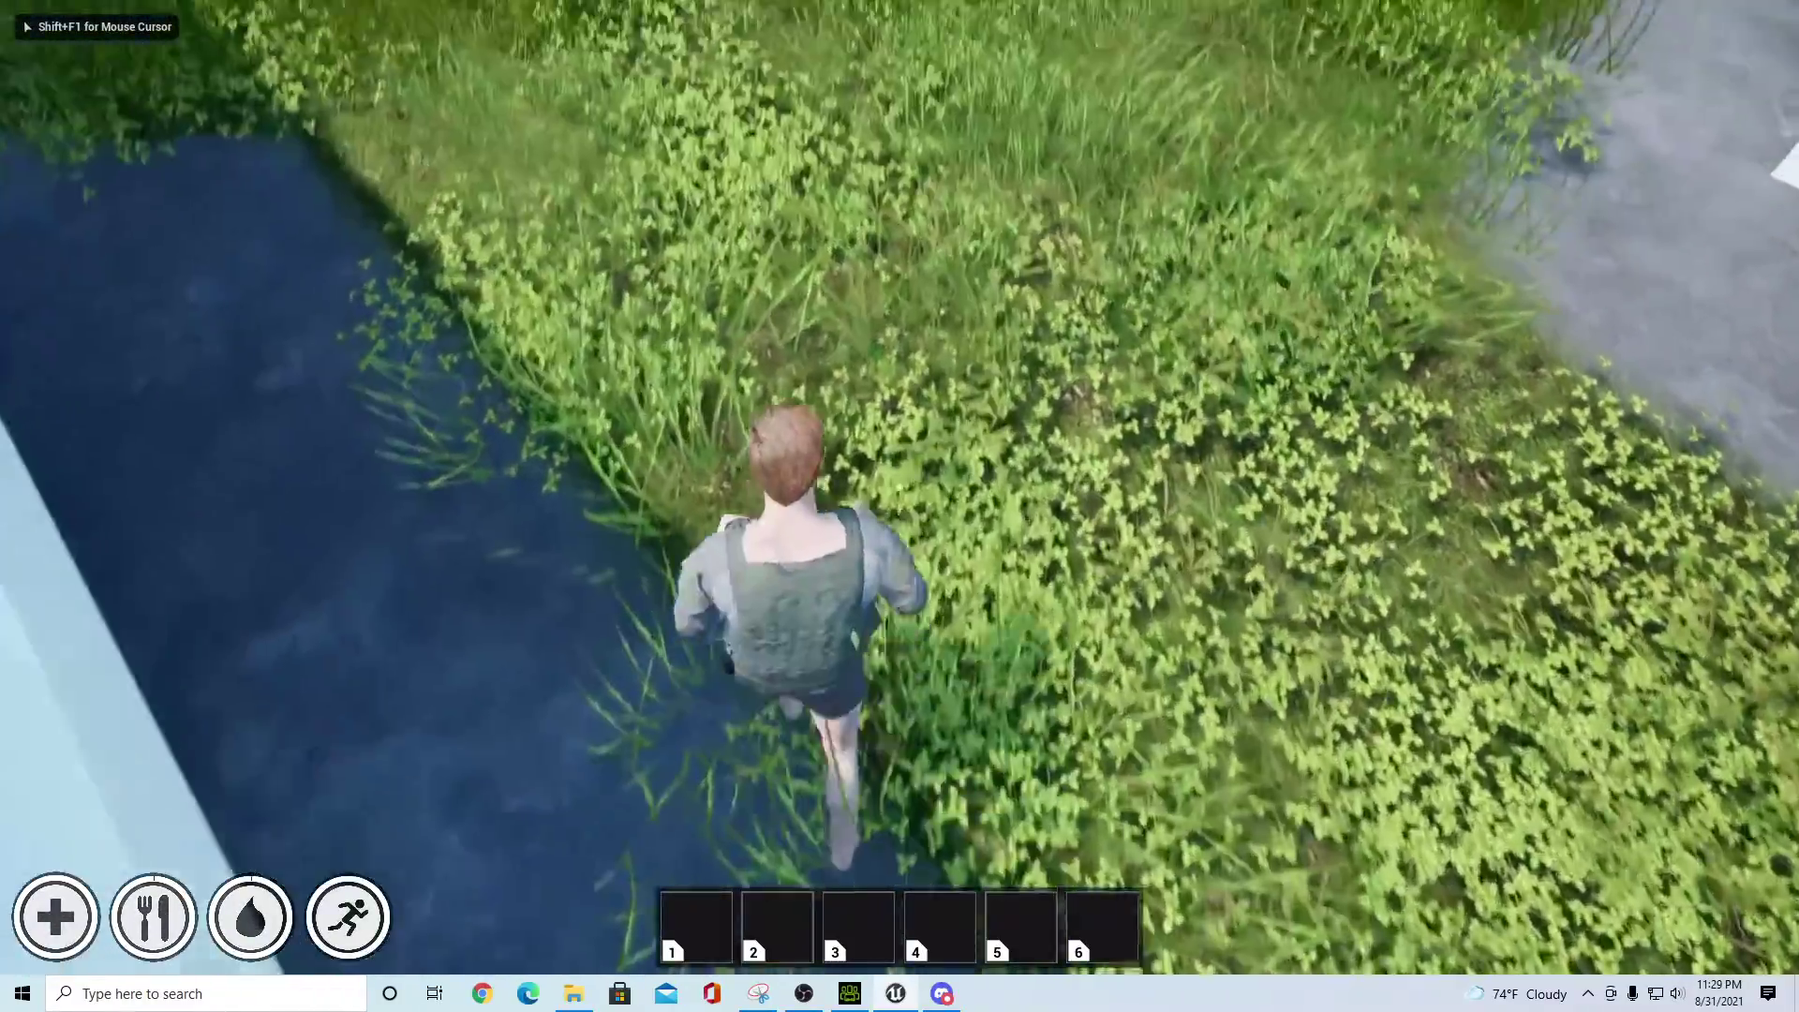
key("w")
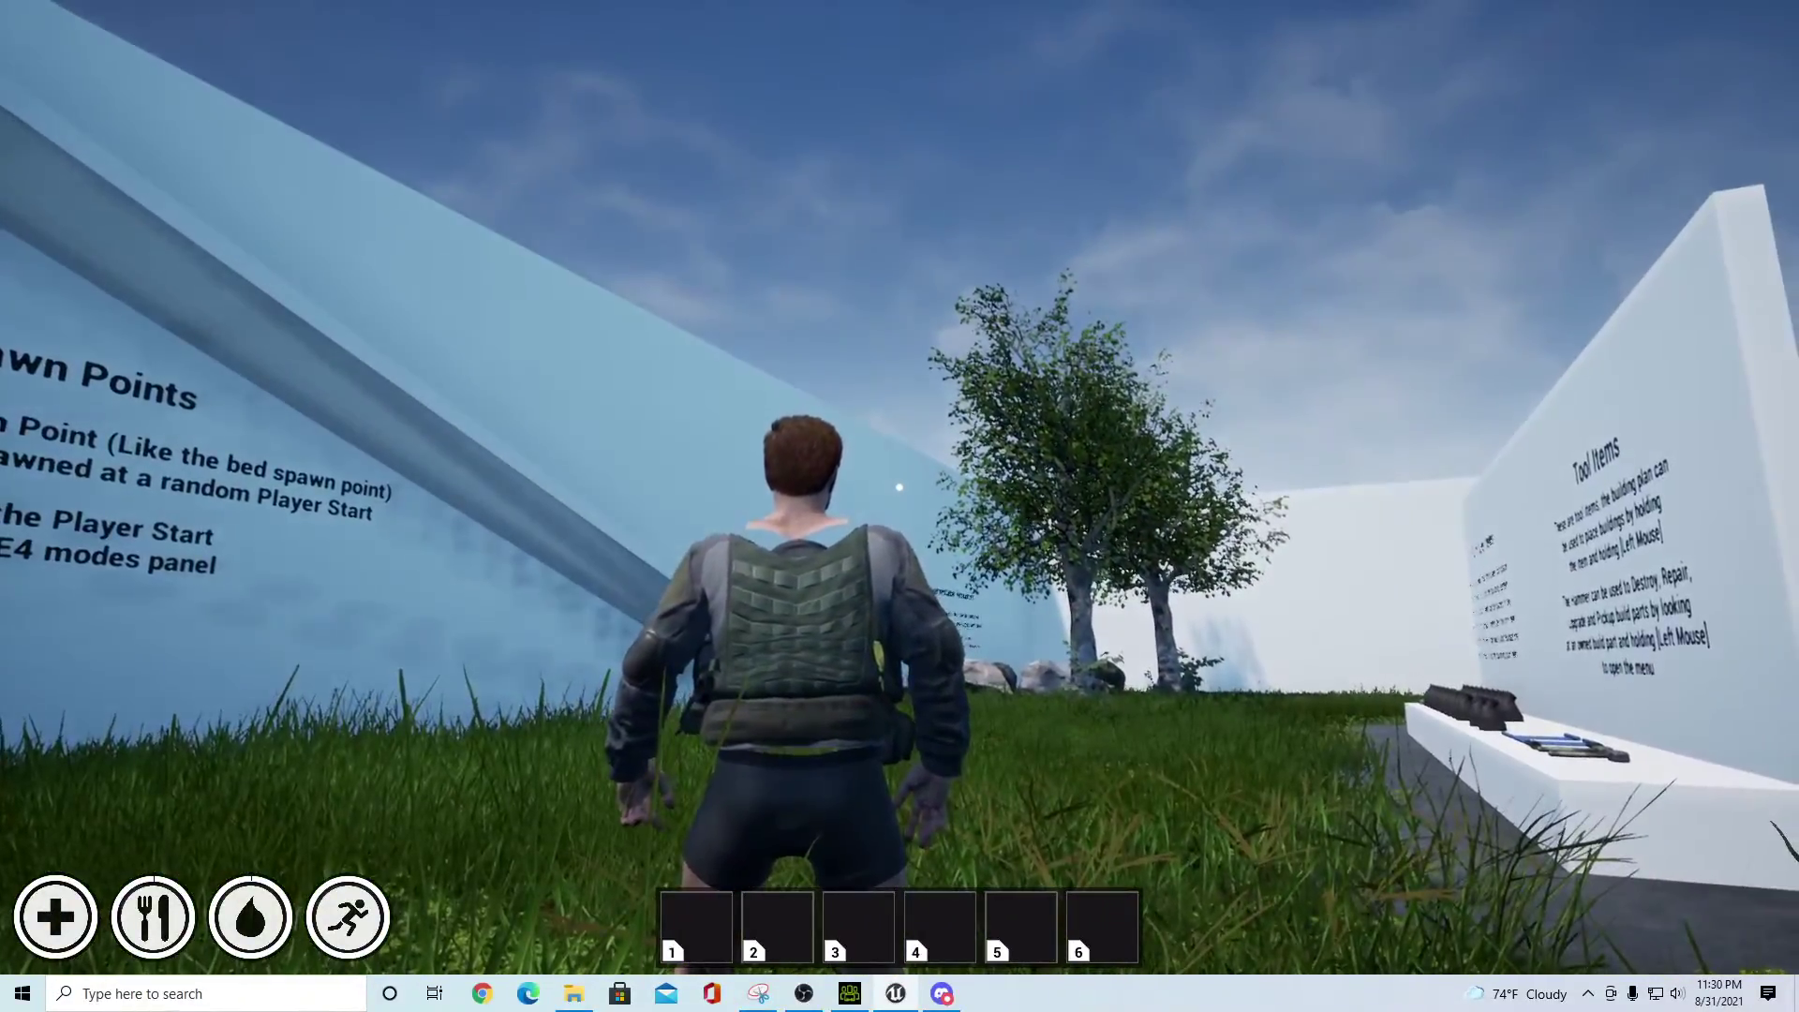
key("w")
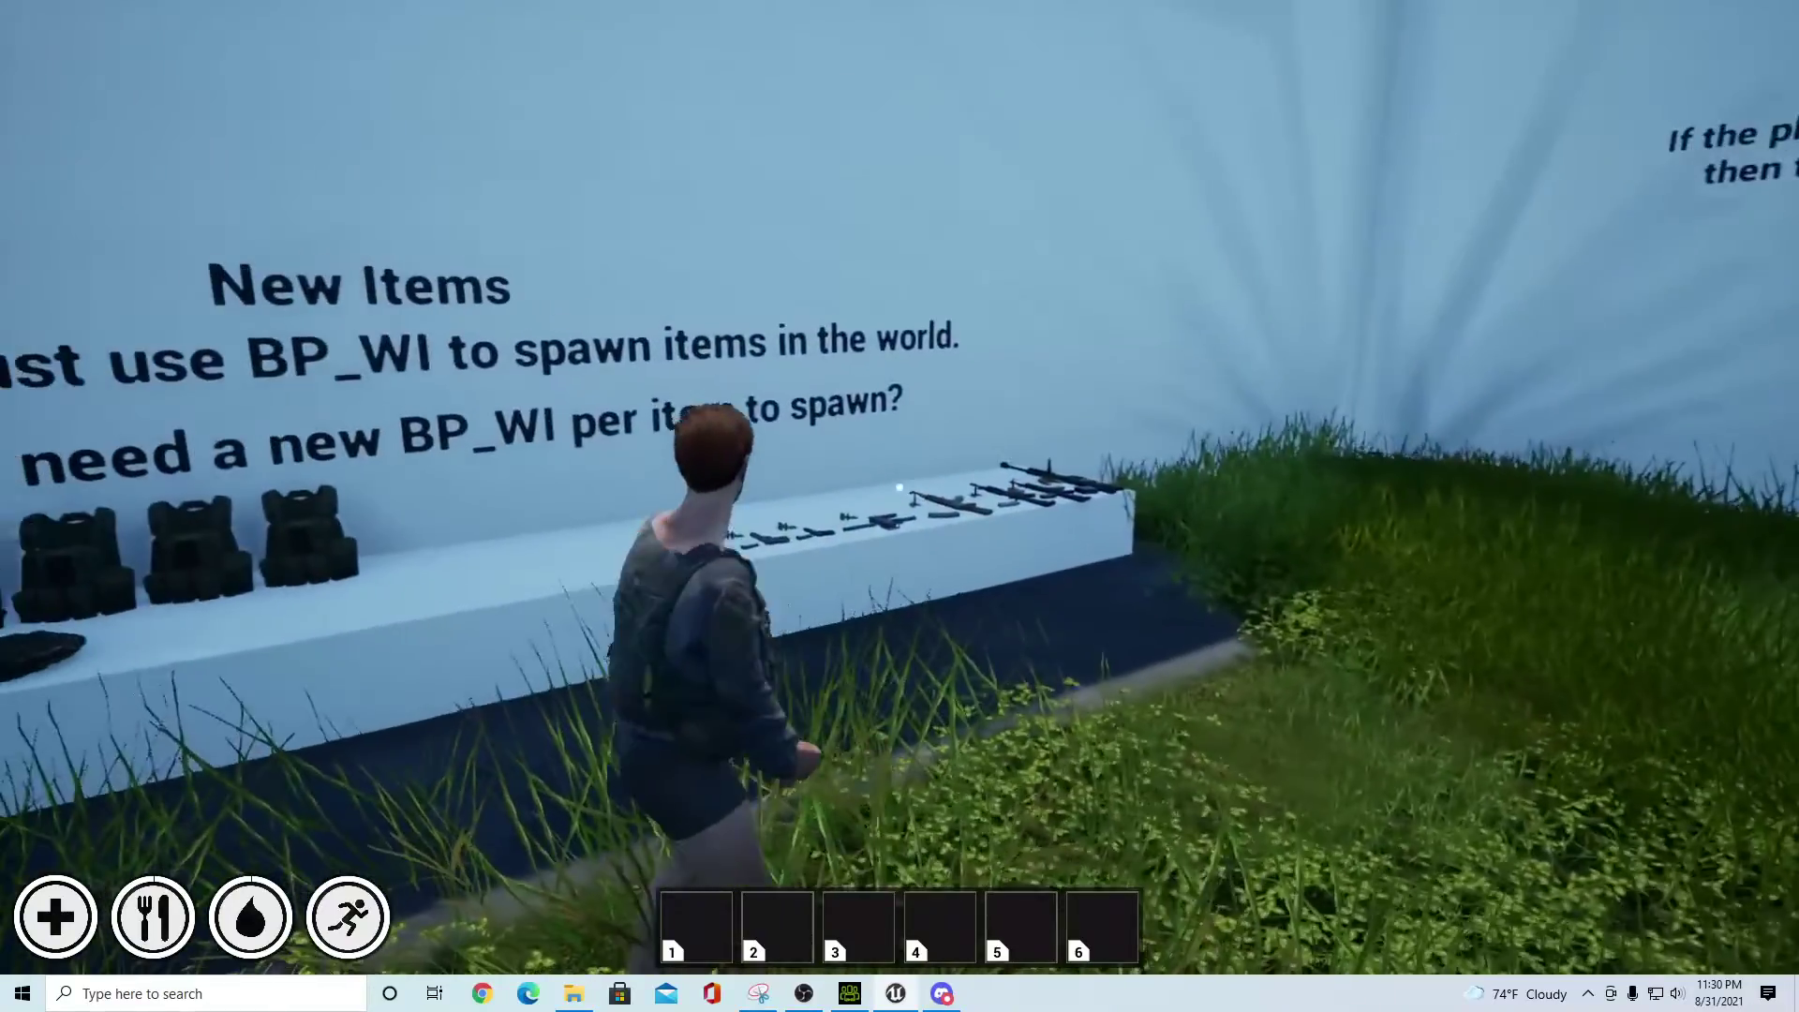
- Walk the character along the New Items table to inspect the worn clothing, check the equipped gear in the inventory, and stop playing
key("w")
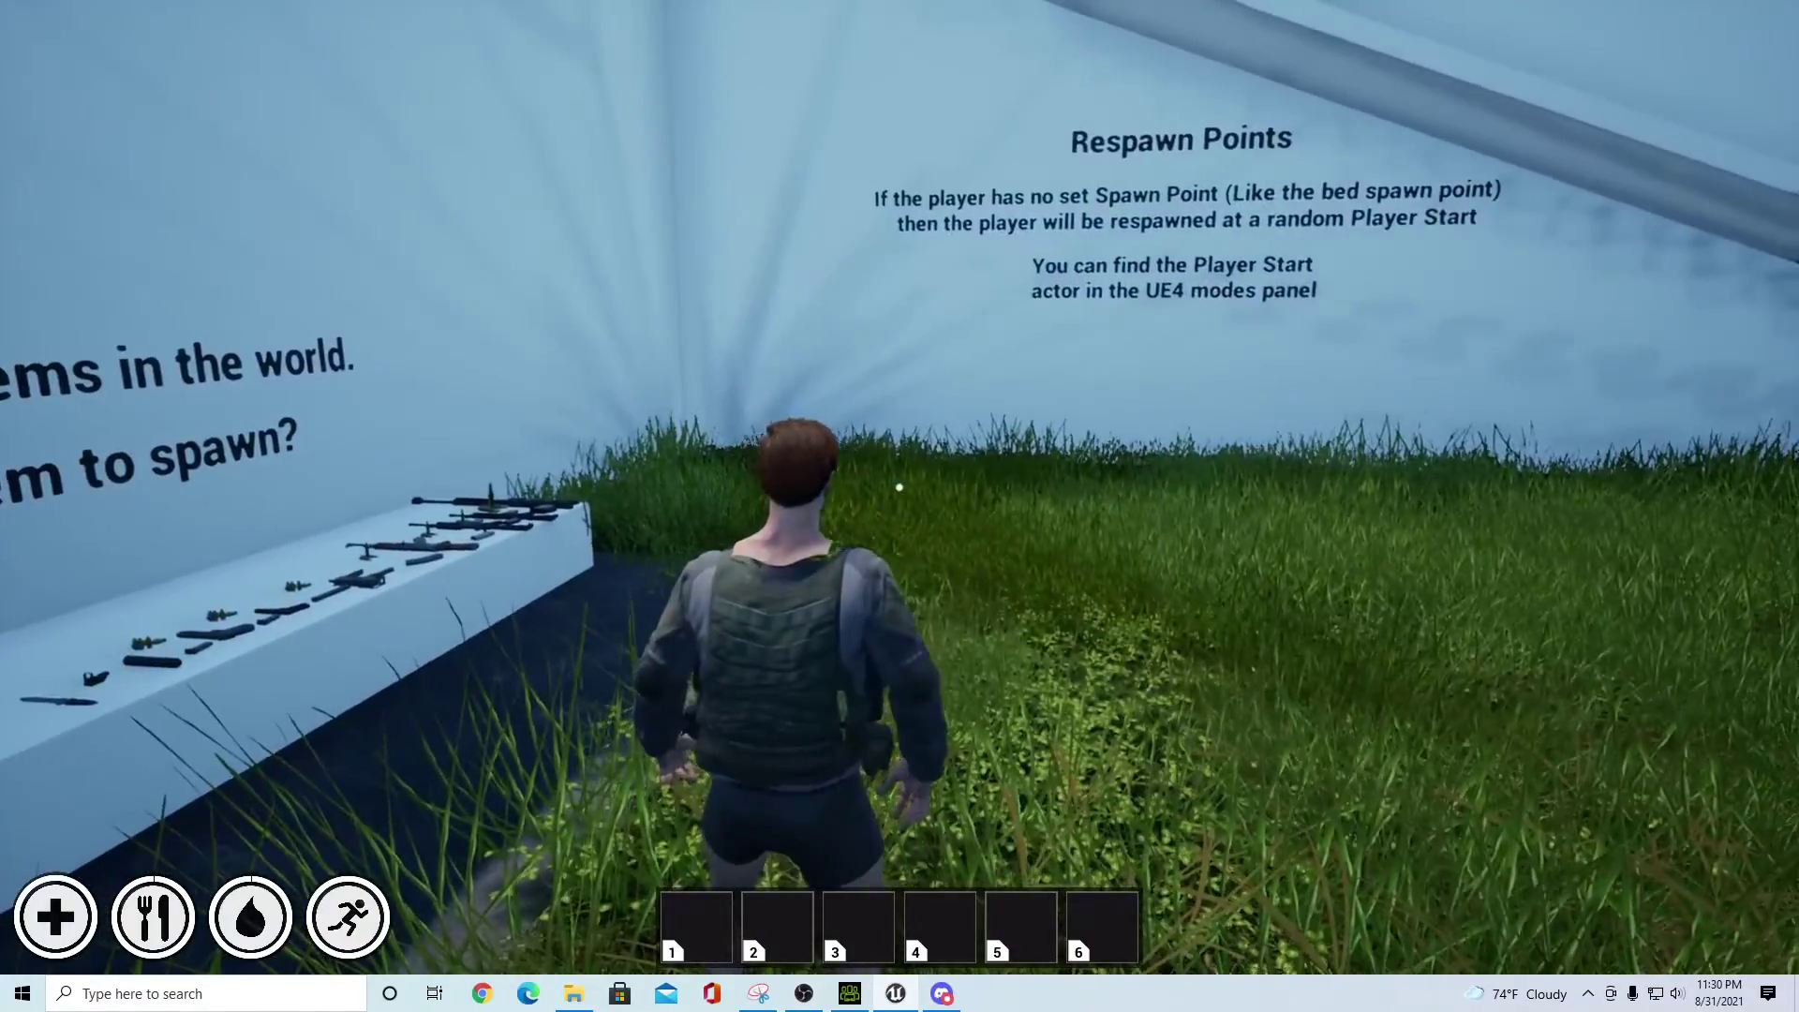
key("w")
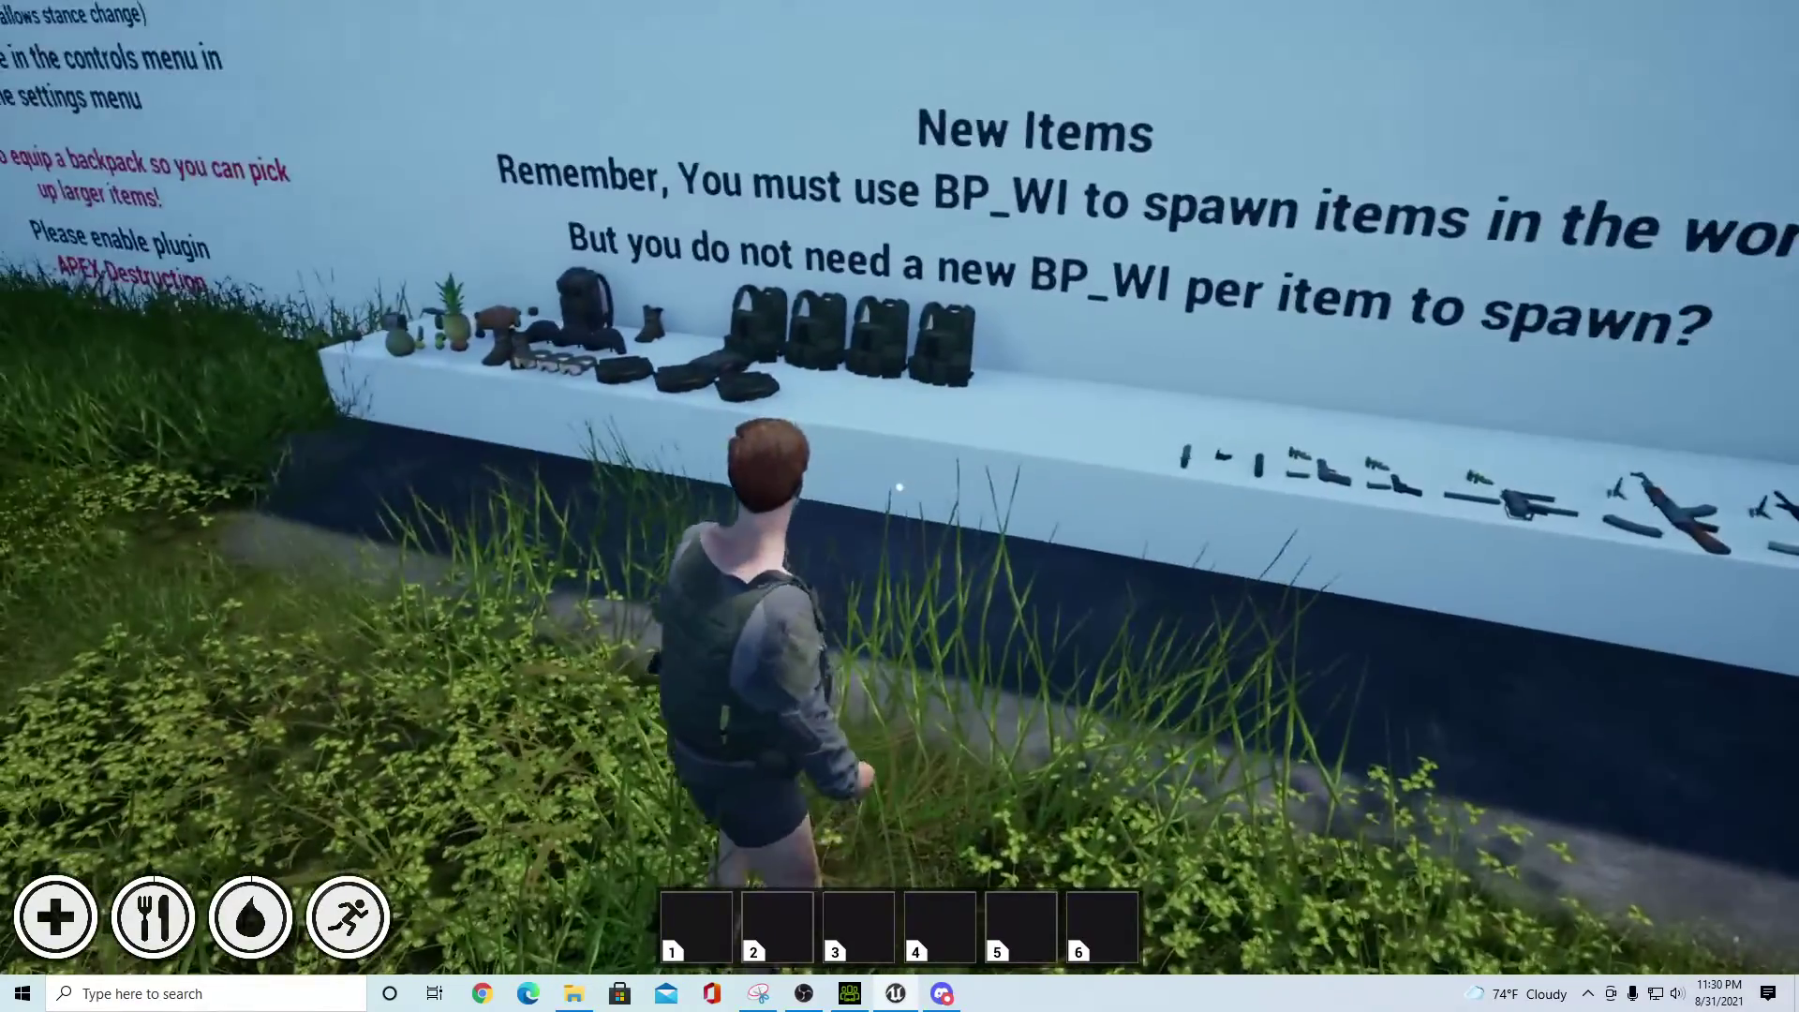
key("w")
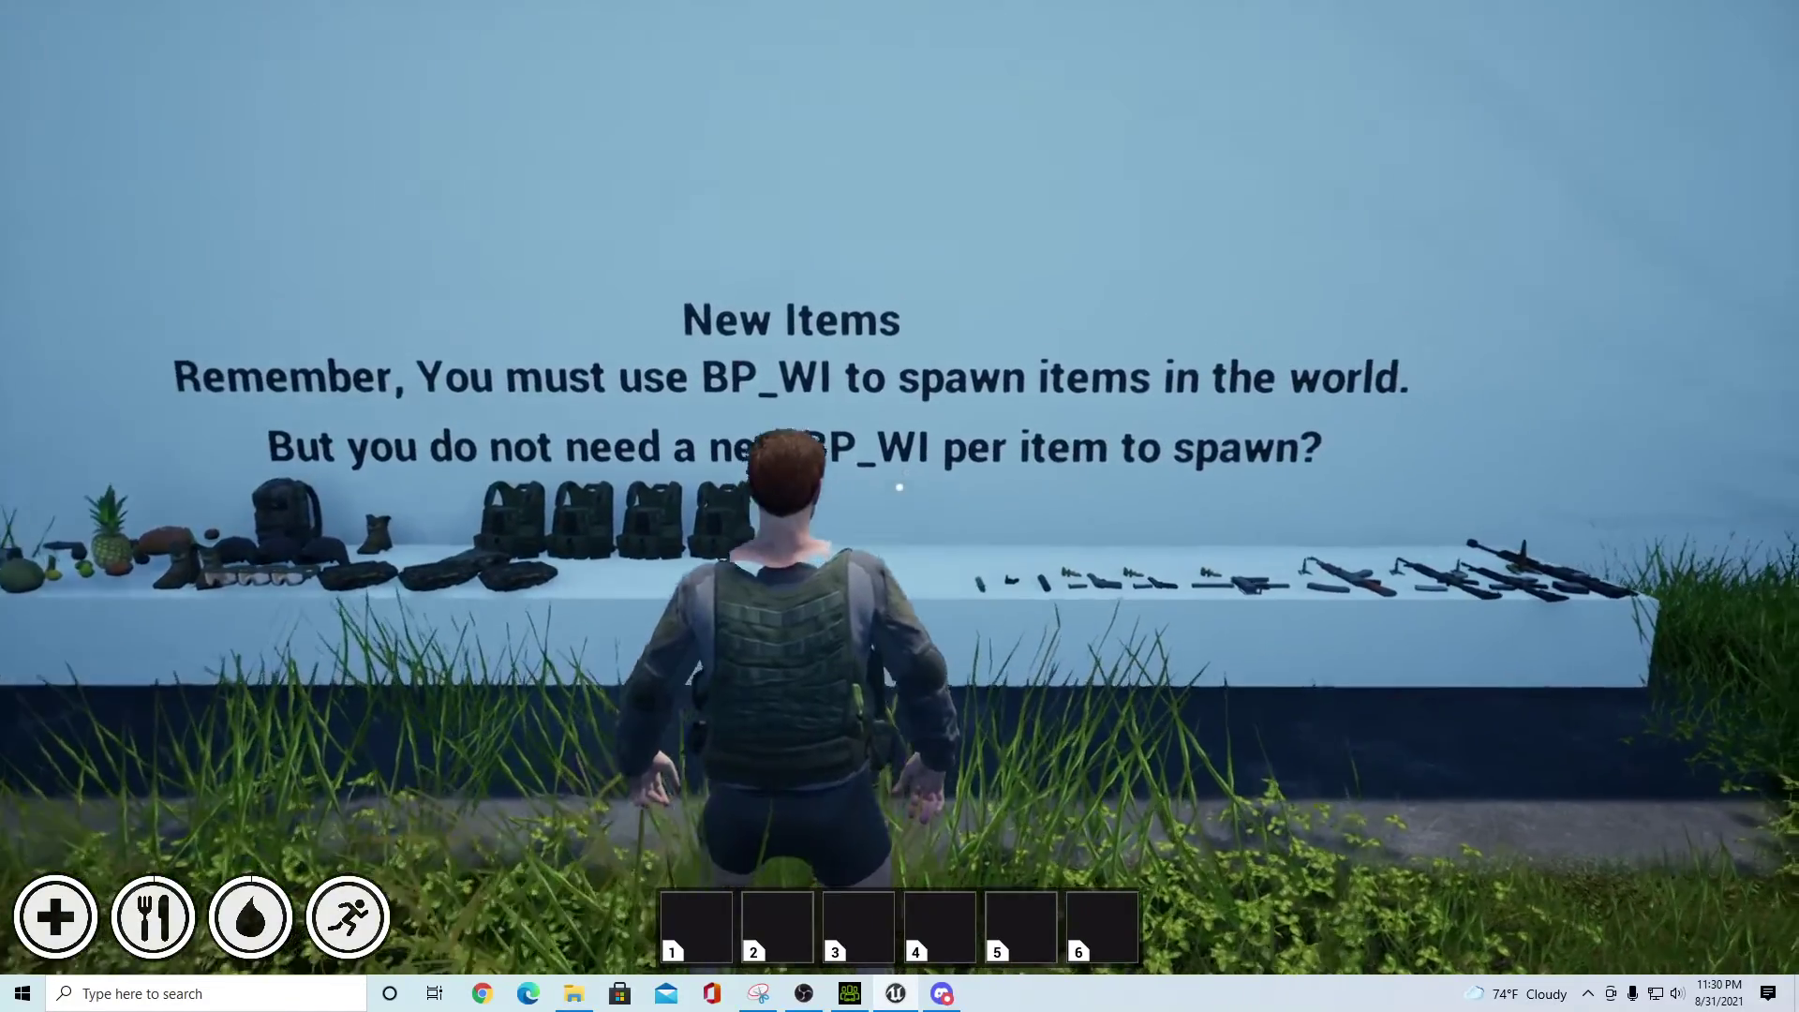
key("a")
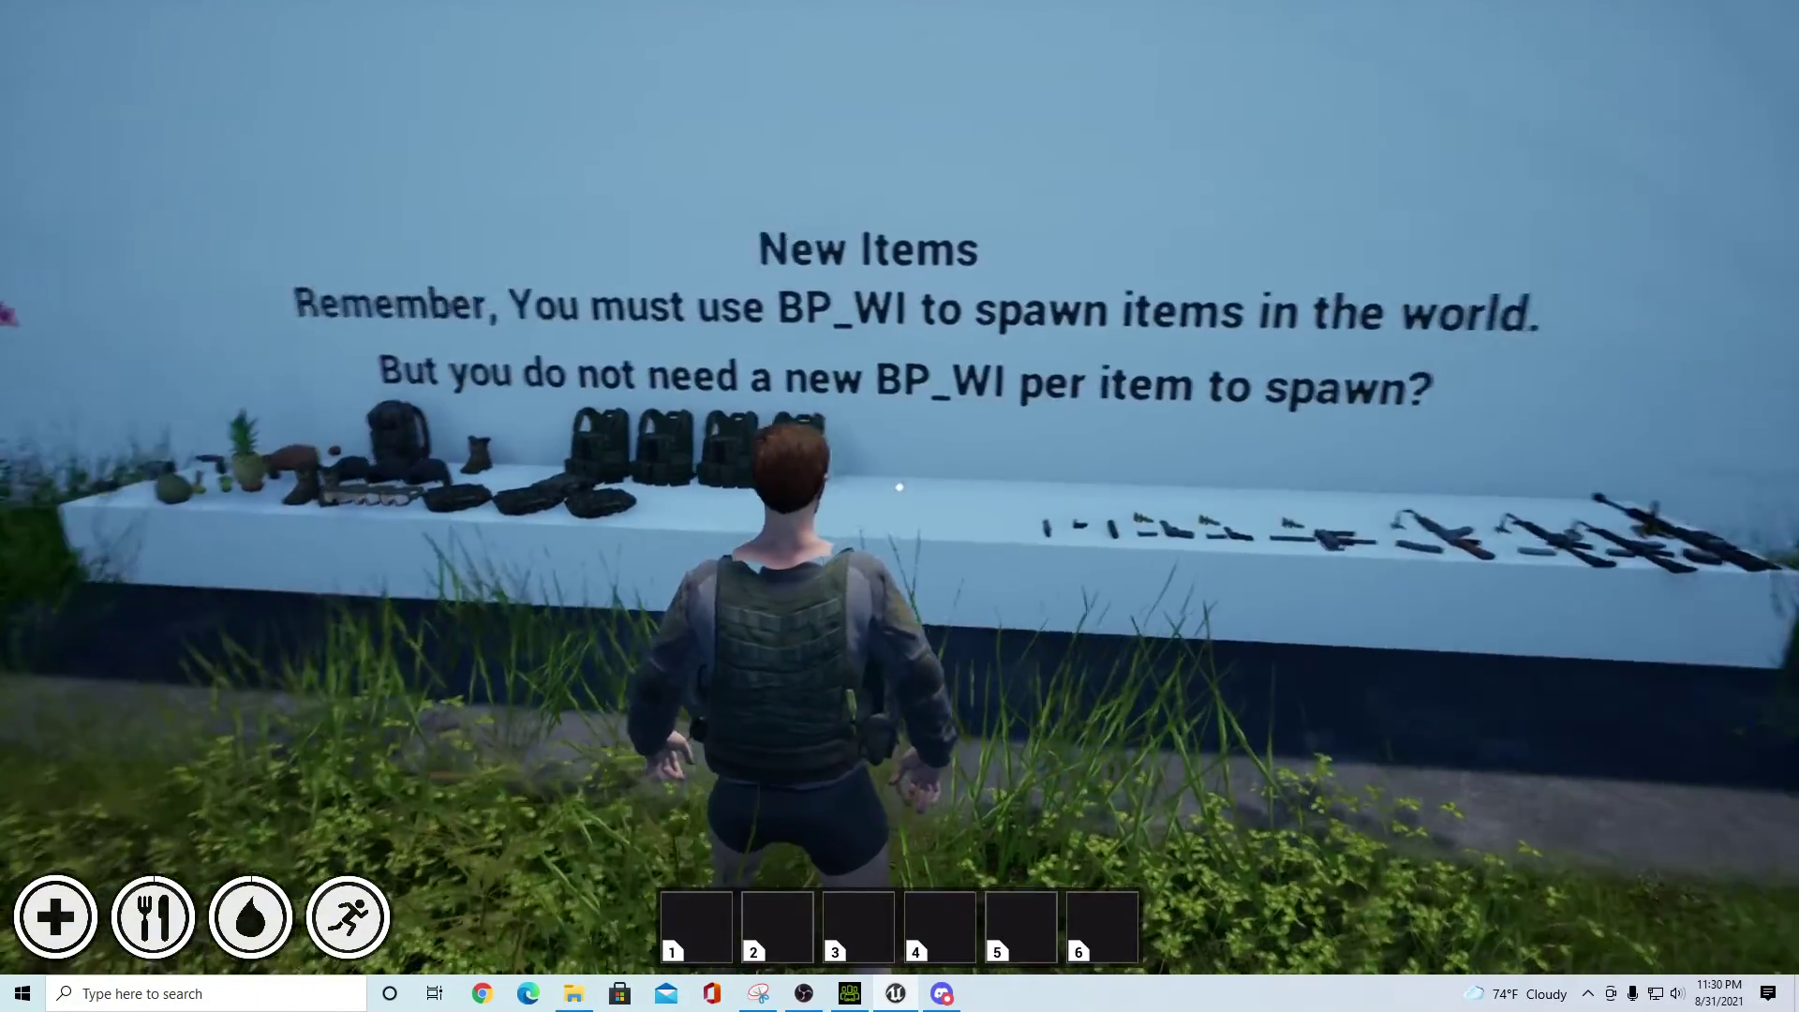
key("Tab")
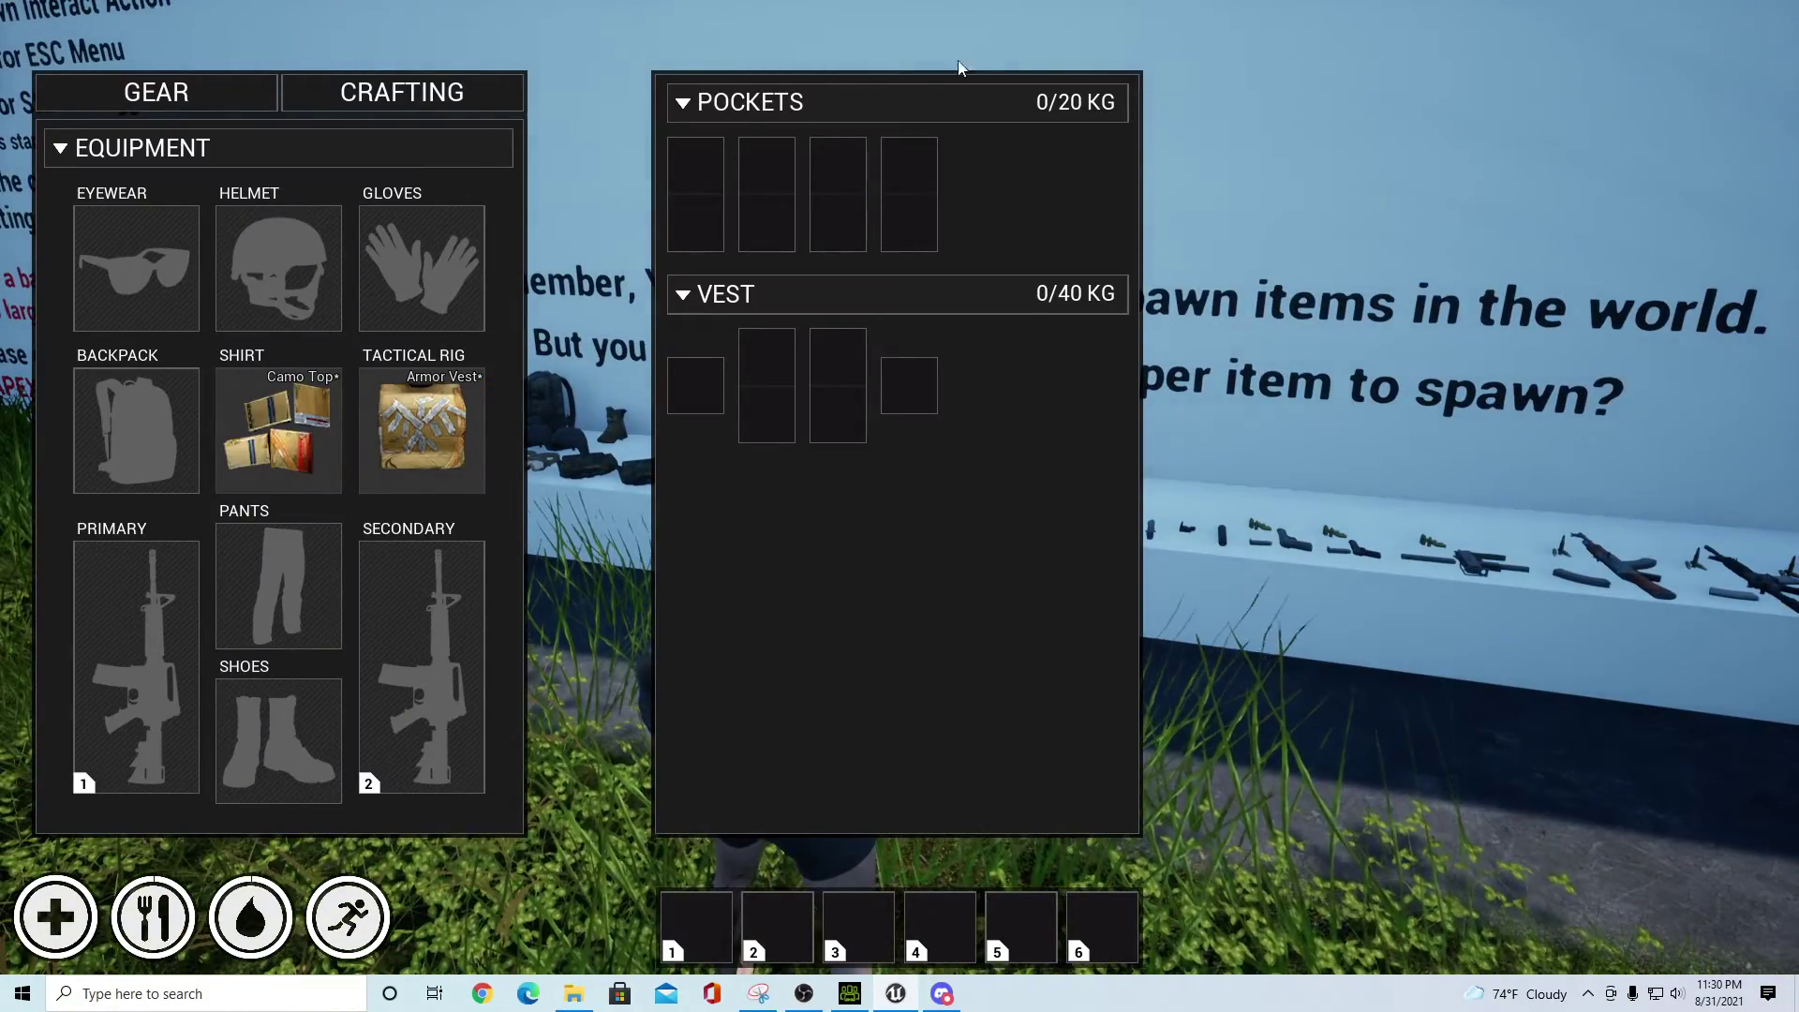
key("Tab")
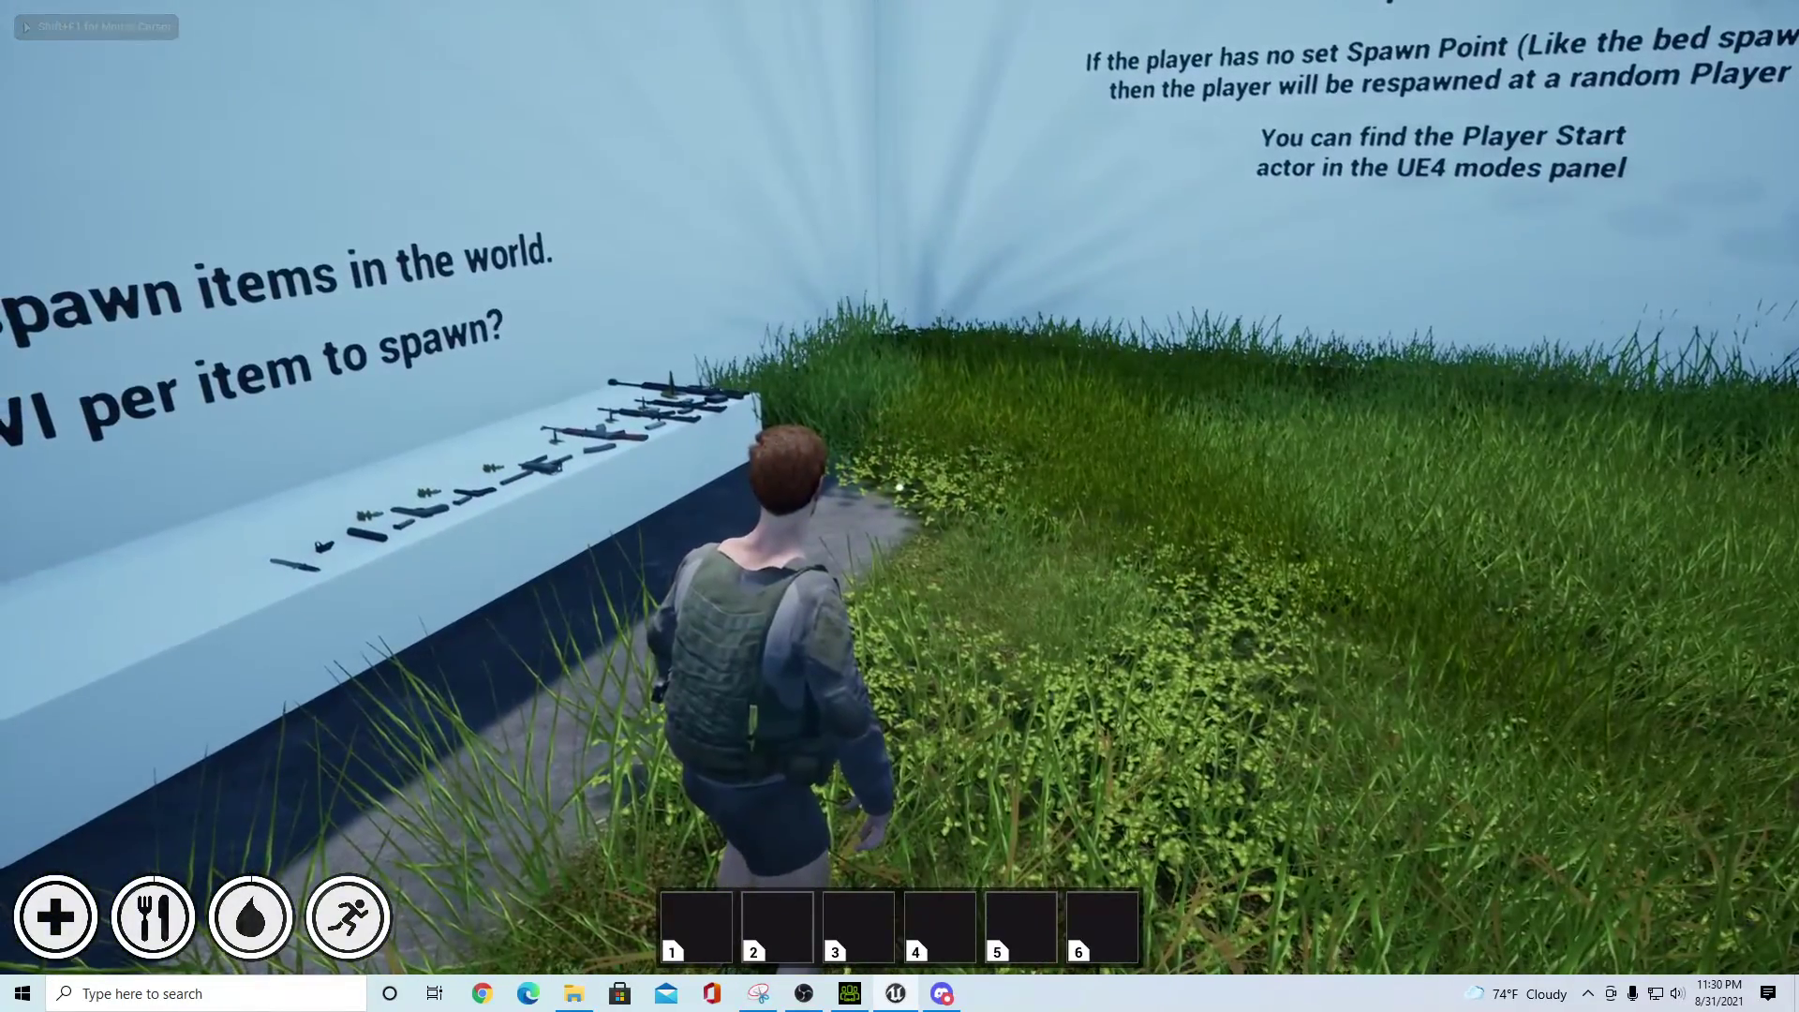
key("Escape")
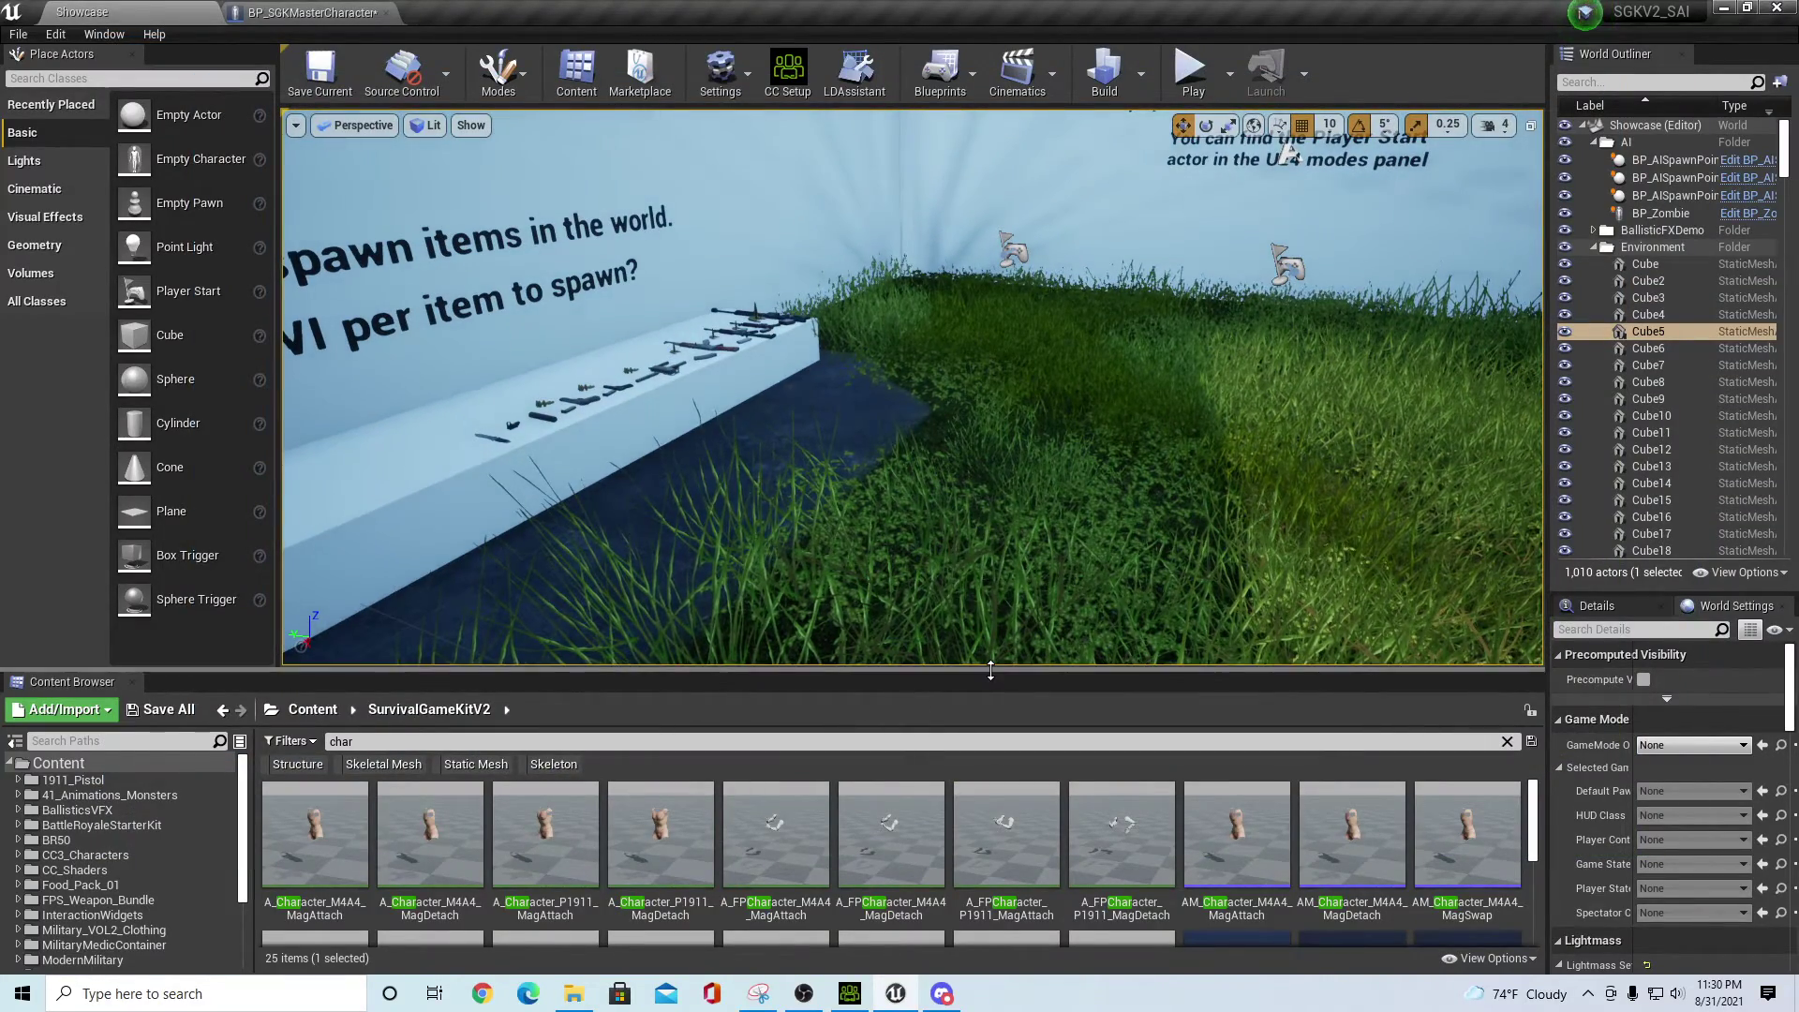
- Enlarge the Content Browser with smaller thumbnails and open the BP_SGKMasterCharacter blueprint
left_click_drag(990, 671, 1011, 507)
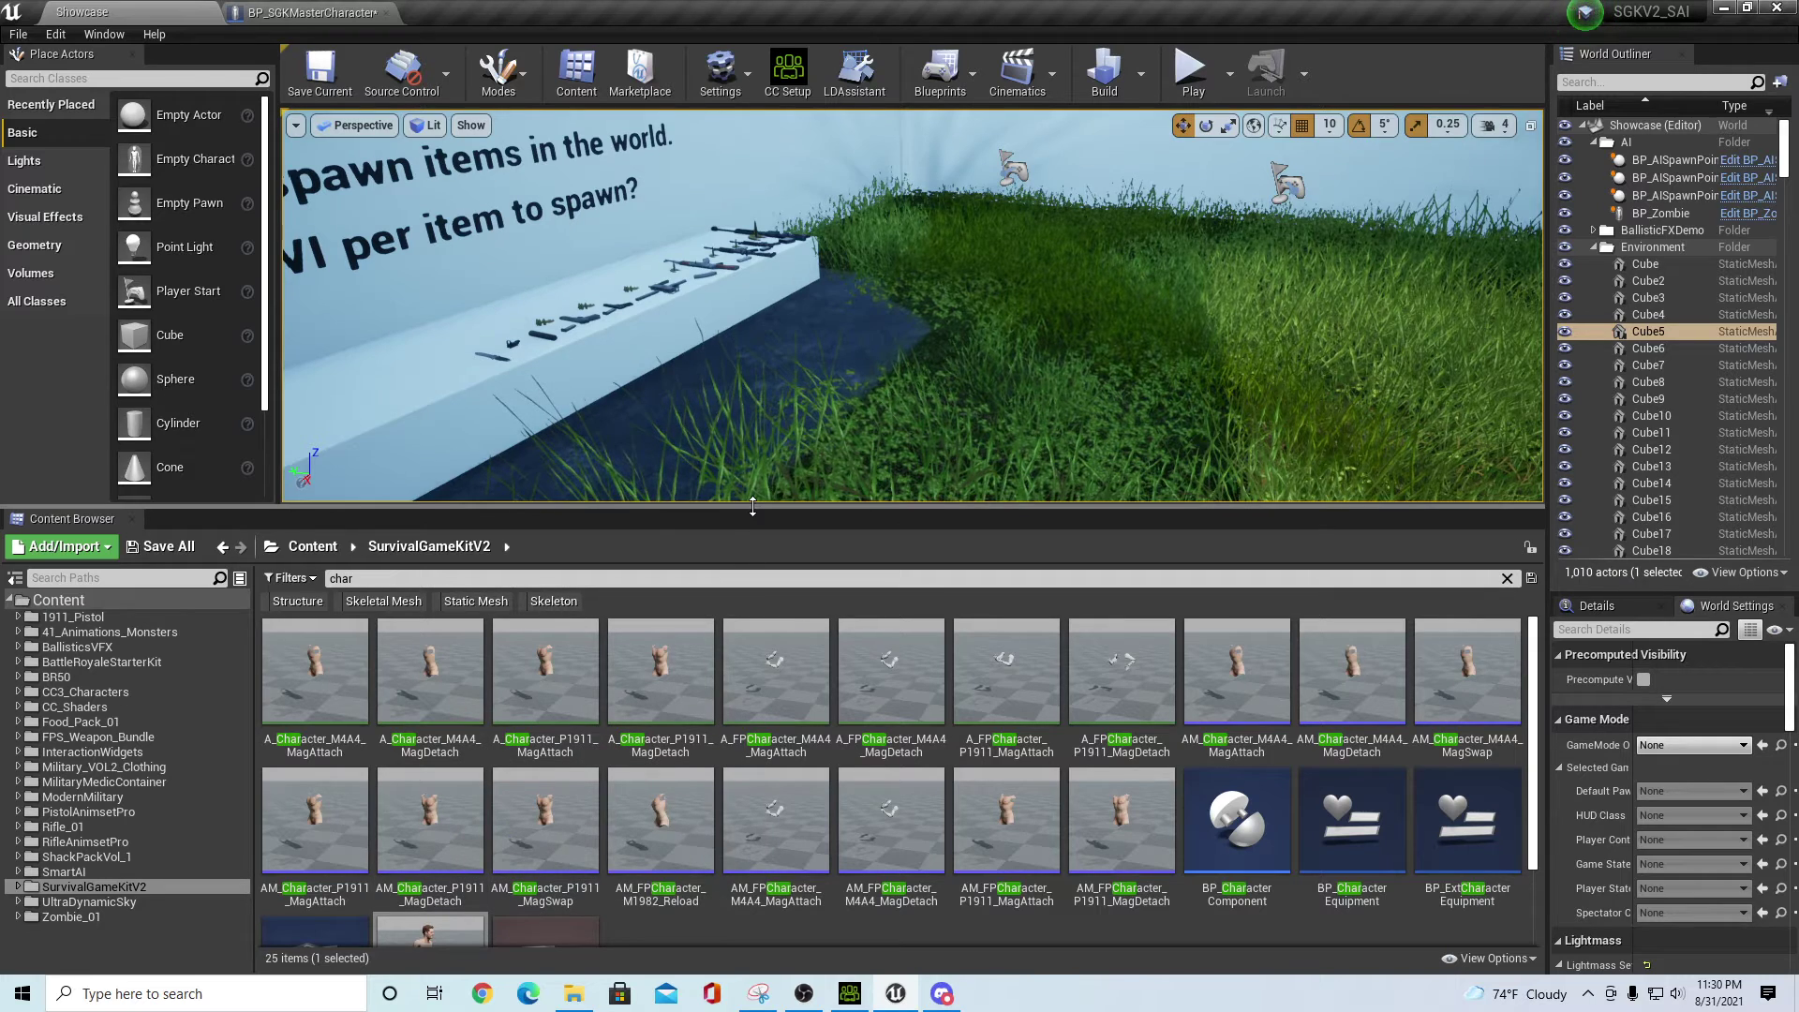
left_click_drag(753, 507, 755, 427)
left_click(1490, 961)
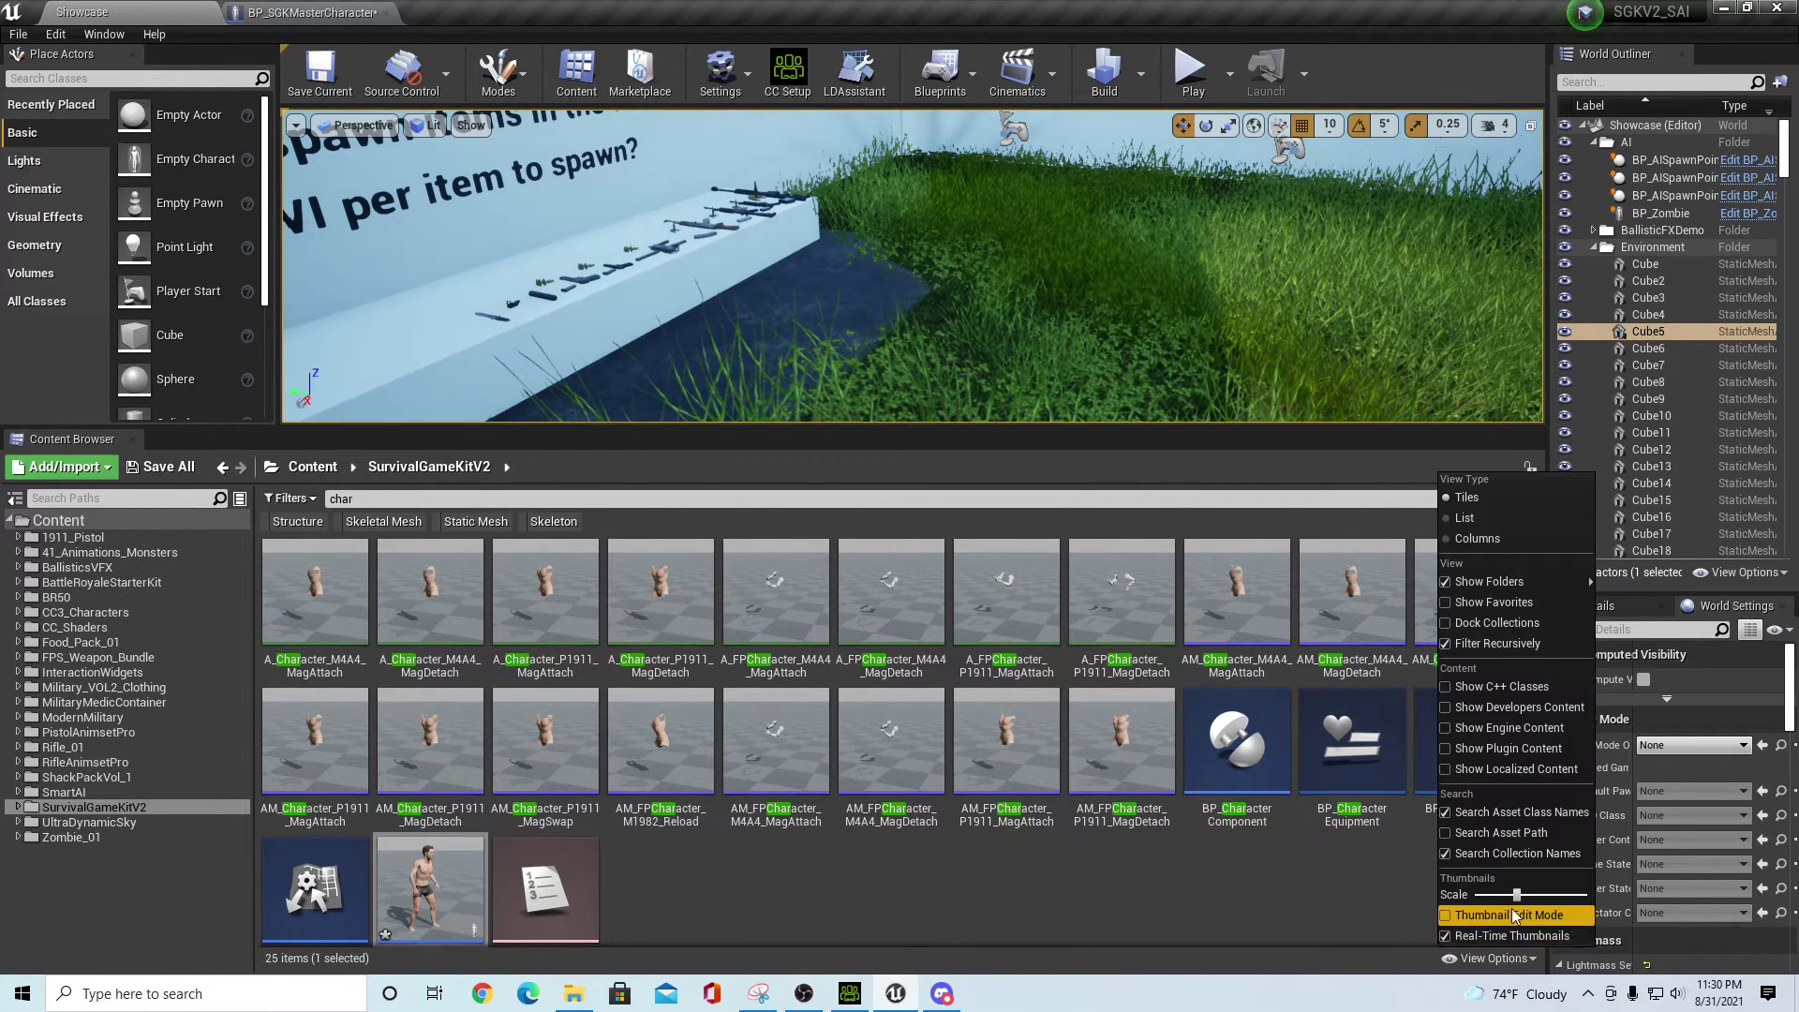
left_click_drag(1537, 896, 1511, 897)
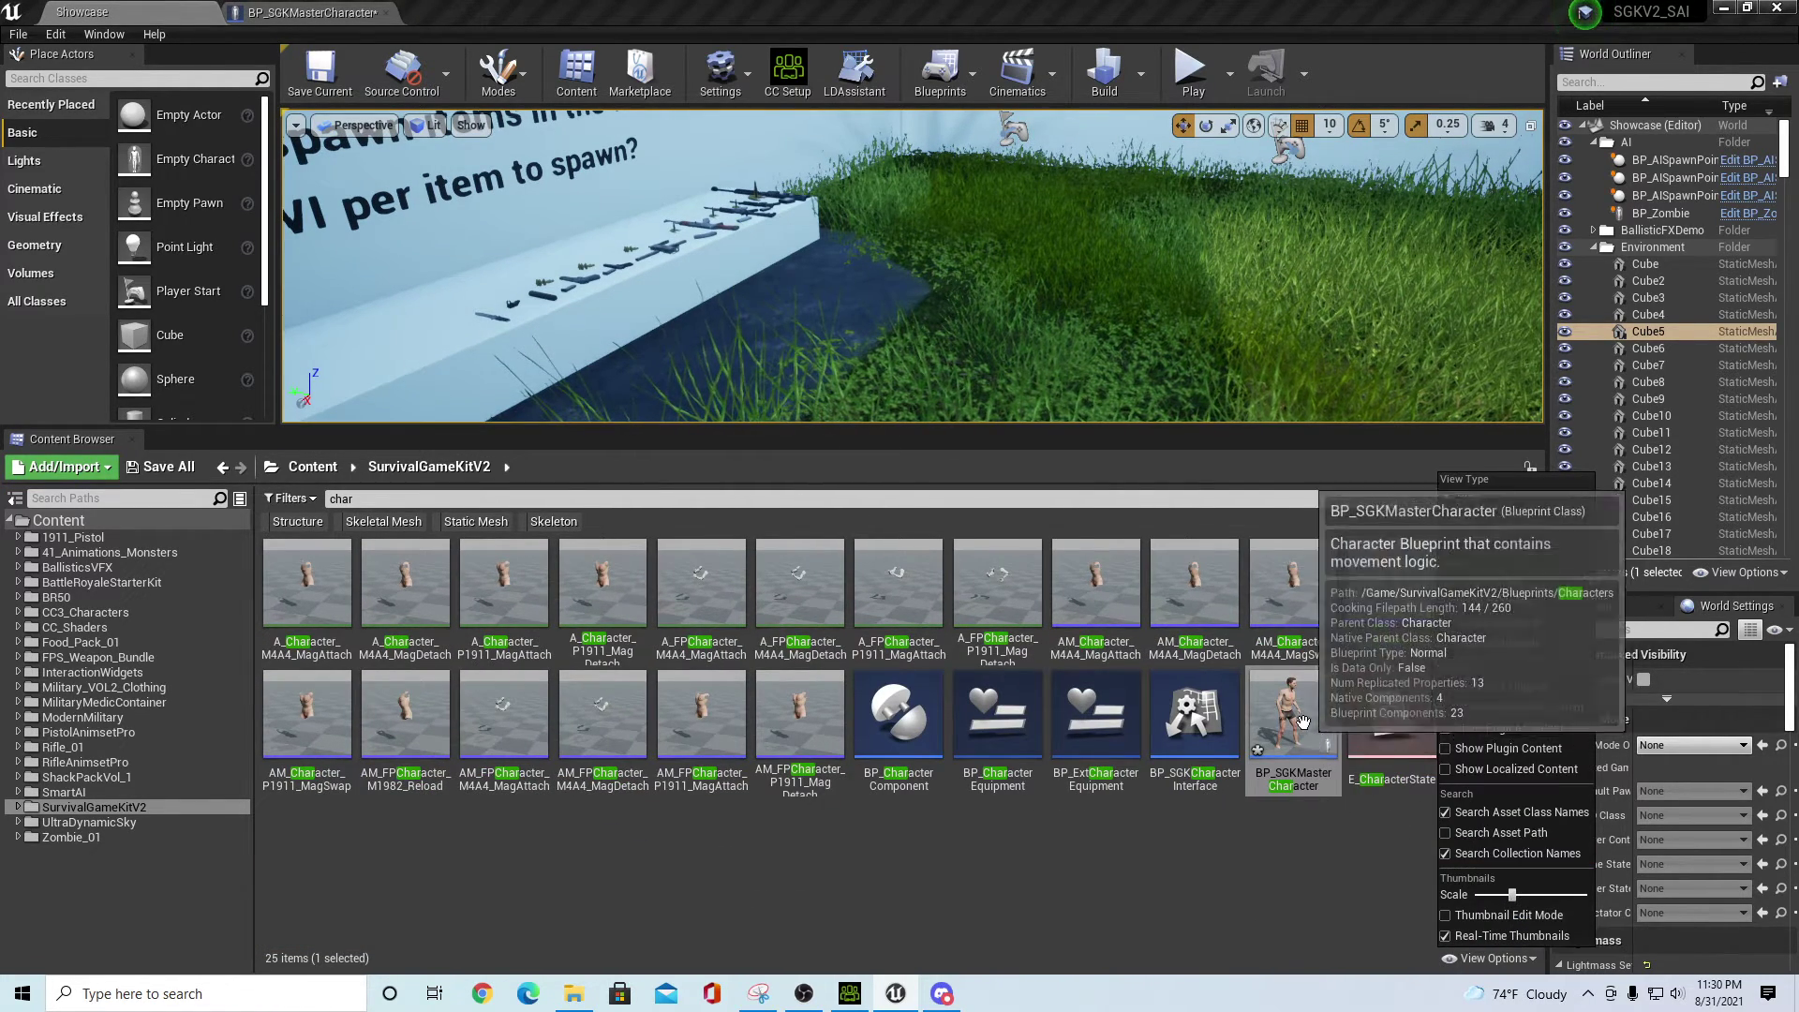
double_click(1306, 750)
- Set the Torso component's skeletal mesh to Vest_With_Scarf and compile the blueprint
left_click(86, 333)
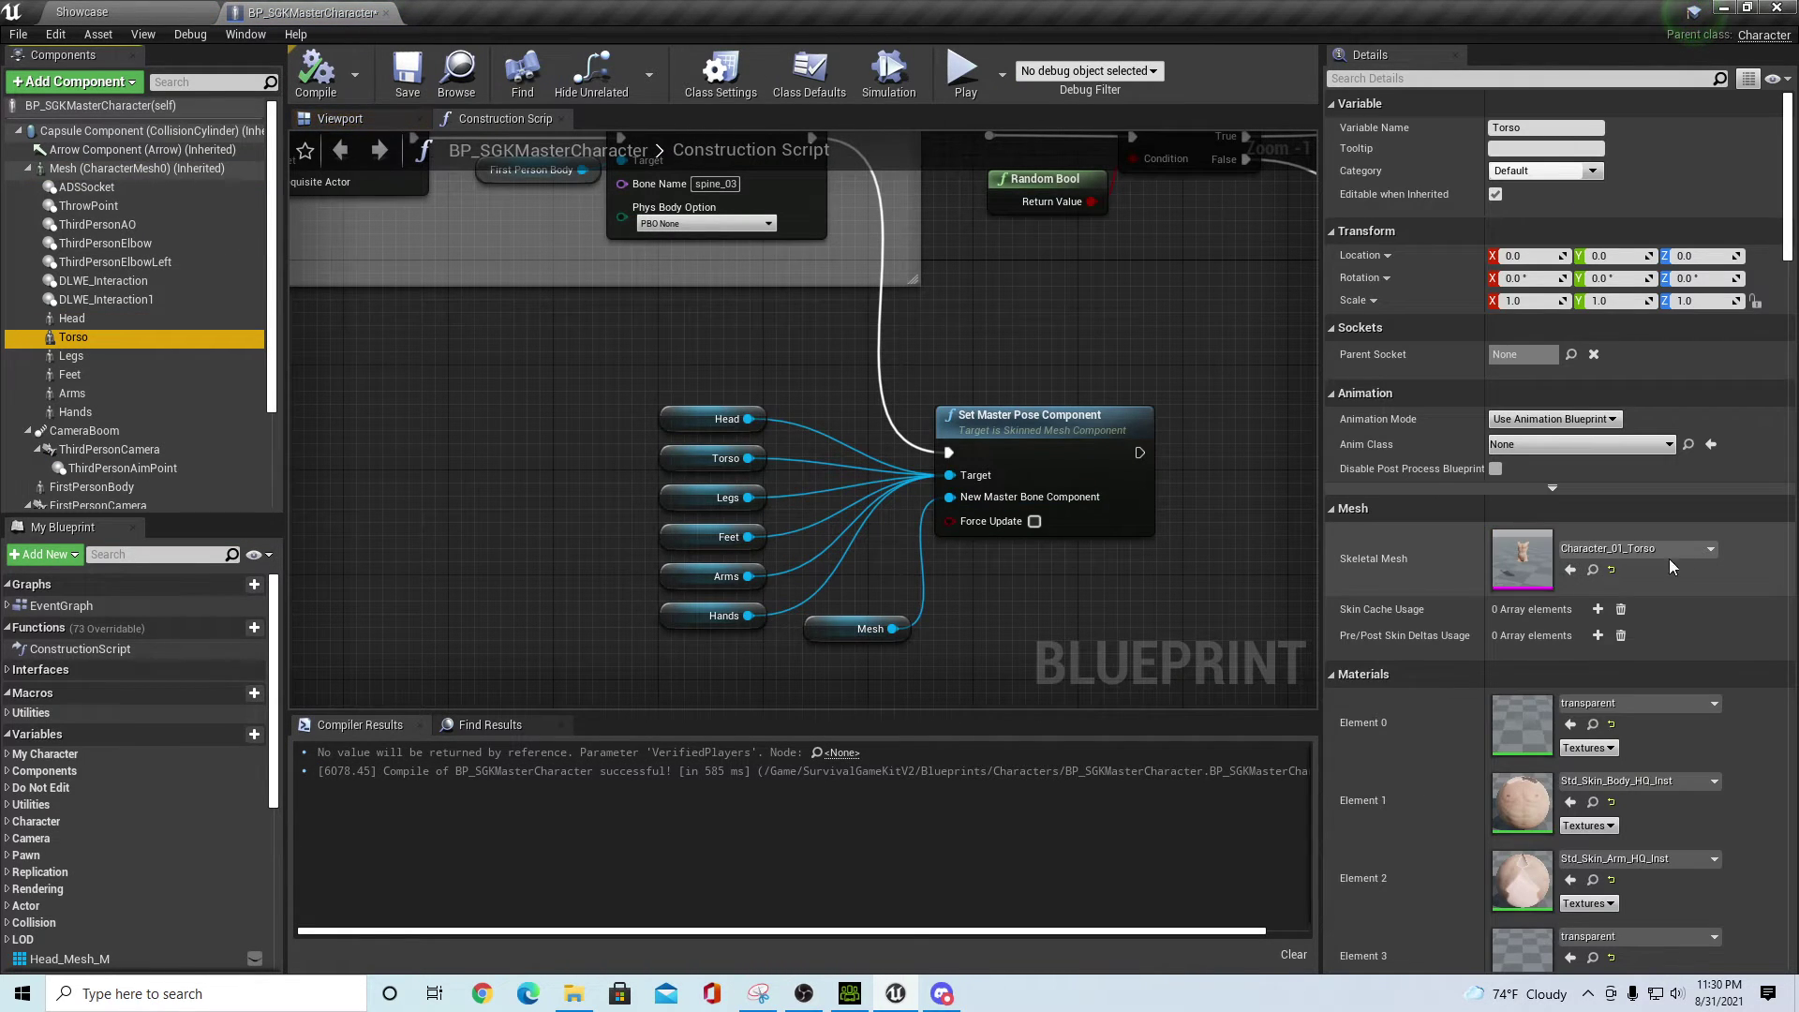
left_click(1711, 550)
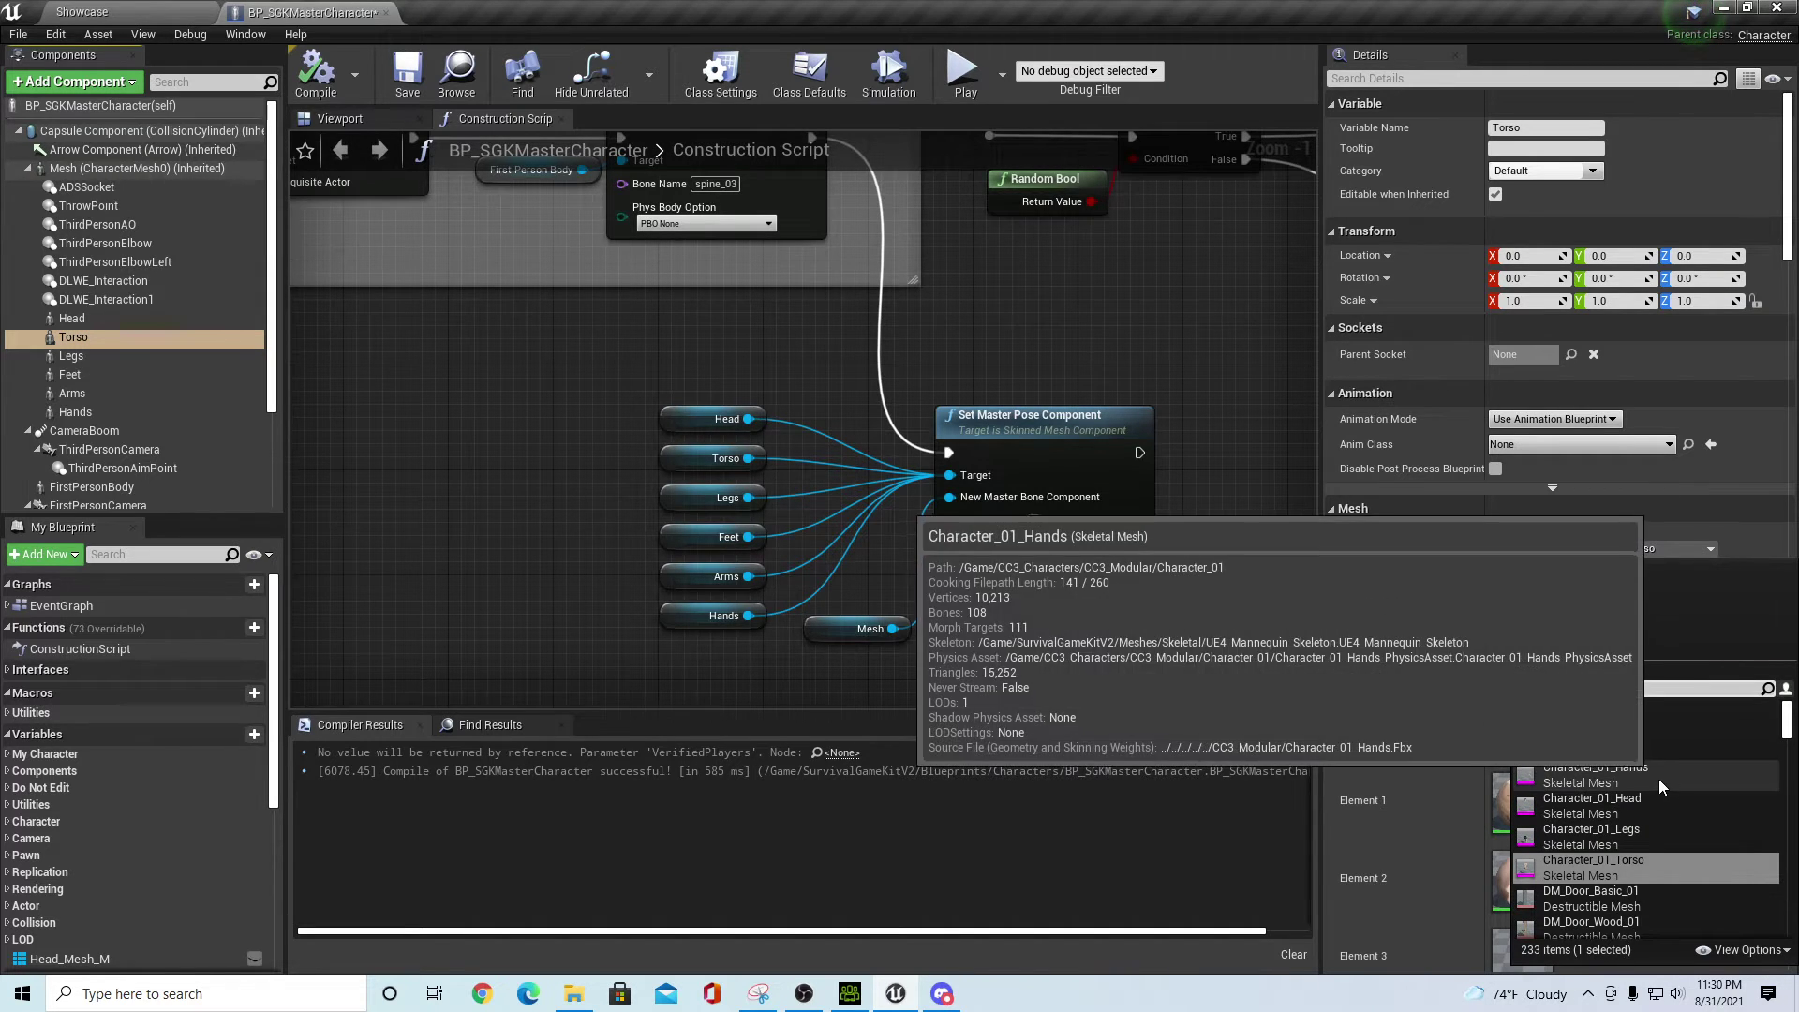
type("ves")
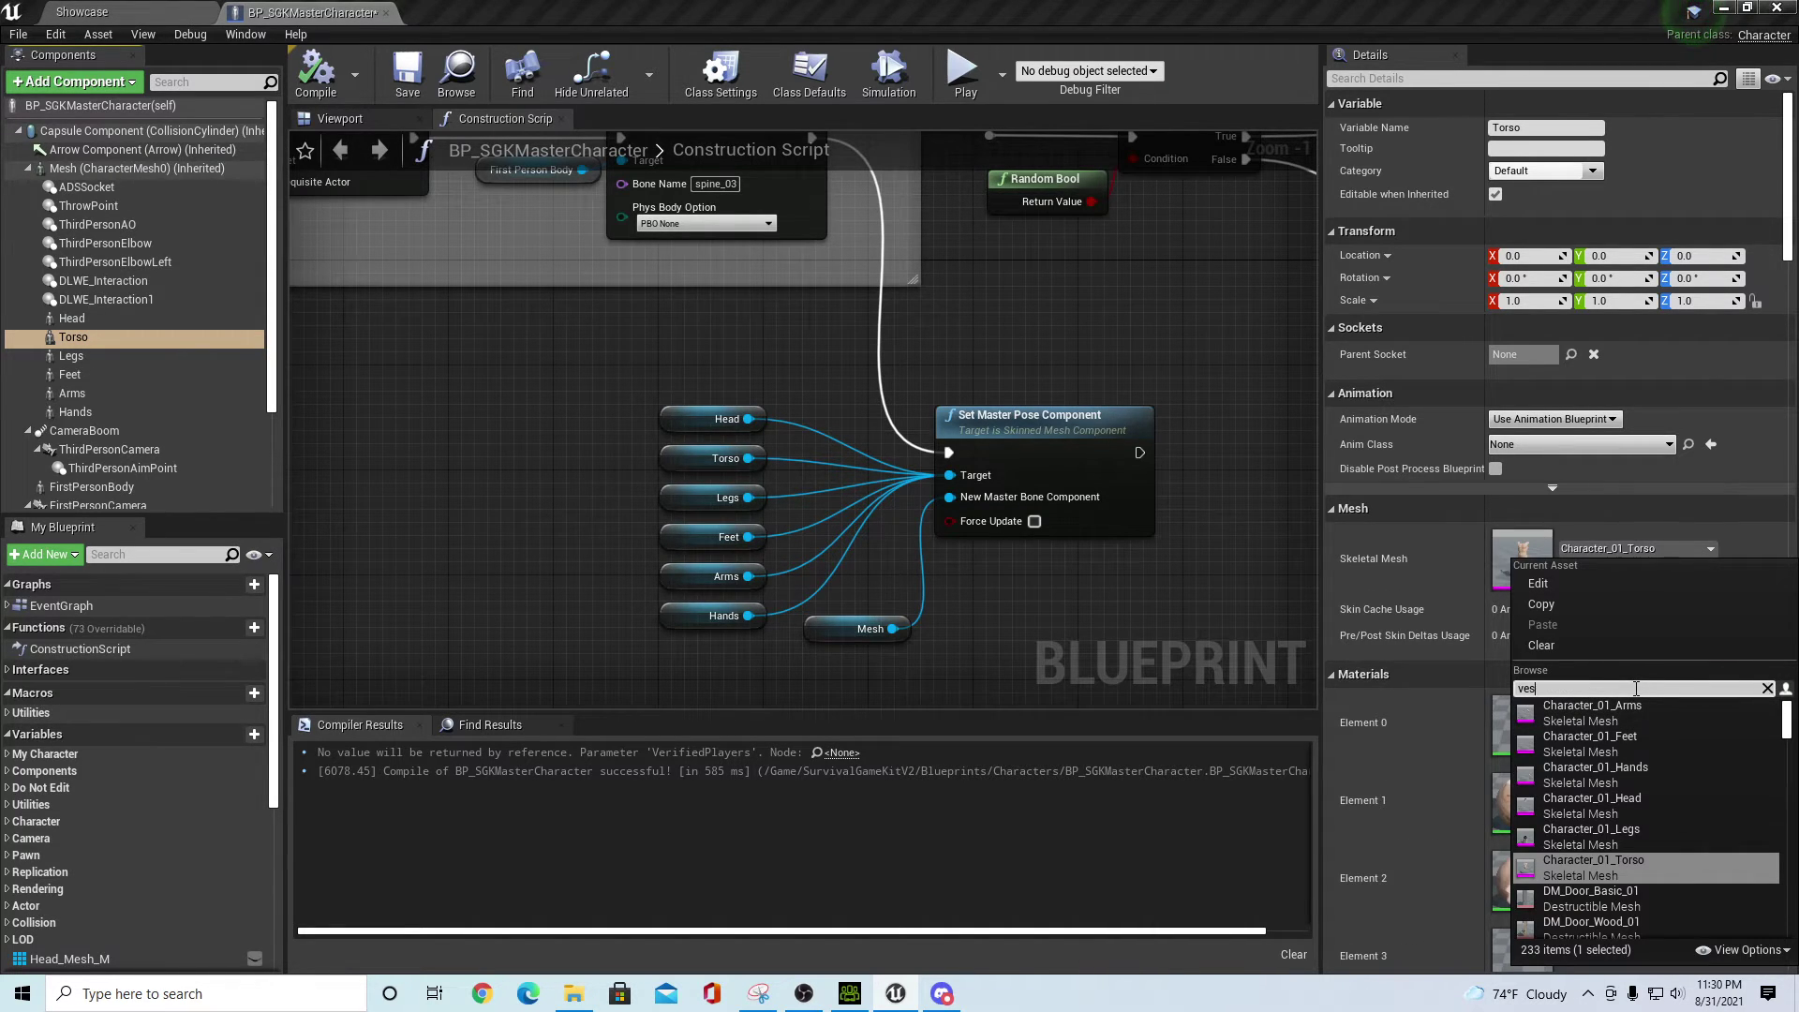
type("t")
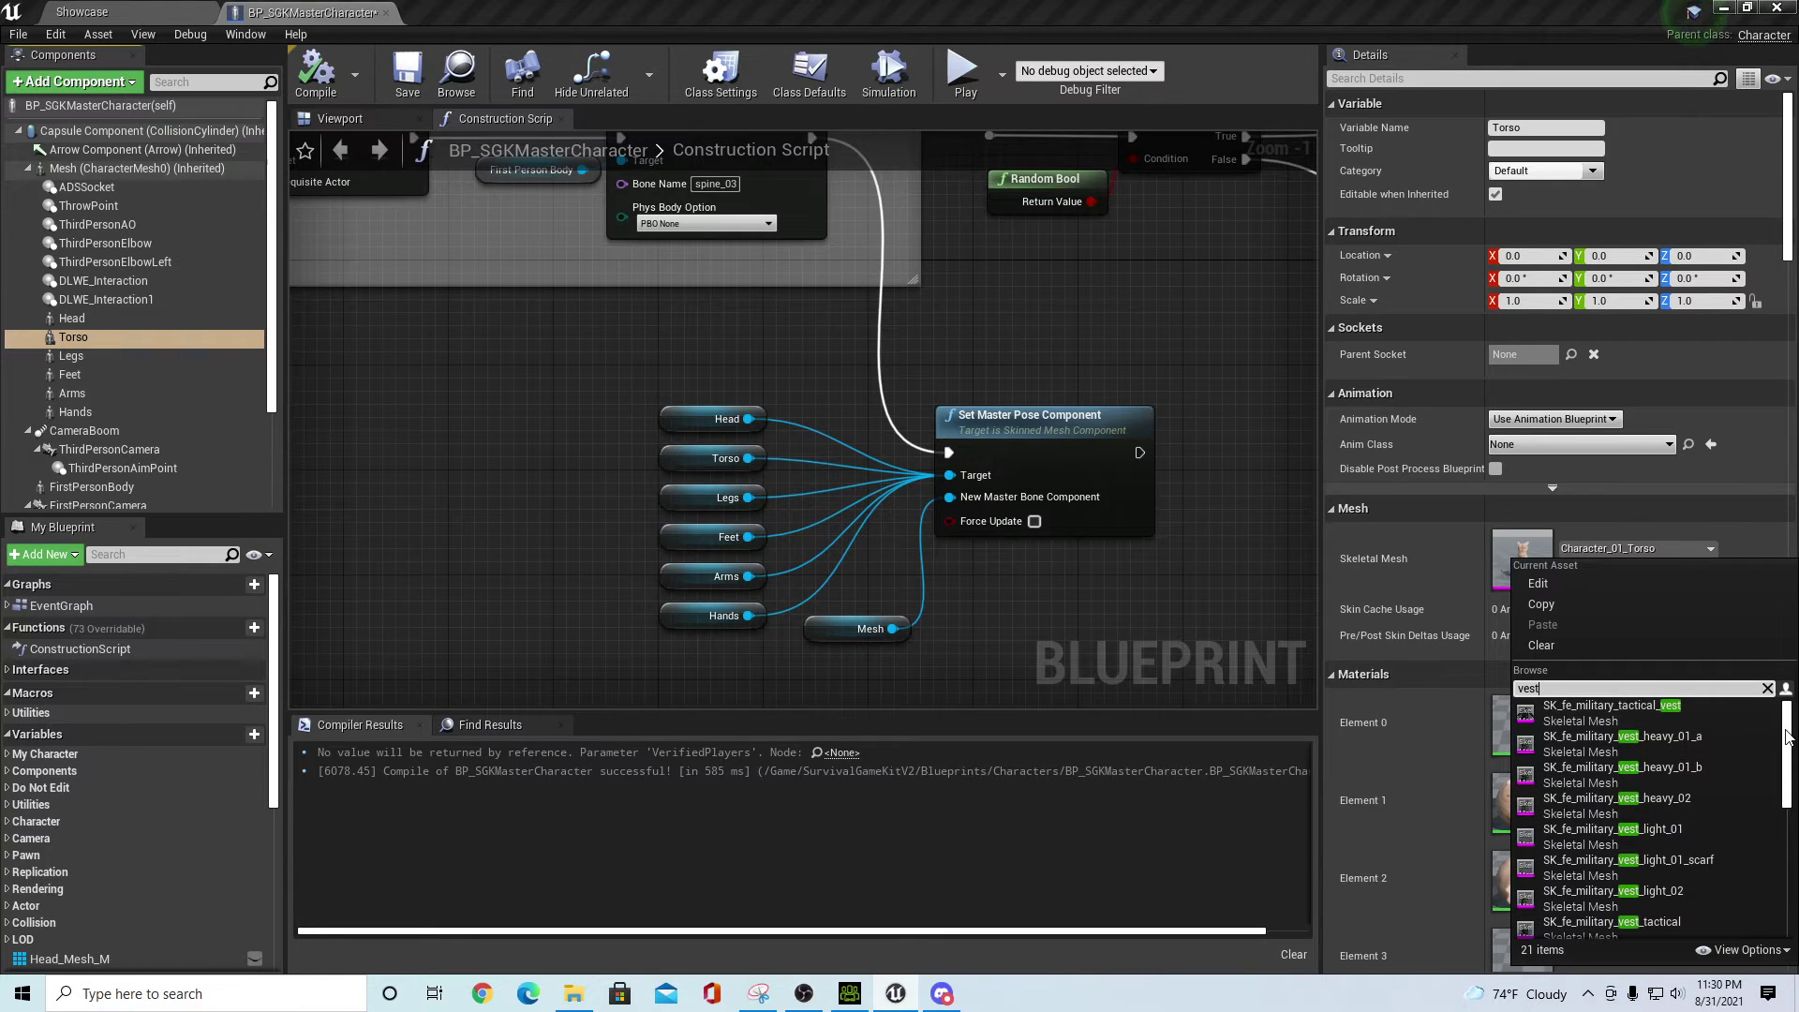
scroll(1786, 738, "down", 5)
left_click(1659, 921)
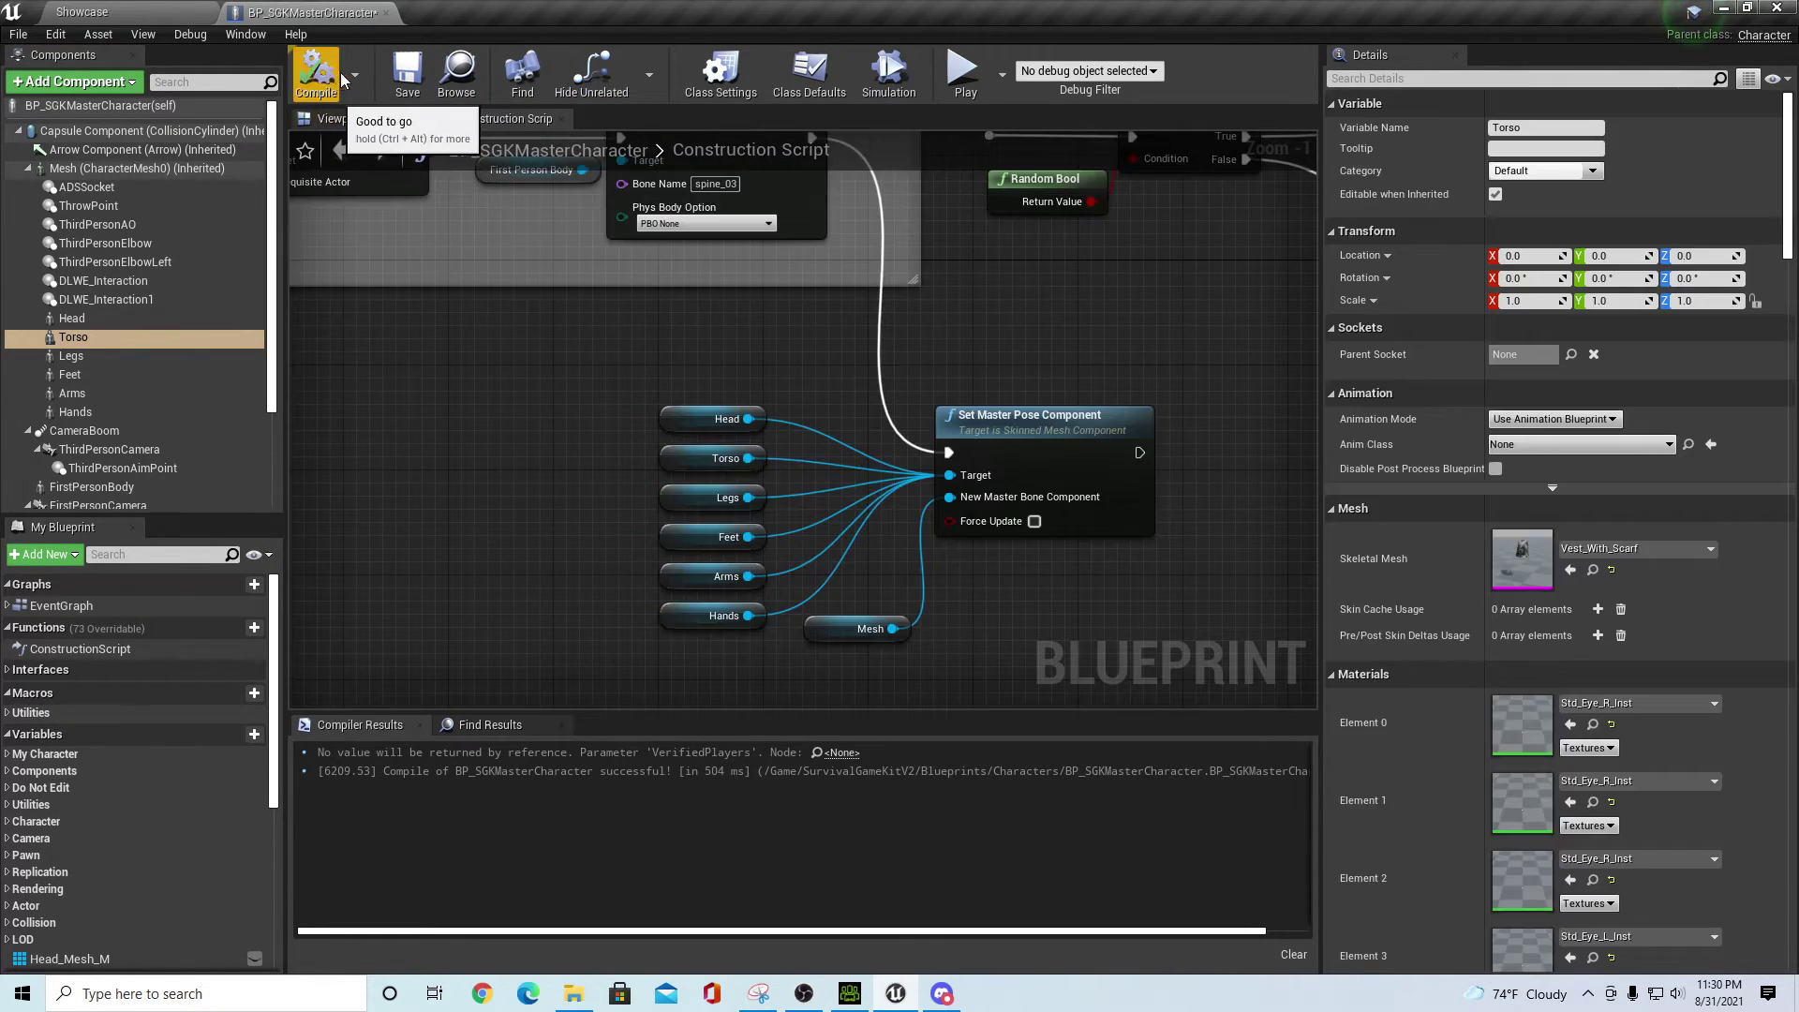
- Inspect the vest on the character in the blueprint viewport and in a short play test, walking forward before stopping the preview
left_click(332, 119)
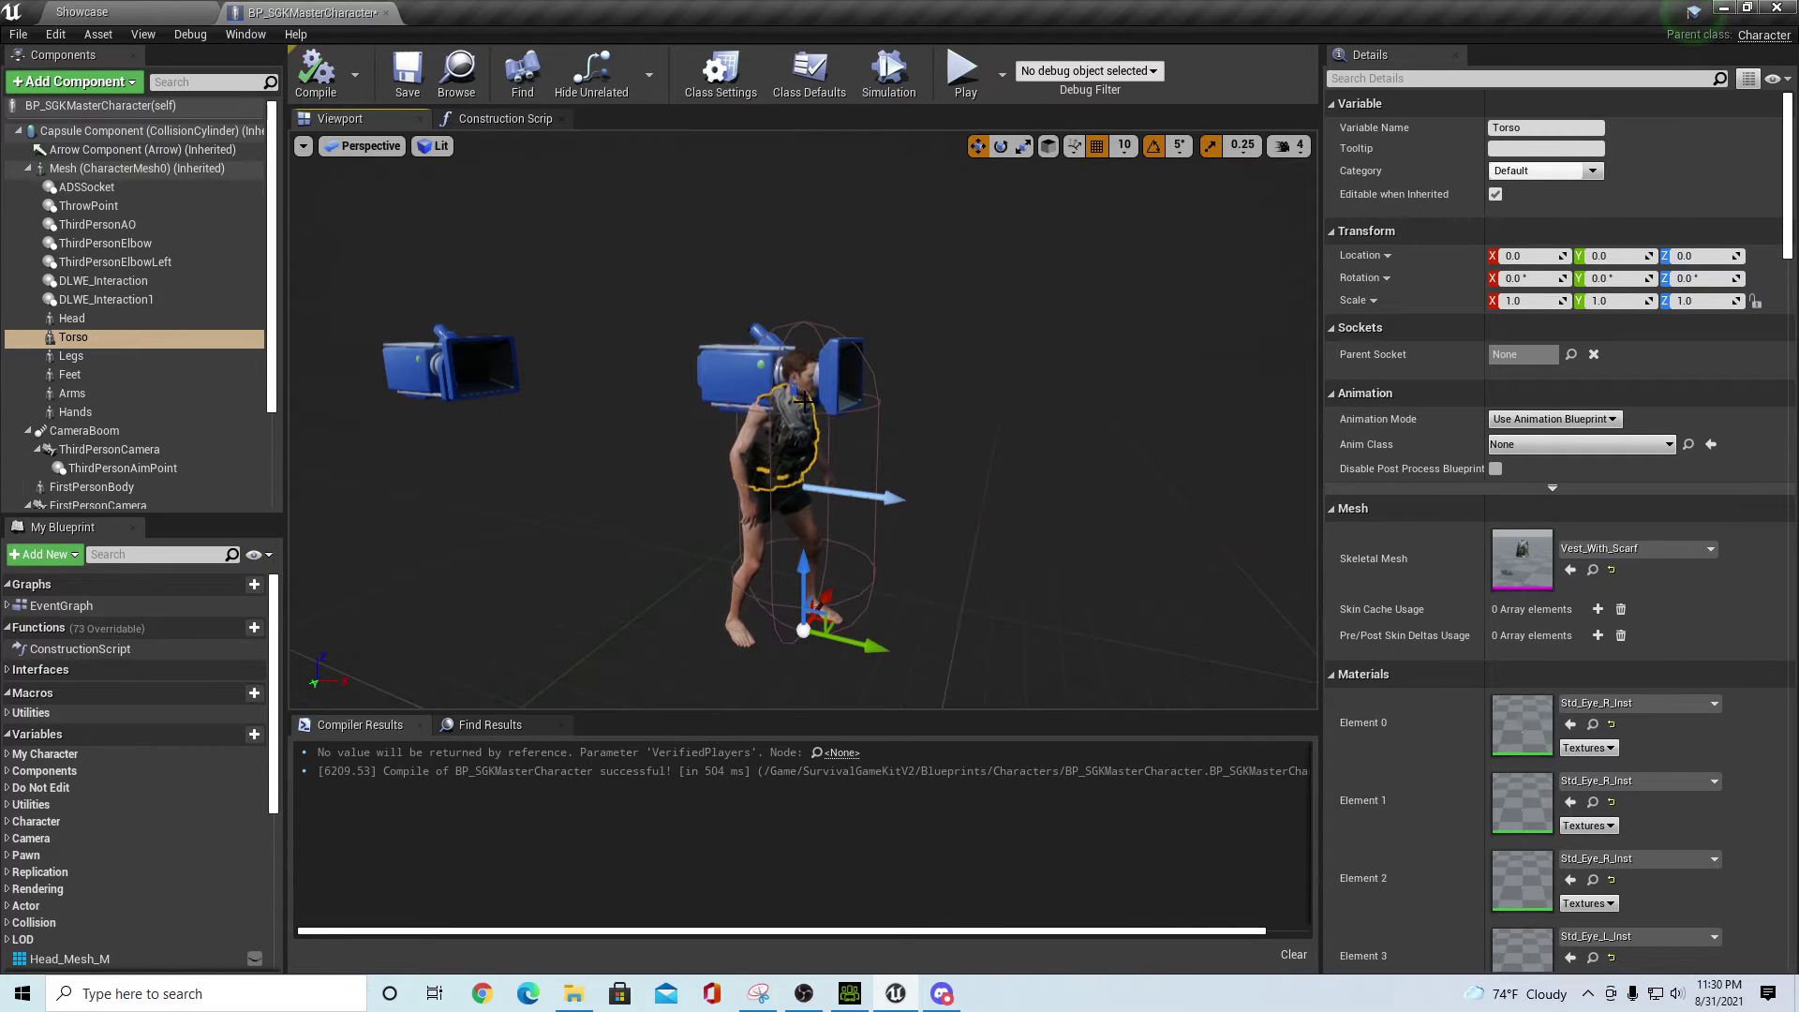
scroll(790, 413, "up", 5)
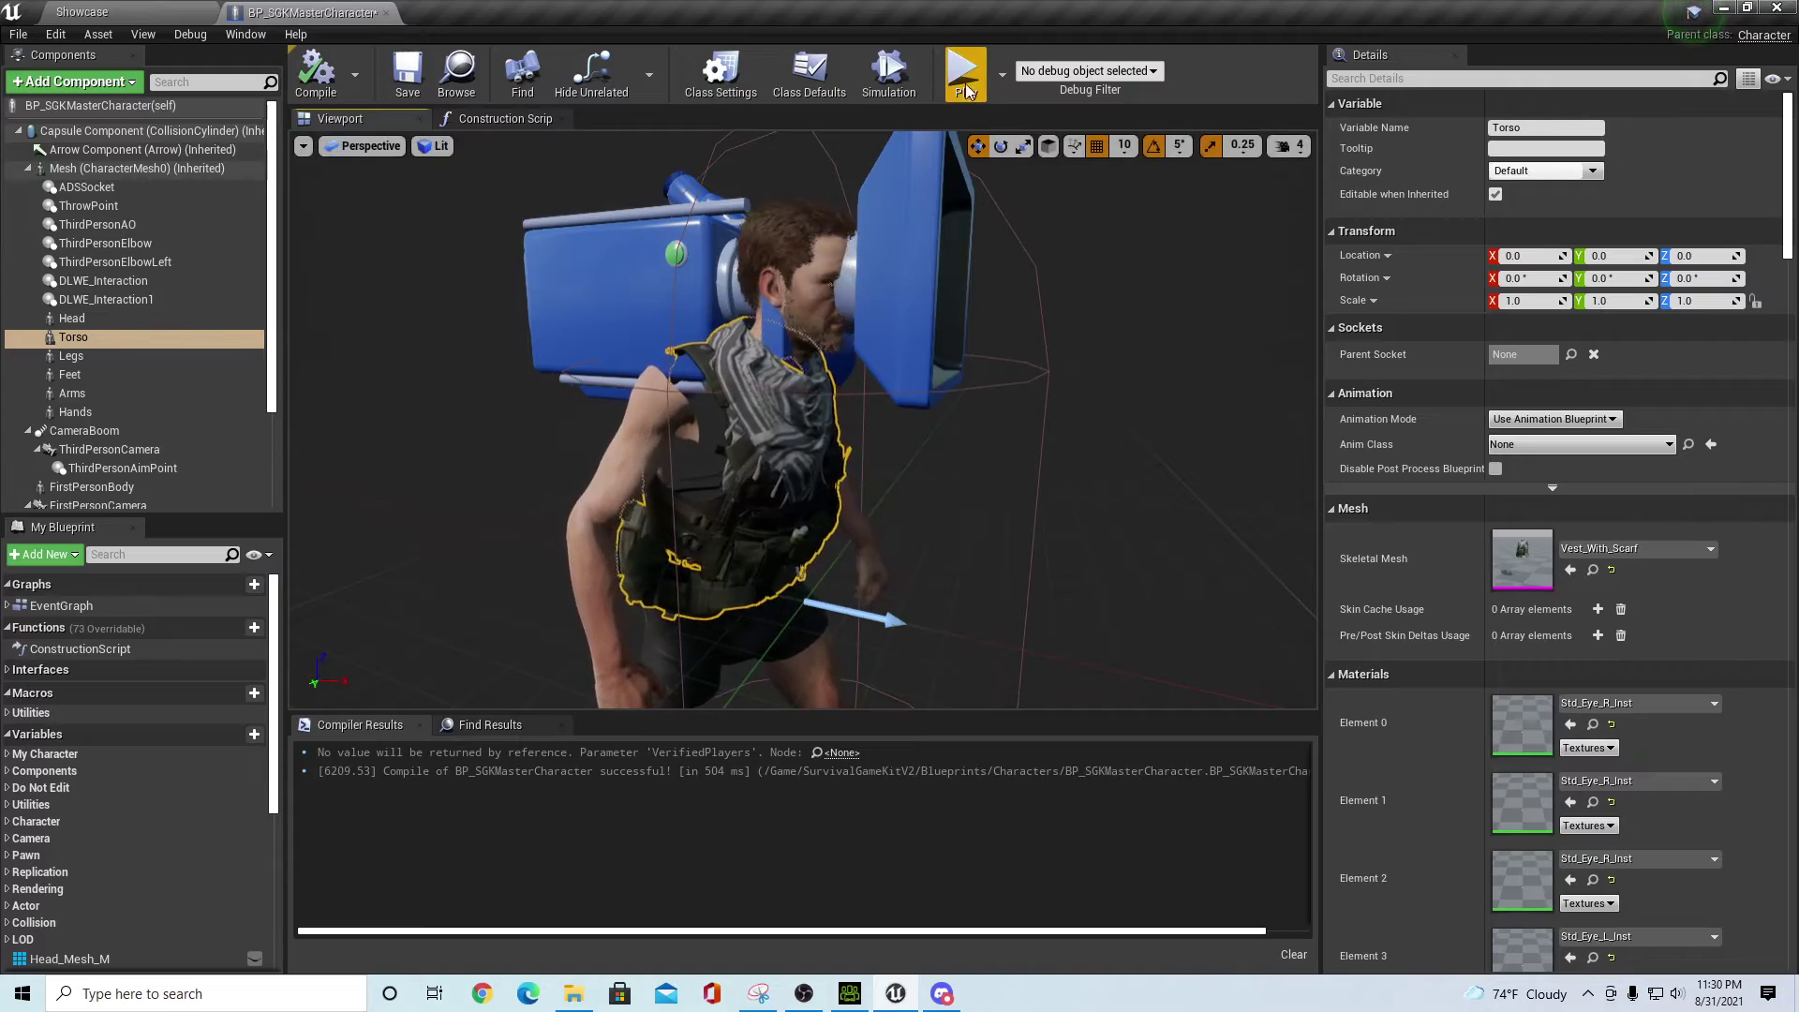
key("alt+p")
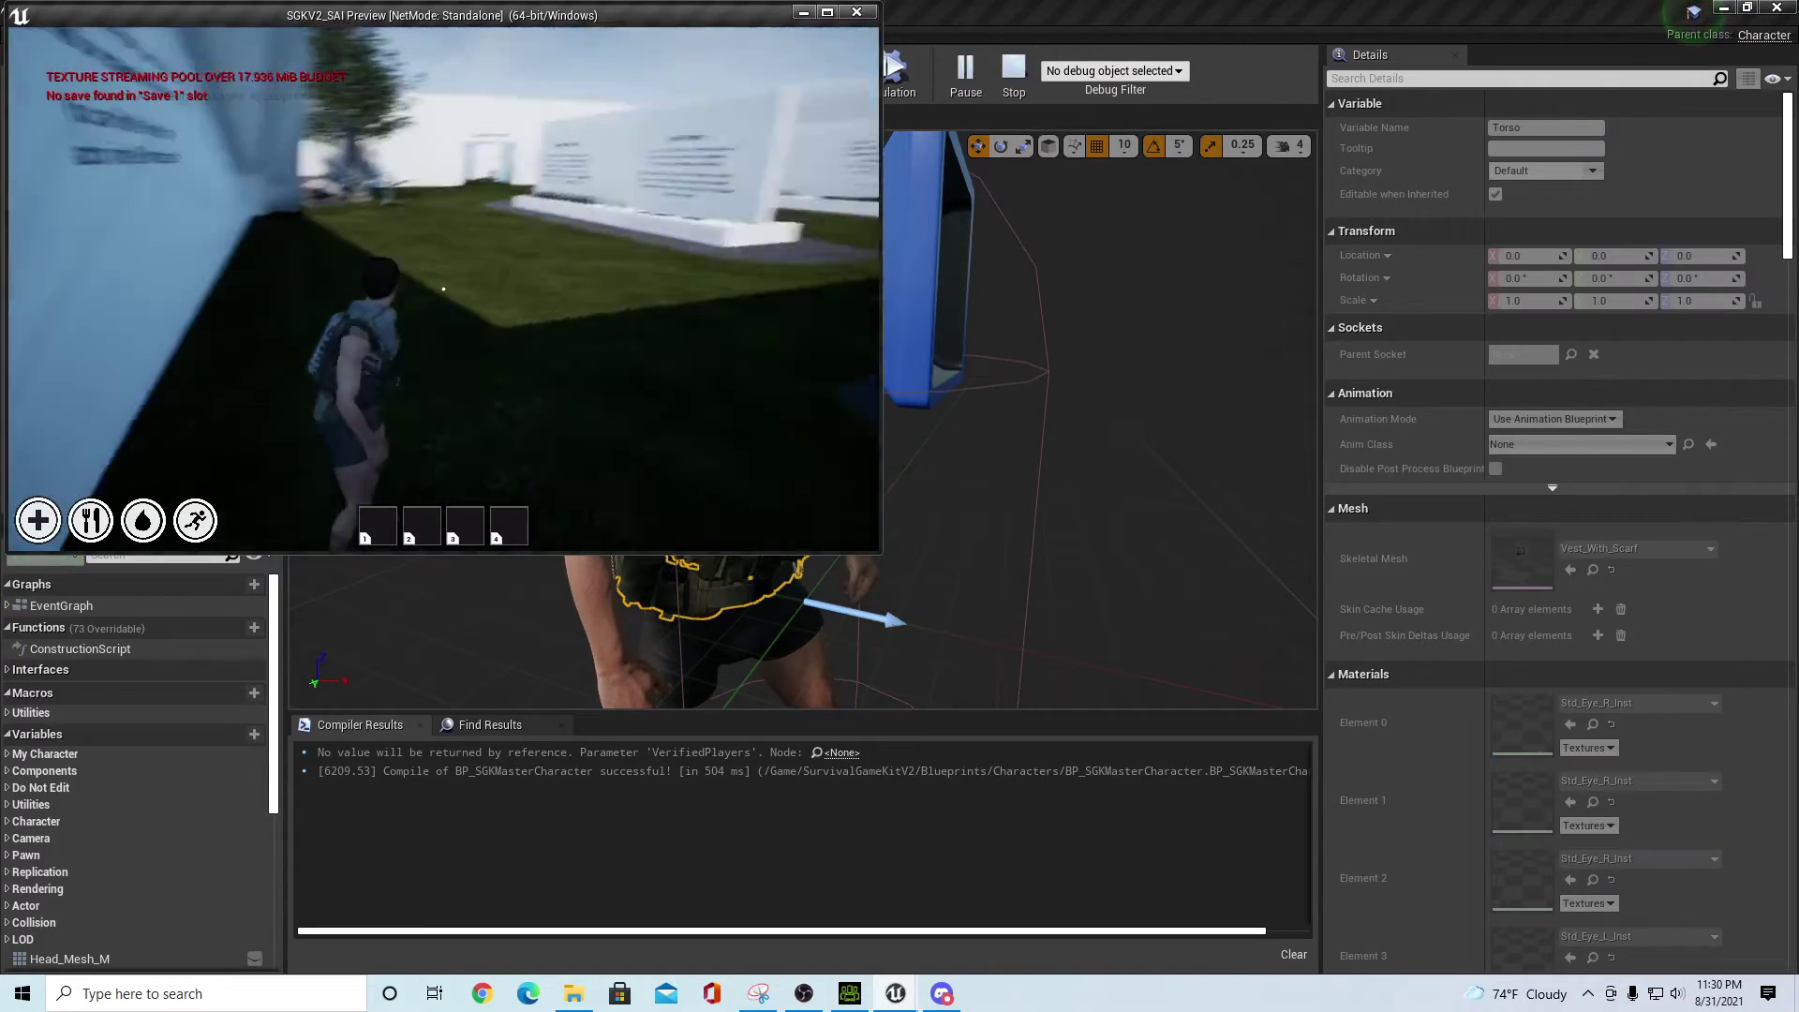
key("w")
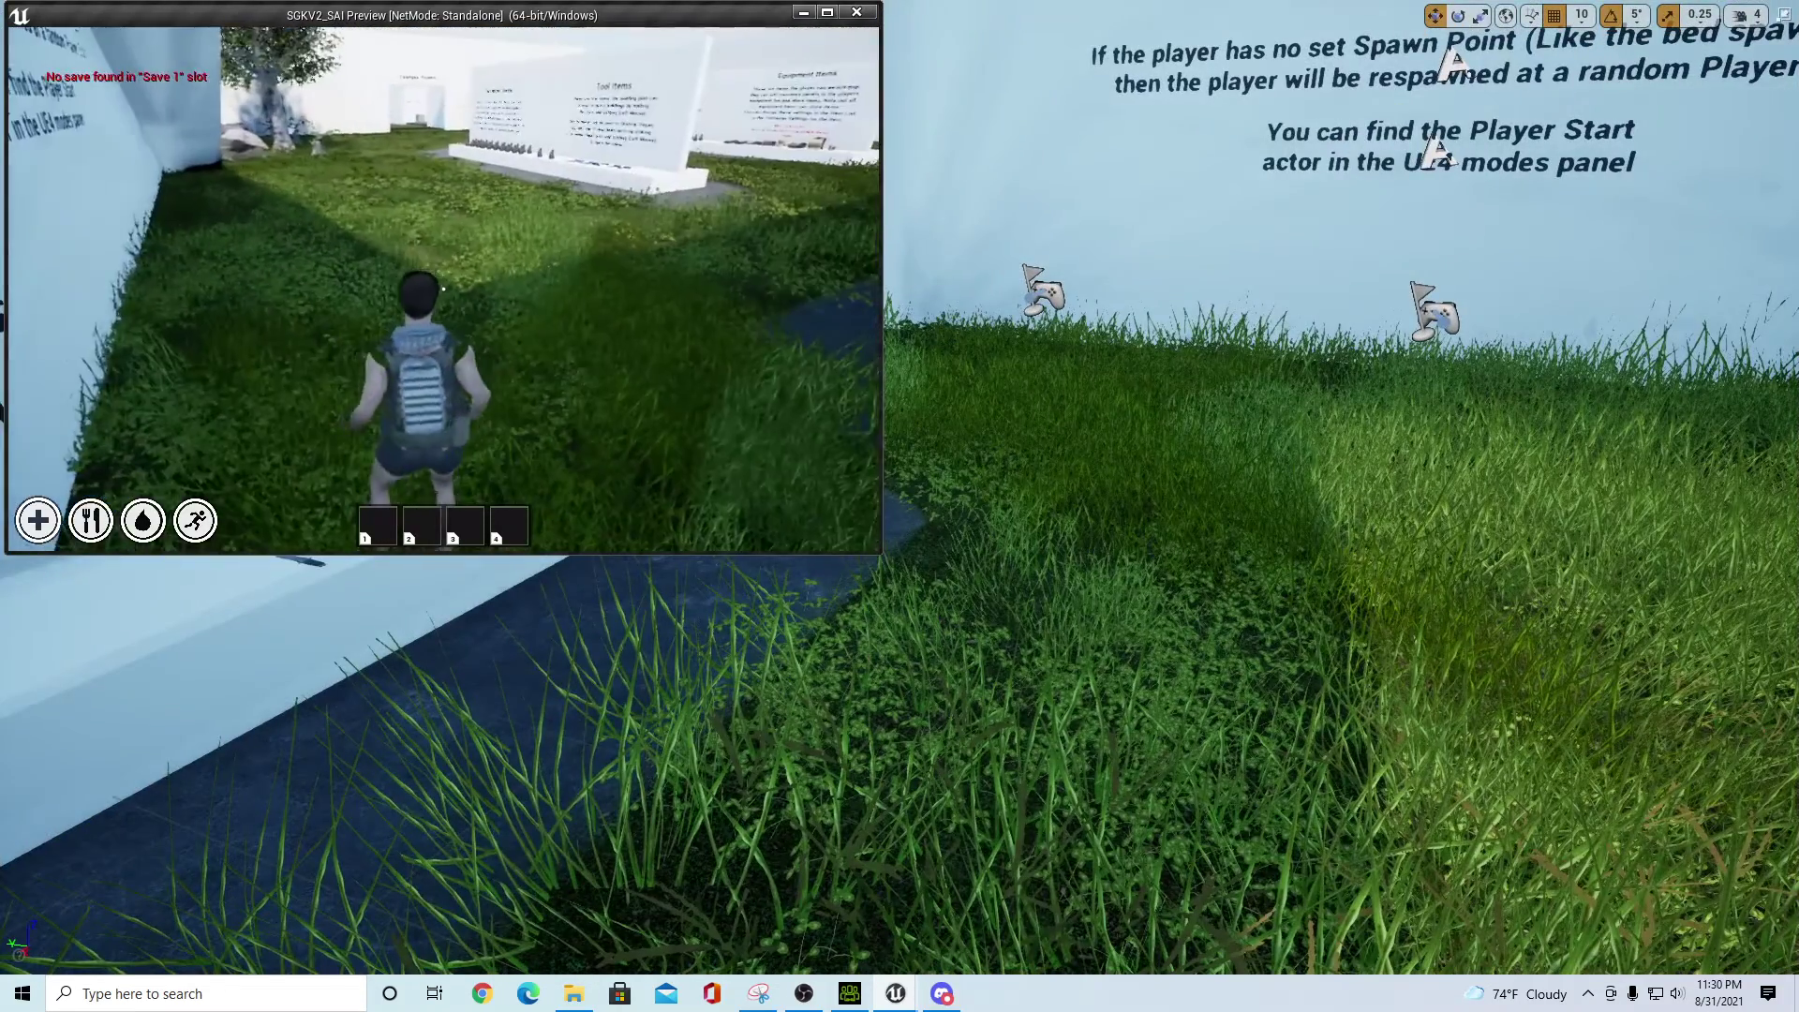
key("w")
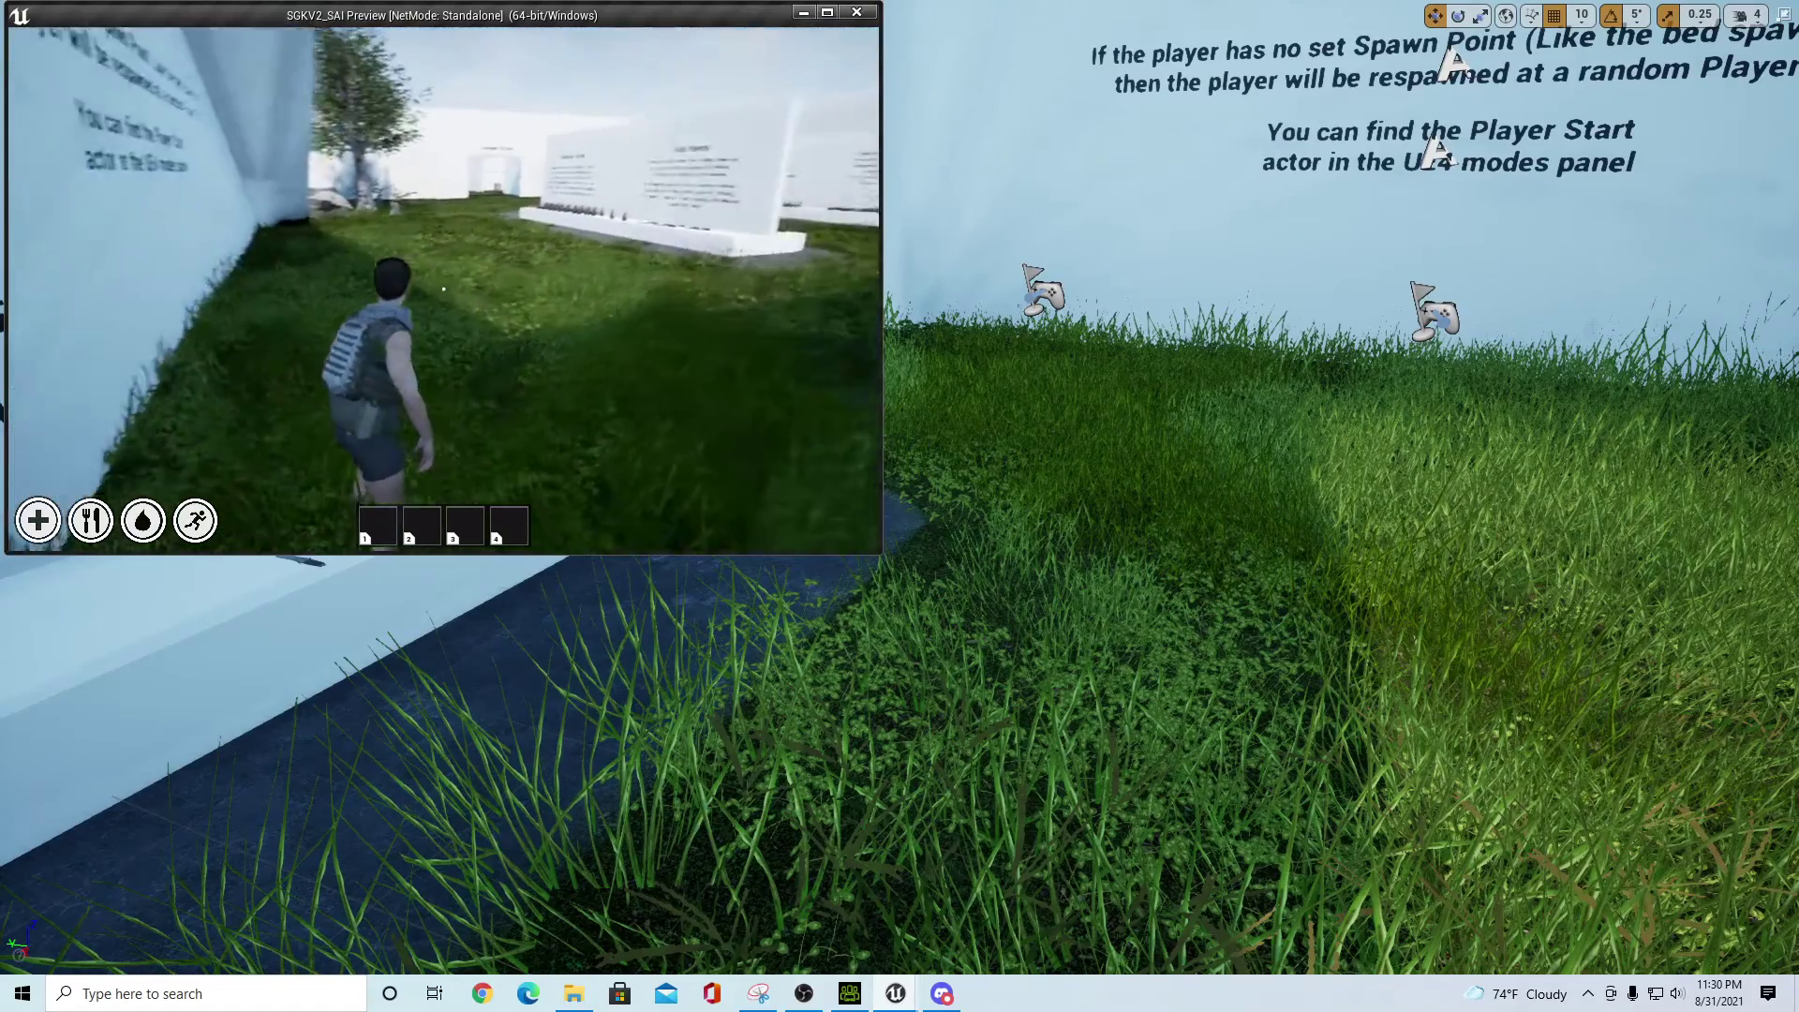
key("Escape")
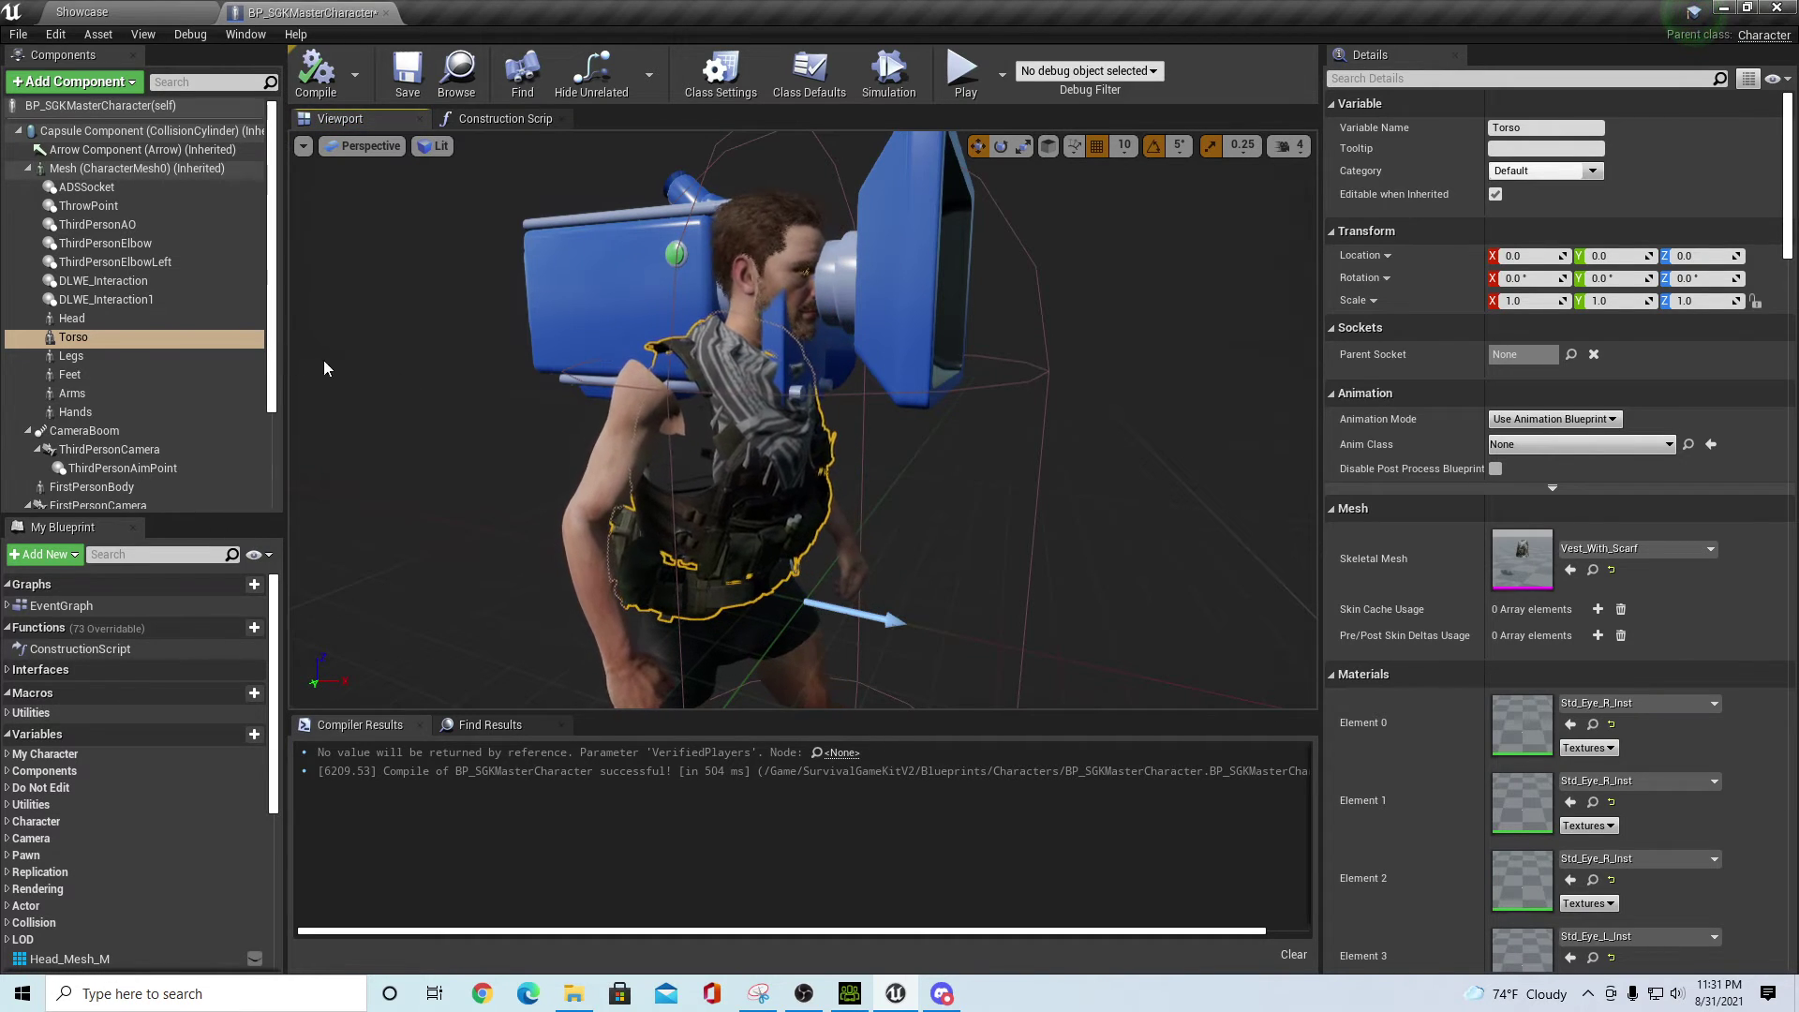
- Set the Torso component's skeletal mesh back to Character_01_Torso and compile the blueprint
left_click(1619, 553)
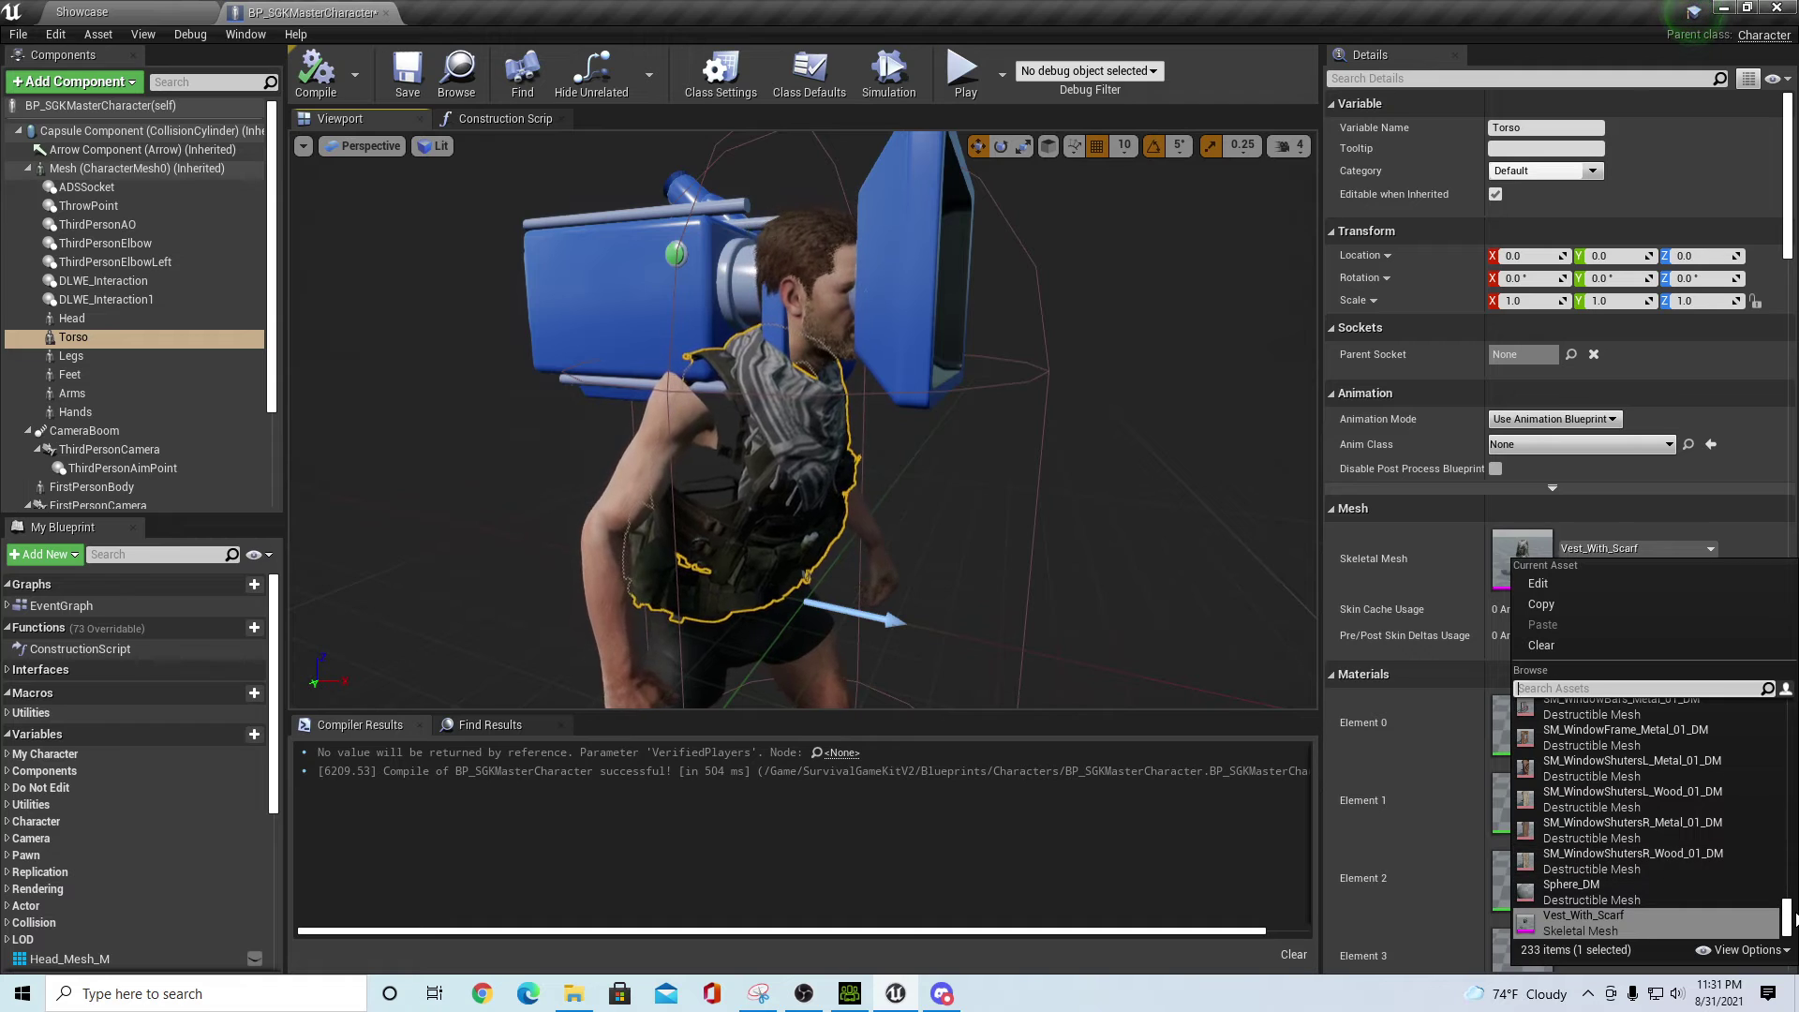
left_click_drag(1787, 918, 1787, 720)
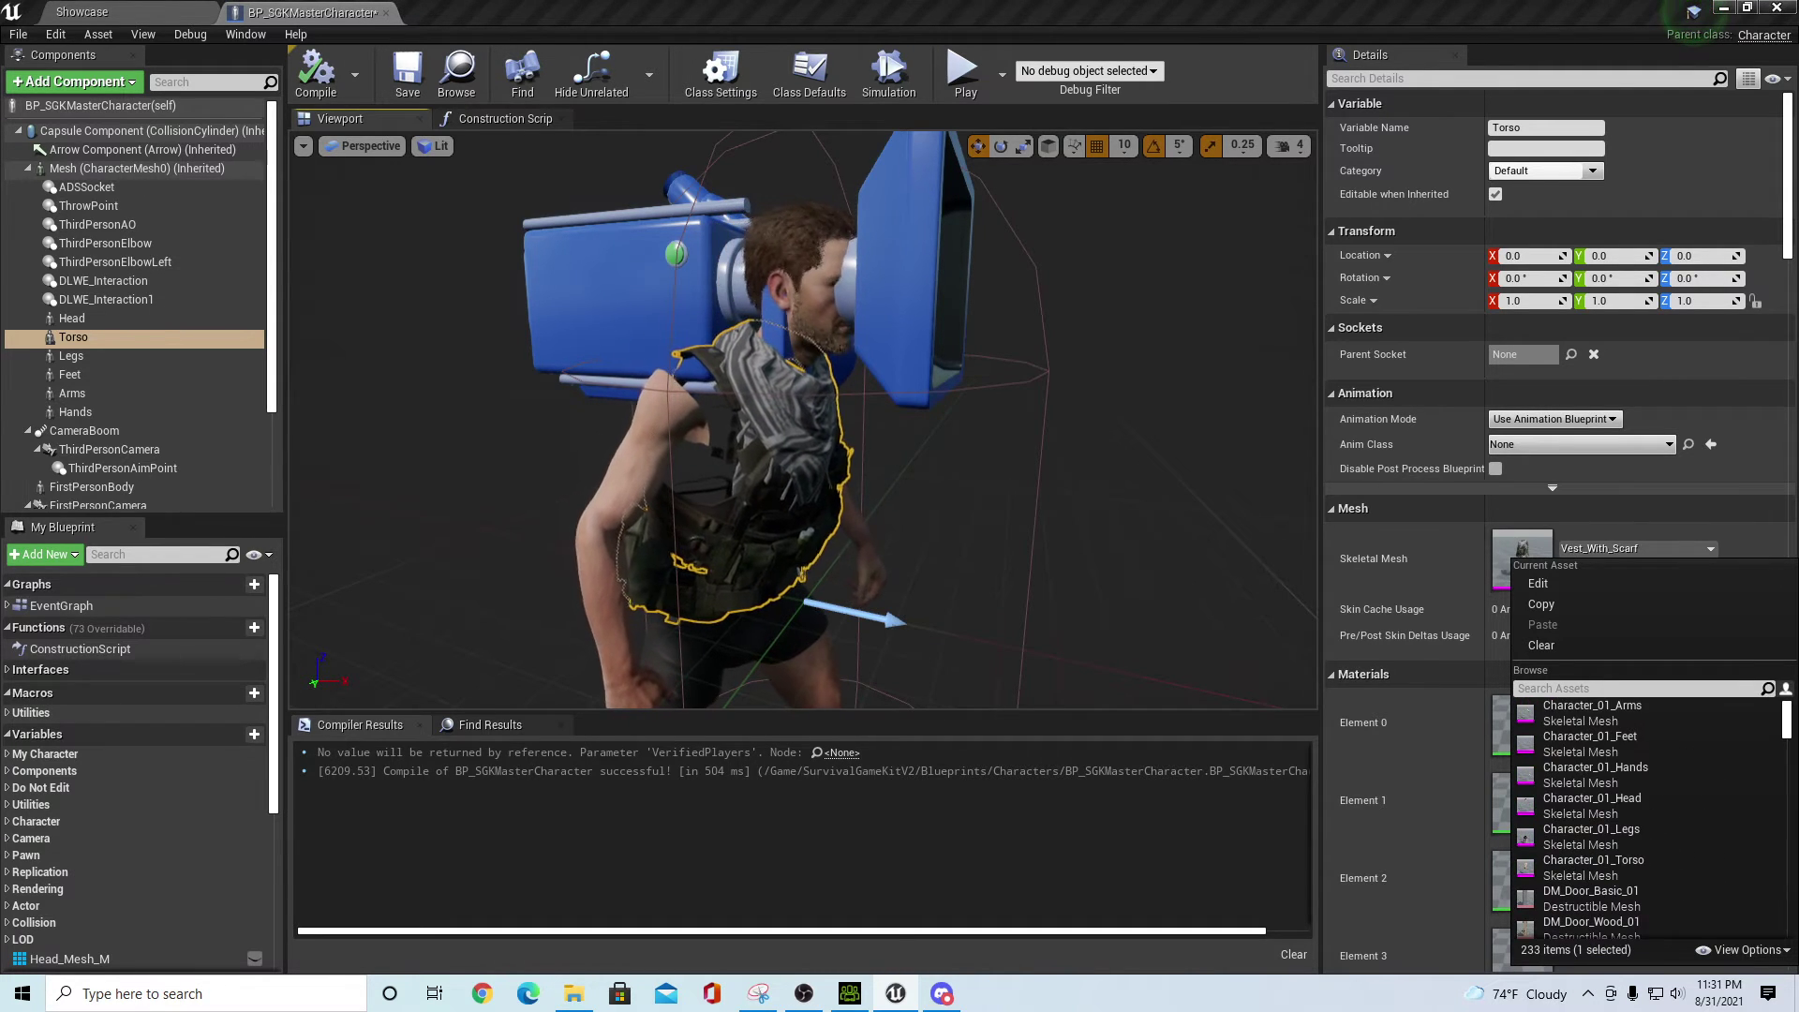
left_click(1604, 862)
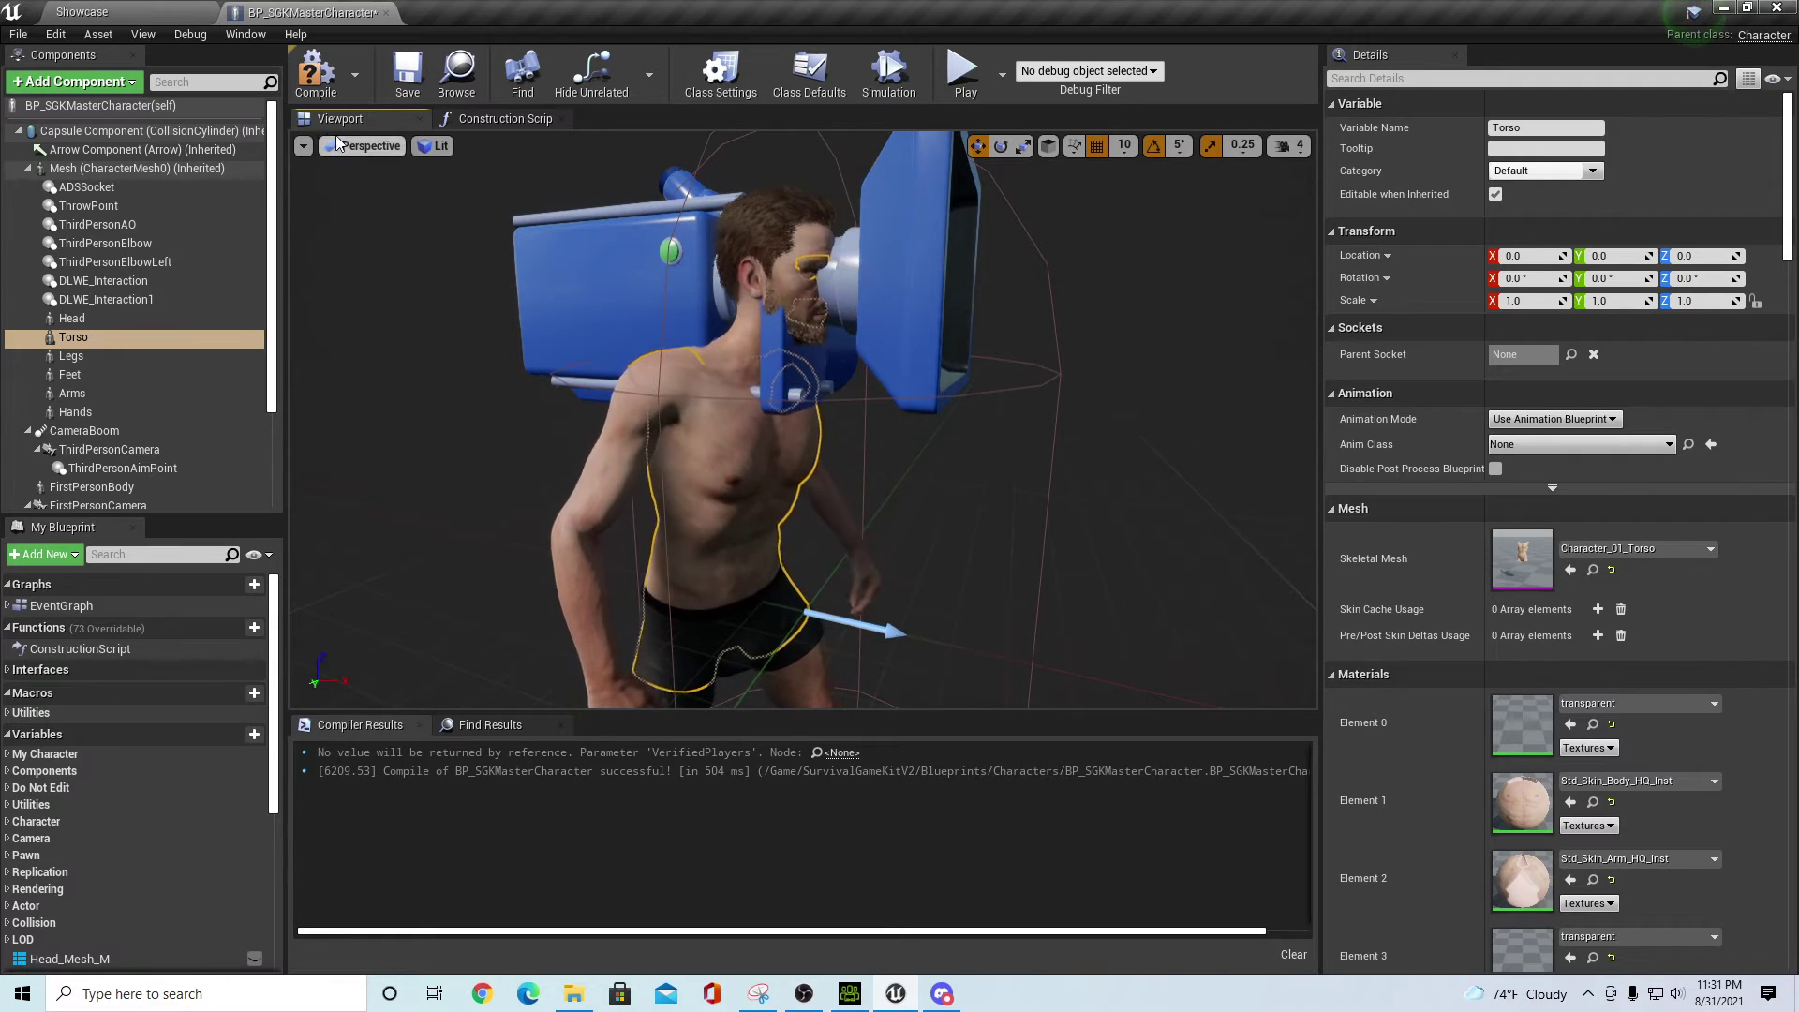
left_click(316, 71)
scroll(1087, 525, "down", 5)
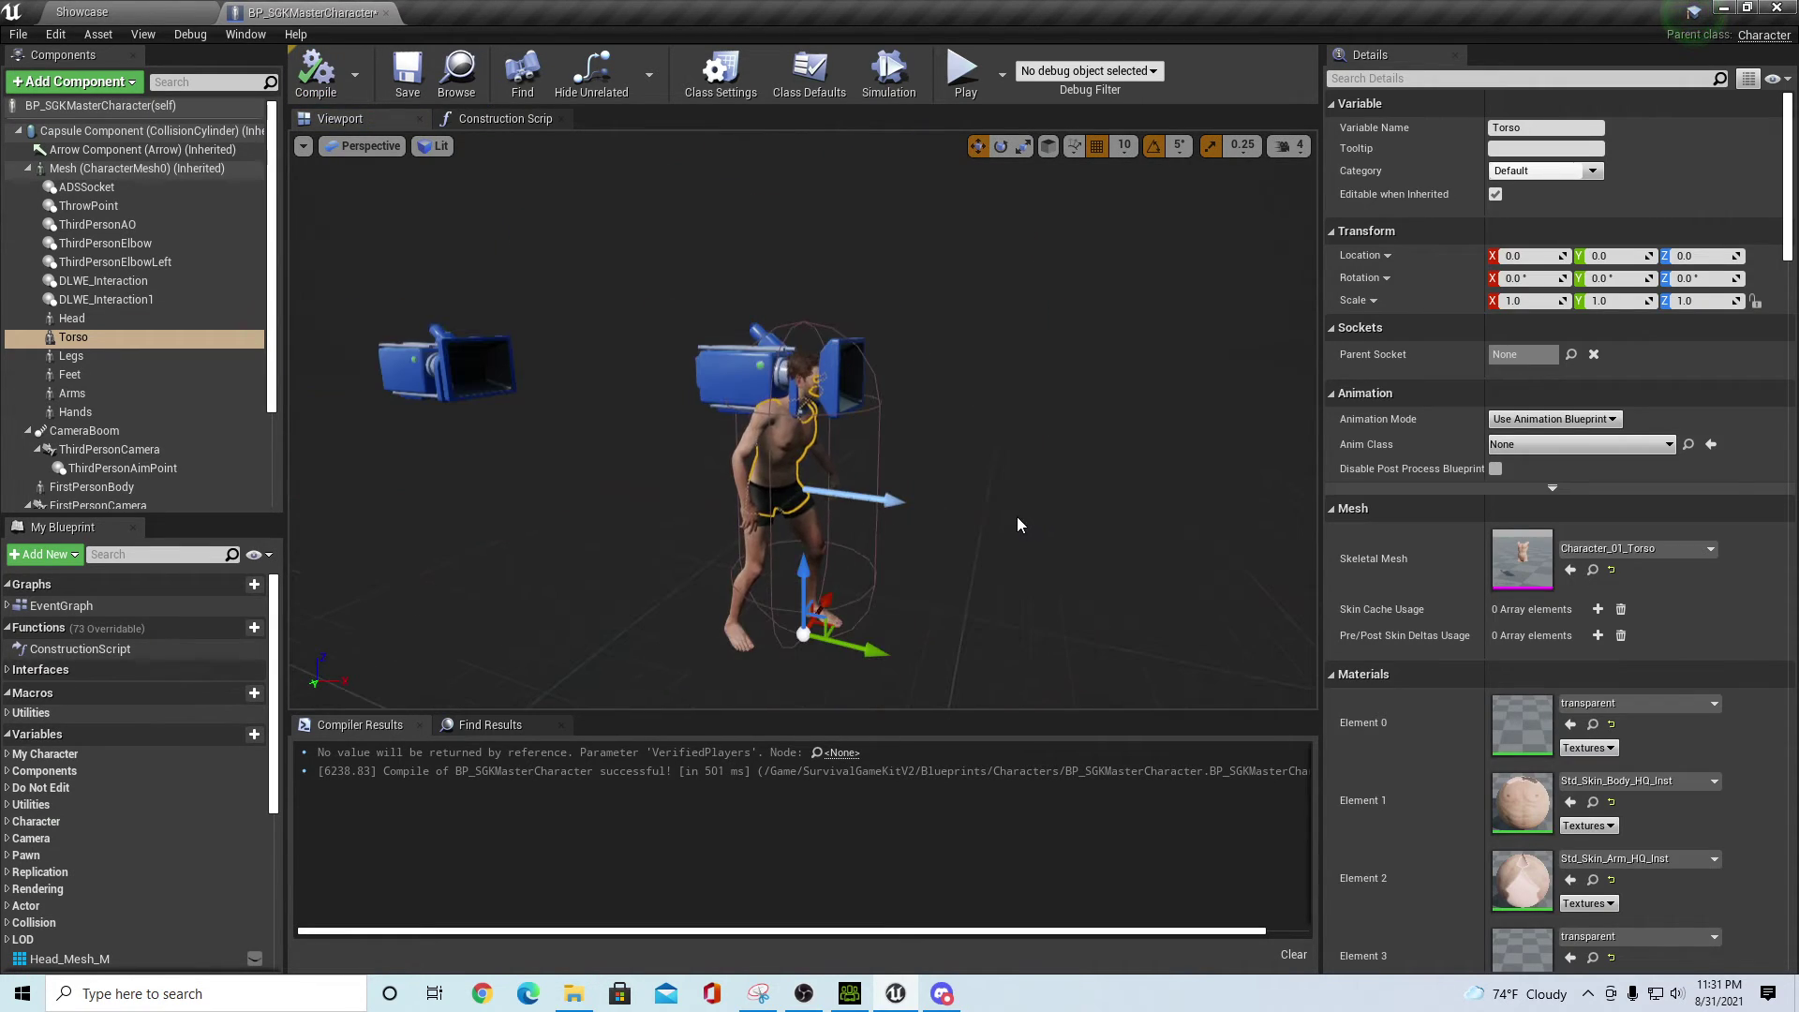
- Find the Torso component's tag by filtering its details for "tors", clear the tag's text, and save the blueprint
left_click(71, 319)
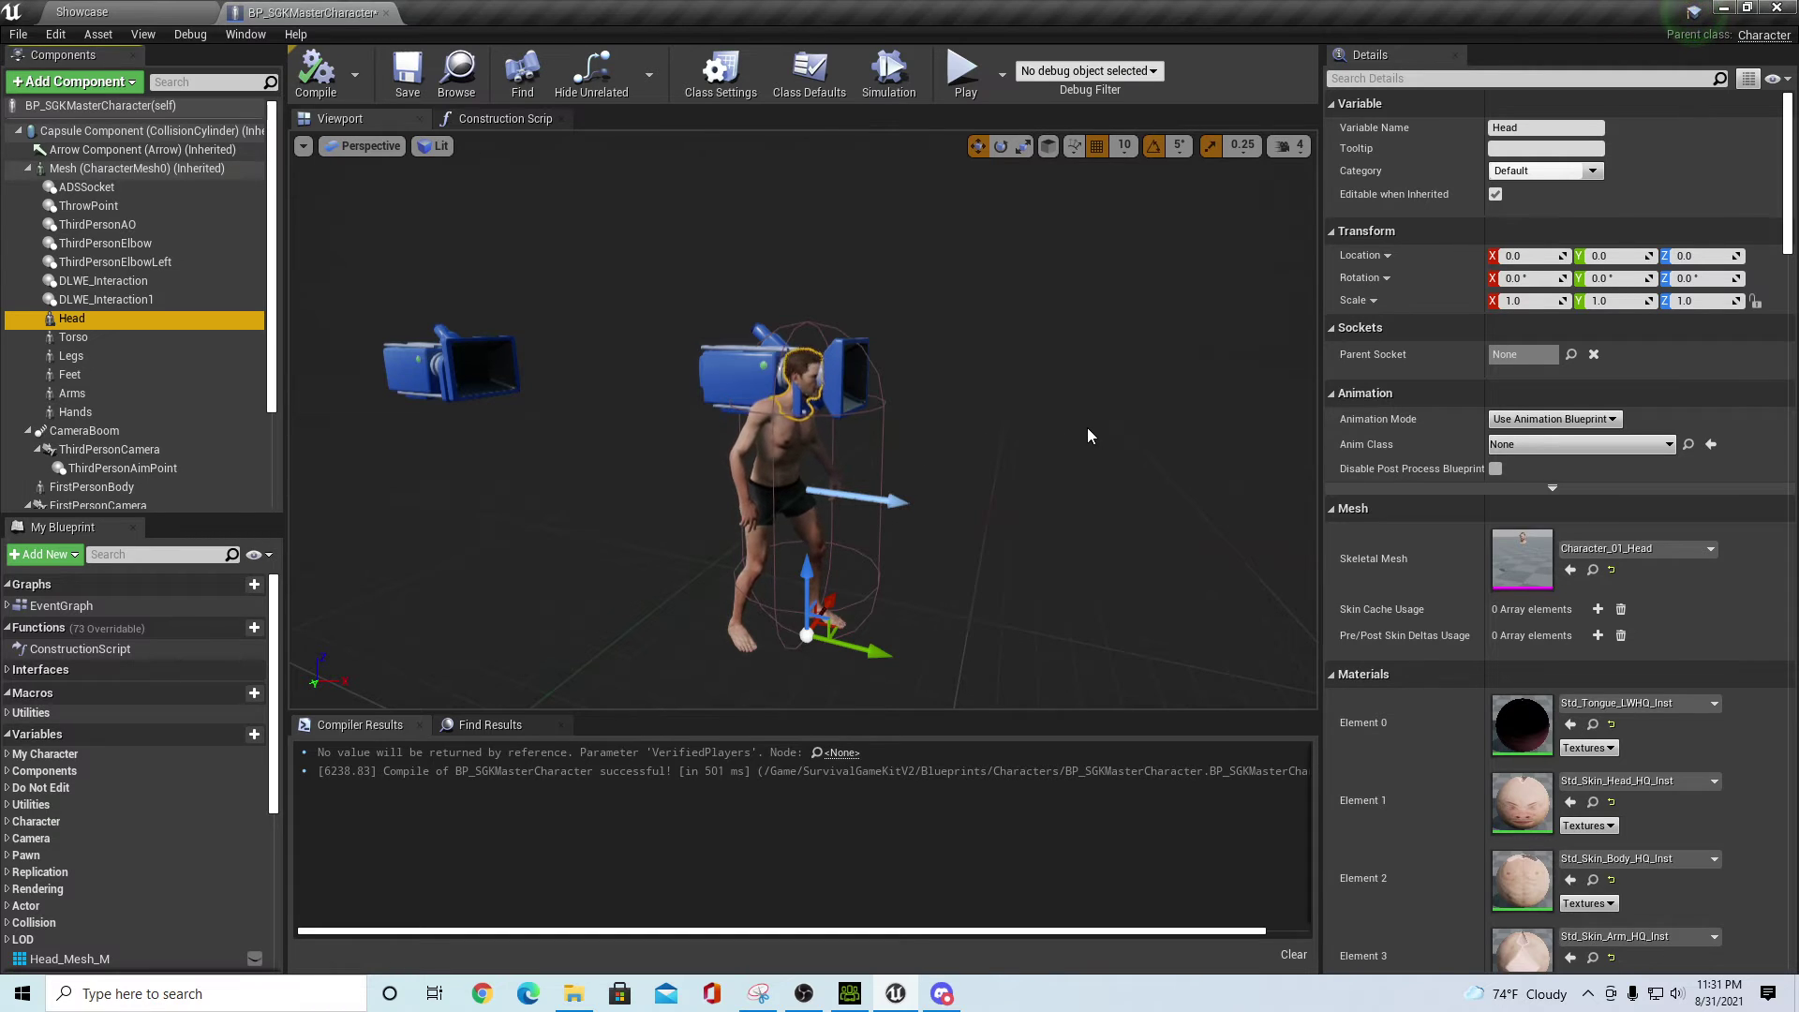
left_click(89, 341)
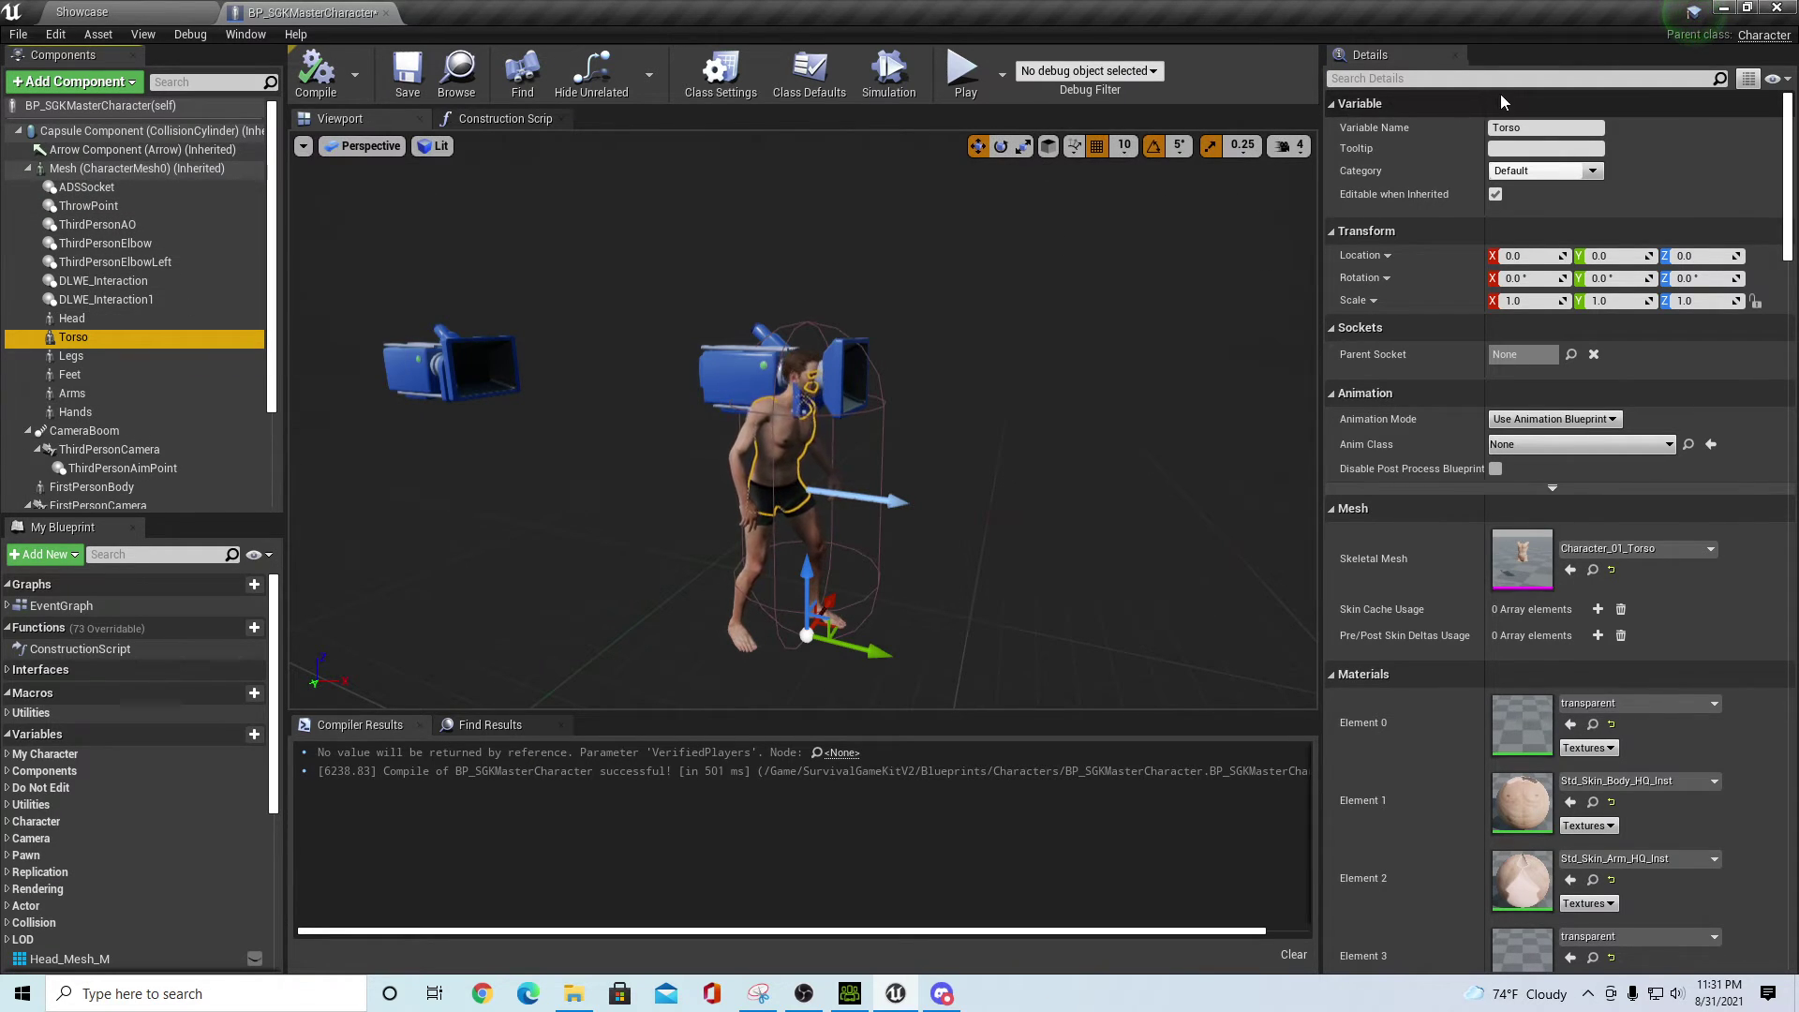
left_click(1442, 82)
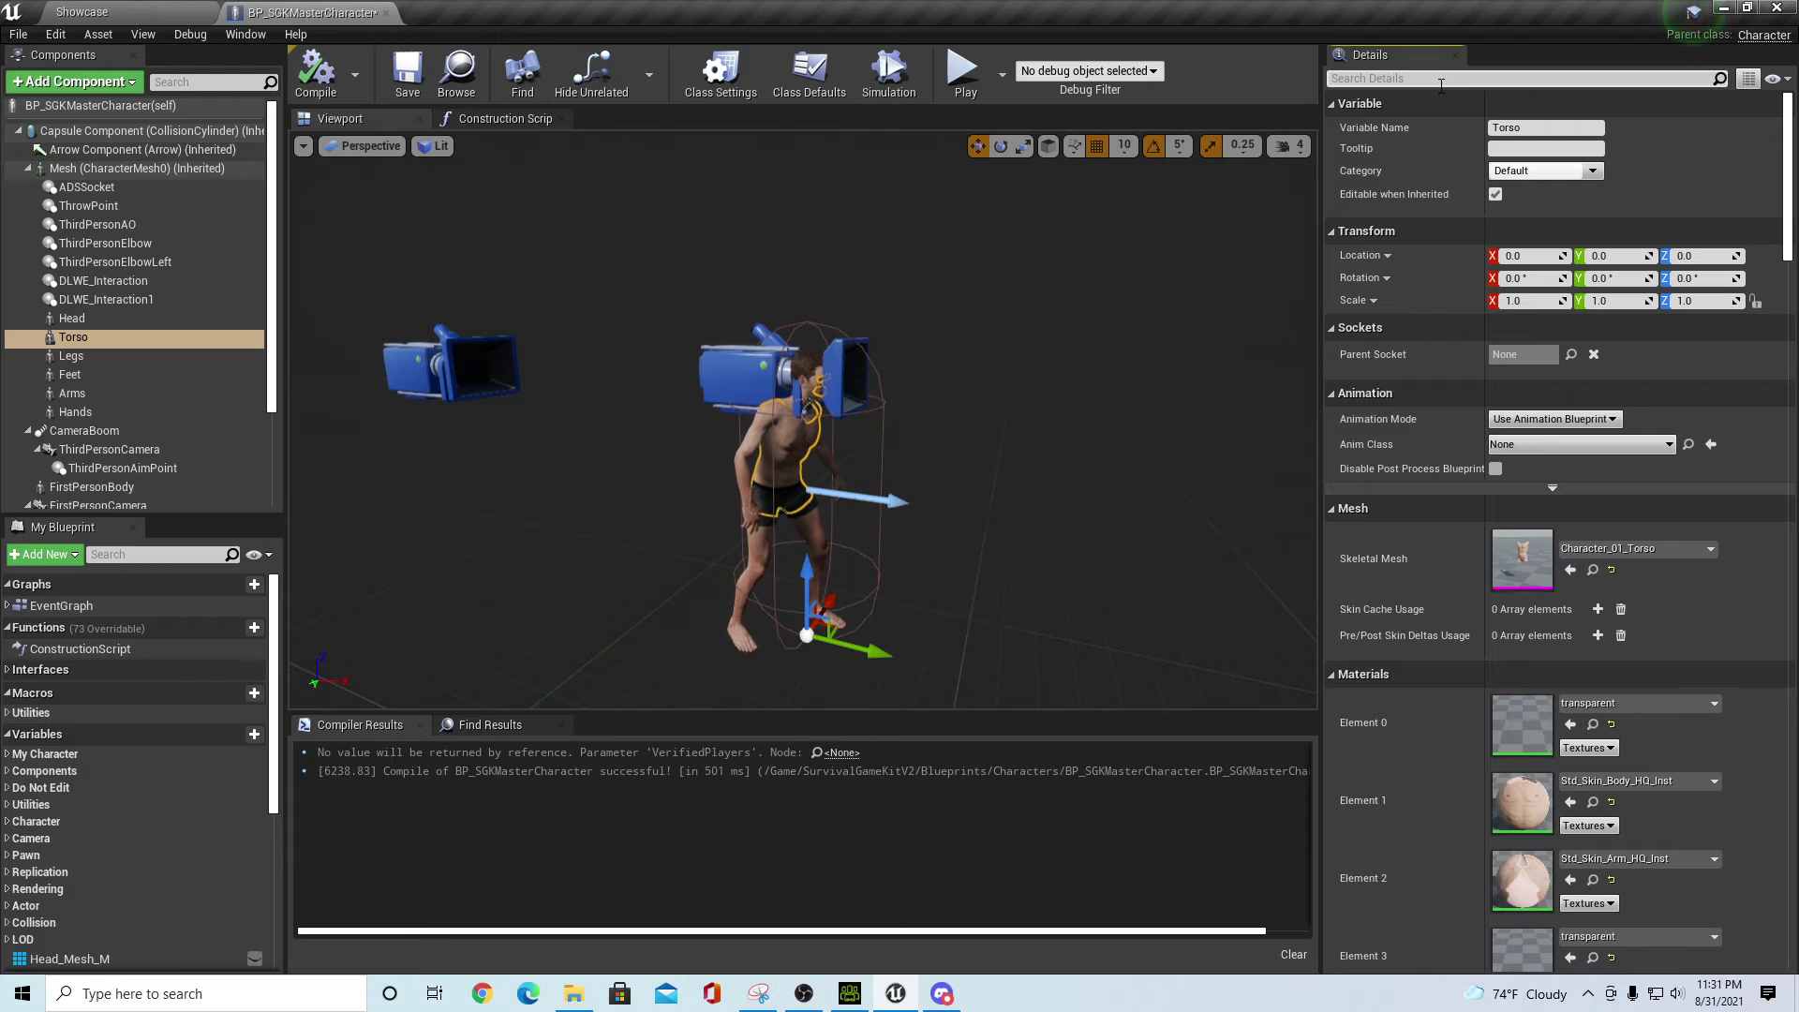
type("tors")
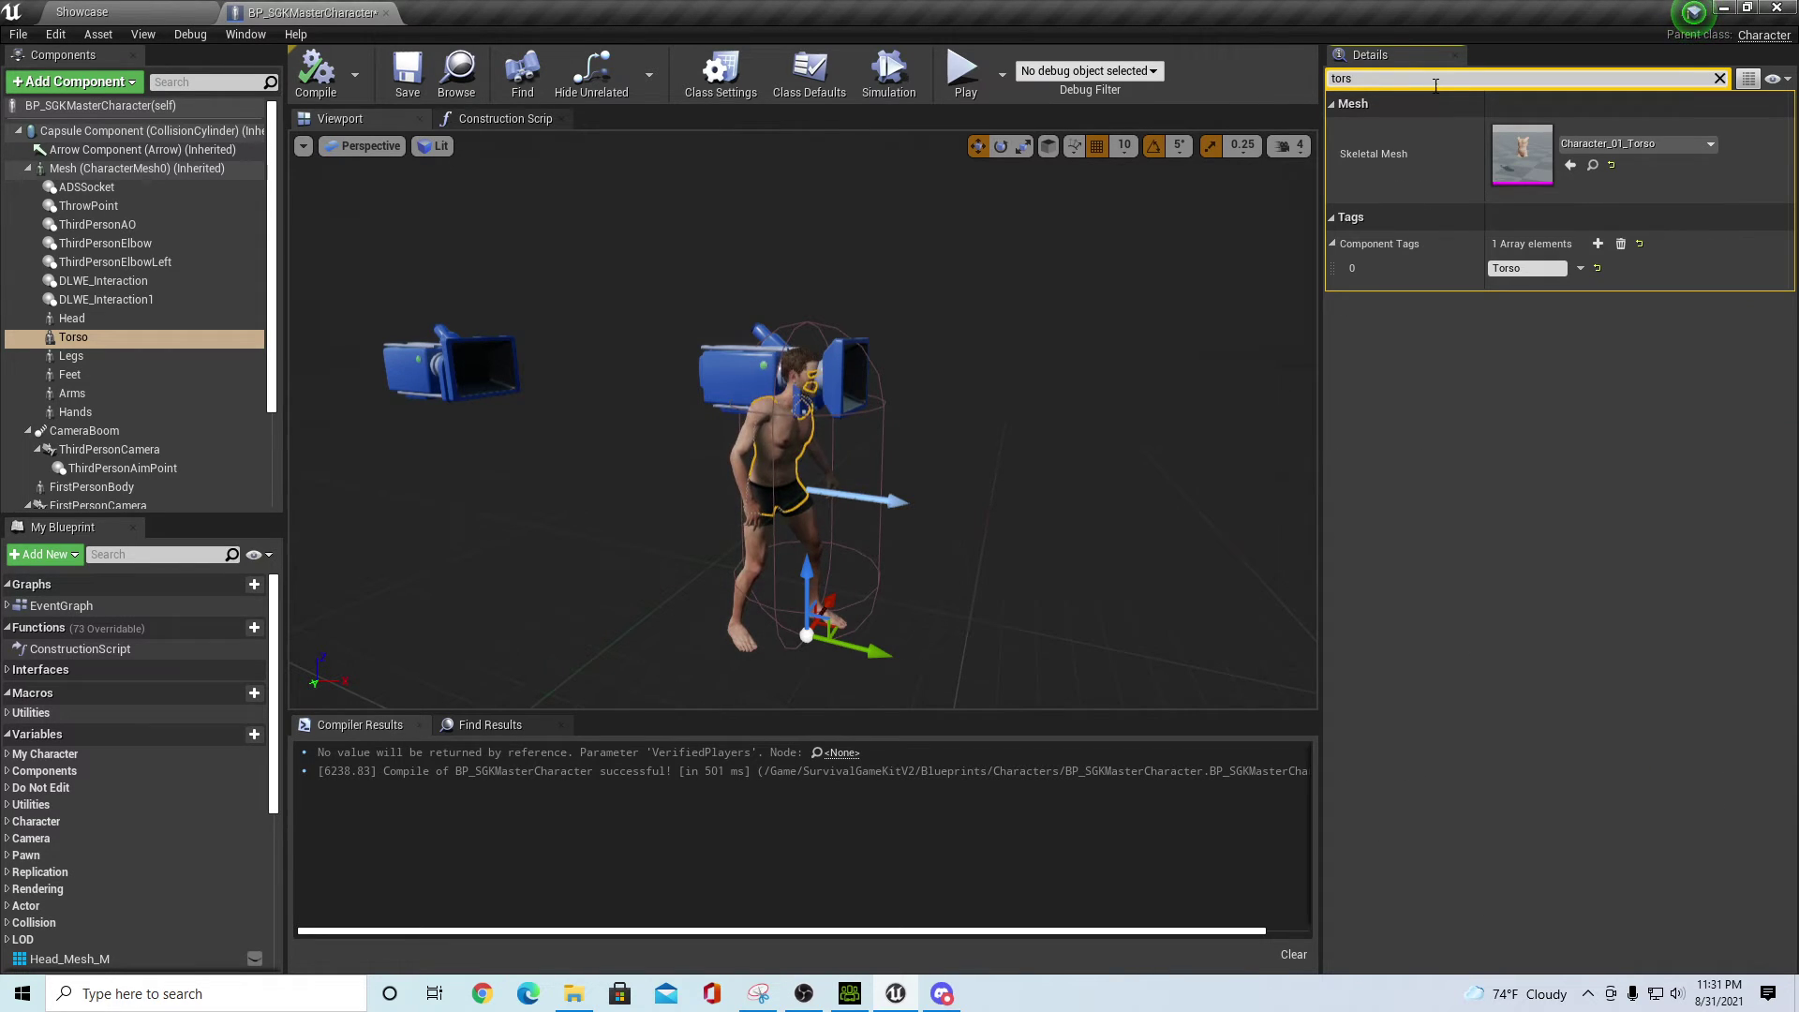
left_click(1546, 268)
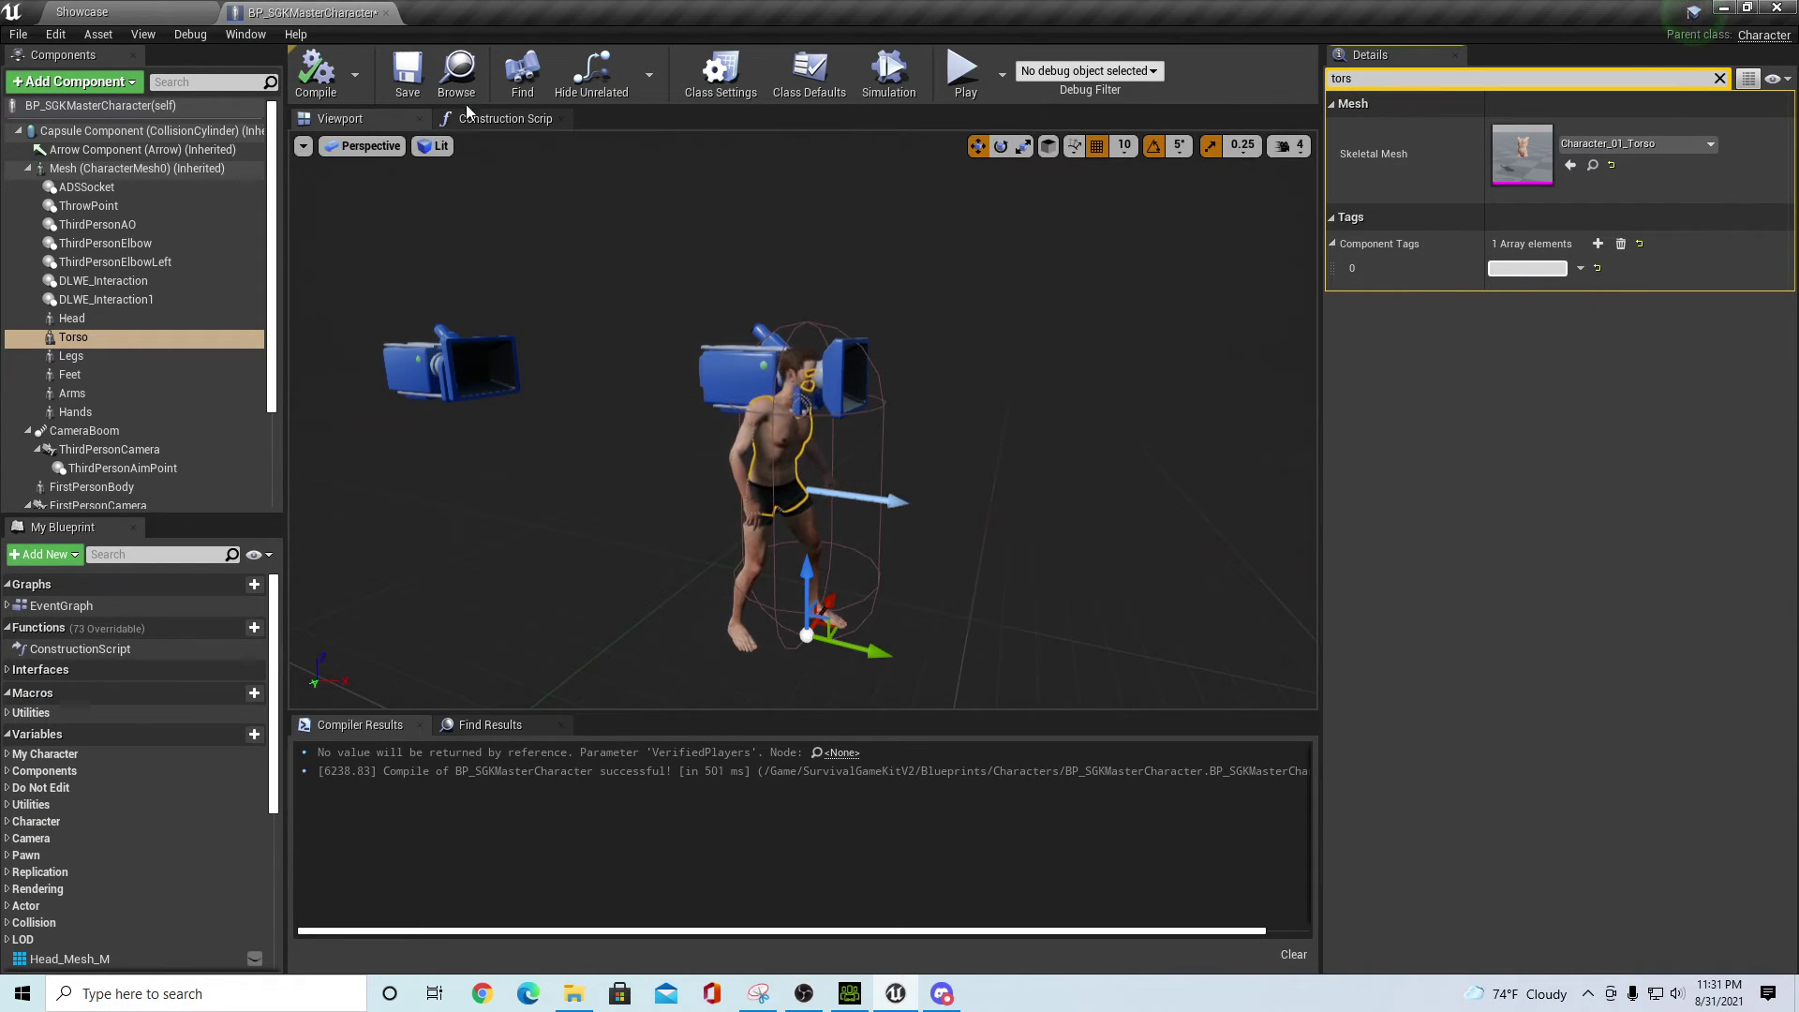
left_click(408, 91)
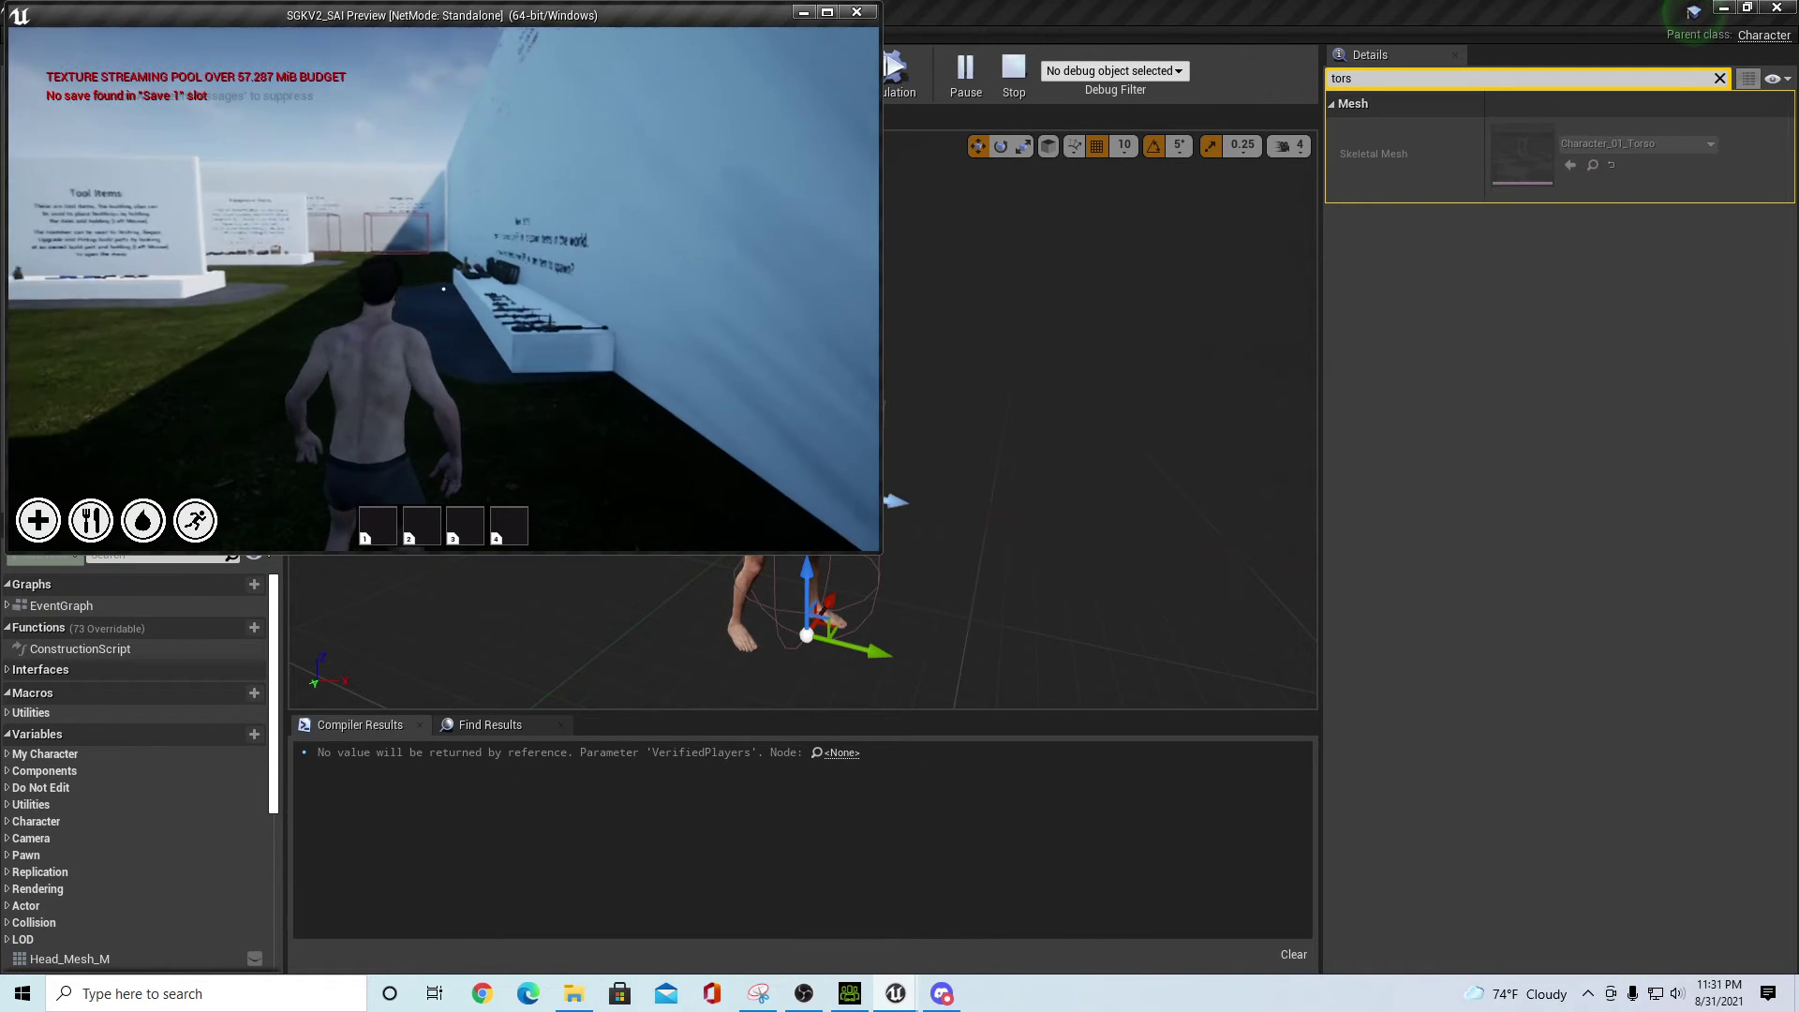
- Play-test the Showcase level in full screen and equip an Armor Vest from the New Items table
key("Escape")
left_click(183, 13)
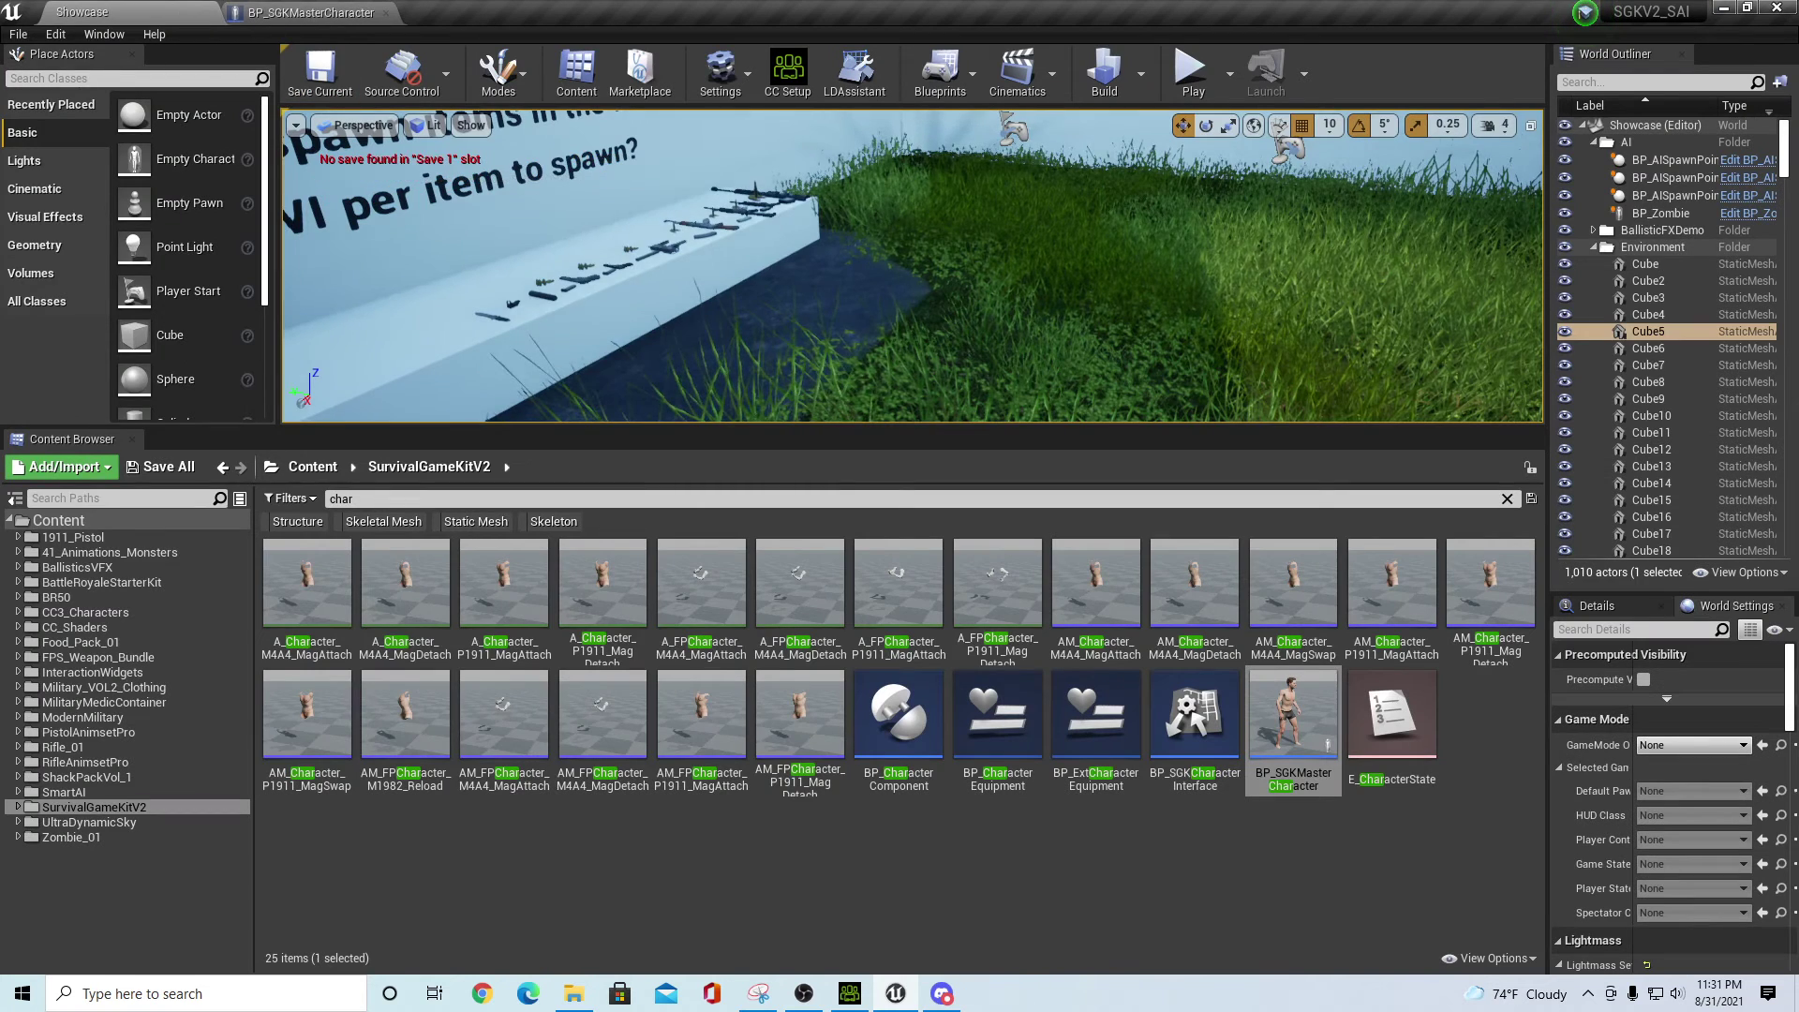
key("F11")
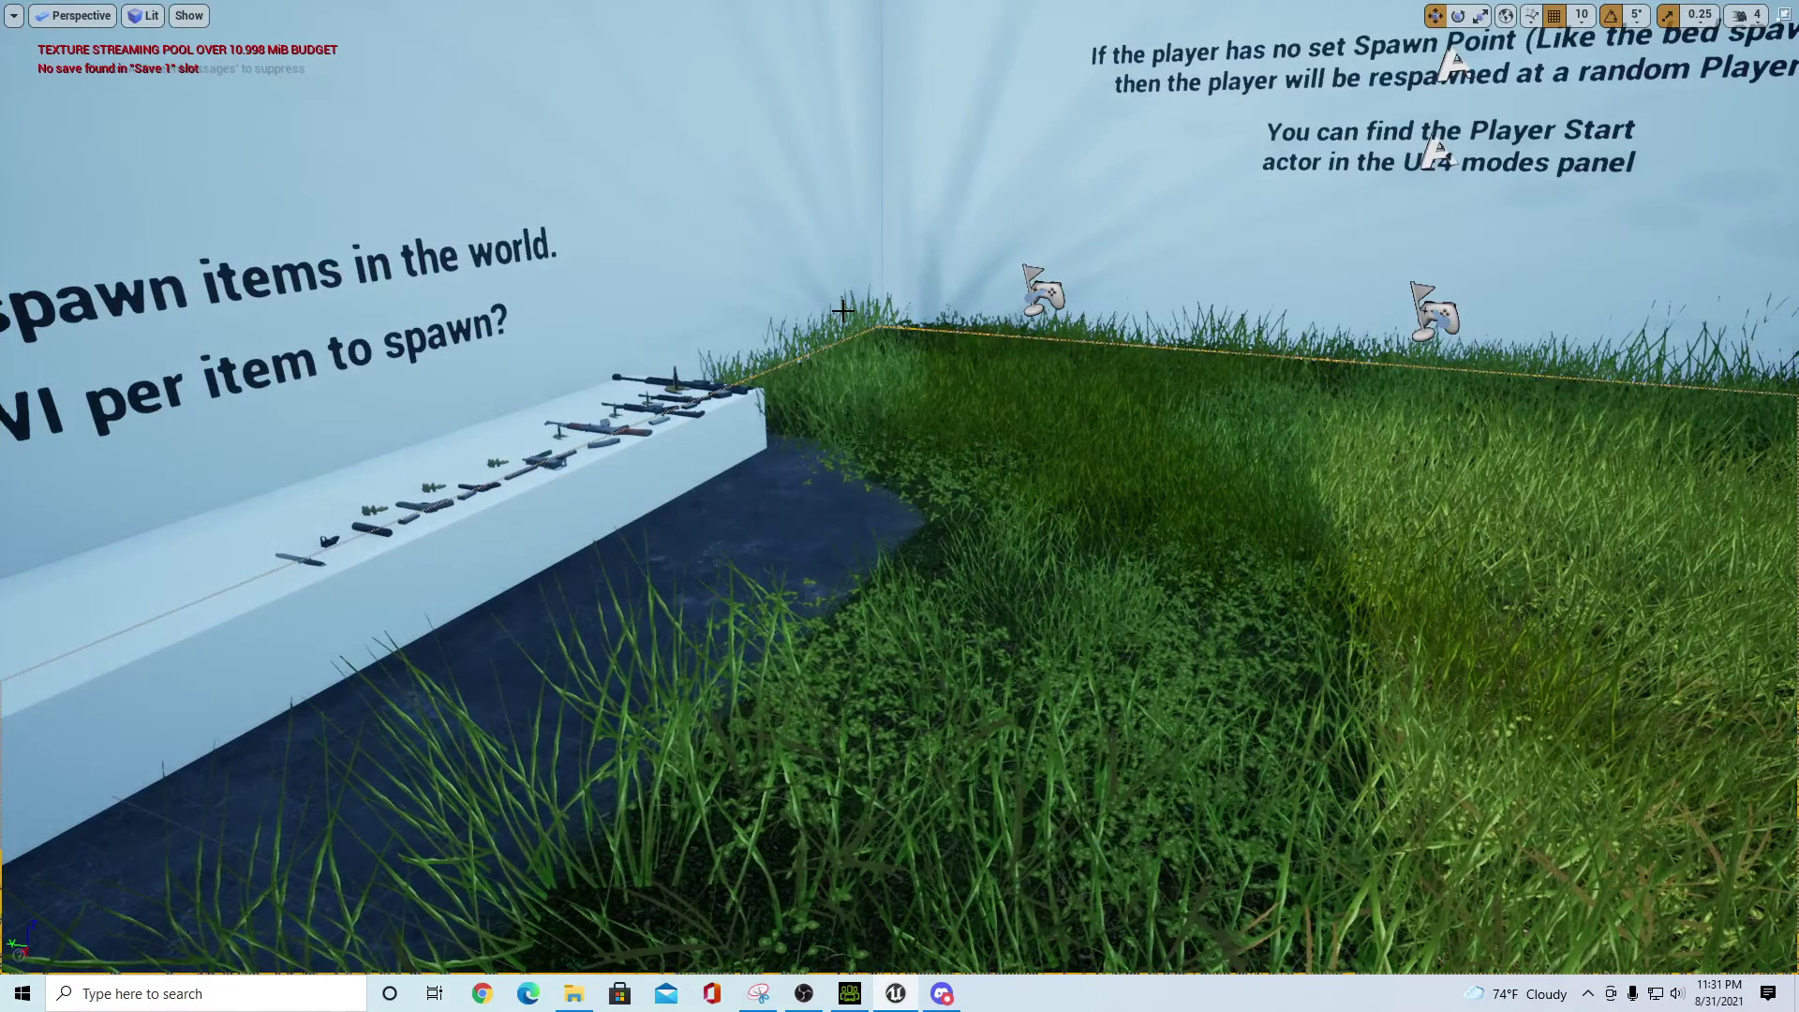
key("alt+p")
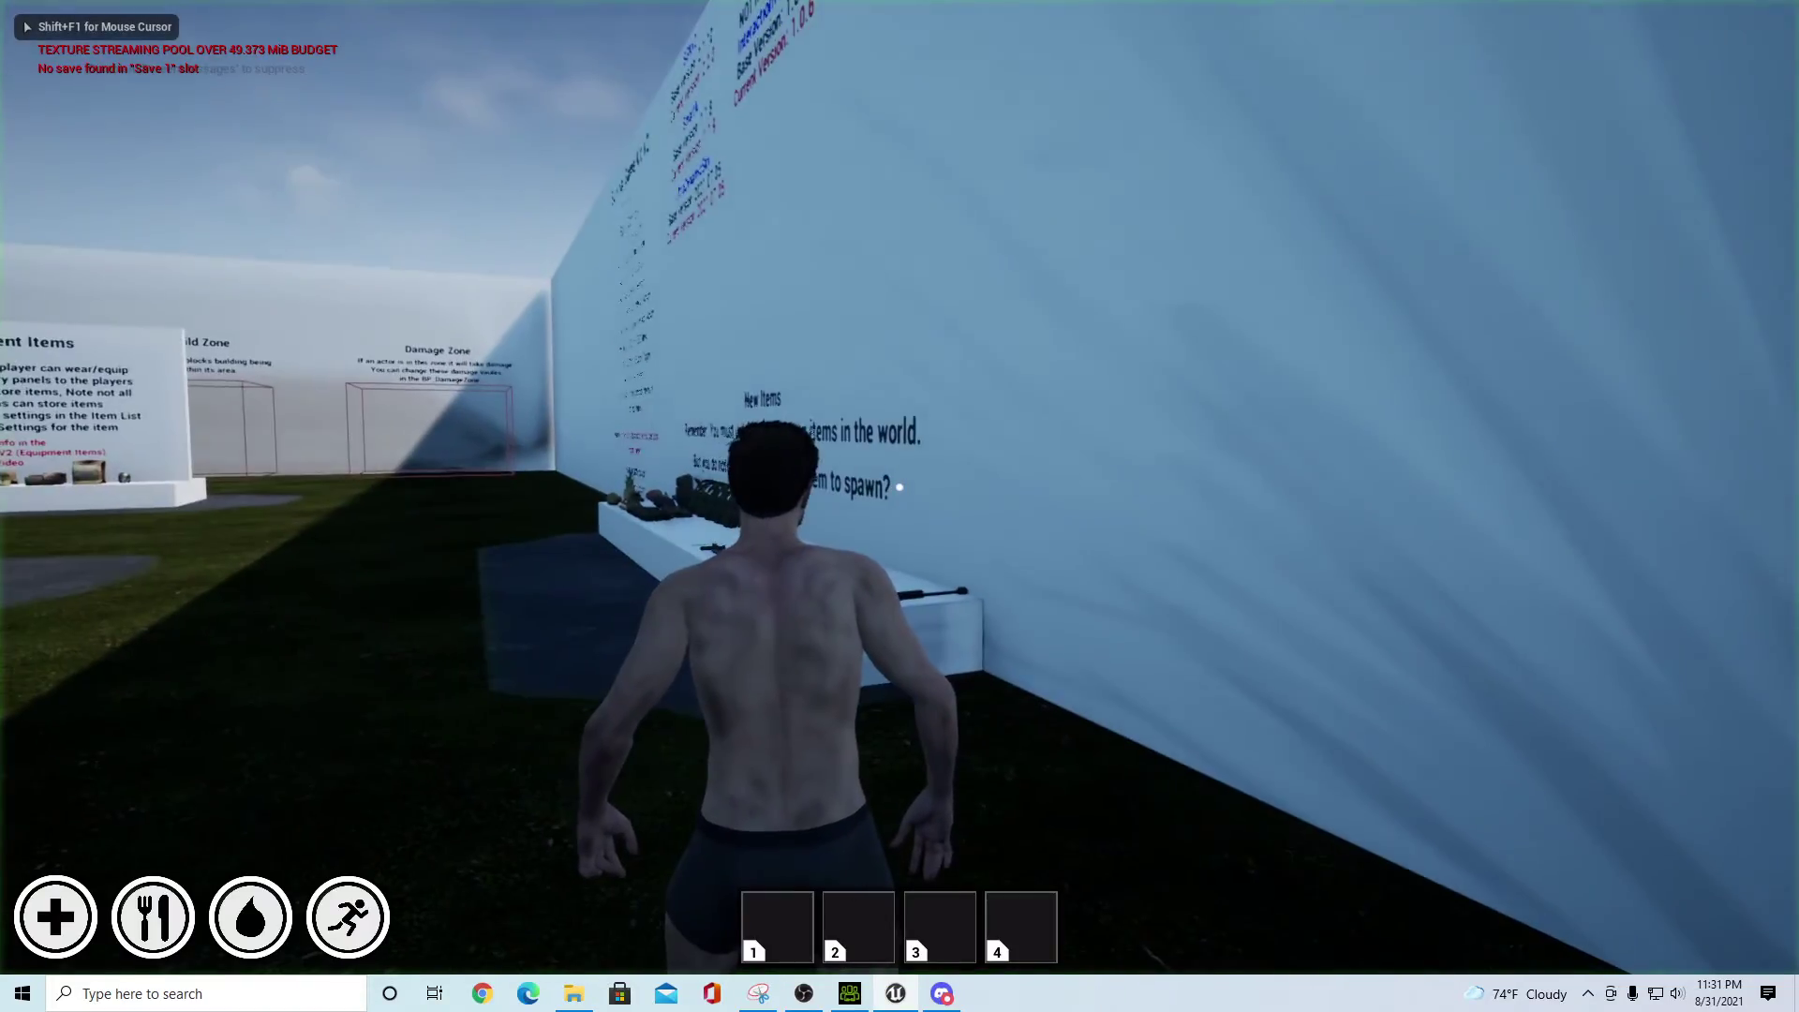
key("w")
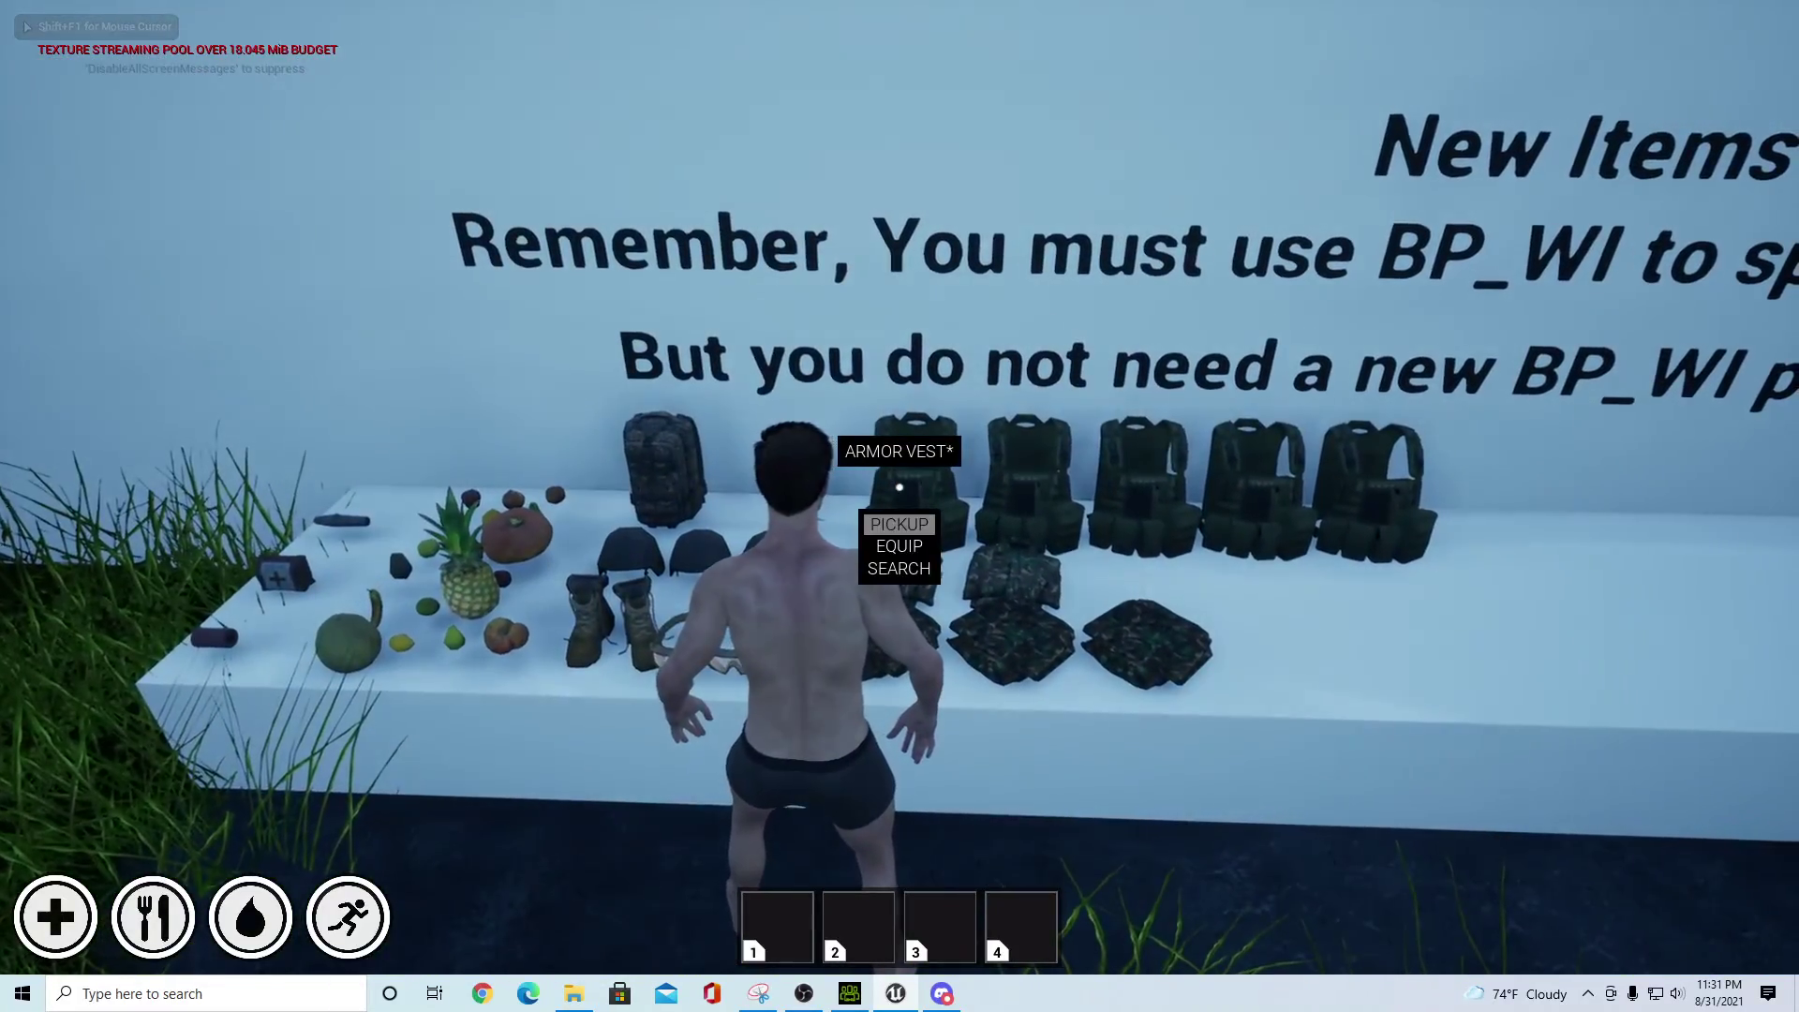
scroll(900, 488, "down", 1)
key("e")
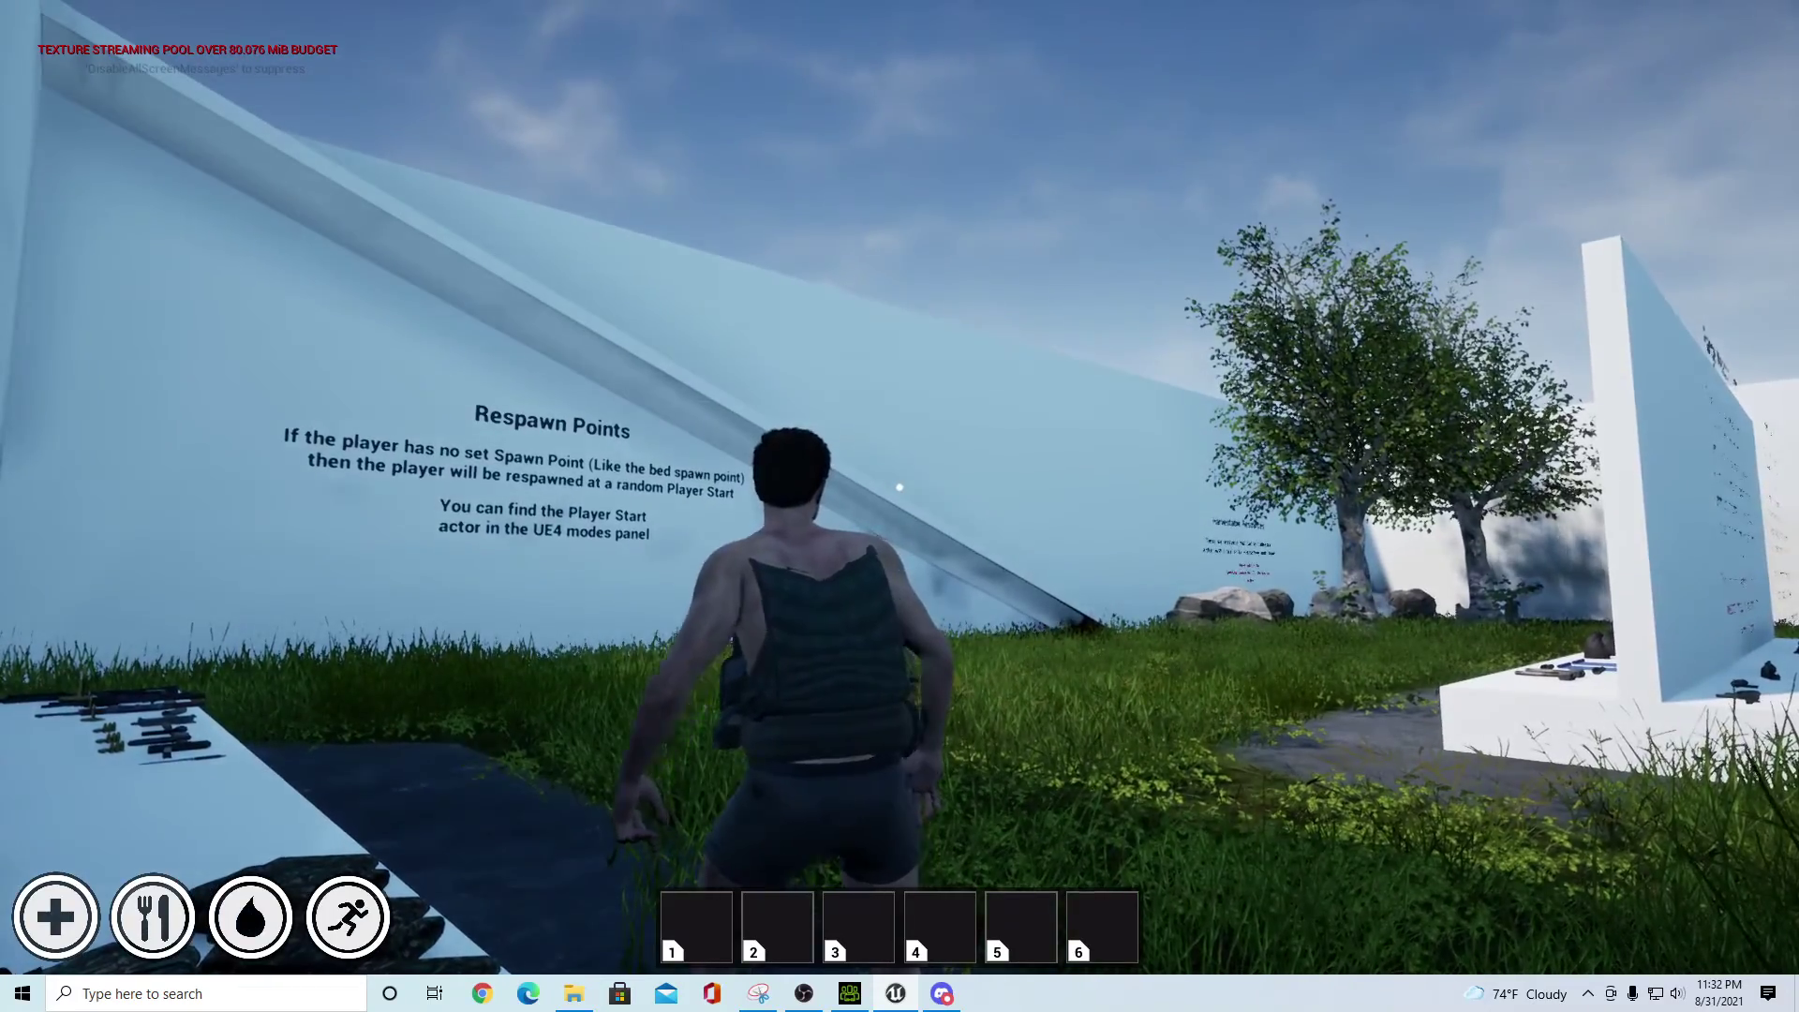
- Move the character around to inspect the equipped armor vest from behind and end the full-screen play test
key("w")
key("s")
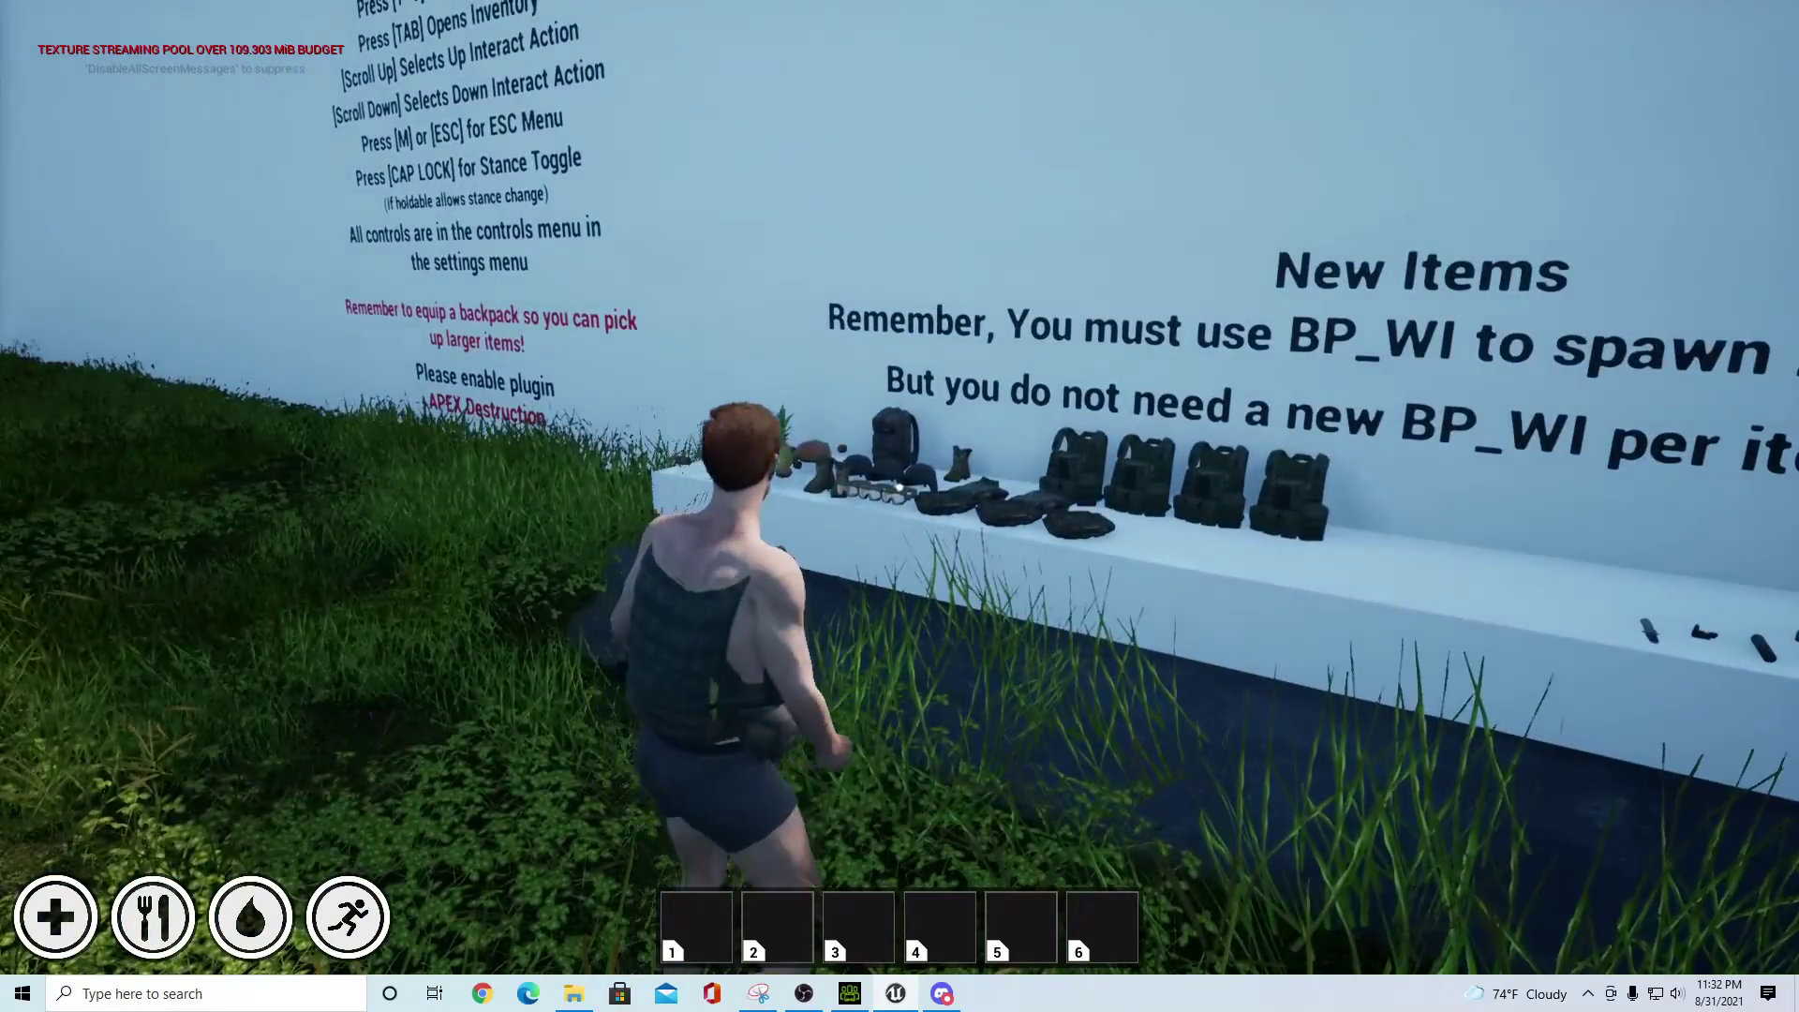
key("Escape")
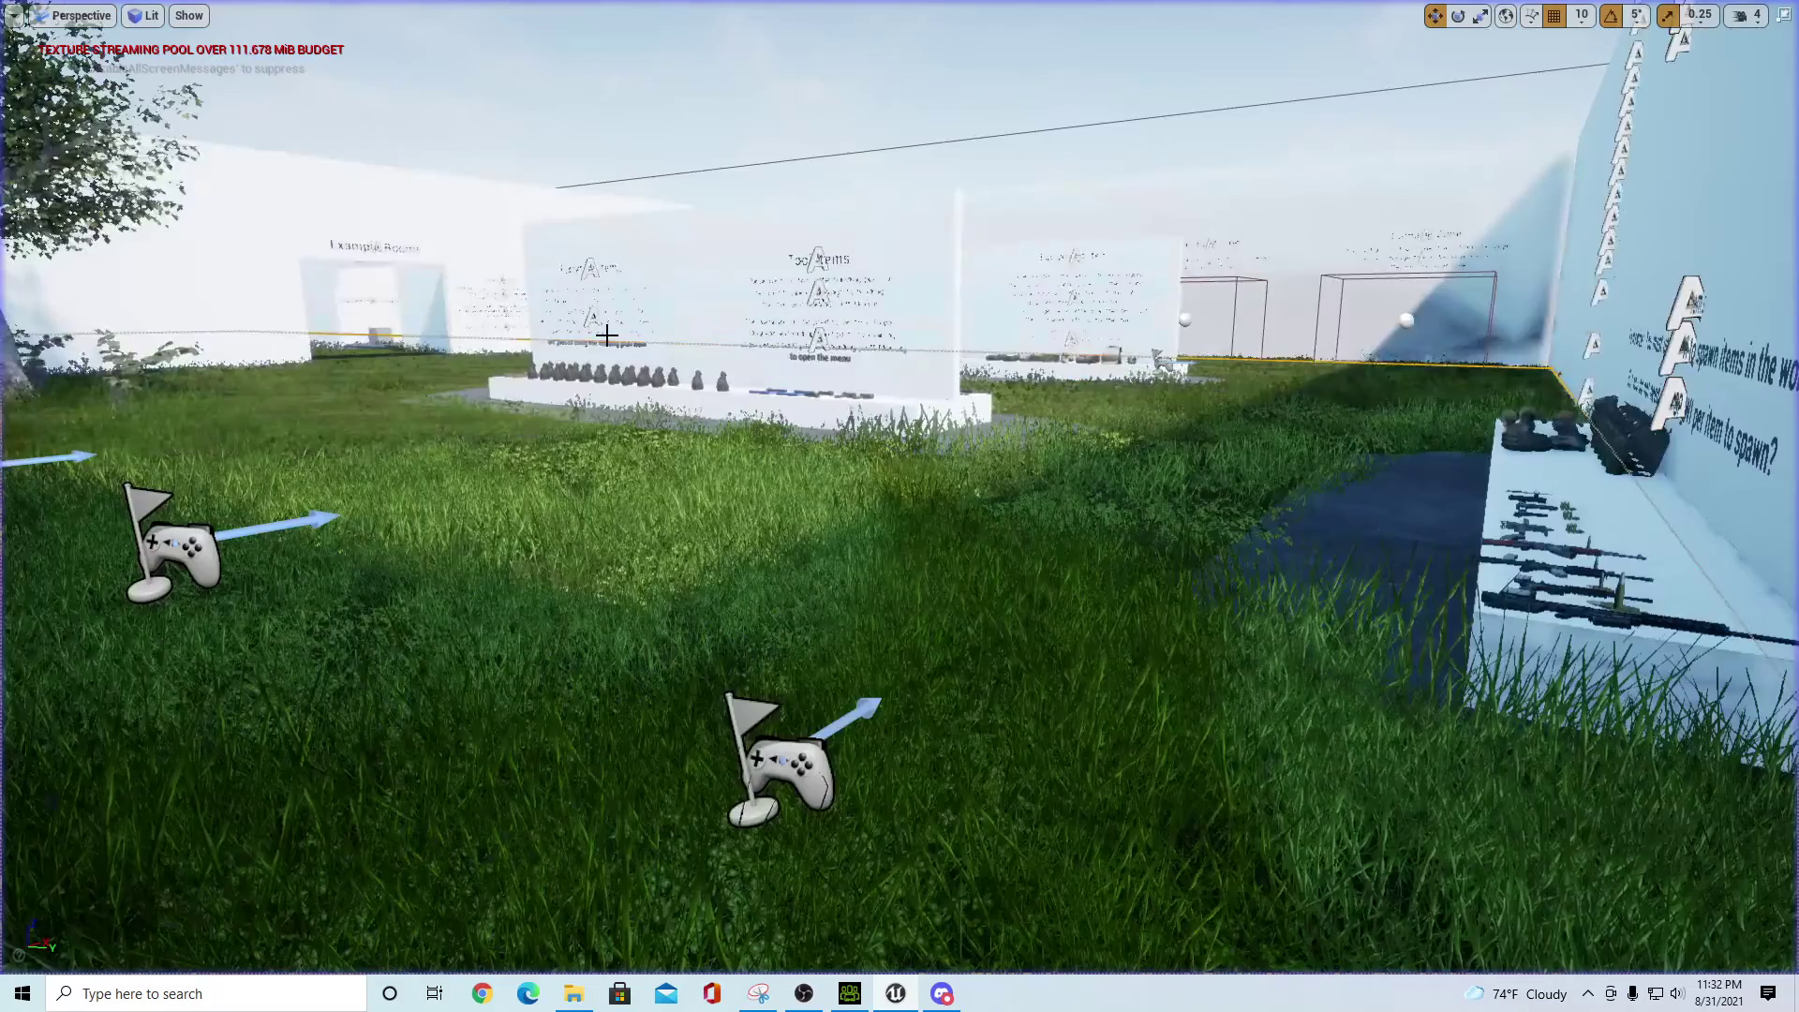
key("F11")
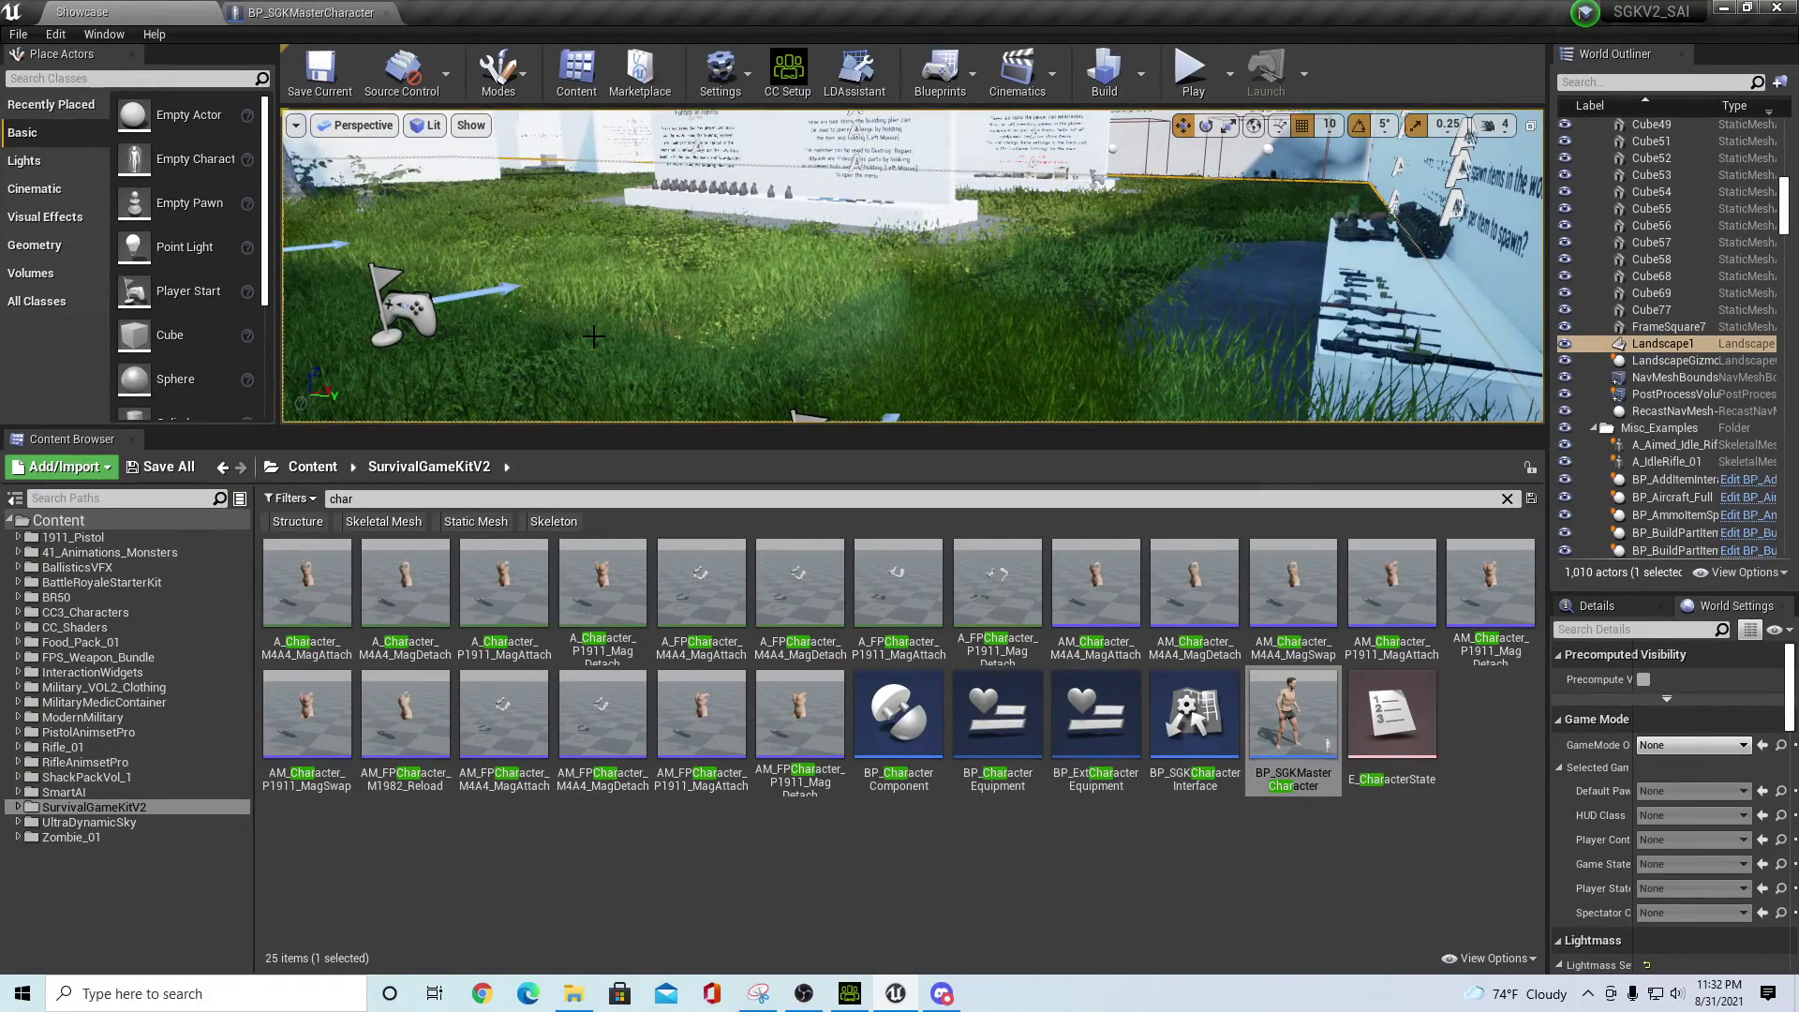
key("alt+p")
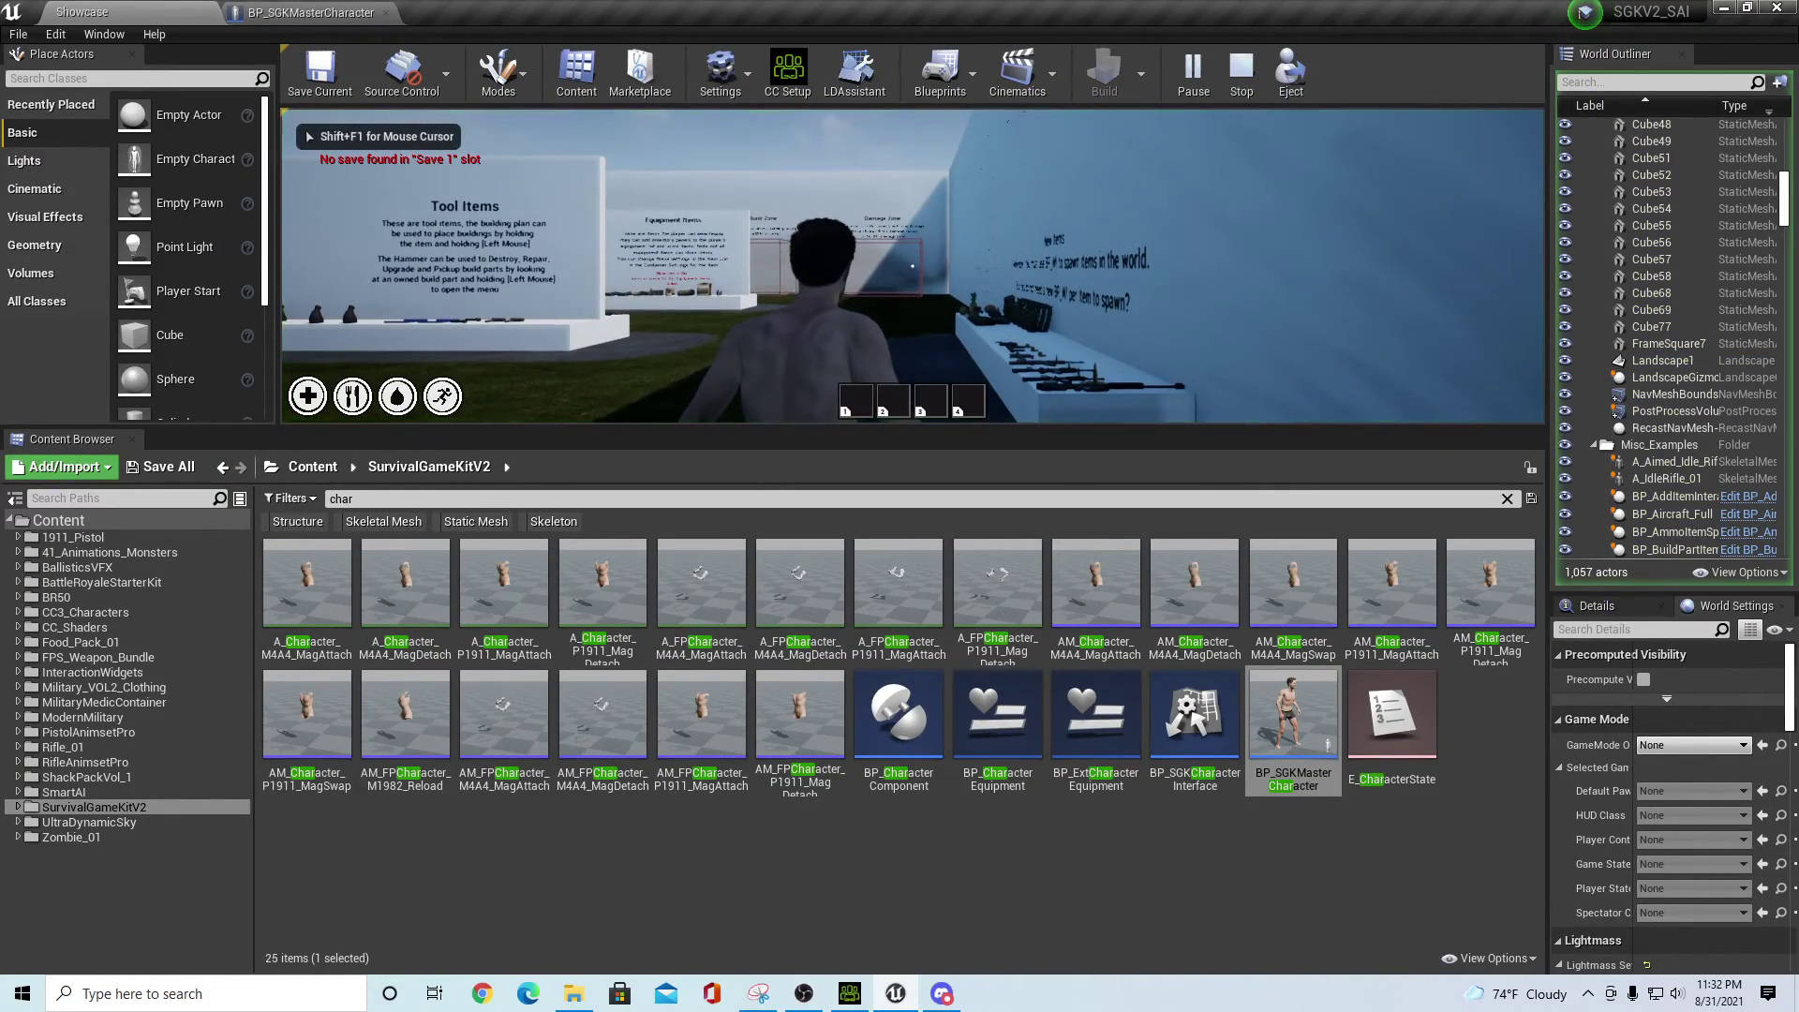
- Add a Skeletal Mesh component named Vest under the inherited Mesh component in BP_SGKMasterCharacter
double_click(1294, 722)
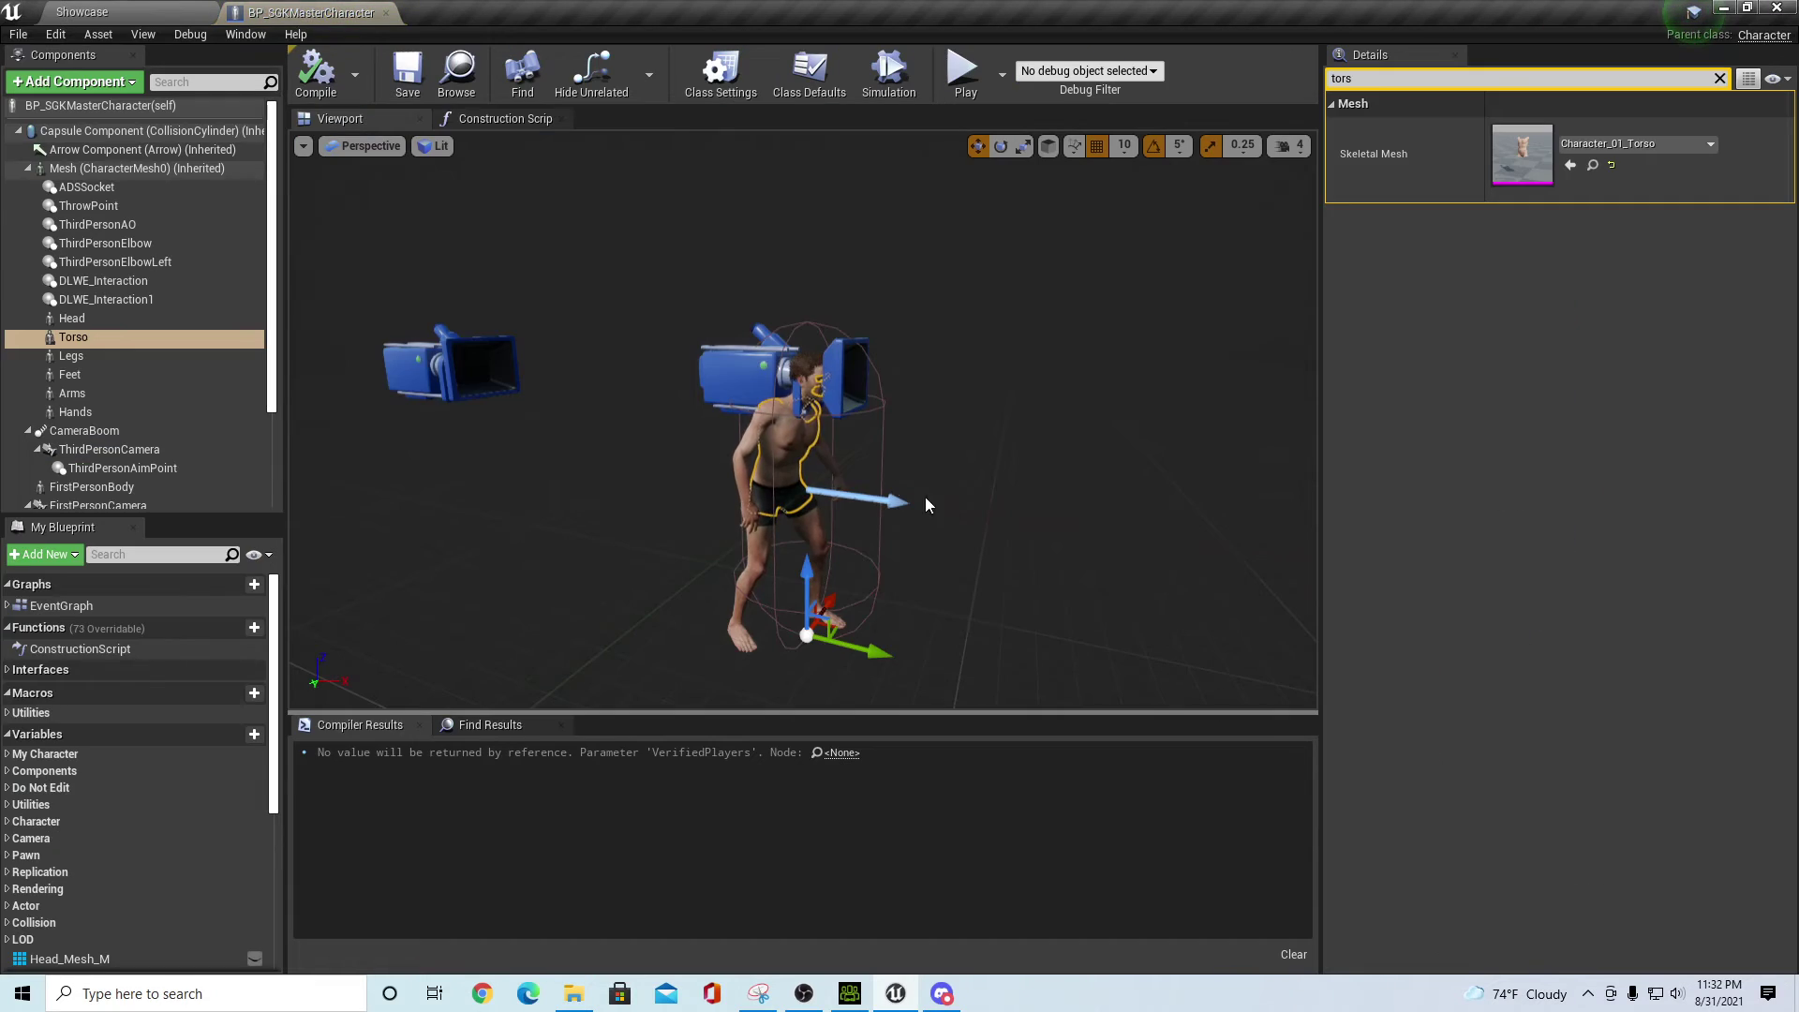
left_click(84, 171)
left_click(89, 83)
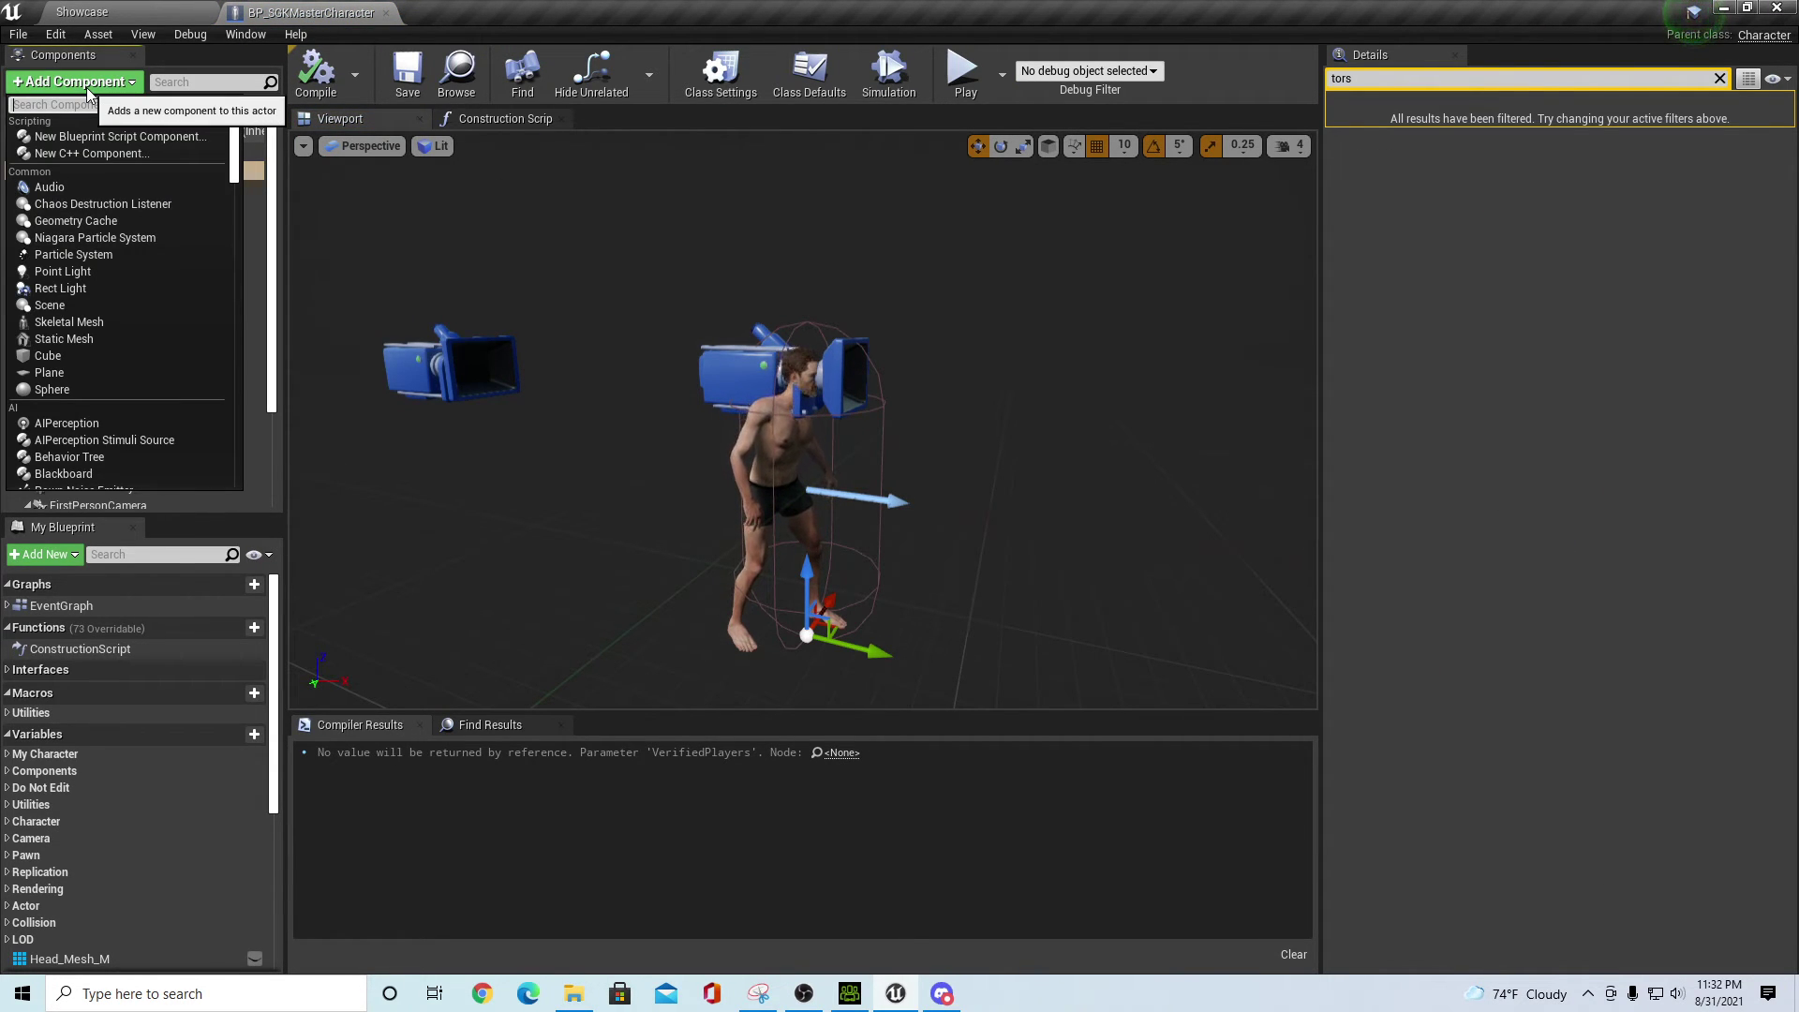
type("skele")
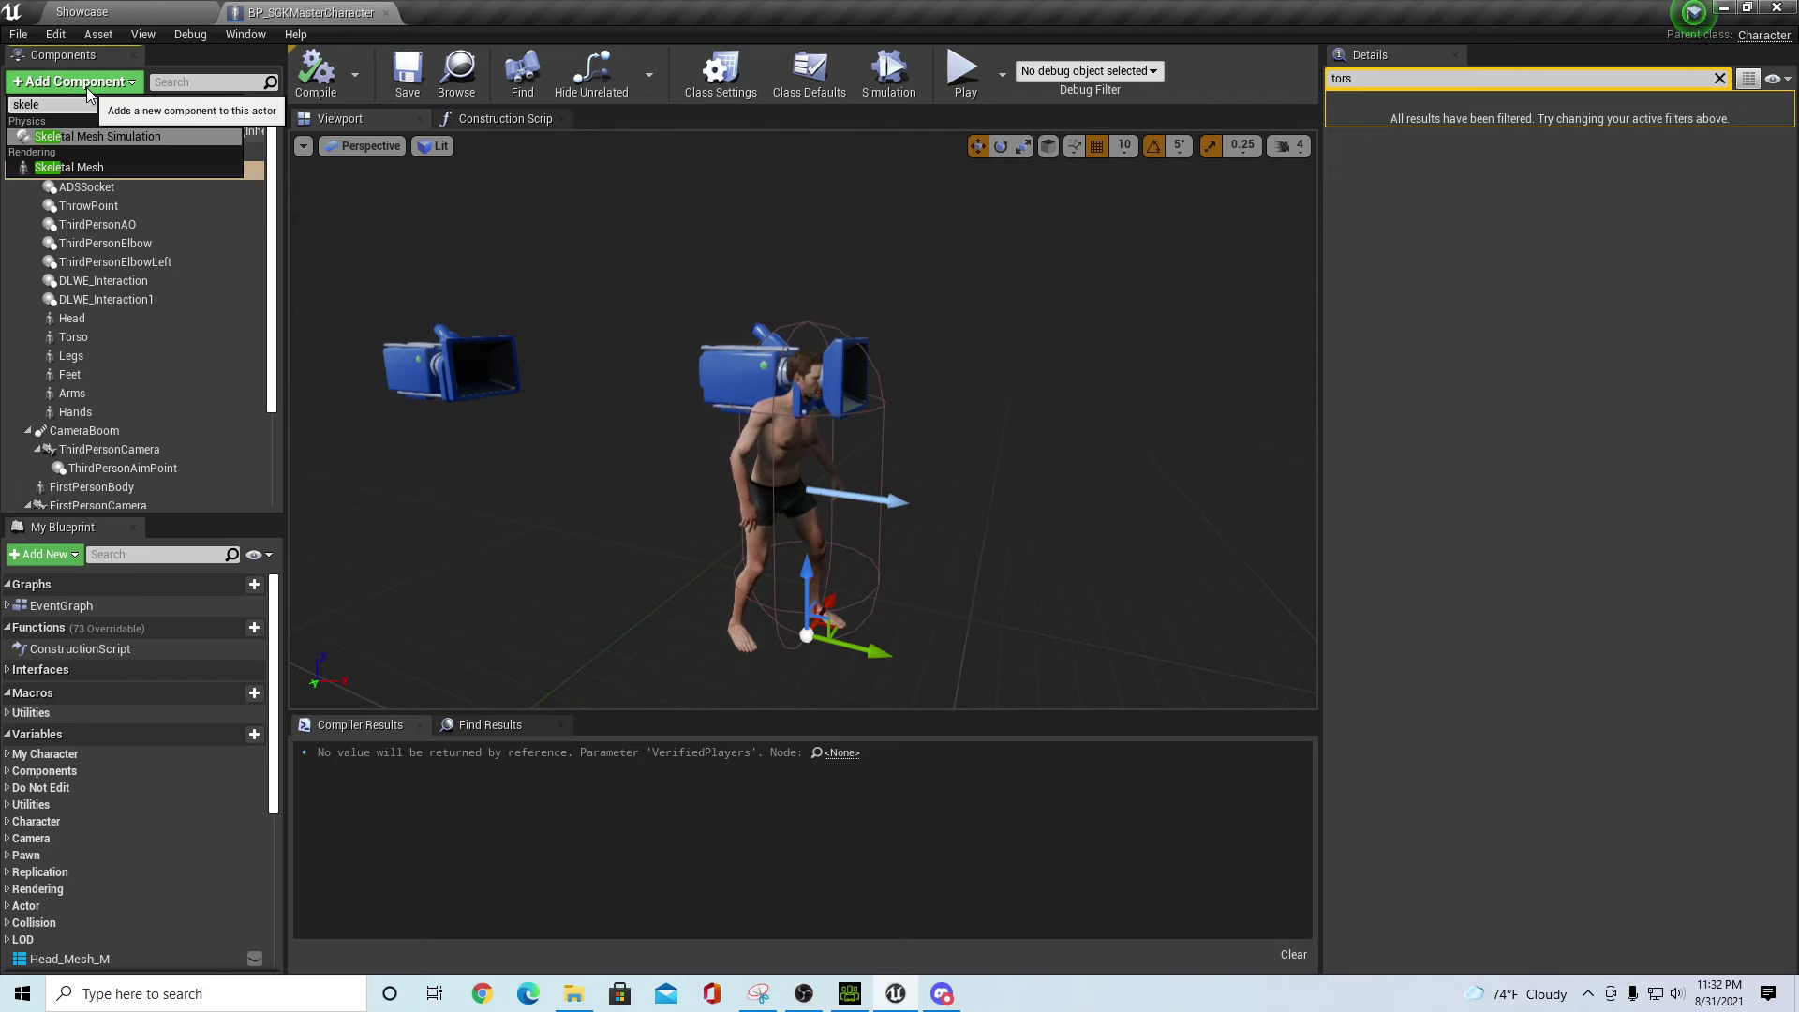
left_click(69, 167)
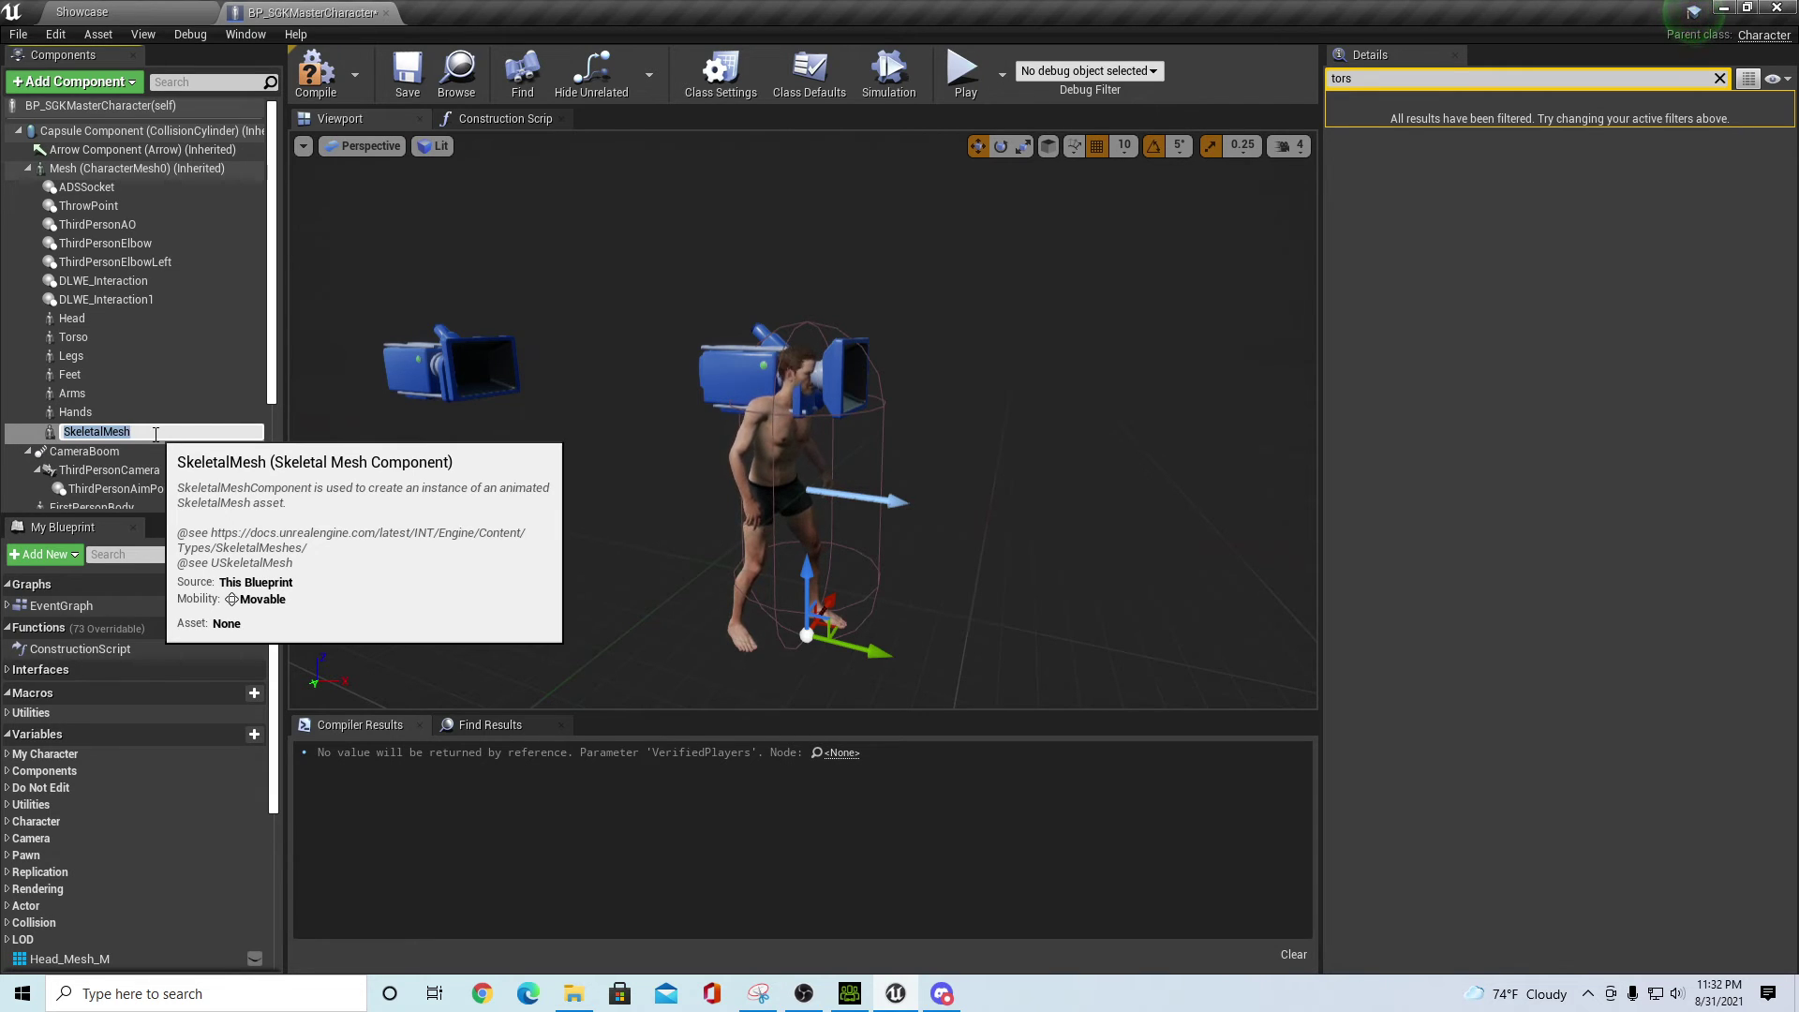
type("Vest")
key("Return")
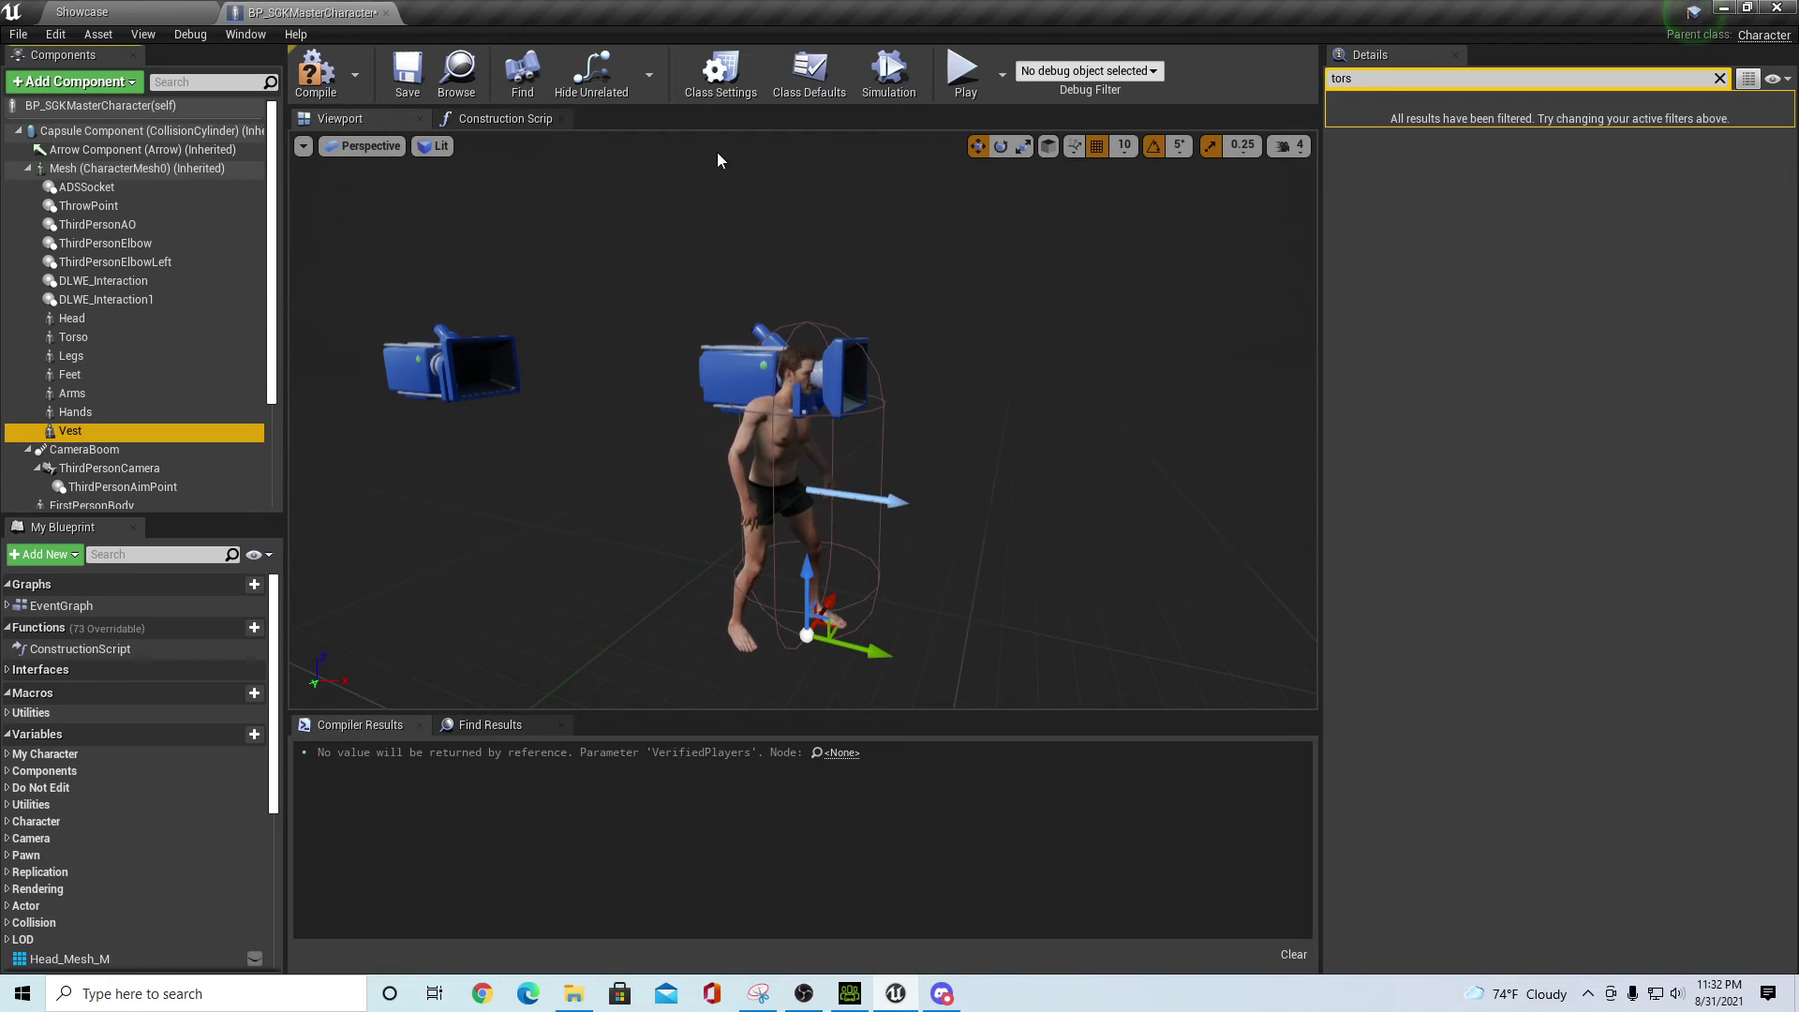
- Connect a Vest reference to the Set Master Pose Component node's Target in the Construction Script and compile the blueprint
left_click(508, 118)
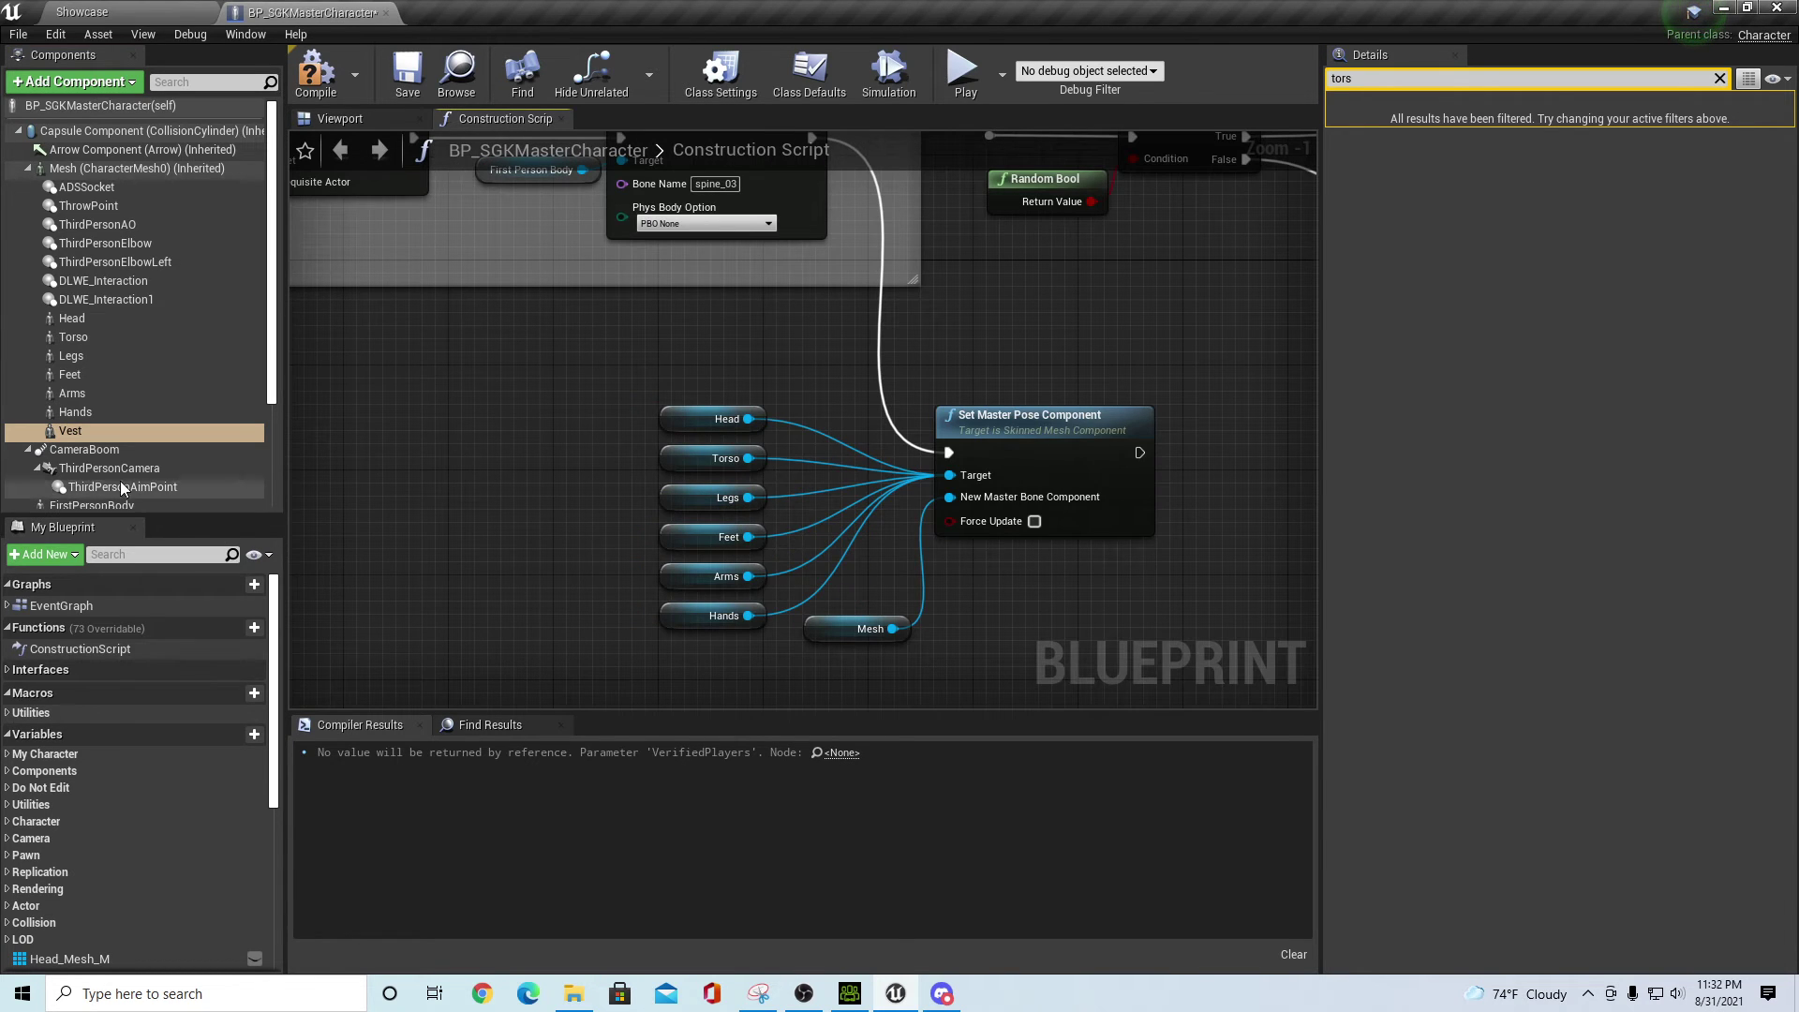
left_click_drag(84, 431, 771, 480)
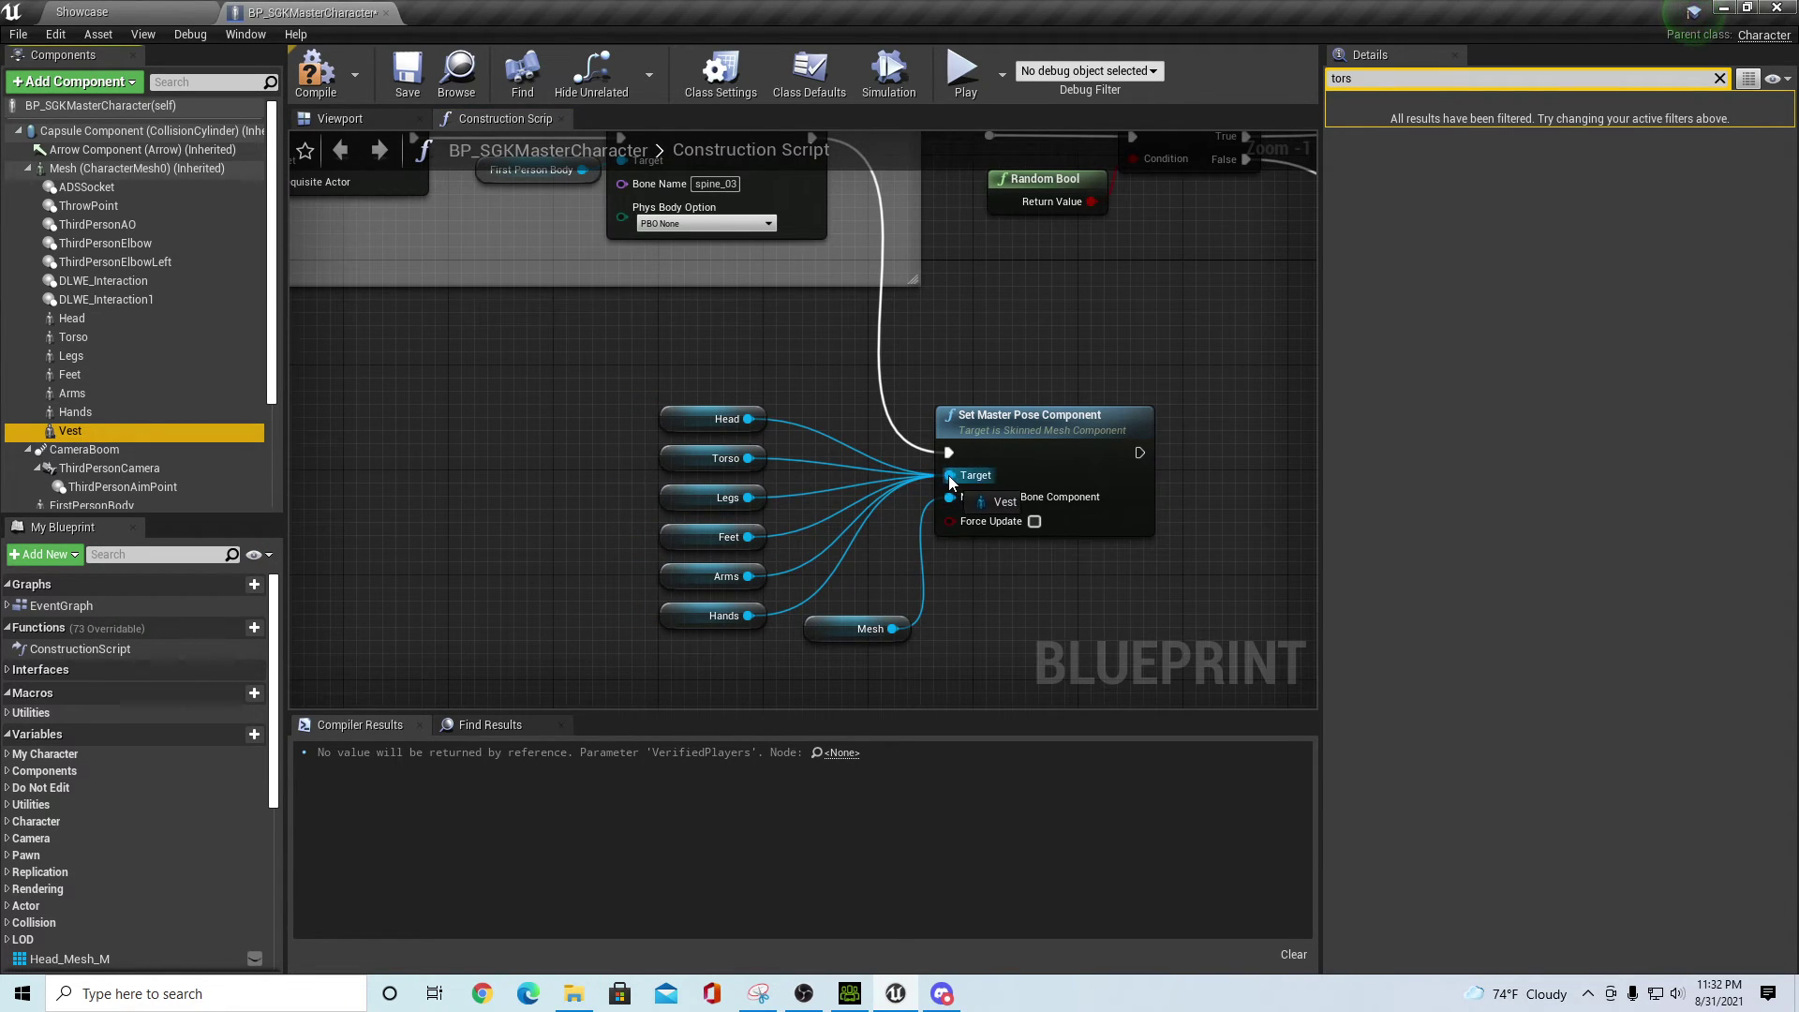
left_click_drag(952, 483, 950, 480)
left_click_drag(830, 465, 509, 475)
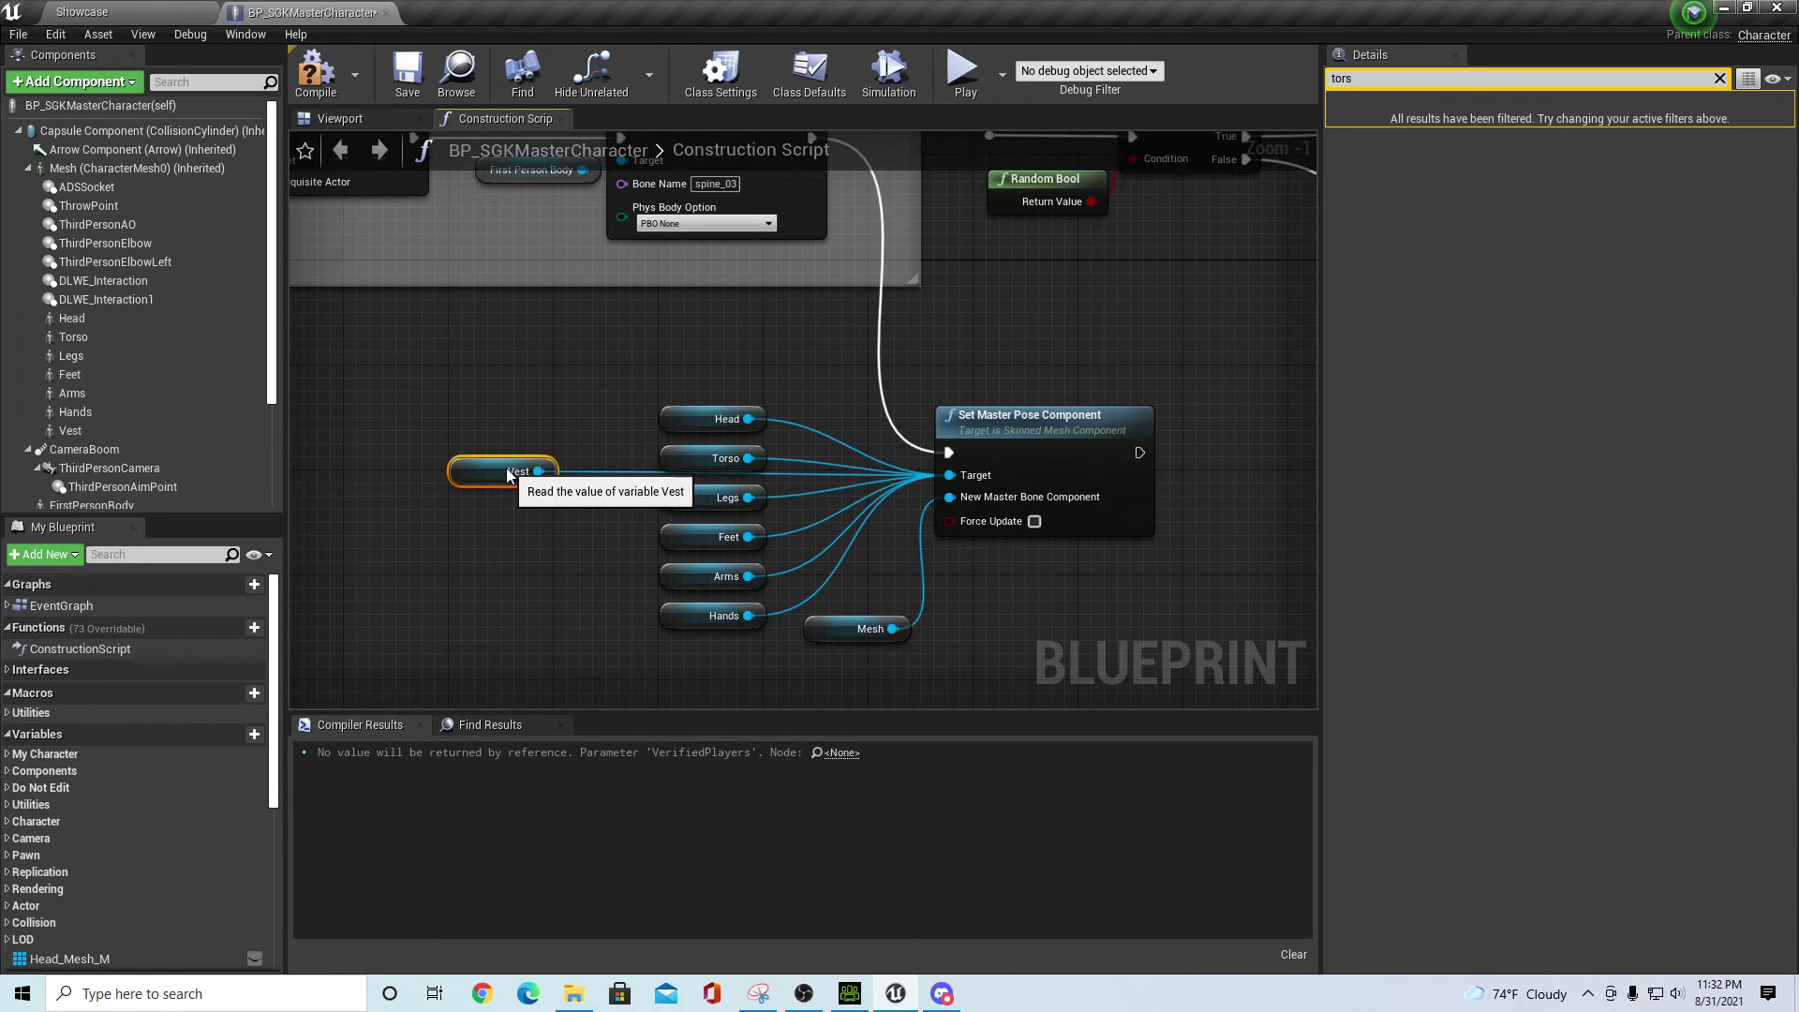
left_click(315, 75)
- Clear the details filter and set the Vest component's skeletal mesh to Vest_With_Scarf
left_click(339, 119)
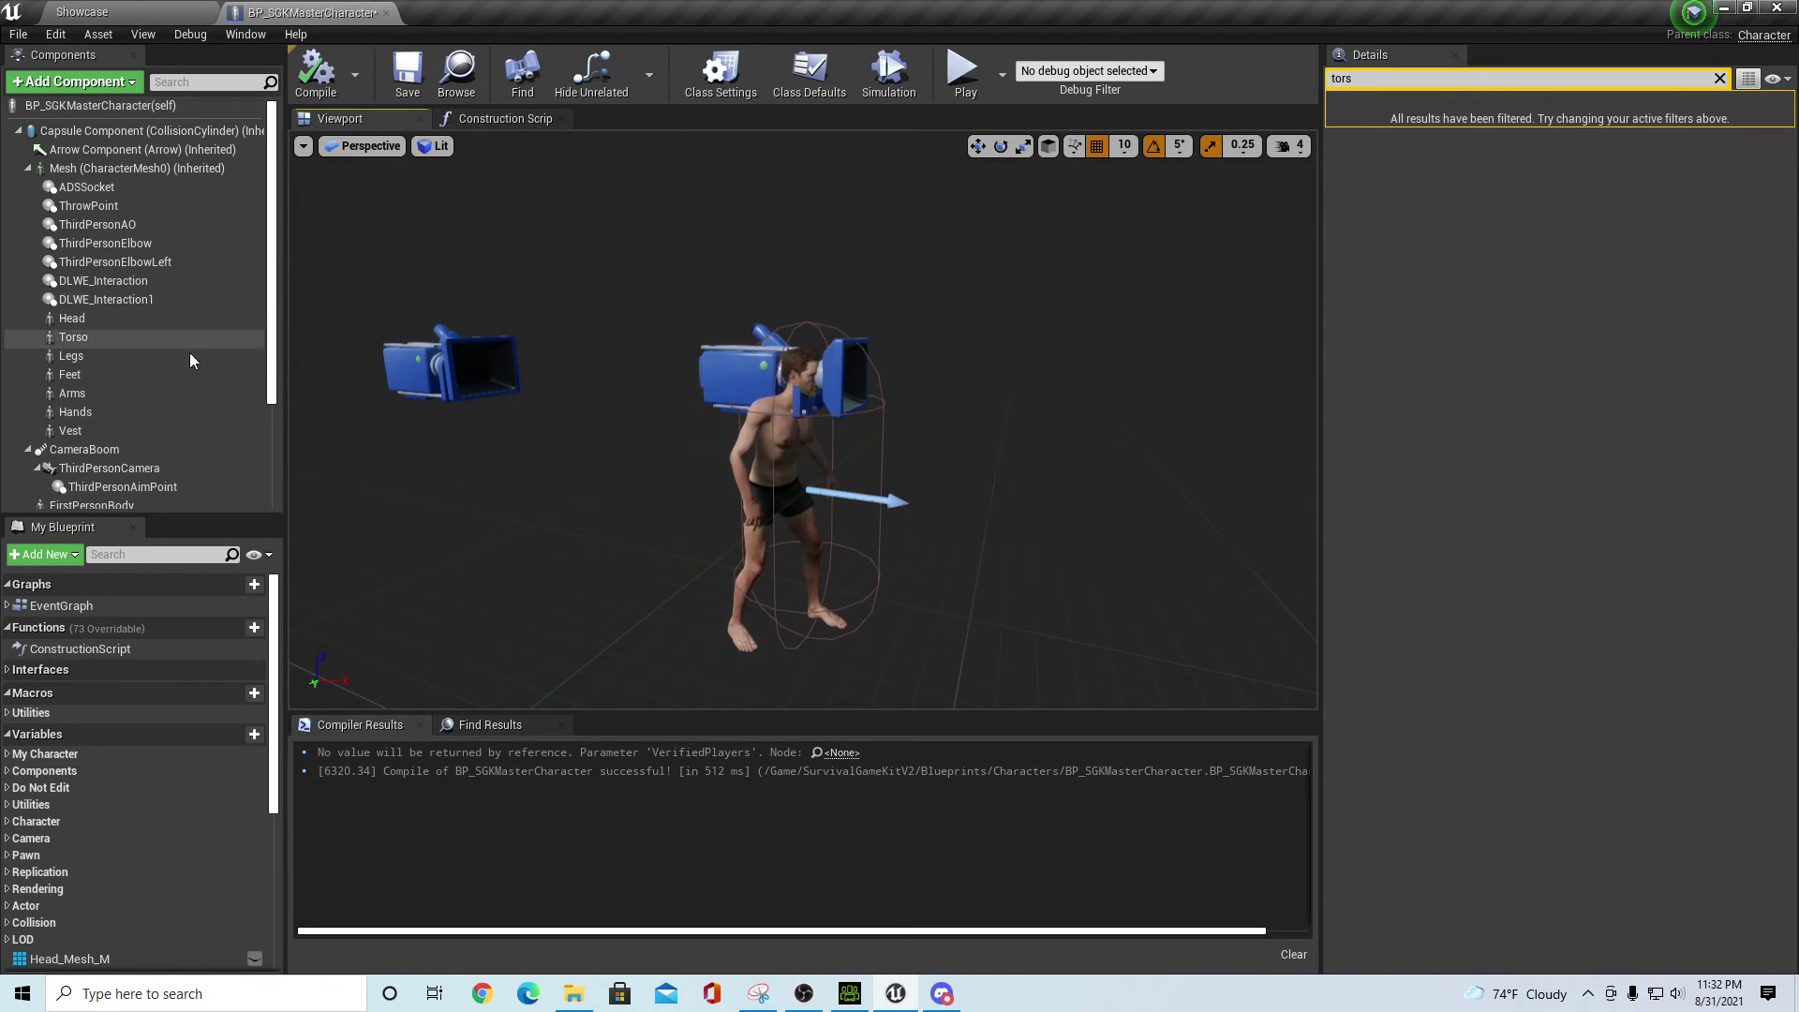
left_click(73, 431)
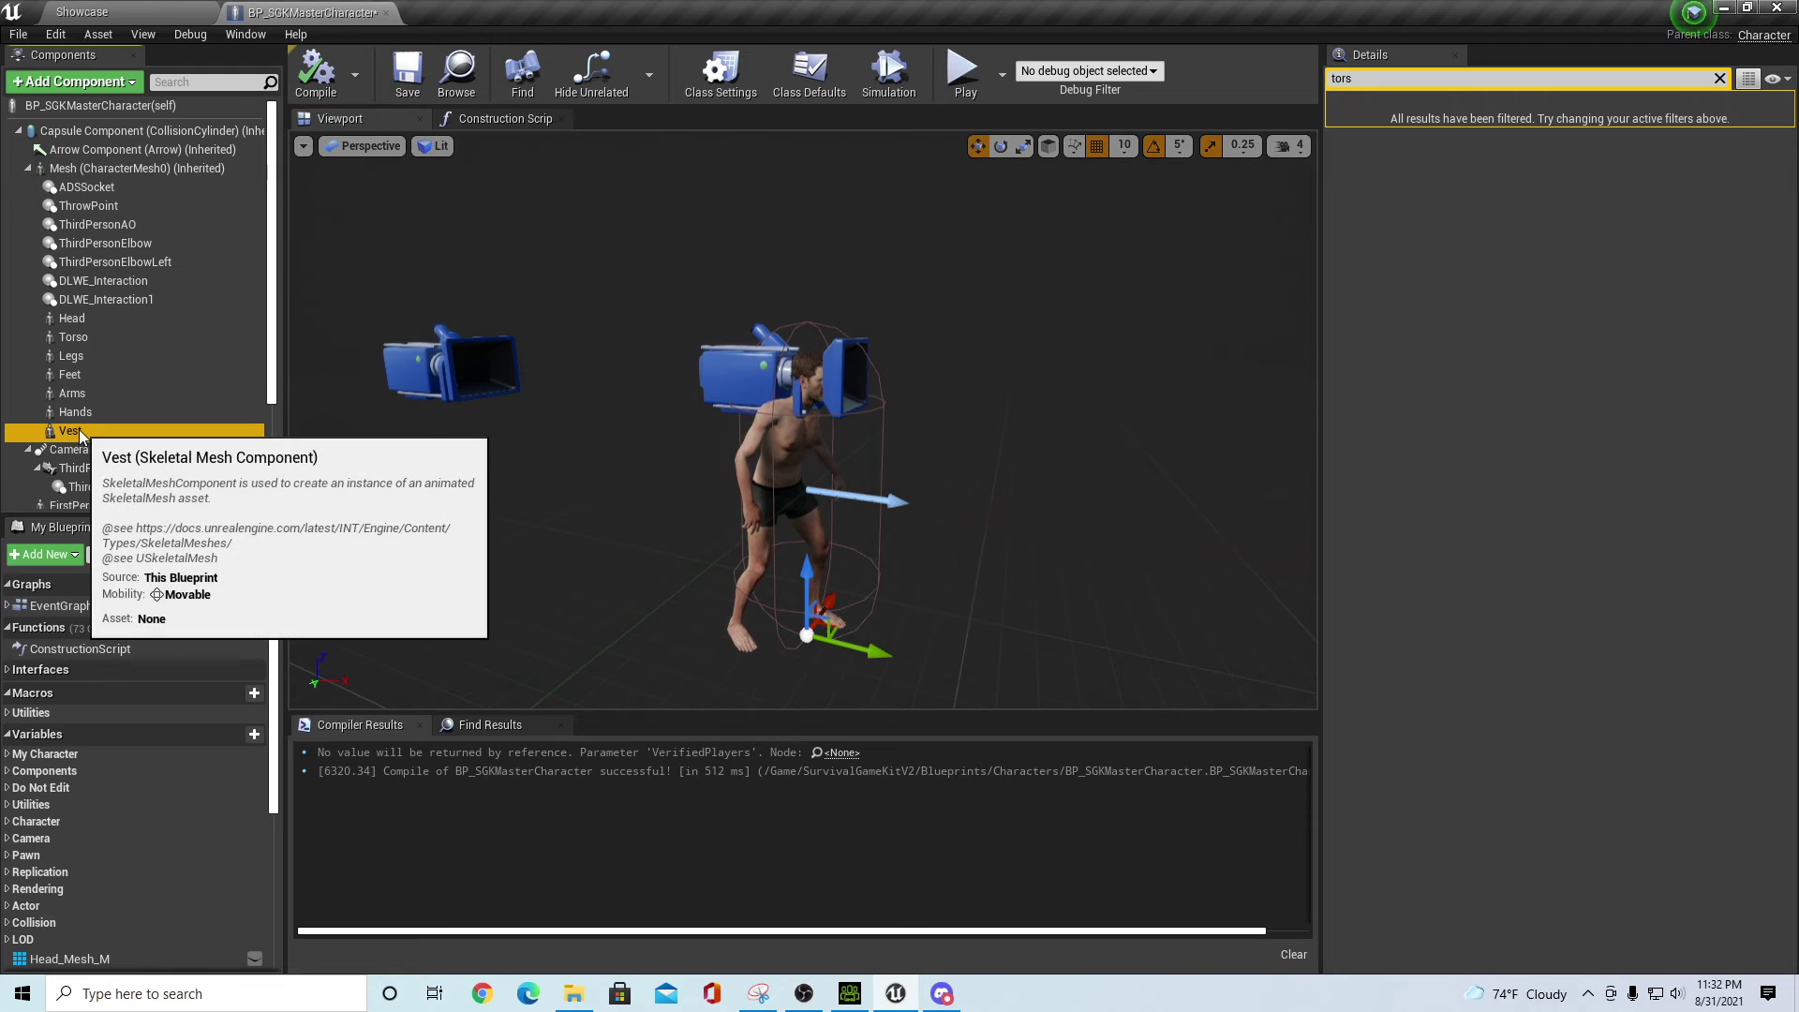
left_click(1721, 80)
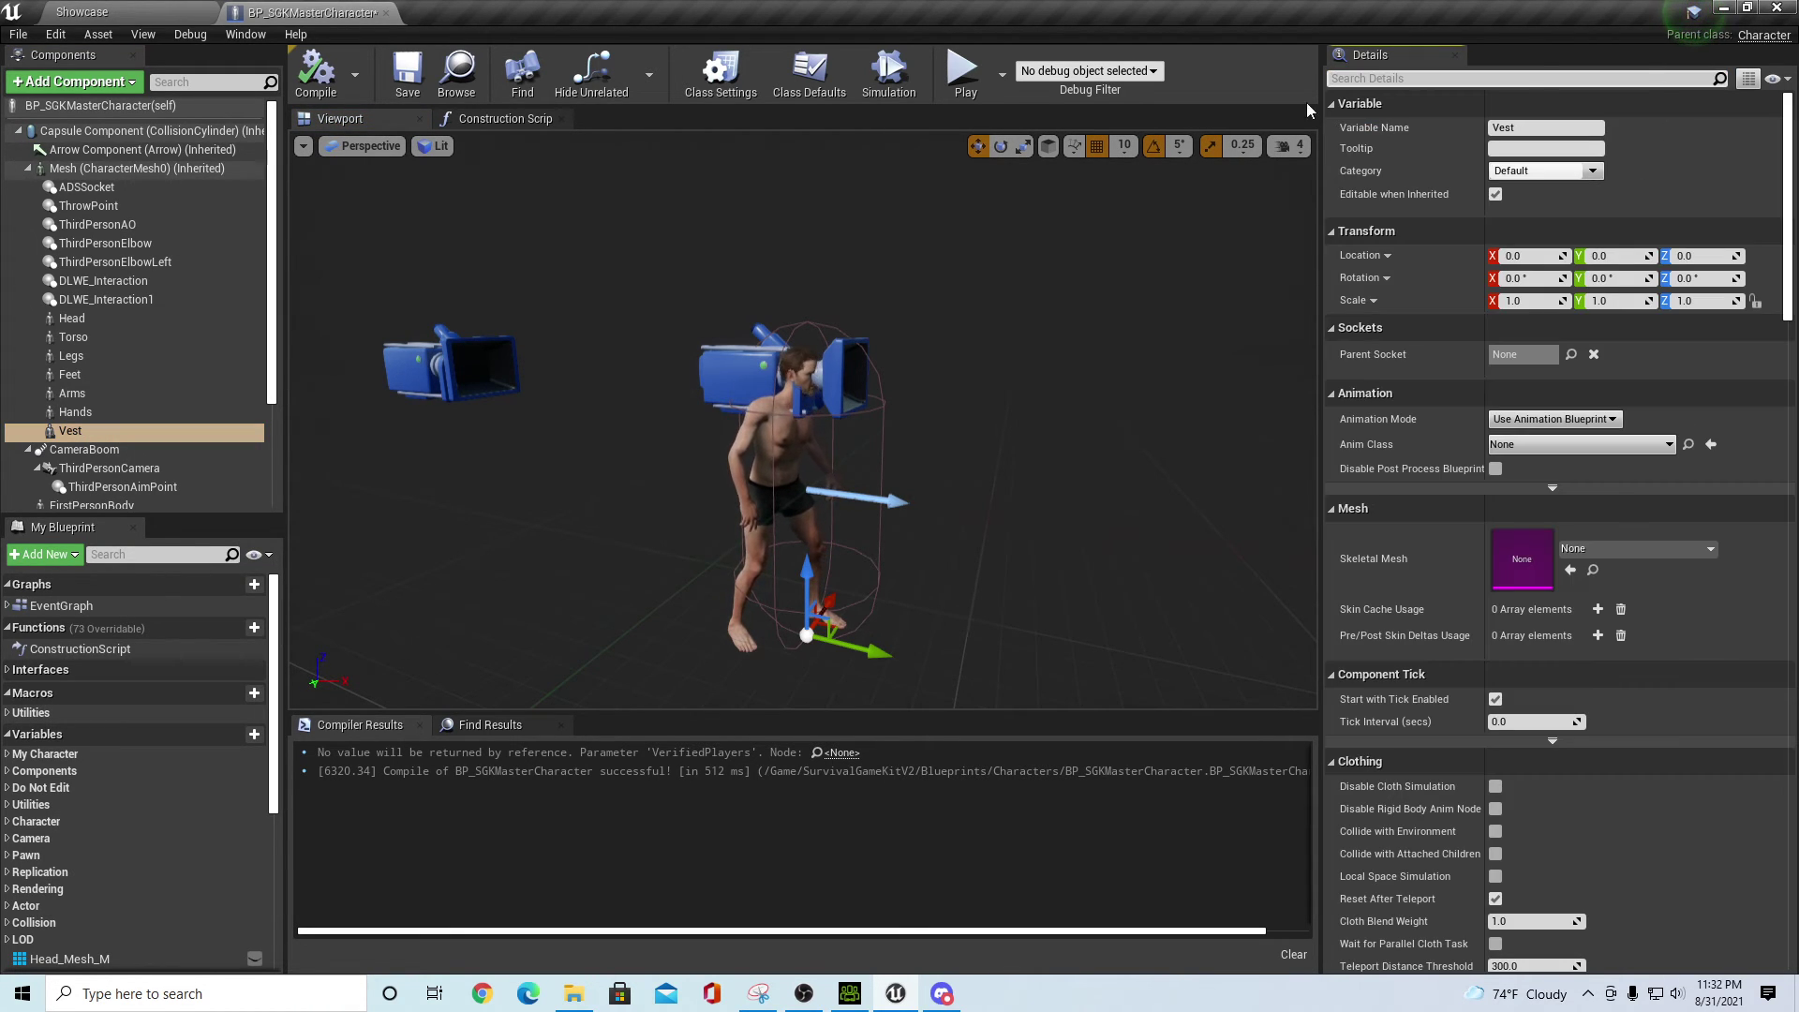
left_click(1713, 553)
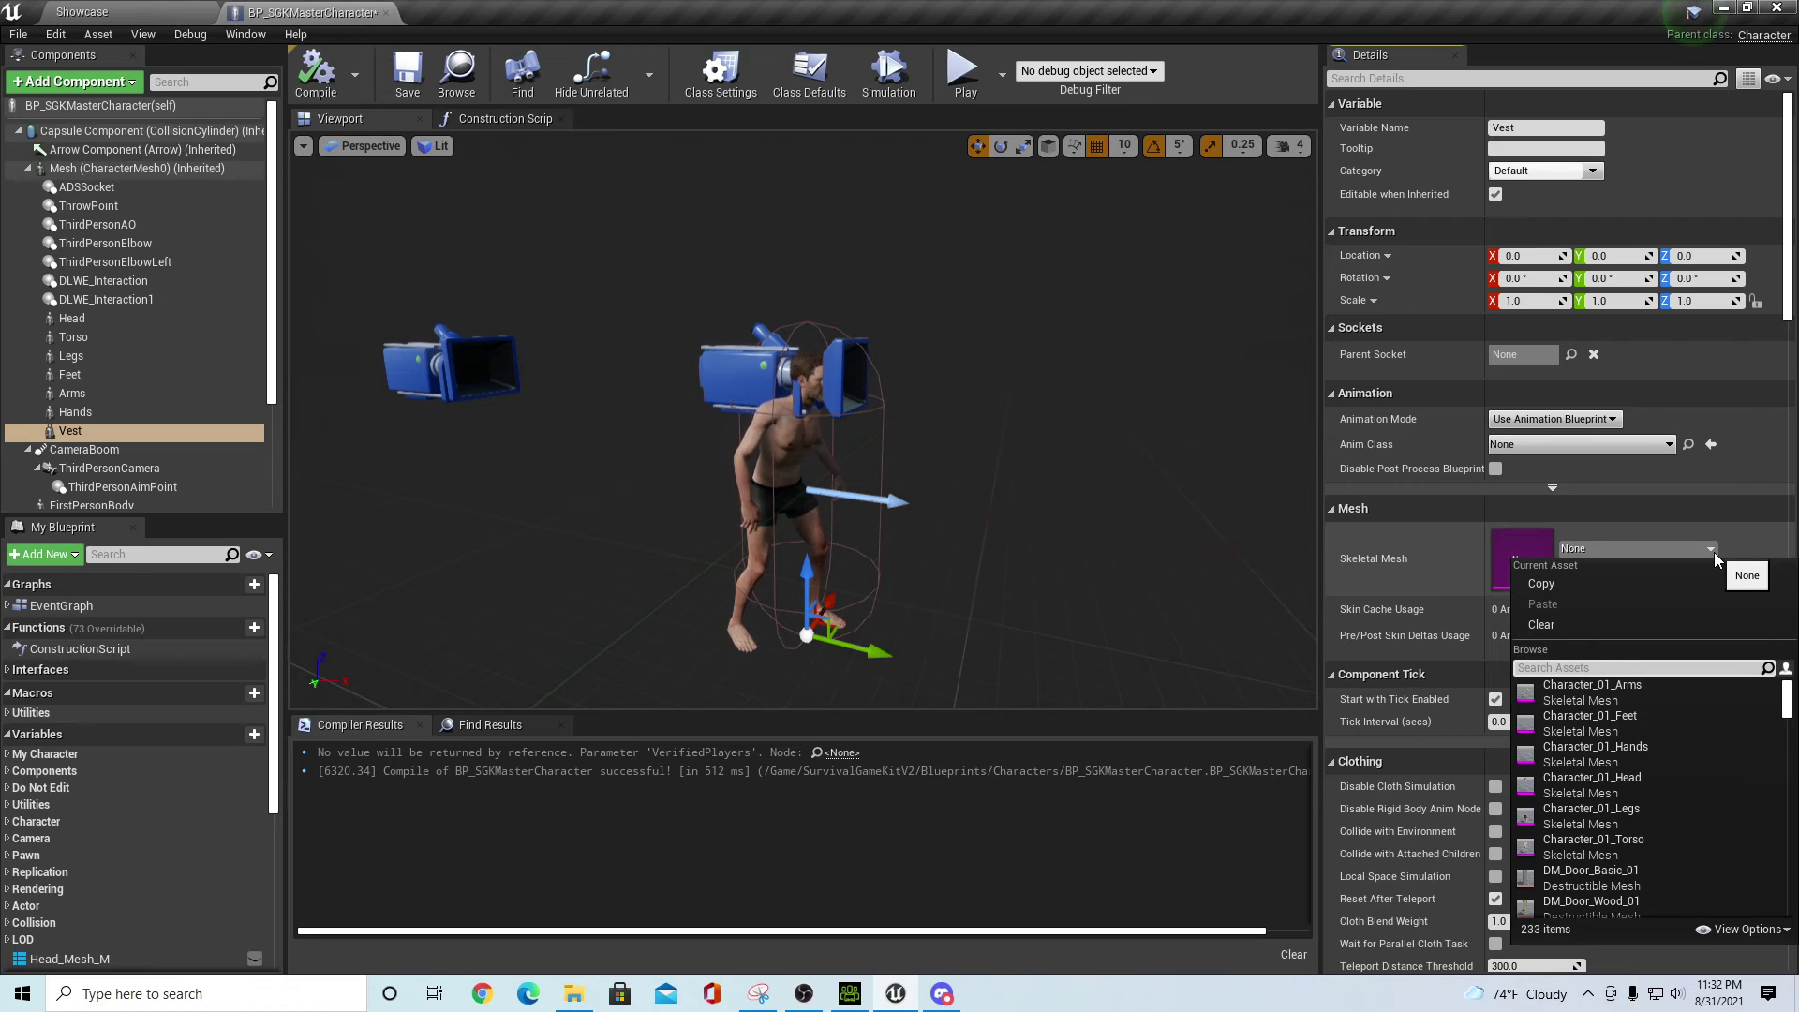
type("ves")
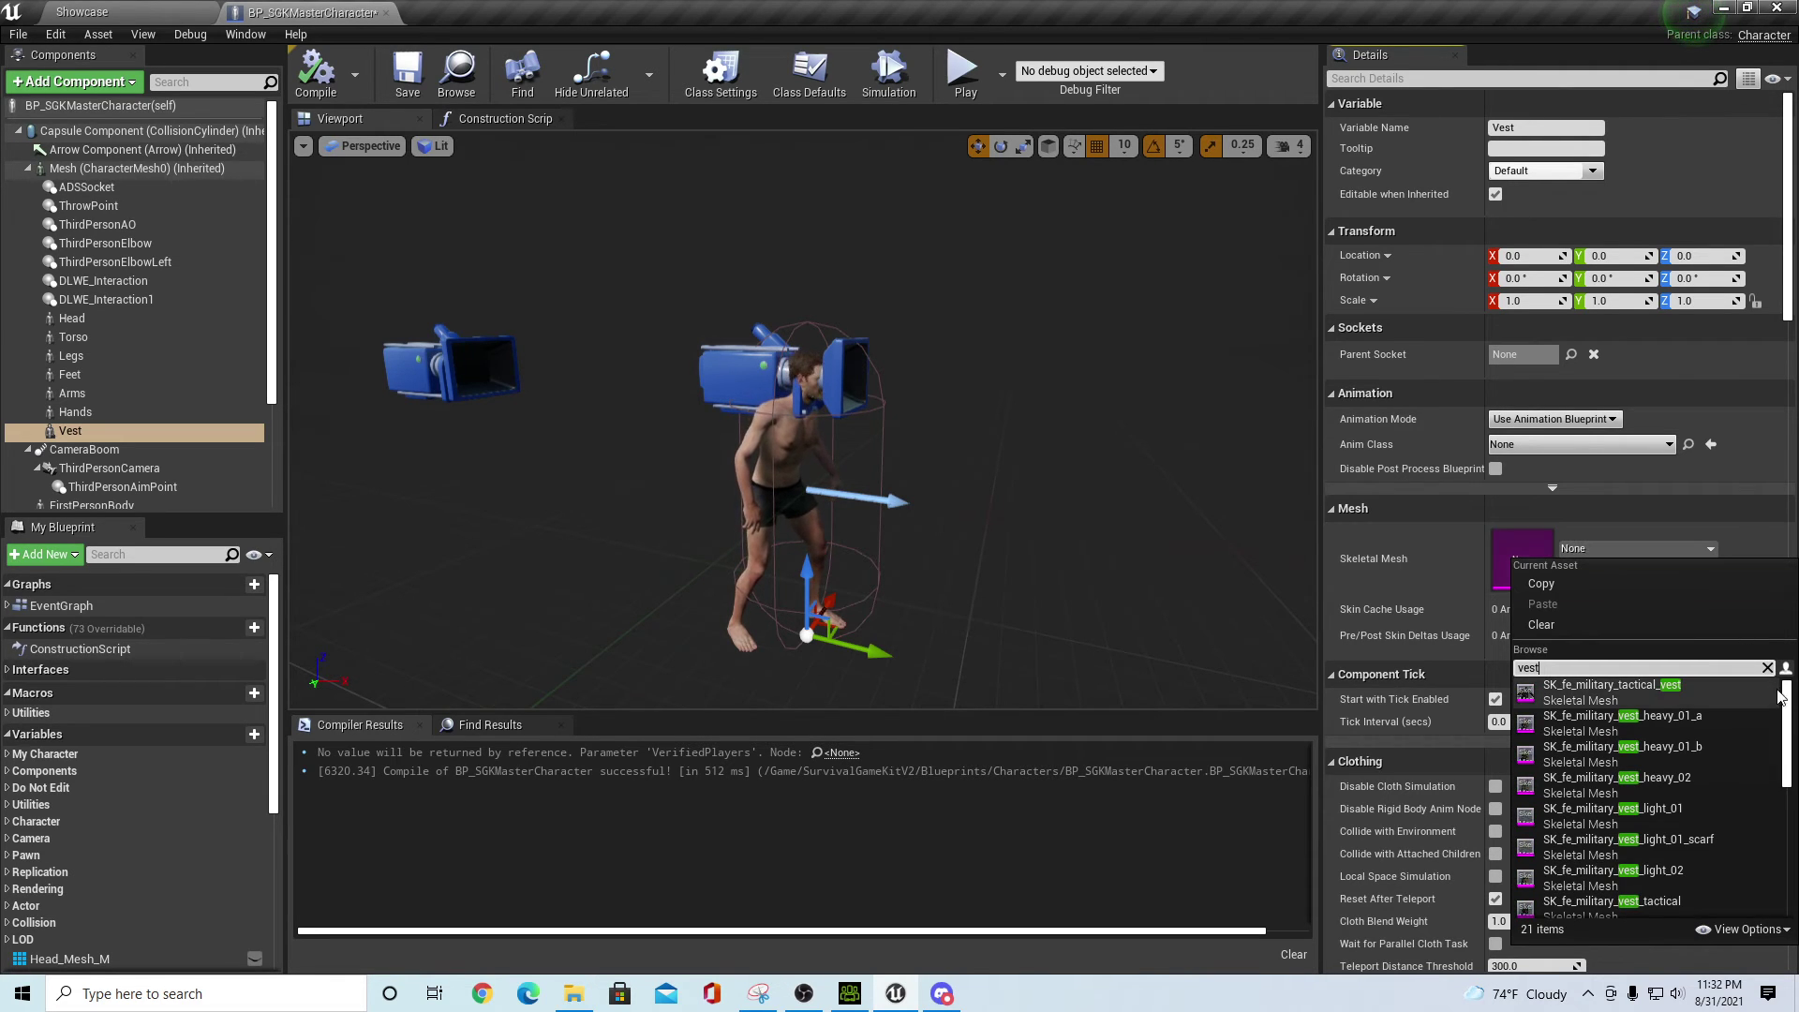
type("t")
scroll(1766, 890, "down", 5)
left_click(1743, 901)
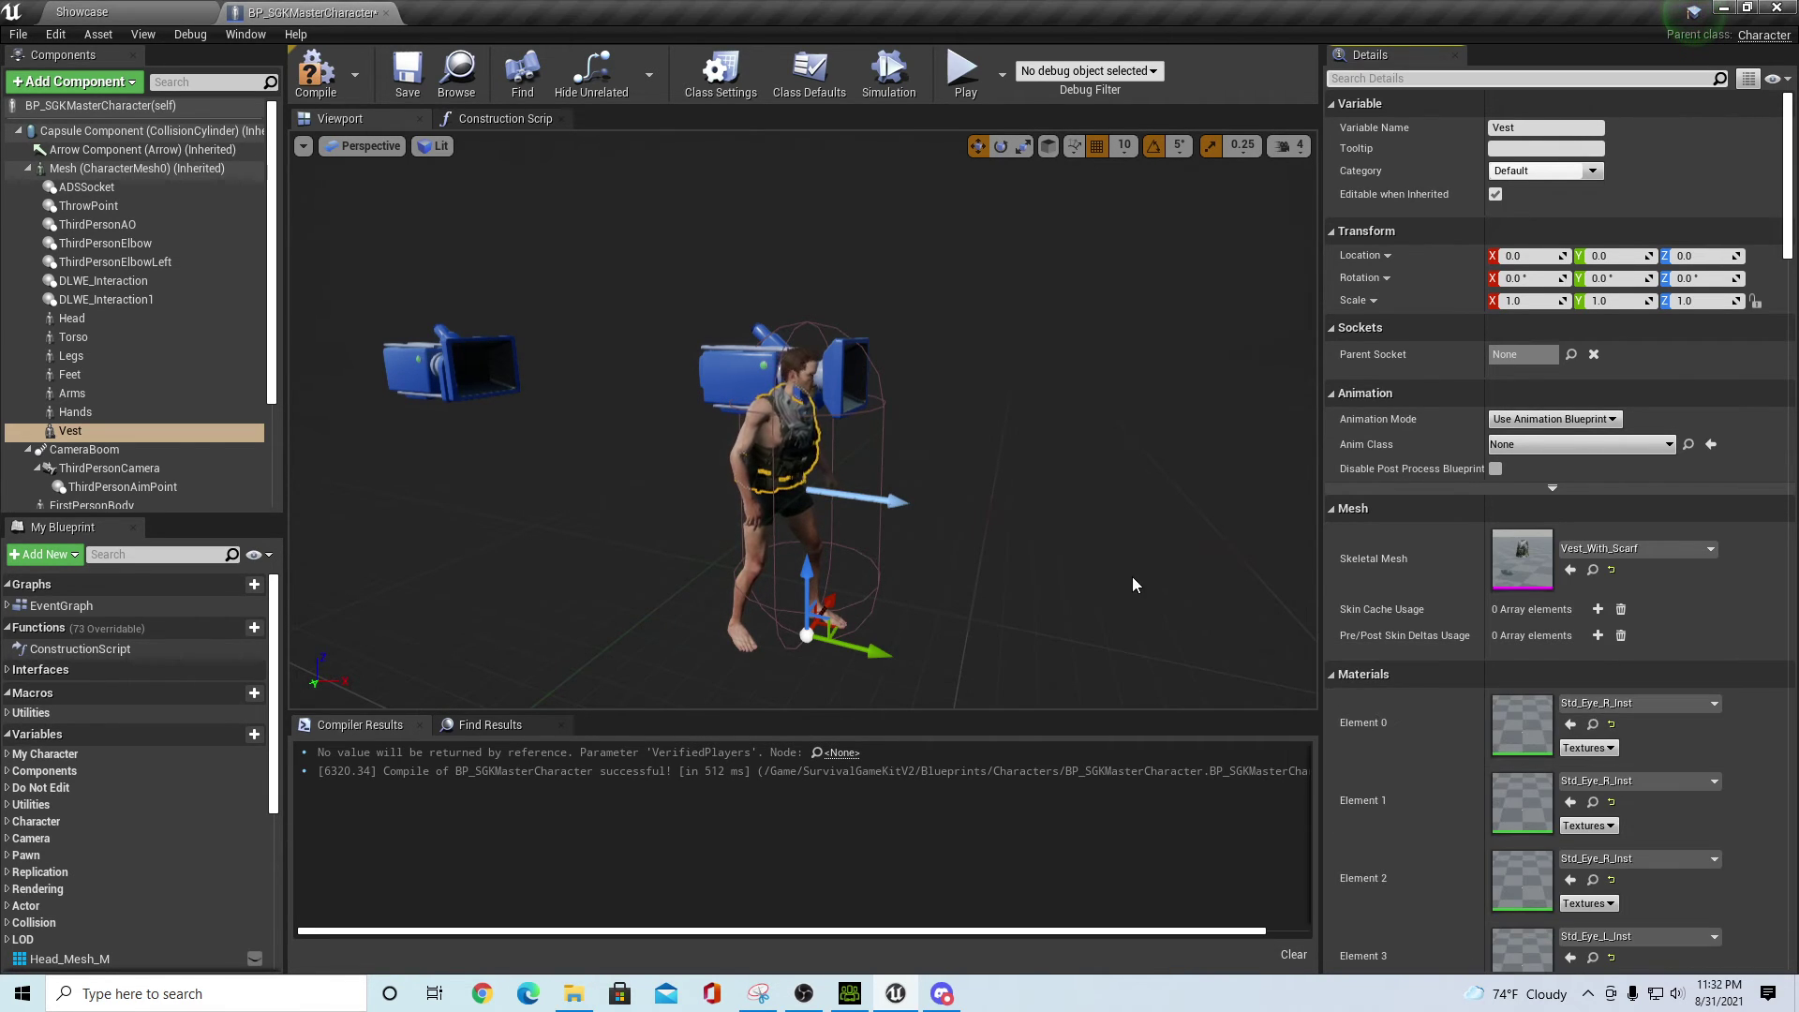
- Run around the Showcase level in a full-screen play test to examine the scarf vest on the character, and enlarge the level viewport after stopping
left_click(136, 13)
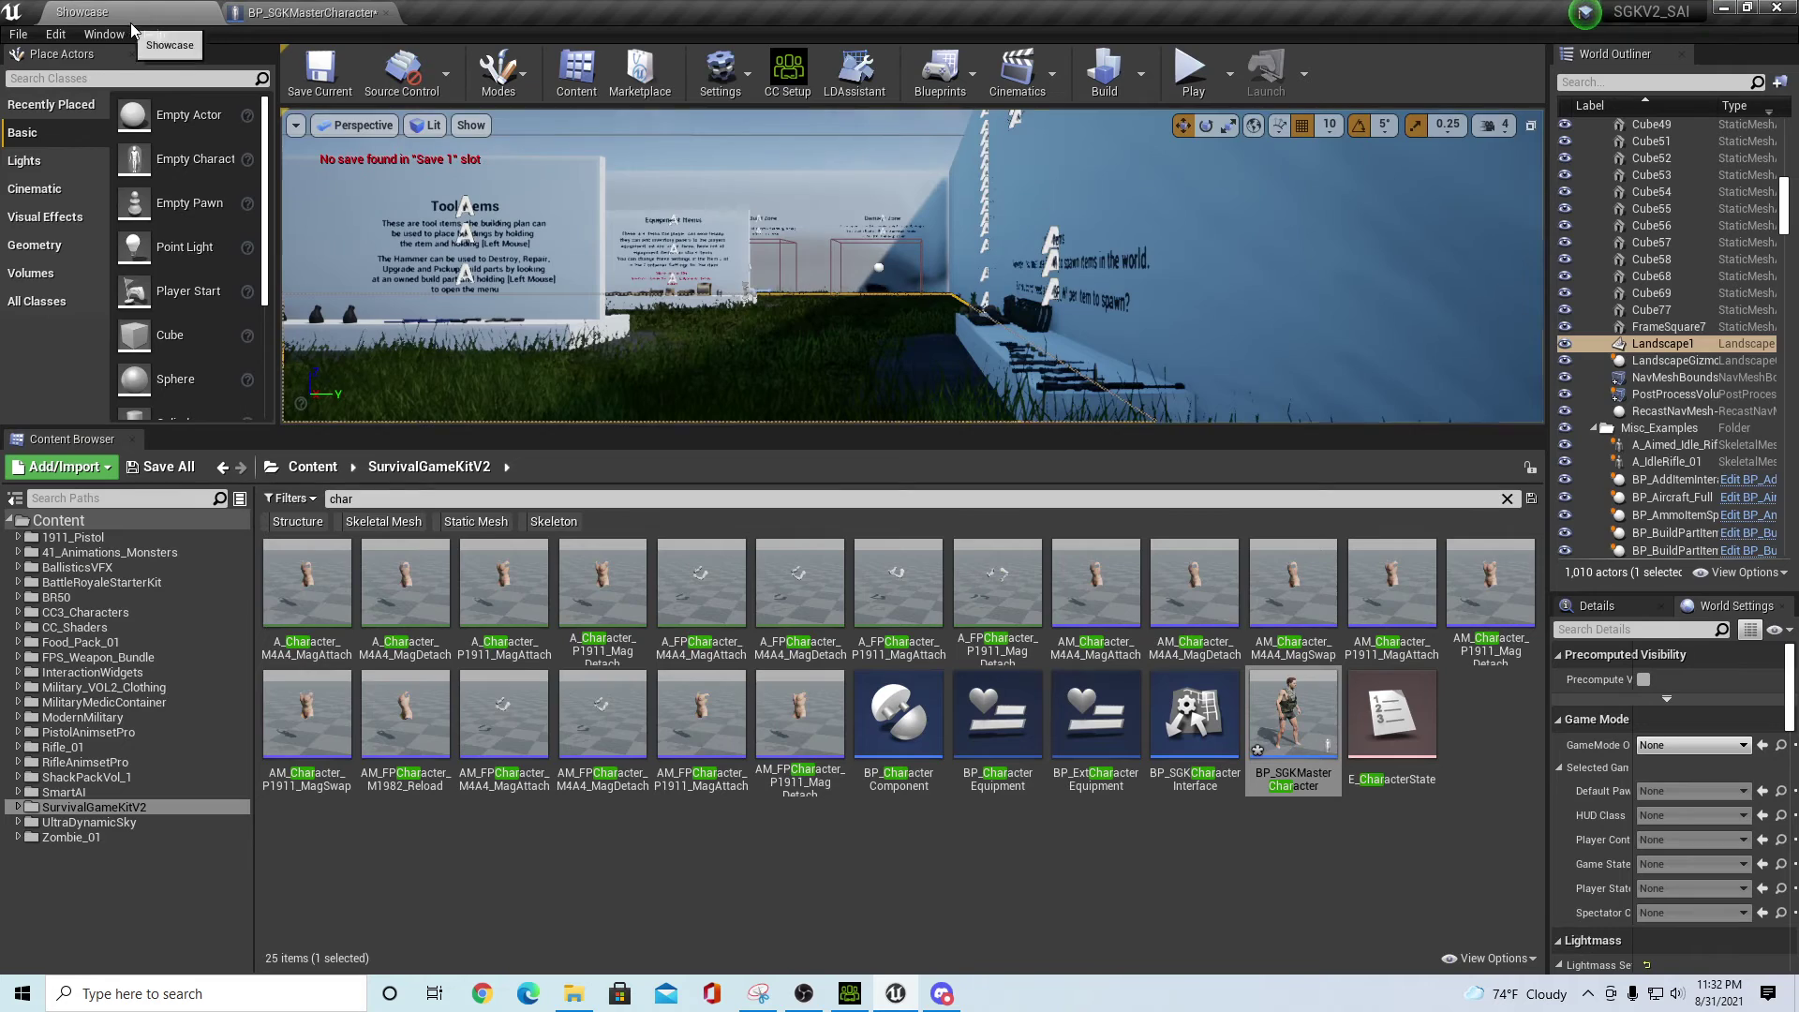
left_click(1190, 71)
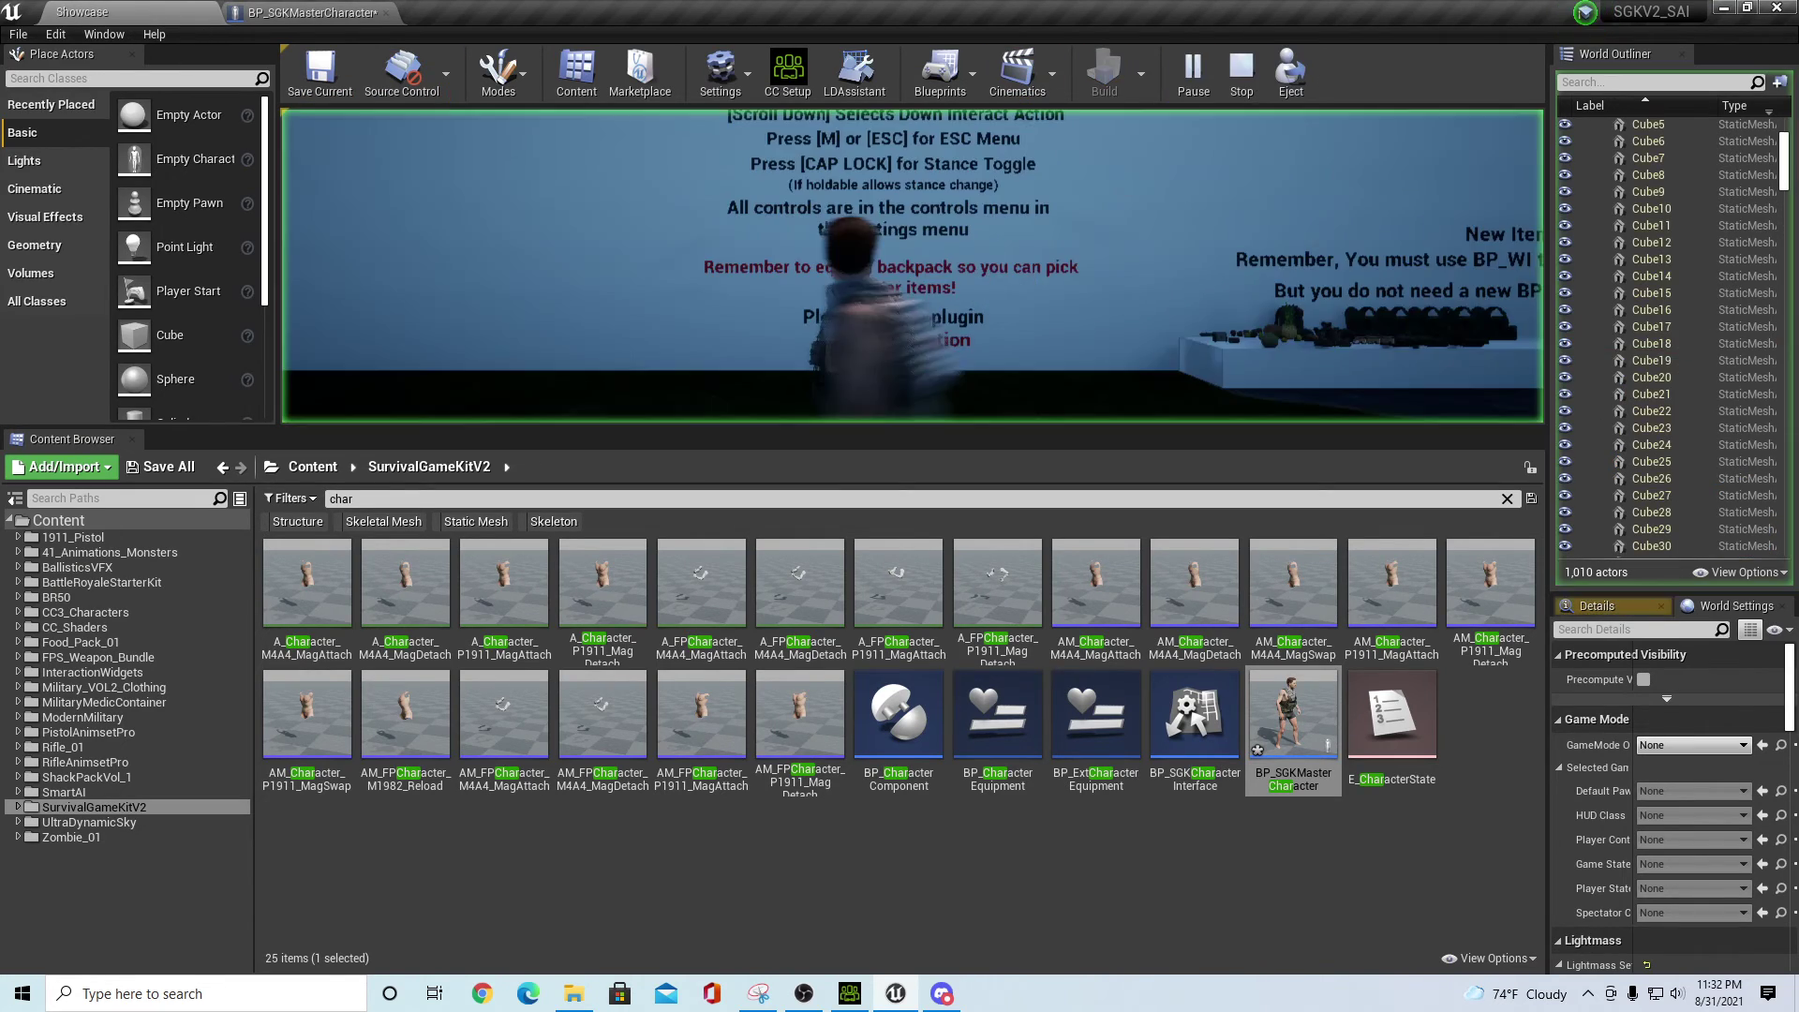
key("F11")
key("w")
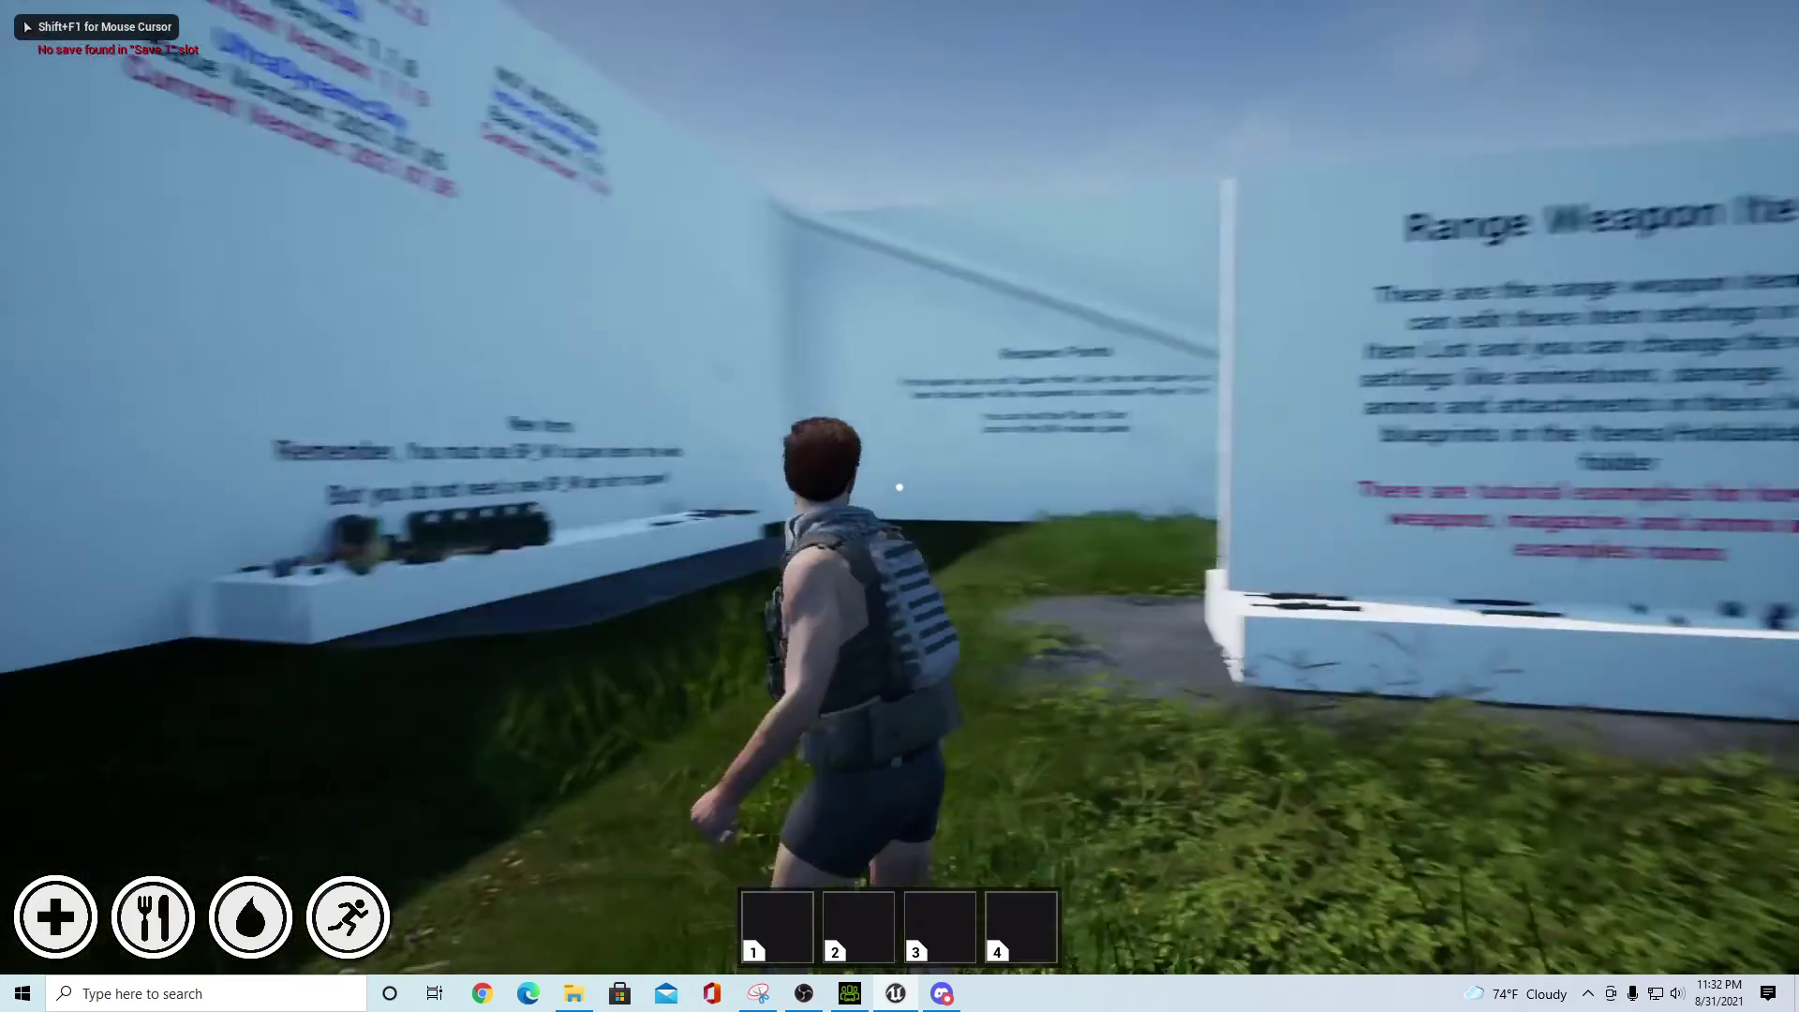
key("w")
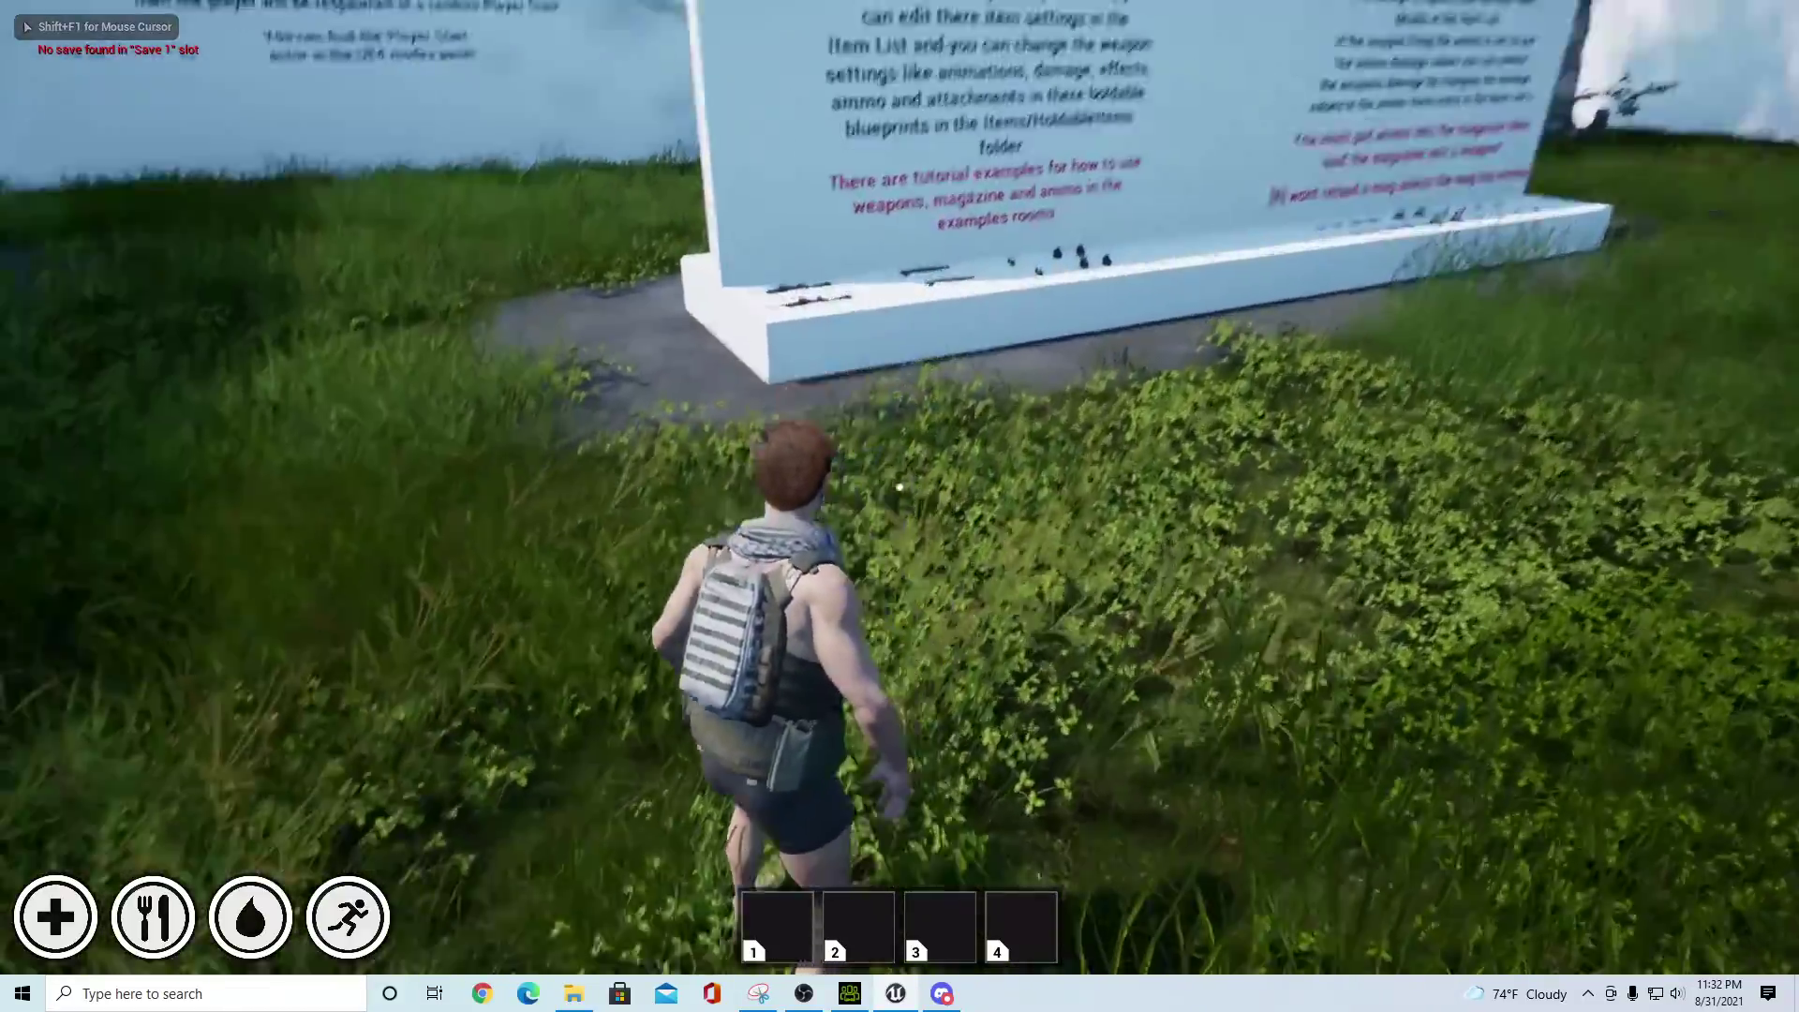
key("w")
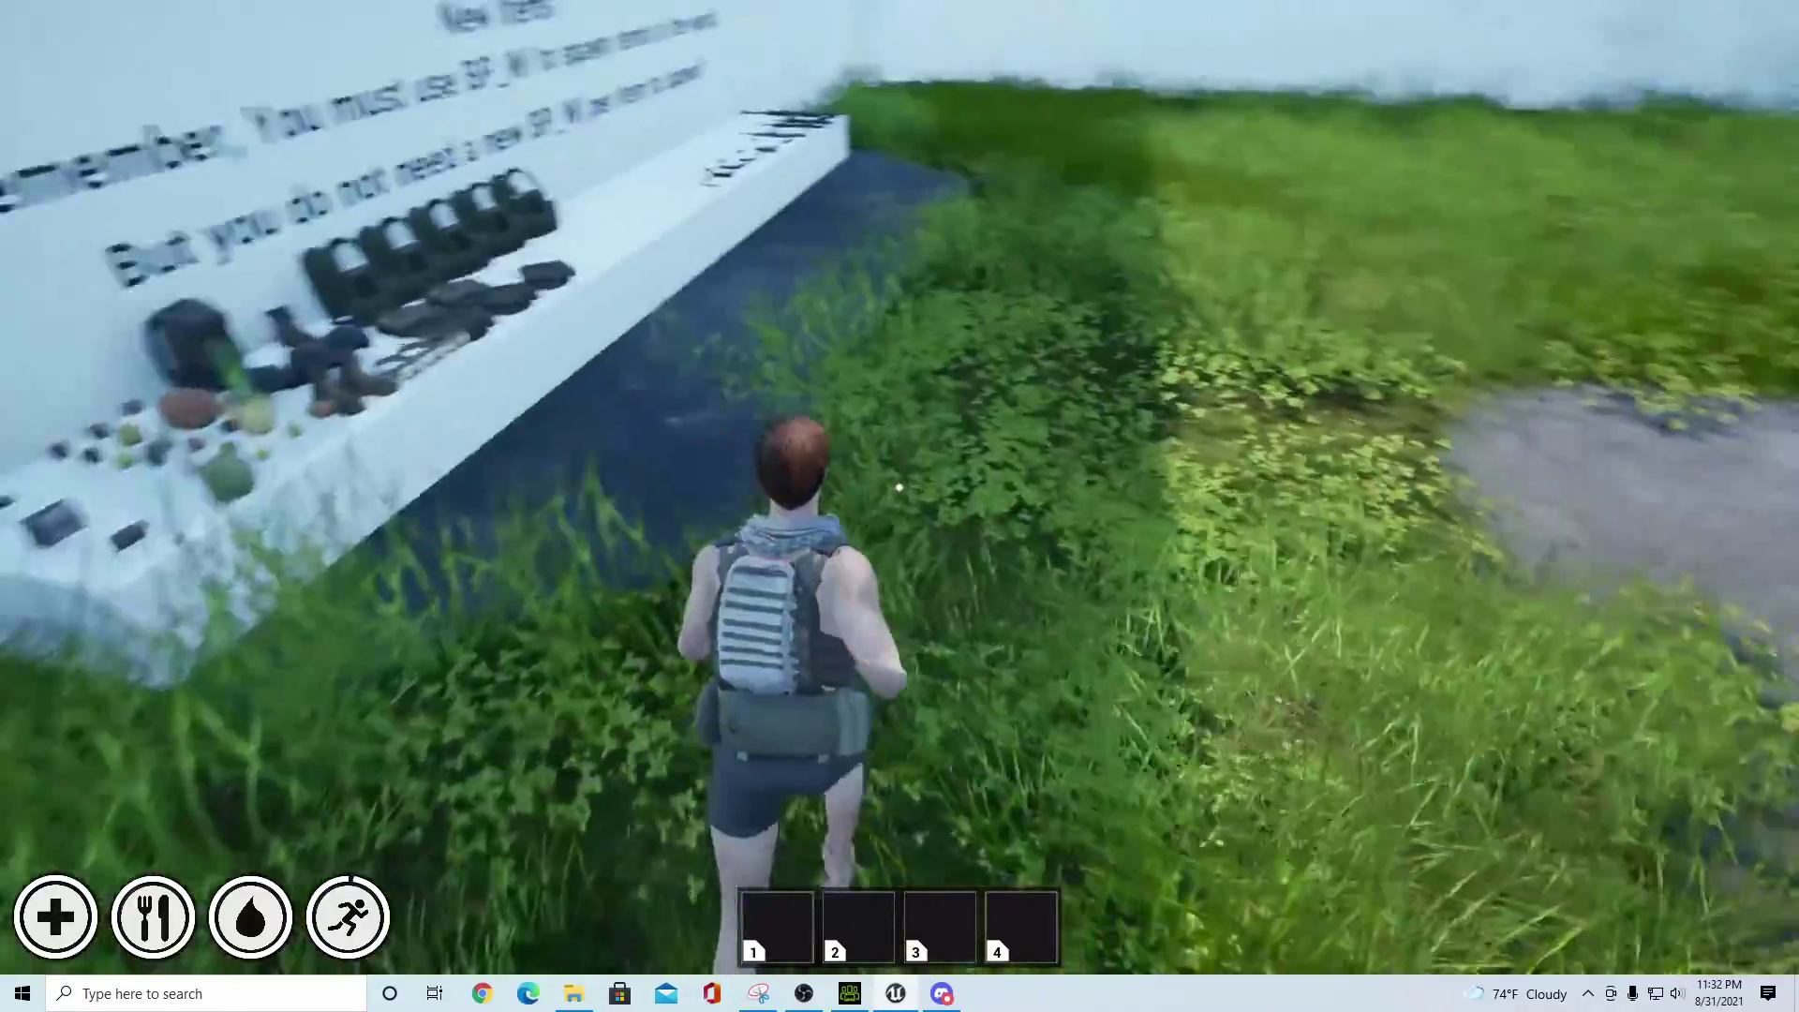
key("w")
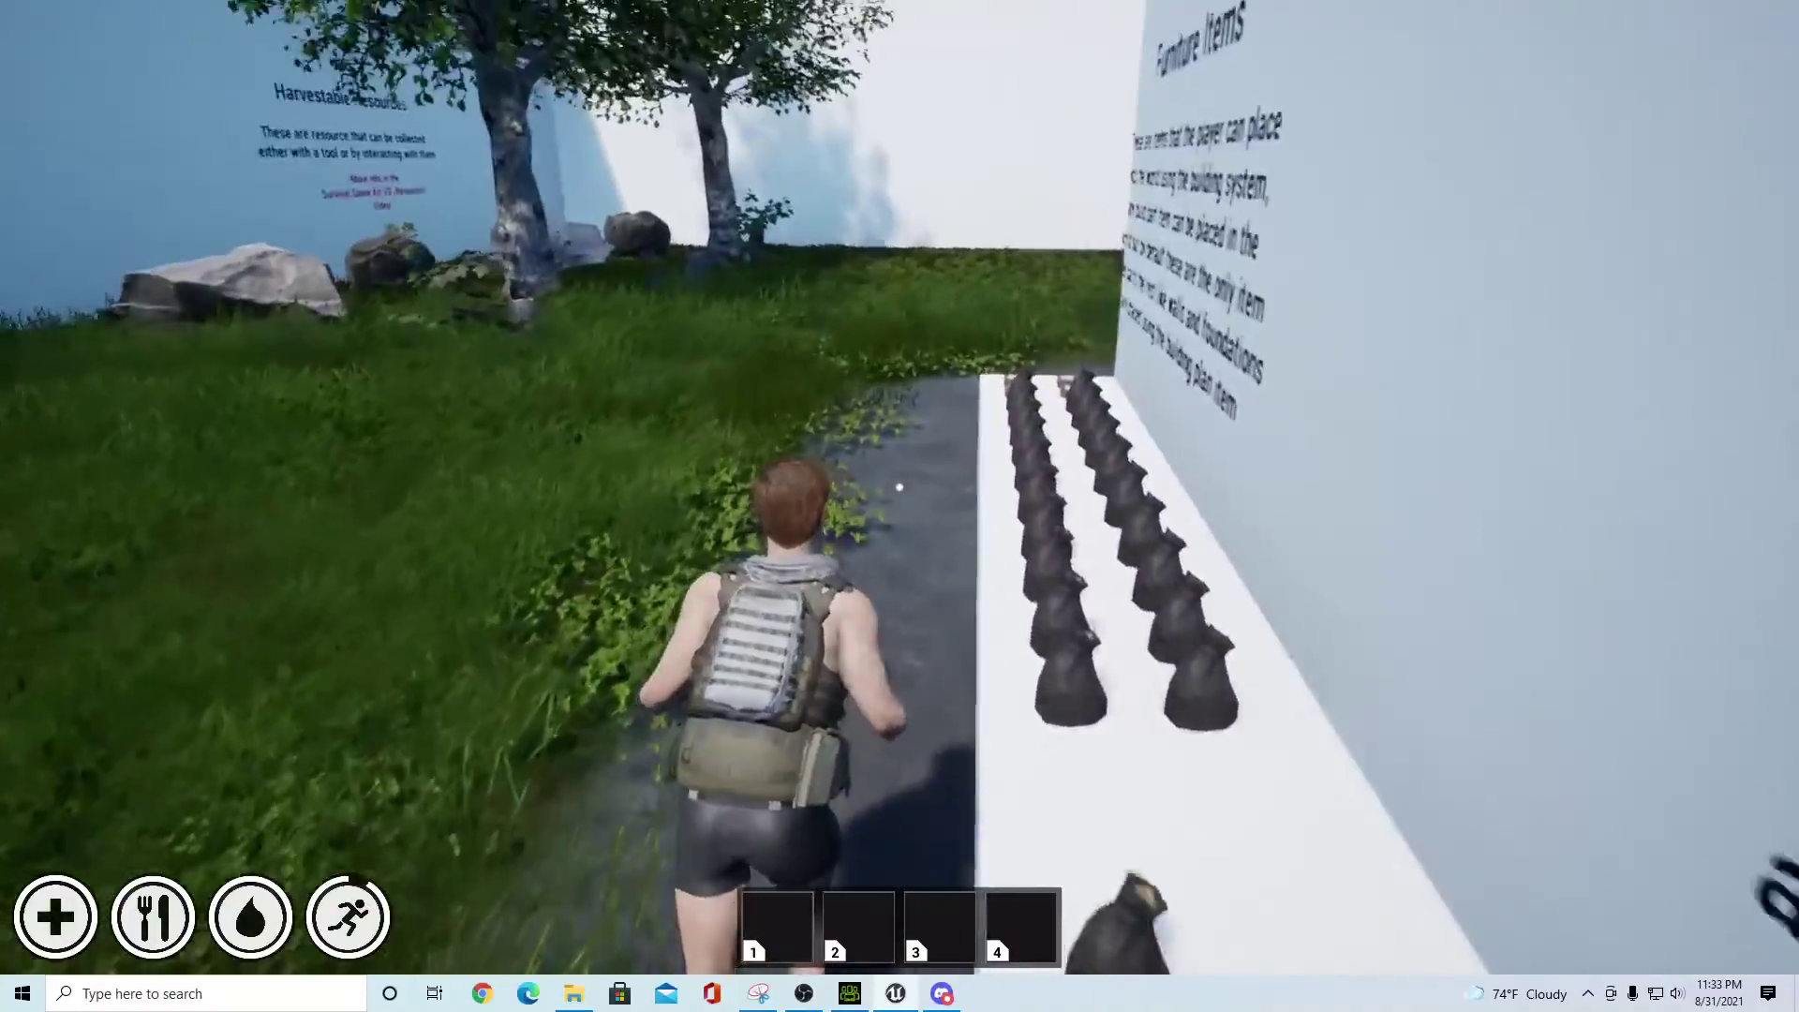
key("w")
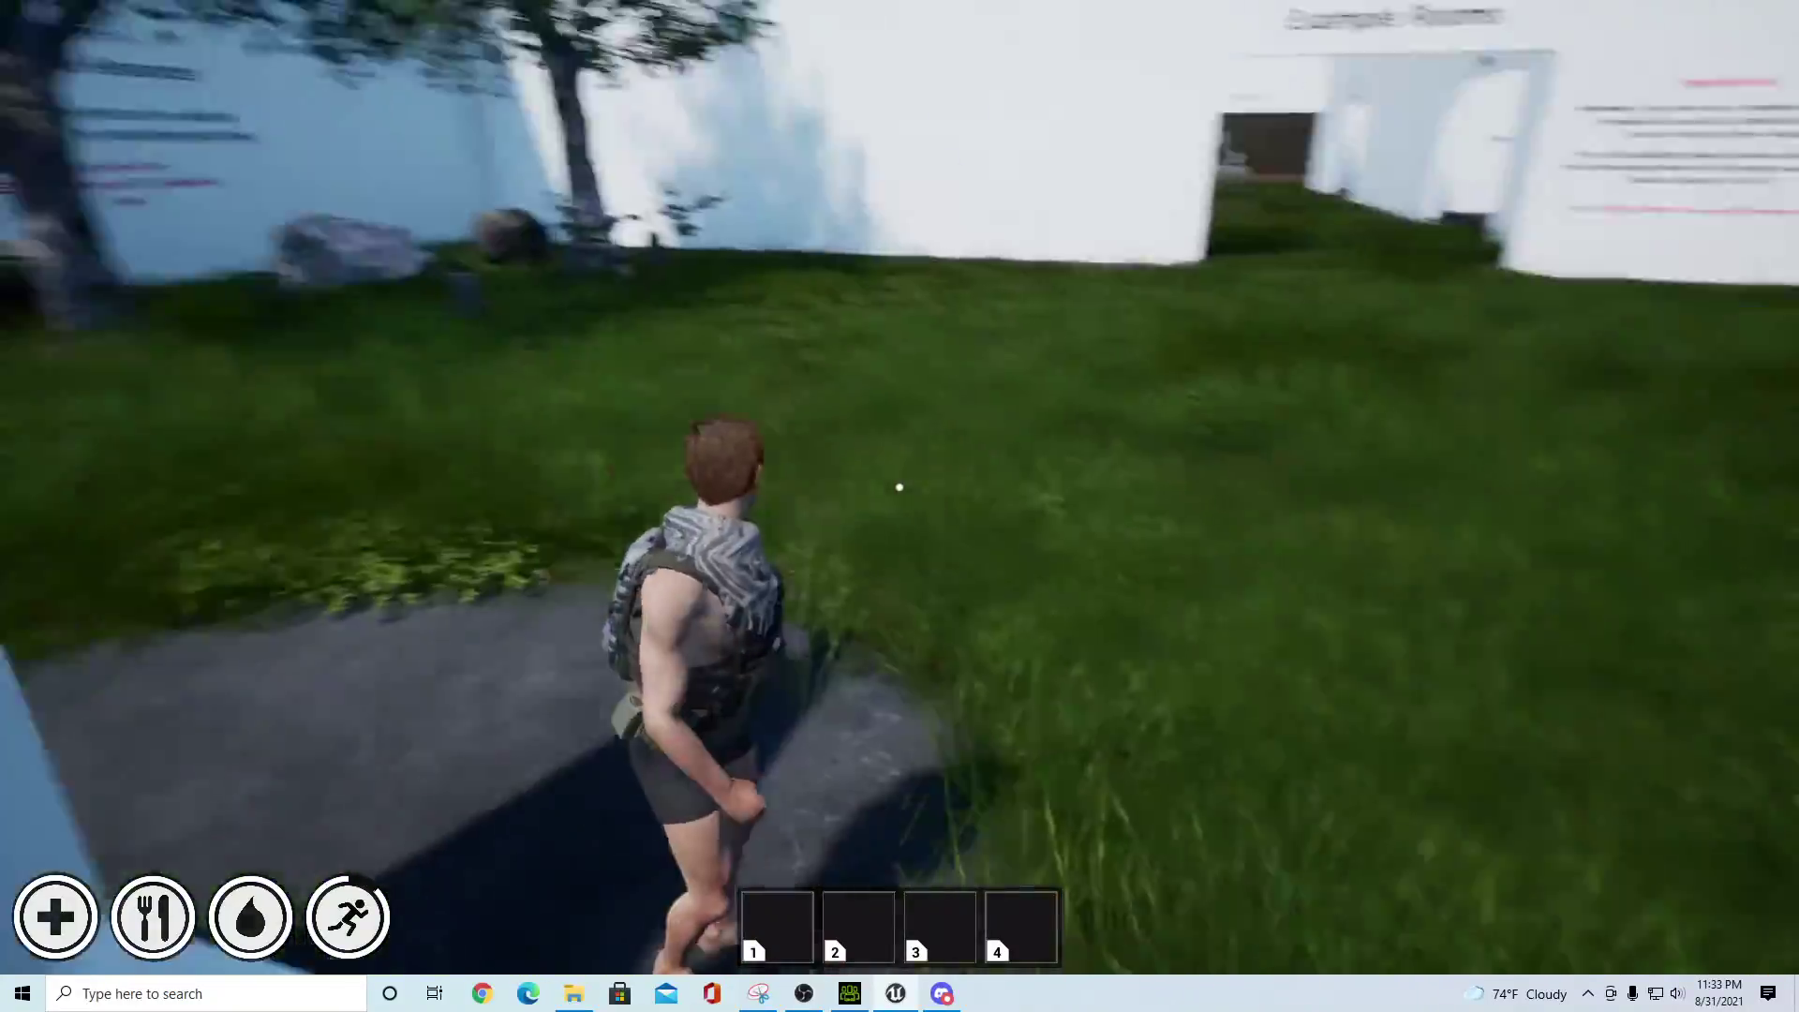
key("w")
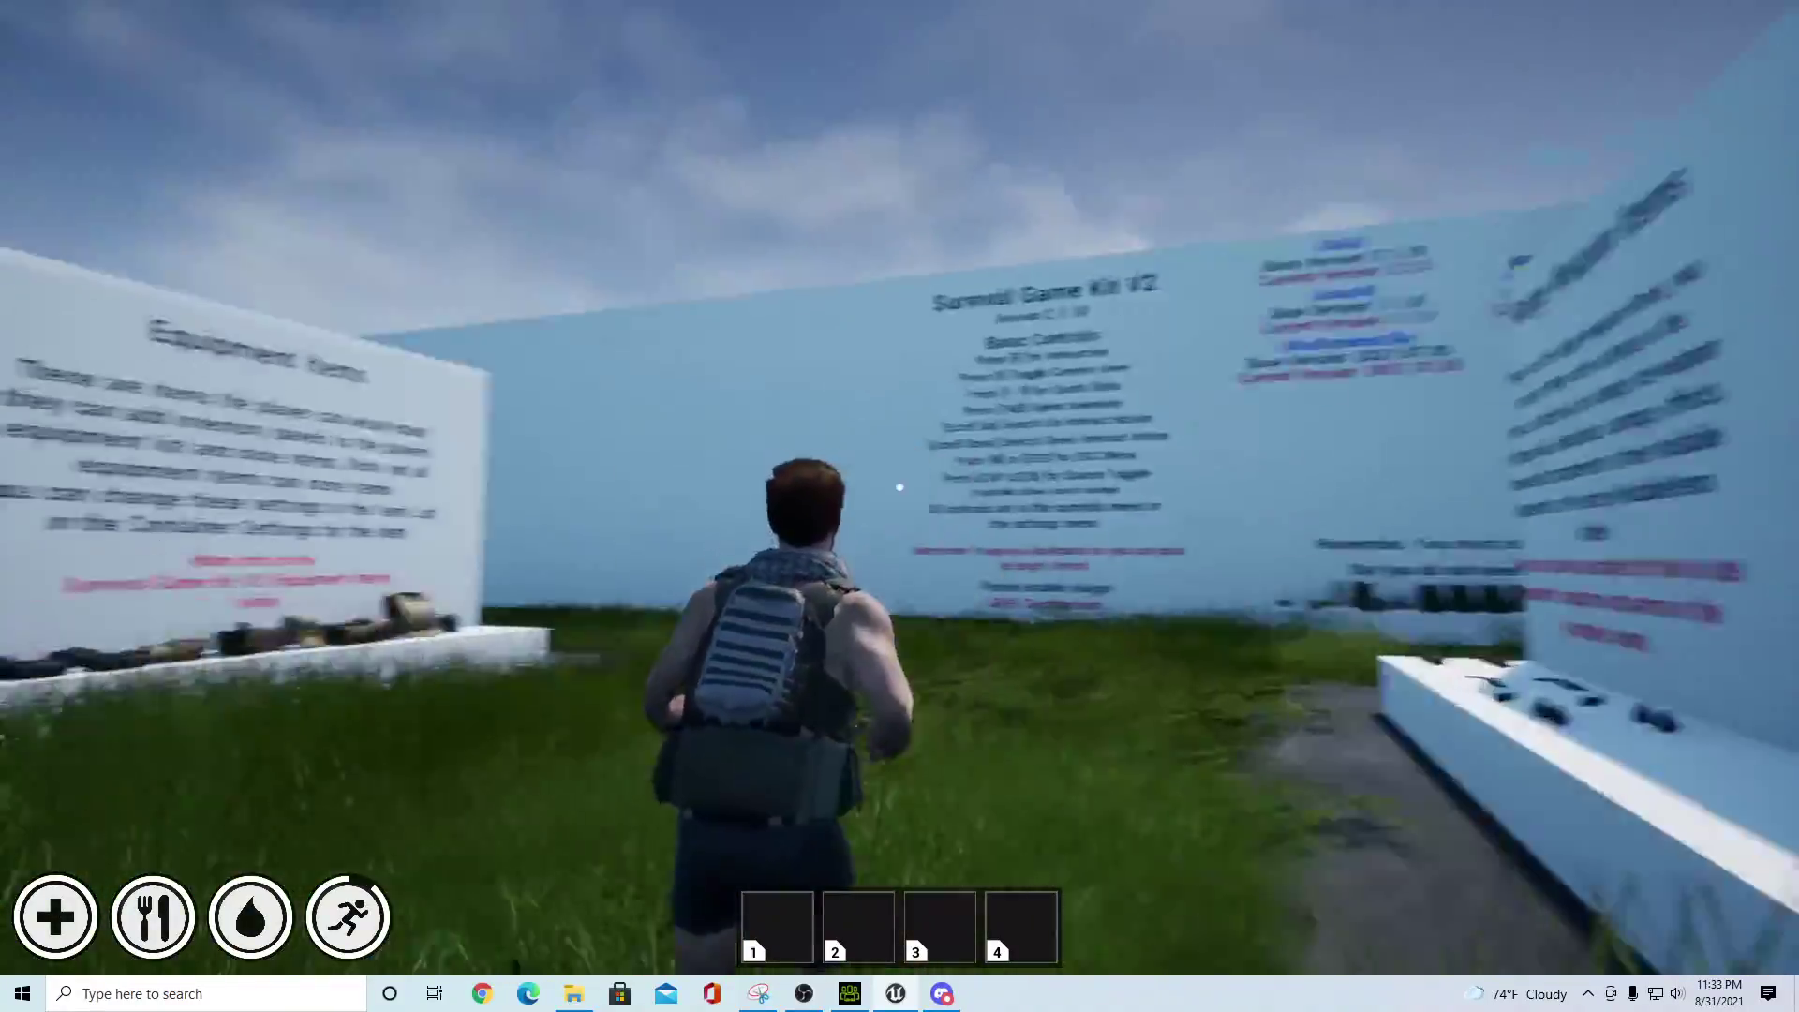
key("w")
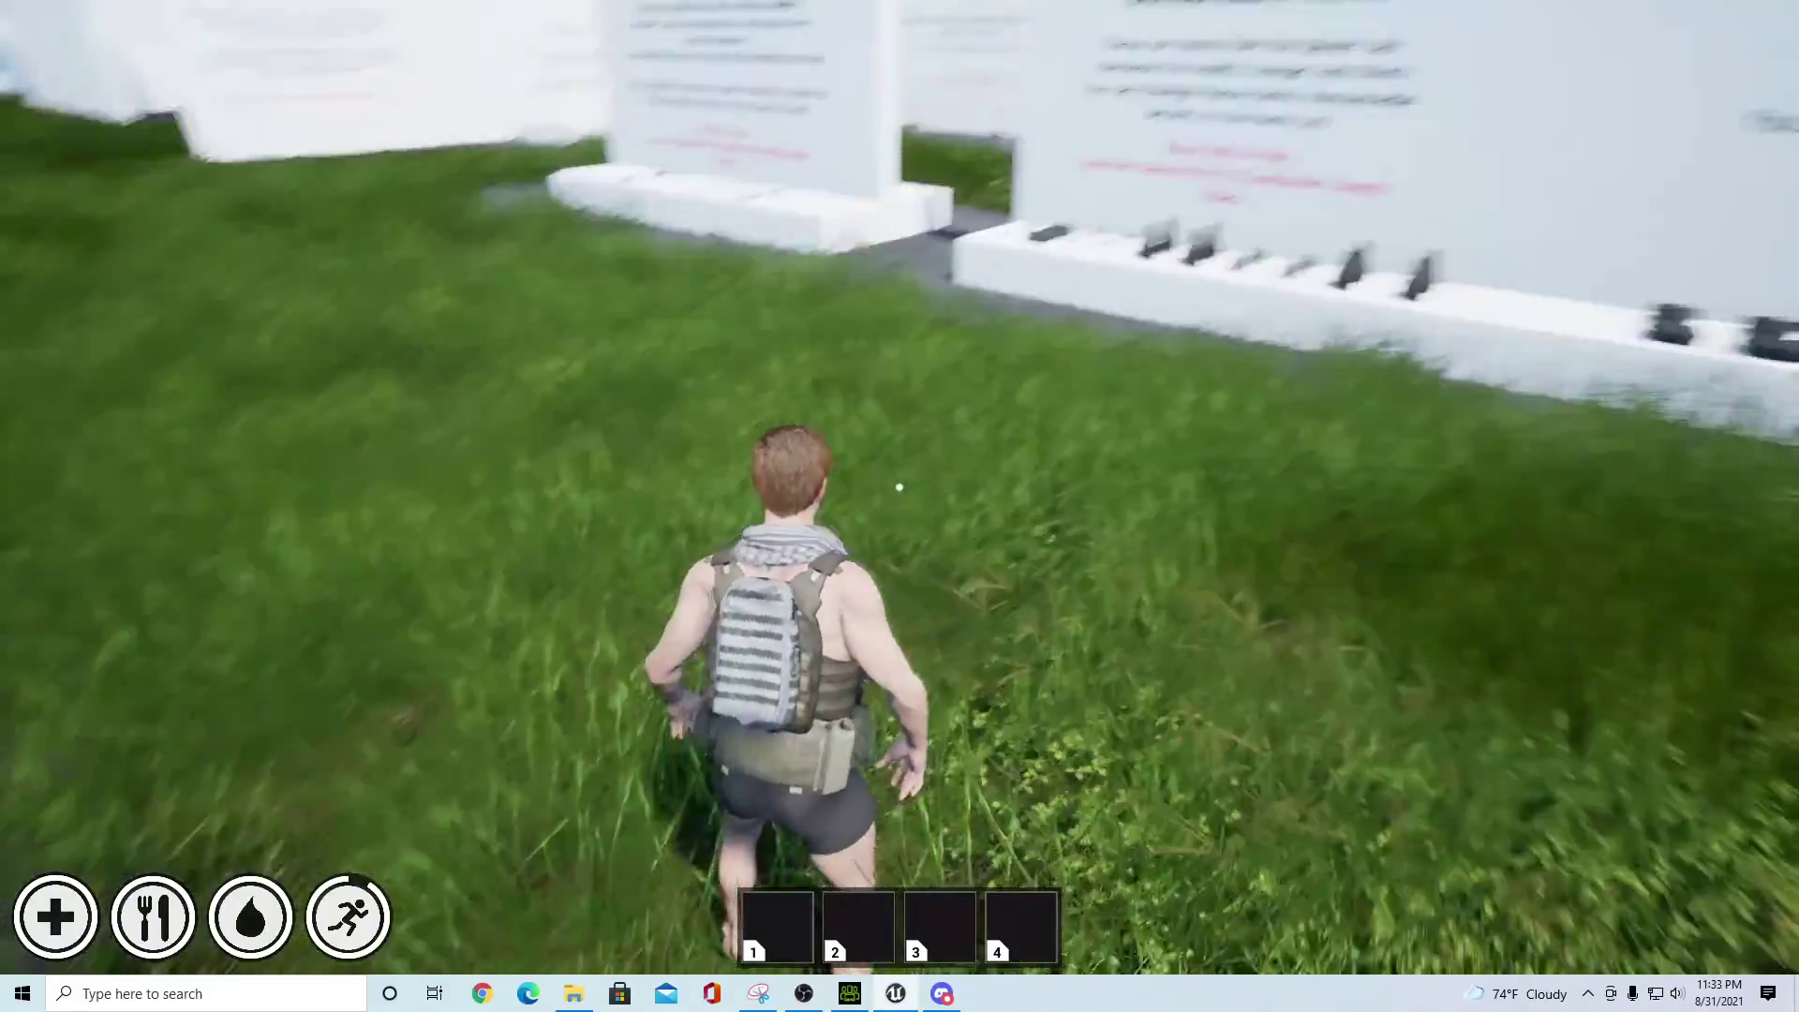
key("w")
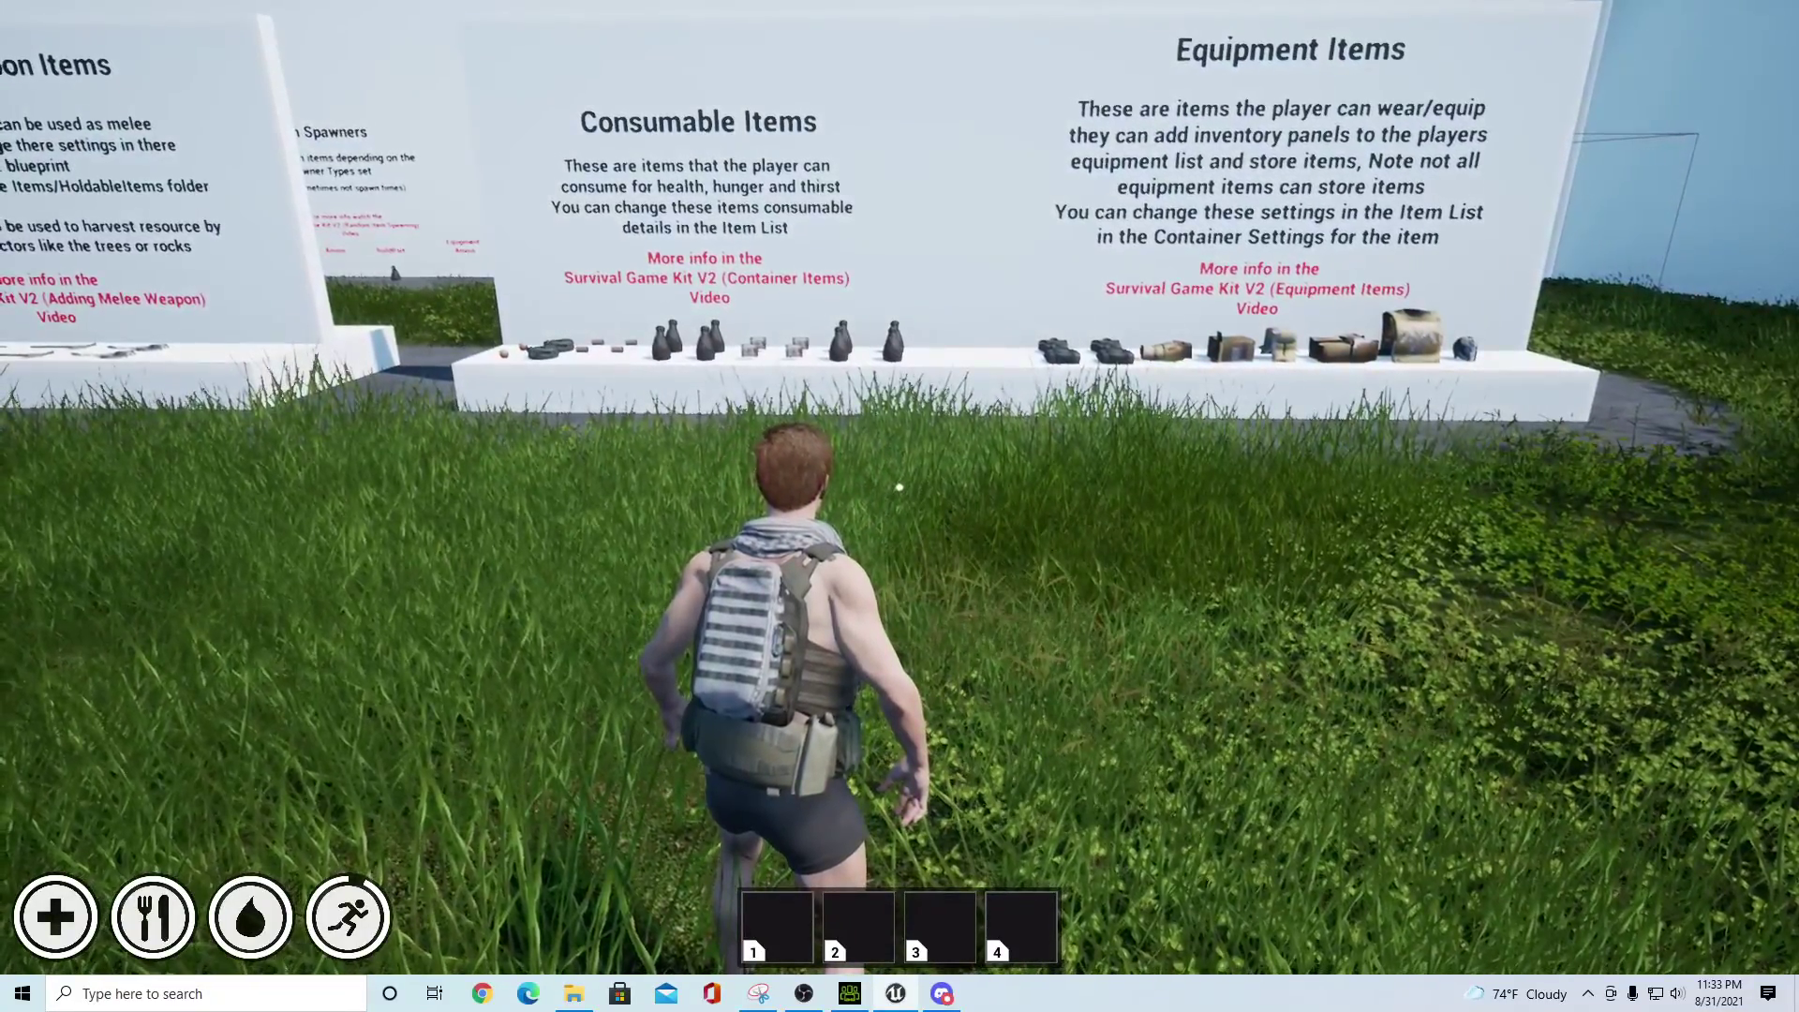
key("w")
key("w")
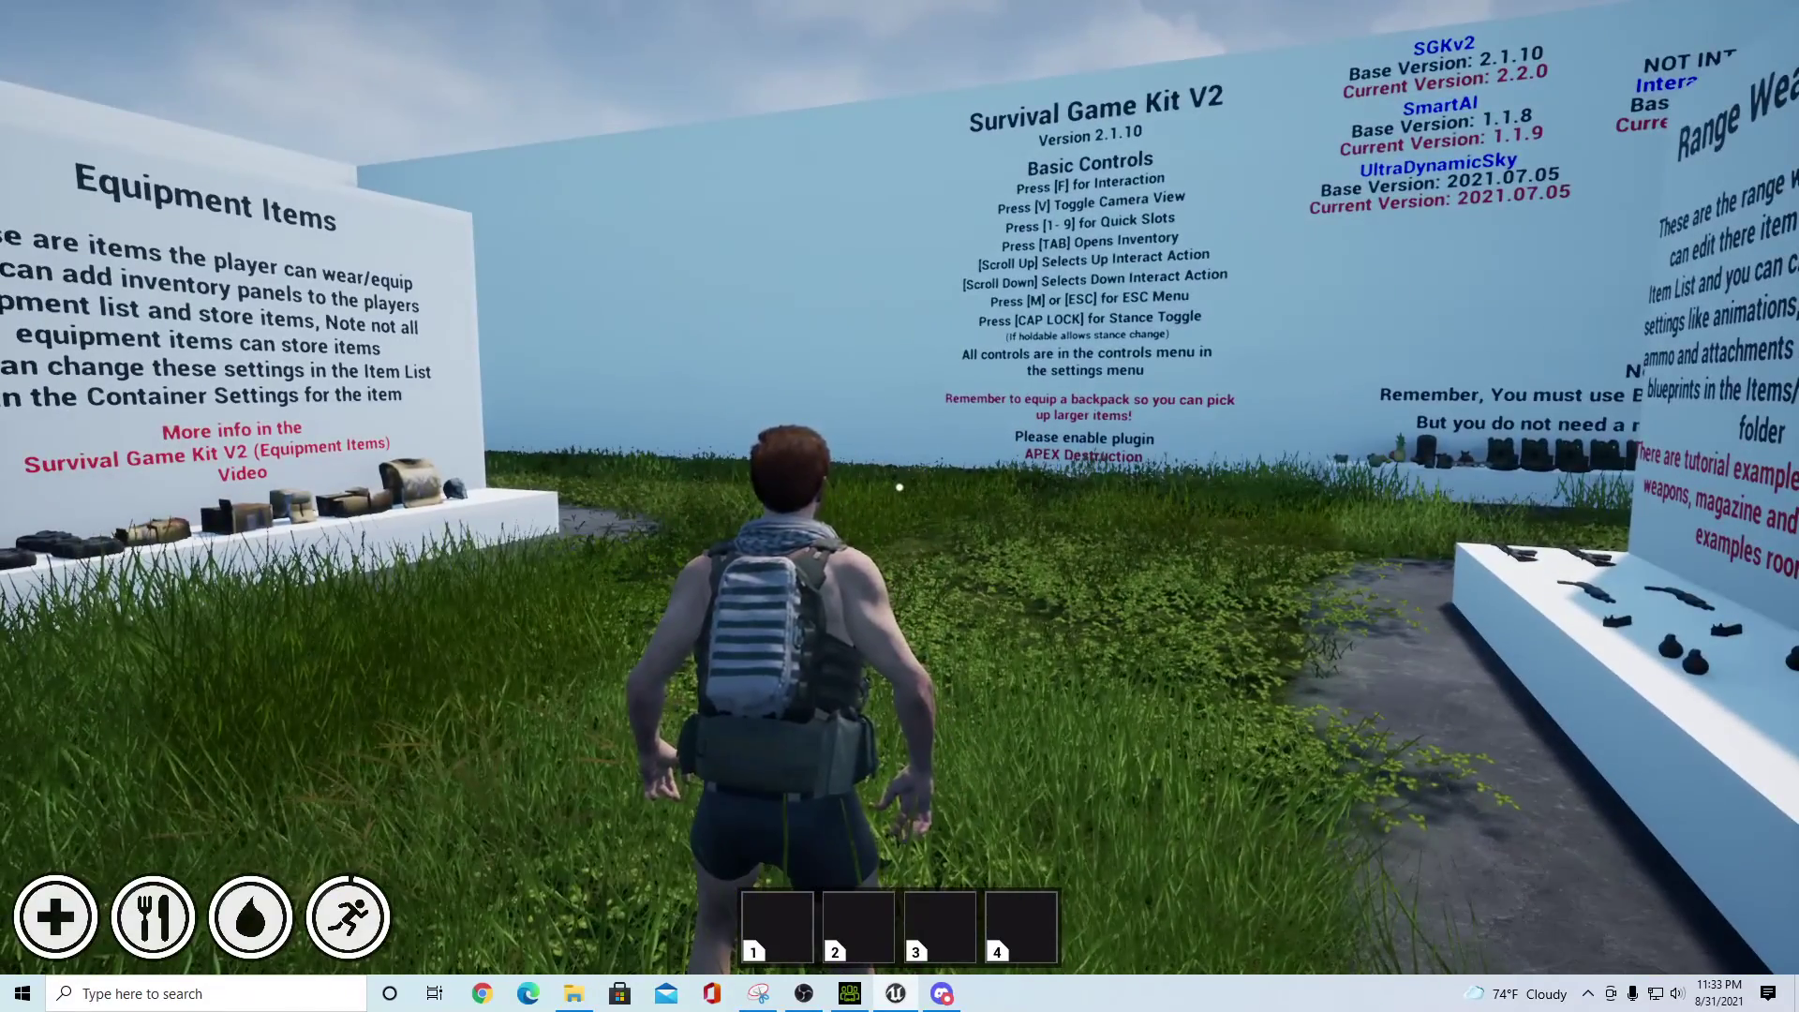
key("Escape")
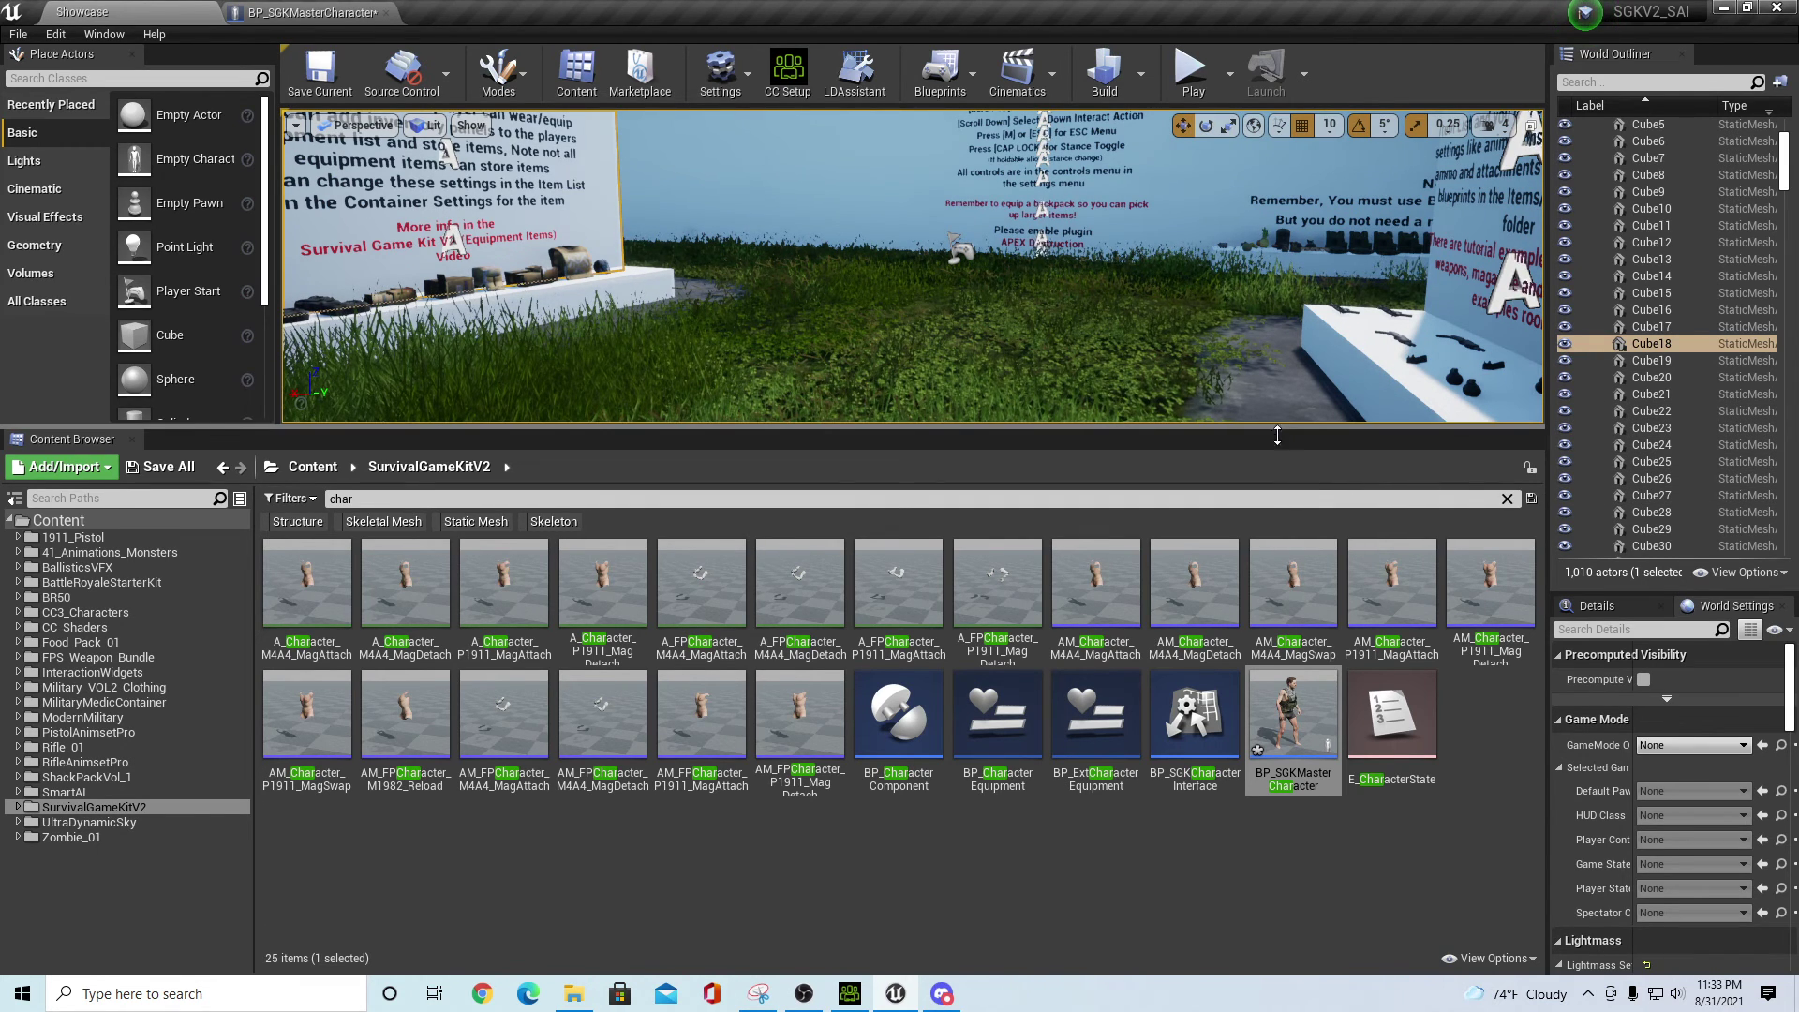
left_click_drag(1277, 435, 1283, 532)
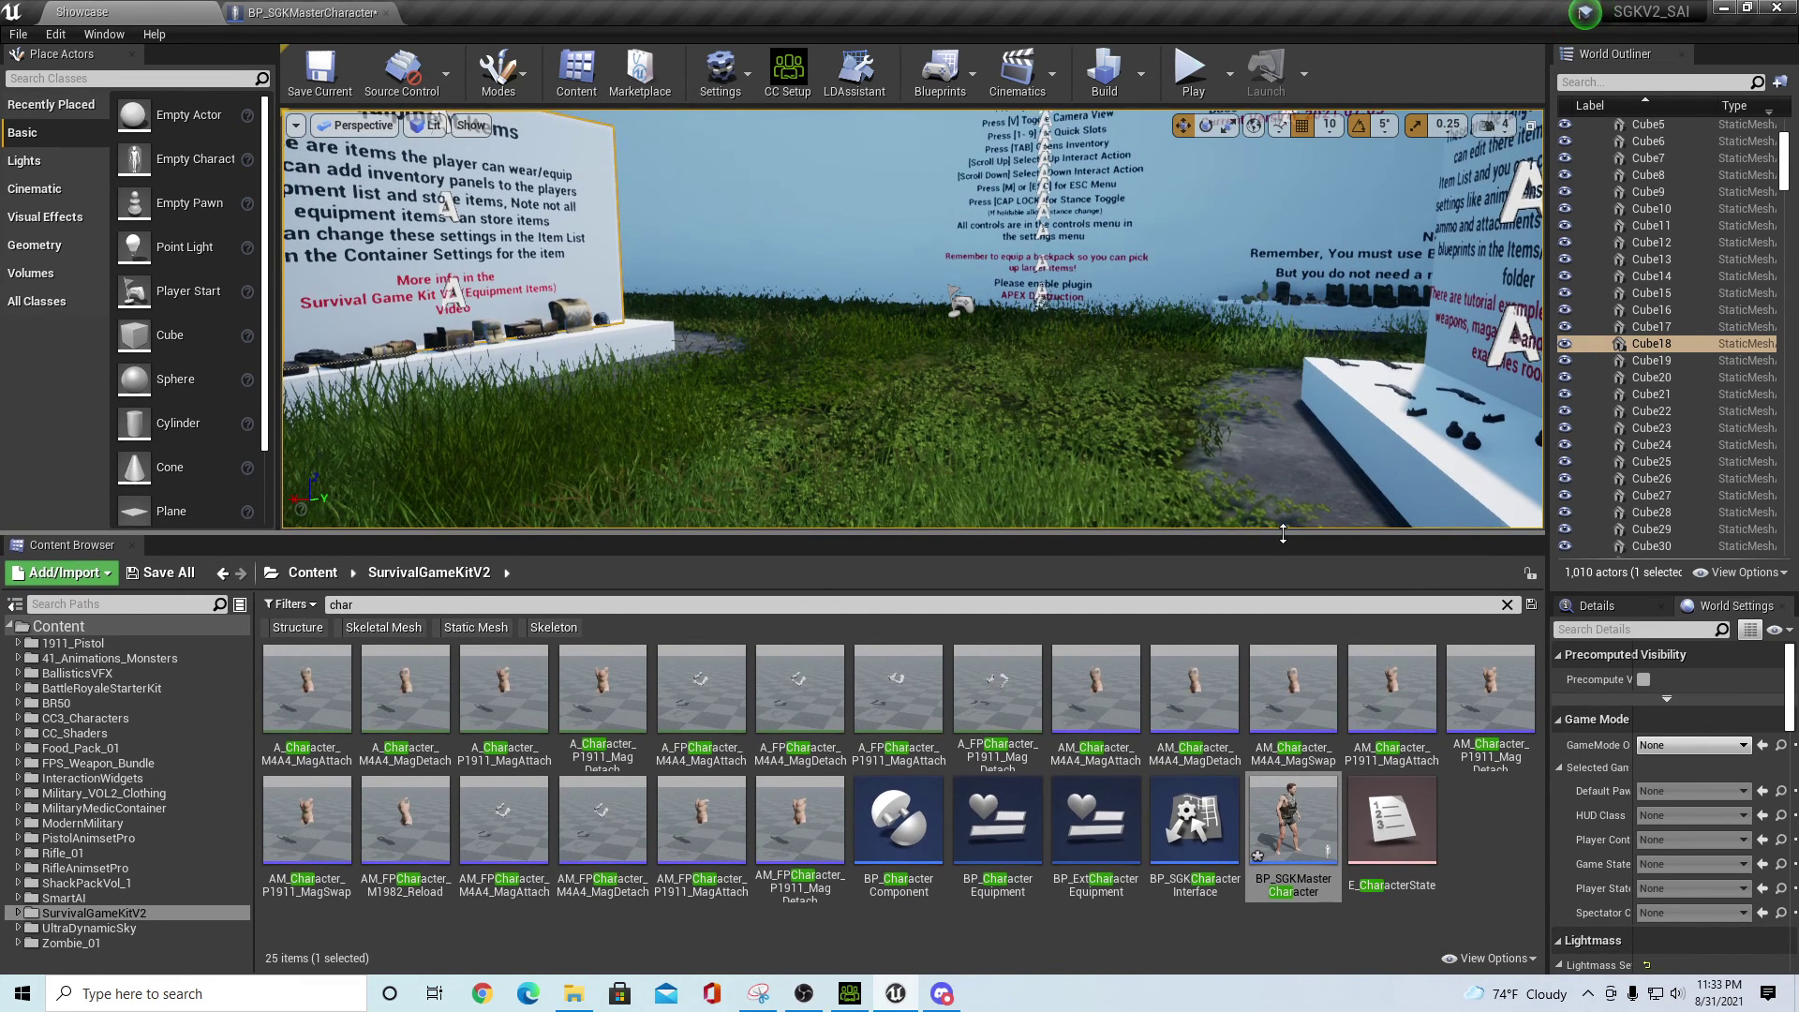